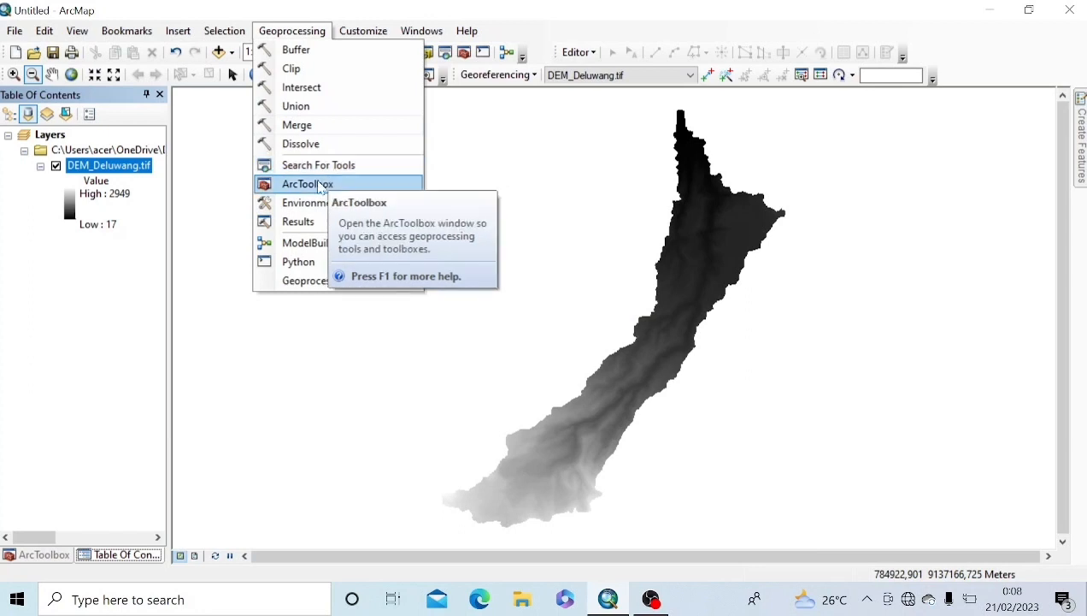
Step: Search the tools for 'slope' and open Slope (3D Analyst)
click(317, 182)
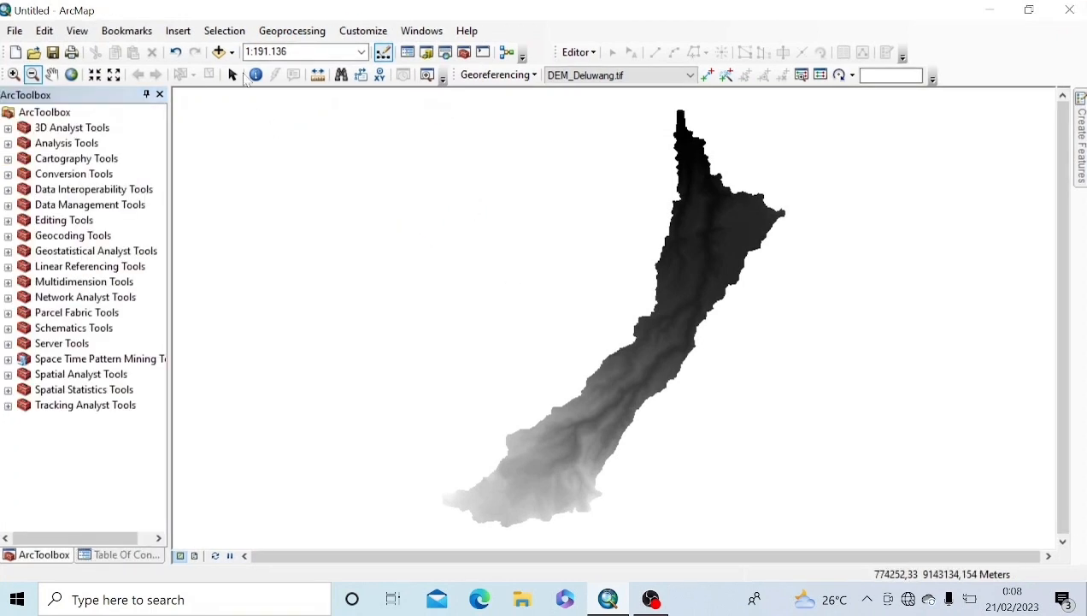
click(291, 31)
click(309, 171)
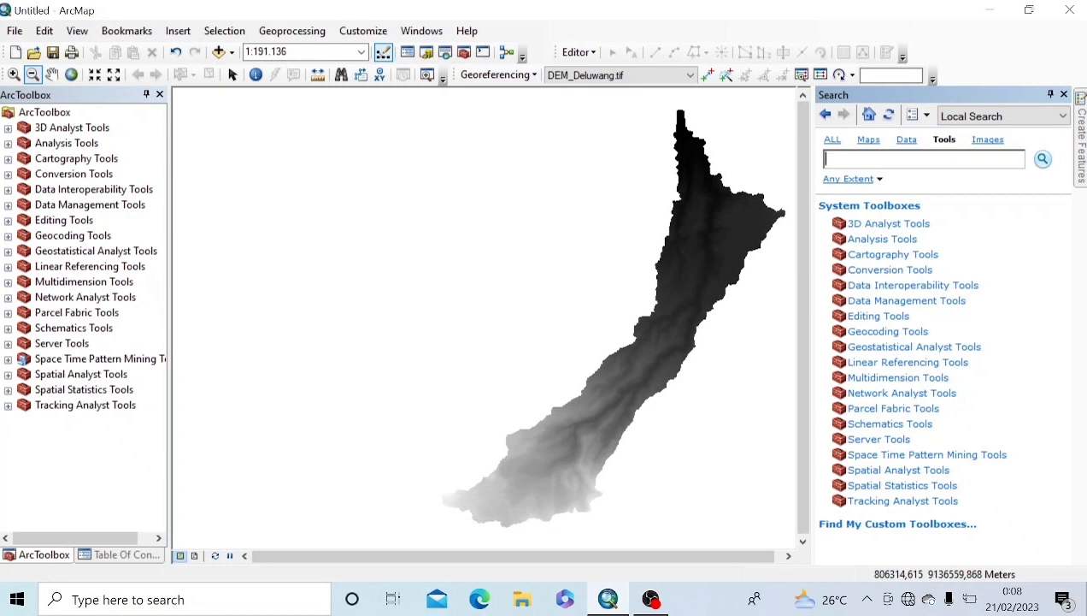
text(slope)
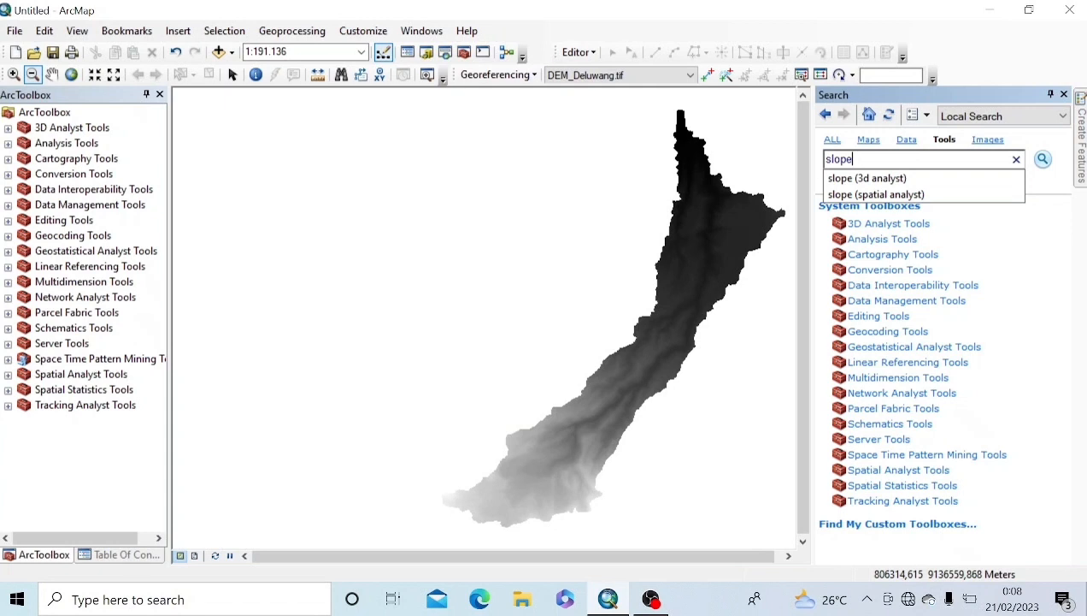
key(Return)
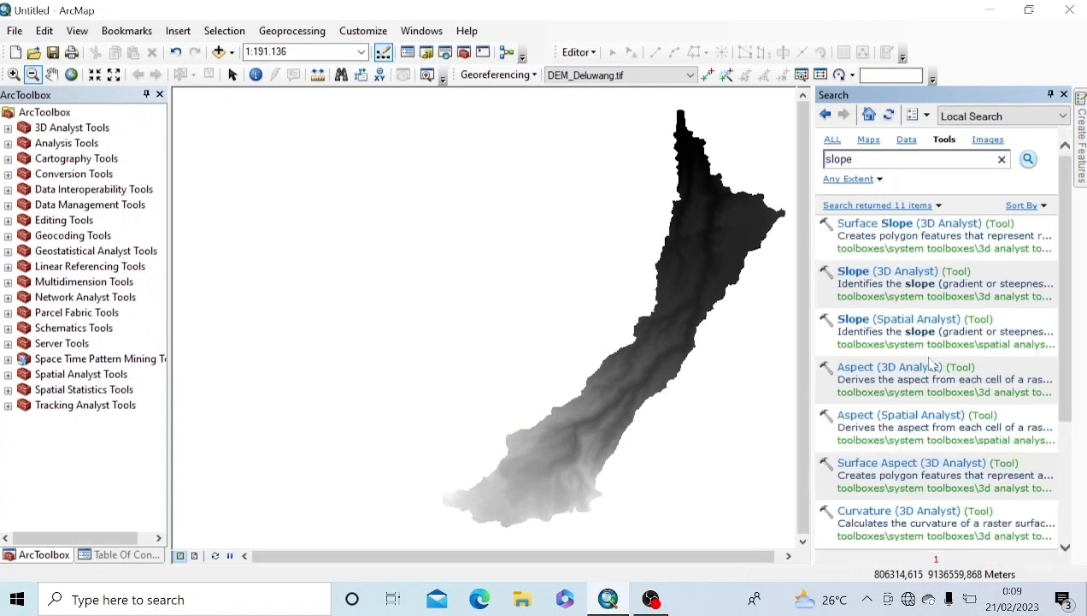
click(877, 271)
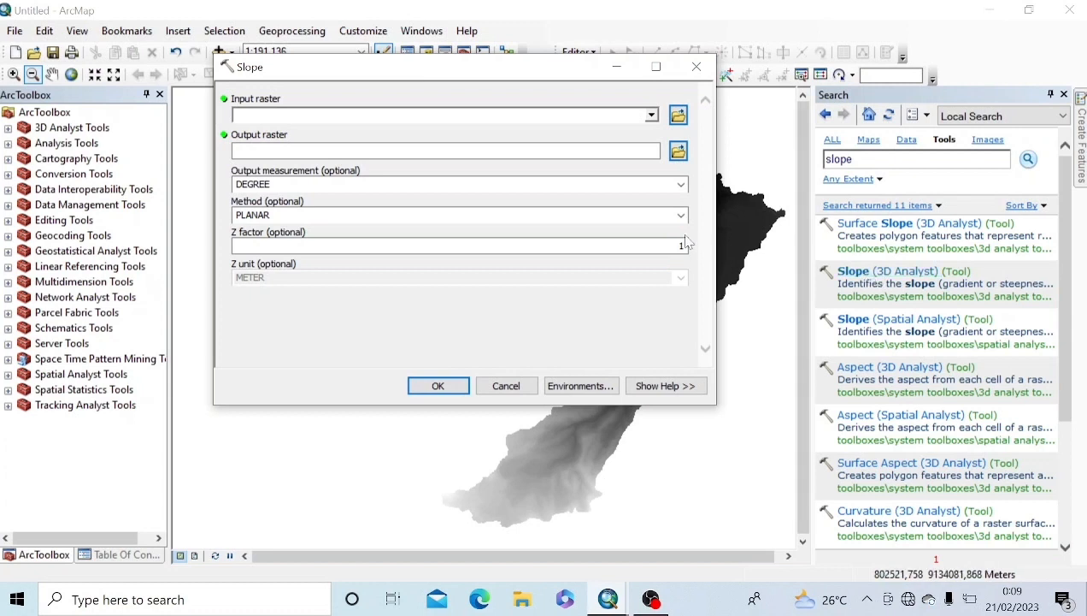
Step: Run Slope on DEM_Deluwang.tif with PERCENT_RISE output, then close the Search panel
click(652, 115)
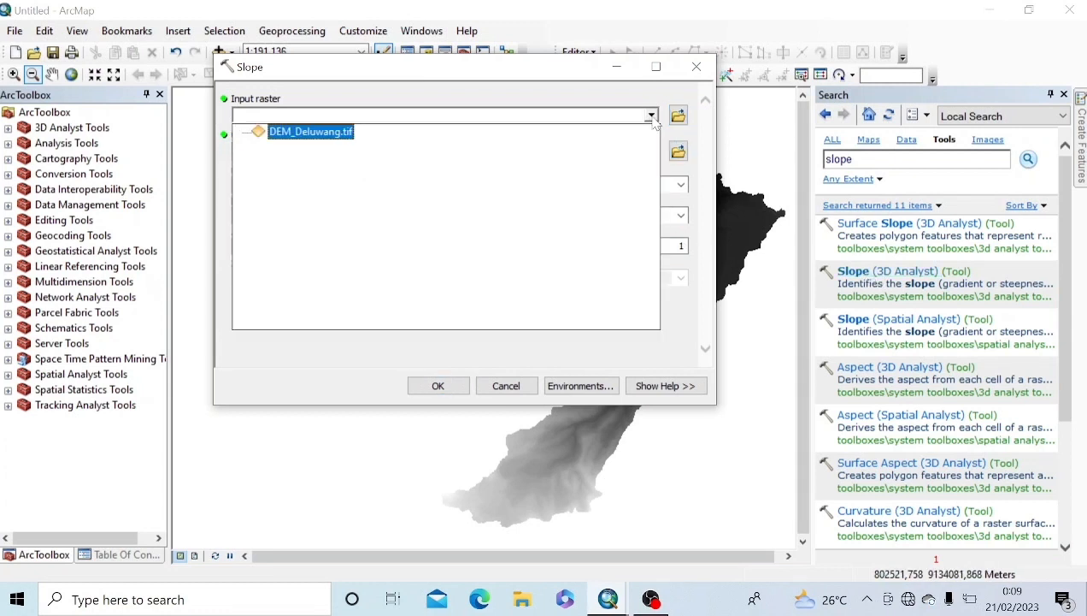
click(303, 133)
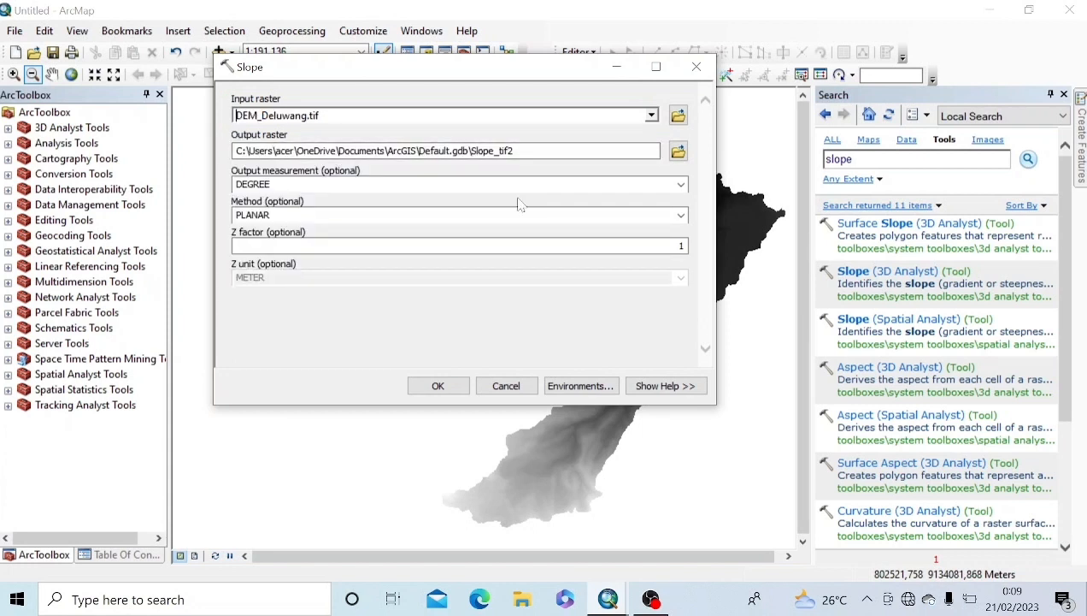
click(615, 184)
click(681, 183)
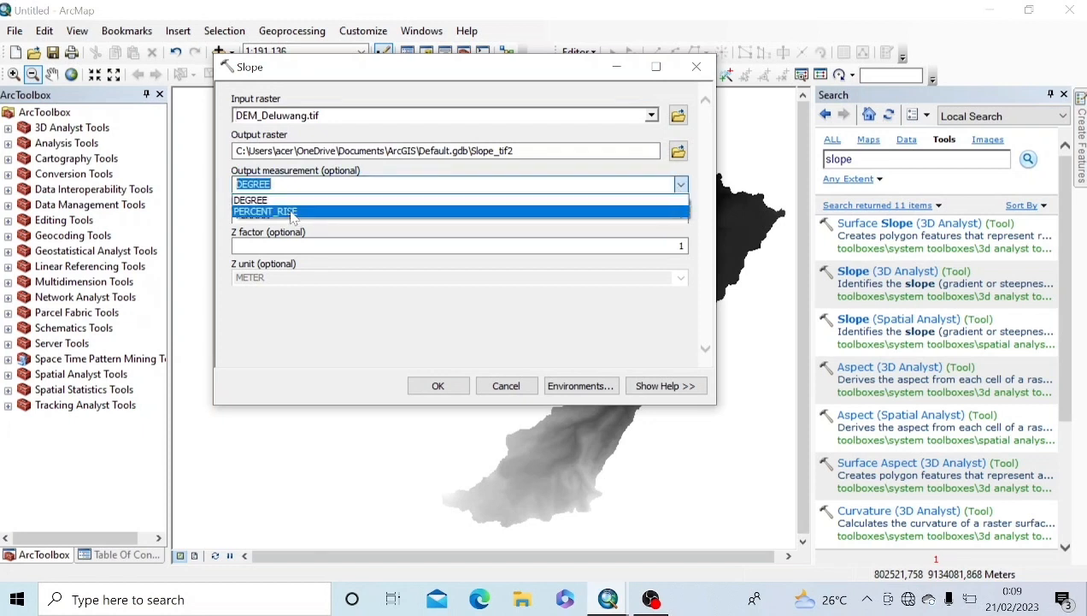
click(292, 212)
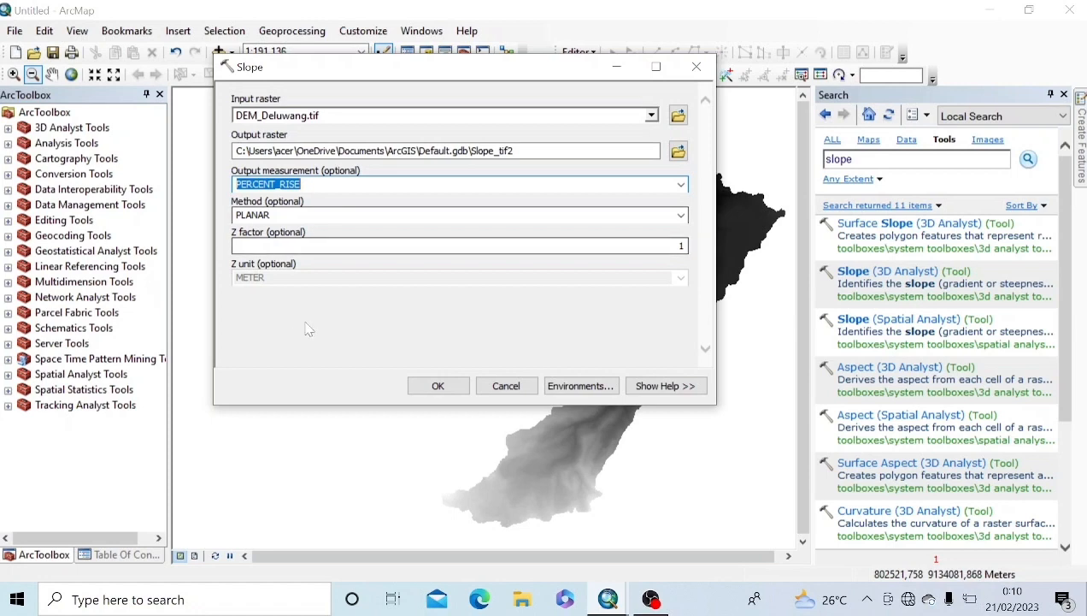
click(437, 386)
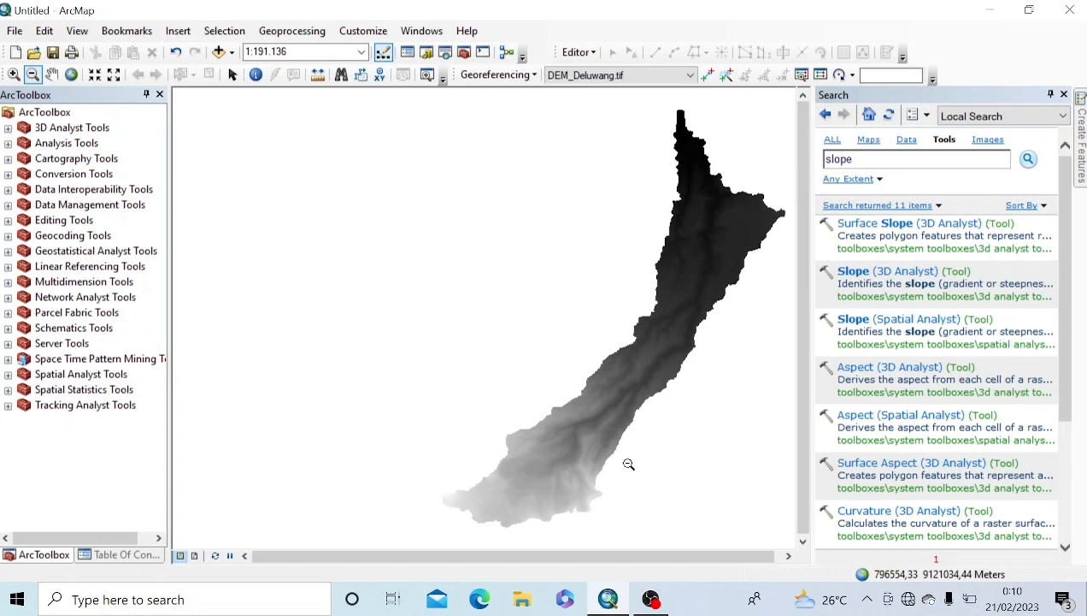
drag(604, 555, 656, 570)
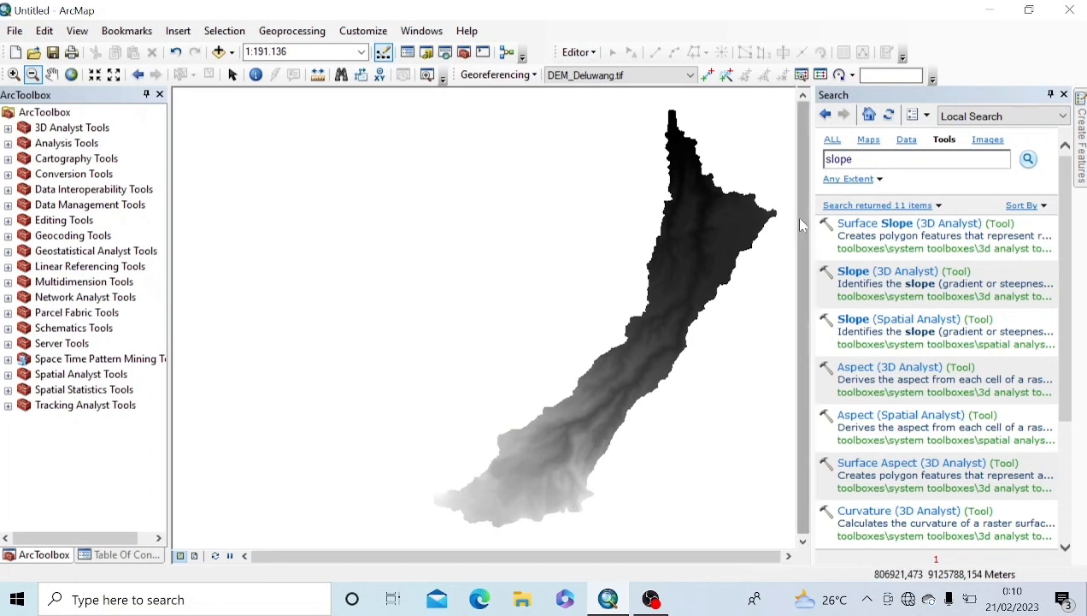
click(1065, 94)
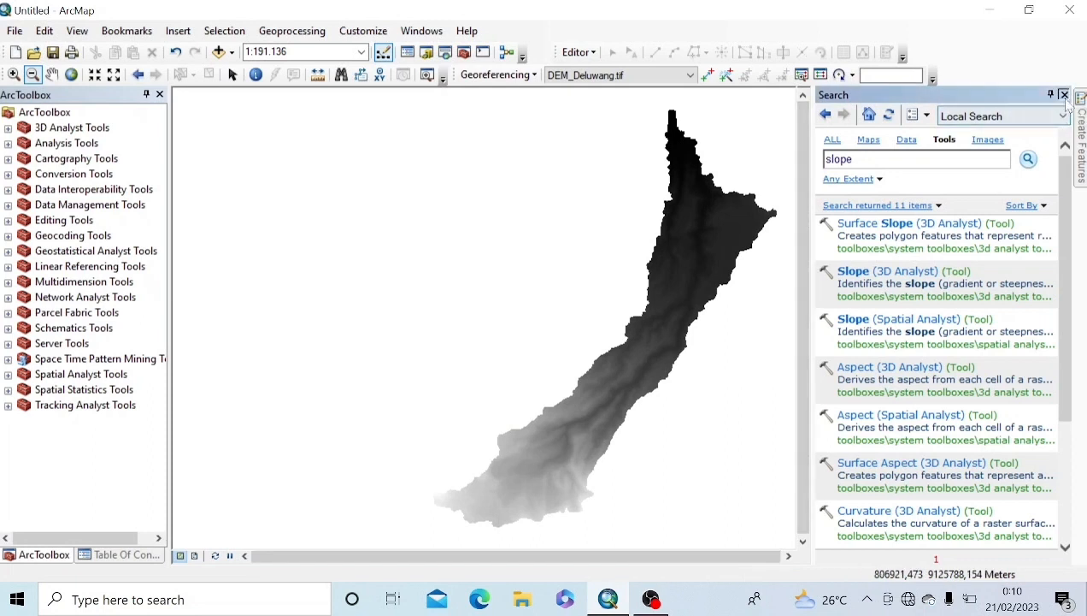
Step: Save the map document as 'belajar pembuatan kemiringan peta' in the belajar folder
scroll(308, 280, down, 1)
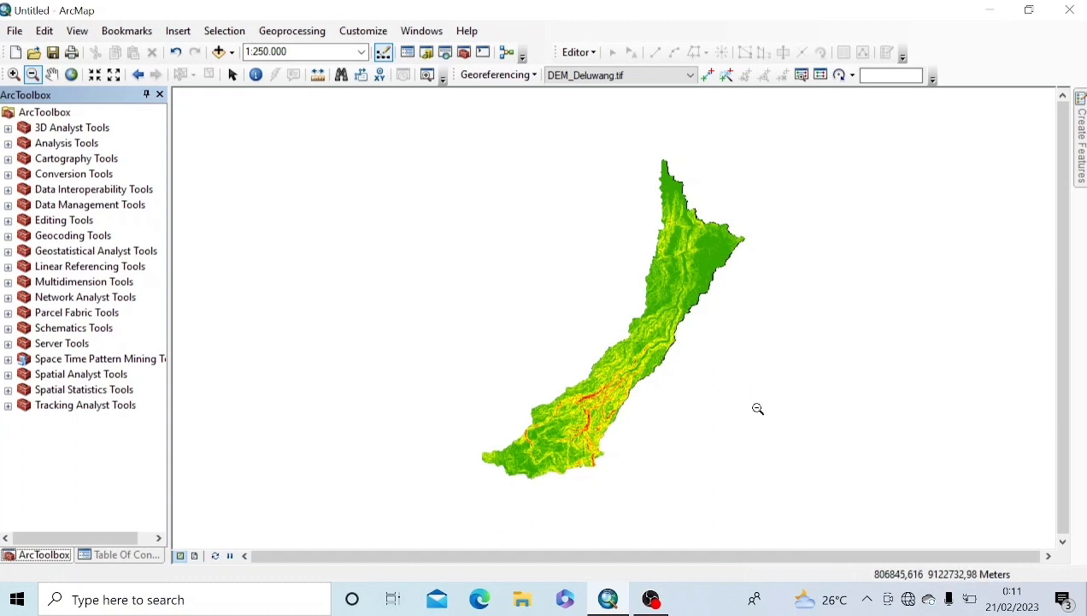
click(14, 30)
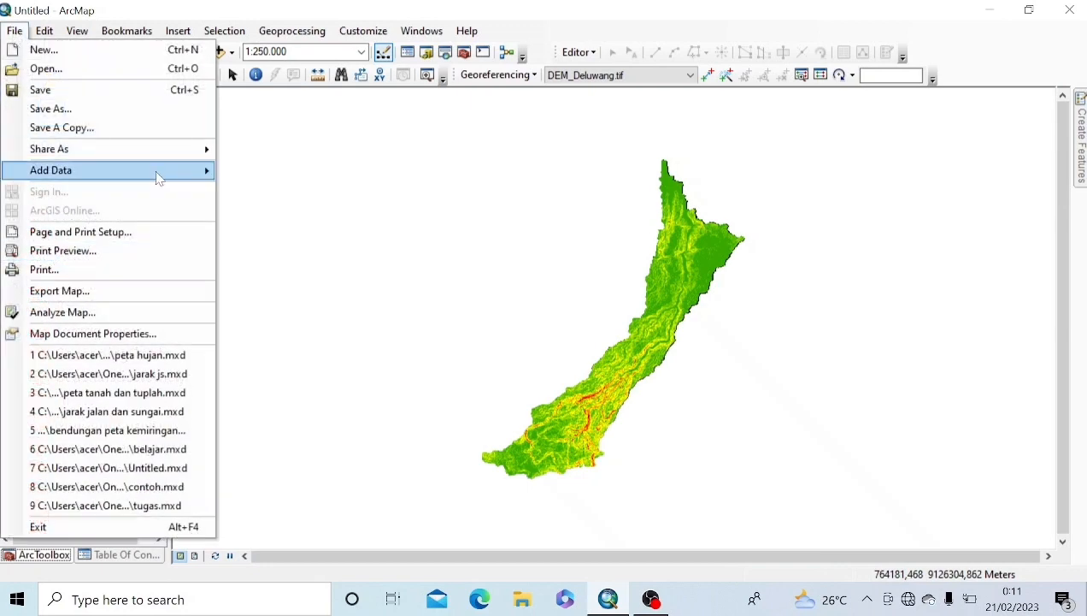
click(119, 99)
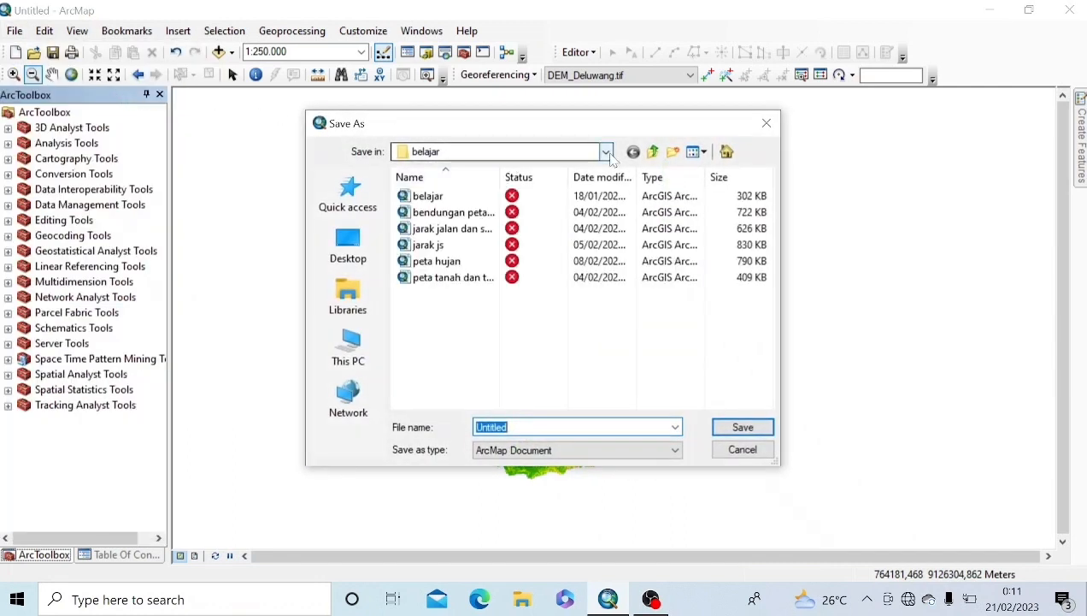
text(b)
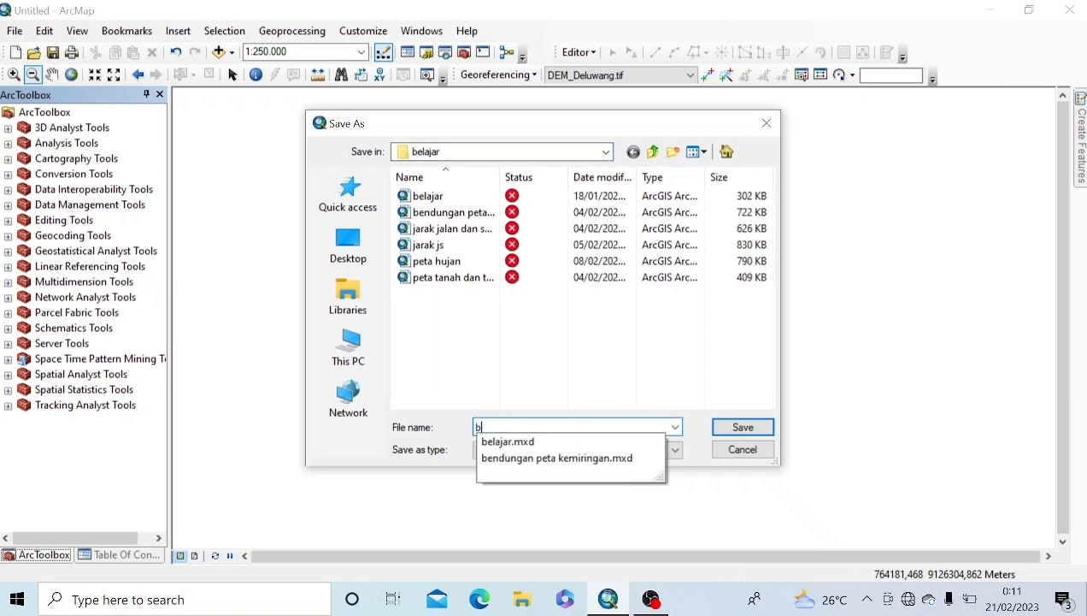
text(elajar pembuatan )
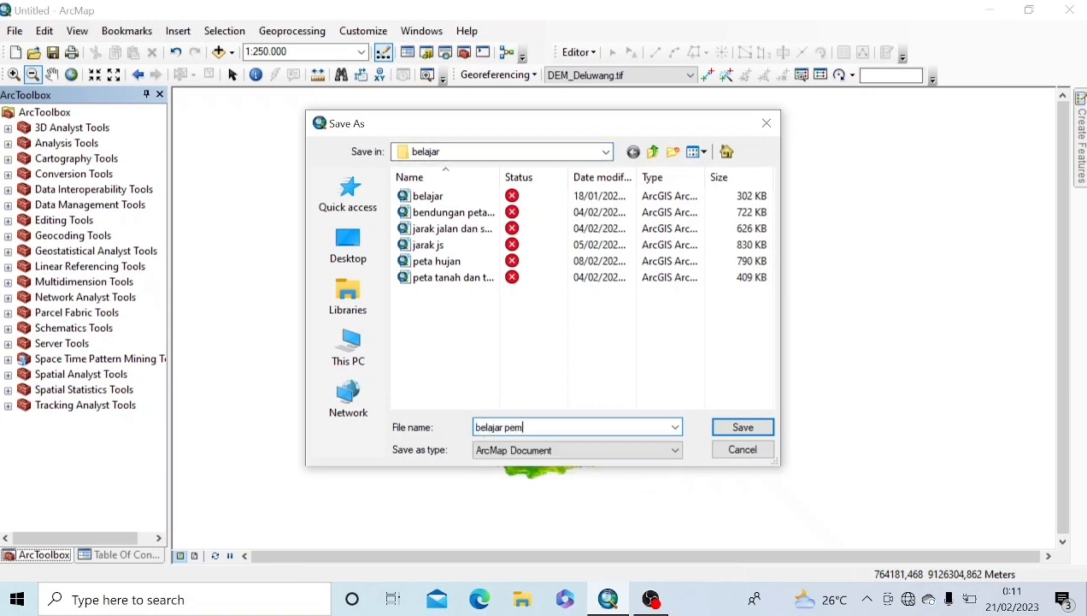
text(kemiringan peta)
click(744, 427)
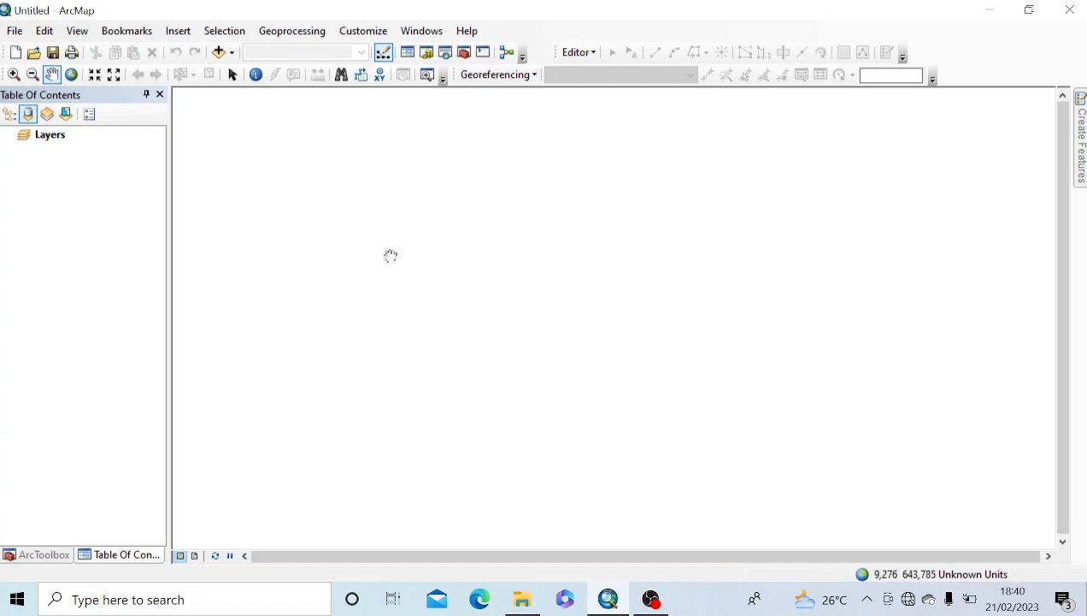
Step: Add the Deluwang.shp watershed and Sta_hujan.shp station layers to the map
click(232, 57)
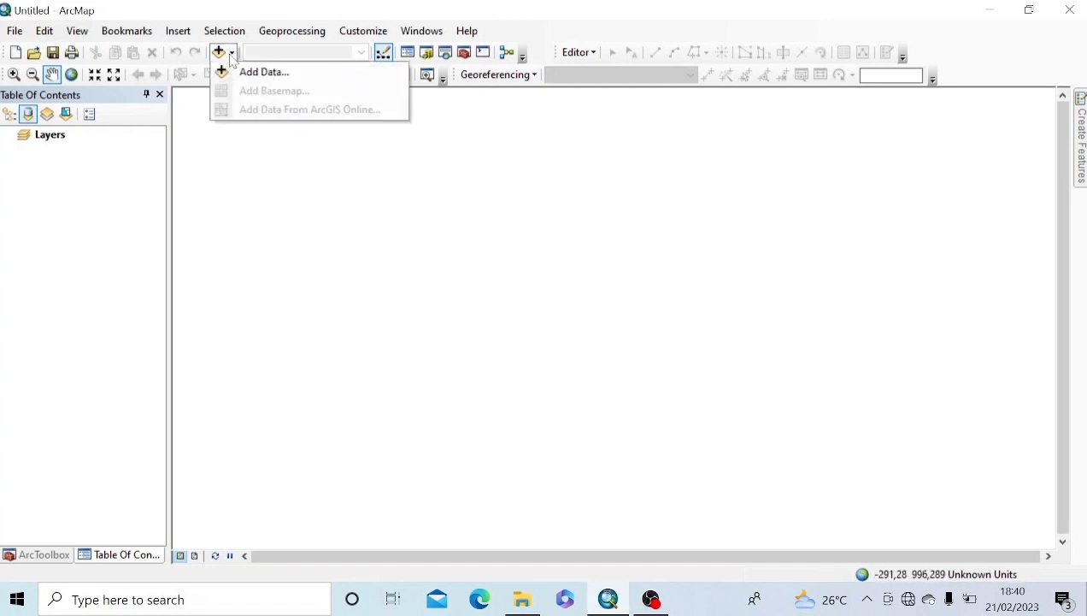
click(240, 71)
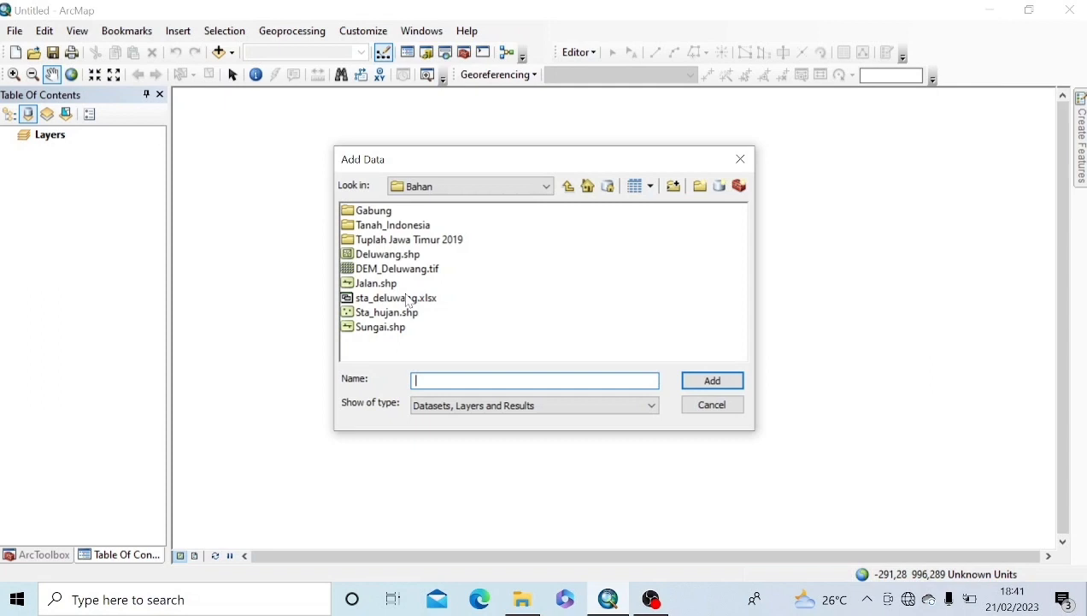
click(376, 256)
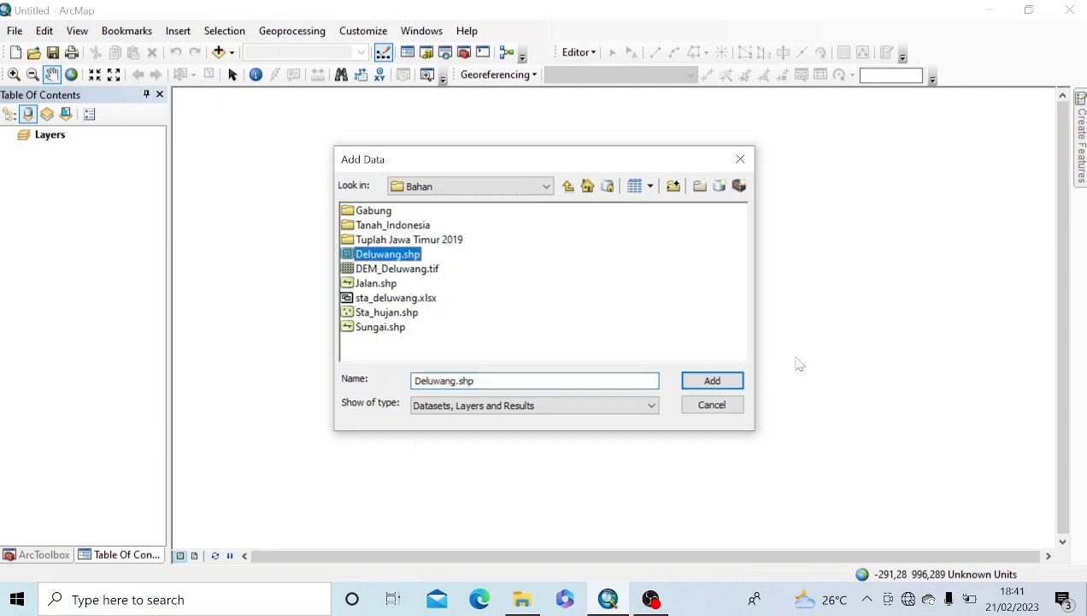
click(725, 377)
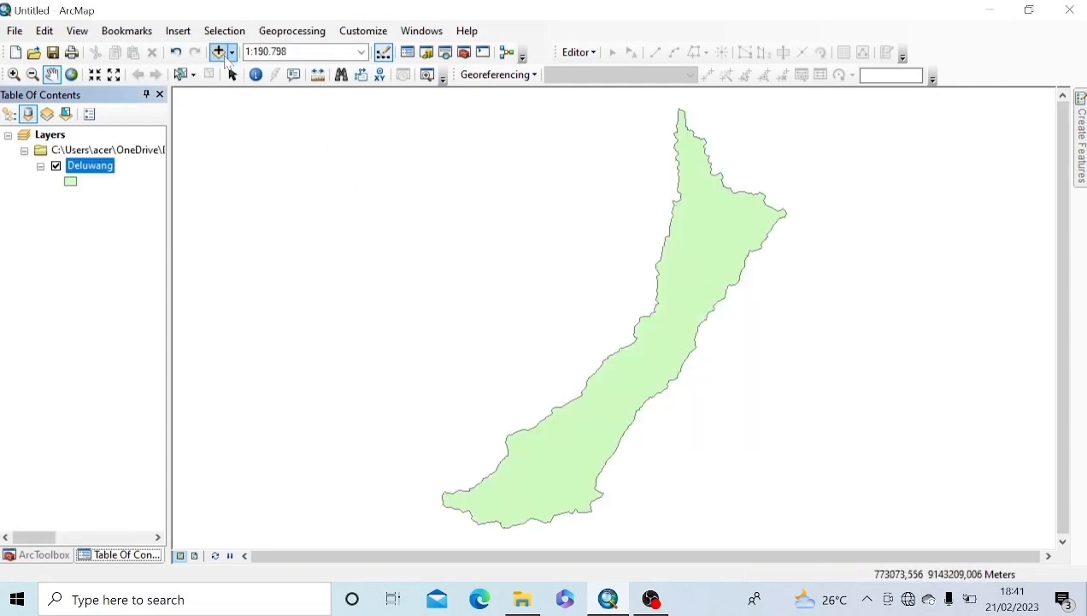
click(219, 53)
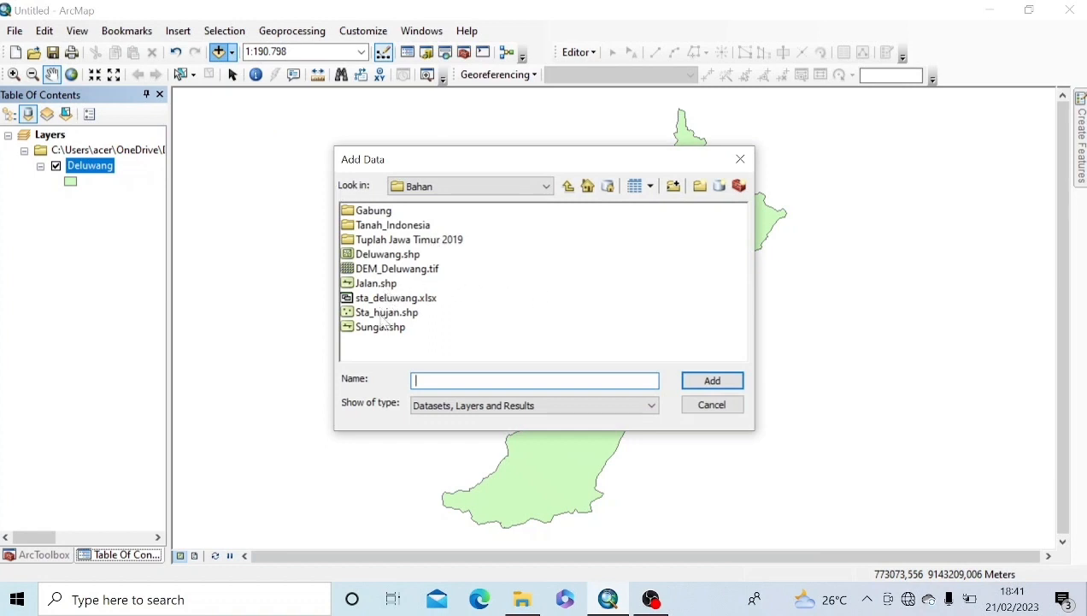
click(387, 312)
click(693, 381)
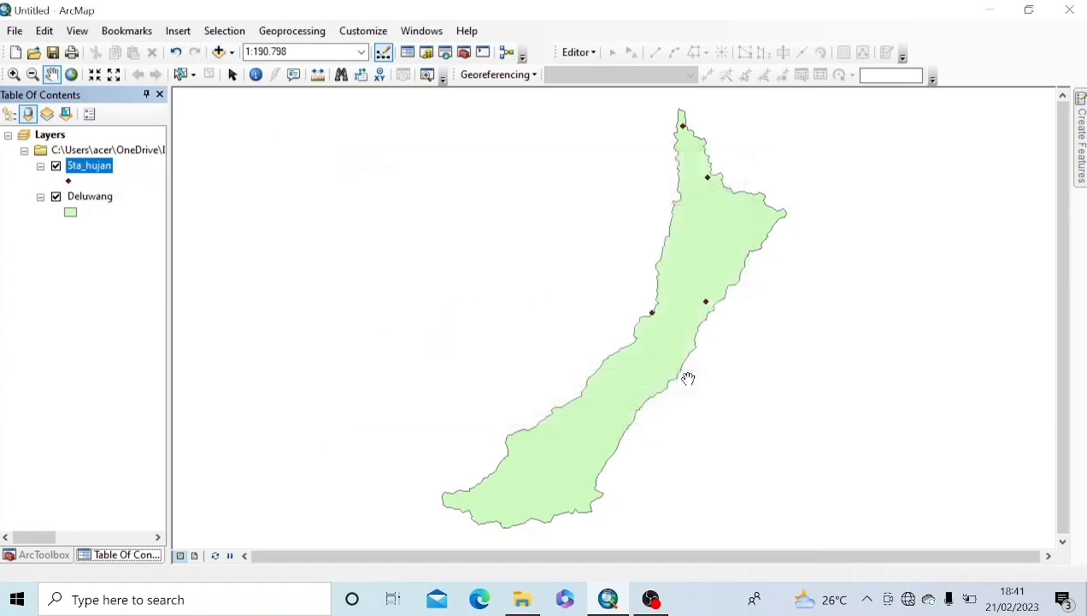
Step: Add the Sheet1$ table from the sta_deluwang.xlsx workbook
click(220, 52)
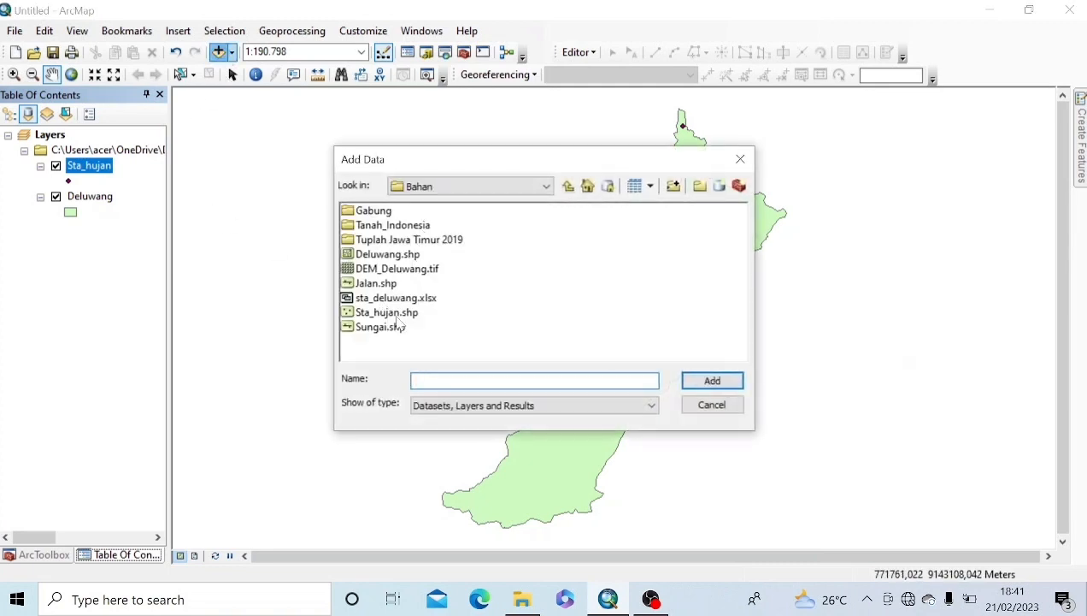
click(426, 298)
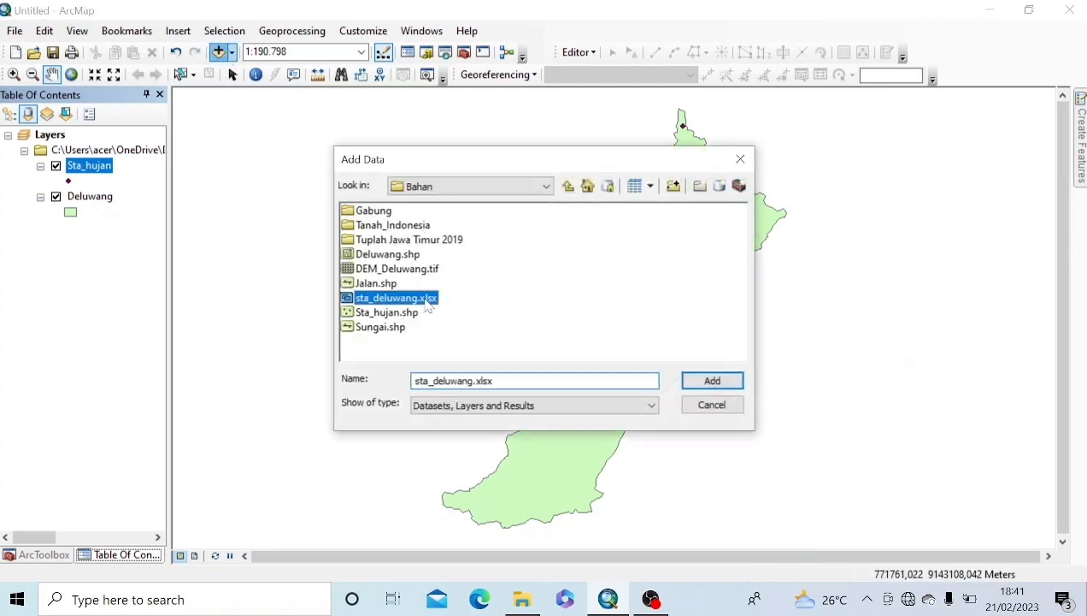
click(708, 385)
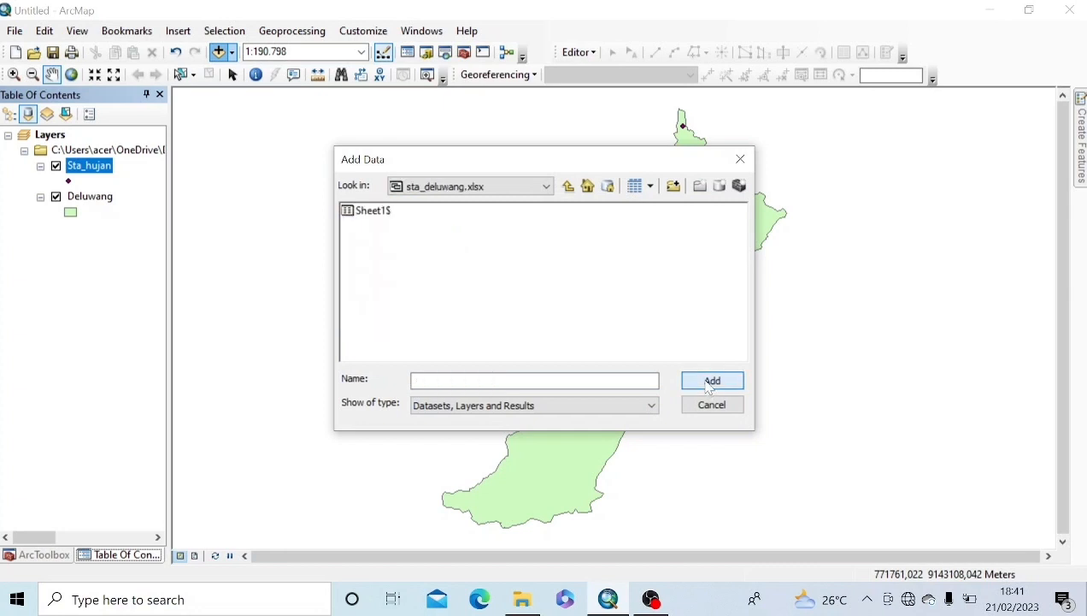
click(368, 214)
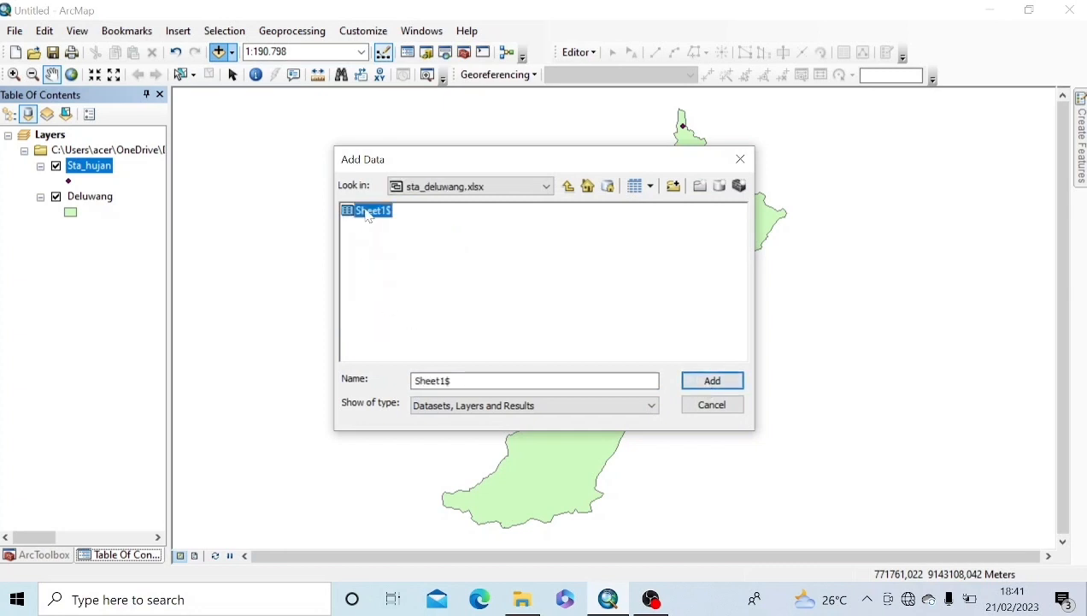
click(712, 381)
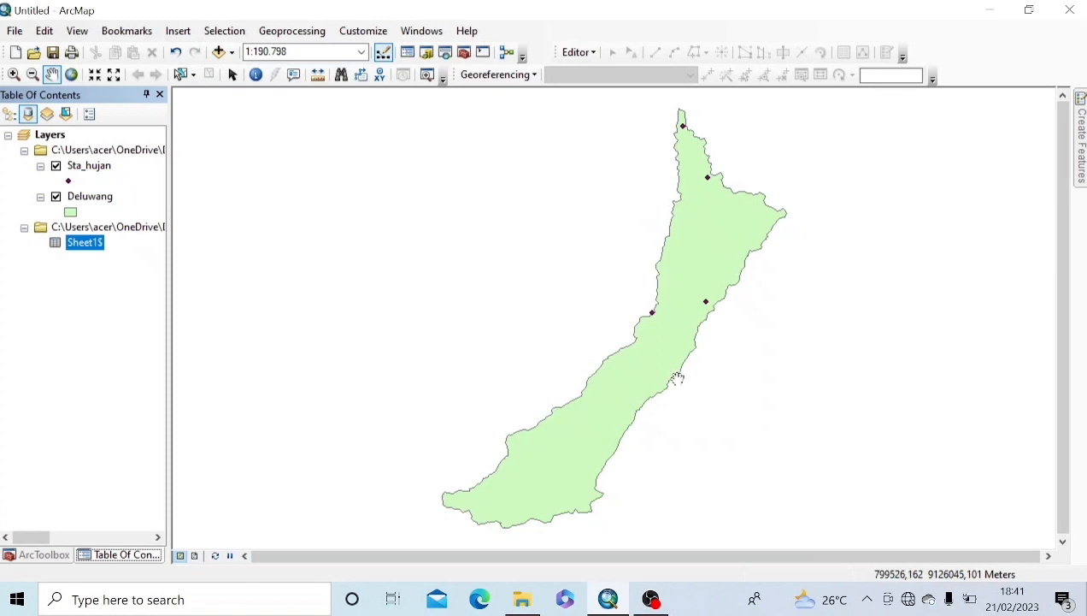
Step: Plot Sheet1$ as XY points using Bujur for X and Lintang for Y in WGS 1984
right_click(93, 248)
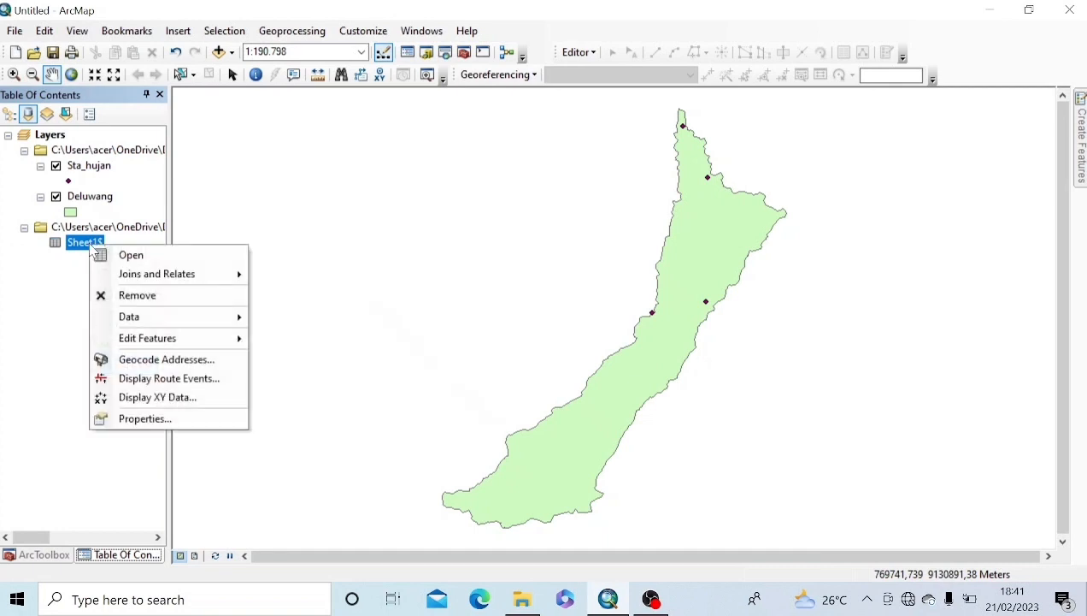
click(147, 400)
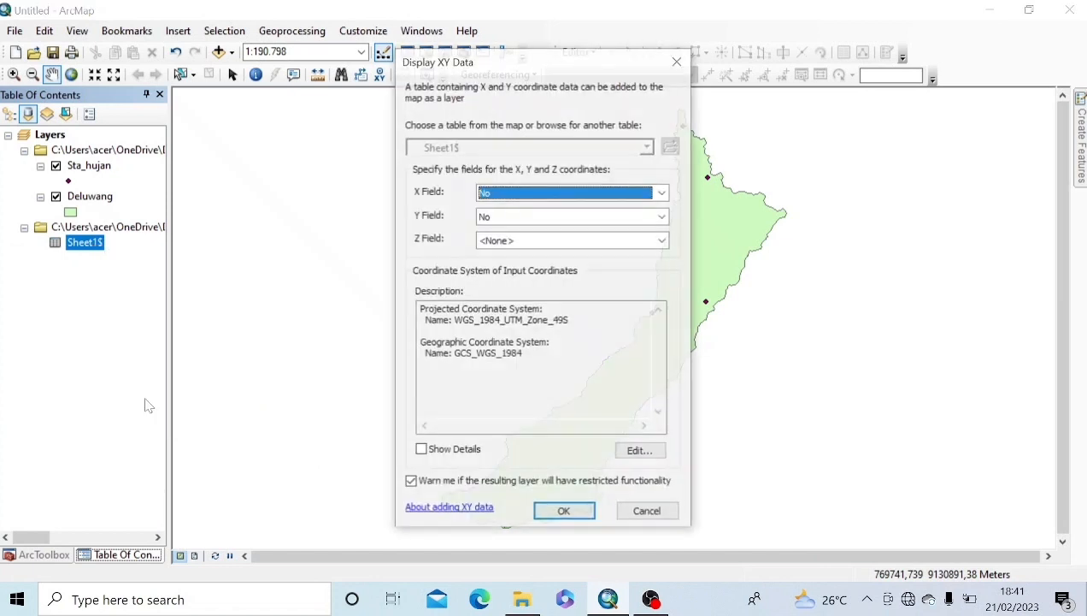
click(662, 192)
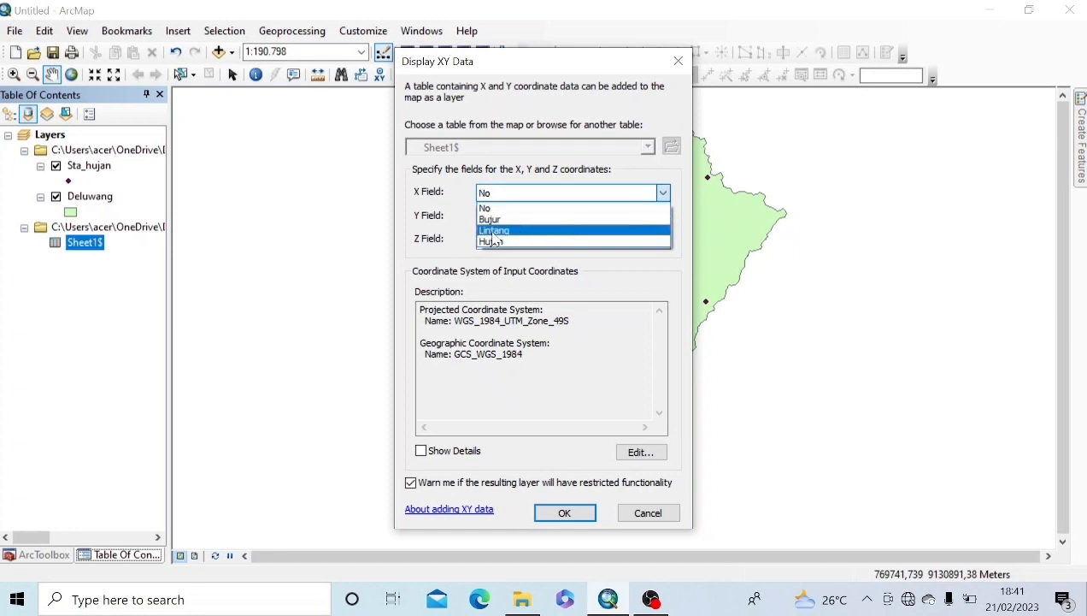
click(493, 221)
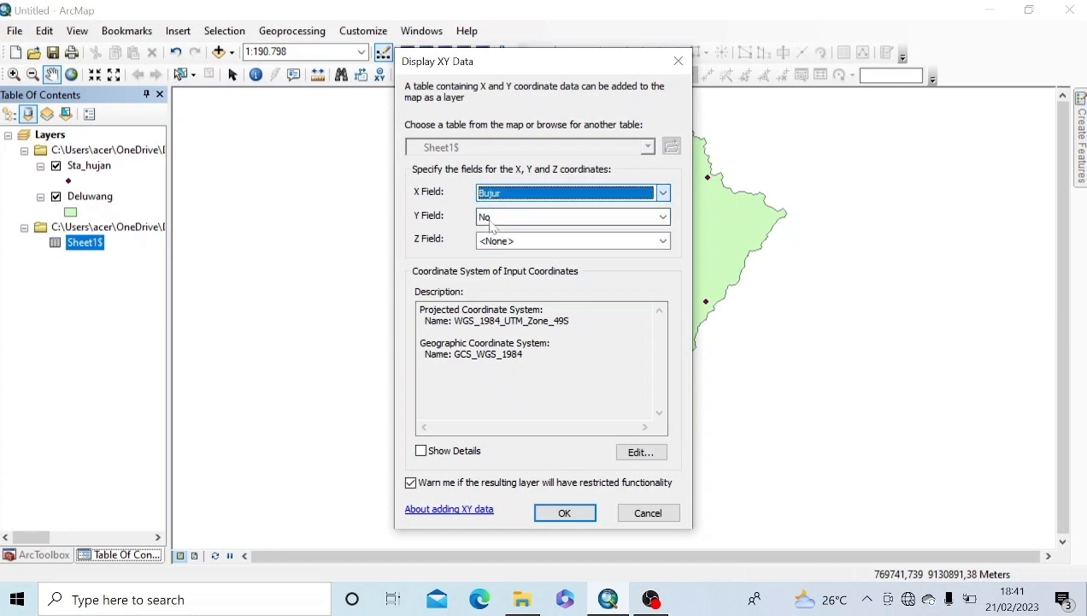
click(564, 216)
click(530, 256)
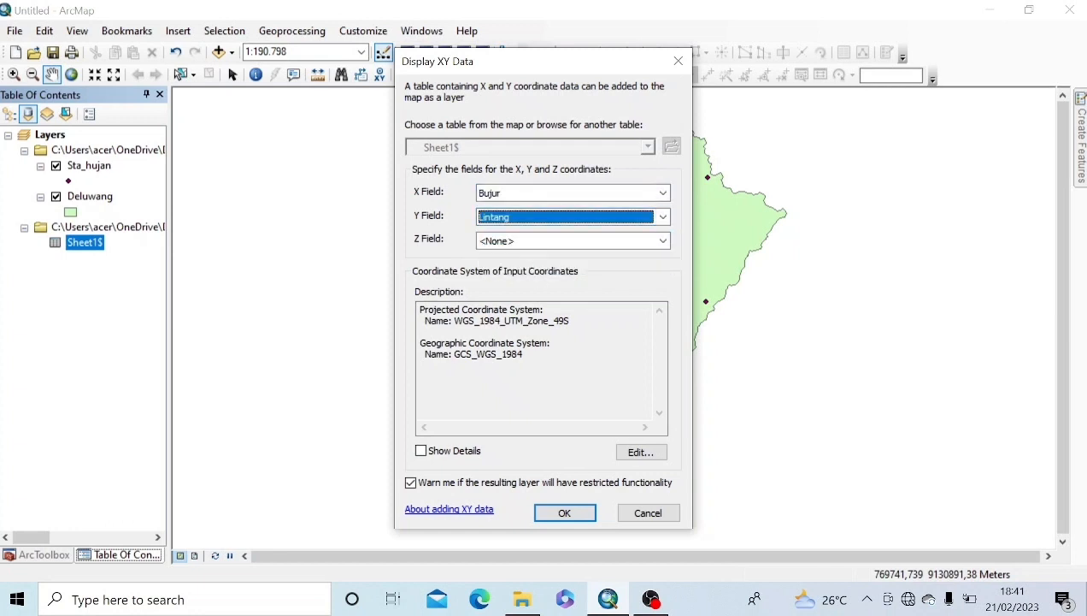
click(643, 452)
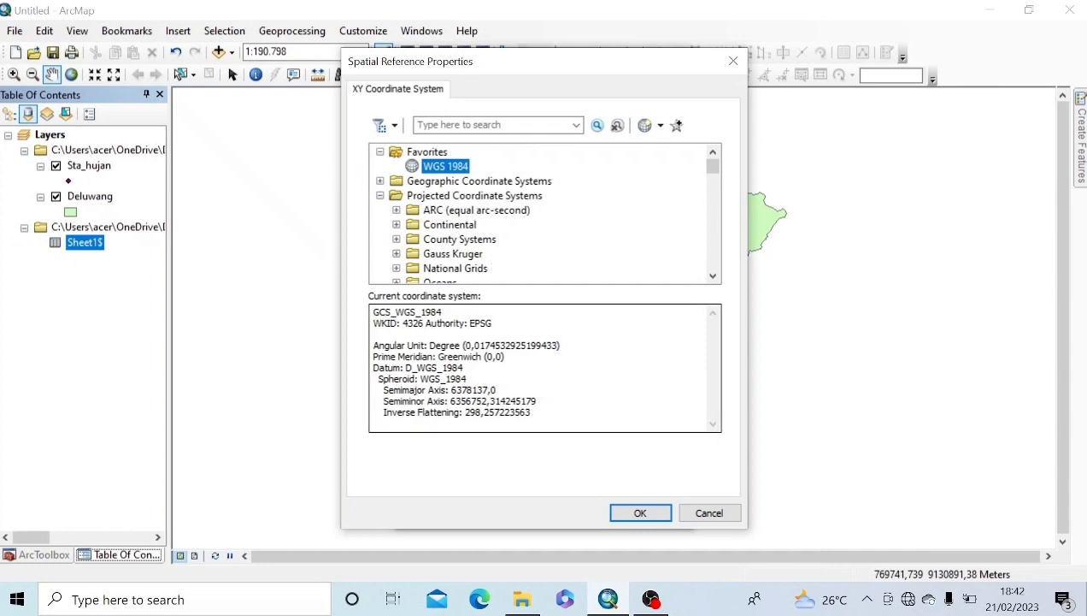
click(641, 513)
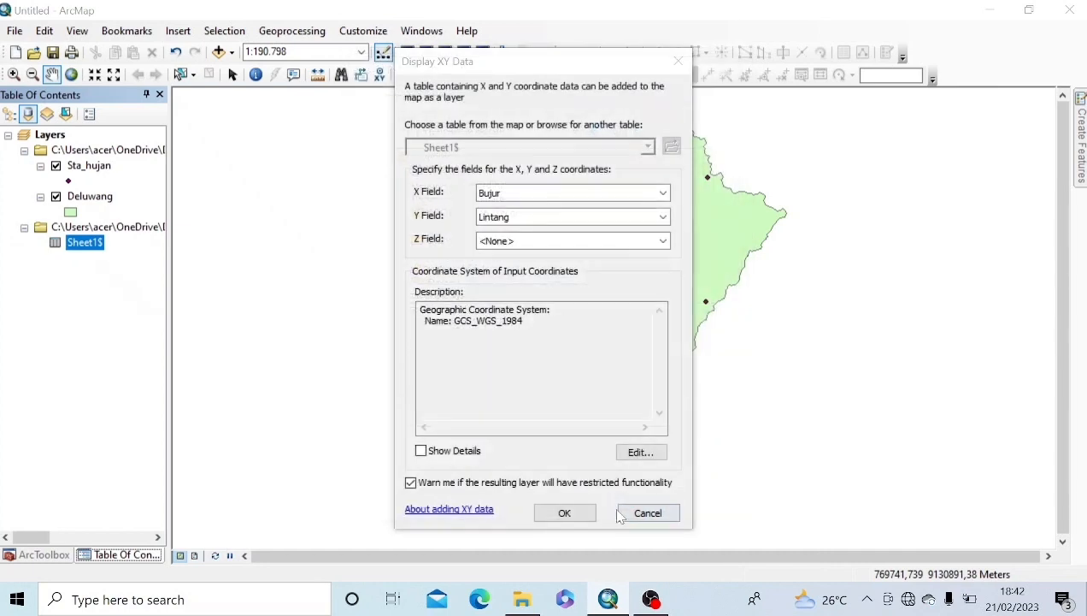
click(572, 514)
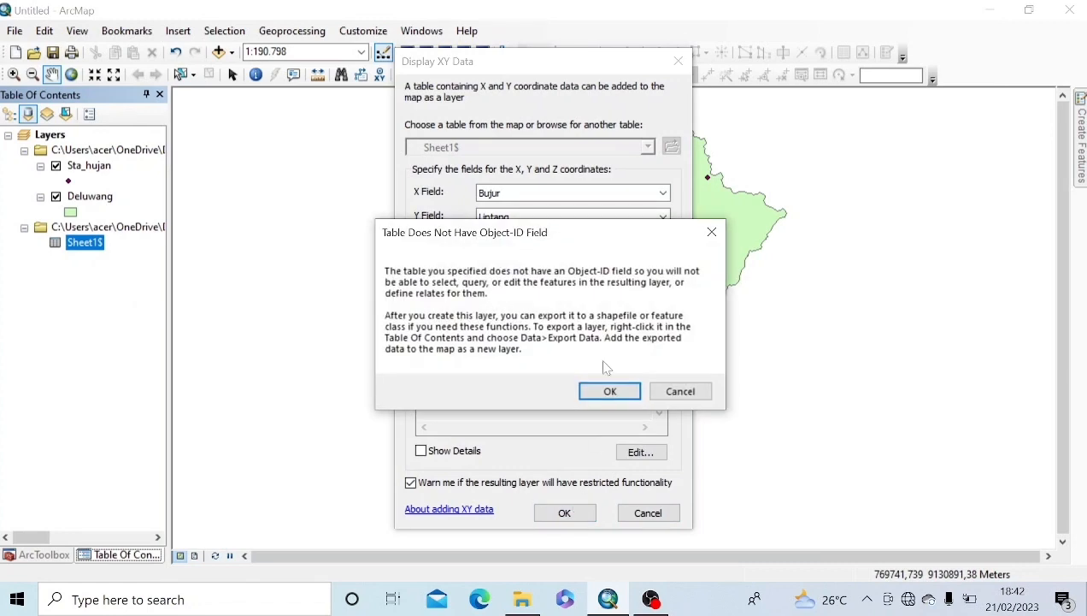
click(608, 391)
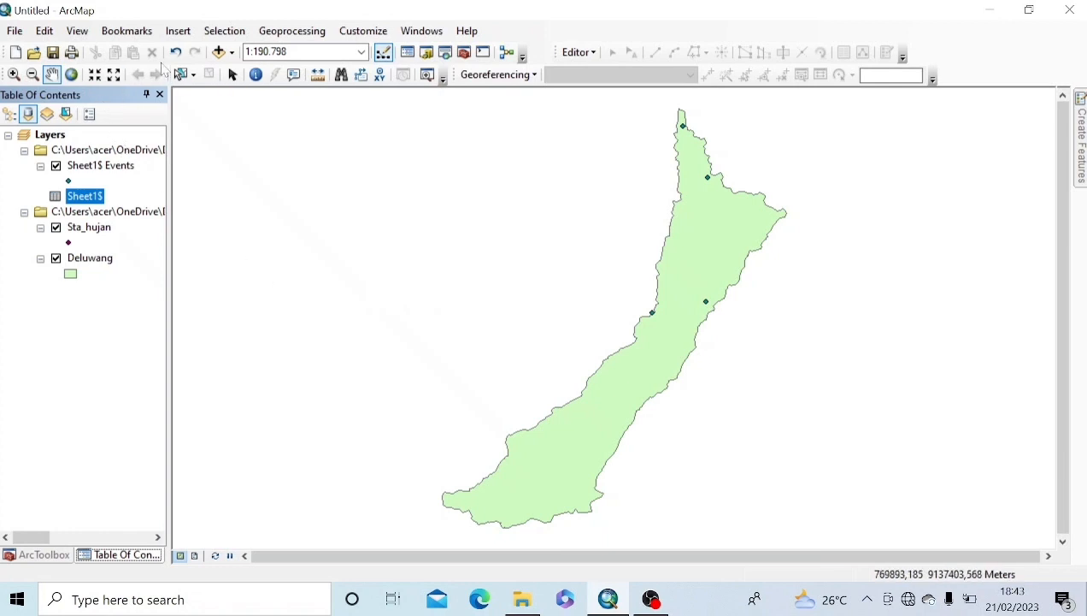
Step: Search the tools for 'thiessen' and open Create Thiessen Polygons (Analysis)
click(291, 35)
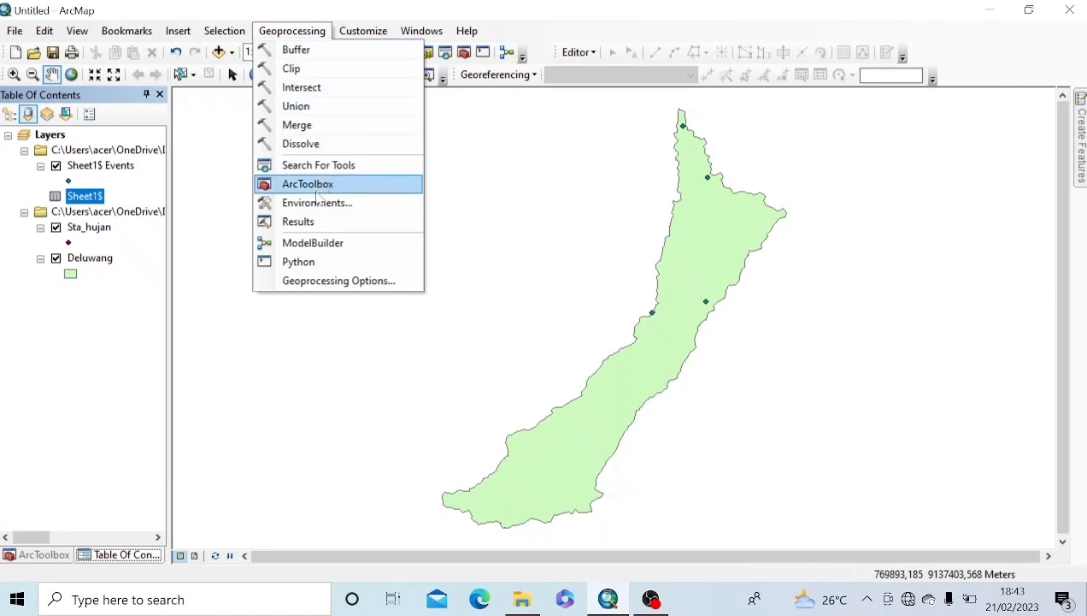
click(313, 168)
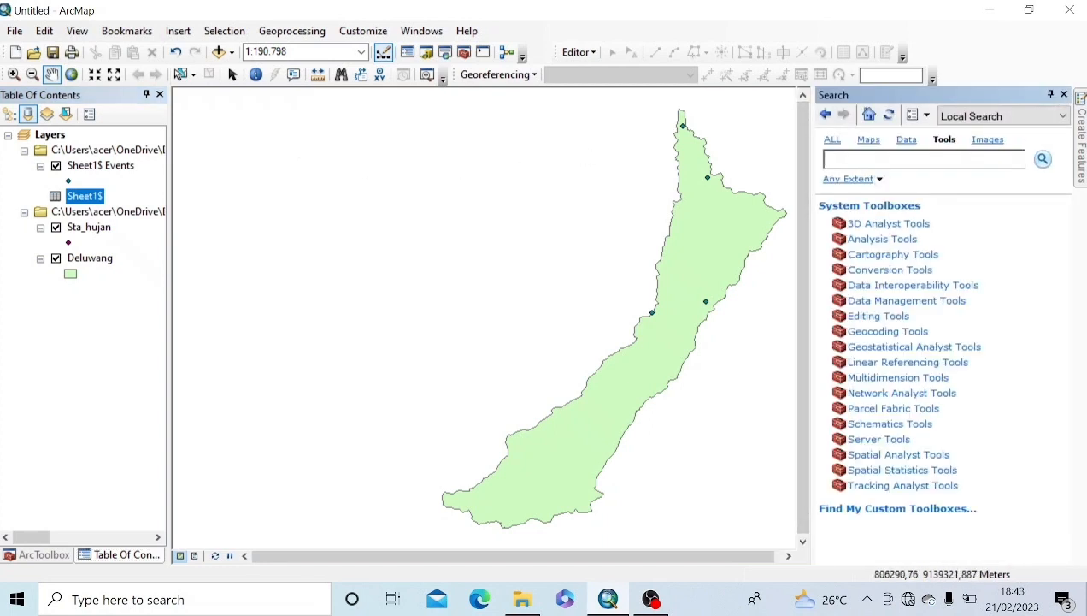
text(thiess)
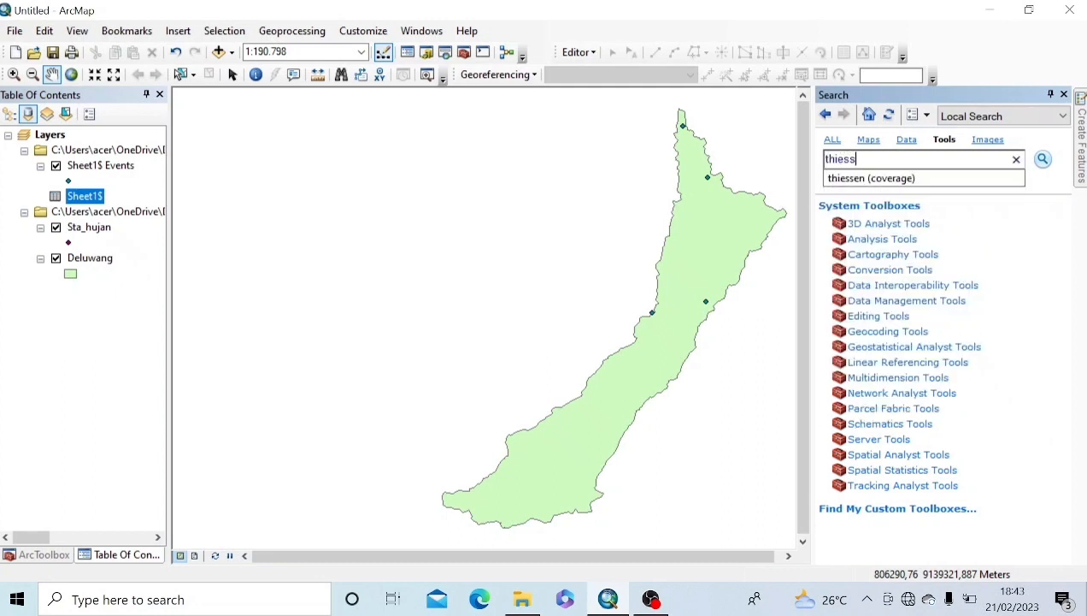
text(w)
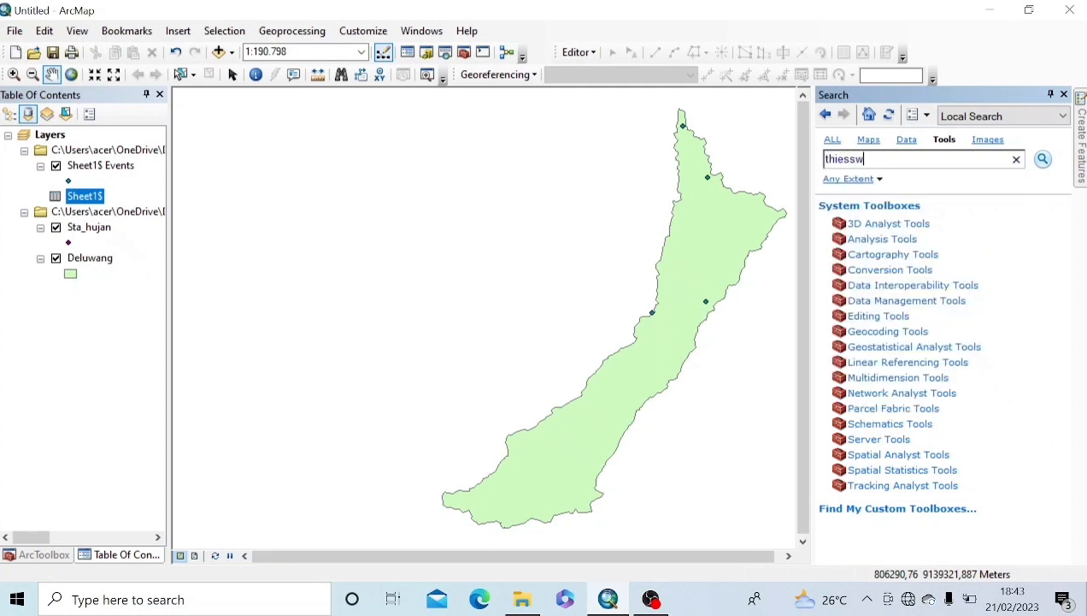
key(BackSpace)
text(e)
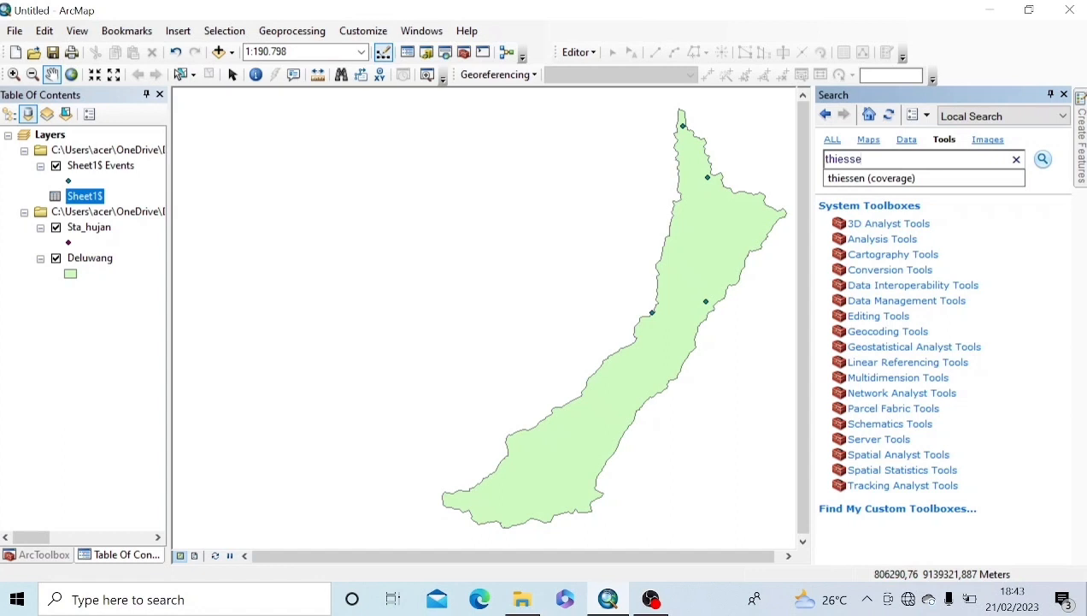
text(n)
key(Return)
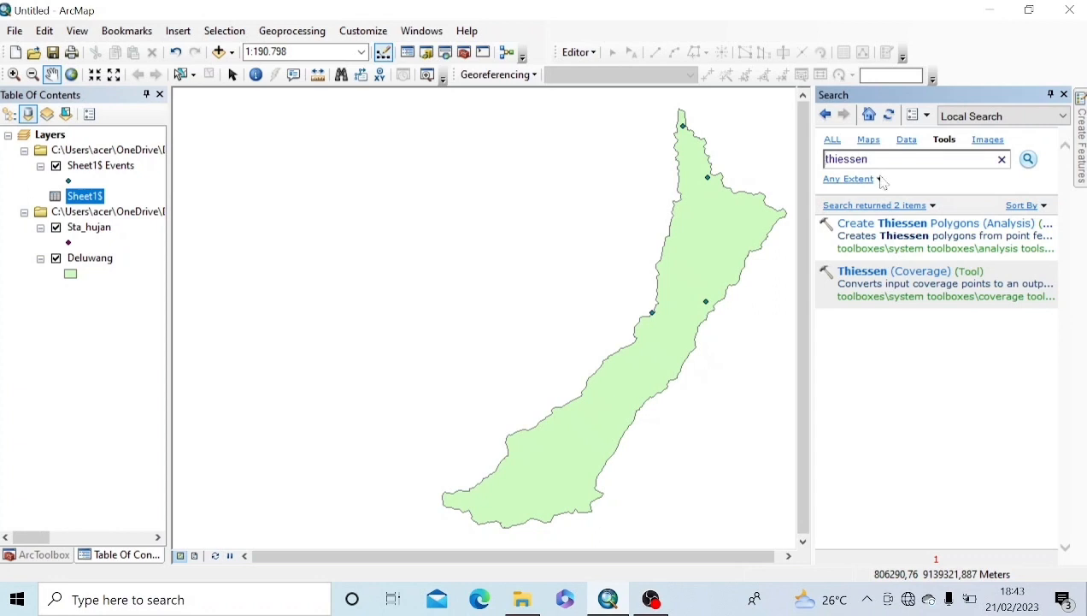
click(923, 222)
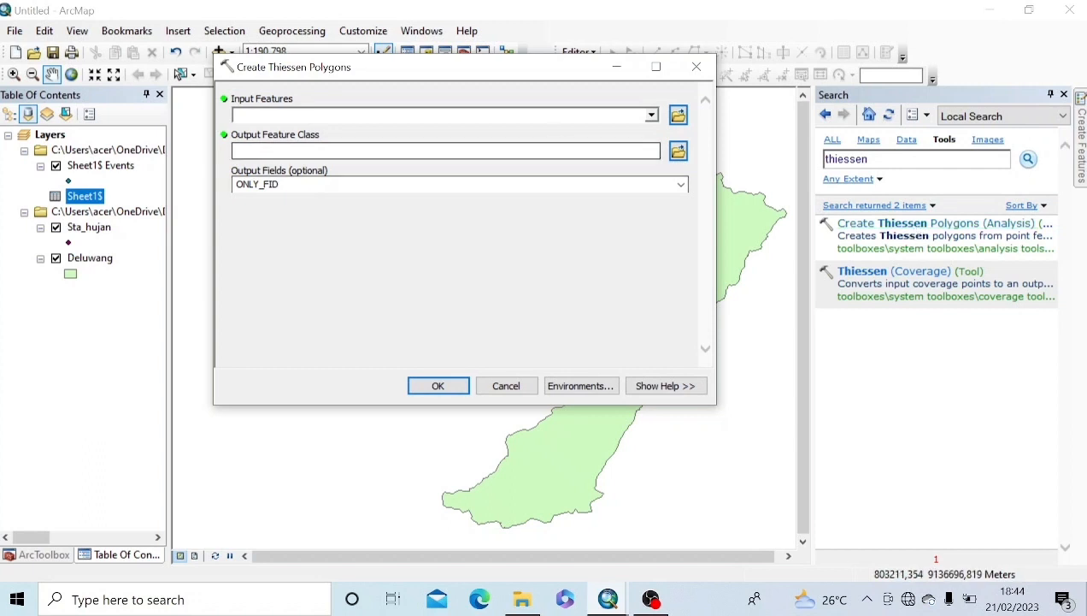
Step: Choose Sta_hujan as the Thiessen input features and open the Environments settings
click(652, 115)
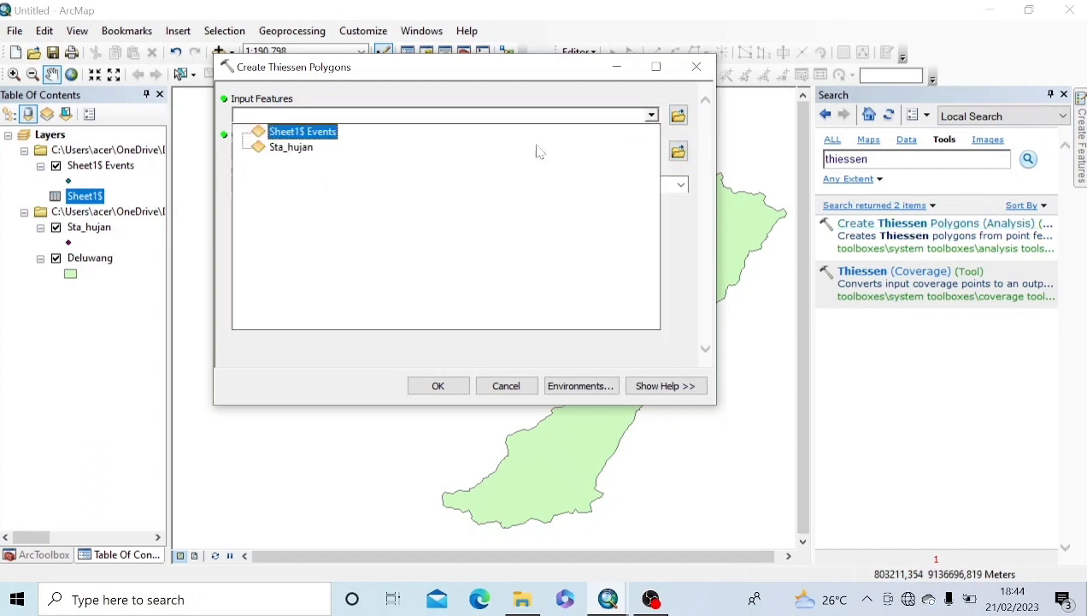
click(293, 148)
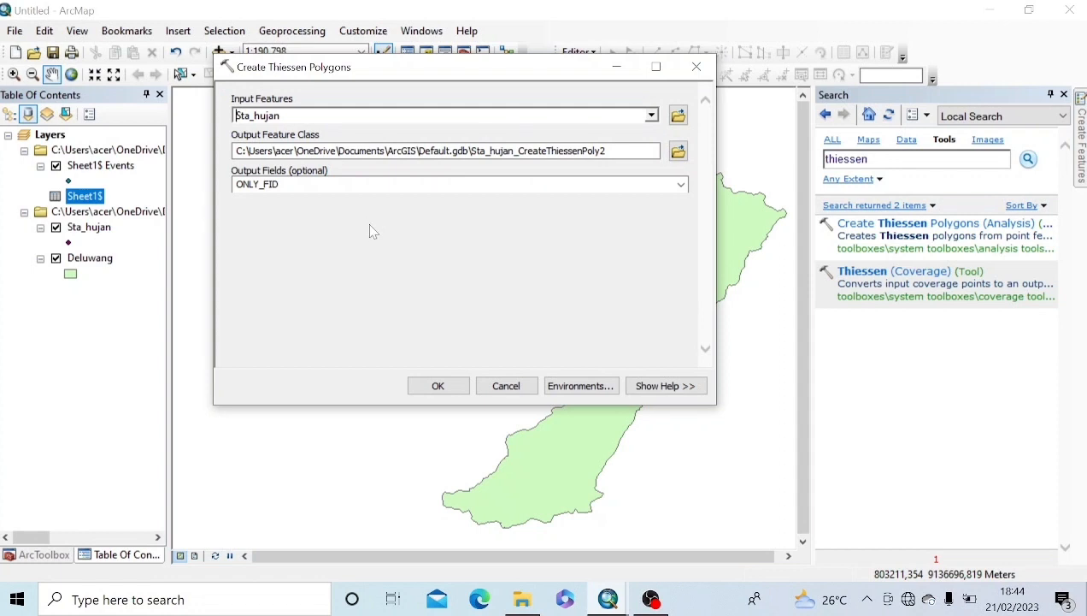
click(578, 389)
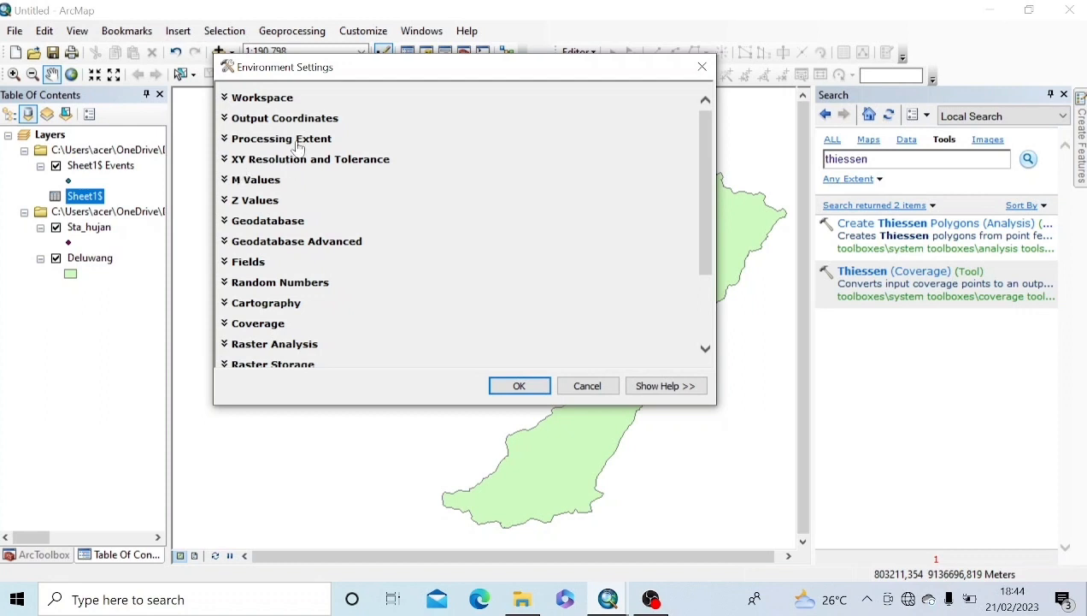
Step: Set the processing extent to Same as layer Deluwang and the raster mask to Deluwang
click(296, 144)
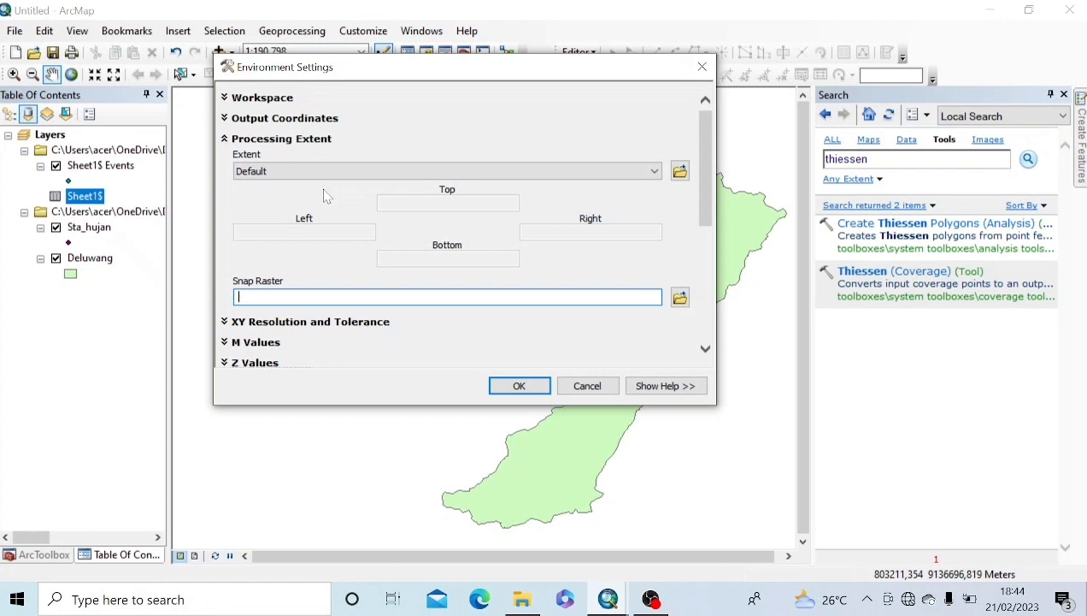
click(650, 171)
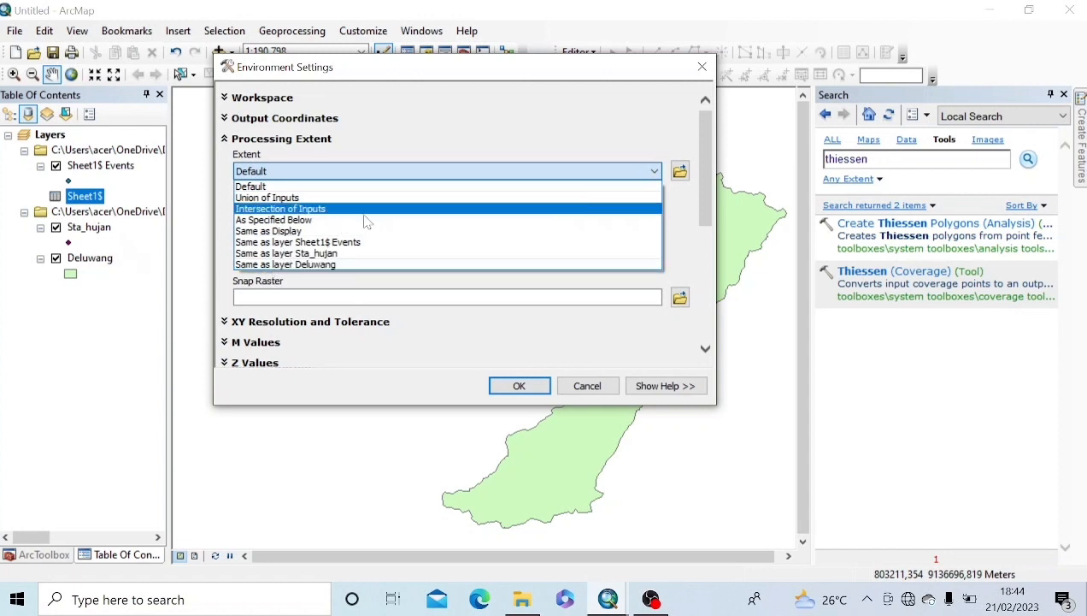
click(330, 267)
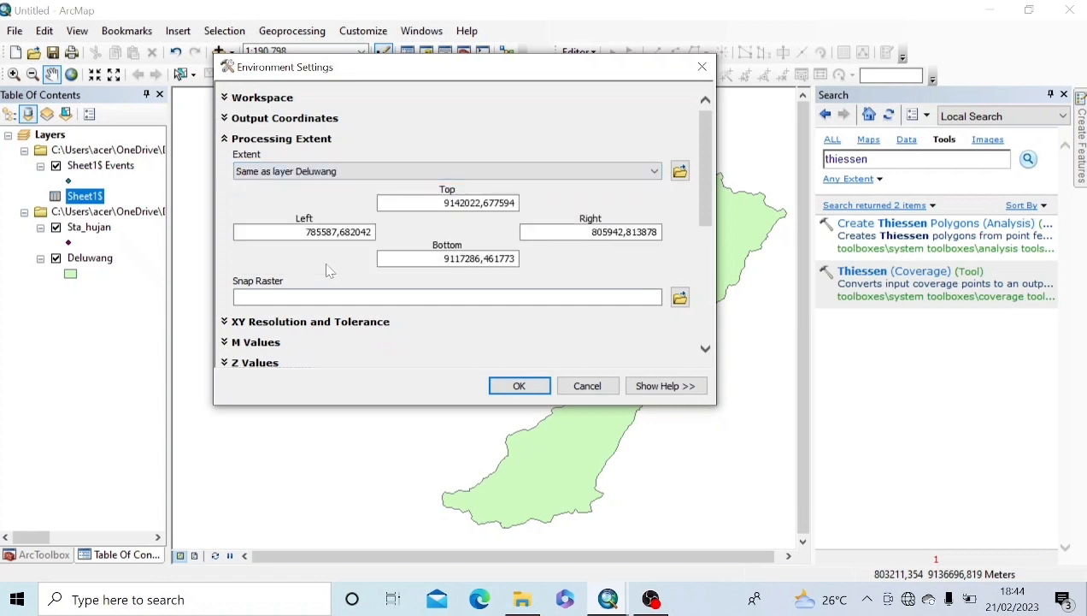
mouse_move(704, 180)
mouse_down()
mouse_move(701, 212)
mouse_move(699, 191)
mouse_up()
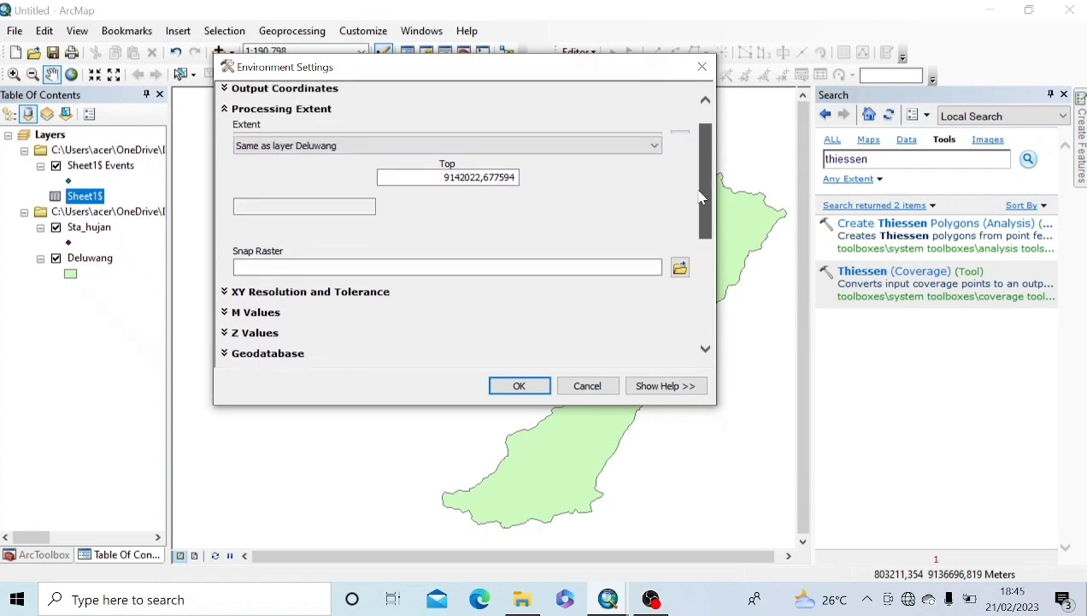
click(271, 116)
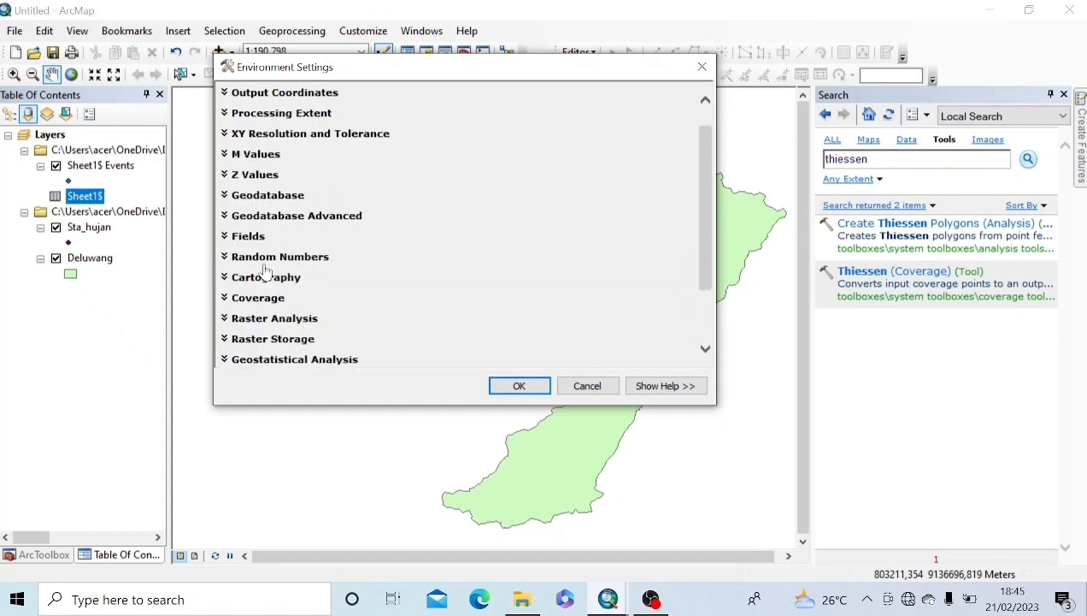
click(298, 320)
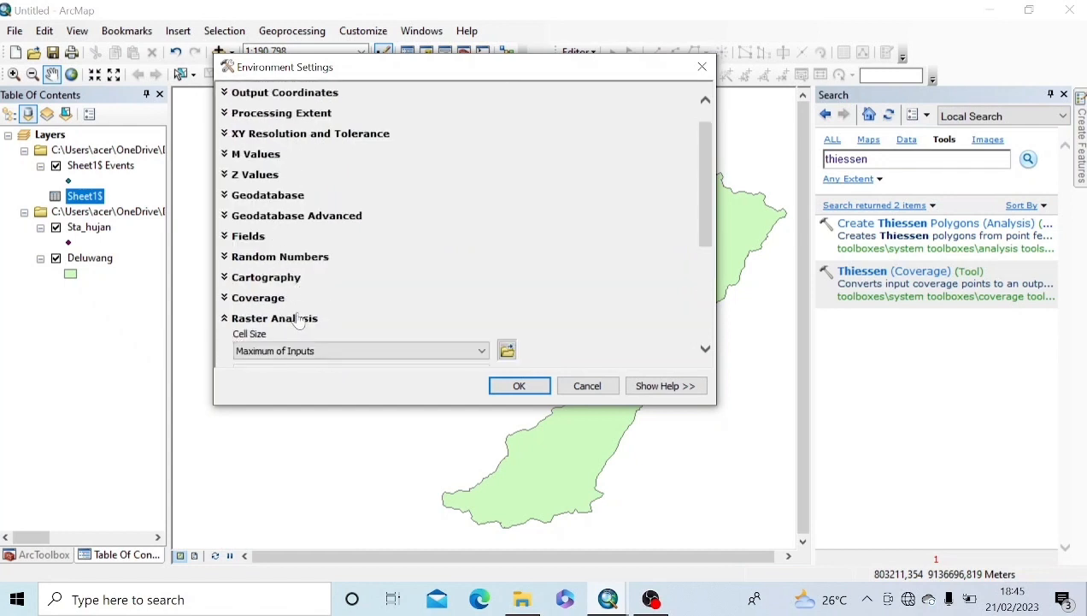
drag(709, 211, 701, 299)
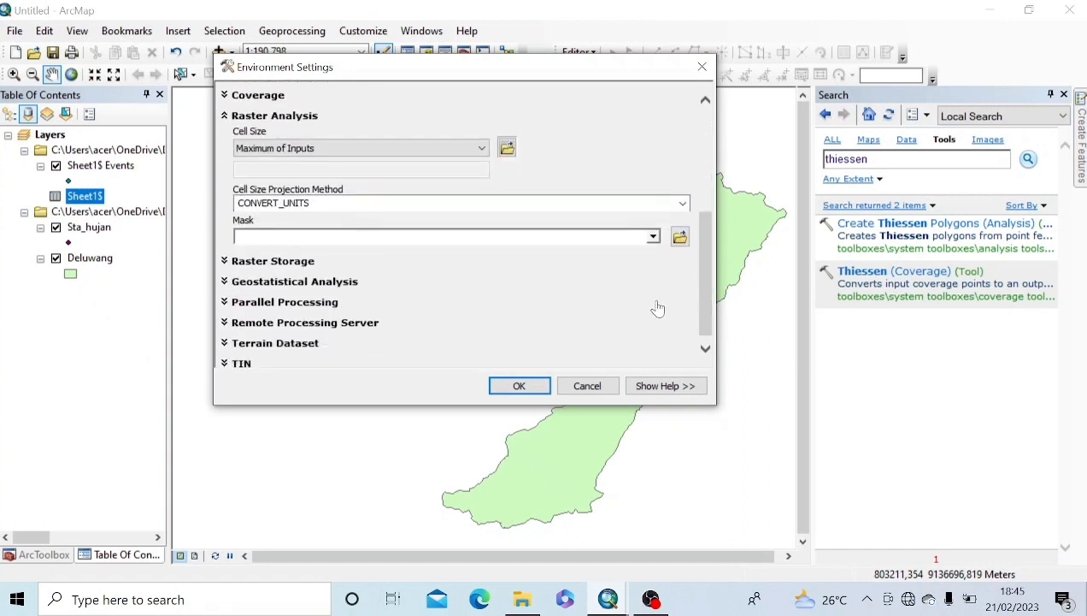
click(652, 236)
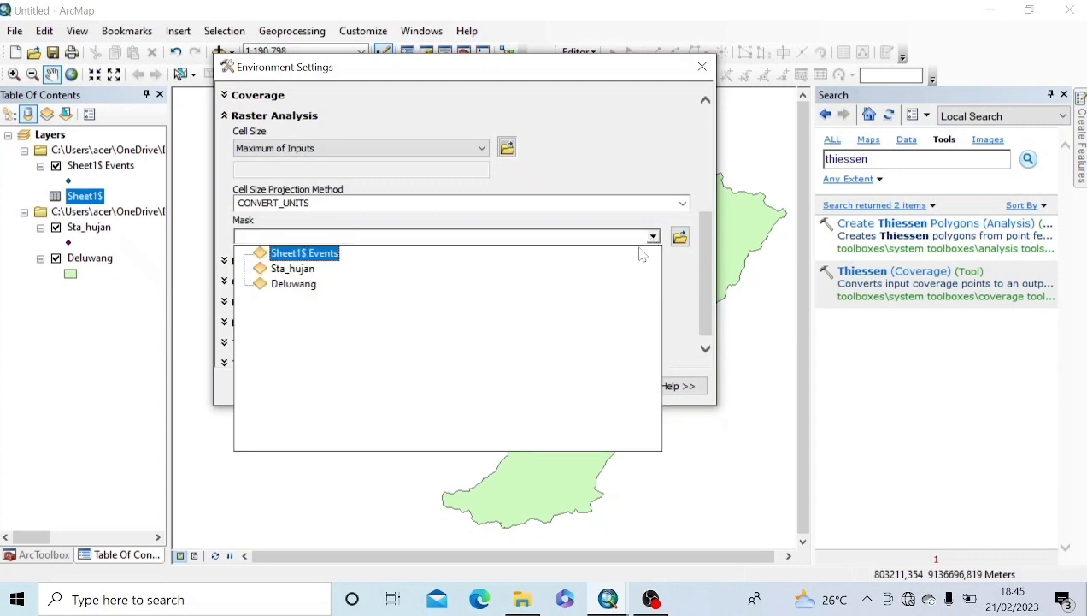
click(308, 285)
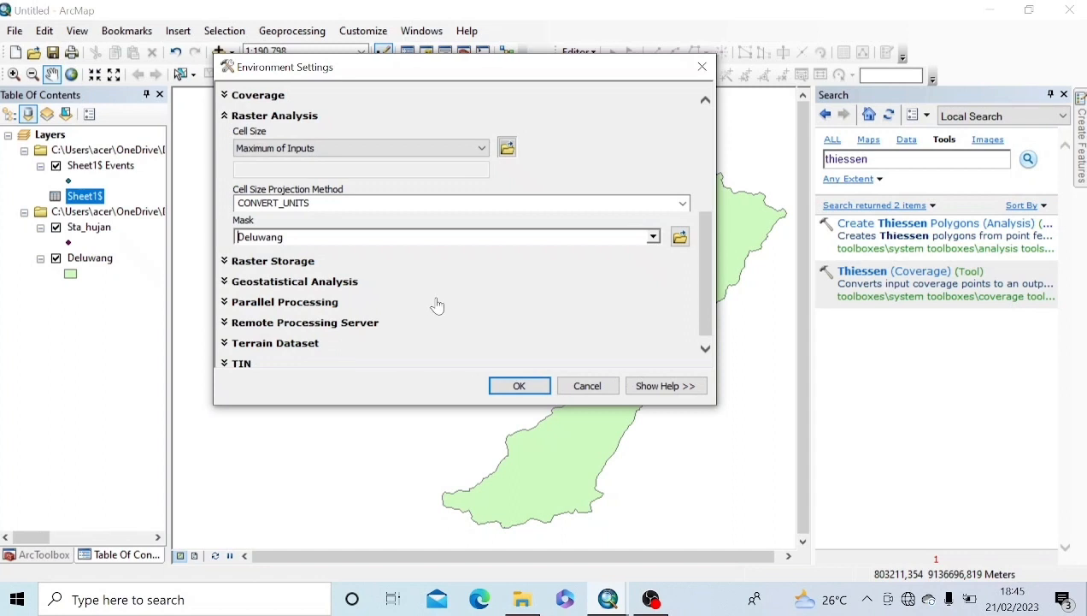
click(530, 389)
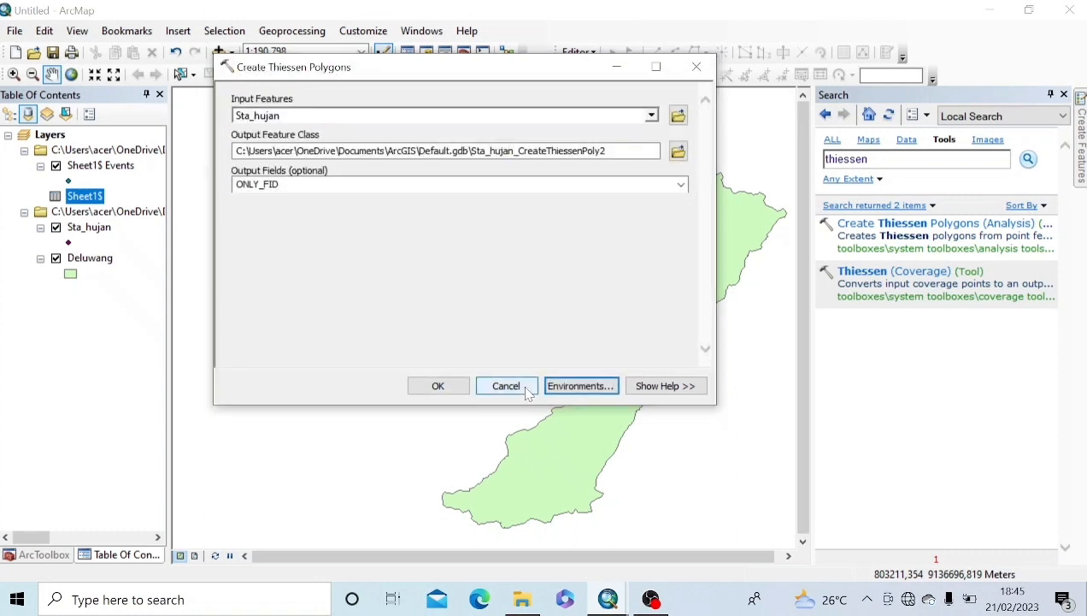
Step: Run Create Thiessen Polygons to generate the Sta_hujan station polygon layer
click(436, 389)
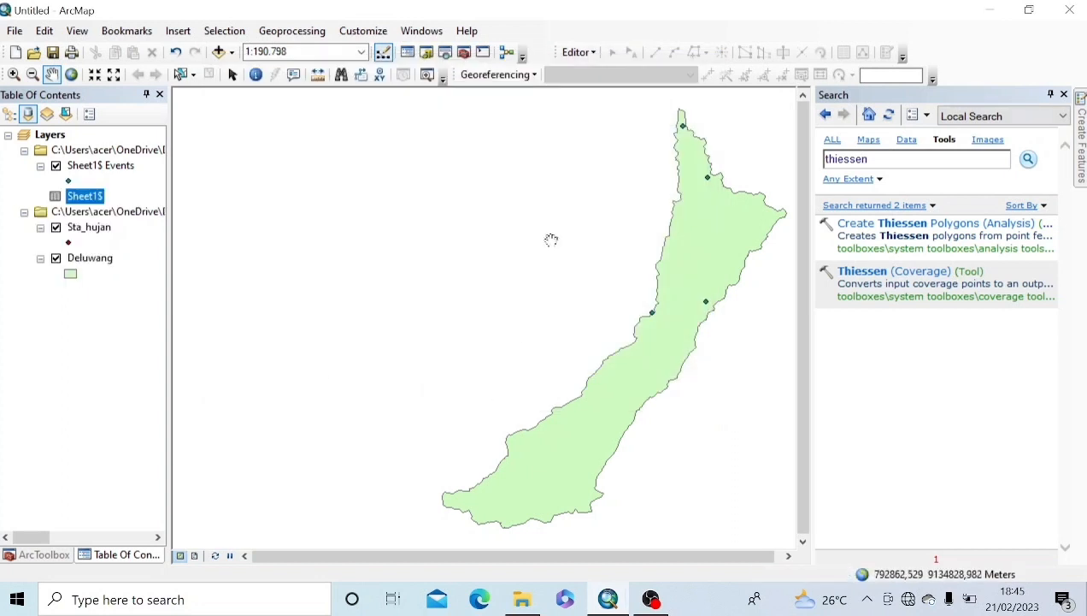
drag(548, 239, 418, 240)
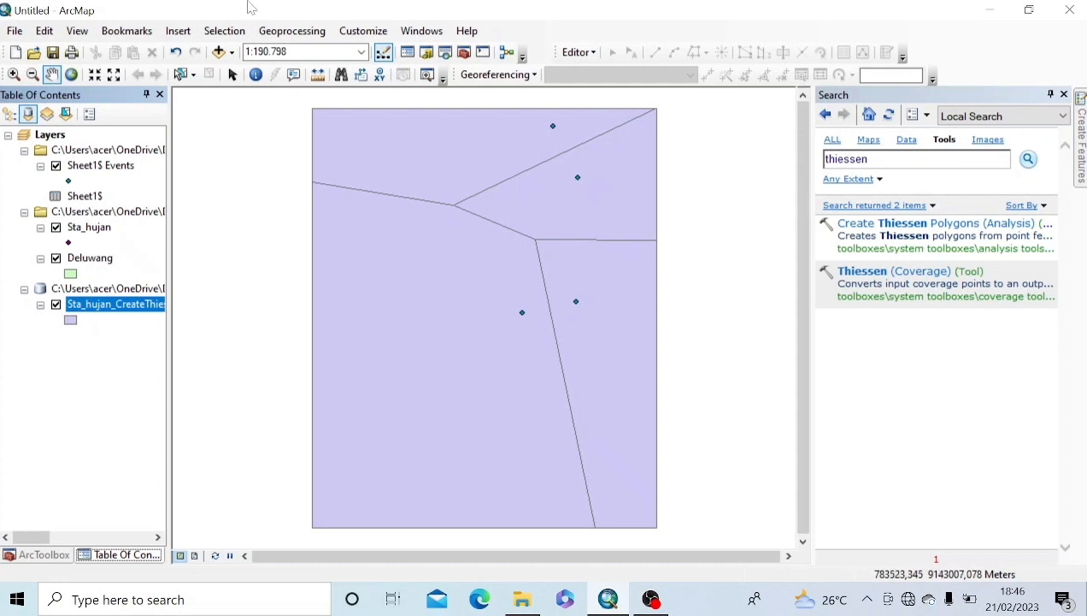
click(282, 35)
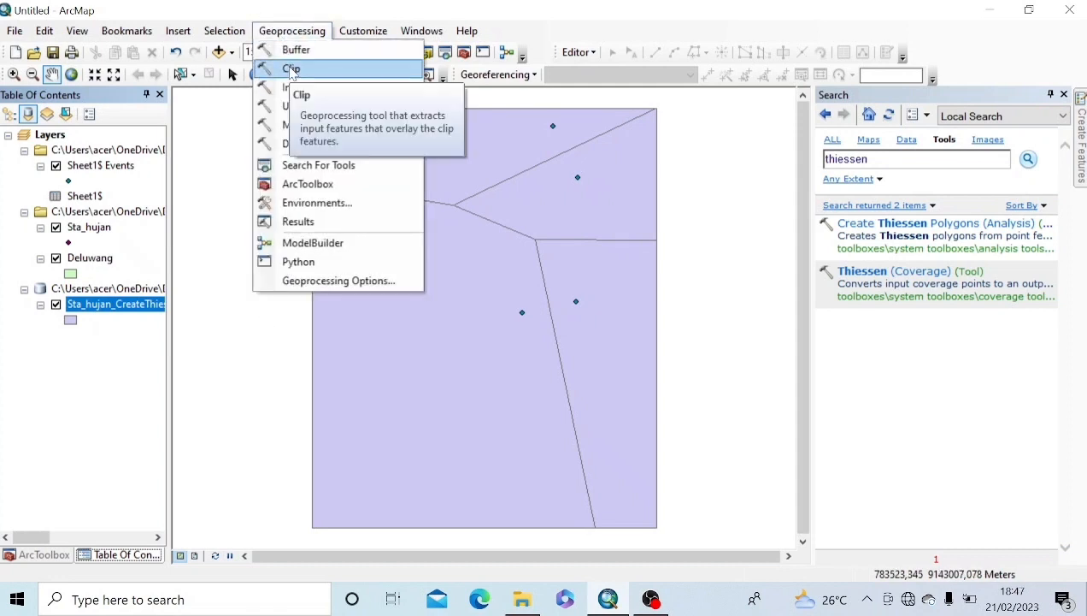
Step: Clip Sta_hujan_CreateThiessenPoly2 with Deluwang as the clip features
click(292, 70)
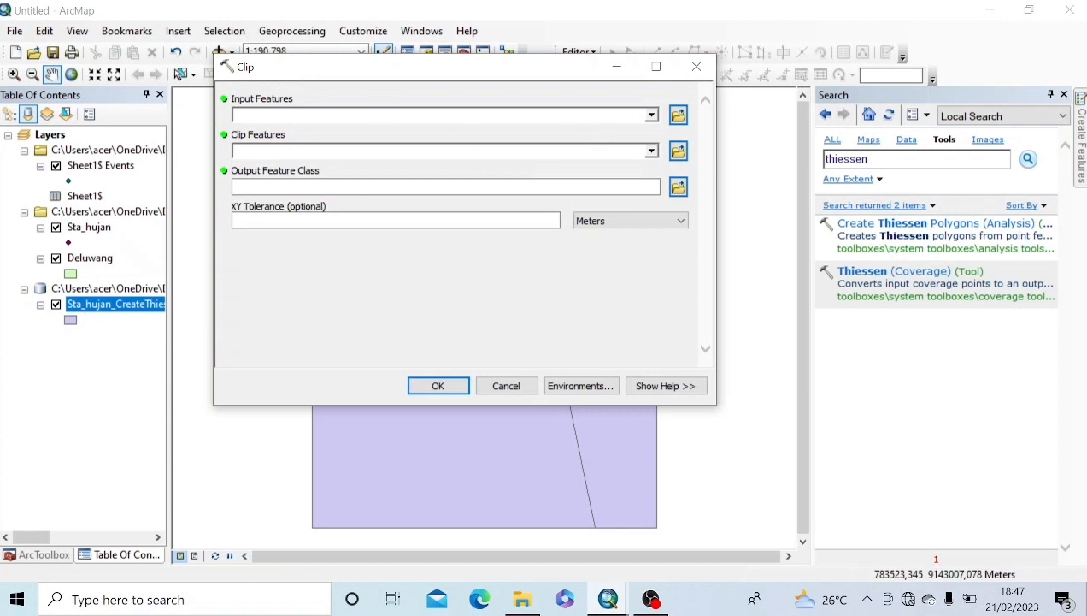
click(652, 115)
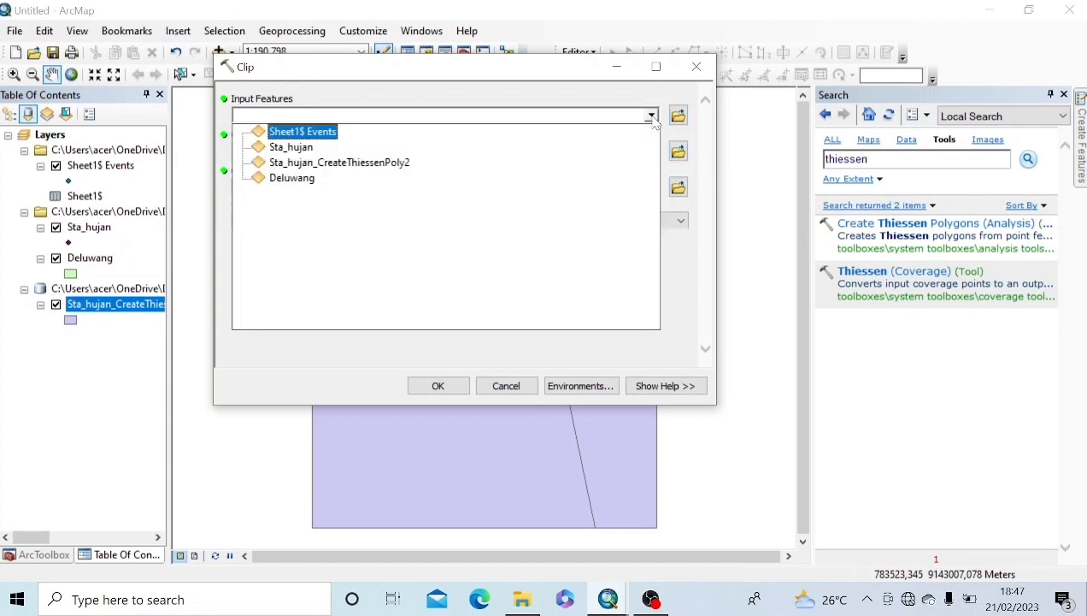
click(383, 162)
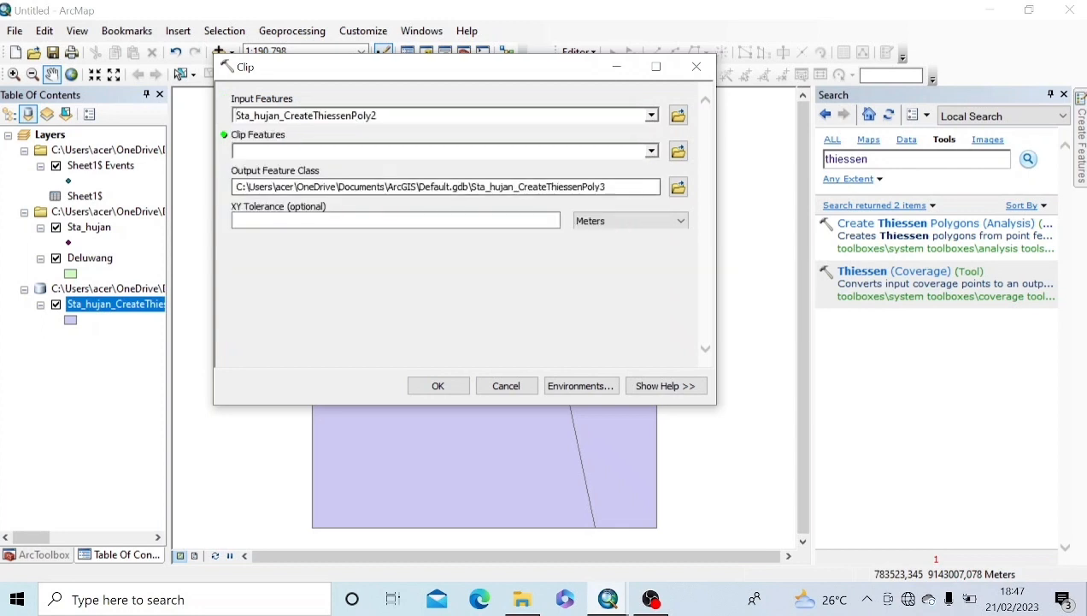
click(651, 151)
click(296, 214)
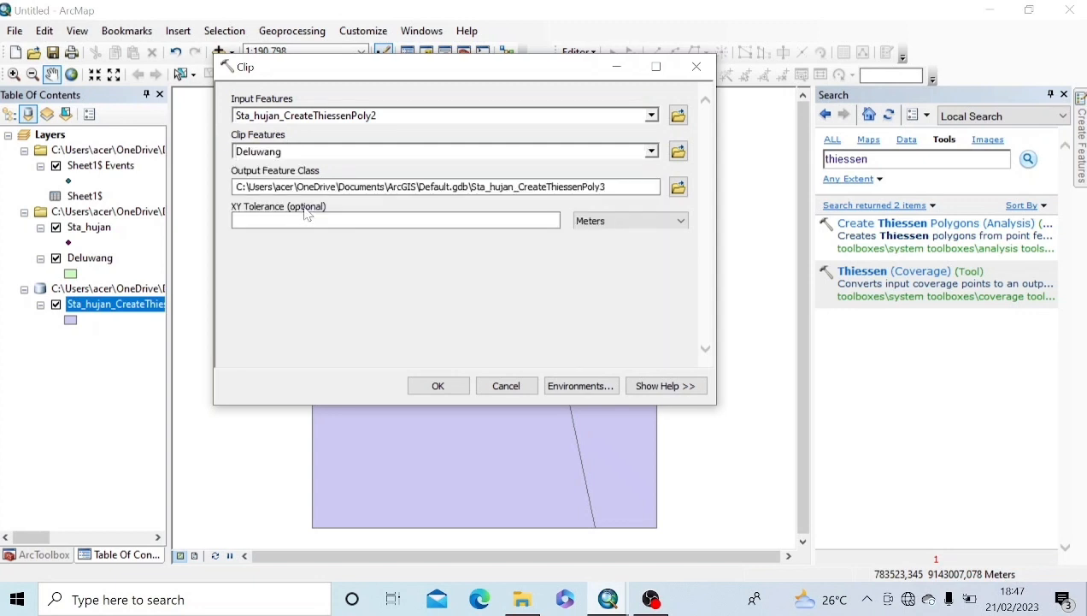
click(438, 387)
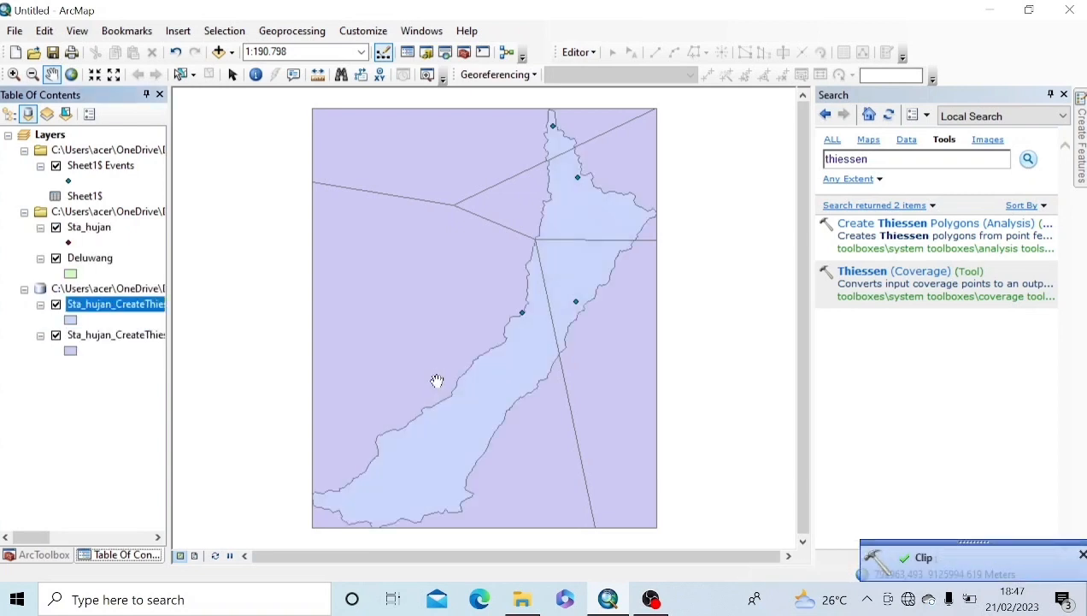
Step: Switch off the unclipped Thiessen polygon layer so only the watershed-clipped polygons show
click(55, 336)
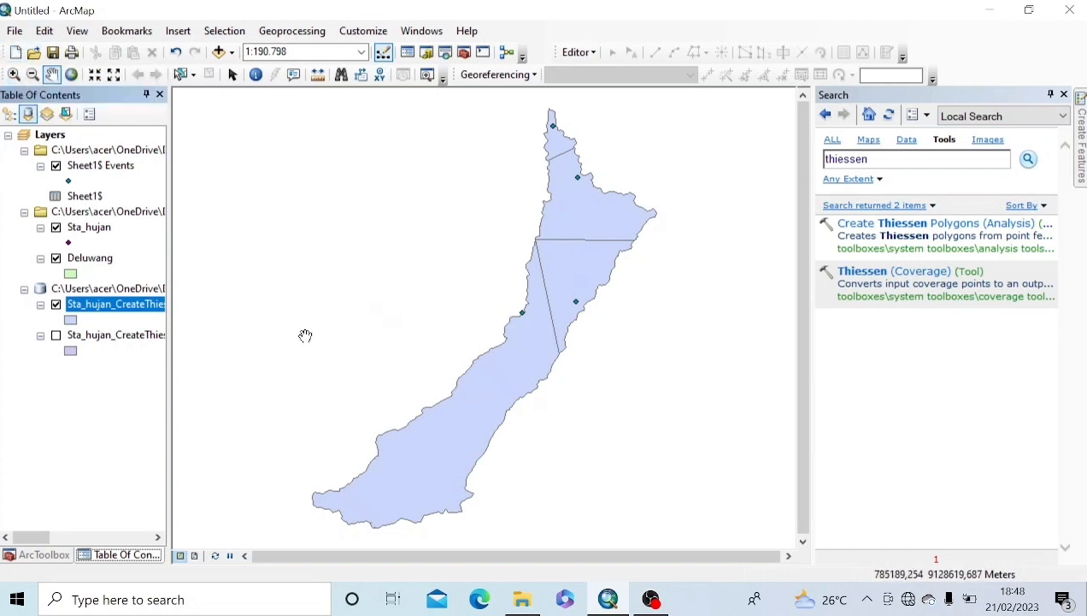
click(15, 30)
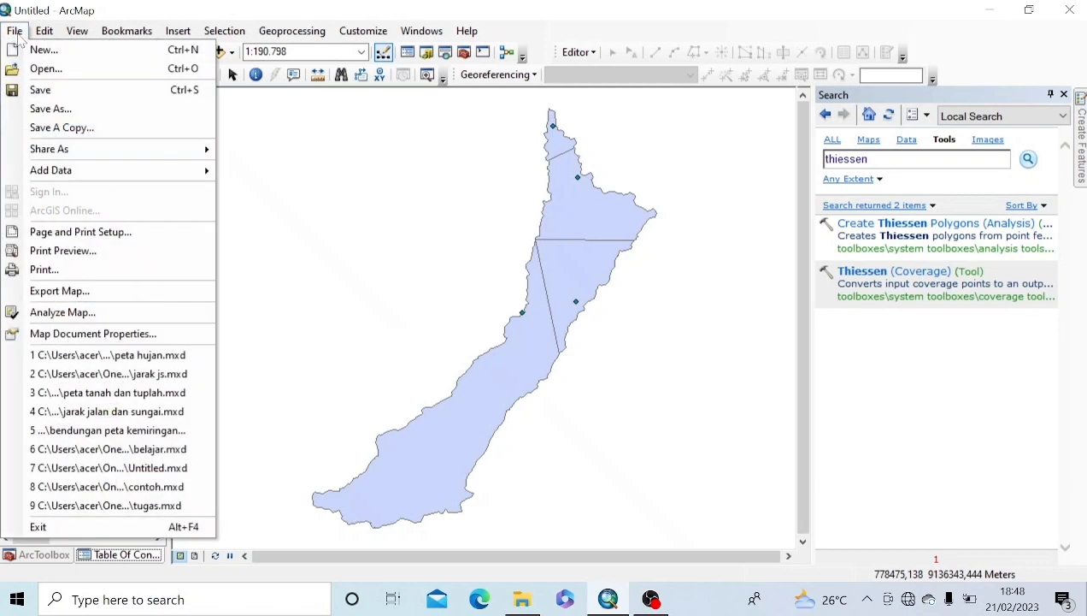
Step: Save the map document as 'belajar pembuatan peta hujan mtd thiessen'
click(38, 96)
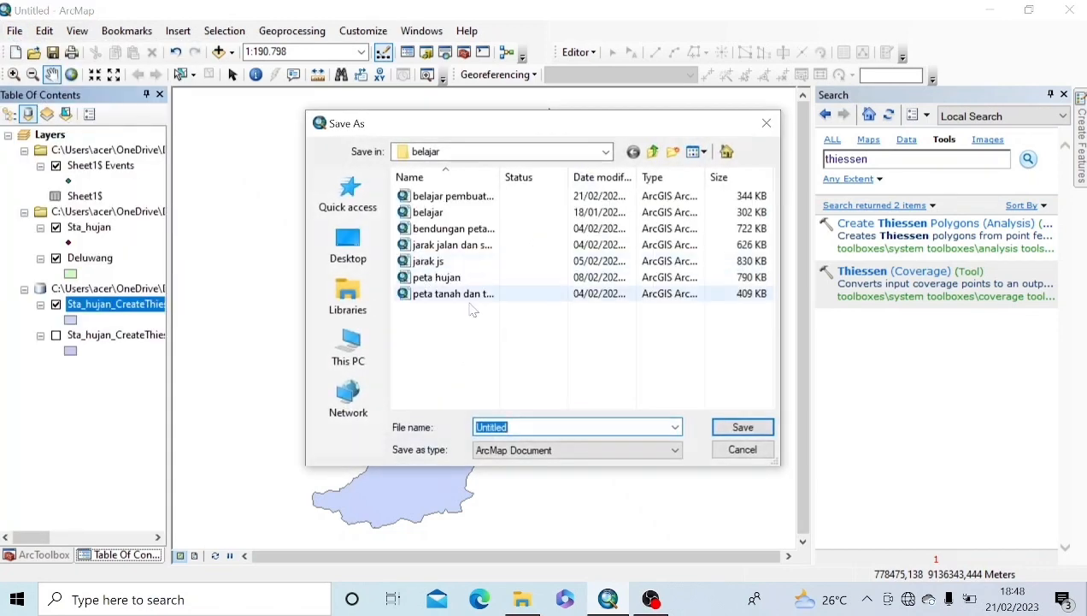
text(belajar)
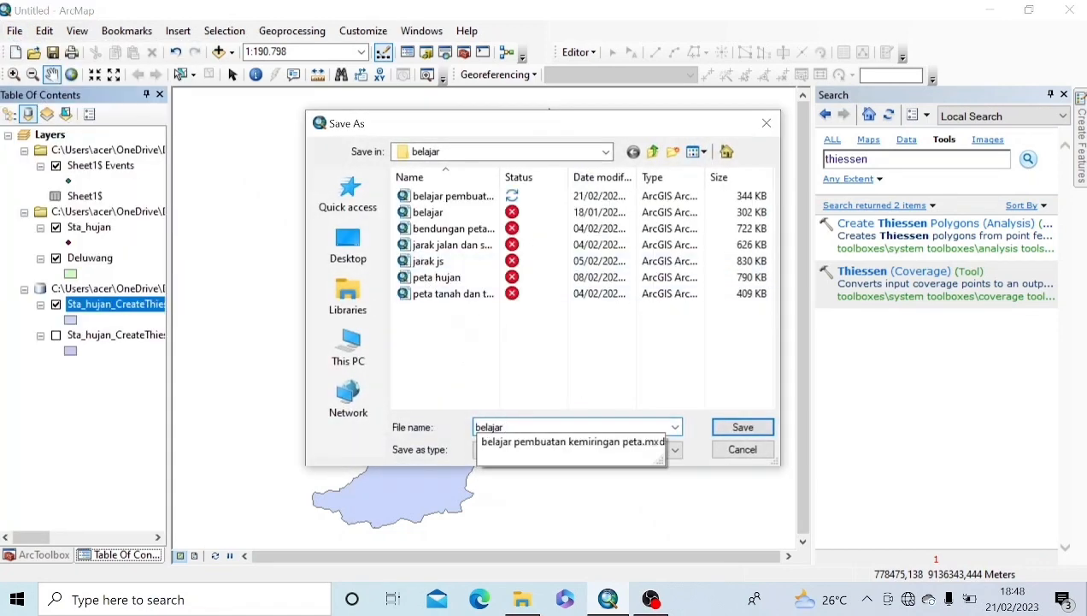
text( pembuatan peta hujan m)
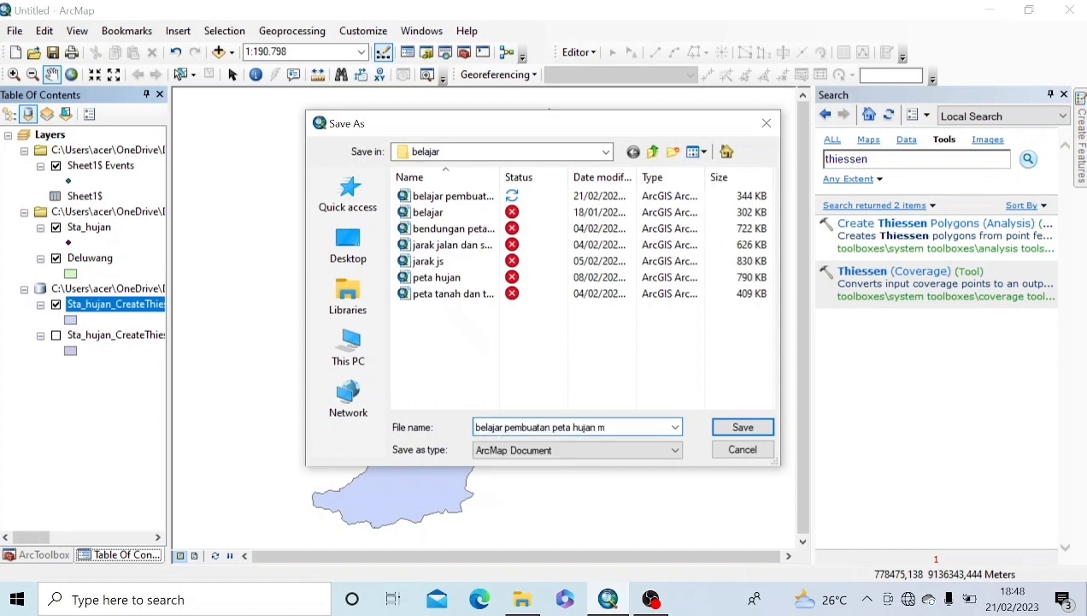
text(td thiessen)
click(740, 425)
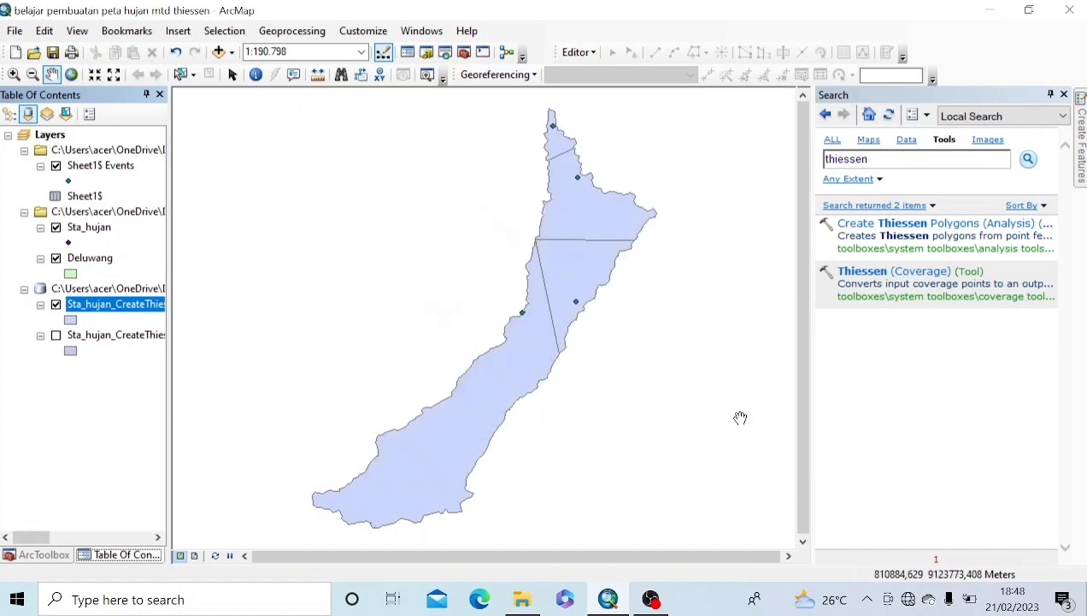
click(15, 55)
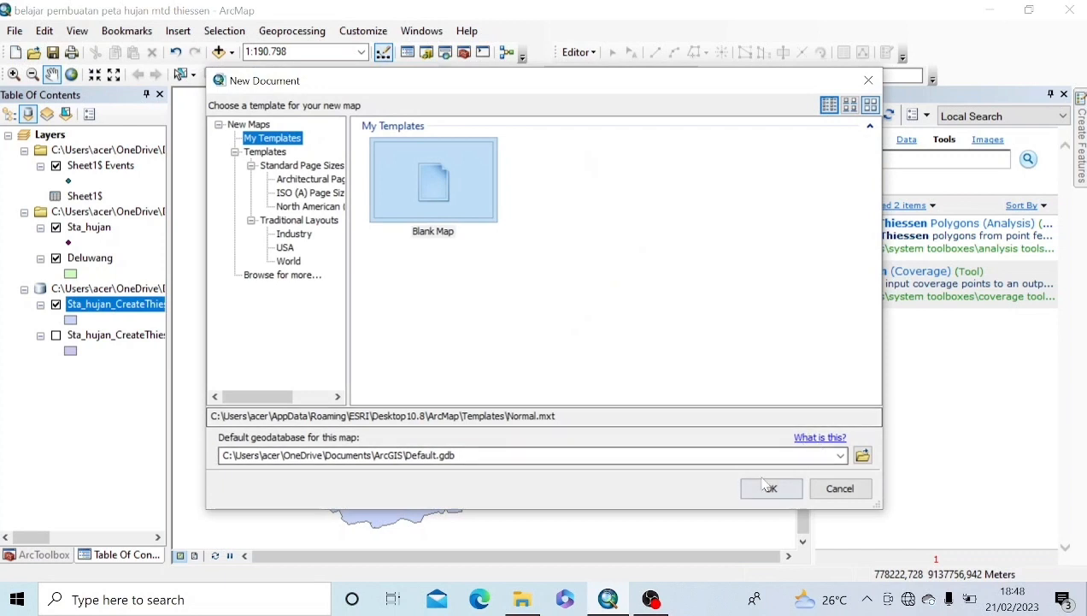
Step: Create a blank Untitled map from the Blank Map template and close the Search pane
click(763, 483)
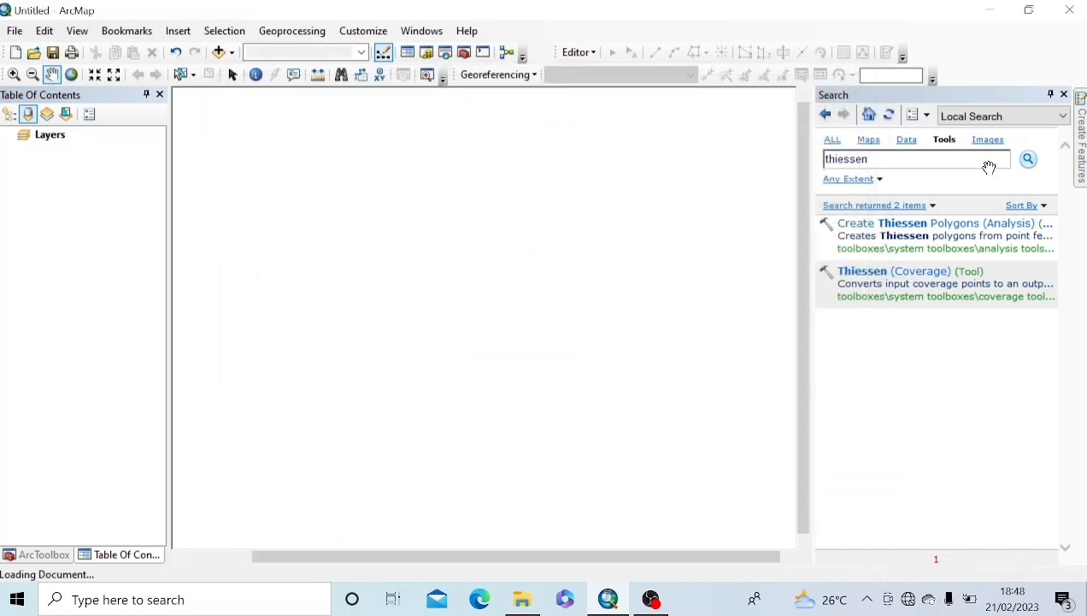
click(1066, 95)
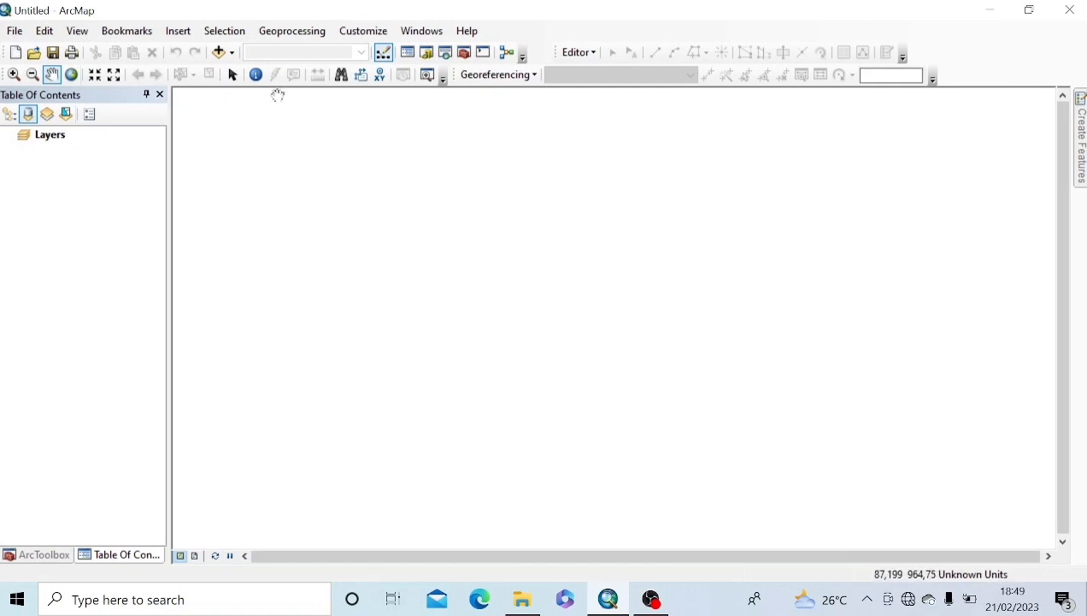
click(232, 53)
Step: Add Deluwang.shp and Sta_hujan.shp from the Bahan folder to the map
click(261, 72)
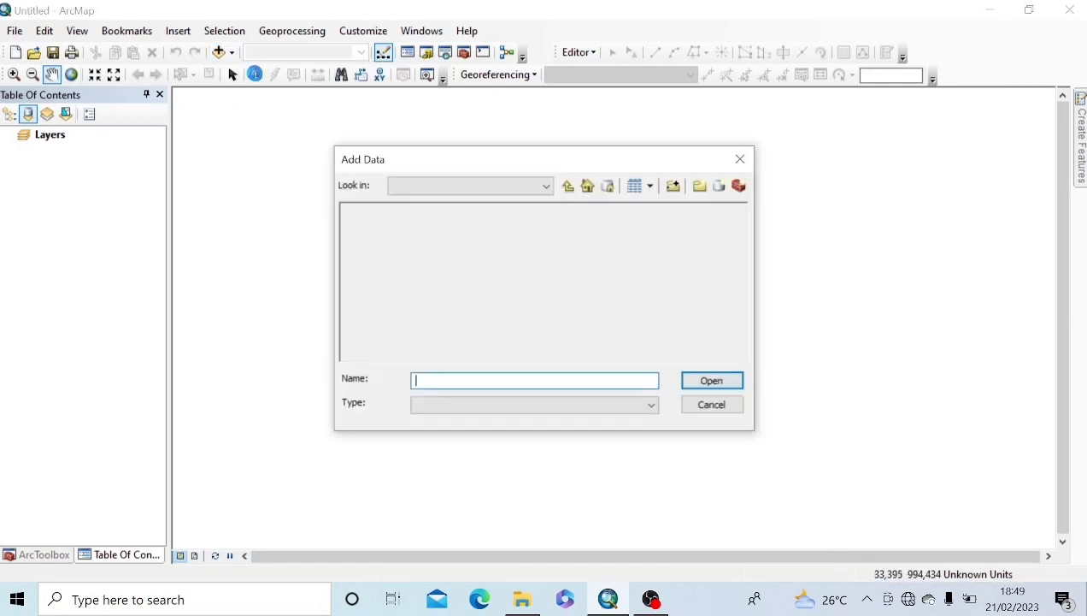
click(567, 185)
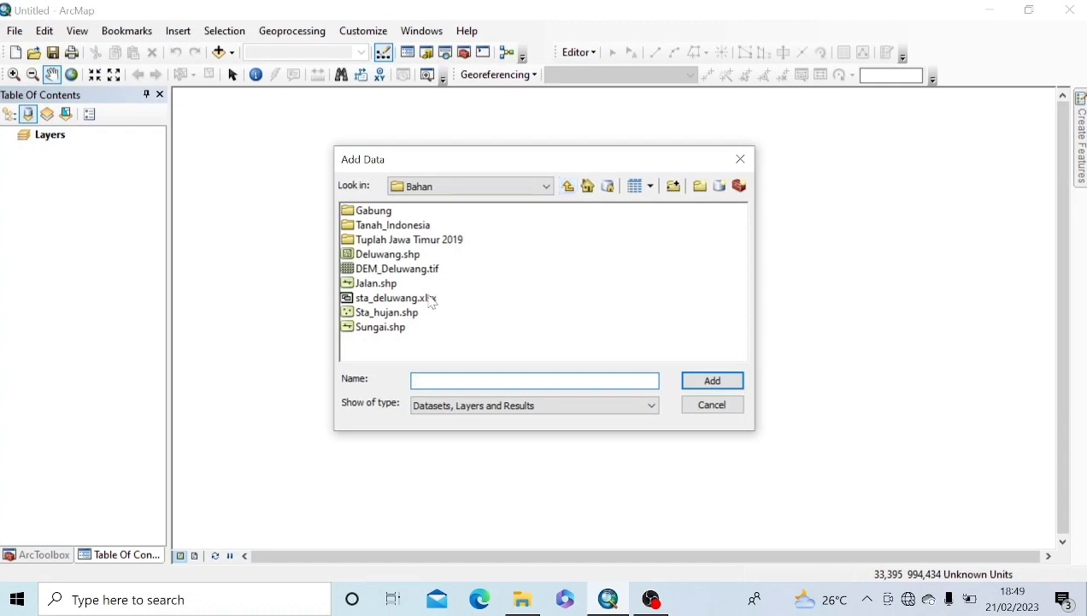
double_click(388, 254)
click(219, 52)
double_click(386, 312)
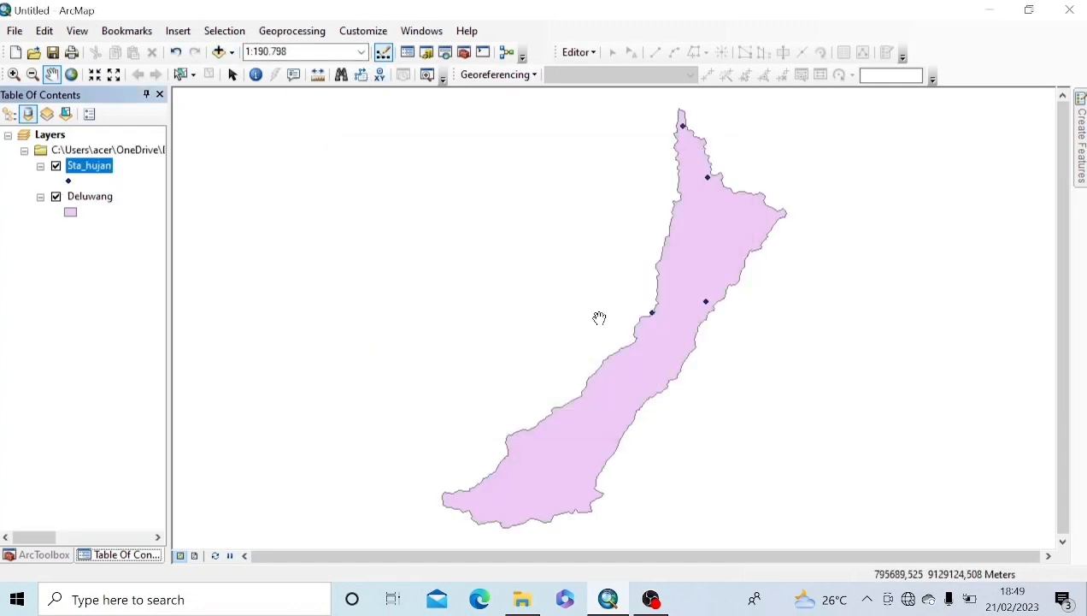
Step: Add the Sheet1$ table from sta_deluwang.xlsx and close the Search pane
click(219, 52)
double_click(388, 284)
click(709, 381)
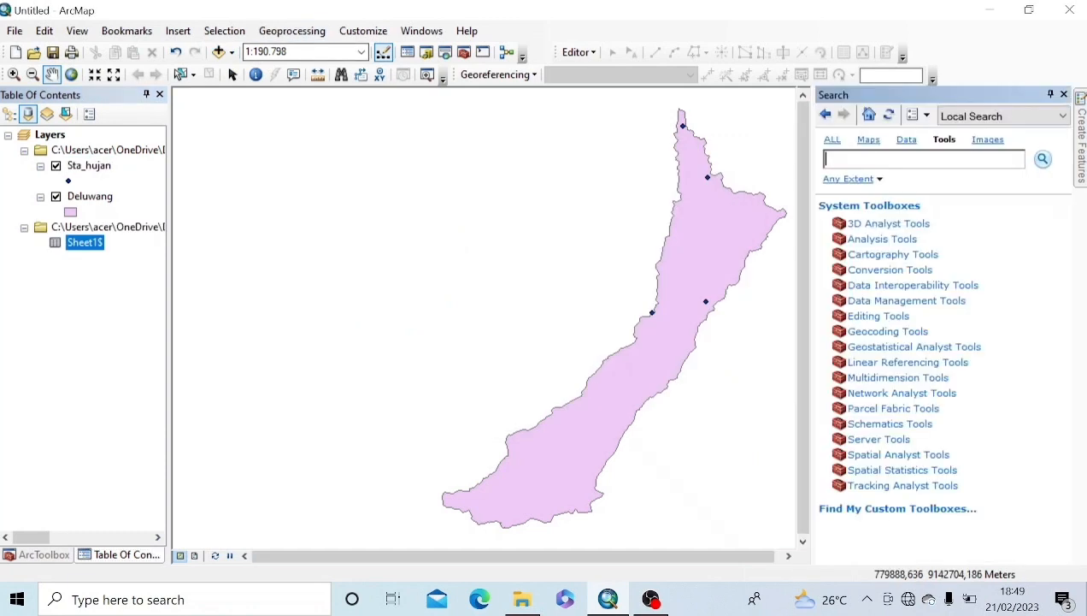
click(1064, 94)
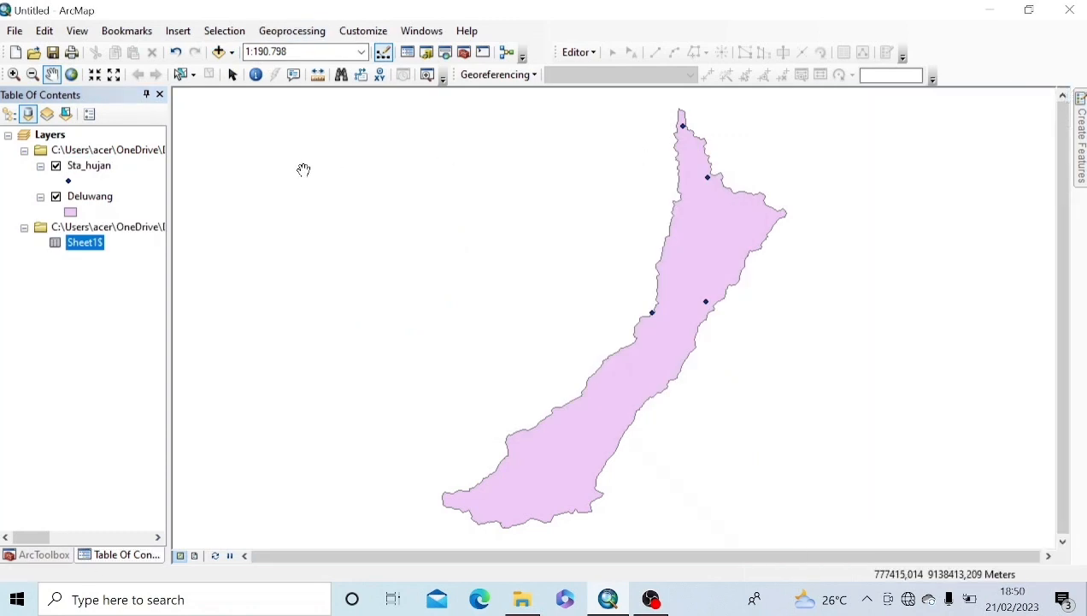
click(289, 30)
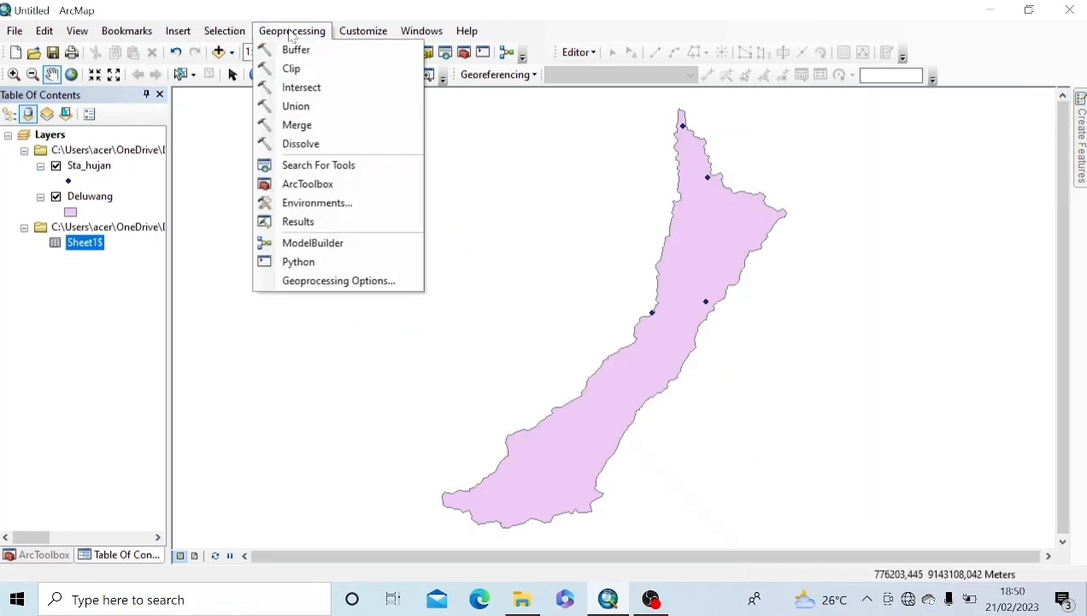
Step: Search the tools for 'idw' and open the IDW interpolation tool
click(293, 165)
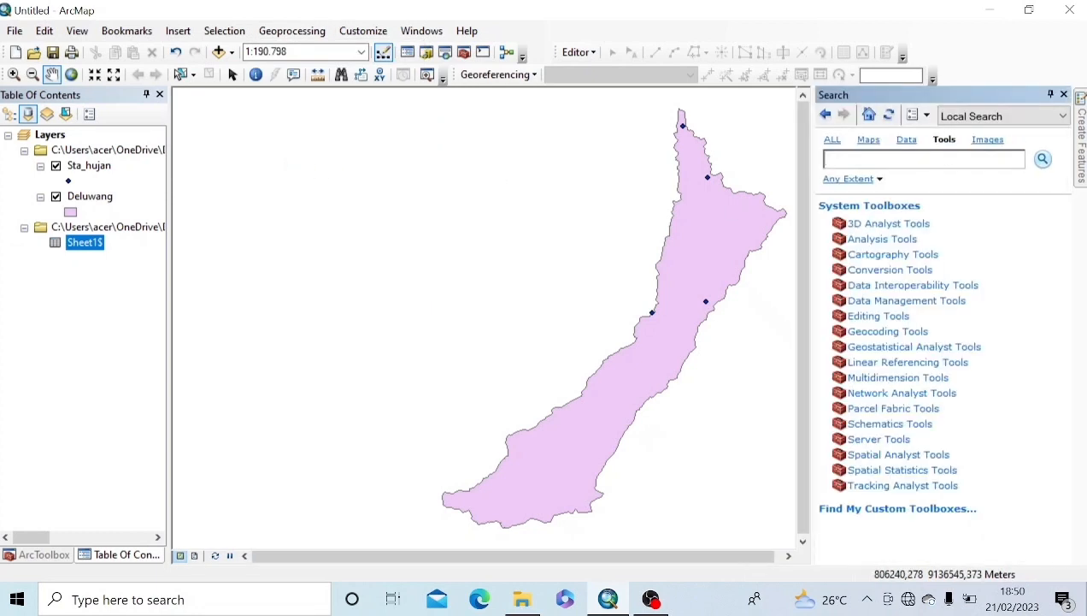
text(idw)
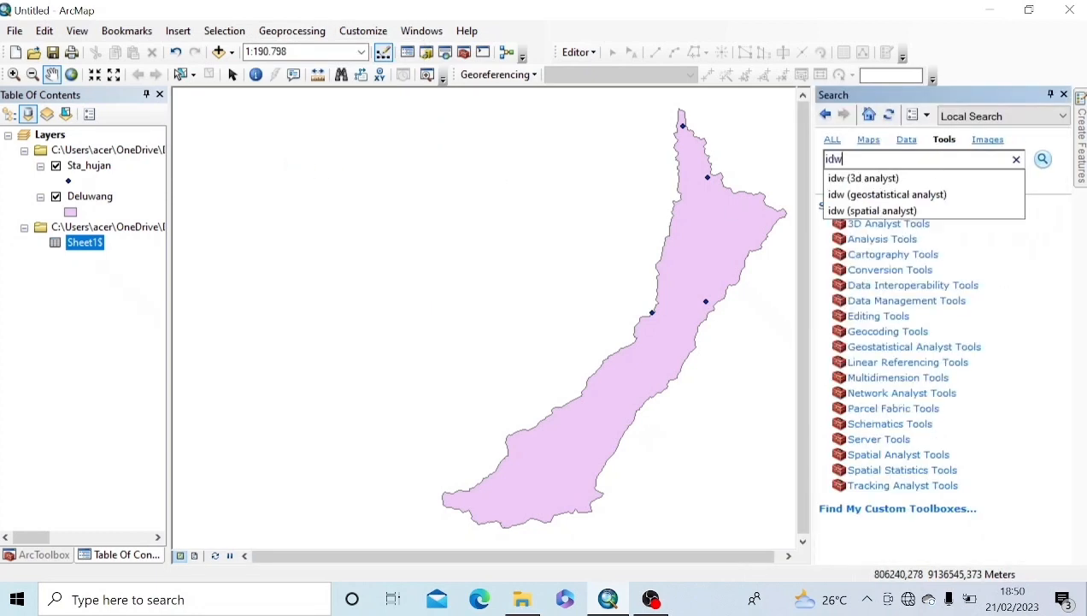
key(Return)
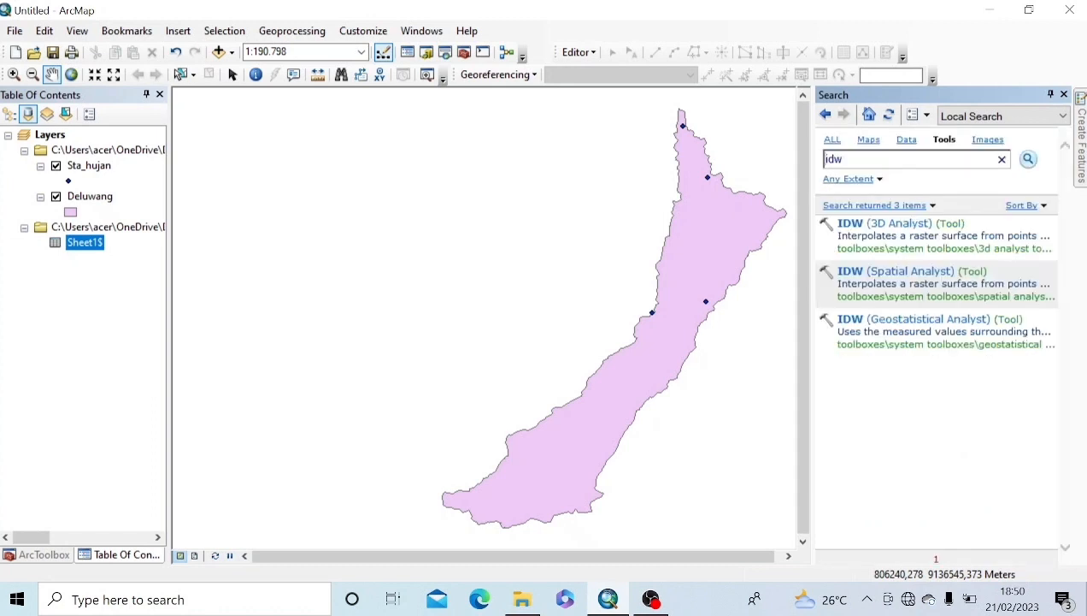
click(900, 224)
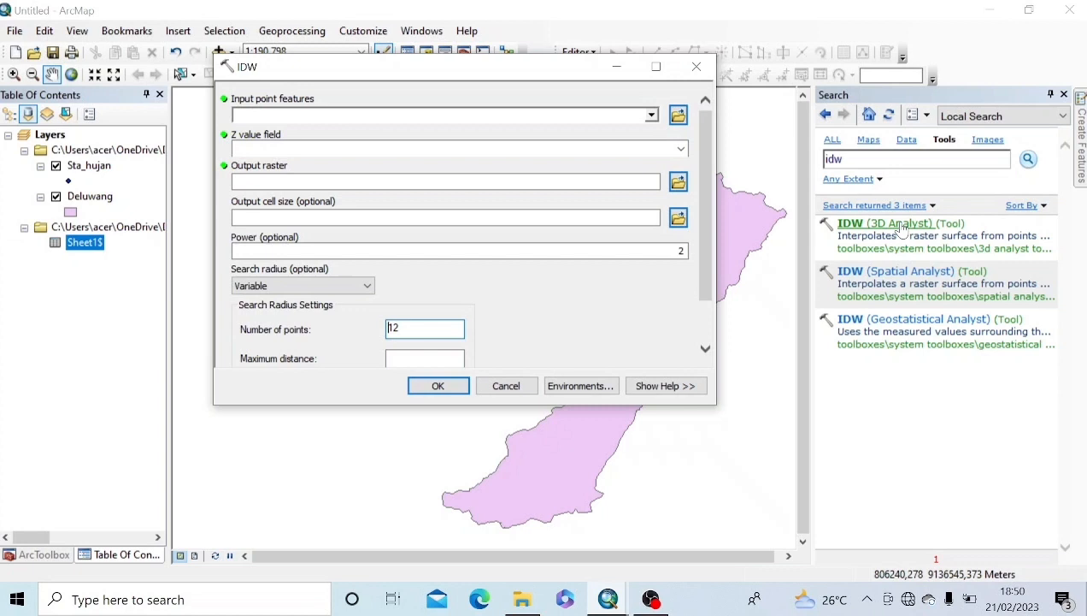
Step: Set IDW input points to Sta_hujan, Z value field to Hujan and output cell size to 30
click(652, 116)
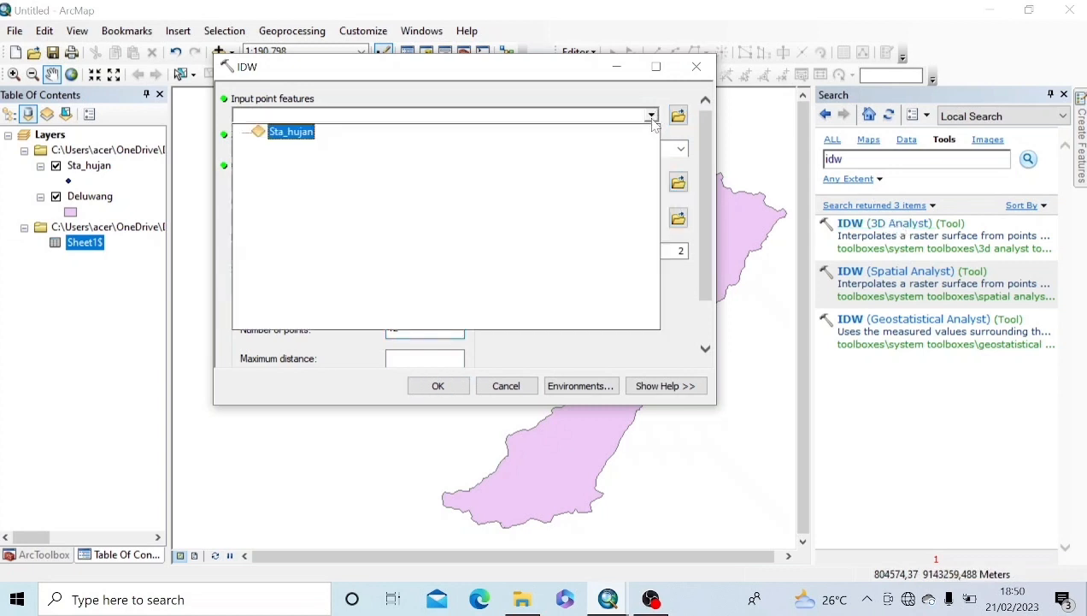
click(297, 133)
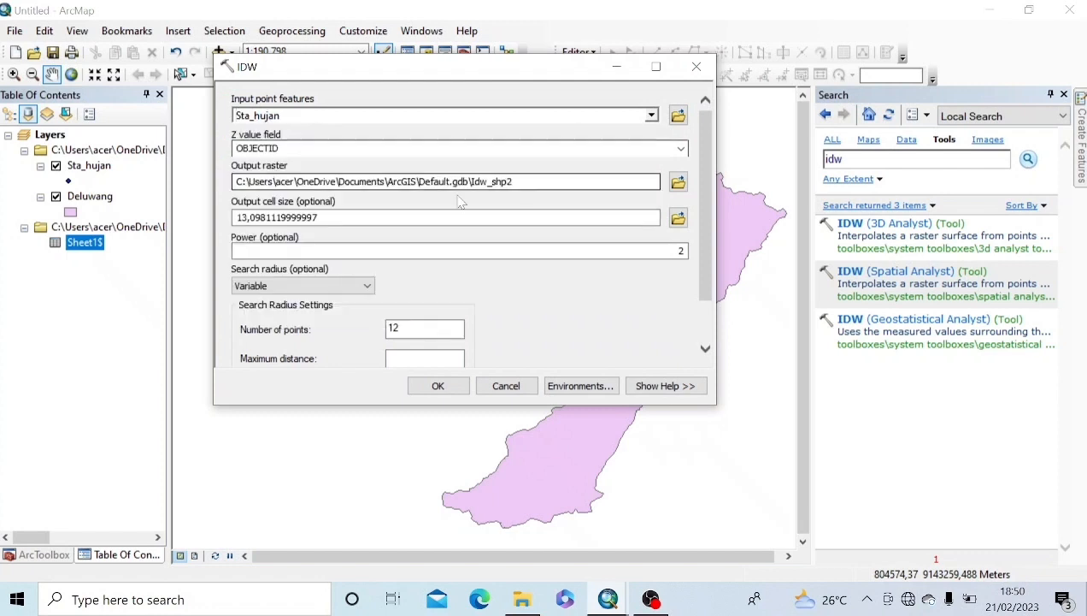
click(682, 149)
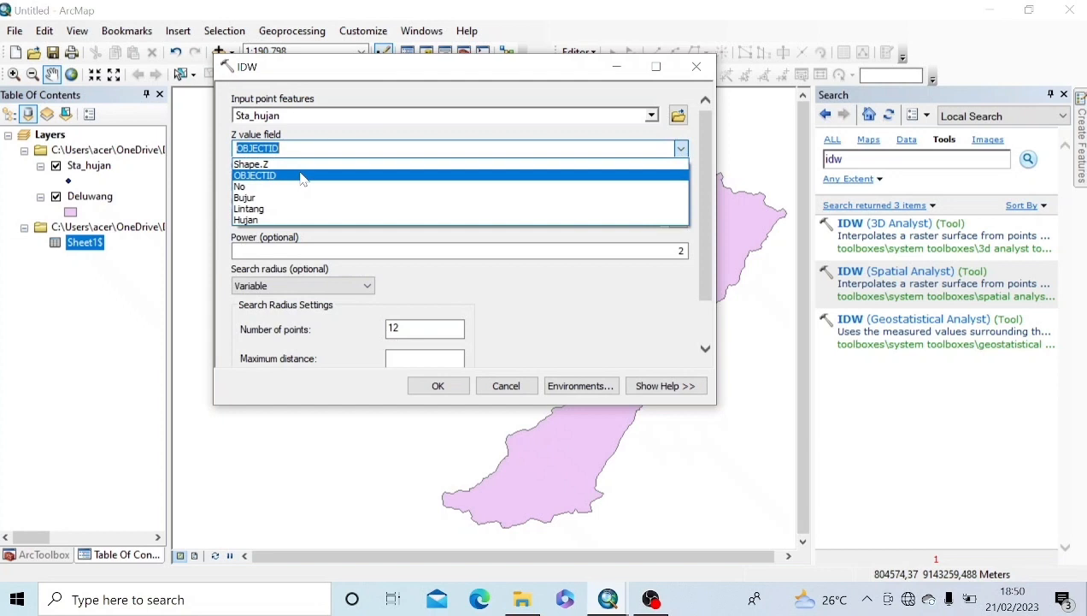
click(274, 220)
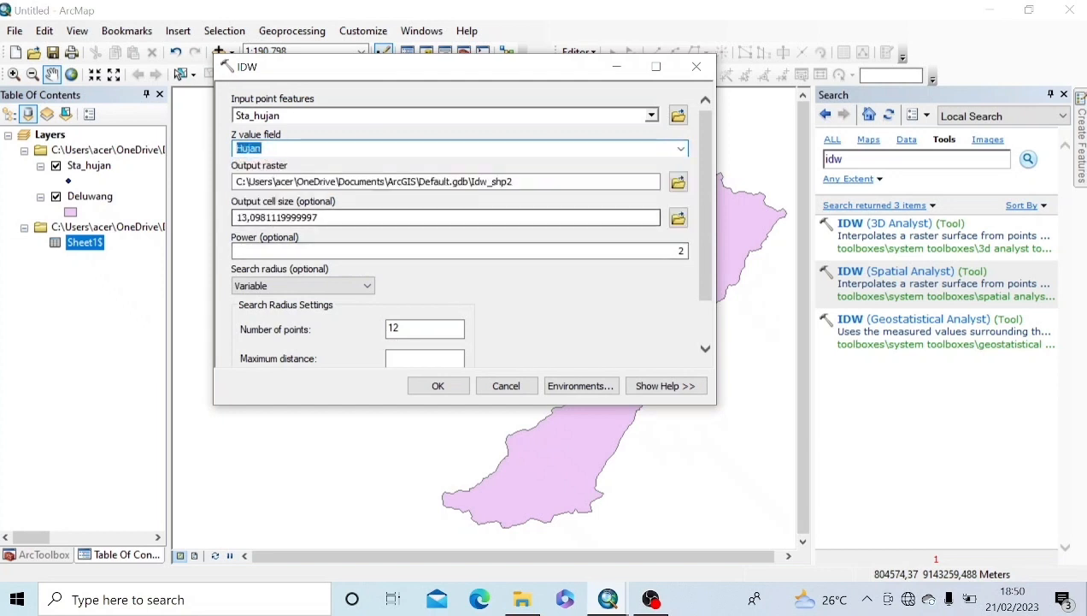
click(427, 218)
text(30)
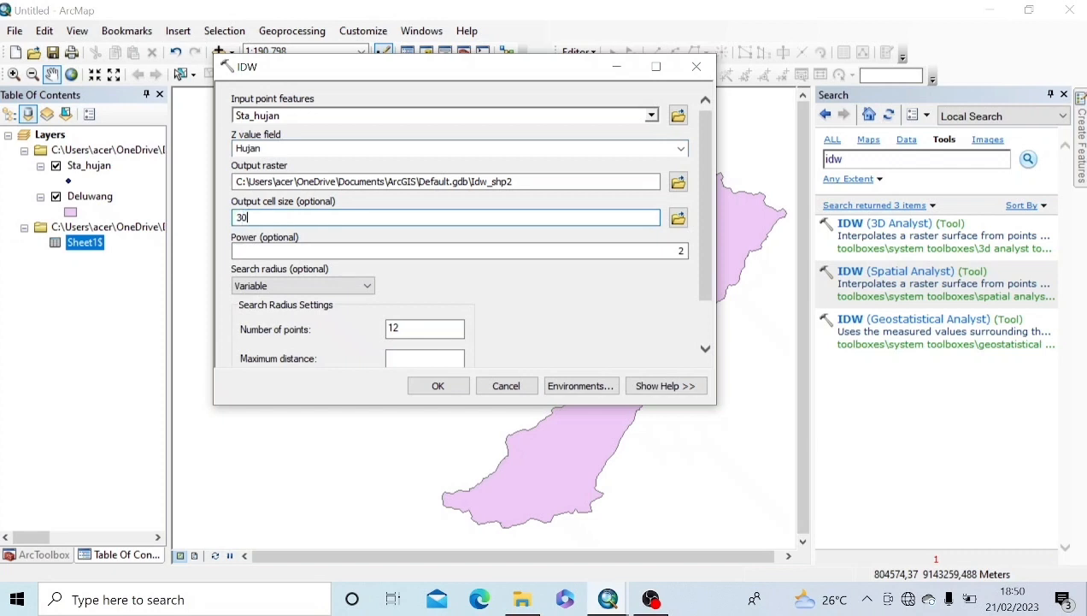
click(571, 388)
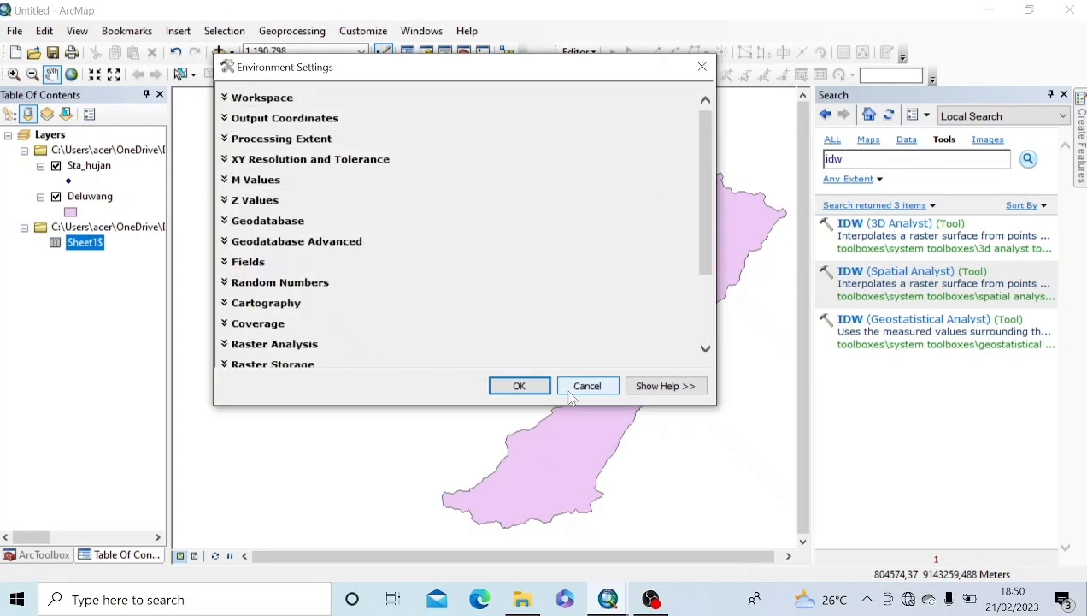
Step: Set the IDW processing extent to 'Same as layer Deluwang'
click(265, 140)
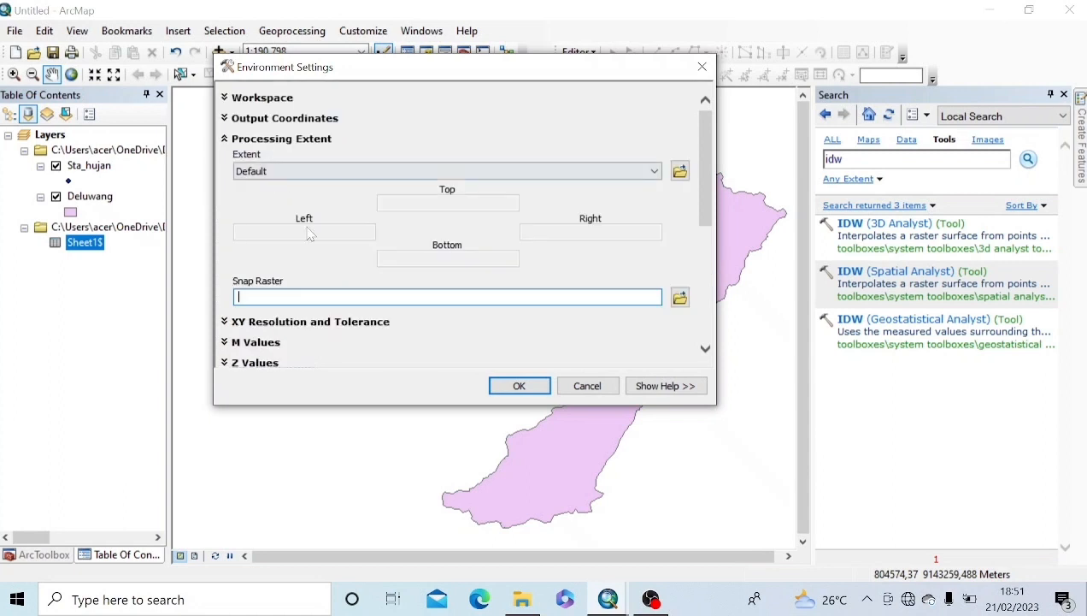
click(655, 171)
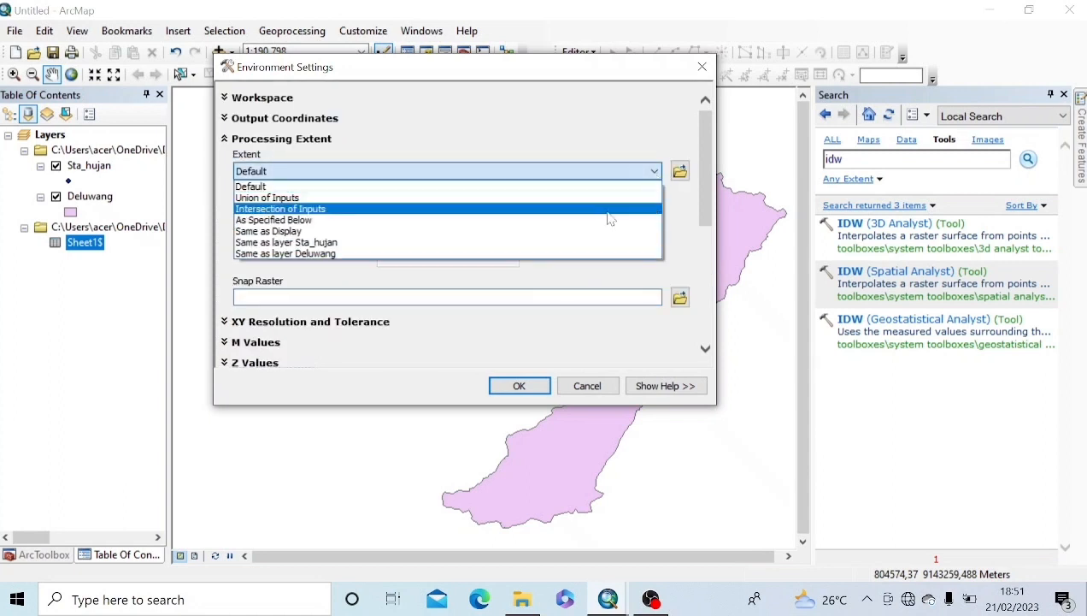
click(322, 254)
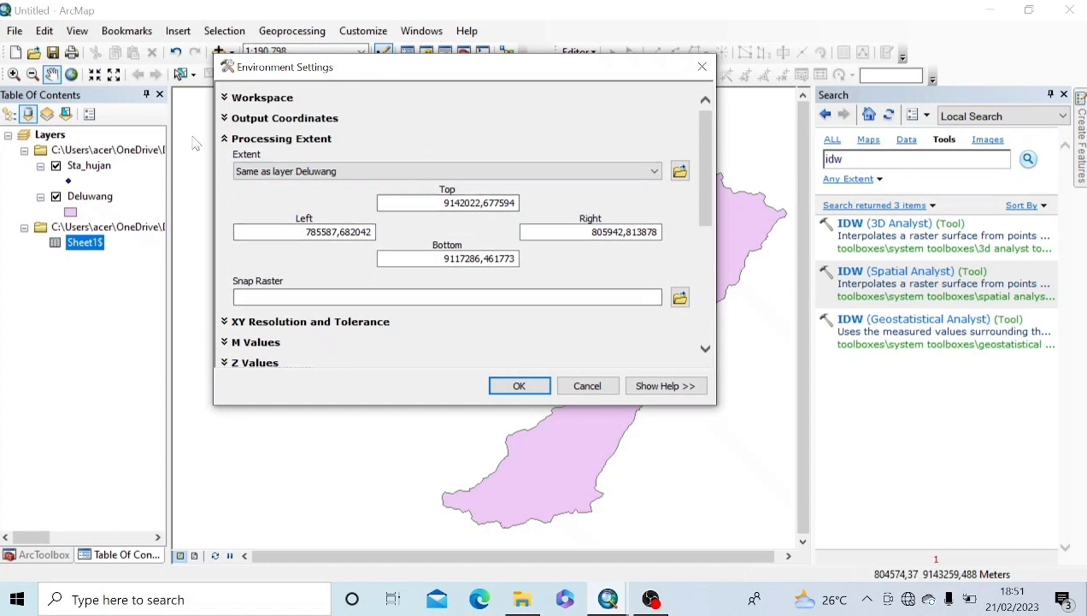
click(226, 140)
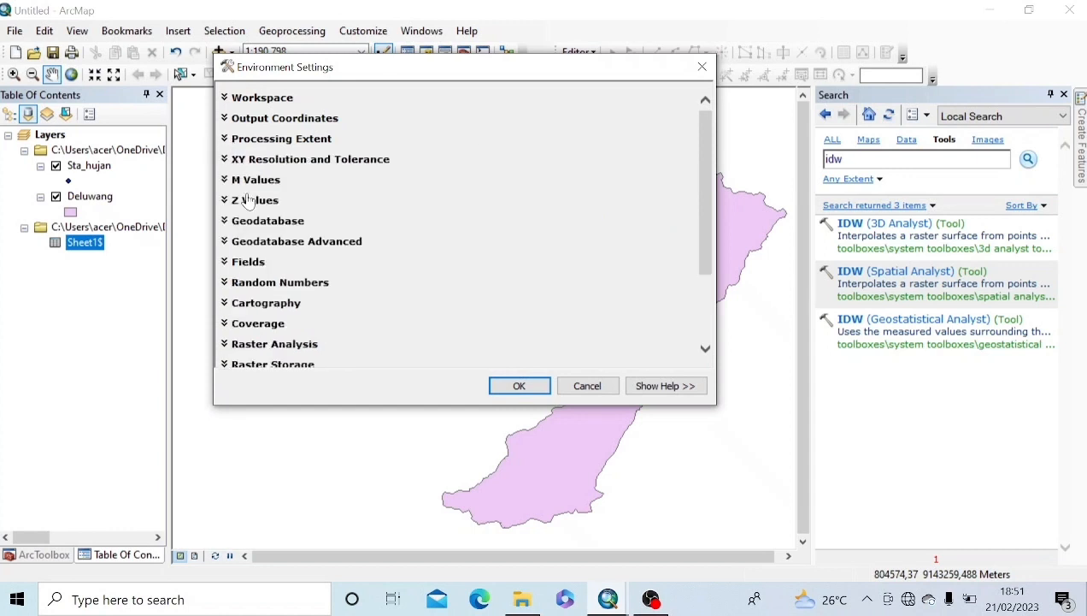
Step: Set the raster analysis mask to Deluwang and confirm the environment settings
click(285, 345)
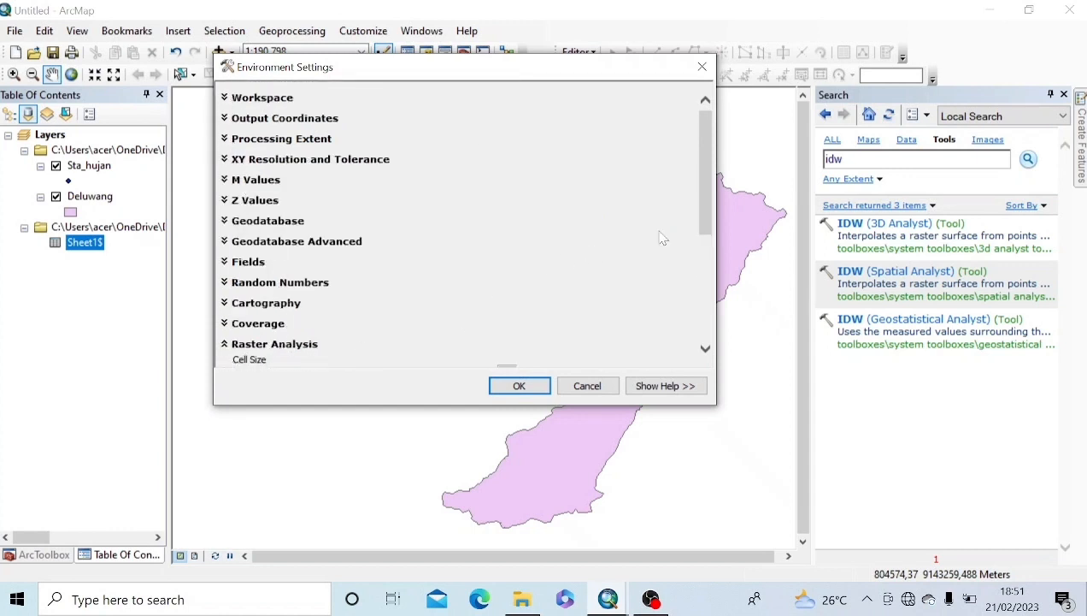
scroll(705, 224, down, 1)
drag(704, 219, 702, 316)
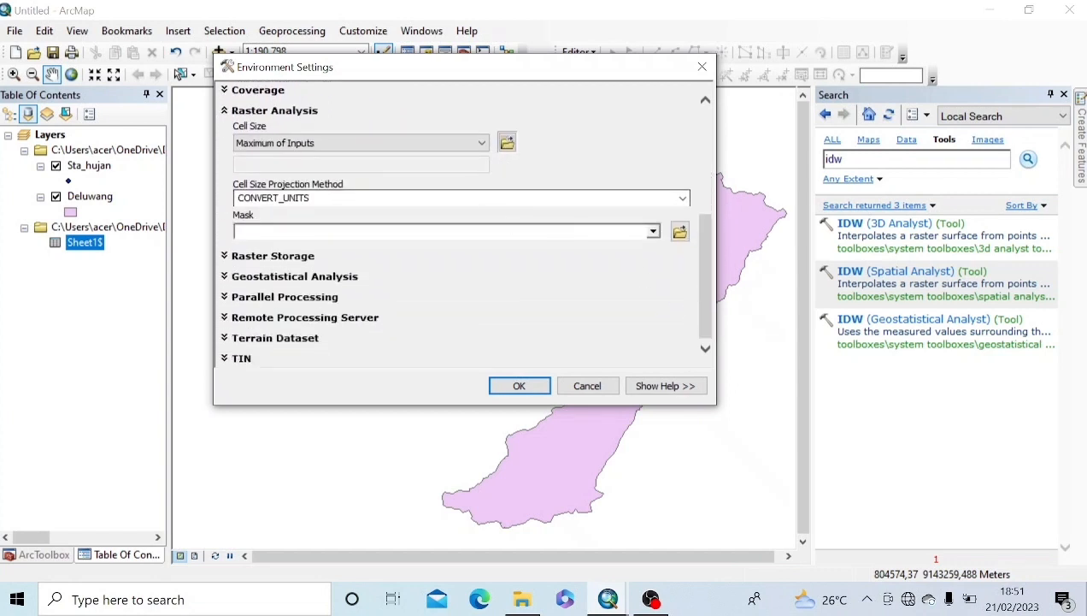
click(648, 231)
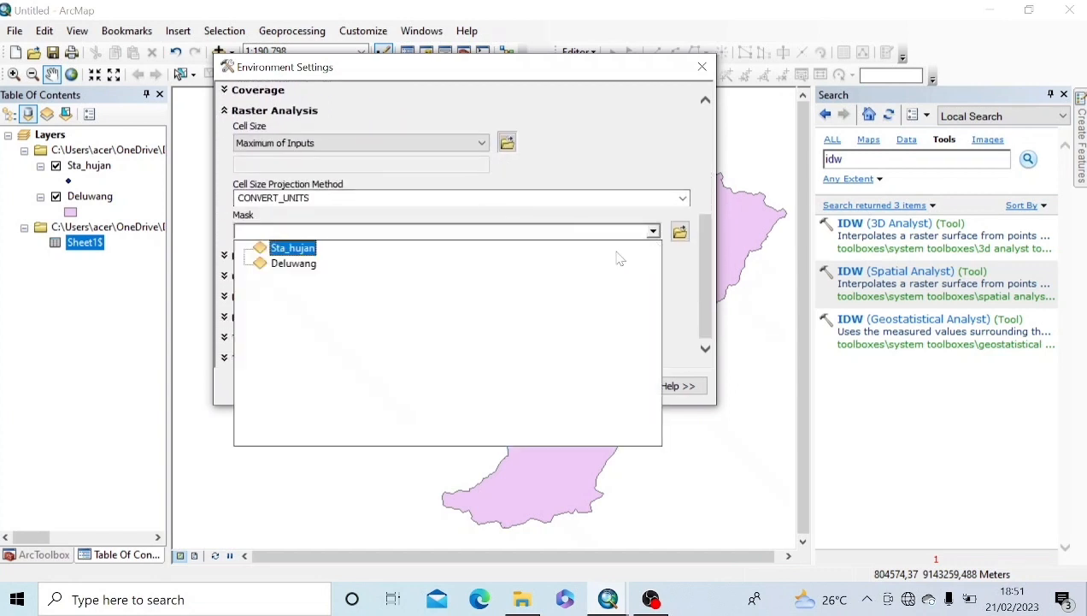
click(308, 266)
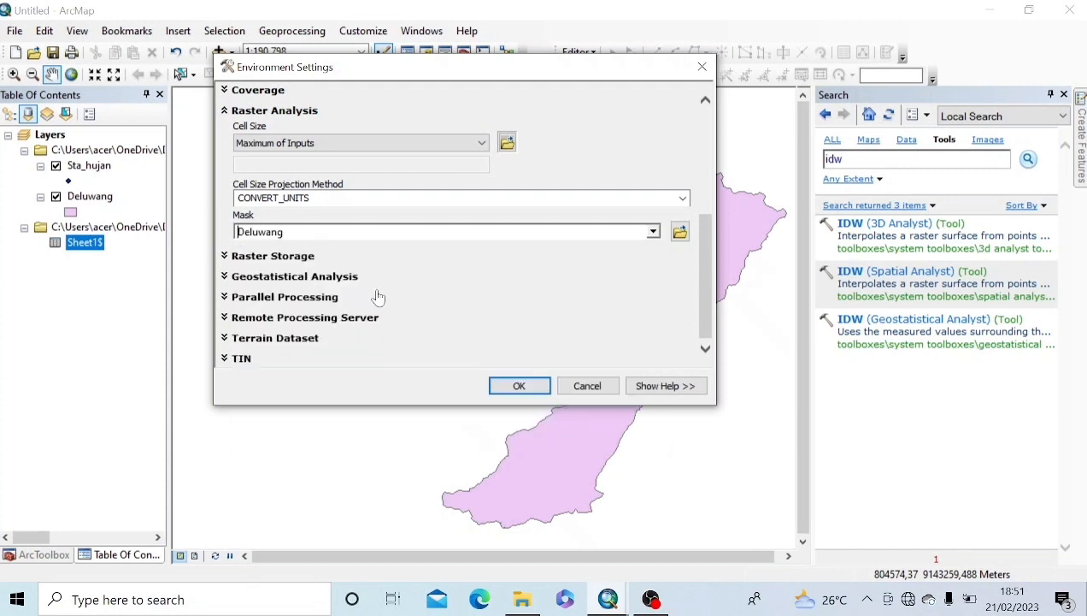
click(519, 387)
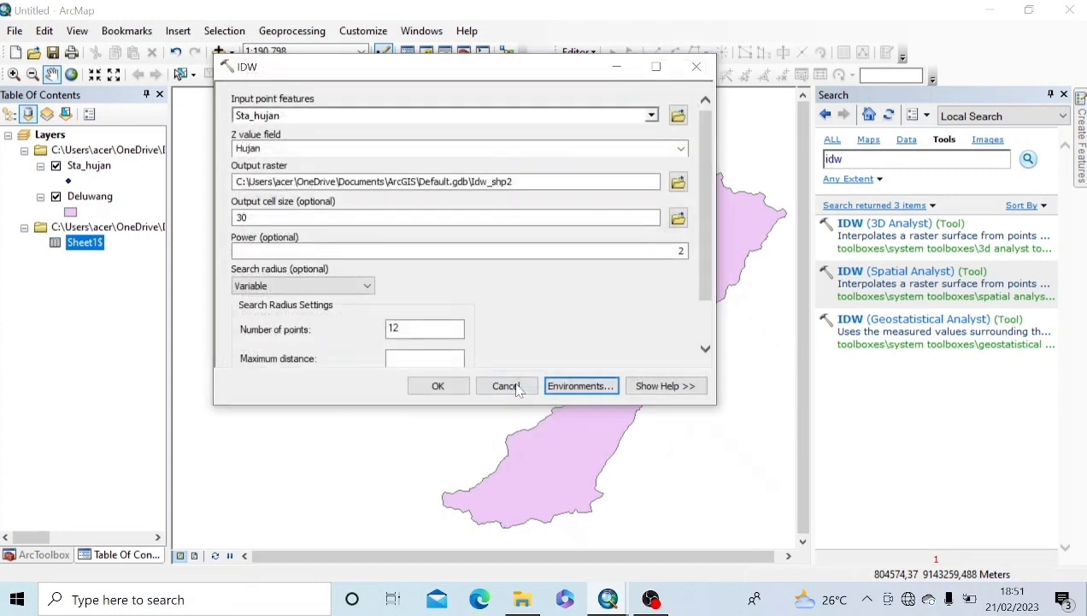
Step: Run the IDW interpolation and zoom the map to its full extent
click(428, 385)
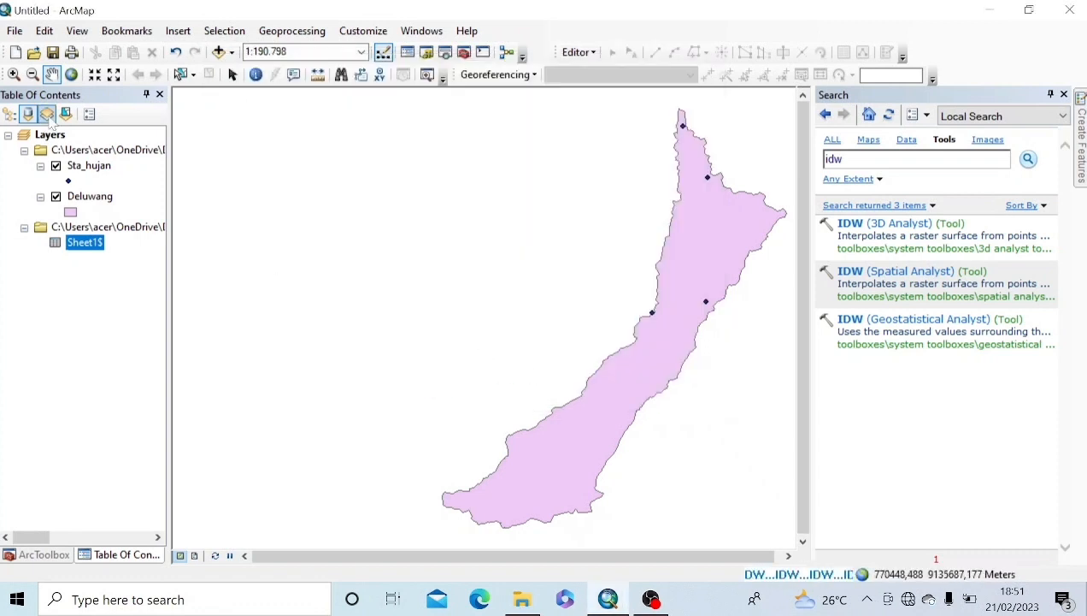
click(72, 75)
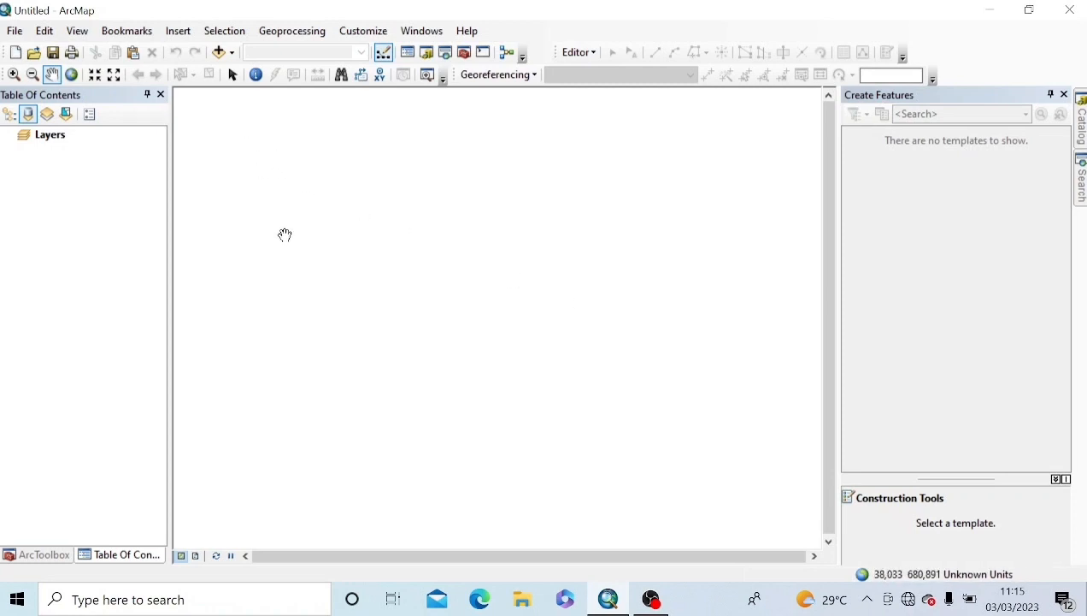
Step: Add Deluwang.shp, Sungai.shp and Sta_hujan.shp from the Bahan folder to the map
click(231, 52)
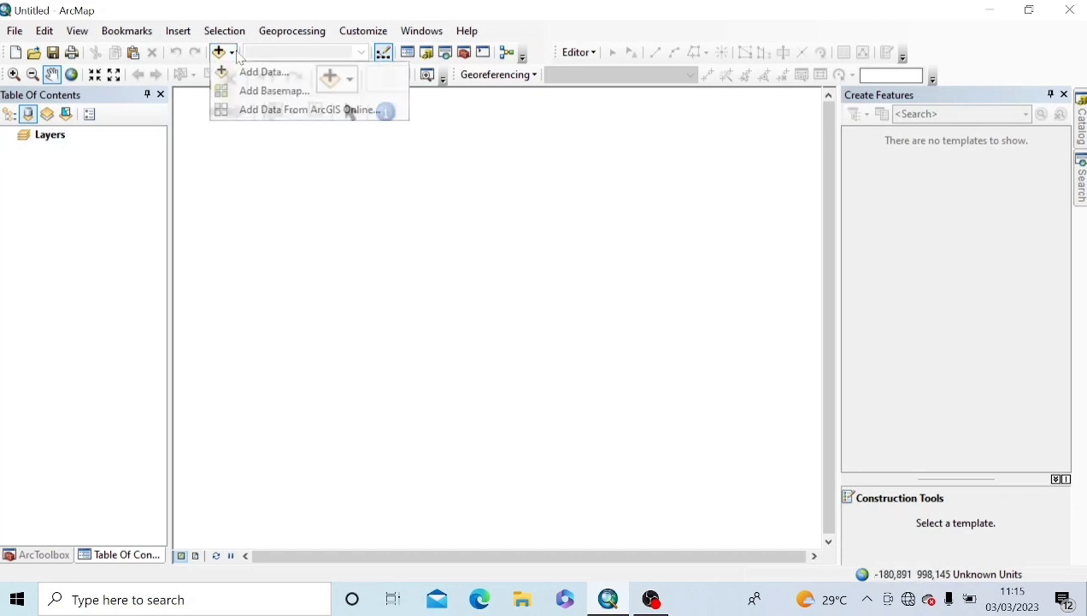
click(265, 72)
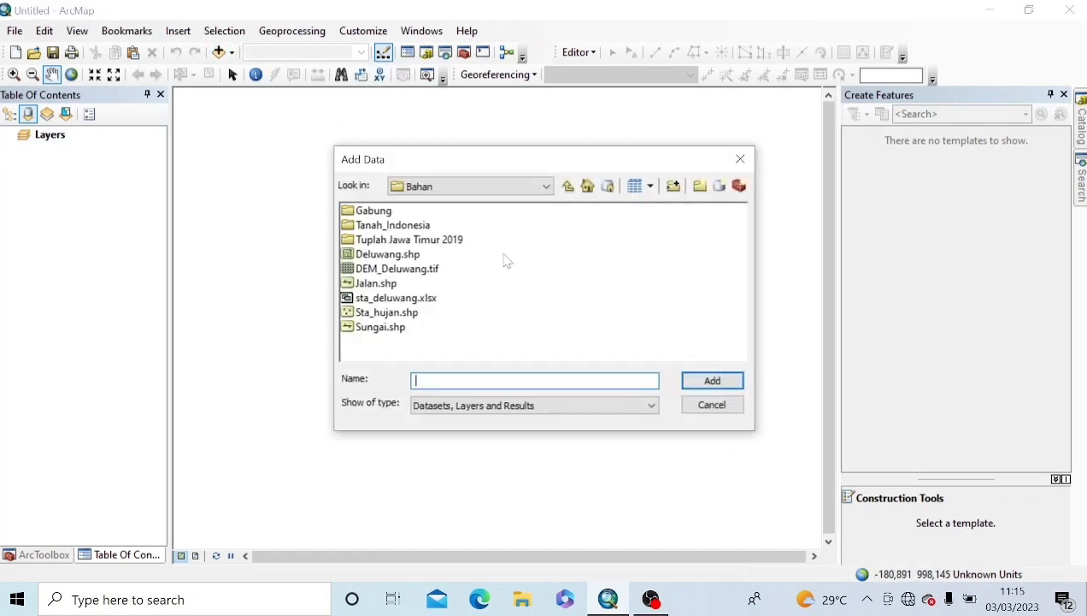
click(400, 254)
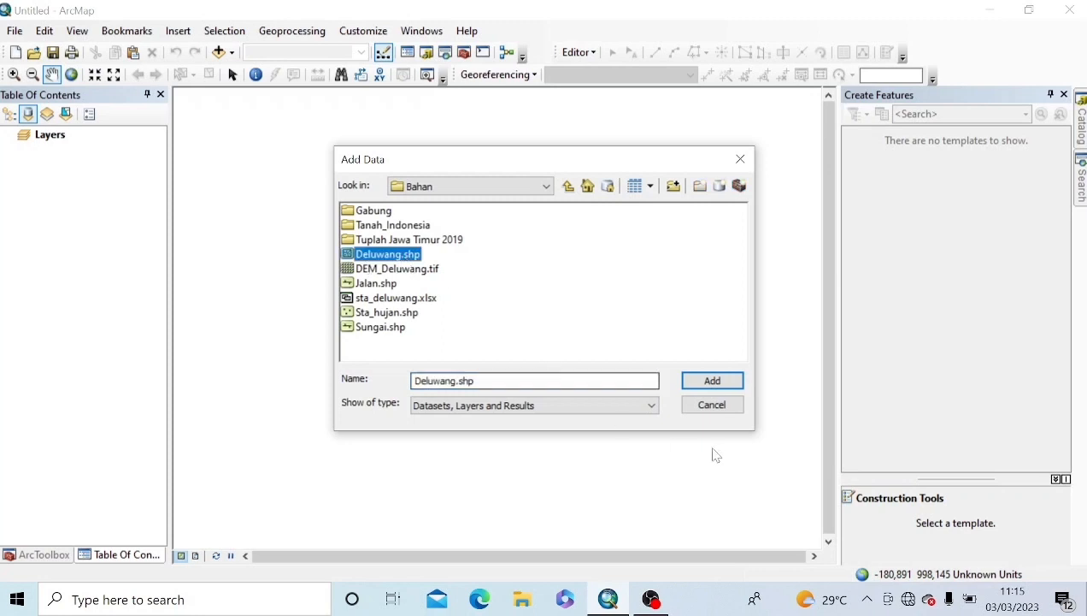
click(716, 389)
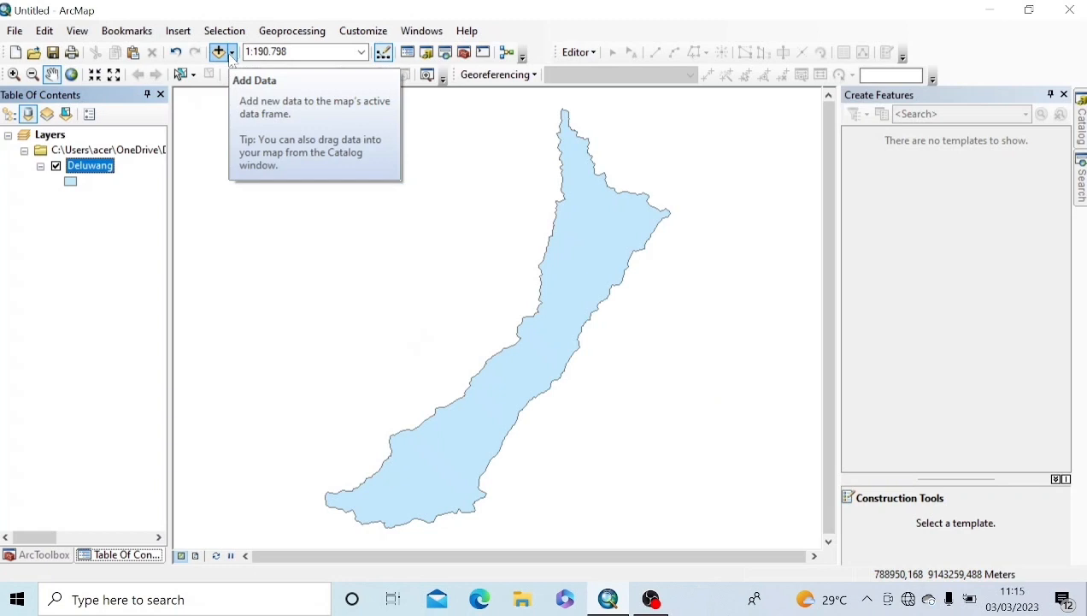
click(232, 54)
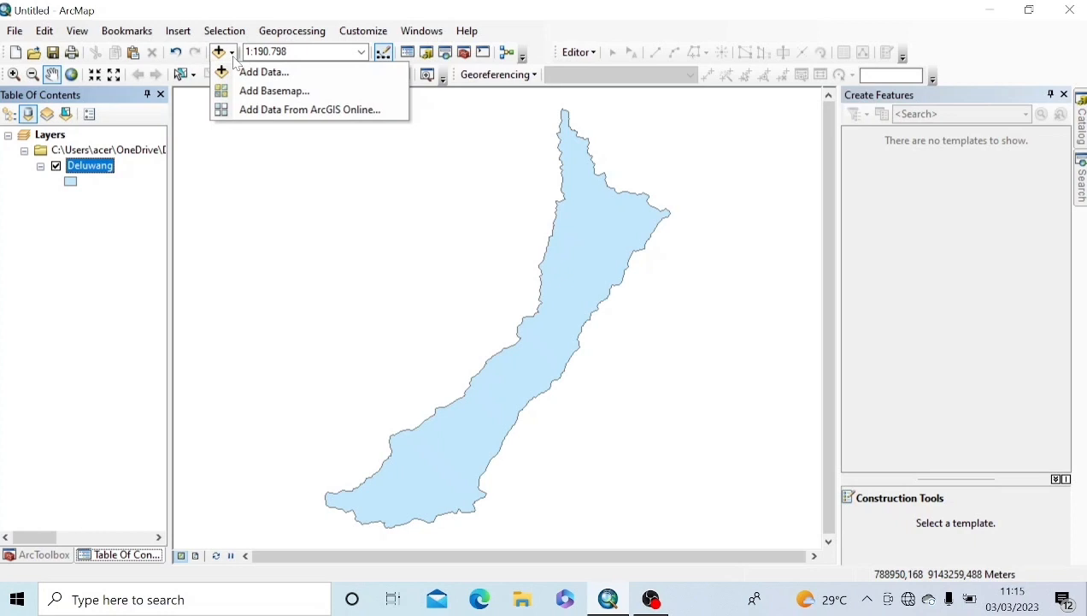
click(254, 73)
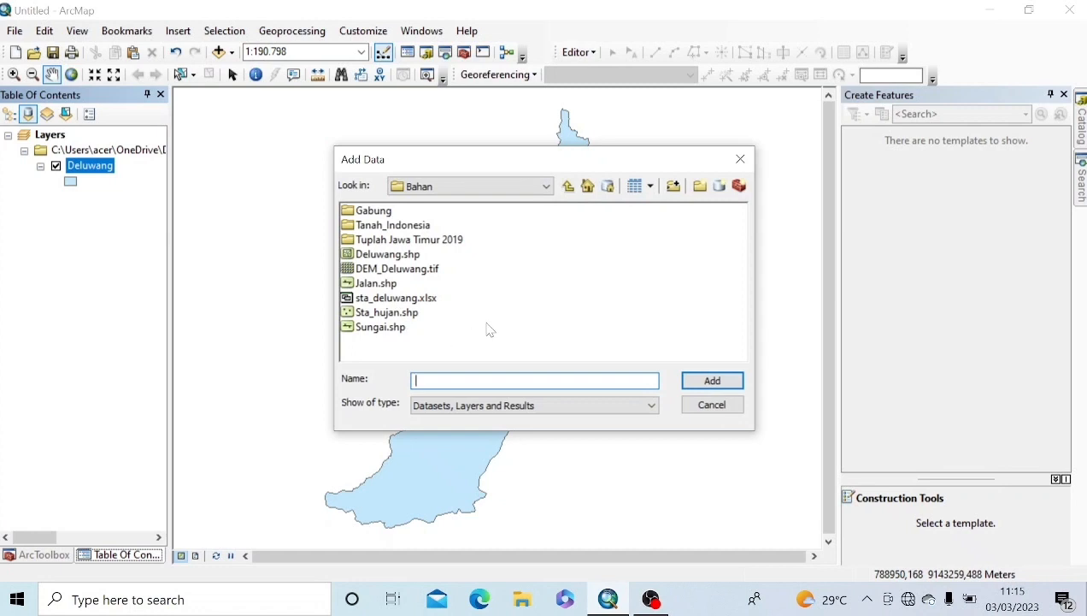
click(379, 332)
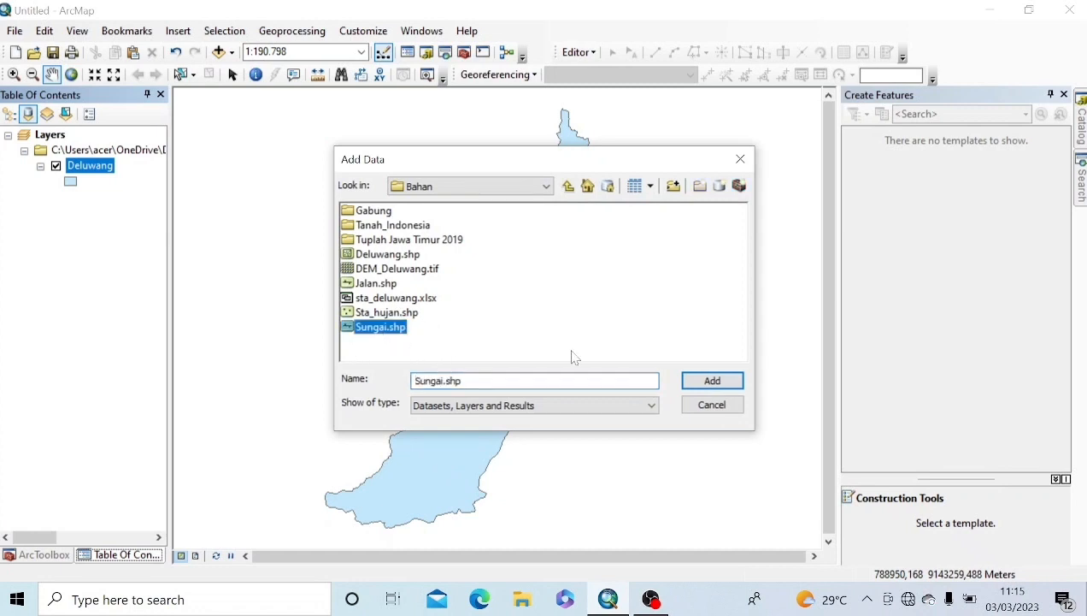
click(709, 382)
click(233, 55)
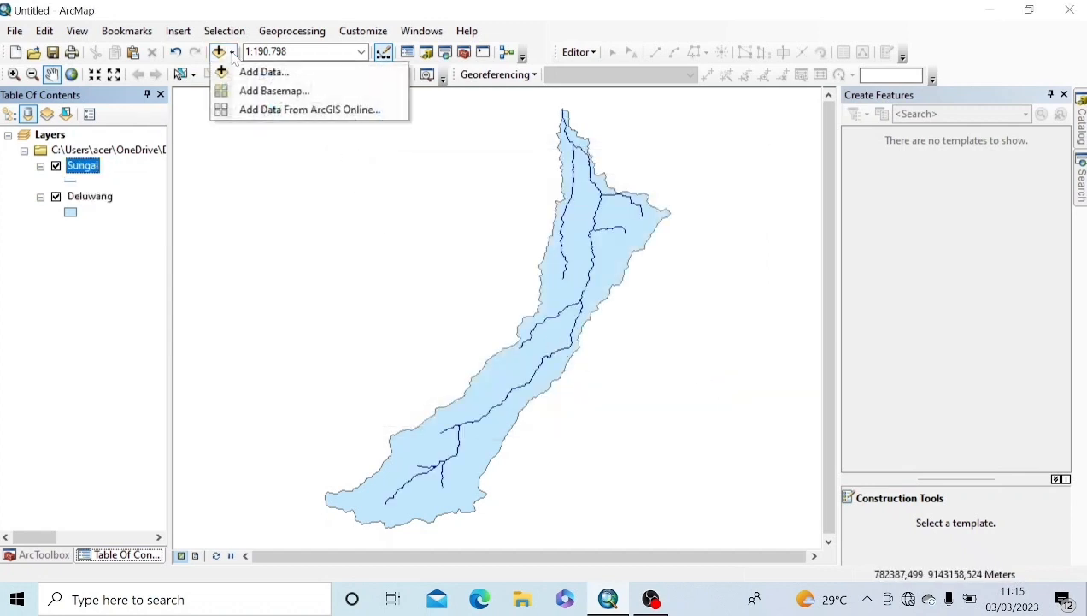
click(260, 72)
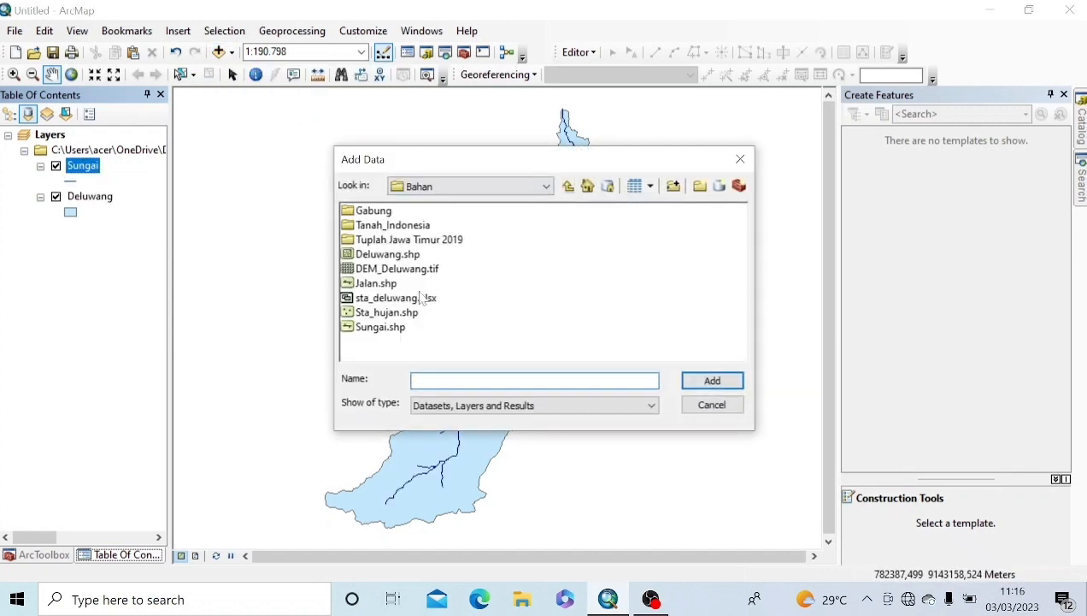
click(386, 312)
click(697, 379)
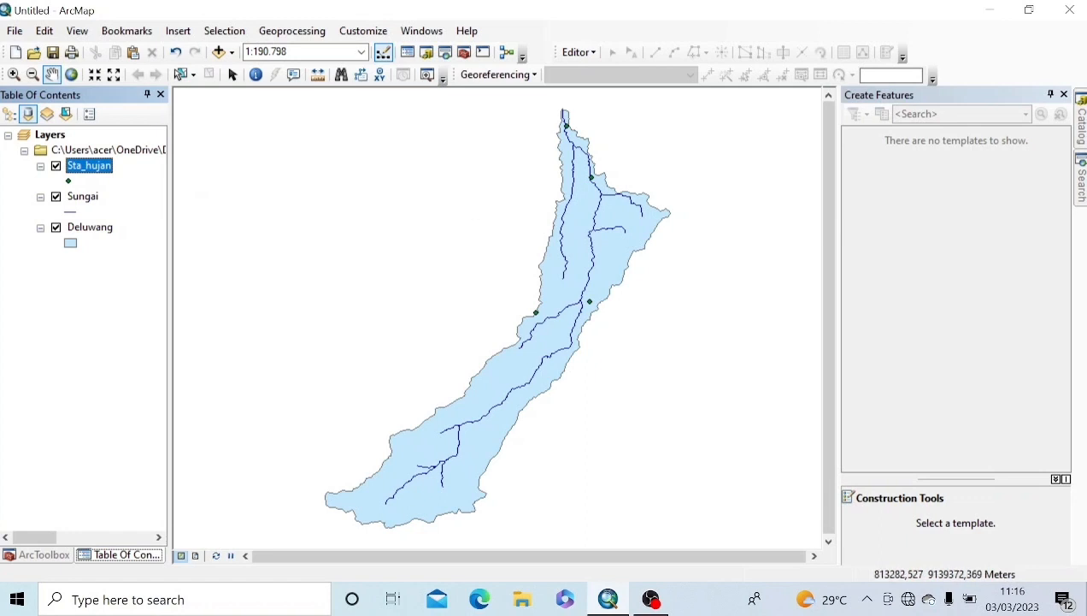
click(1077, 195)
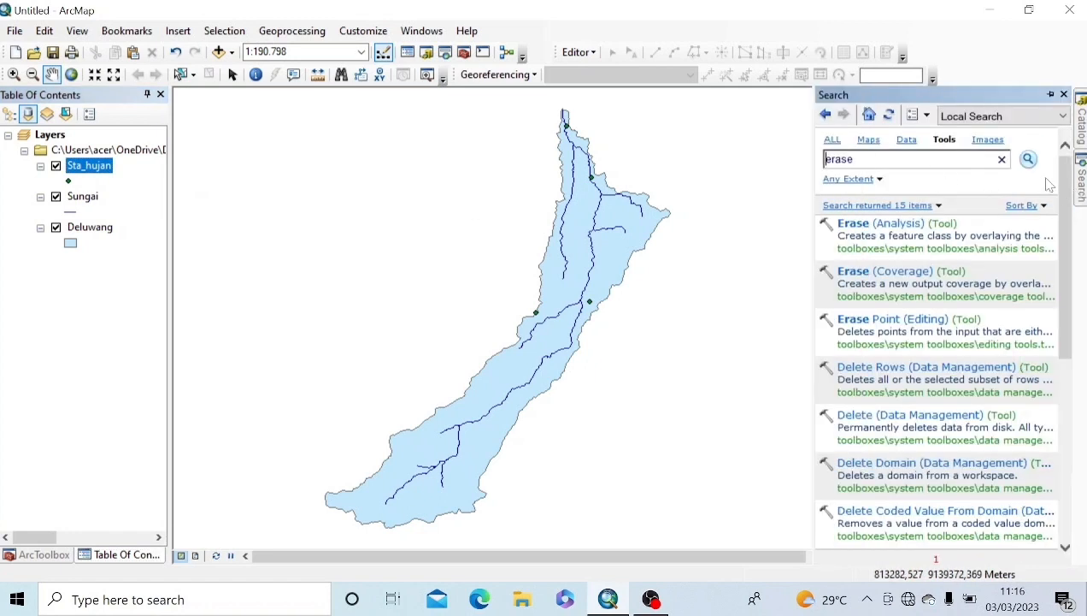
Step: Replace the 'erase' query with 'multiple' and open the Multiple Ring Buffer (Analysis) tool
click(995, 162)
drag(856, 160, 816, 161)
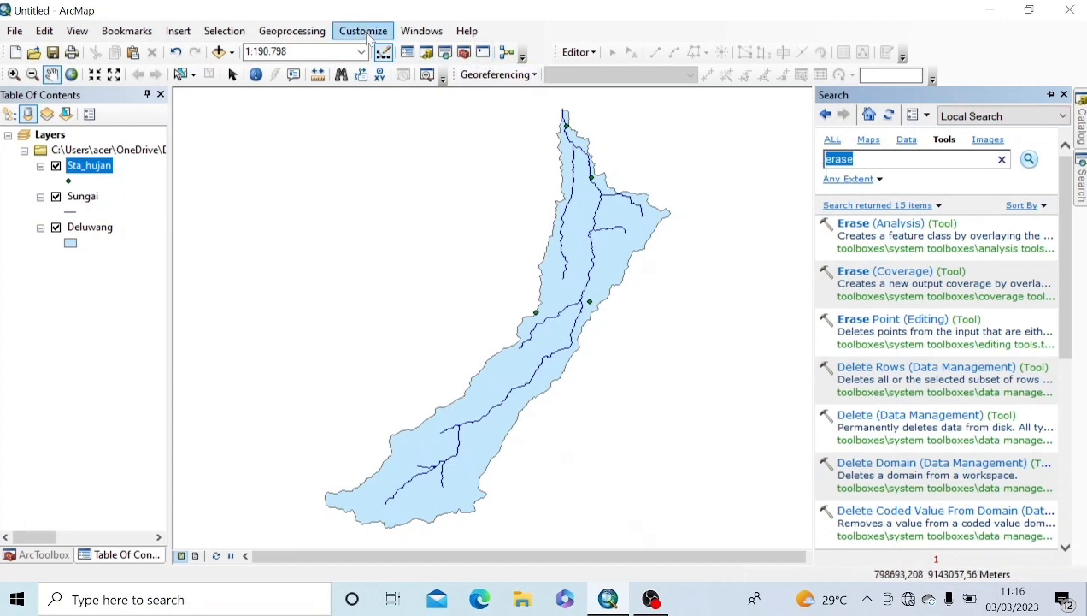
key(BackSpace)
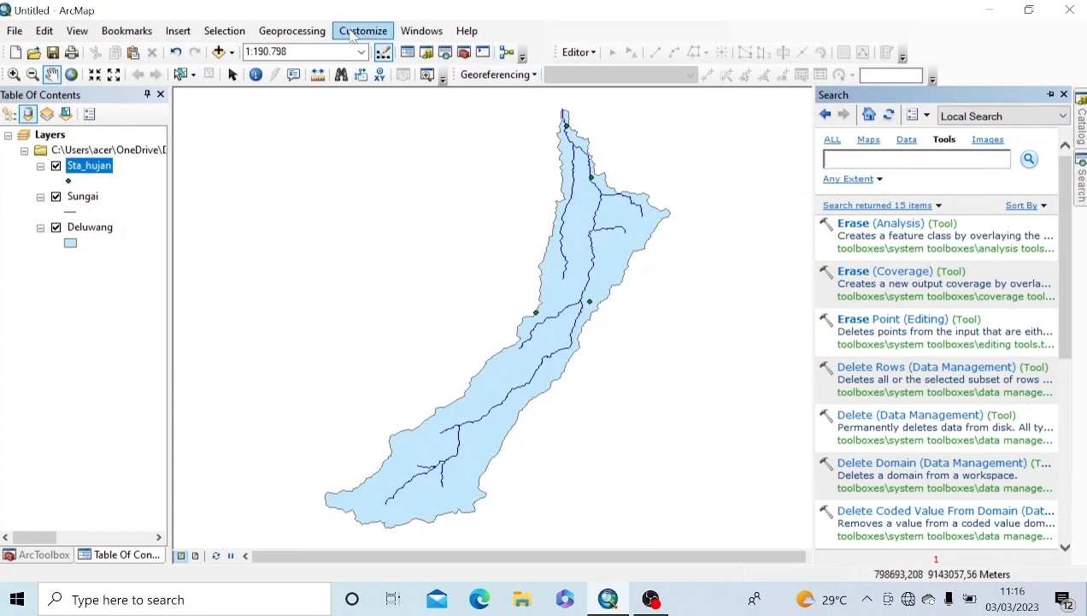
click(316, 36)
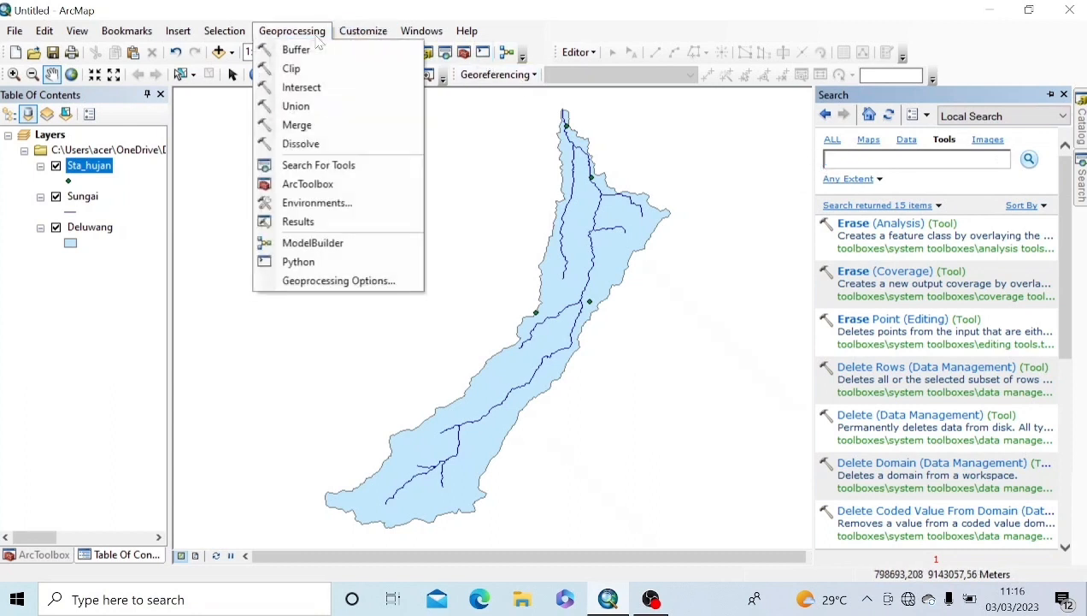
click(346, 170)
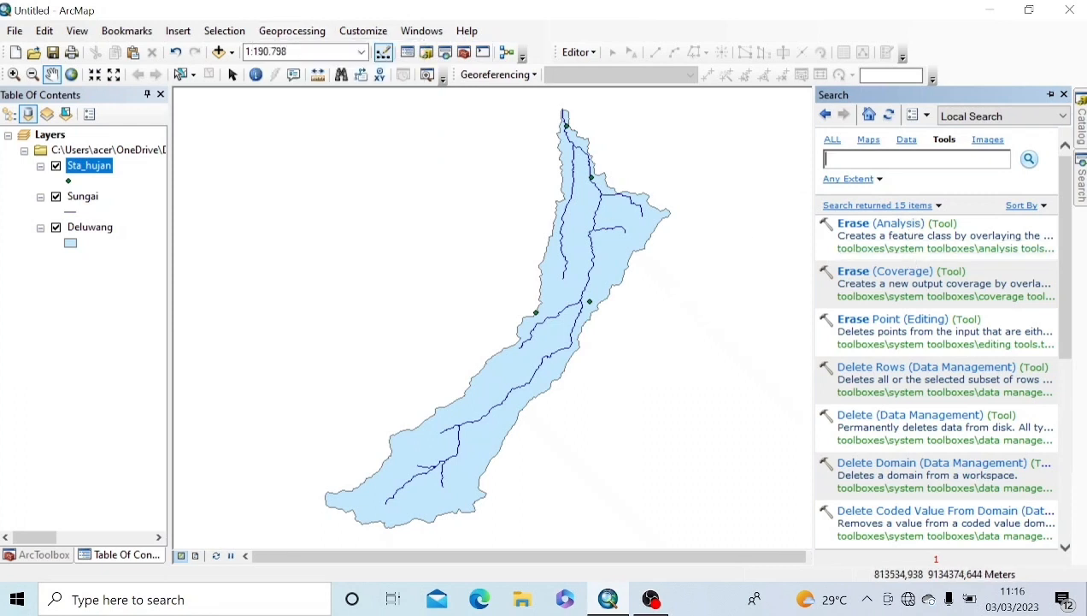
text(mult)
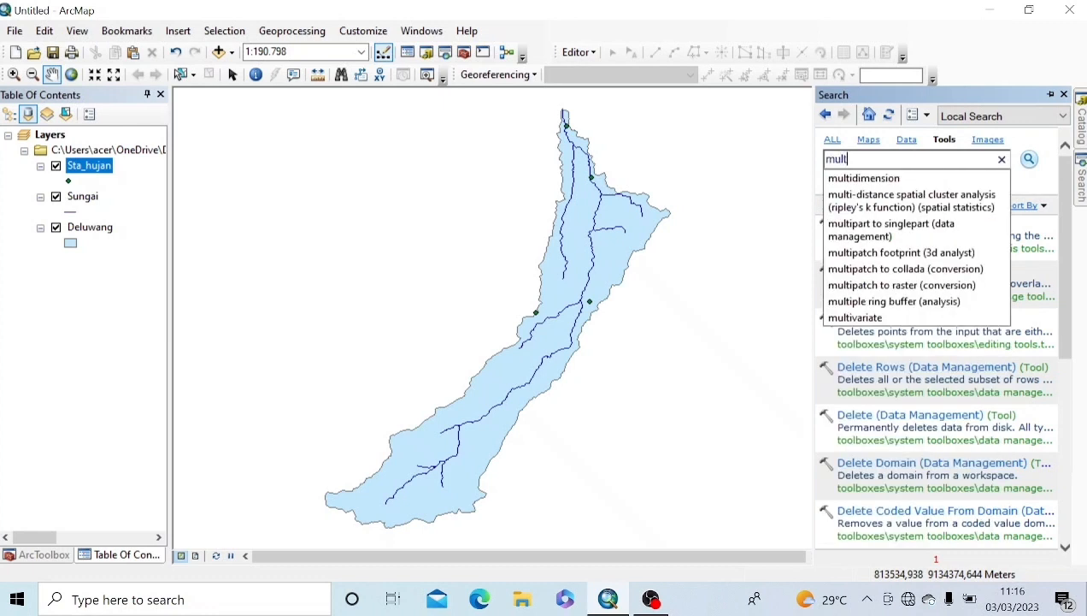
text(iple)
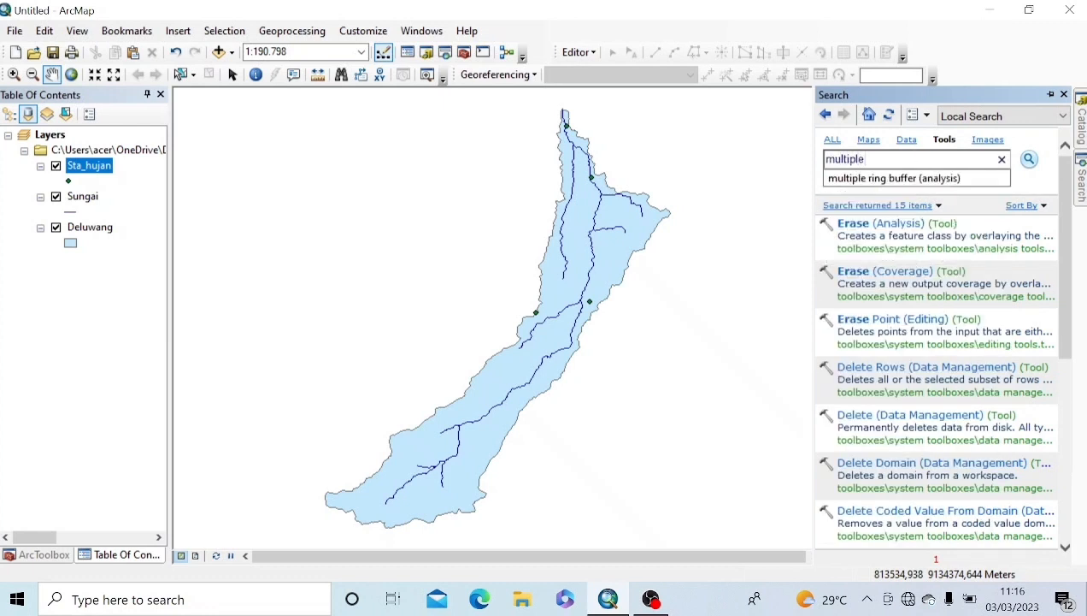
key(Down)
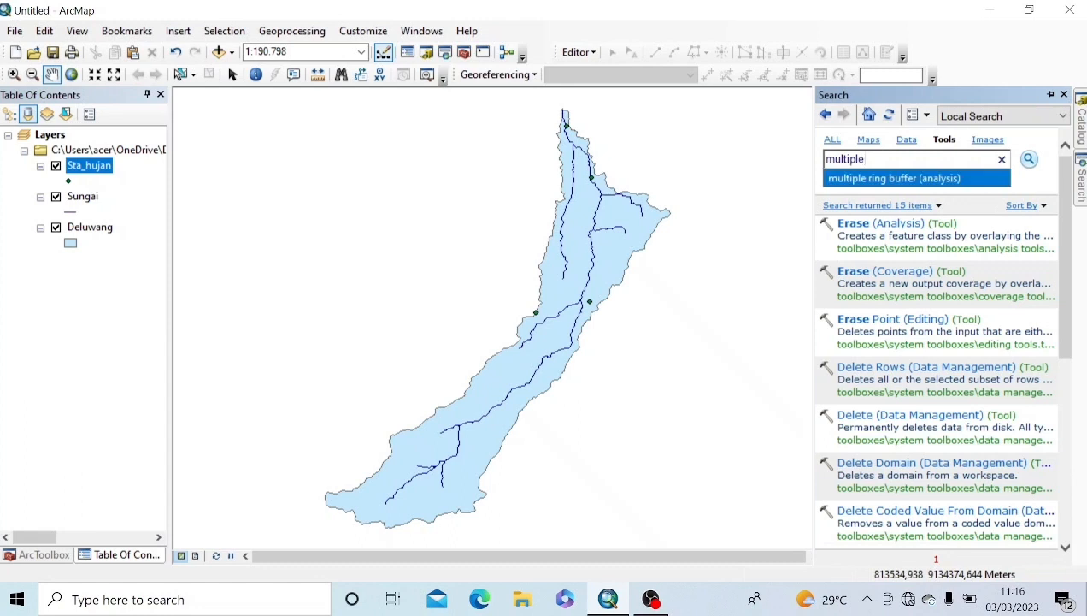
key(Return)
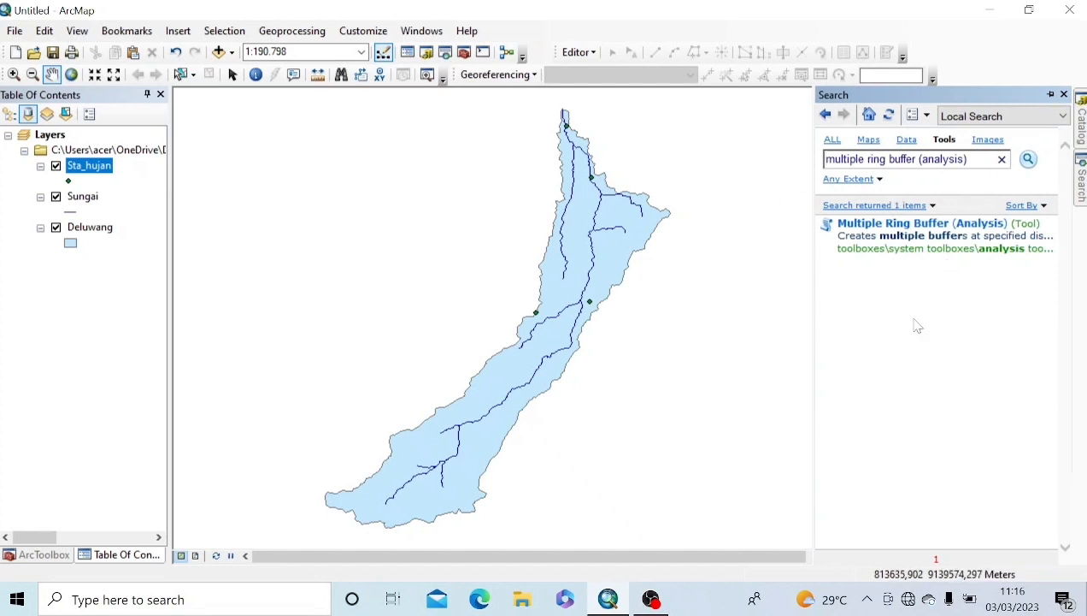
click(890, 224)
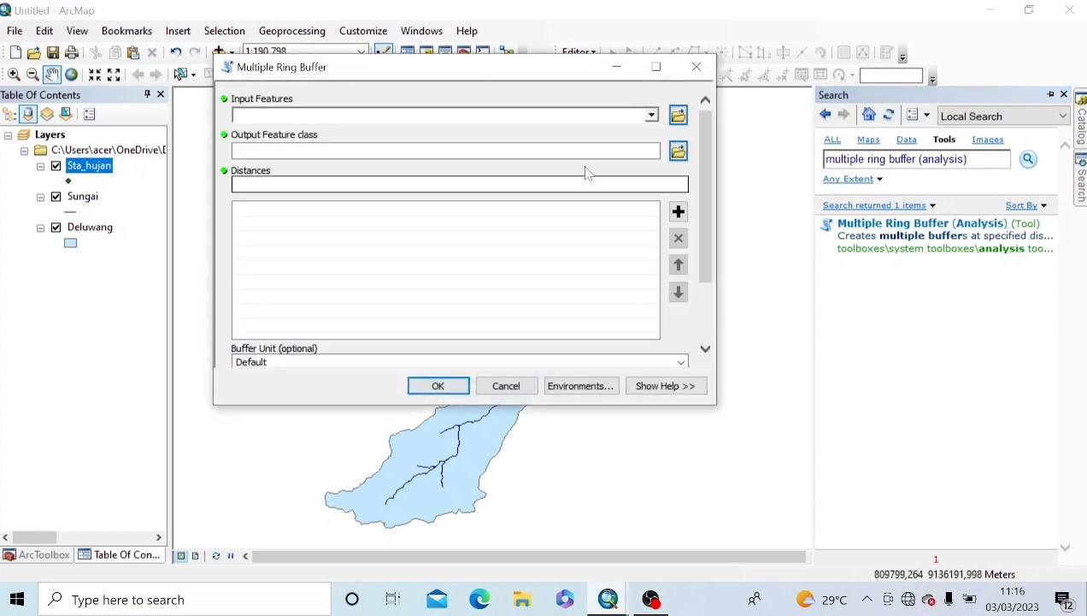
Step: Buffer the Sungai layer with ring distances 200, 400, 600 and 800
click(651, 116)
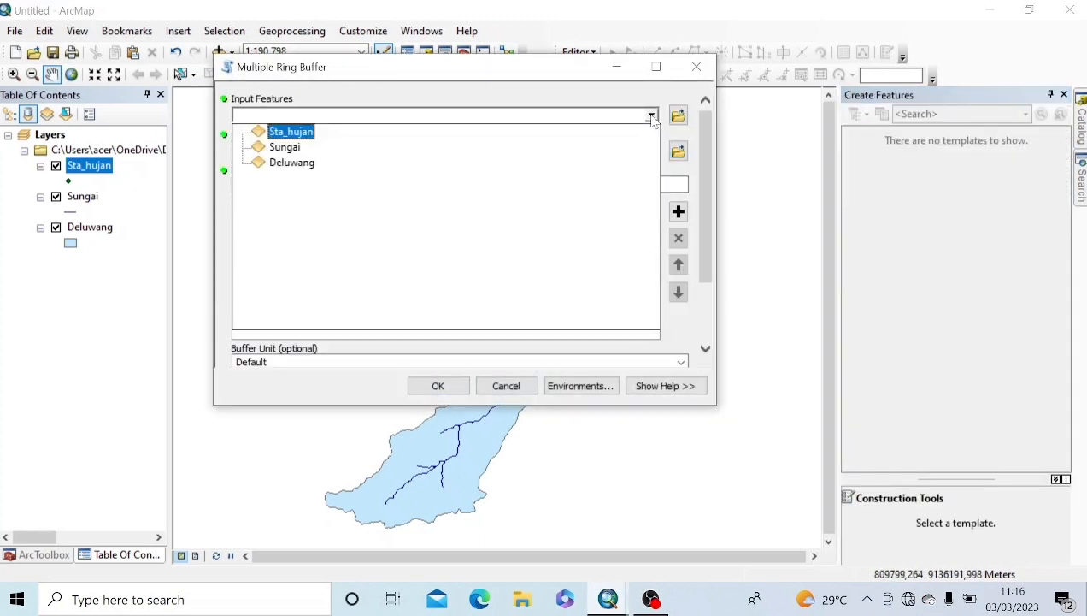
click(282, 148)
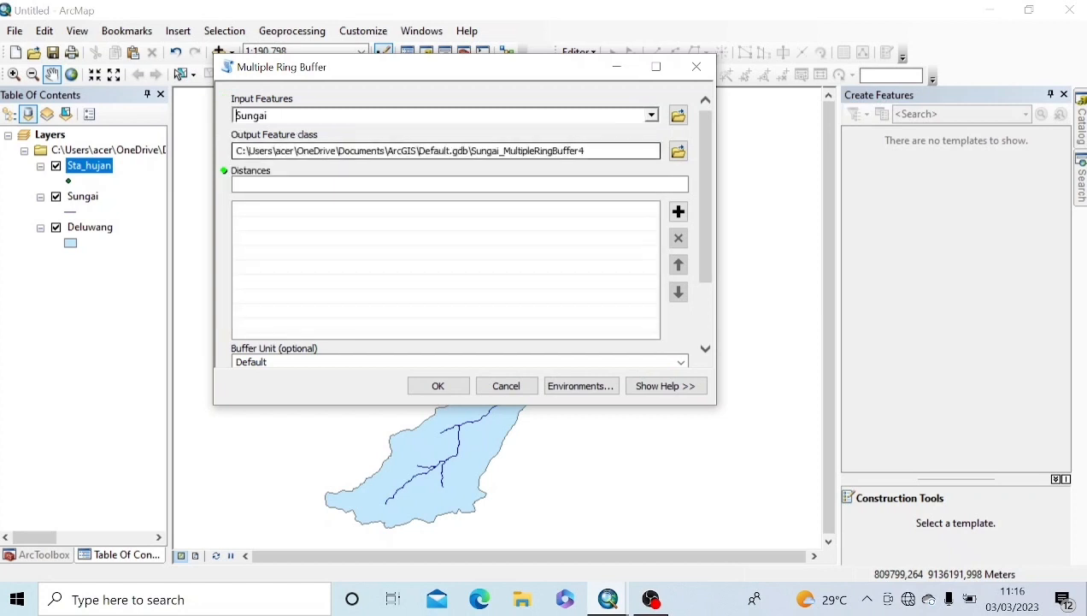
click(466, 184)
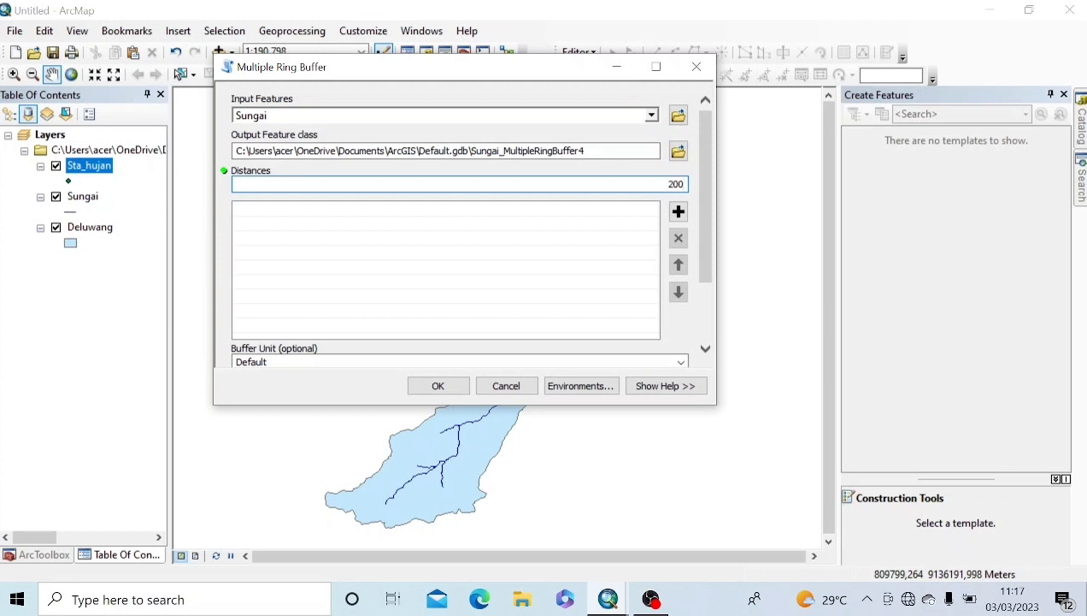
click(678, 211)
text(400)
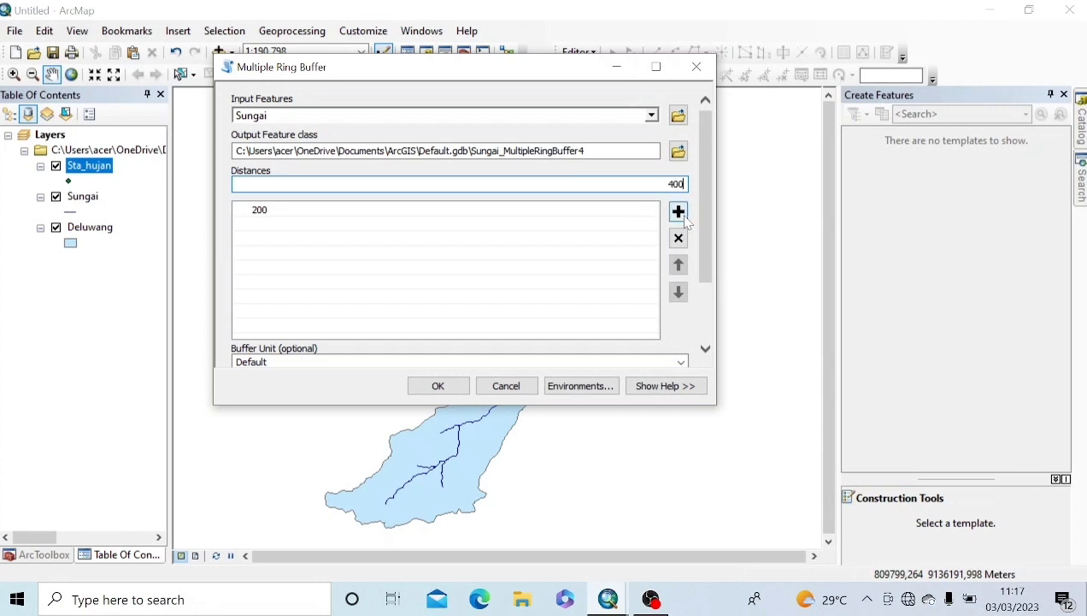
click(678, 212)
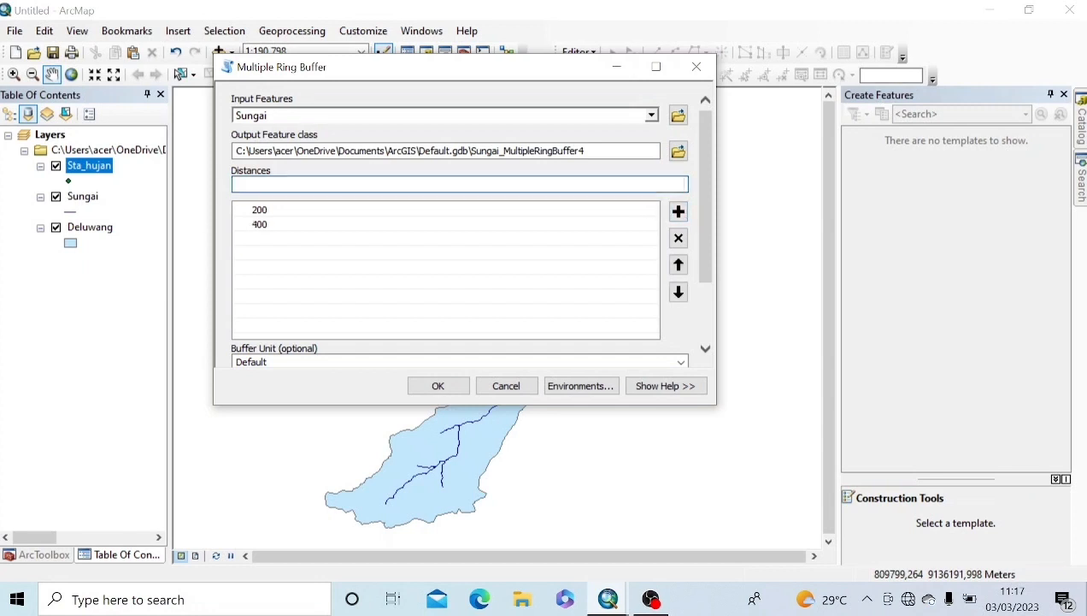
text(600)
click(678, 212)
text(800)
click(678, 211)
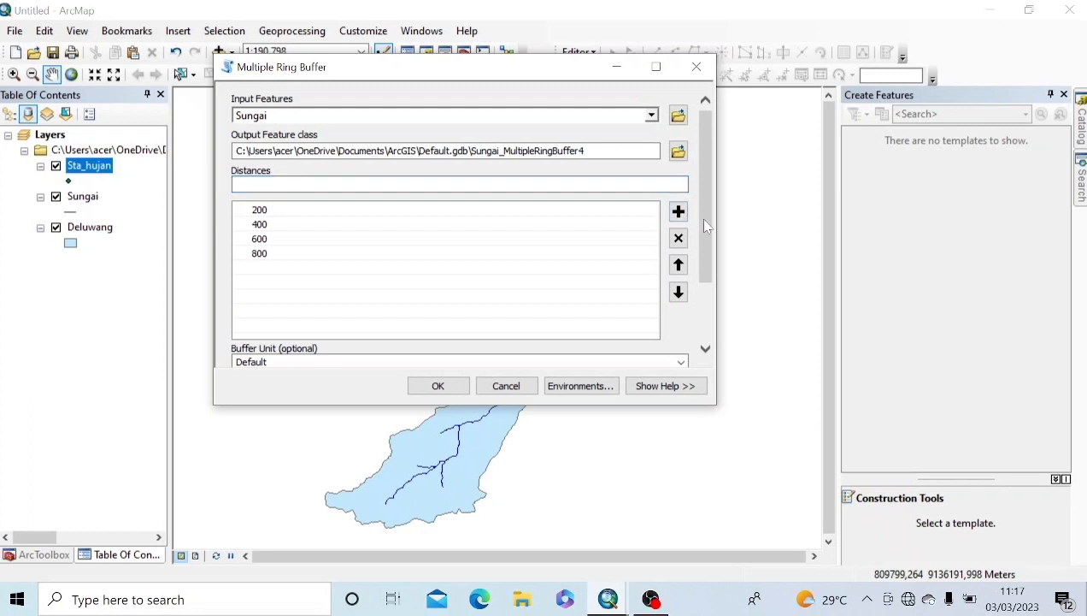
Step: Set the buffer unit to Meters and run the Multiple Ring Buffer
scroll(705, 279, down, 1)
scroll(704, 280, down, 1)
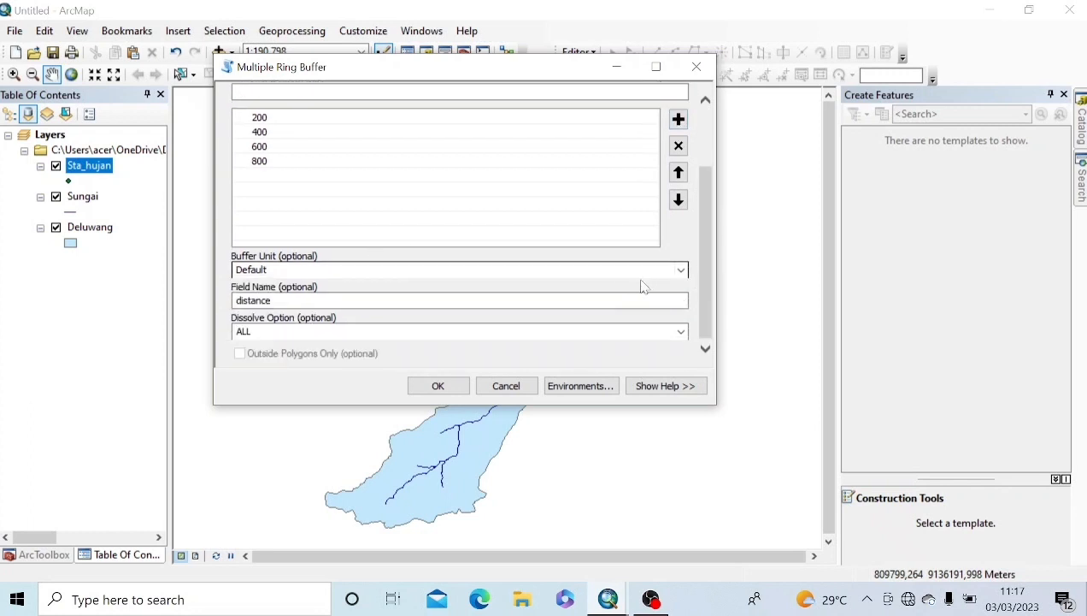
click(683, 273)
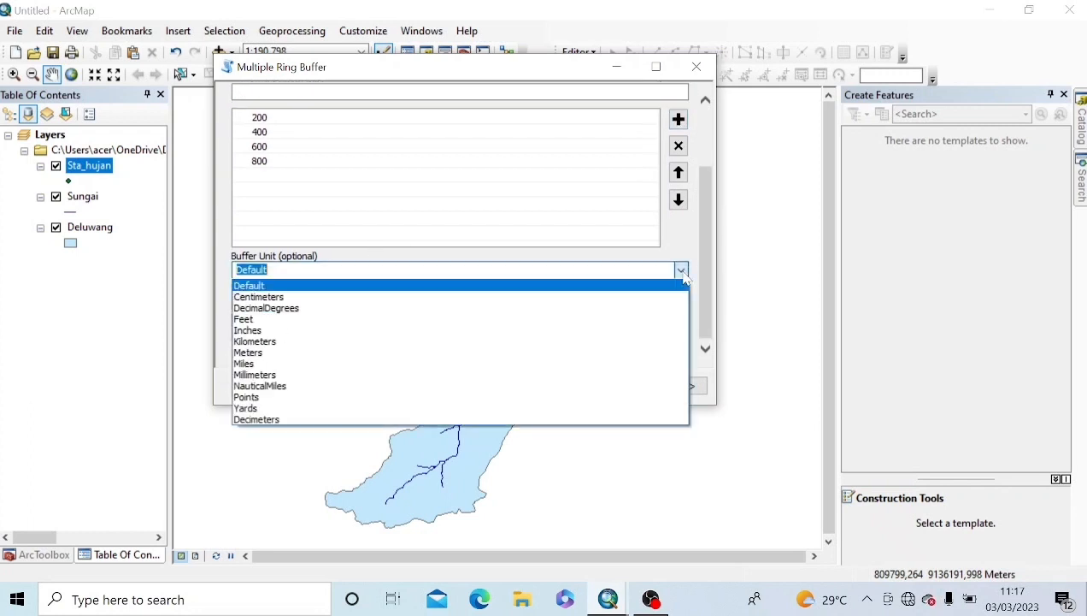
click(288, 353)
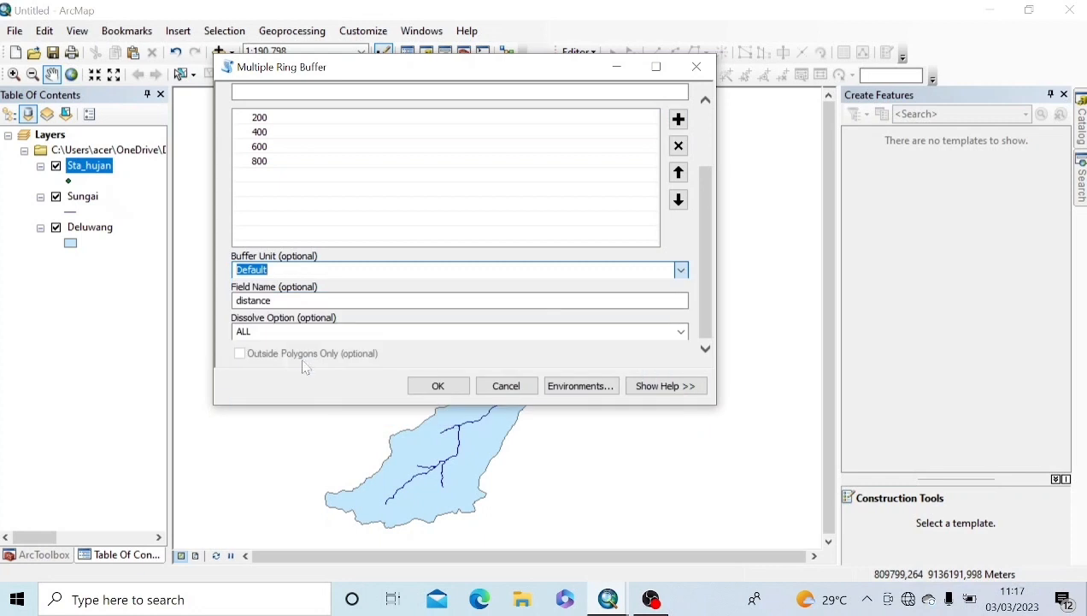
click(440, 386)
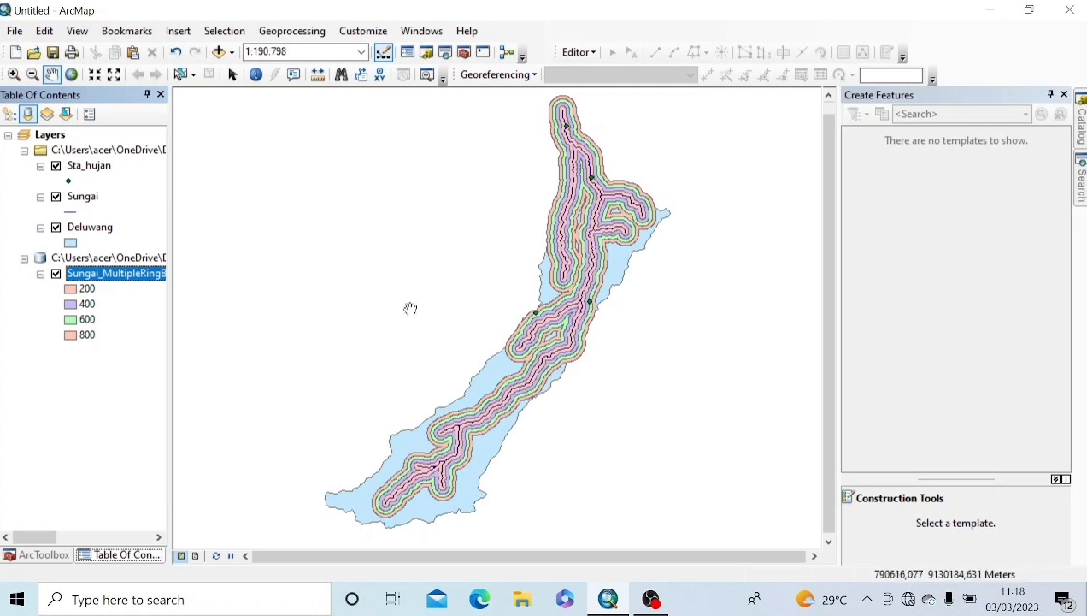
Step: Clip Sungai_MultipleRingBuffer4 to the Deluwang watershed boundary
click(292, 31)
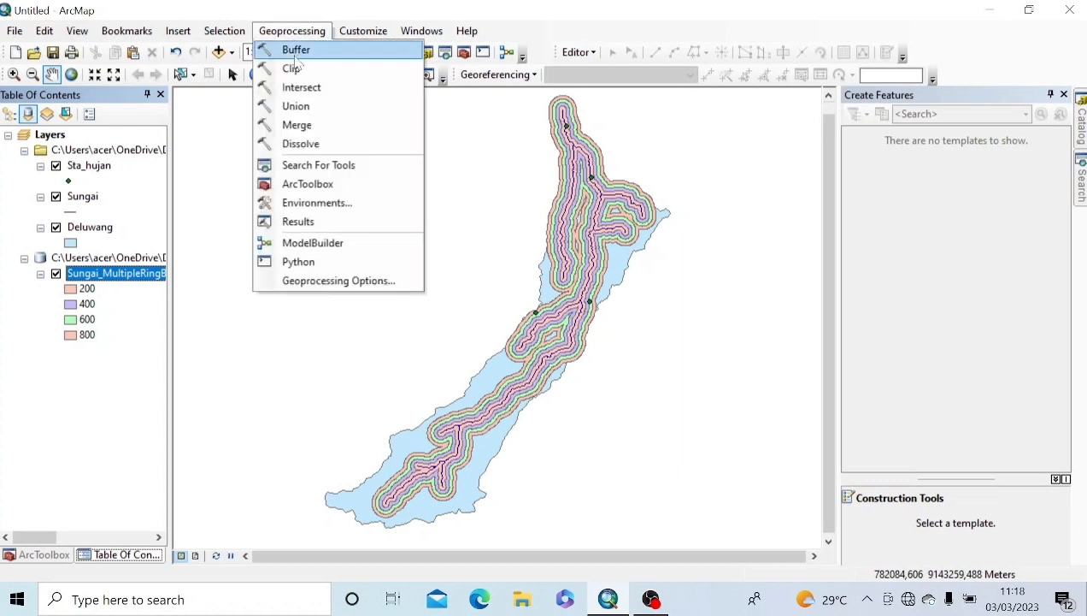
click(295, 68)
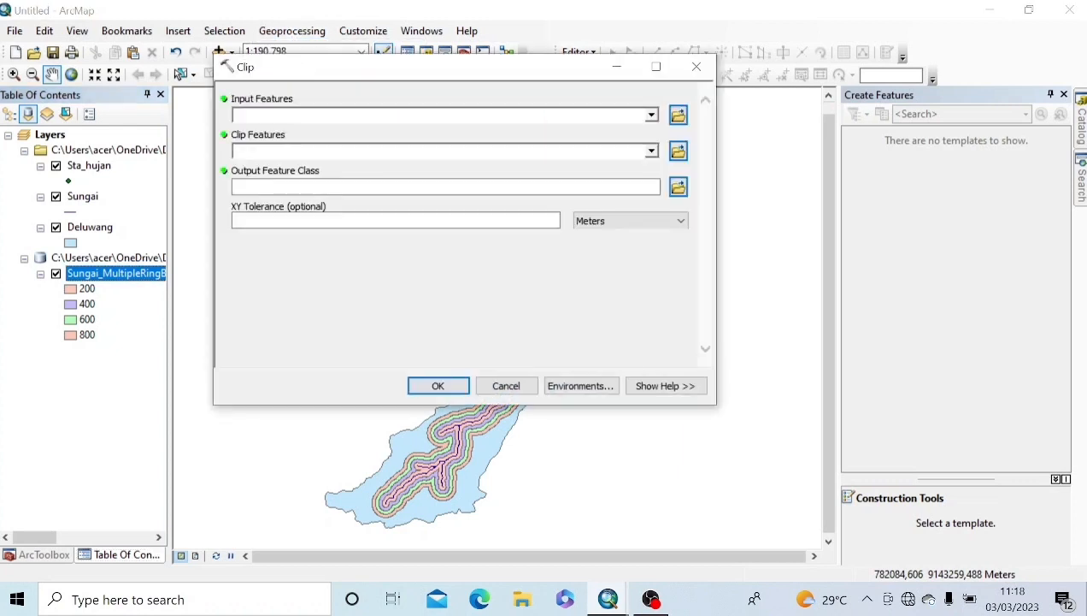
click(651, 115)
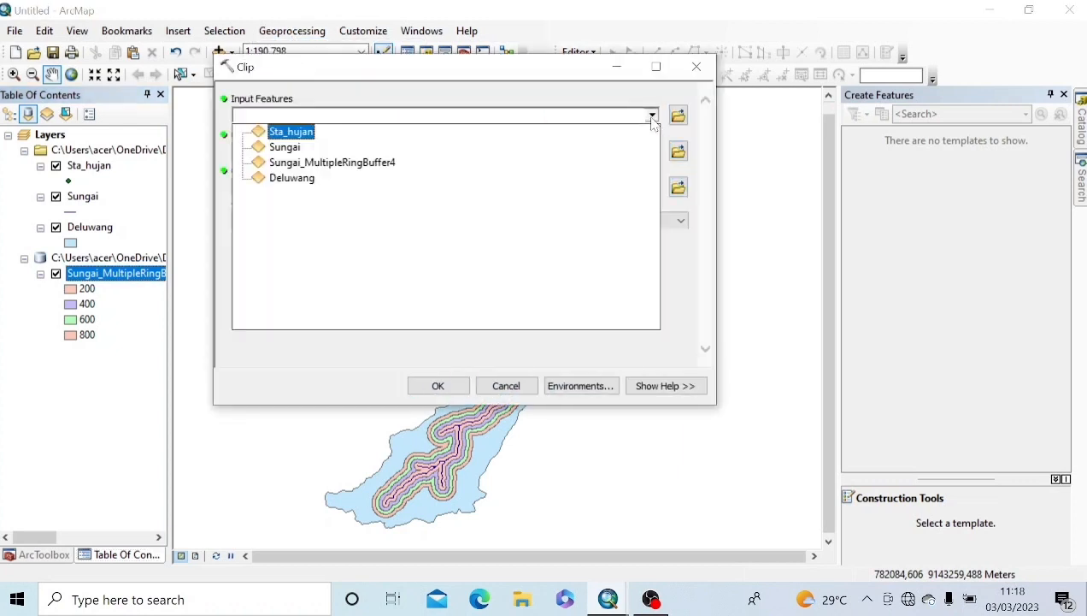
click(363, 163)
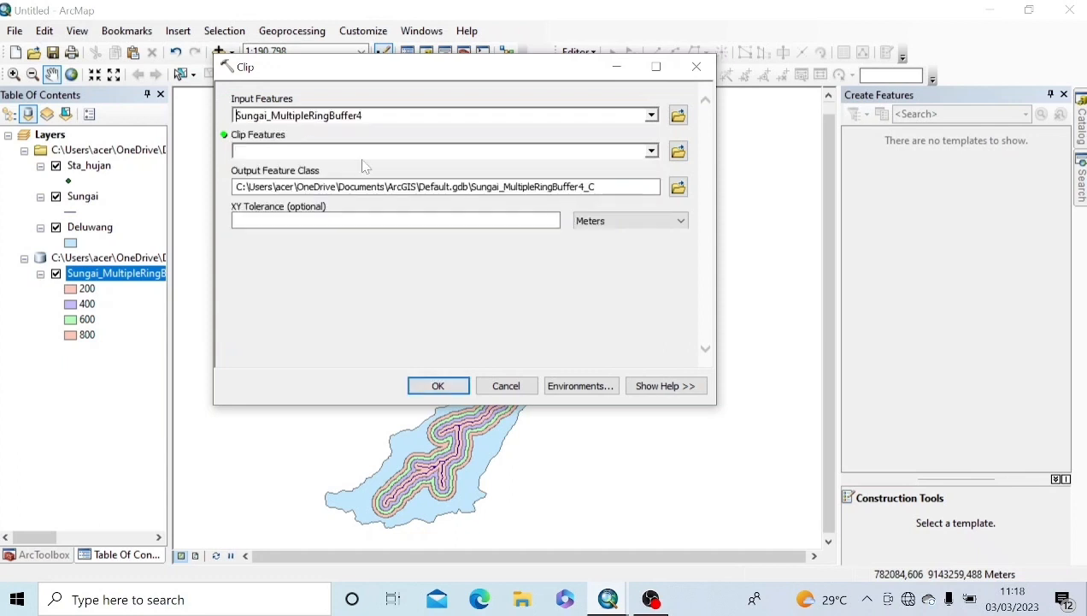
click(651, 151)
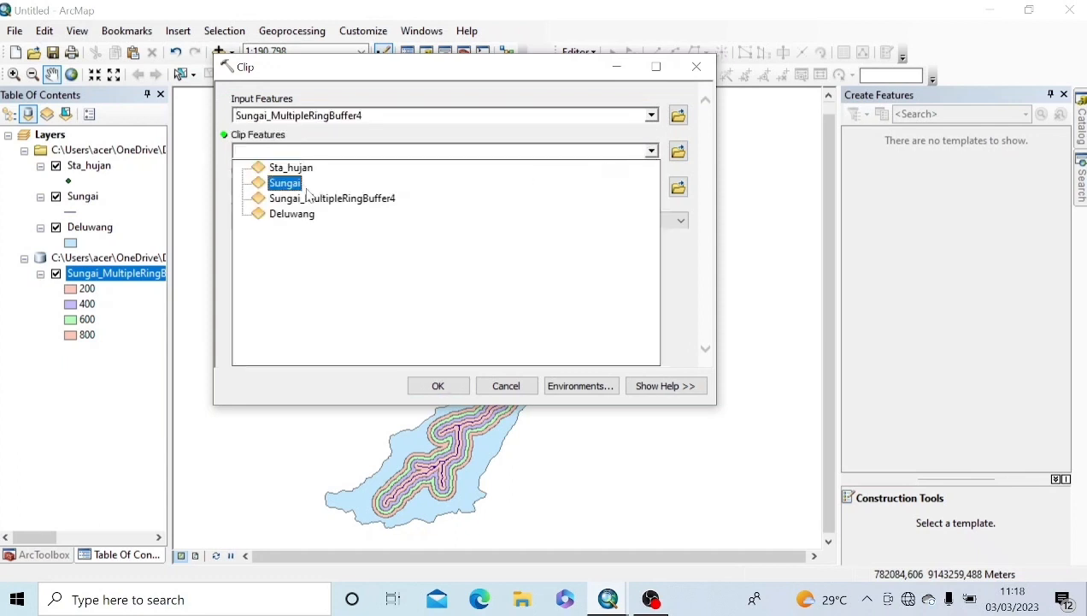
click(292, 214)
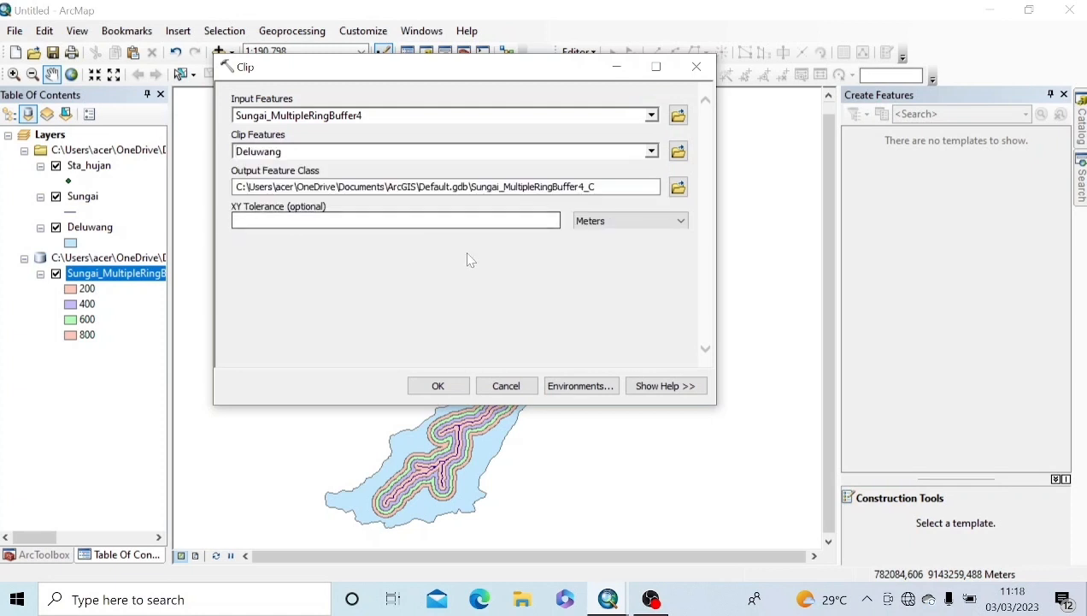
click(459, 389)
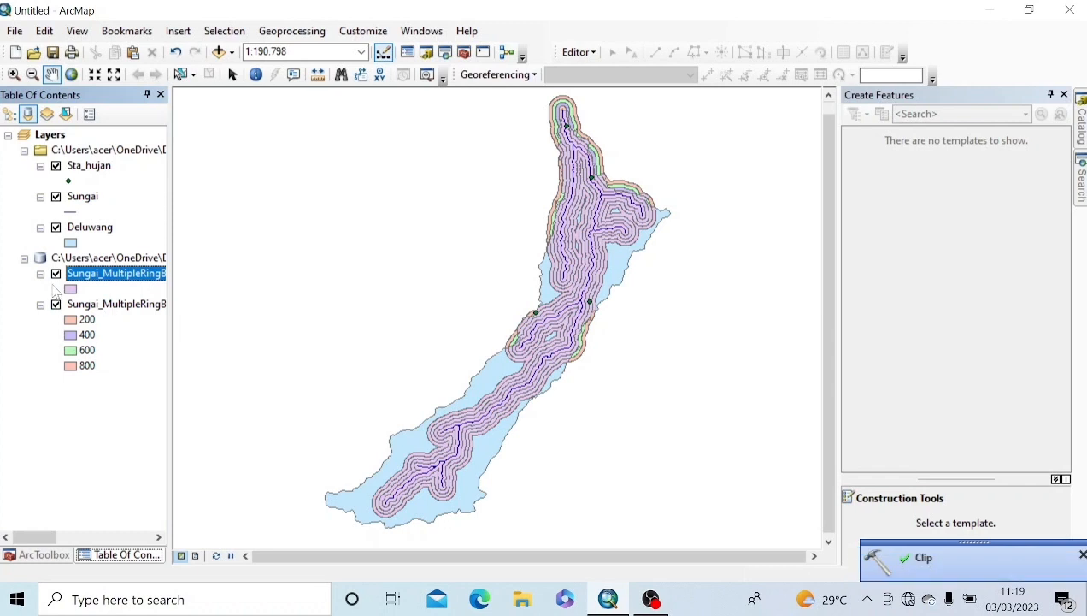
Step: Hide the unclipped buffer rings, Sta_hujan rain stations and Sungai river lines
click(56, 304)
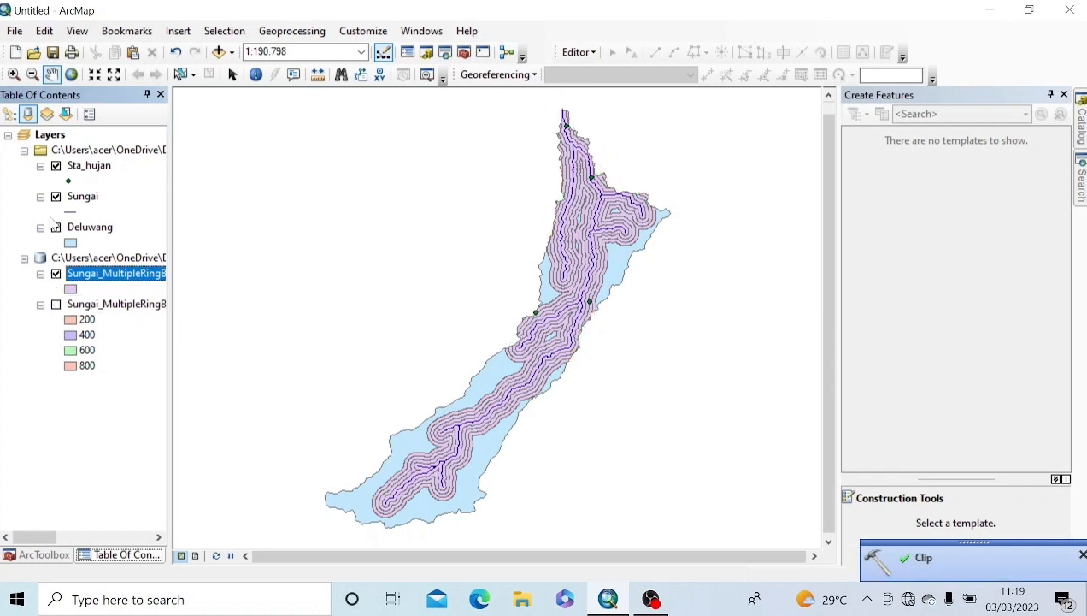
click(56, 166)
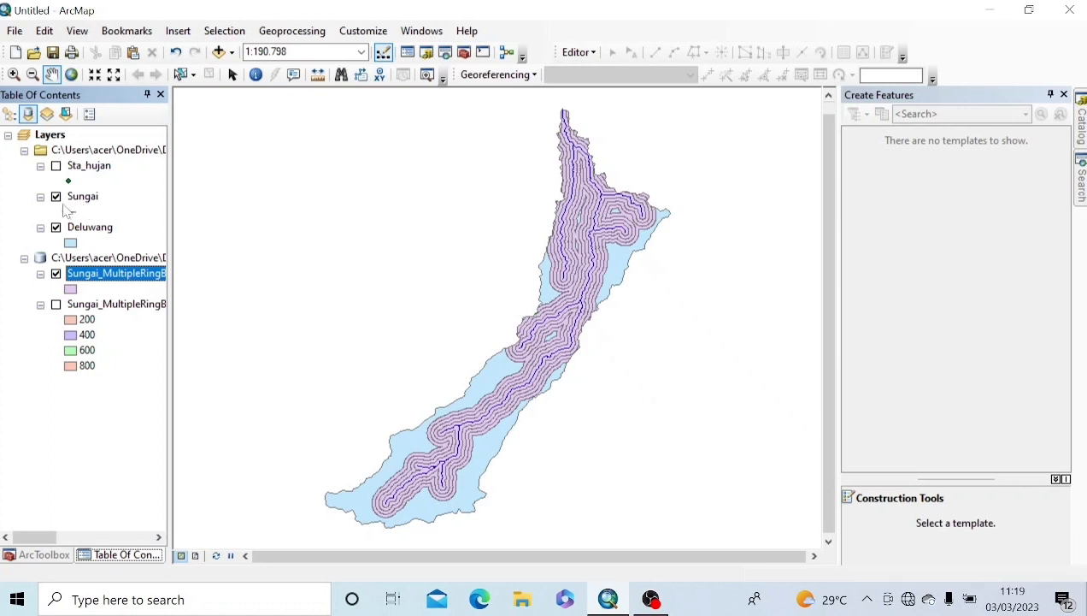
click(56, 199)
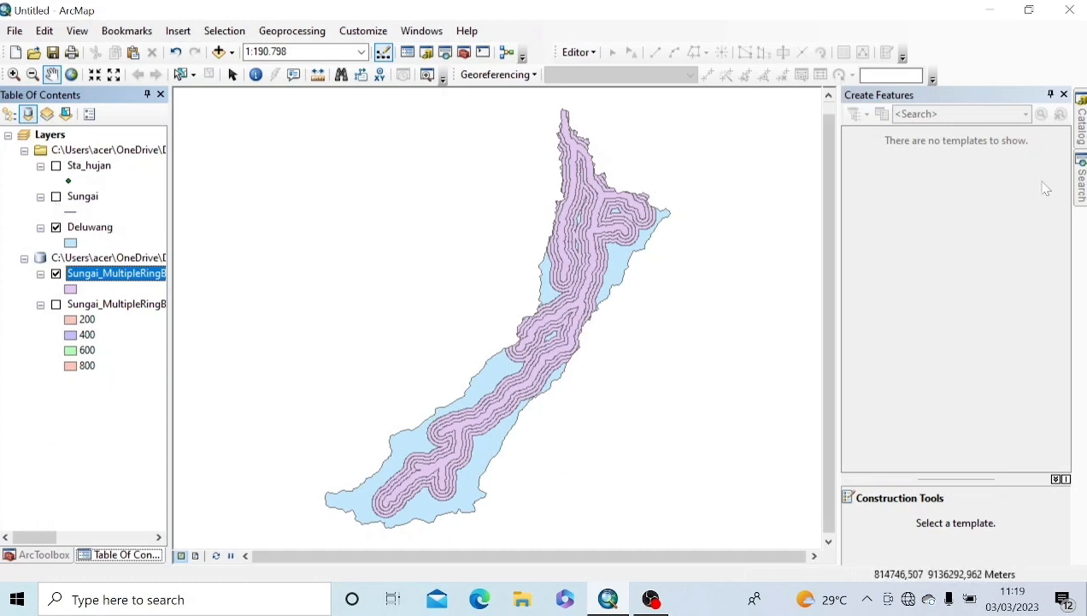
click(1083, 170)
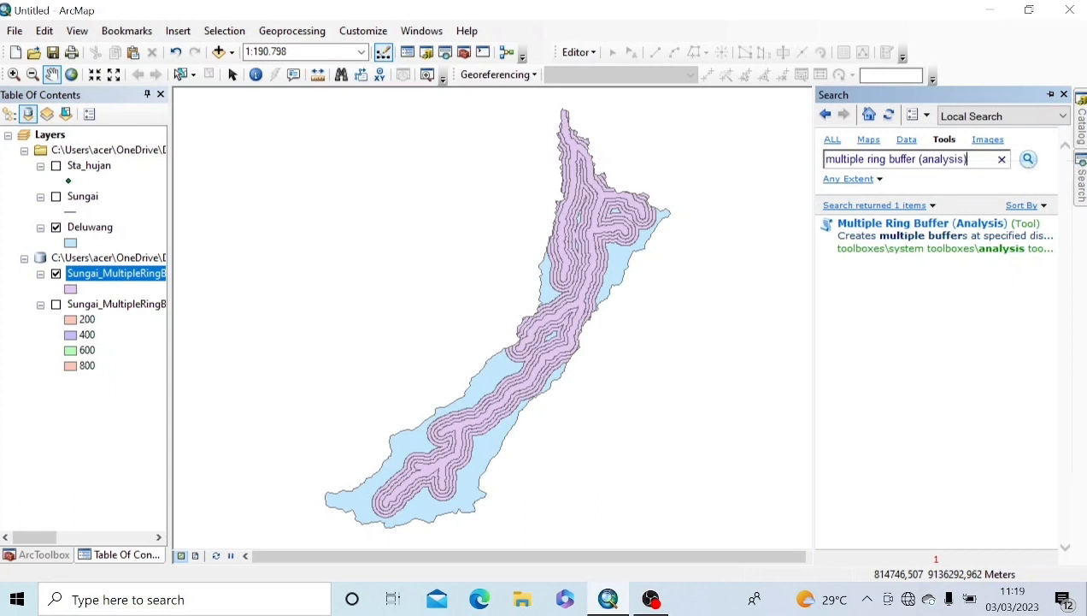
Step: Search the tools for erase and open Erase (Analysis)
drag(969, 160, 811, 178)
key(BackSpace)
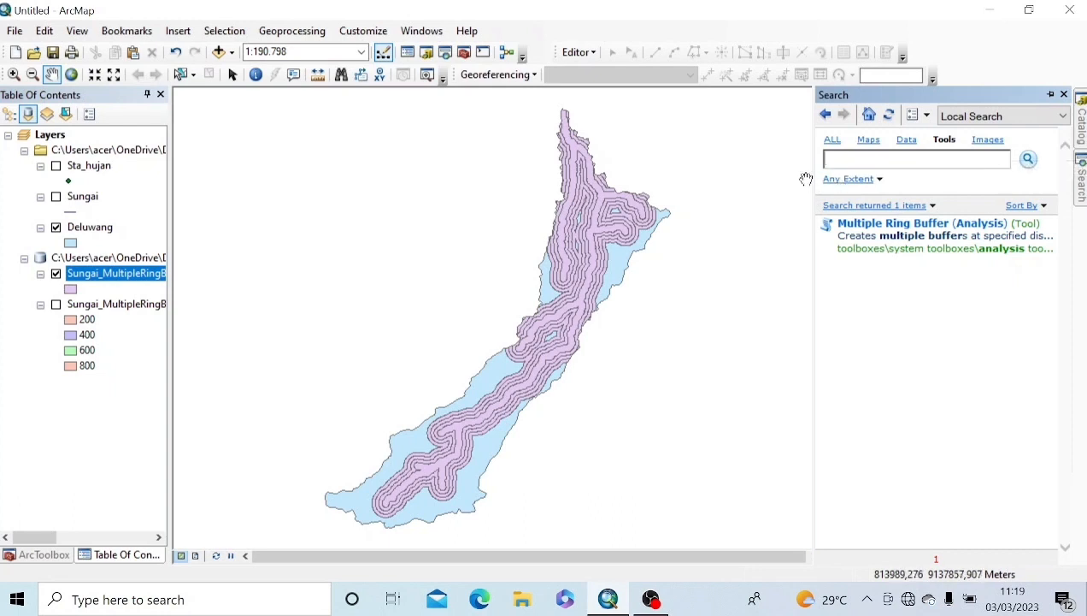
text(e)
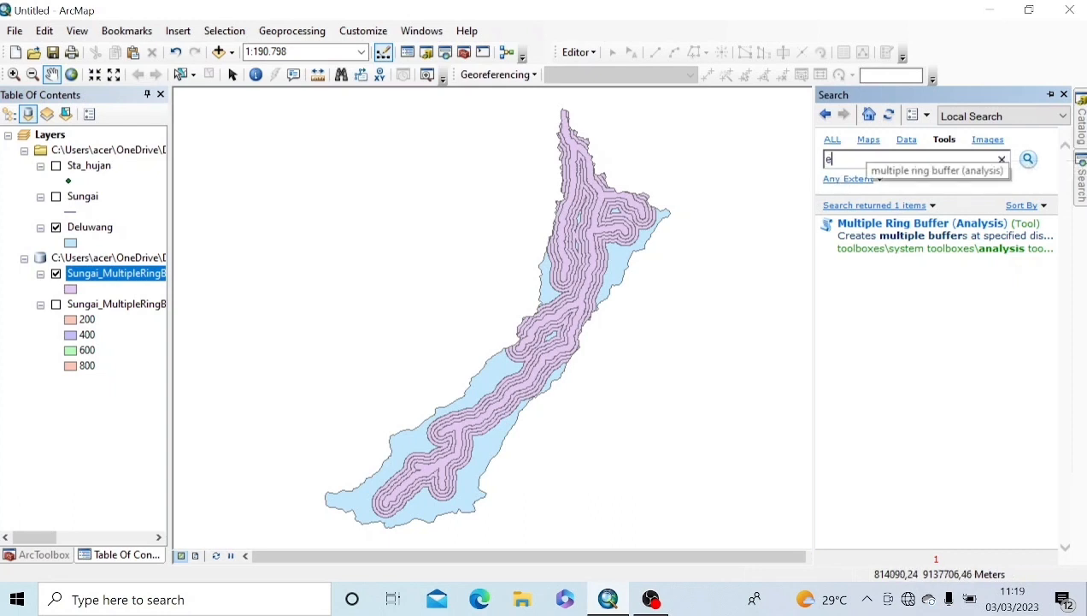
text(r)
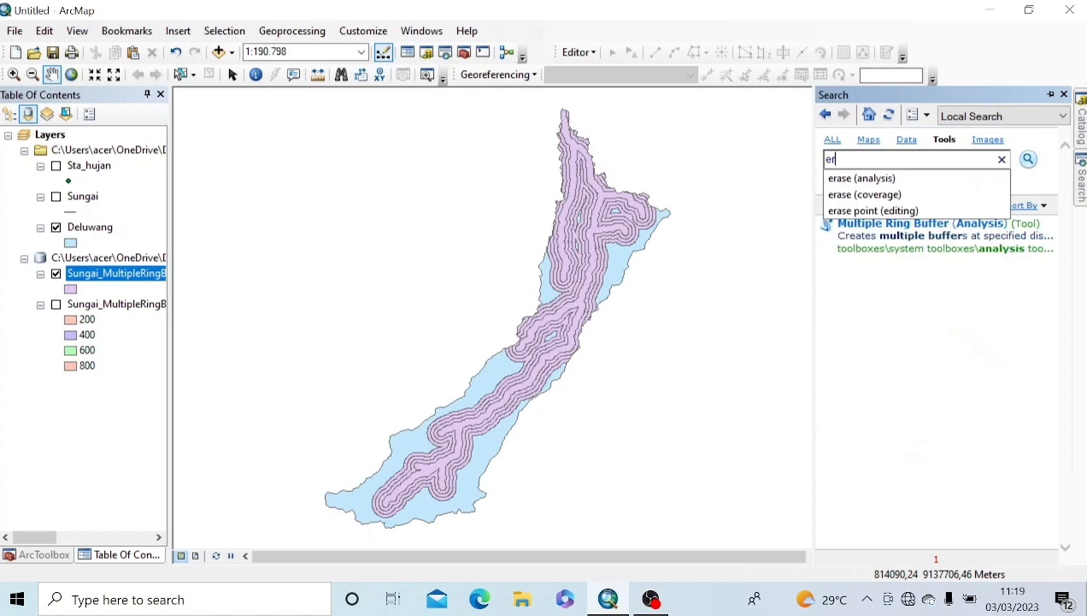
key(Down)
key(Return)
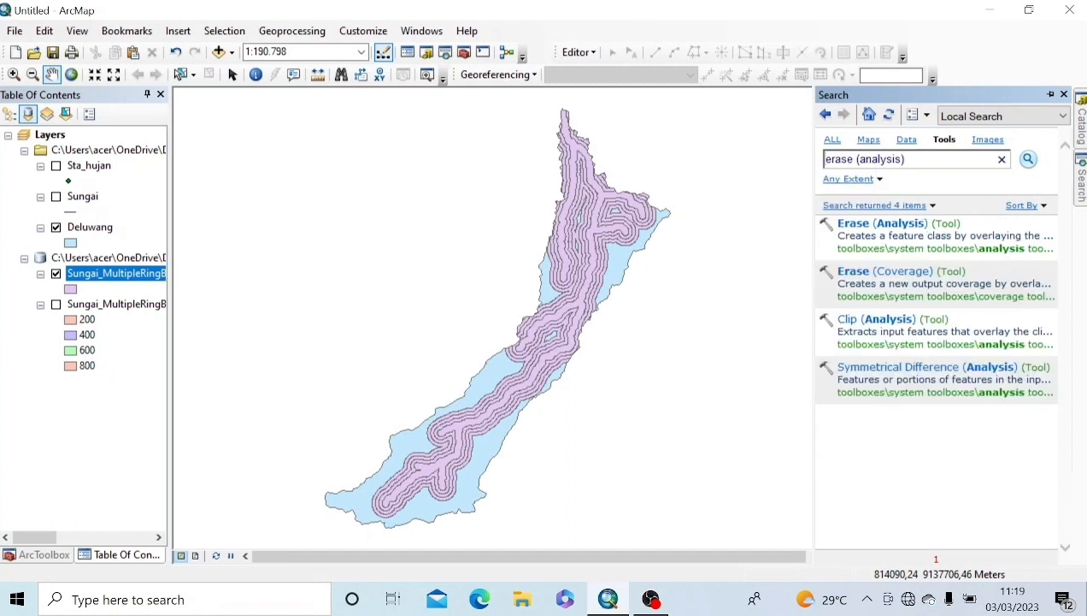
click(876, 226)
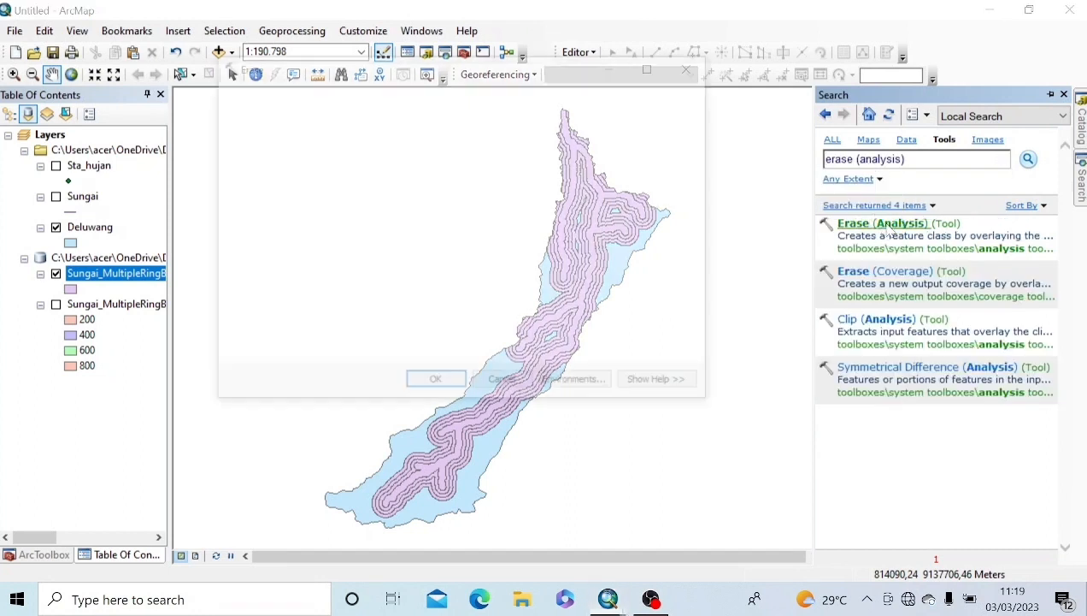
Step: Erase Sungai_MultipleRingBuffer4 from Deluwang to produce Deluwang_Erase5
click(652, 115)
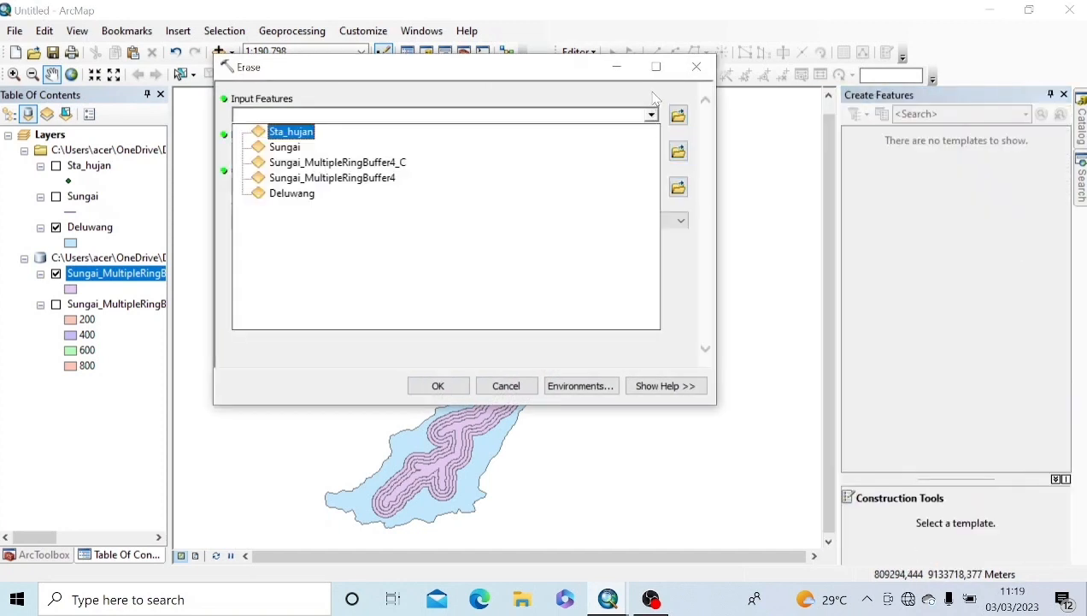
click(299, 192)
click(651, 151)
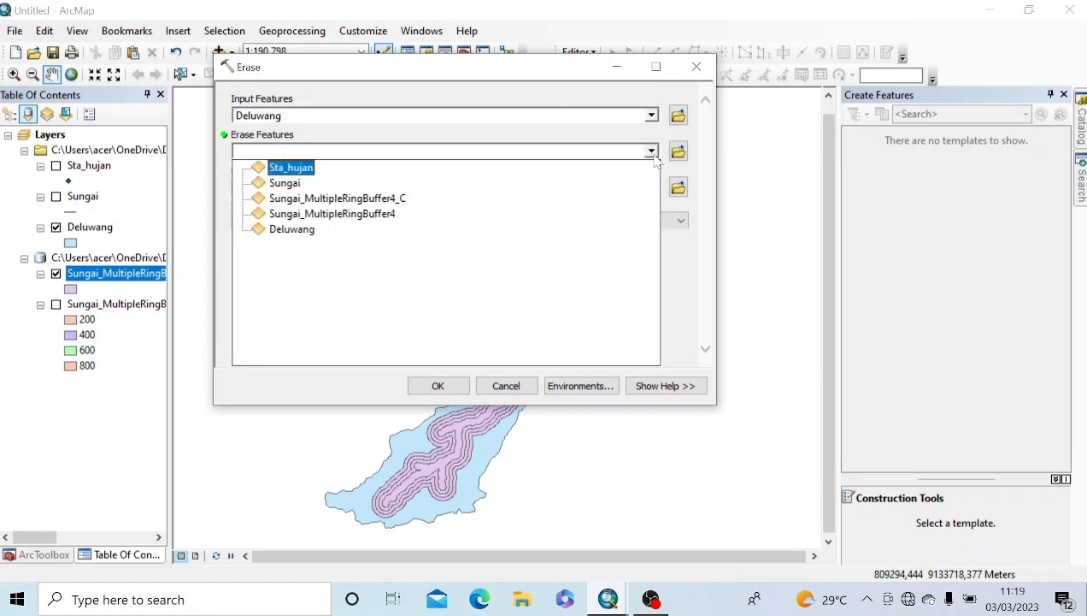
click(337, 222)
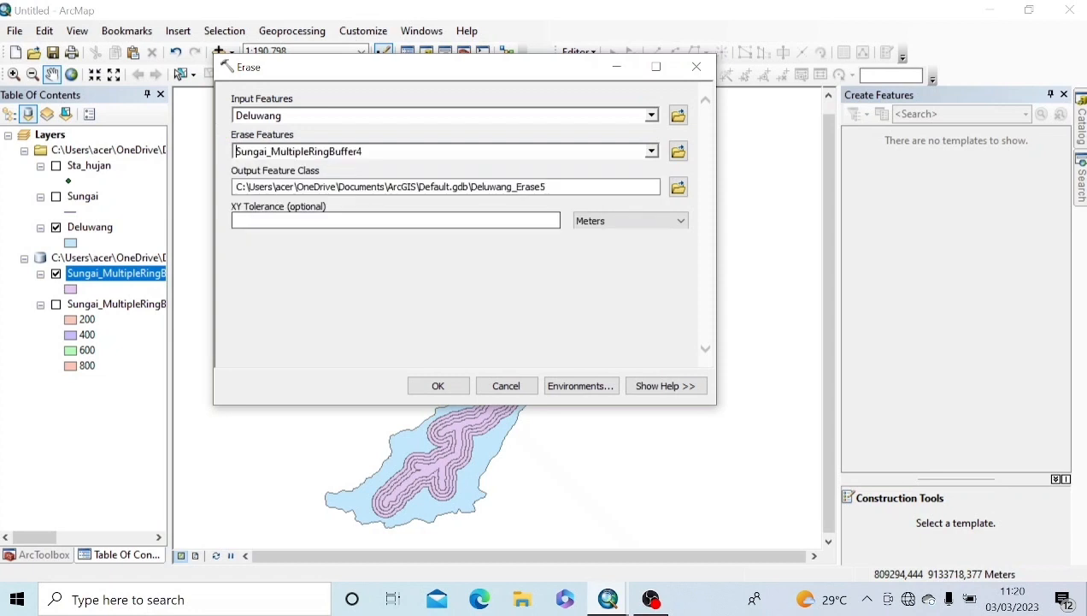
click(423, 392)
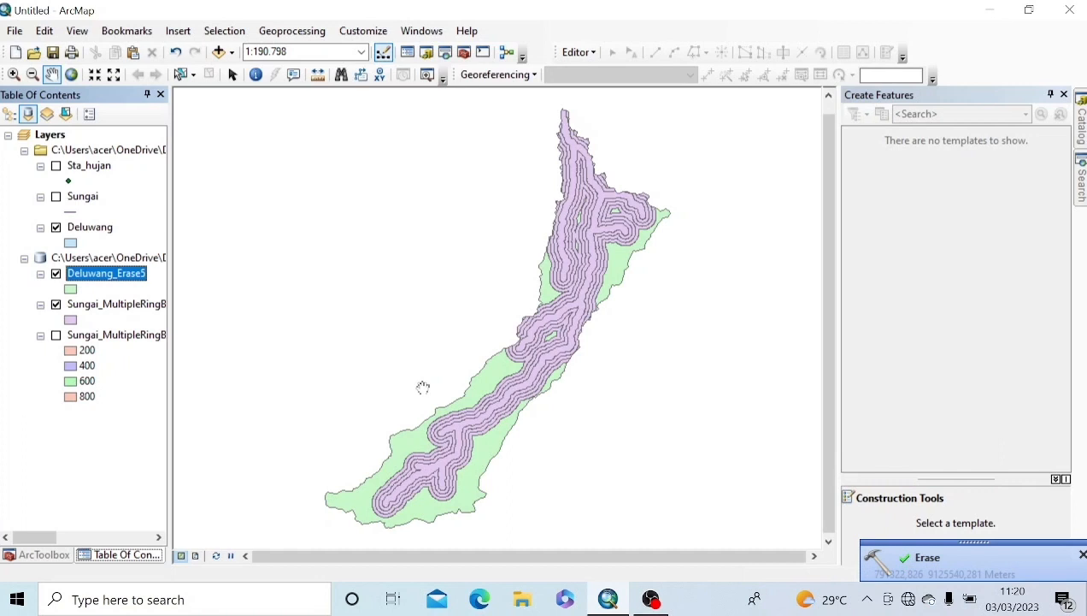
Step: Hide the clipped buffer rings and Deluwang, and show the Sungai rivers again
click(55, 304)
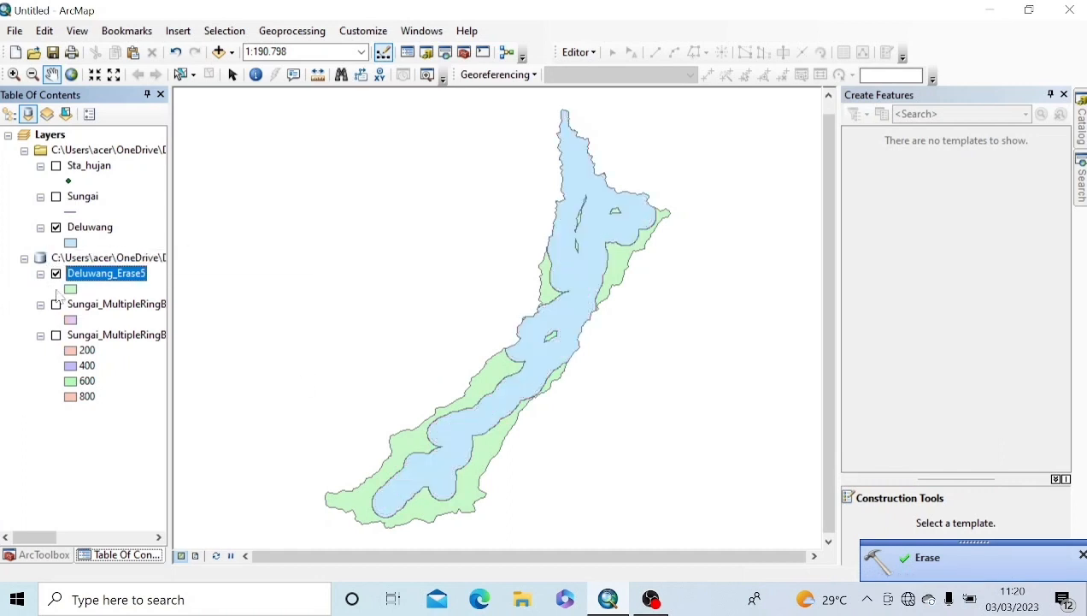
click(55, 227)
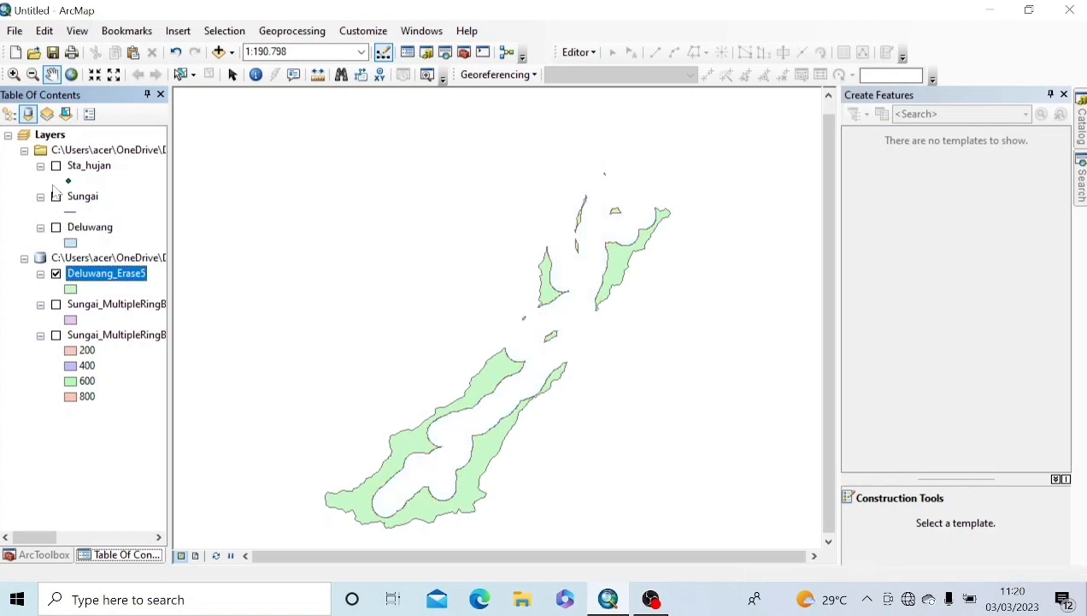
click(56, 196)
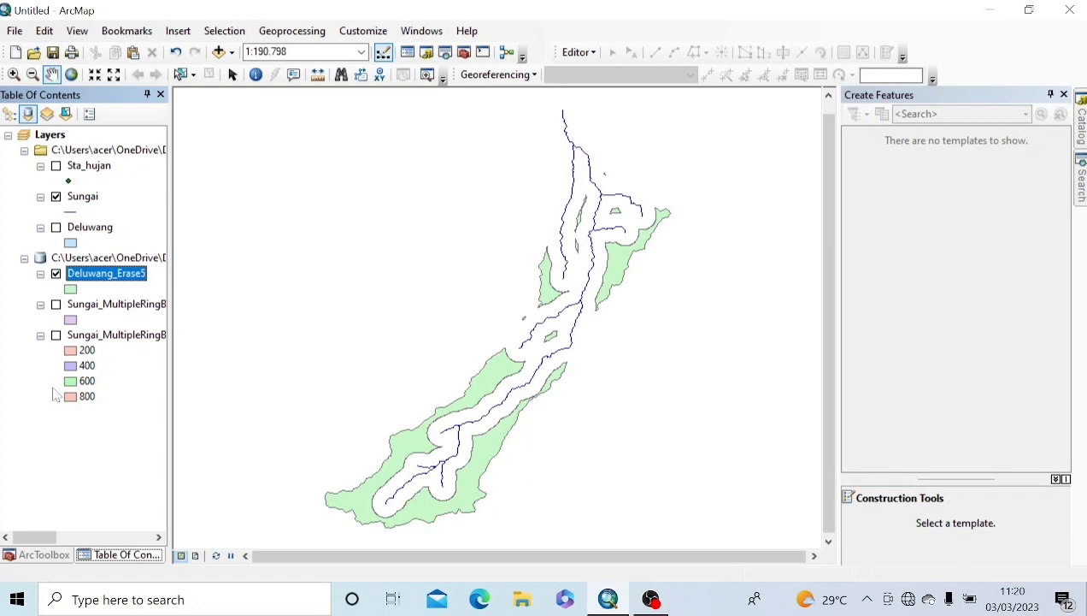
Step: Union Deluwang_Erase5 with Sungai_MultipleRingBuffer4_C, keeping the default output Deluwang_Erase5_Union
click(288, 35)
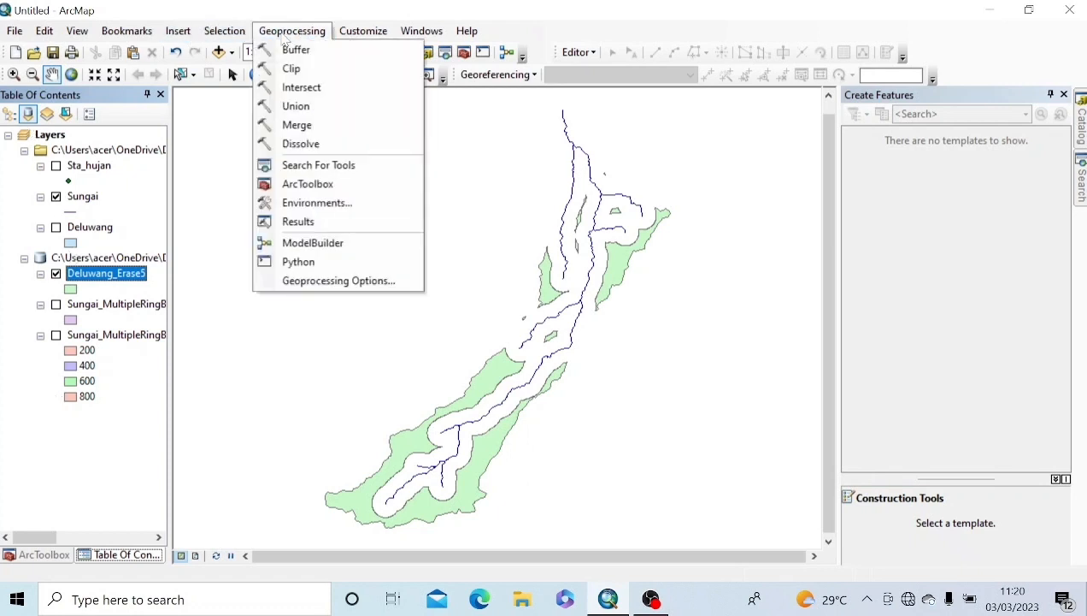
click(297, 108)
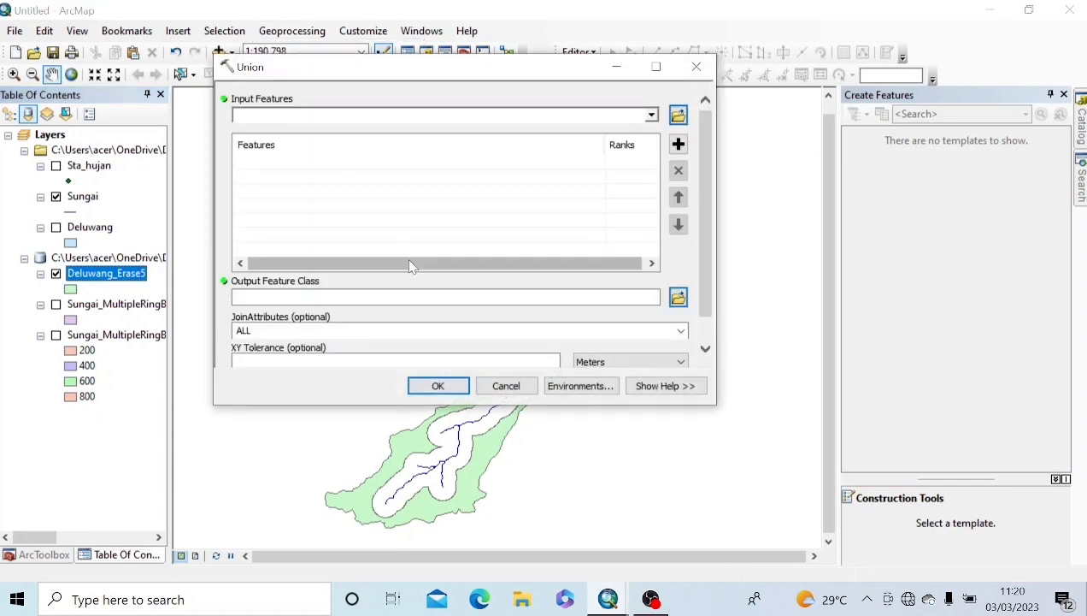
click(652, 116)
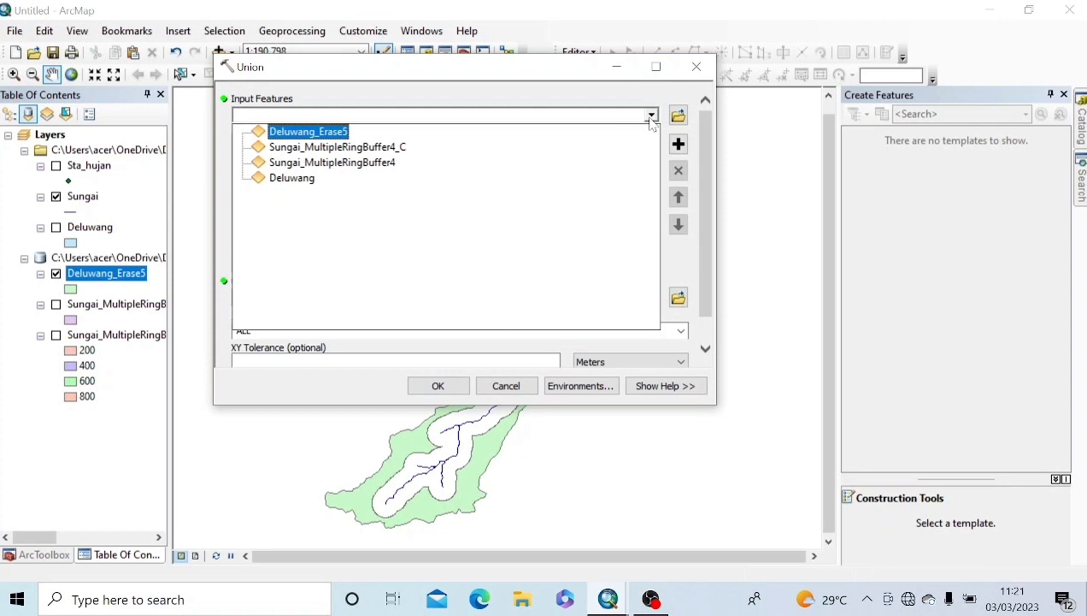
click(346, 134)
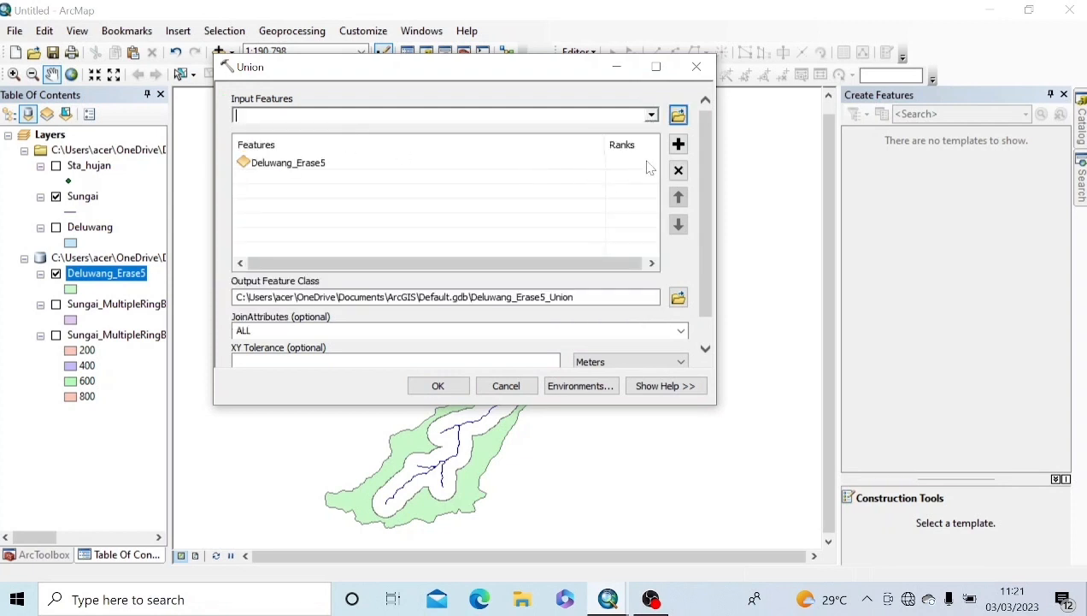
click(651, 117)
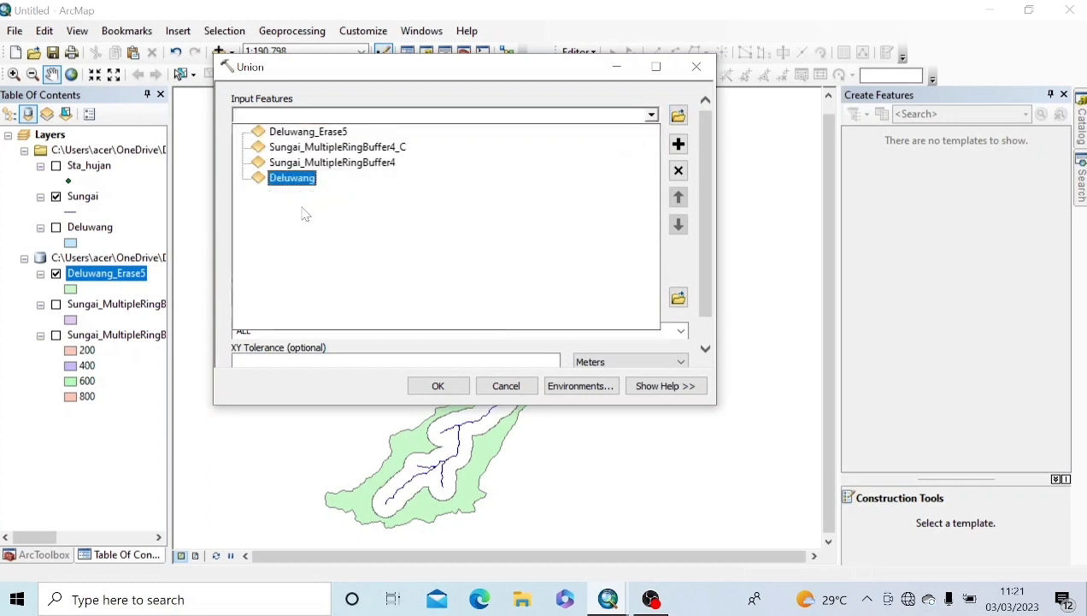
click(341, 149)
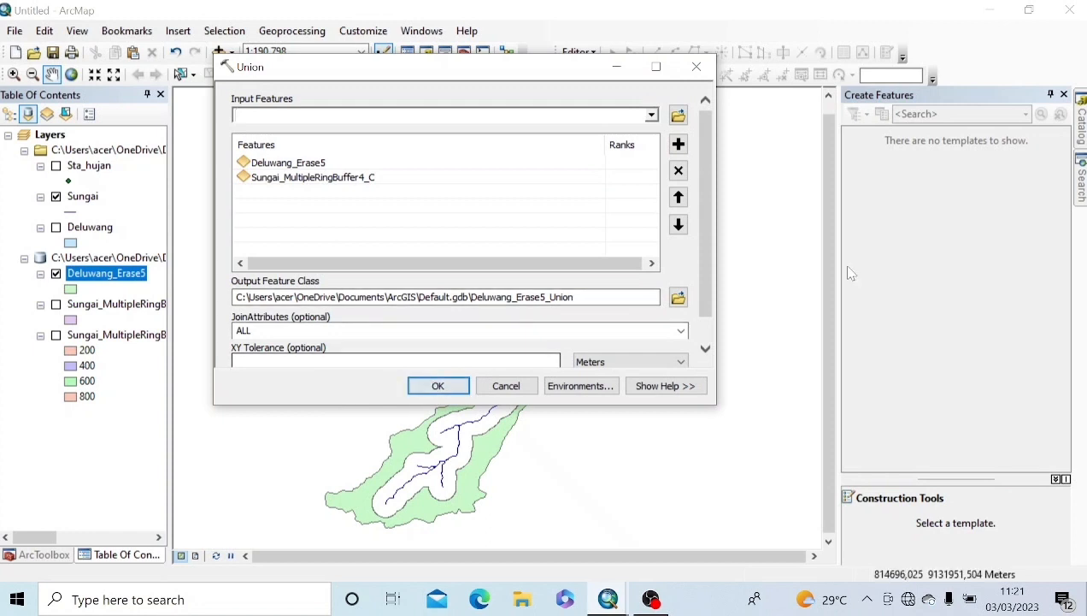
scroll(704, 276, down, 1)
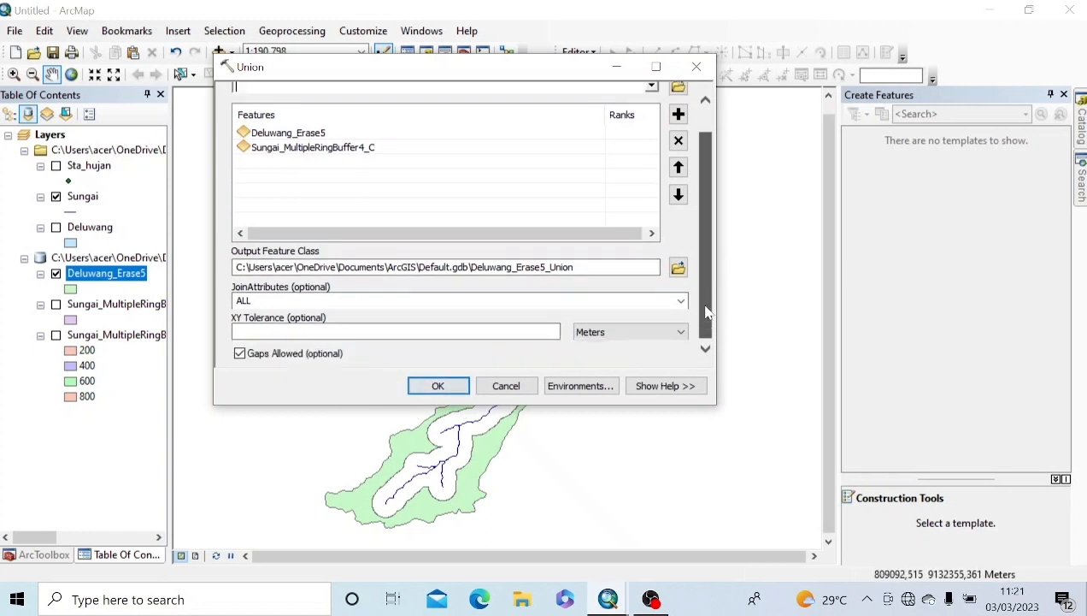
click(414, 386)
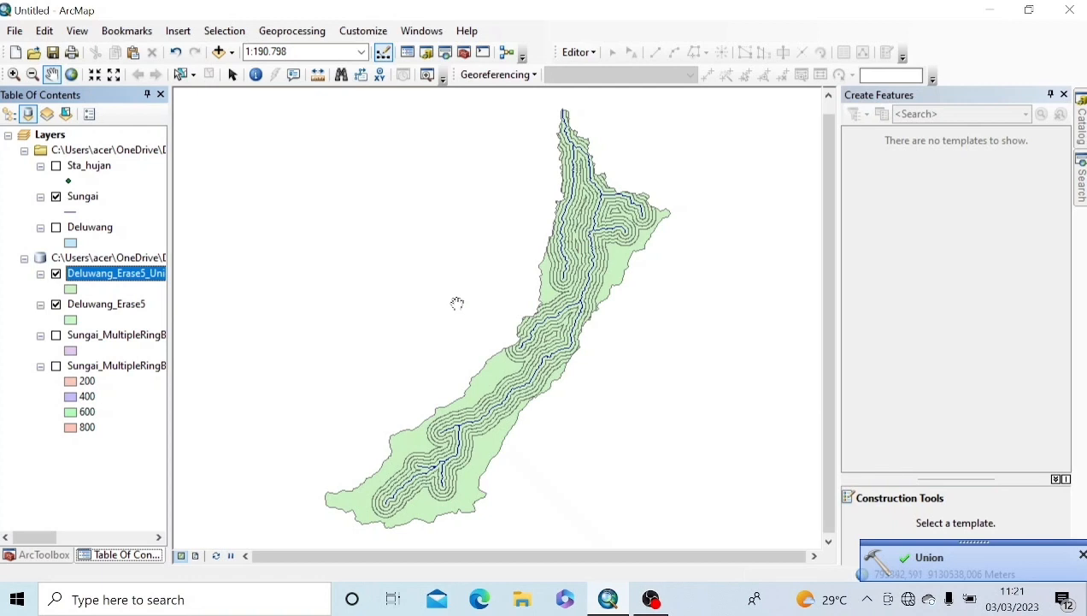
Step: Uncheck the Sungai layer so only the Deluwang_Erase5_Union rings show
click(57, 198)
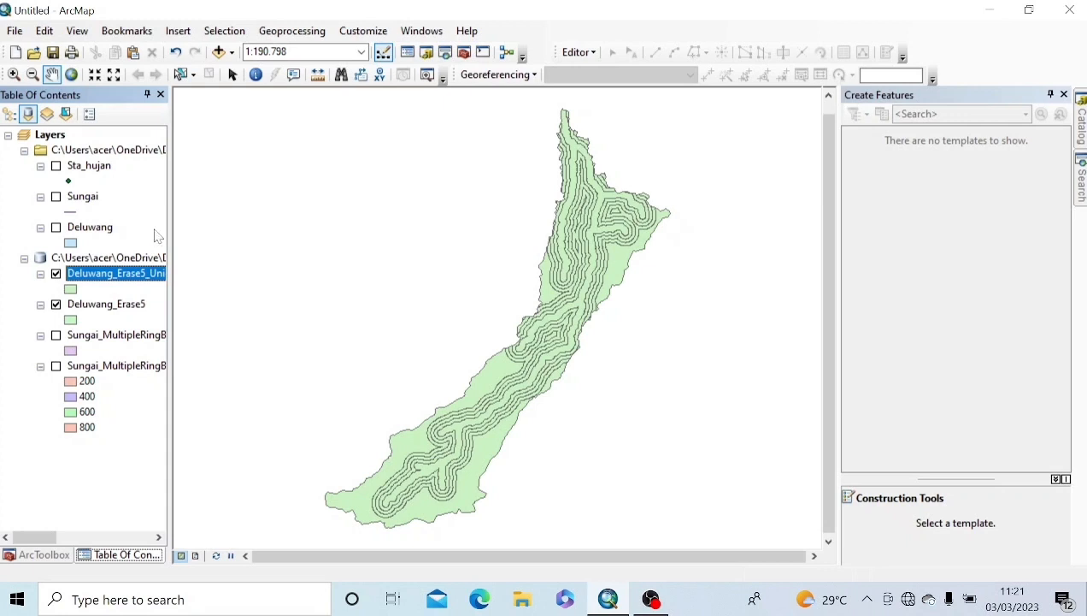
Step: In the Deluwang_Erase5_Union attribute table, add a Text field named Keterangan
right_click(118, 279)
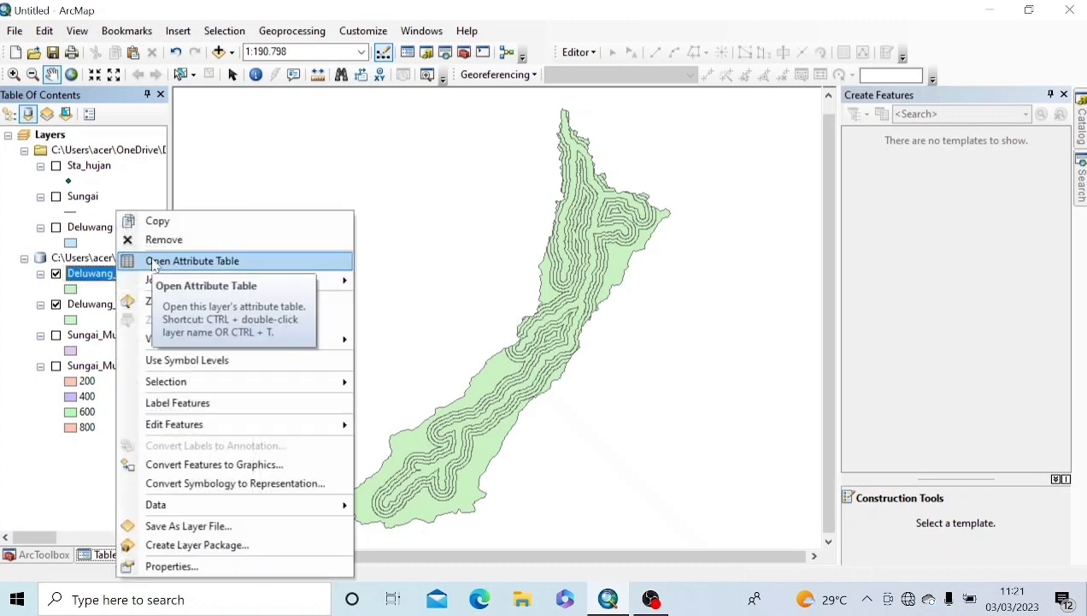
click(154, 261)
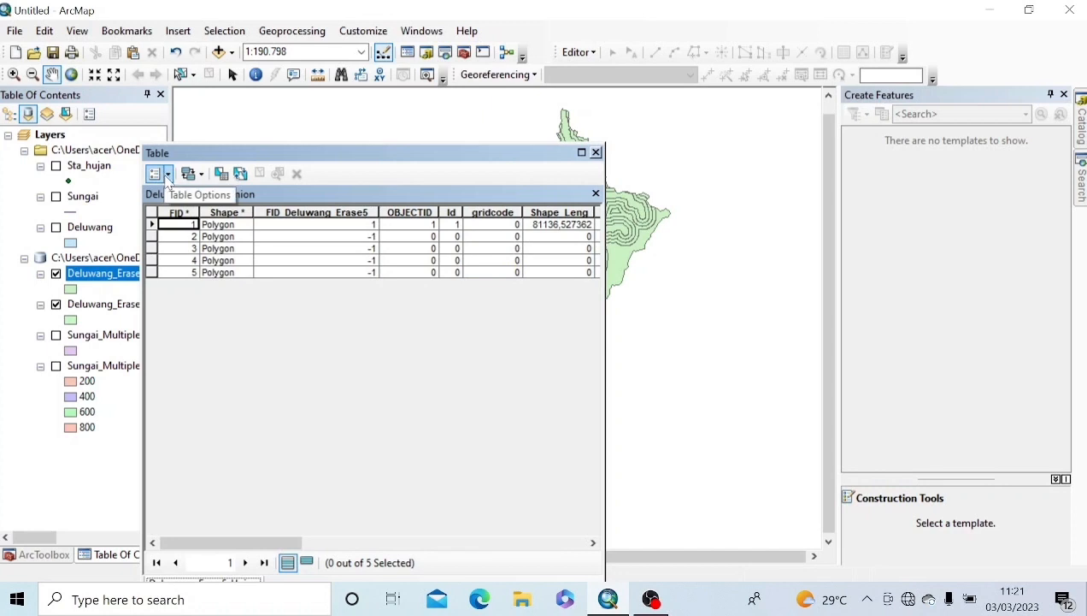
click(166, 177)
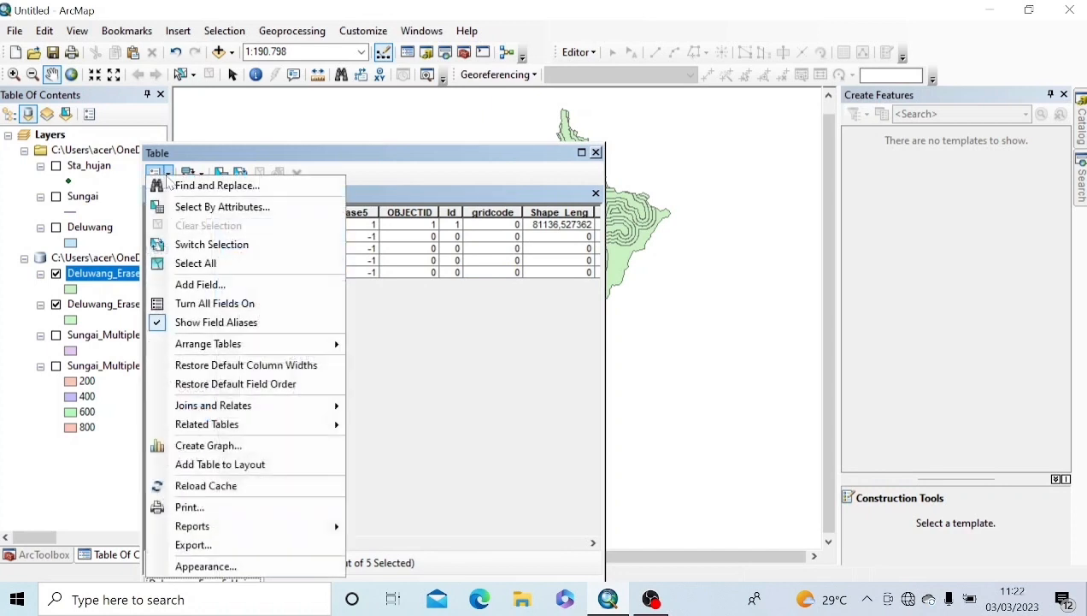
click(195, 284)
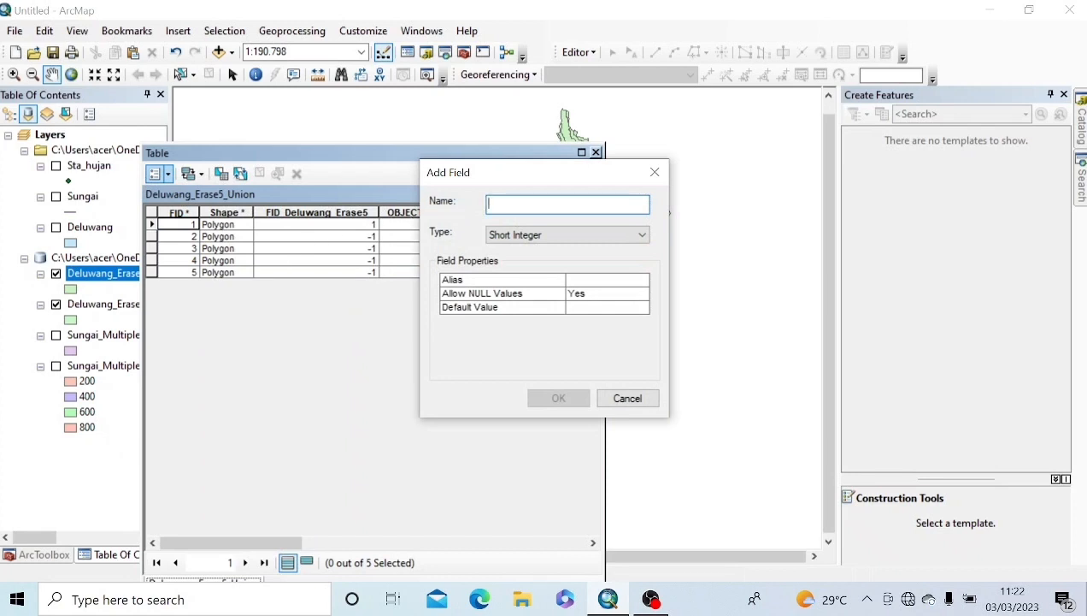
text(Keterangan)
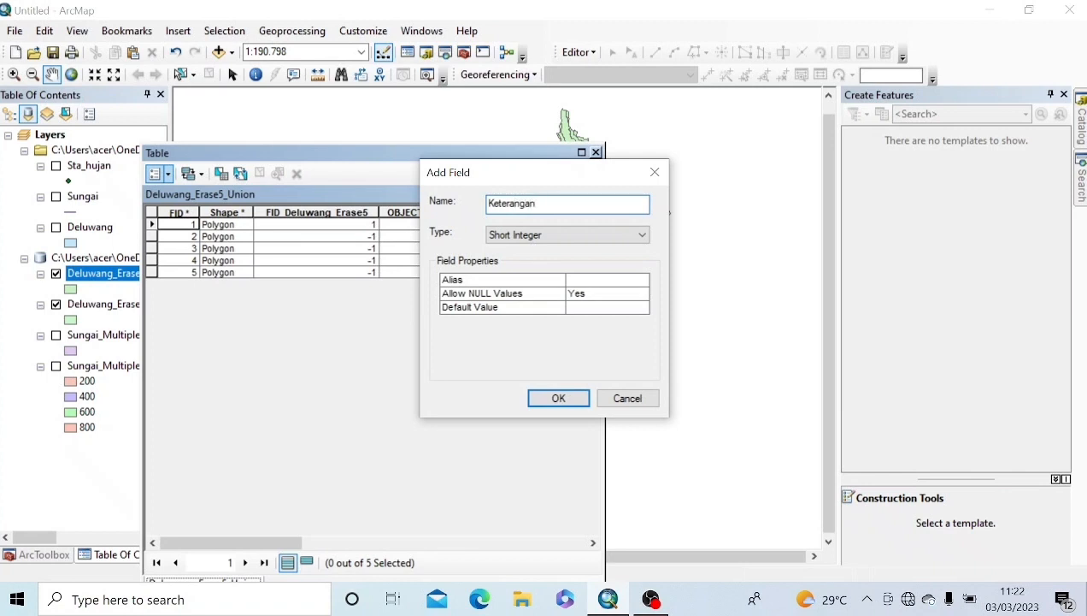
click(642, 234)
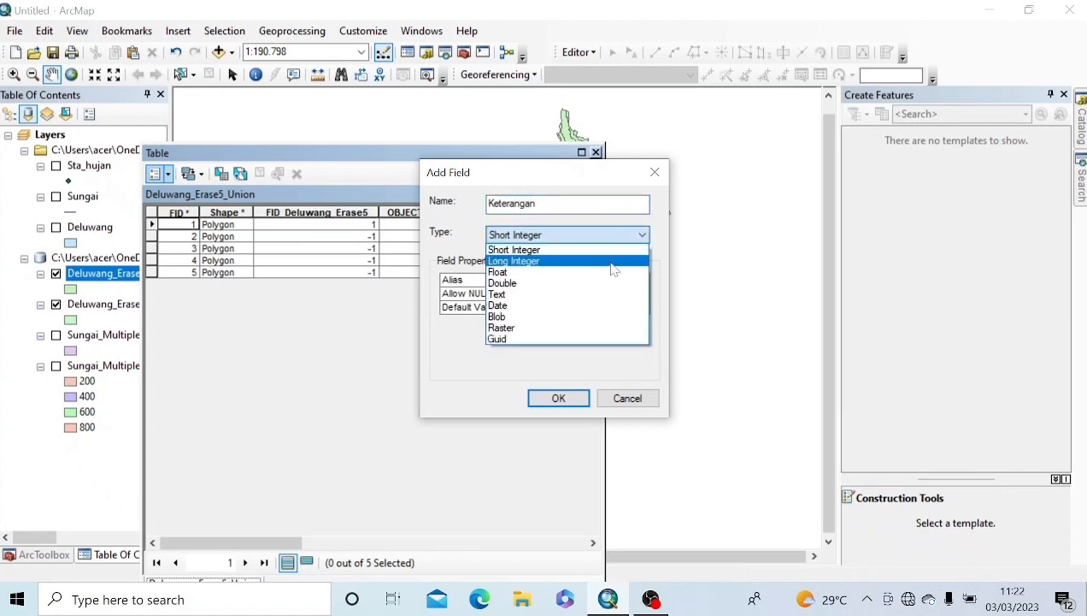
click(522, 294)
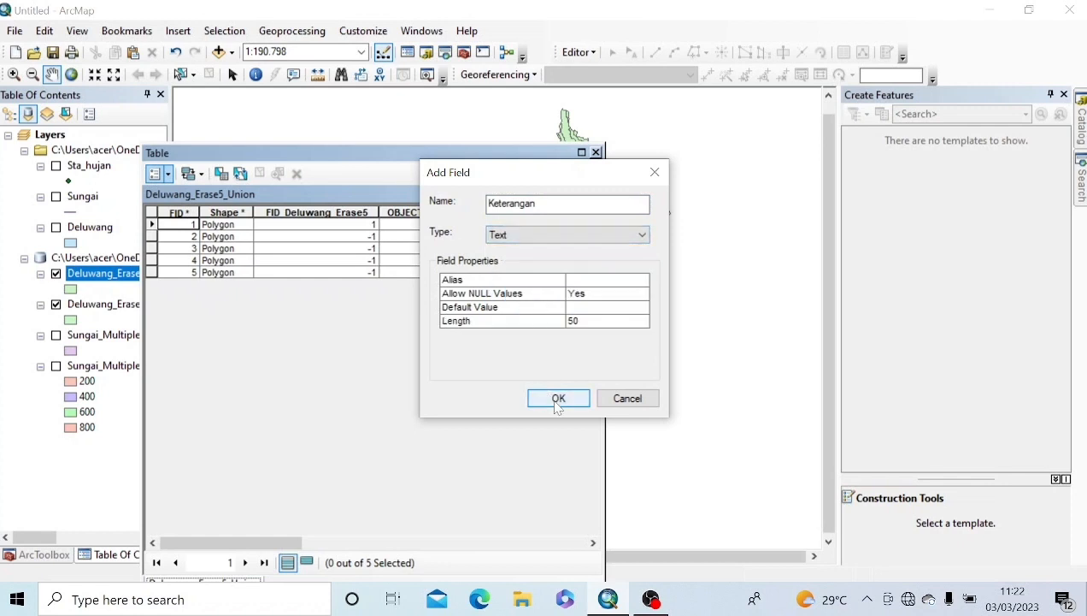
click(557, 399)
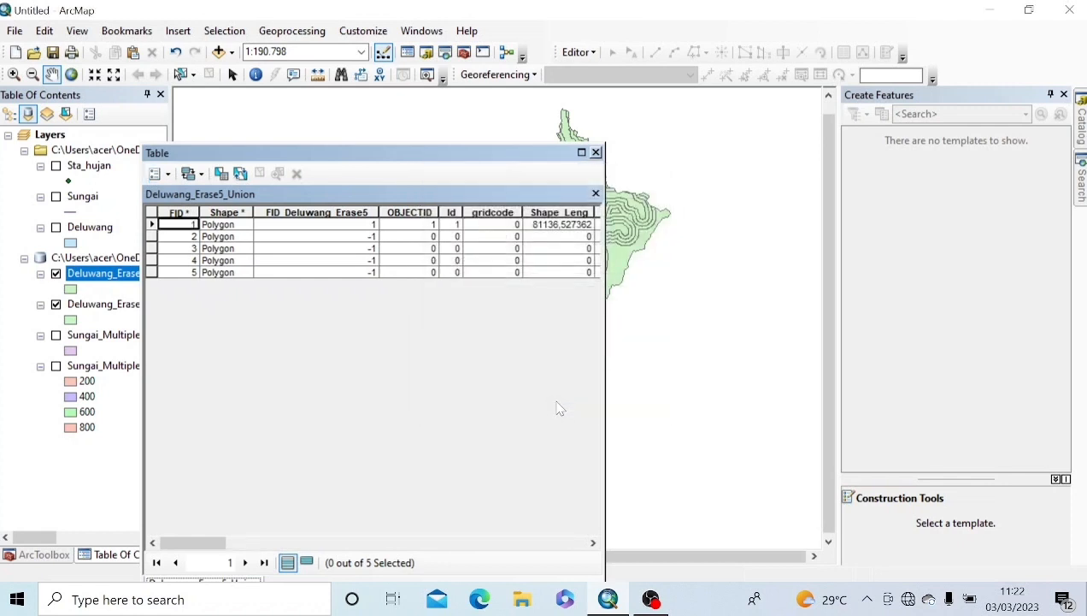
Step: Start editing Deluwang_Erase5_Union and scroll the table to the Keterangan column
right_click(90, 275)
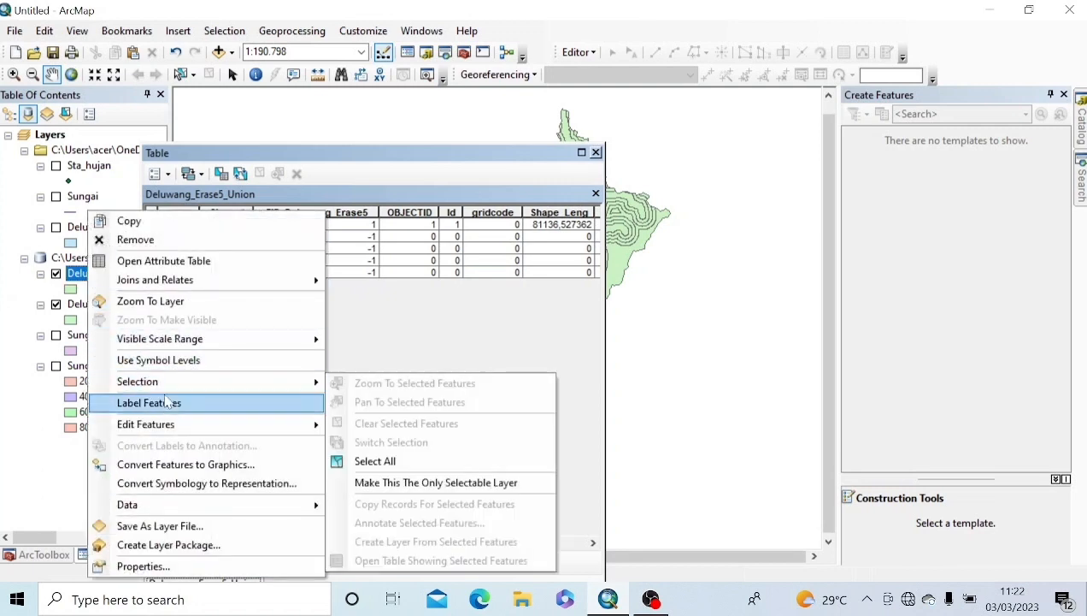
mouse_move(174, 428)
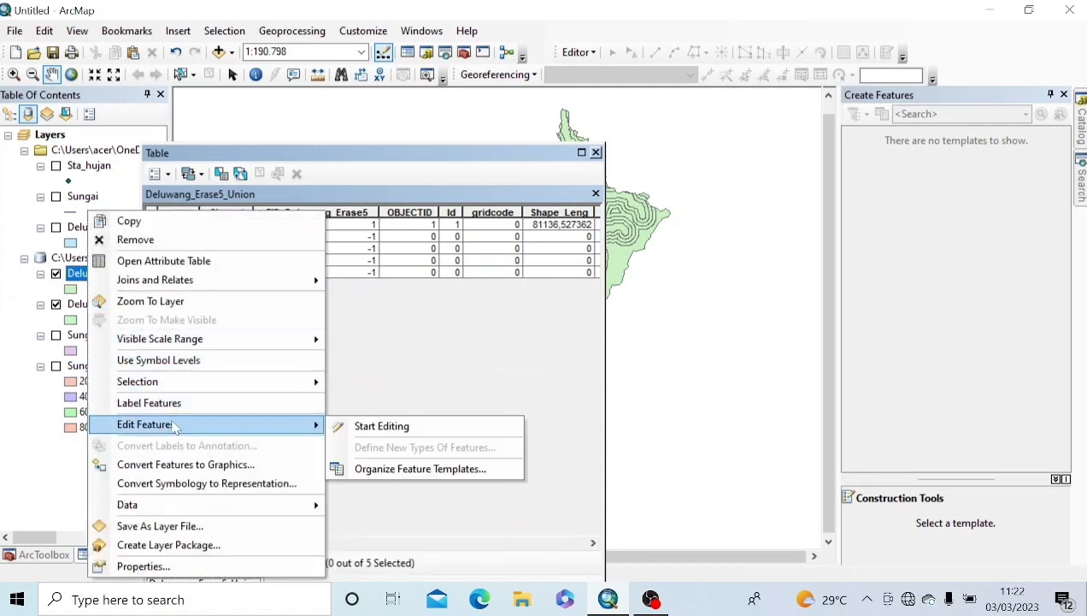
click(398, 428)
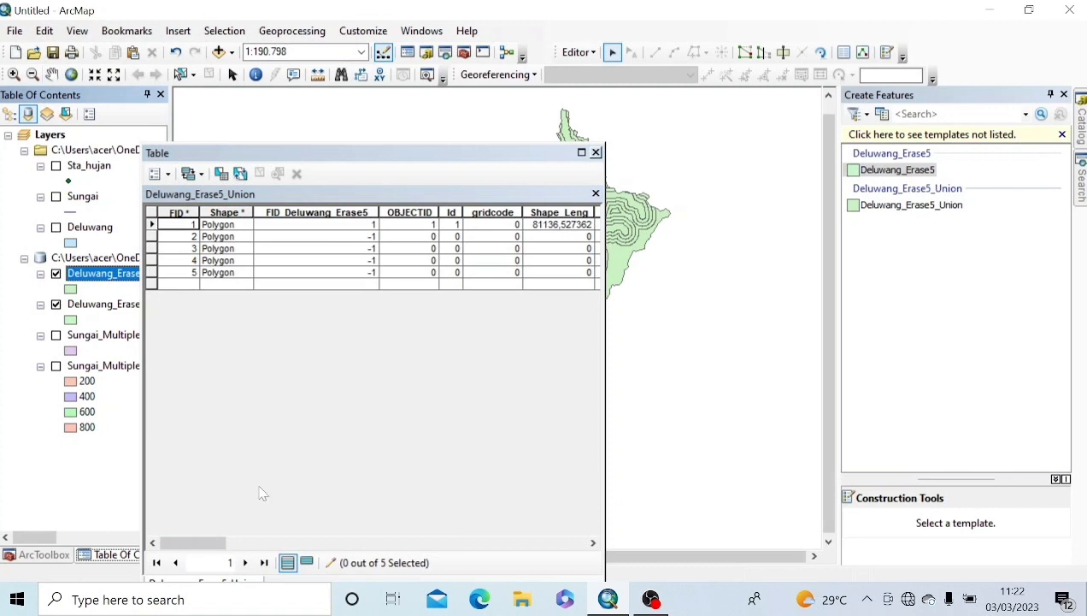
drag(211, 542, 566, 559)
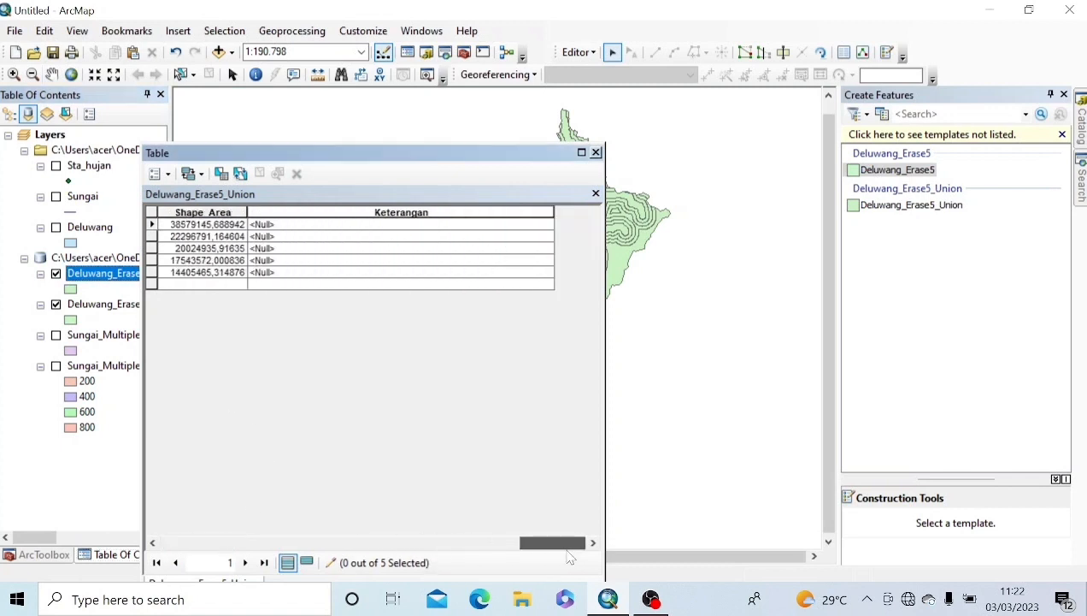
Step: Enter Keterangan values >800, 0-200 m, 200-400 m and 400-600 m in the first four rows
double_click(287, 225)
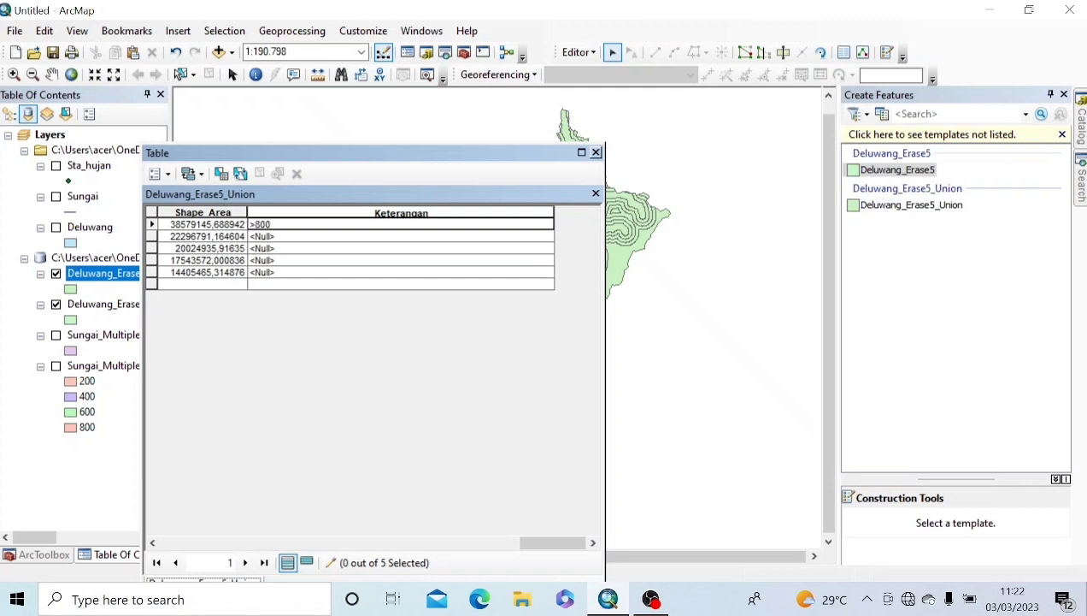
click(288, 237)
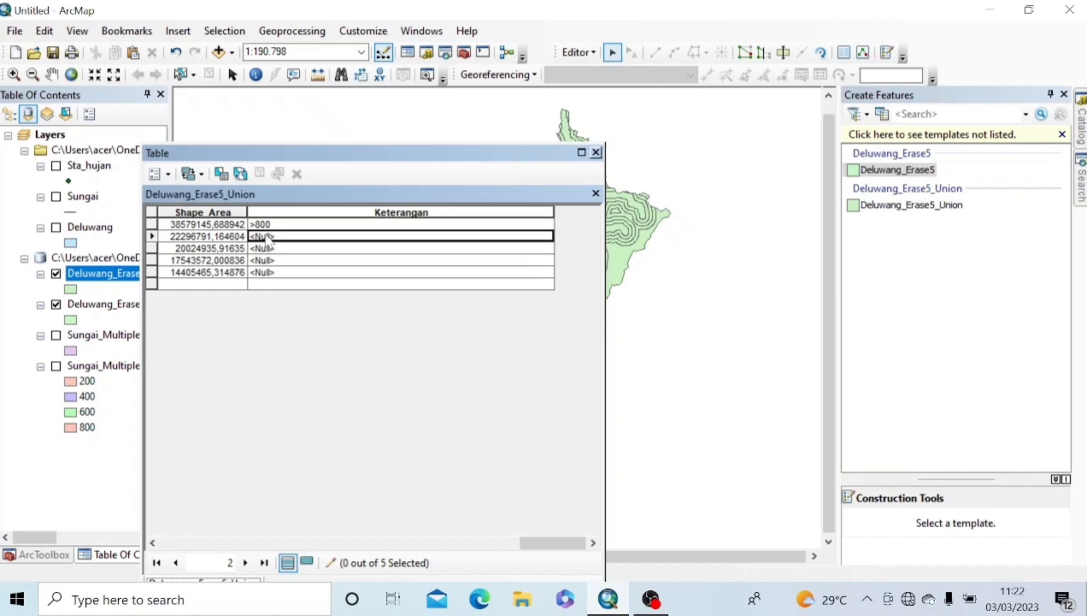
click(266, 236)
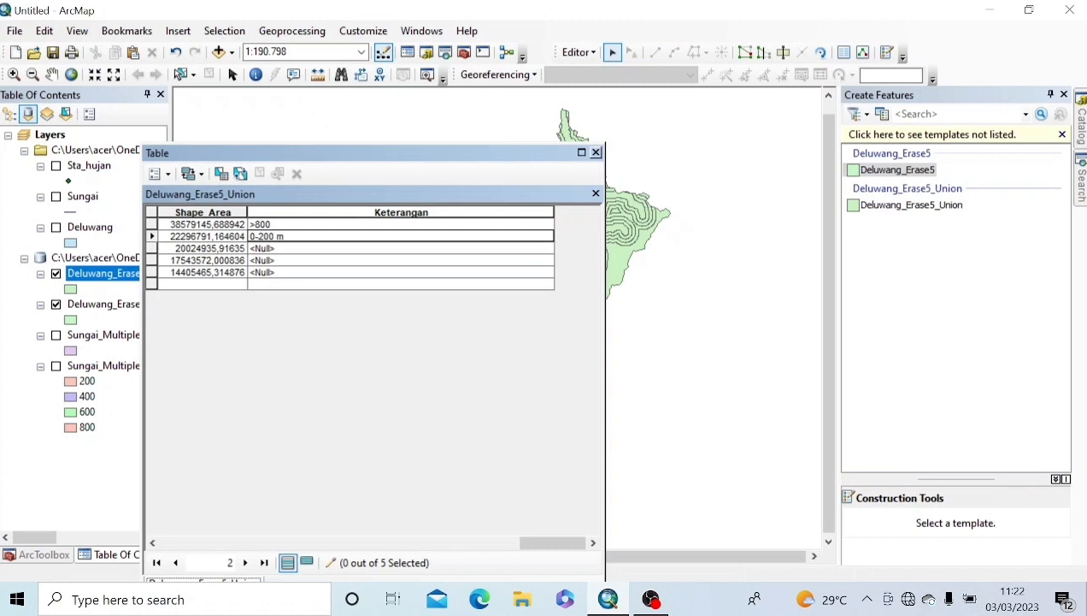
click(267, 248)
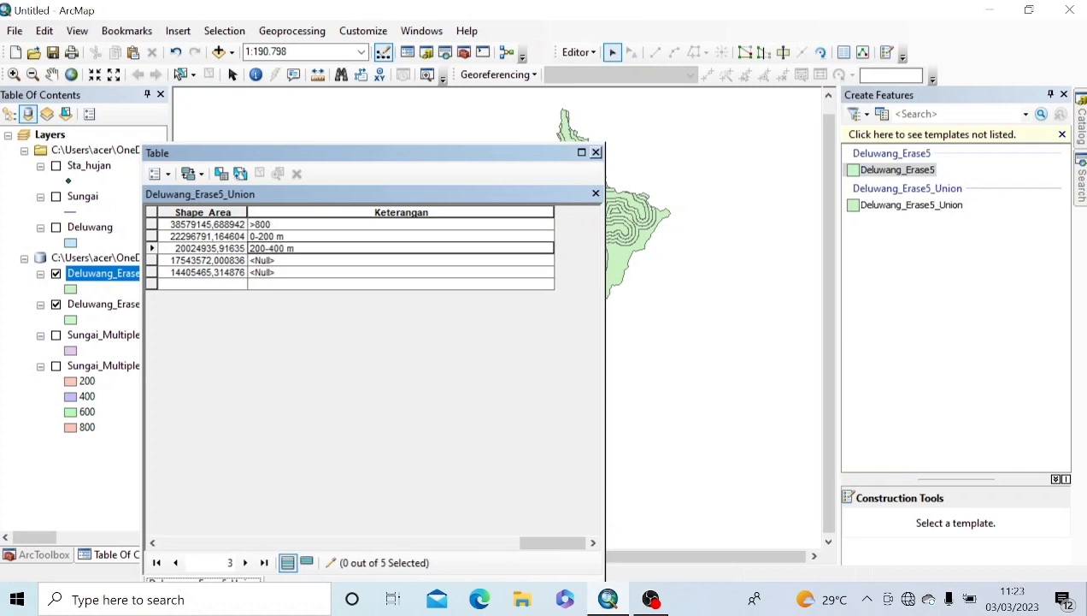
click(268, 260)
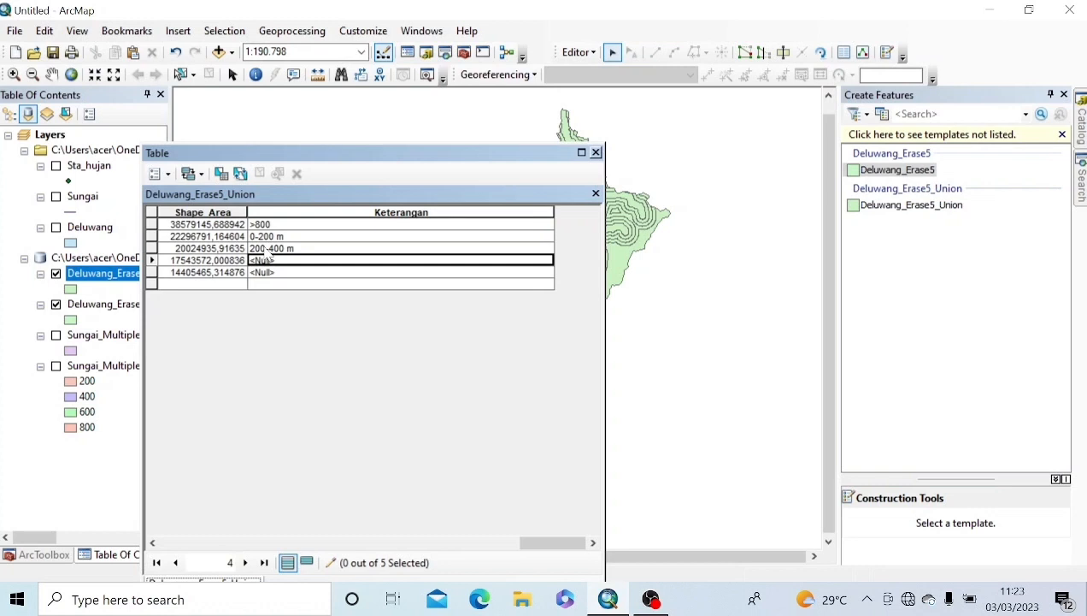
text(400-600 m)
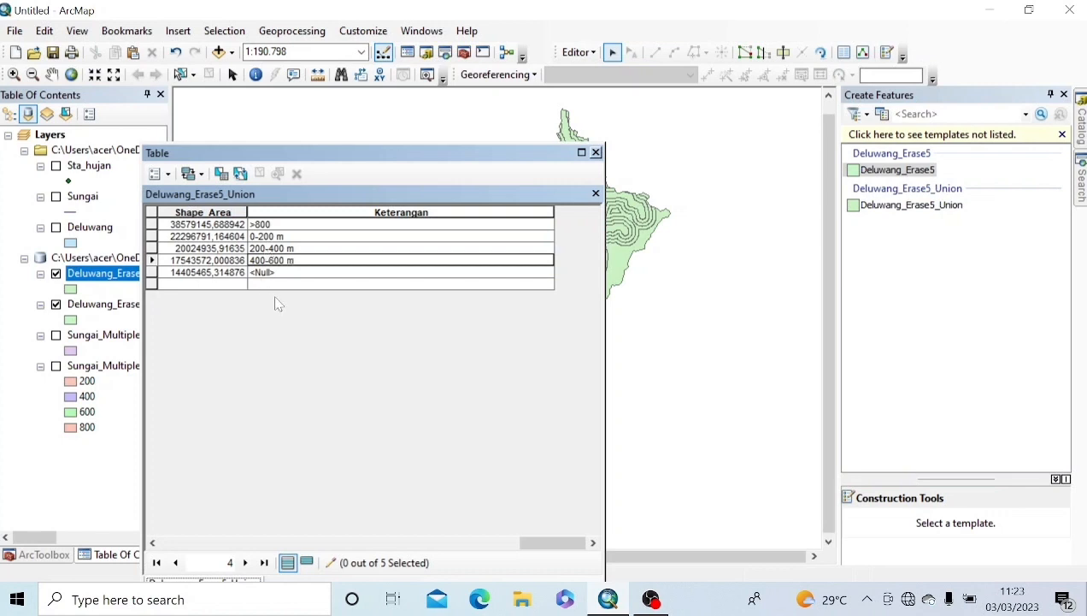
Step: Save the Keterangan edits, stop editing and close the attribute table
click(576, 52)
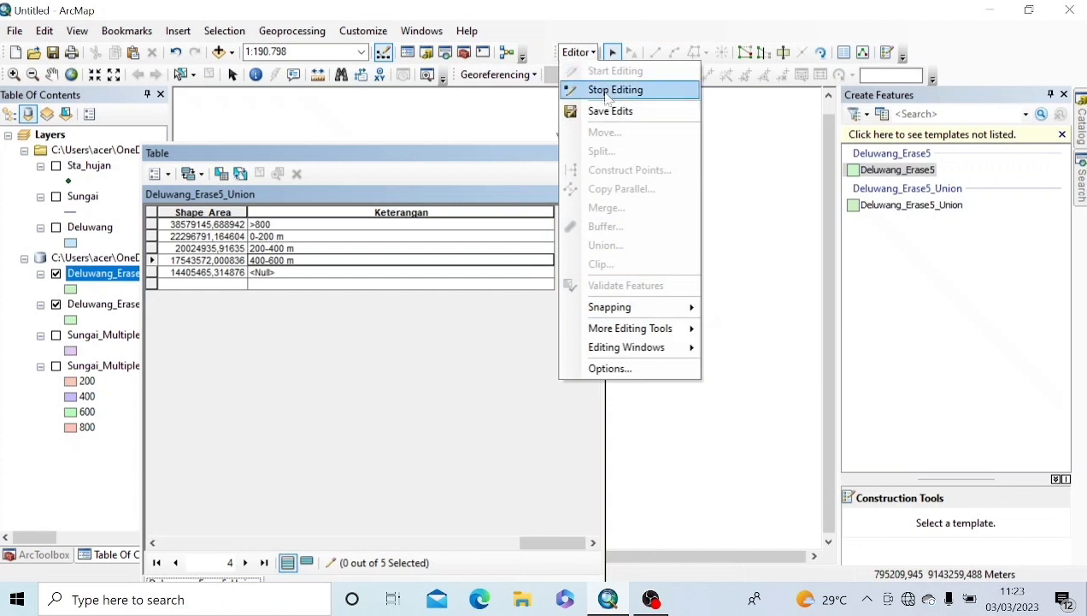
click(604, 112)
click(594, 55)
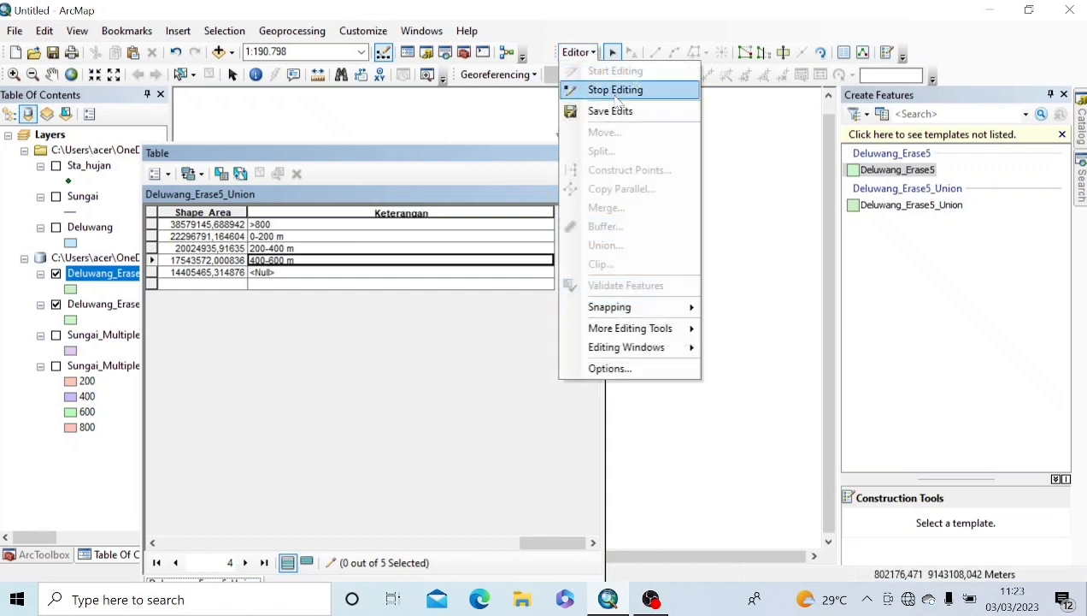
click(609, 88)
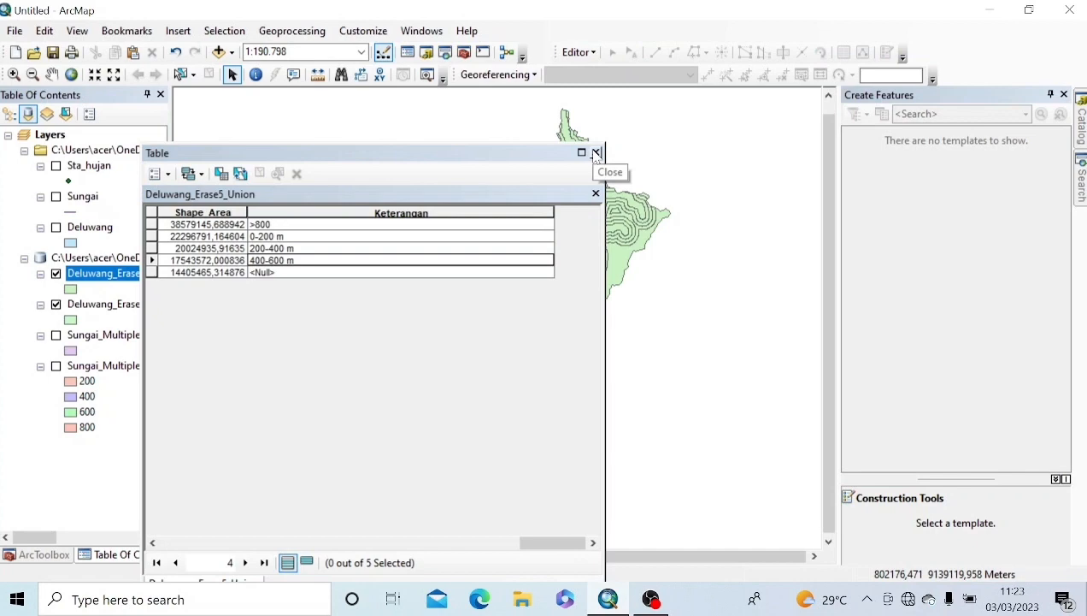
click(597, 153)
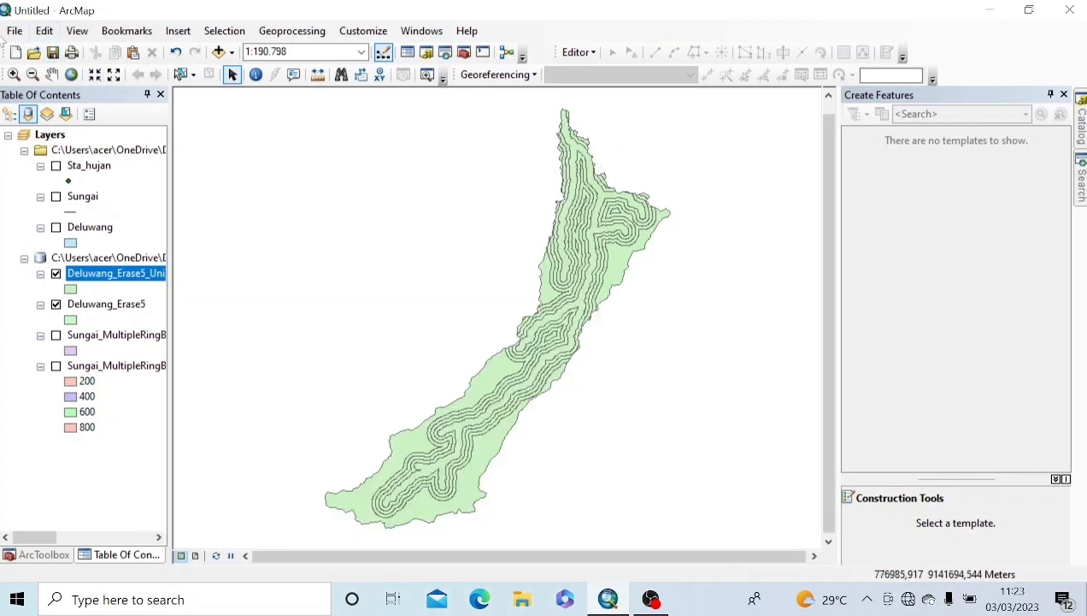
Step: Use Save As to browse to the Documents\aslab geodesi folder
click(12, 31)
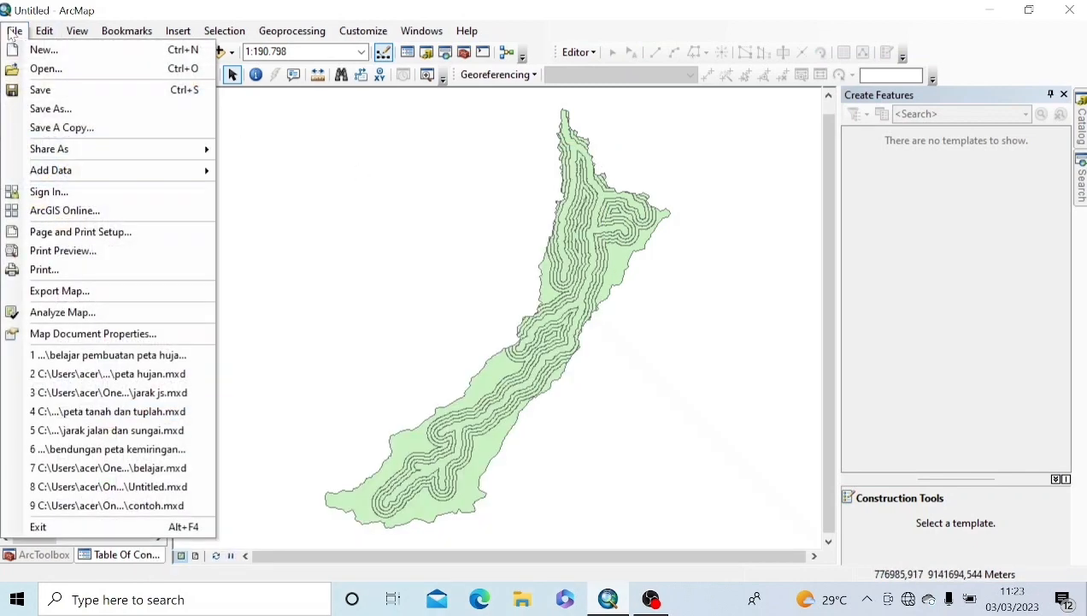
click(75, 109)
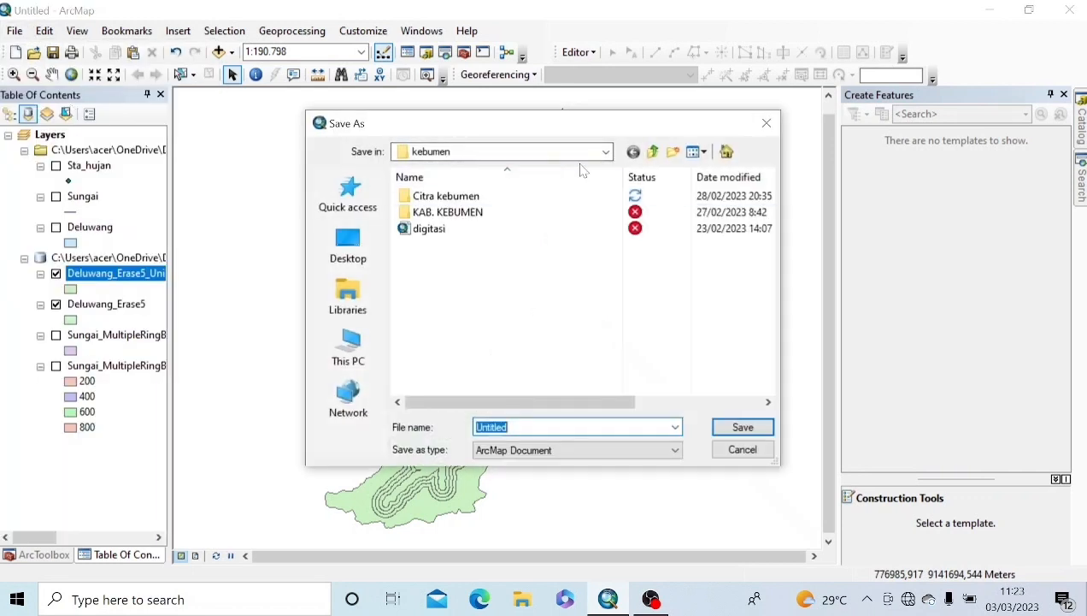
click(348, 295)
click(348, 346)
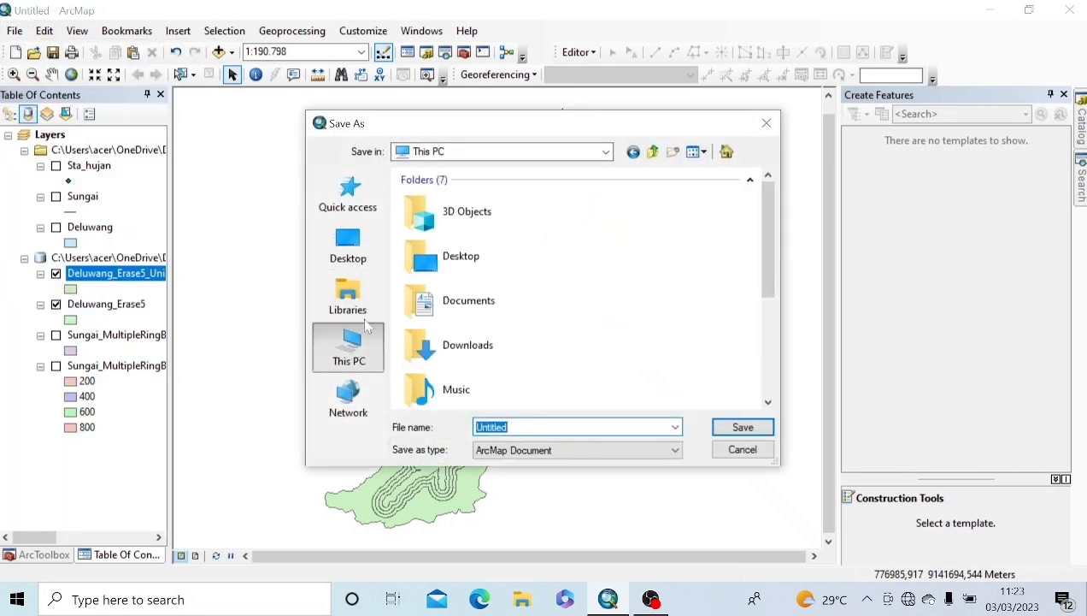
double_click(445, 298)
double_click(455, 277)
double_click(470, 197)
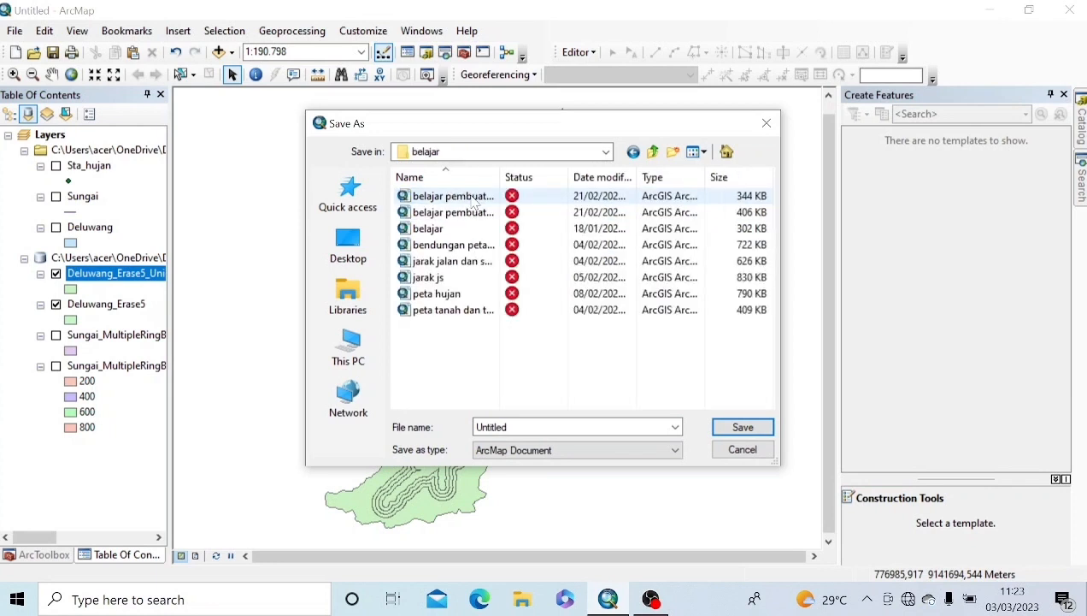
click(655, 152)
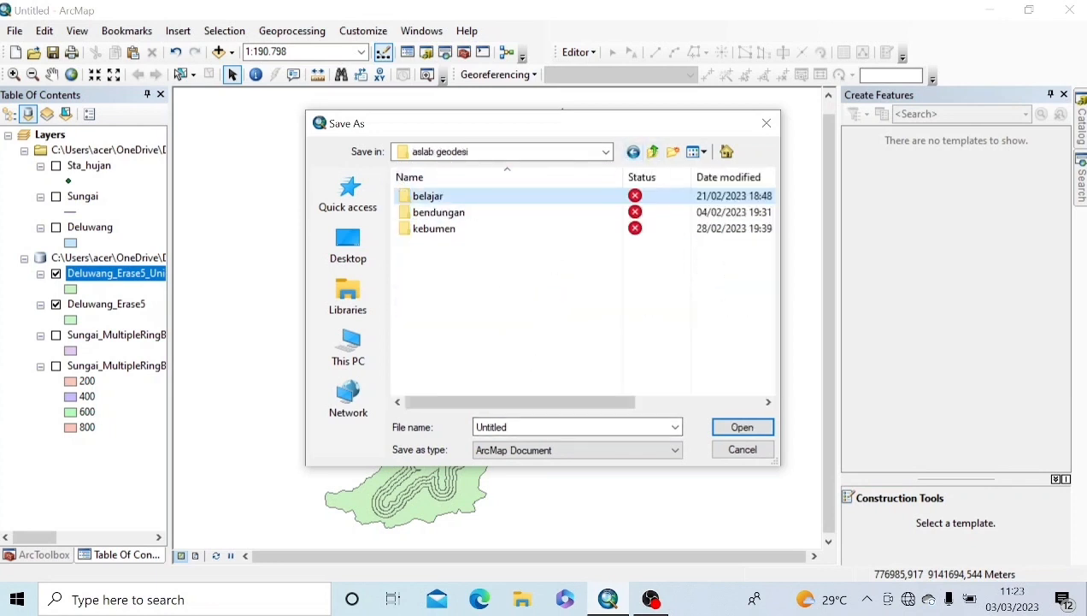
Step: Create a tugas folder there and save the map as 'peta jarak jalan'
right_click(492, 264)
mouse_move(605, 544)
click(734, 344)
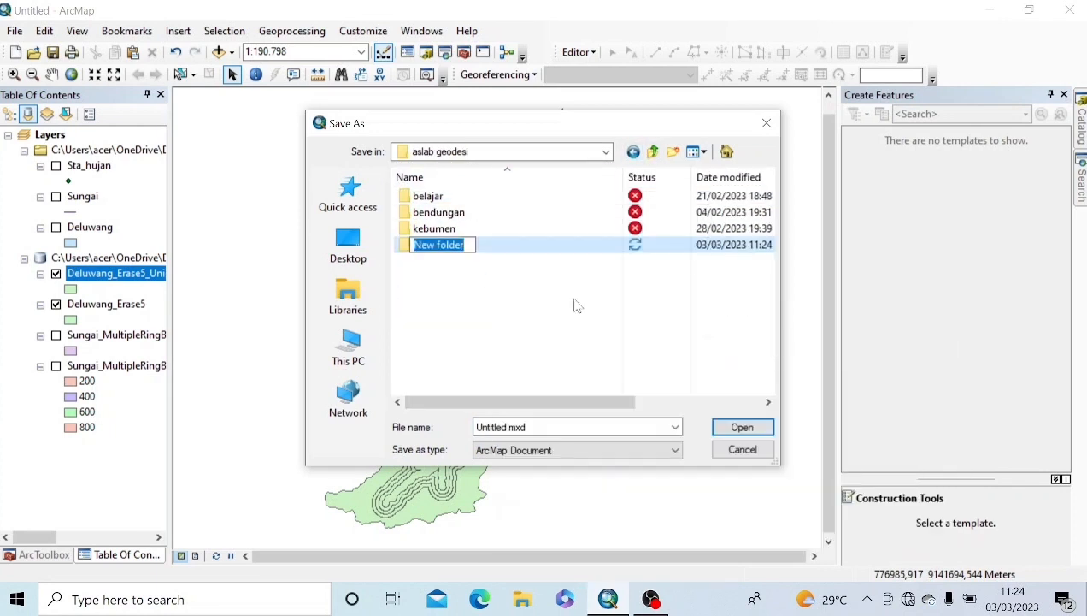
text(tugas)
key(Return)
double_click(505, 246)
double_click(513, 427)
text(peta)
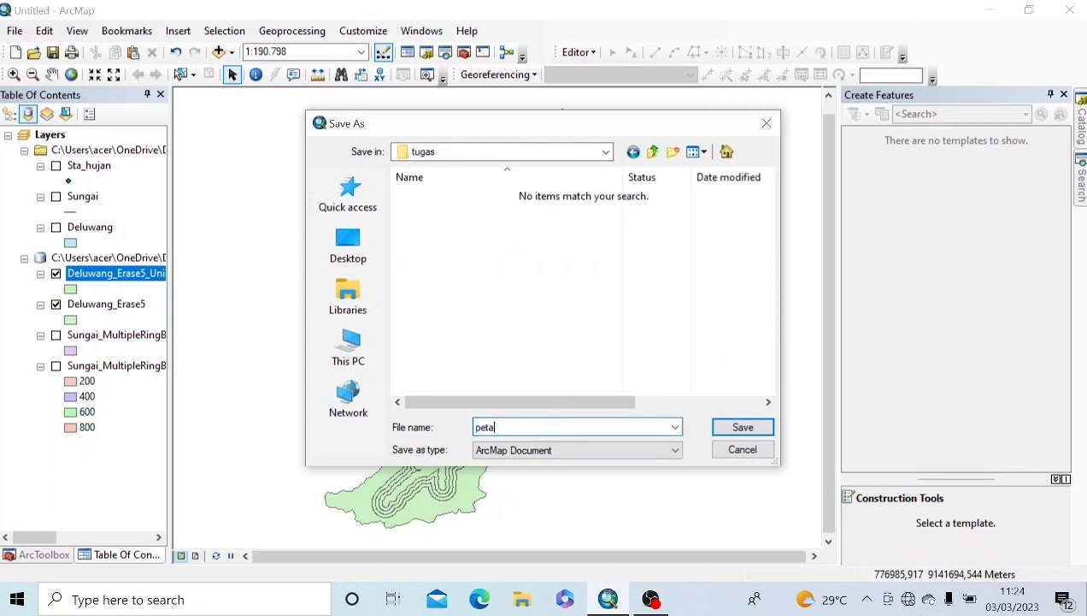
text( jarak jalan)
click(743, 427)
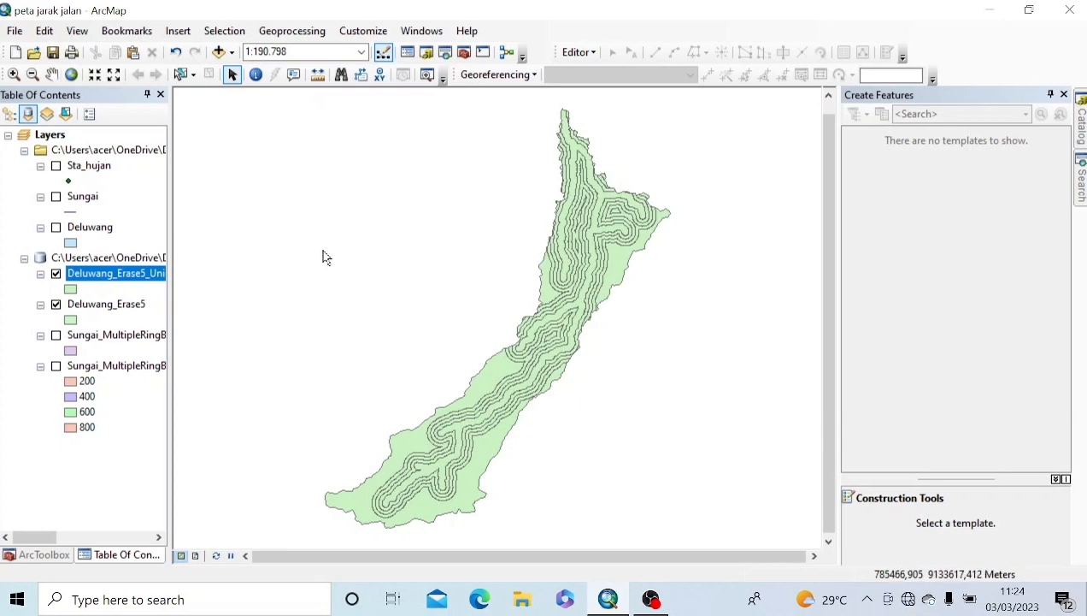
Step: Start a new blank map and add the Deluwang watershed shapefile
click(15, 53)
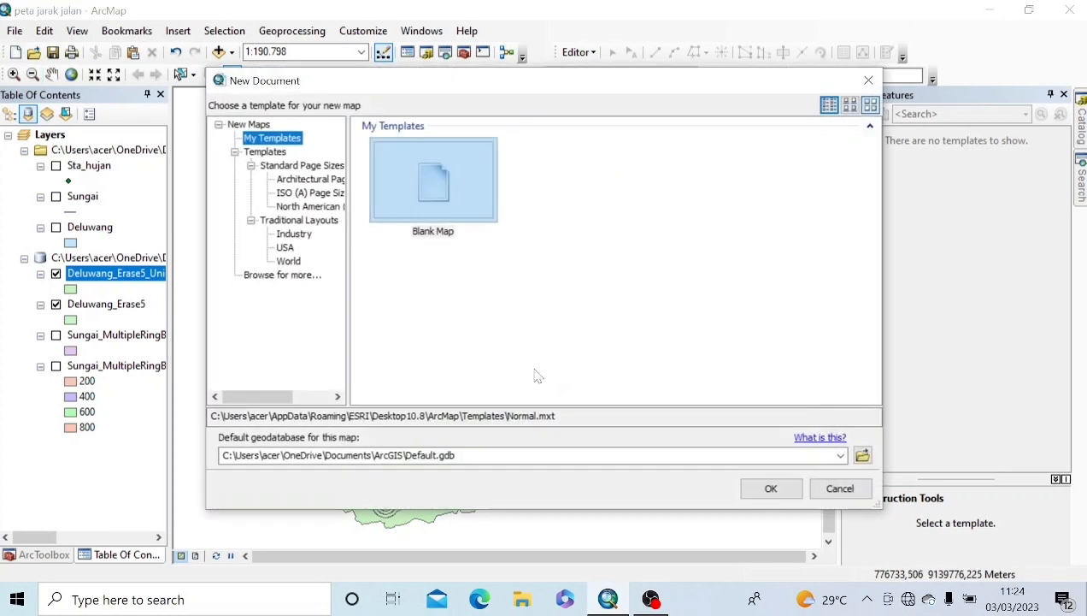
click(767, 487)
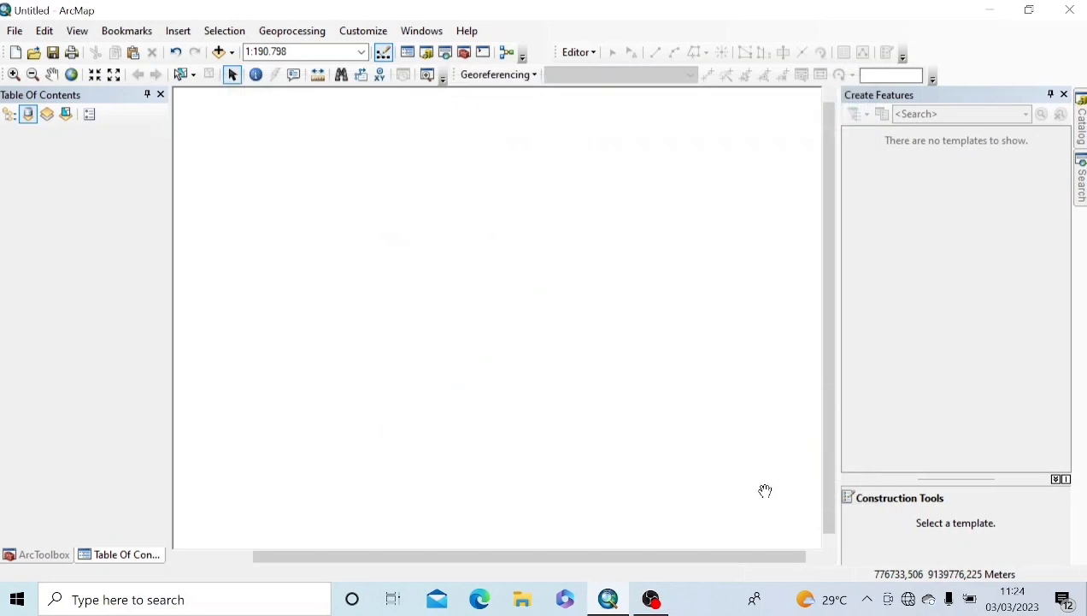
click(232, 55)
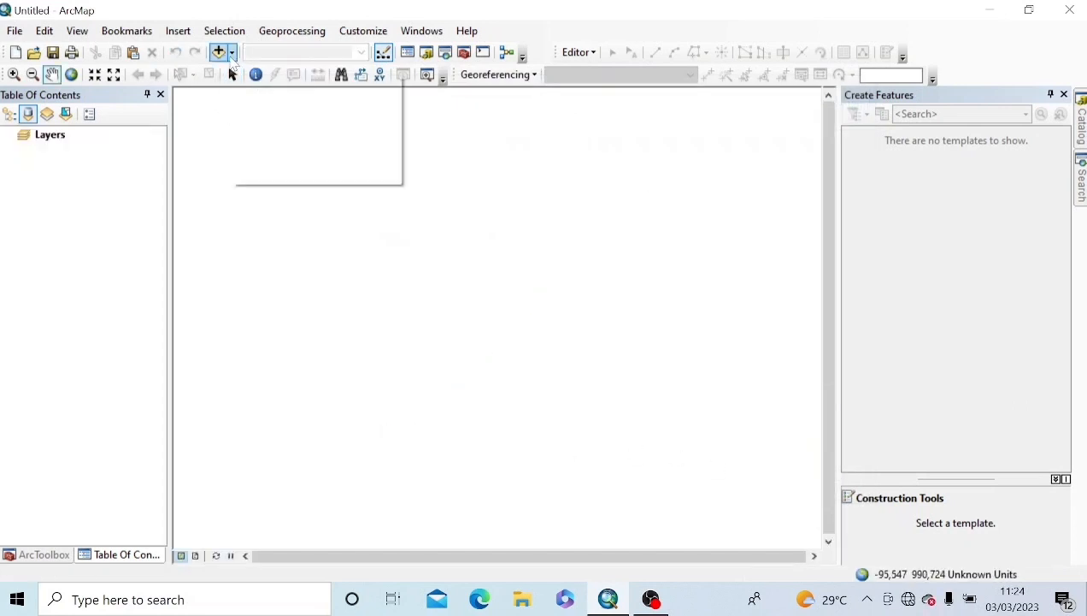
click(237, 72)
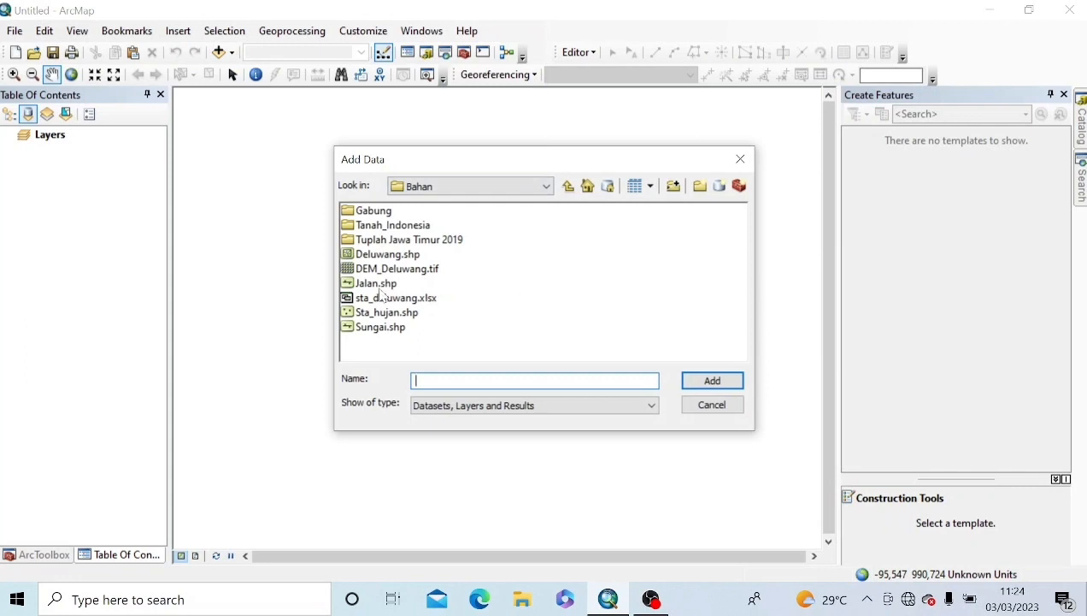
click(384, 255)
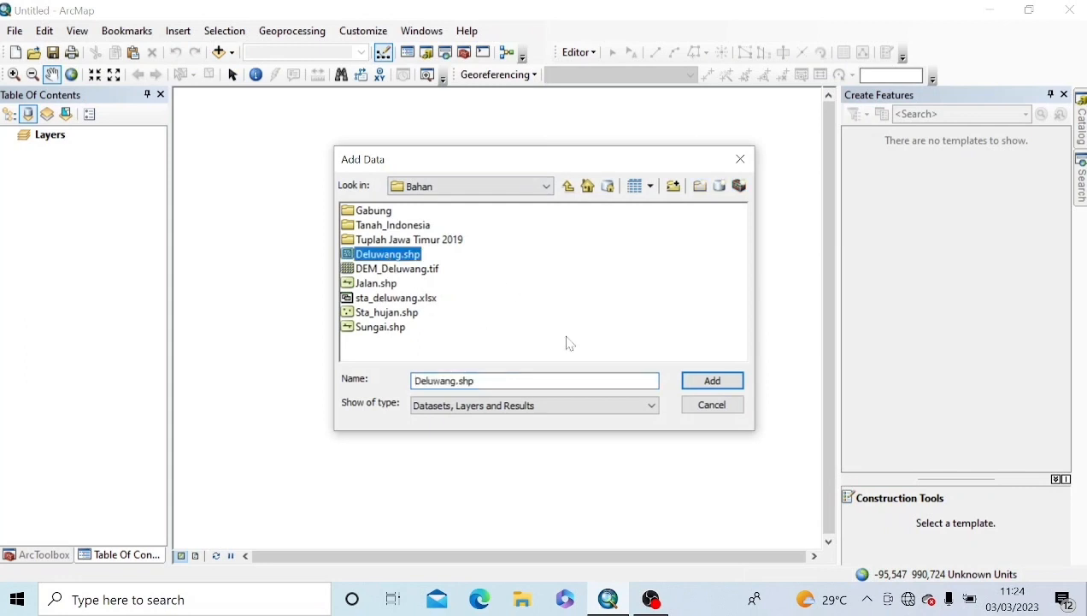
click(710, 381)
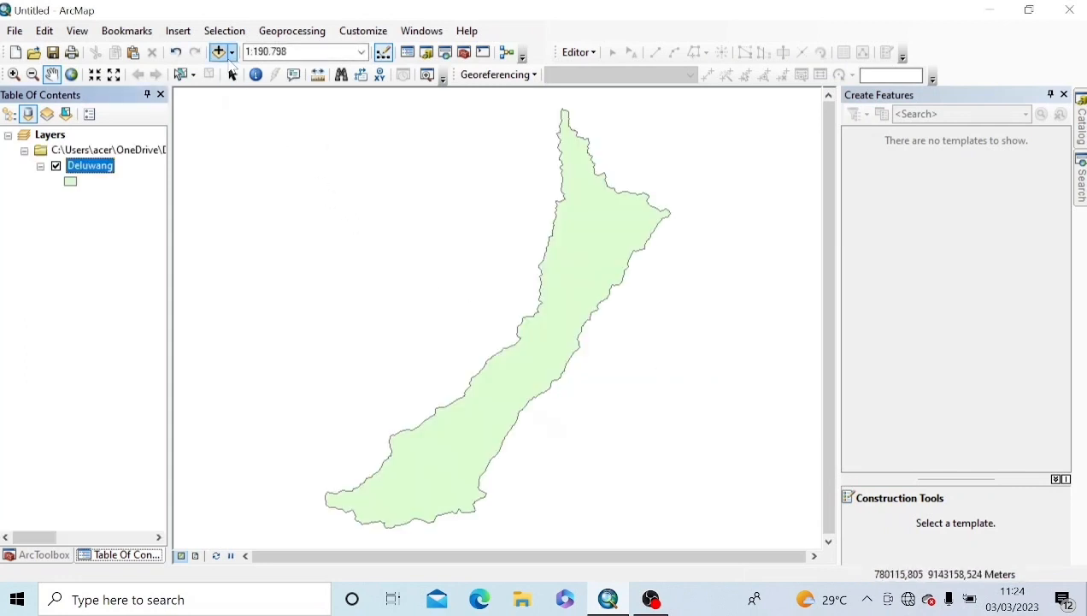
Step: Add the Jalan roads shapefile to the map
click(230, 52)
click(260, 72)
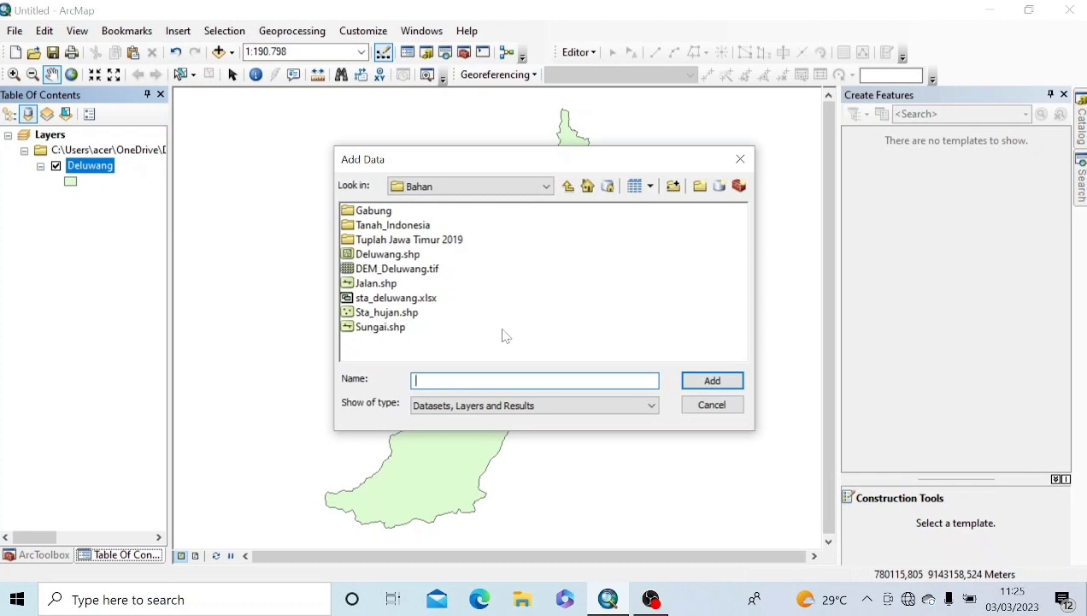
click(742, 159)
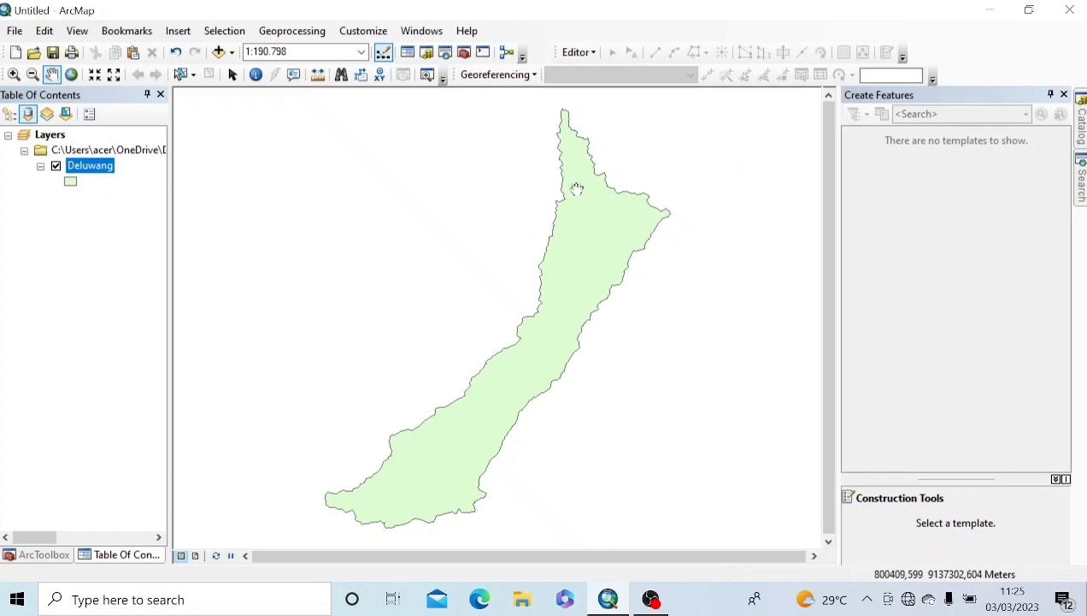
click(219, 52)
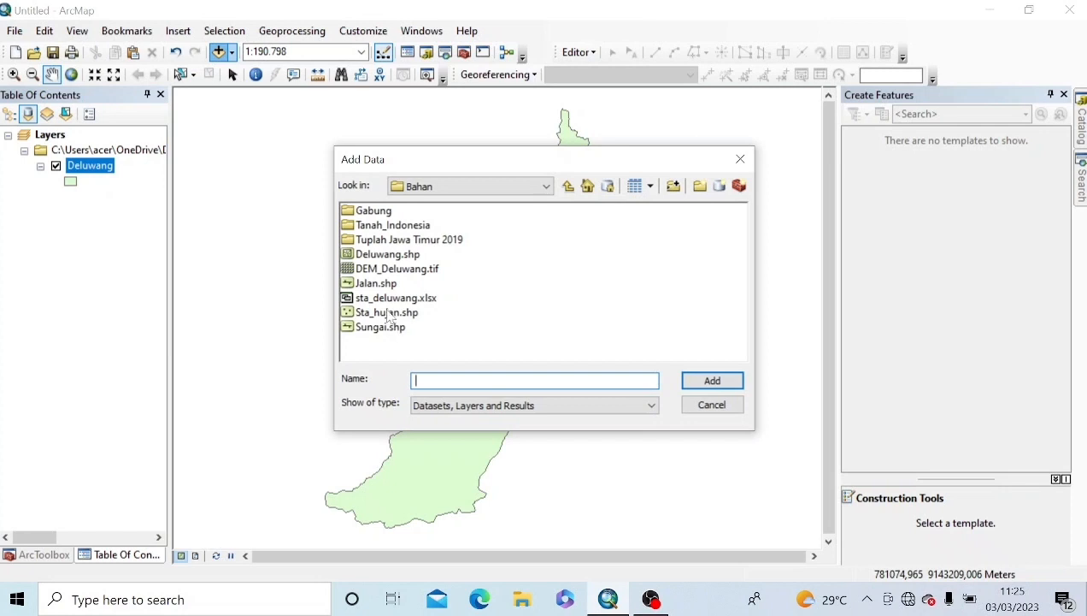
click(377, 284)
click(688, 381)
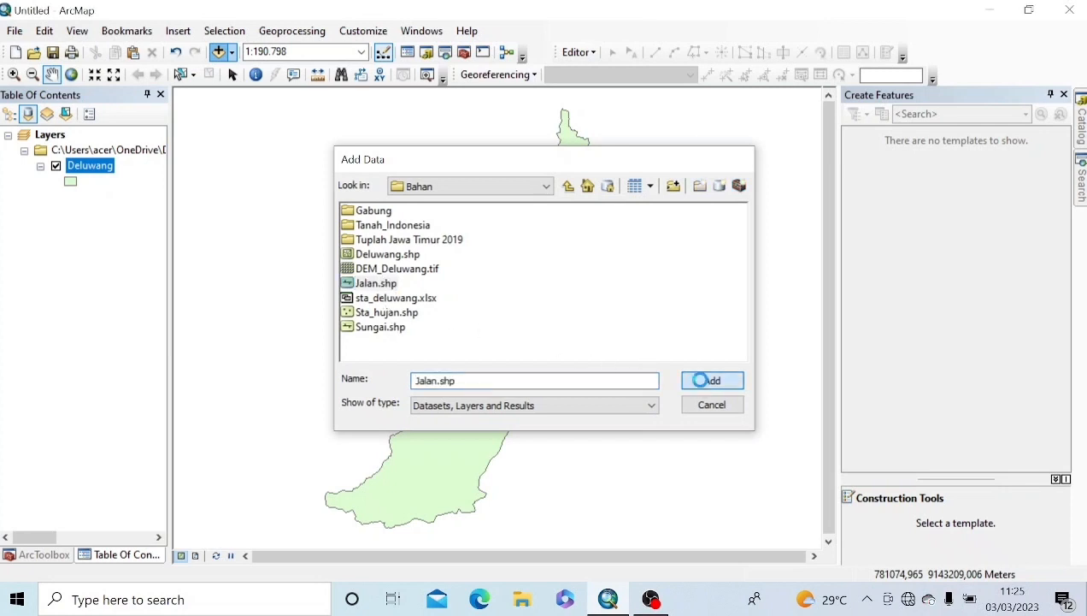
Step: Add the Sta_hujan rain station shapefile to the map
click(231, 53)
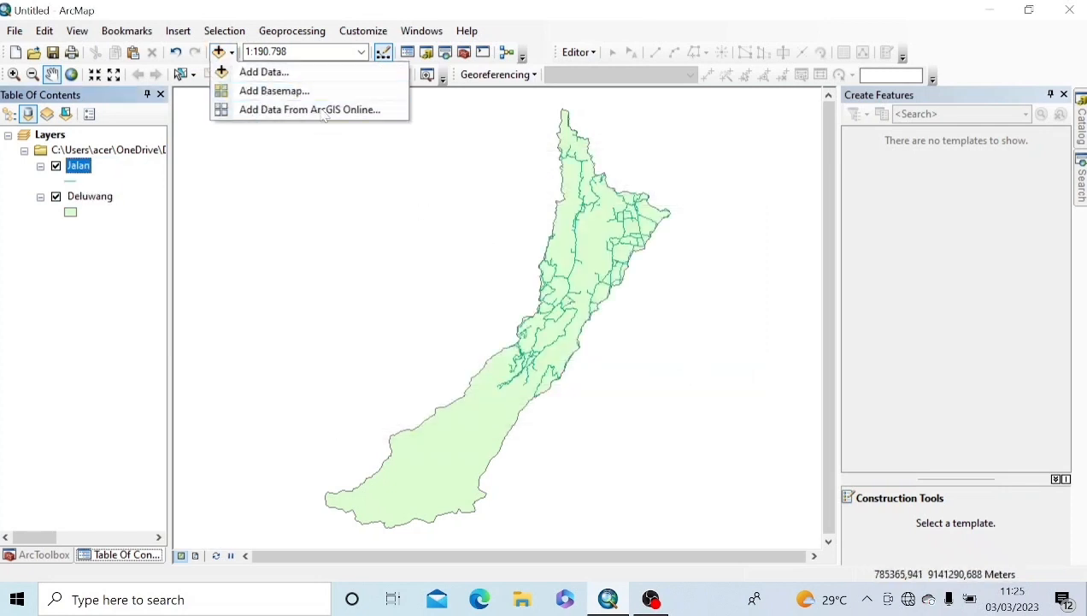
click(261, 72)
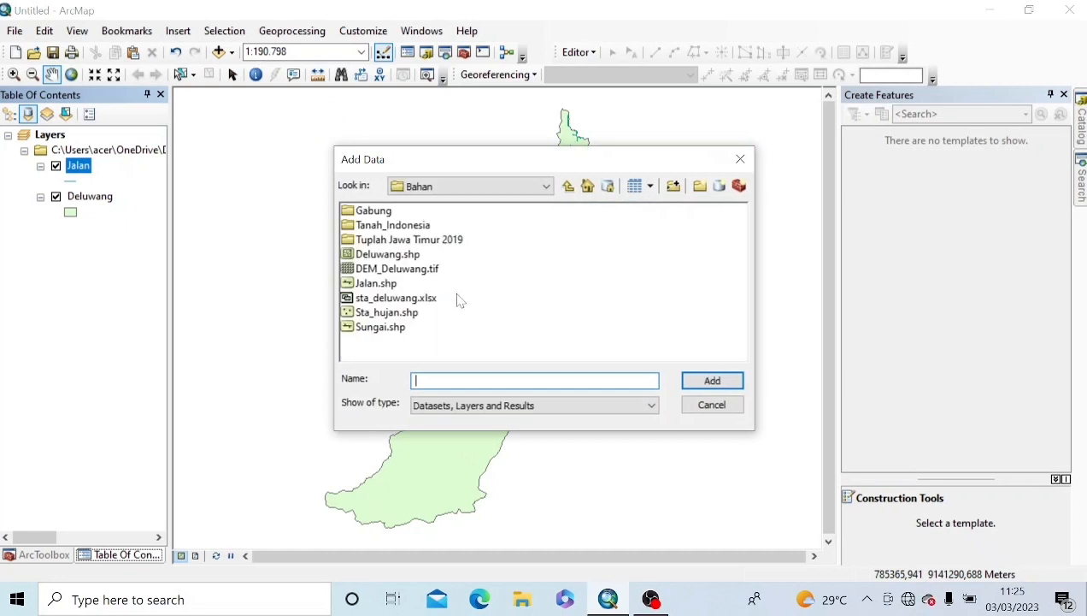
click(408, 314)
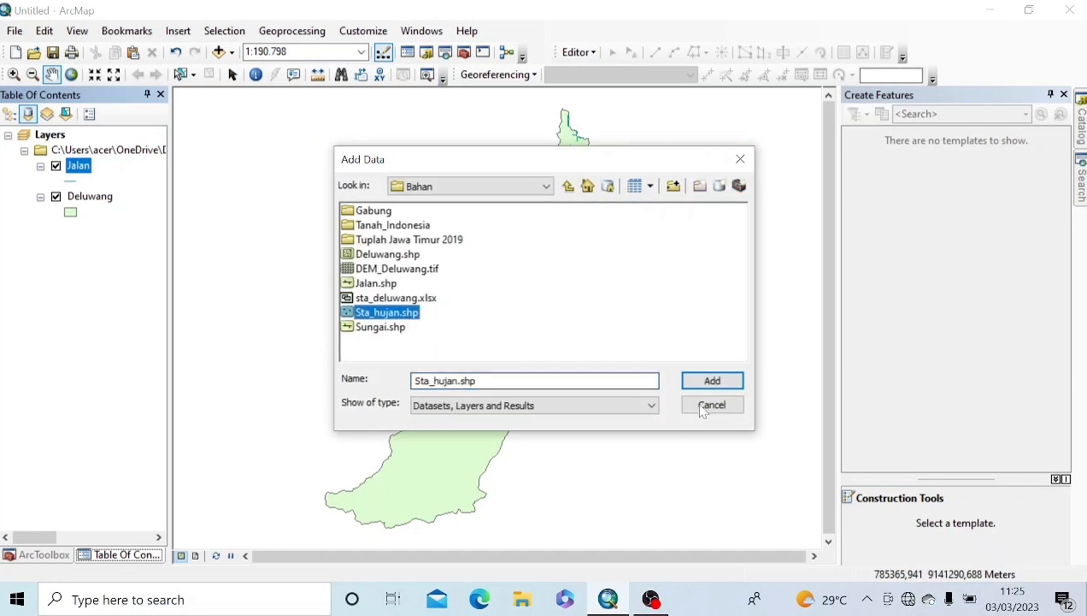
click(714, 380)
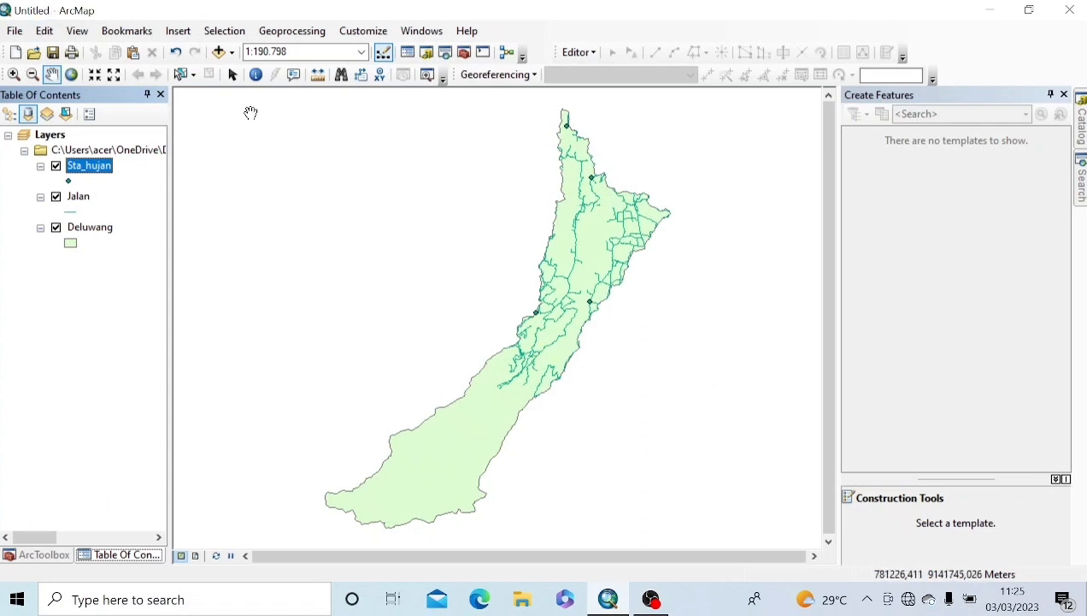
Step: Search for and open the Multiple Ring Buffer tool
click(1081, 179)
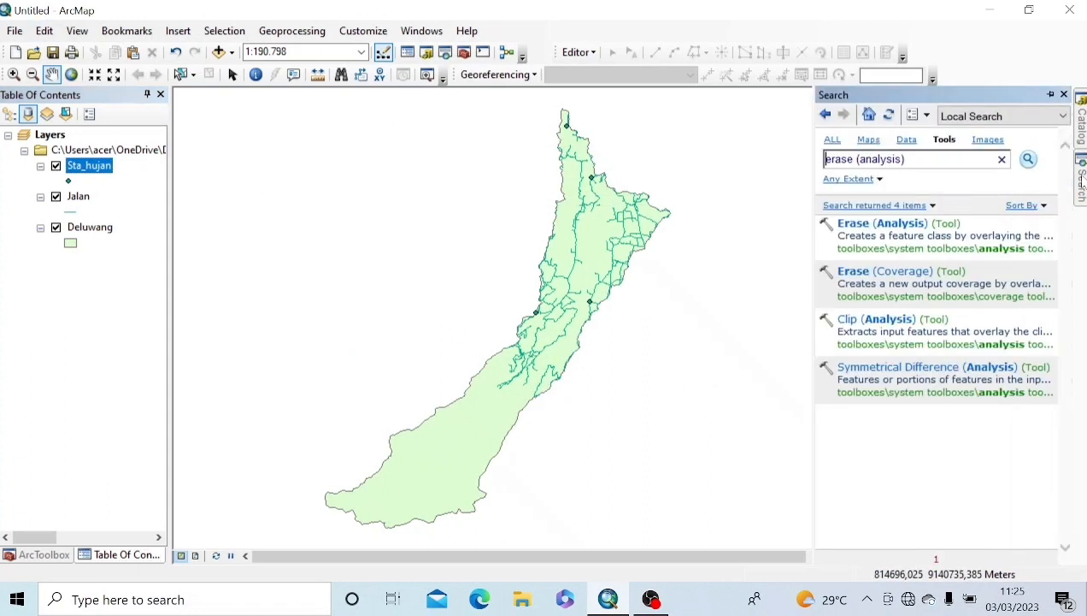
drag(909, 160, 771, 178)
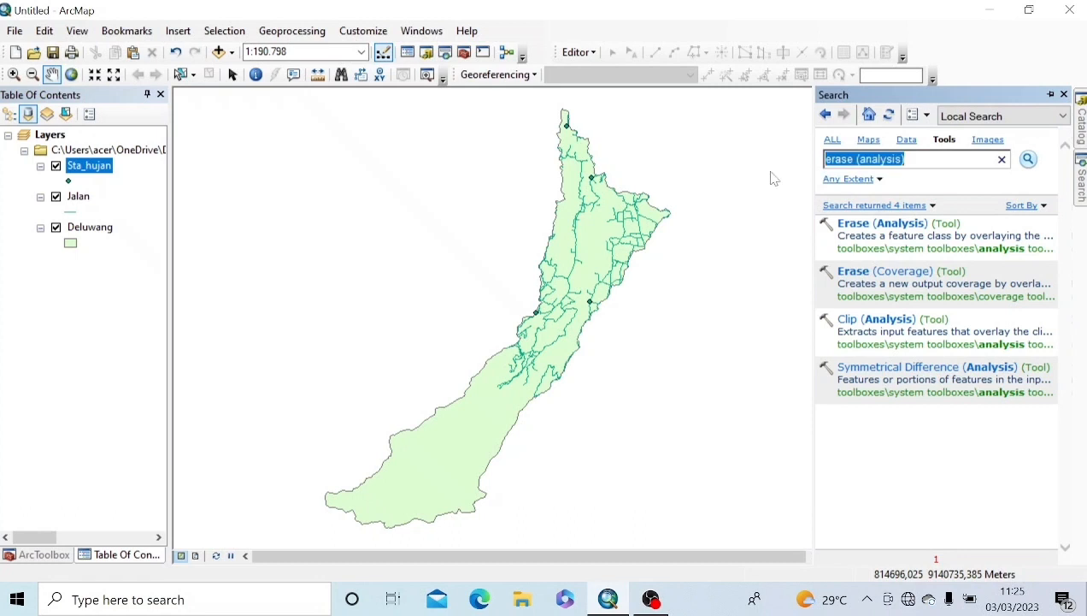
text(mul)
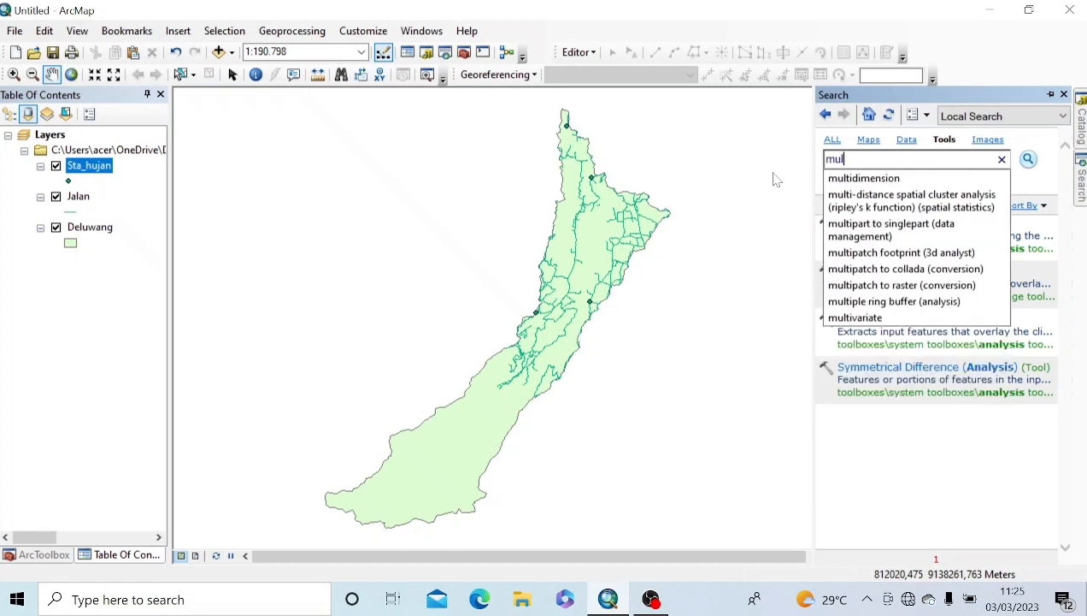
text(p)
text(tipl)
key(Down)
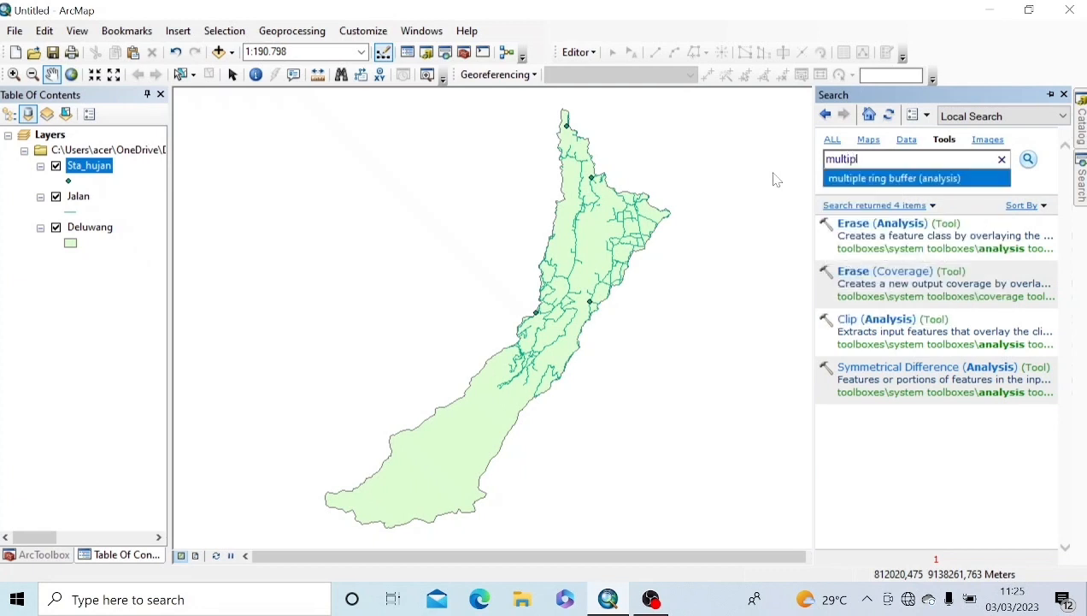
key(Return)
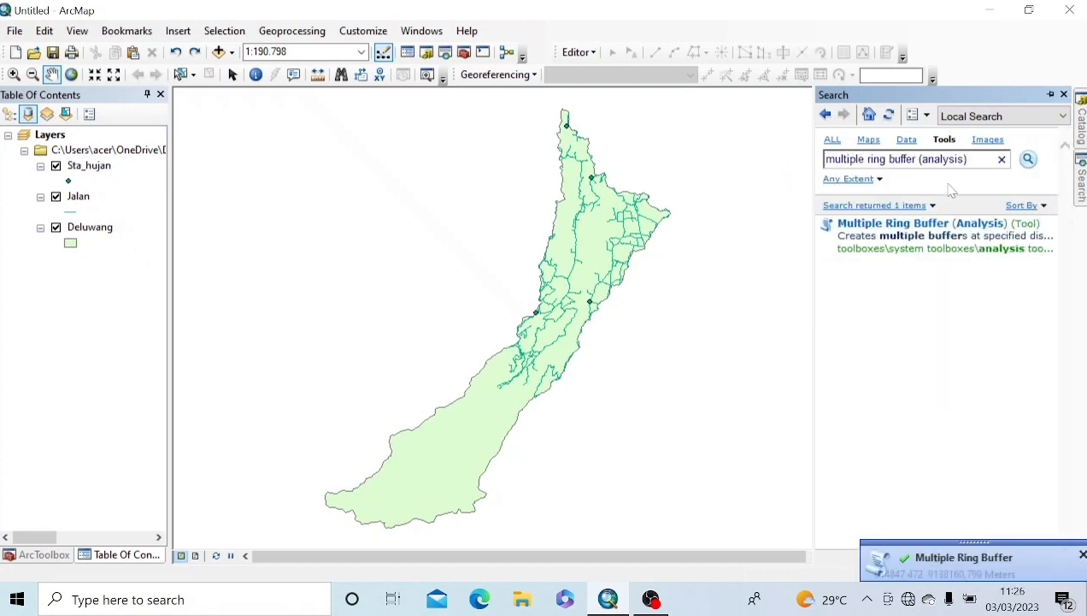
click(909, 224)
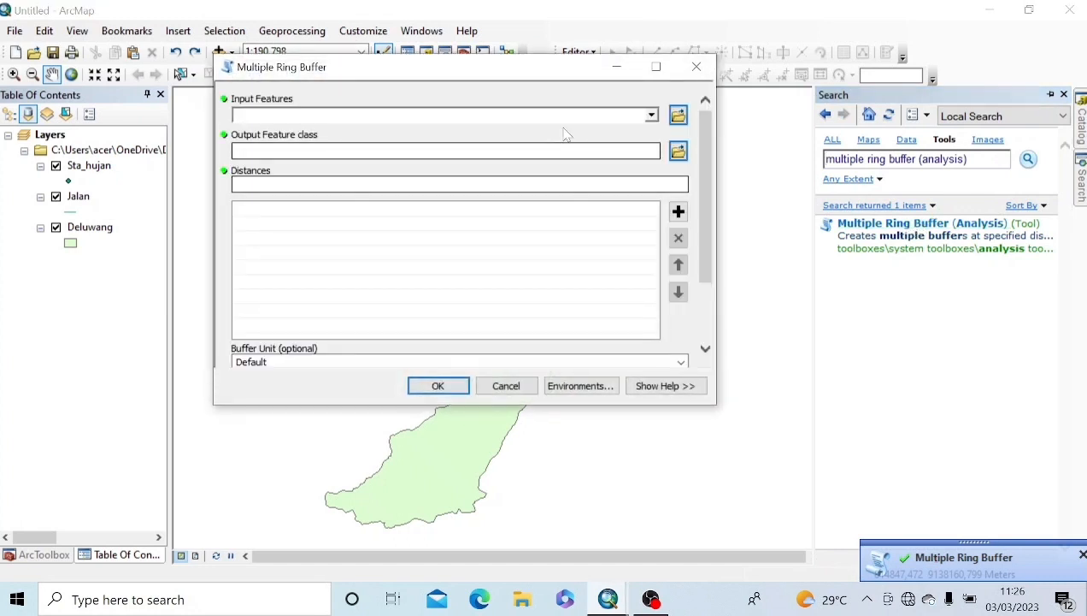
Step: Buffer the Jalan roads into rings at 1000, 2000, 3000 and 4000 meters
click(652, 116)
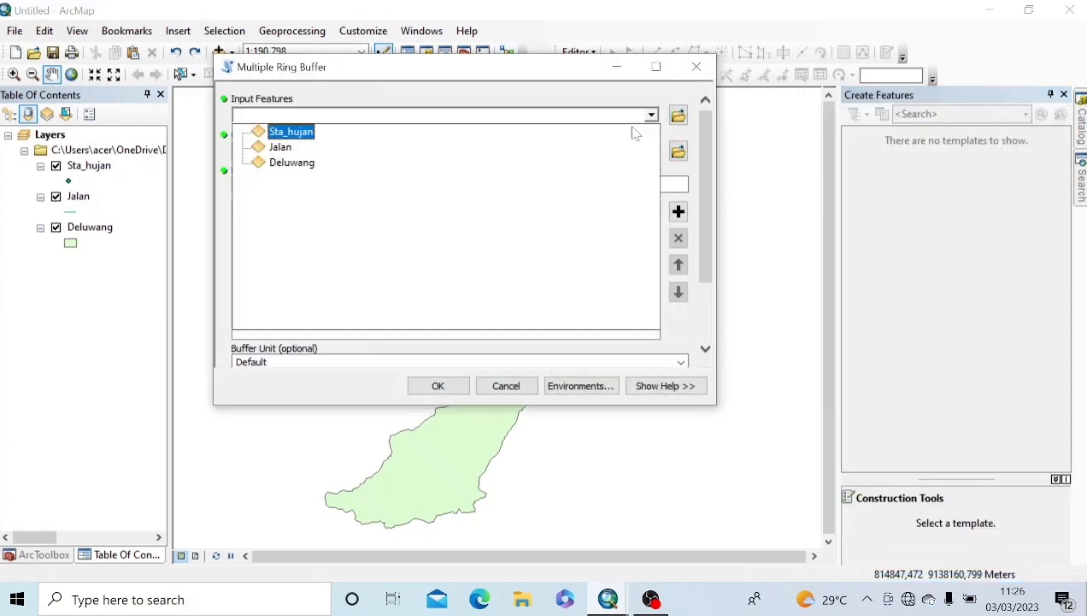
click(280, 147)
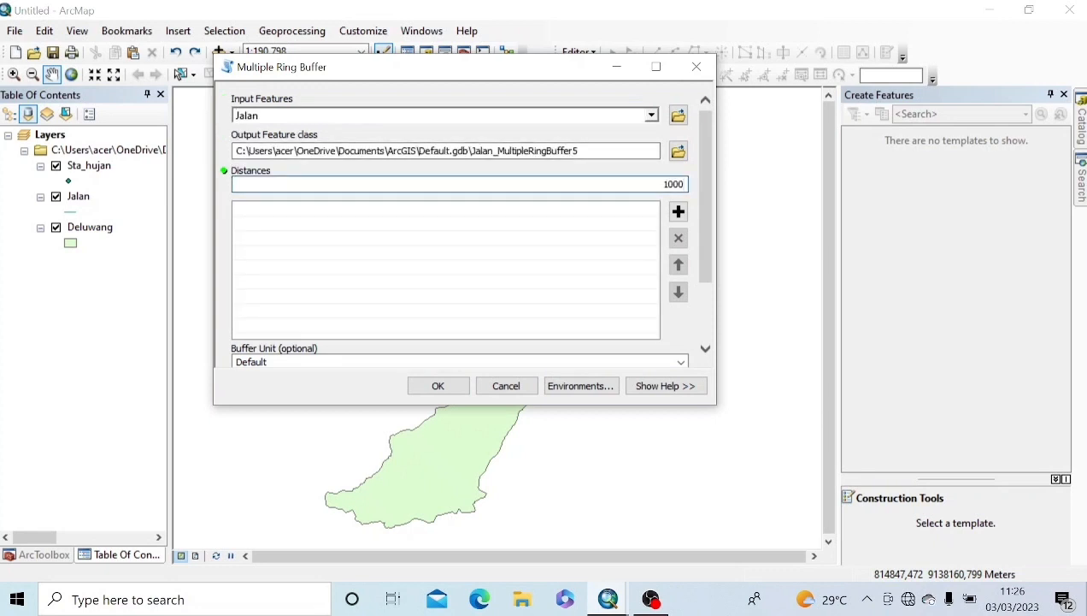
text(1000)
click(678, 211)
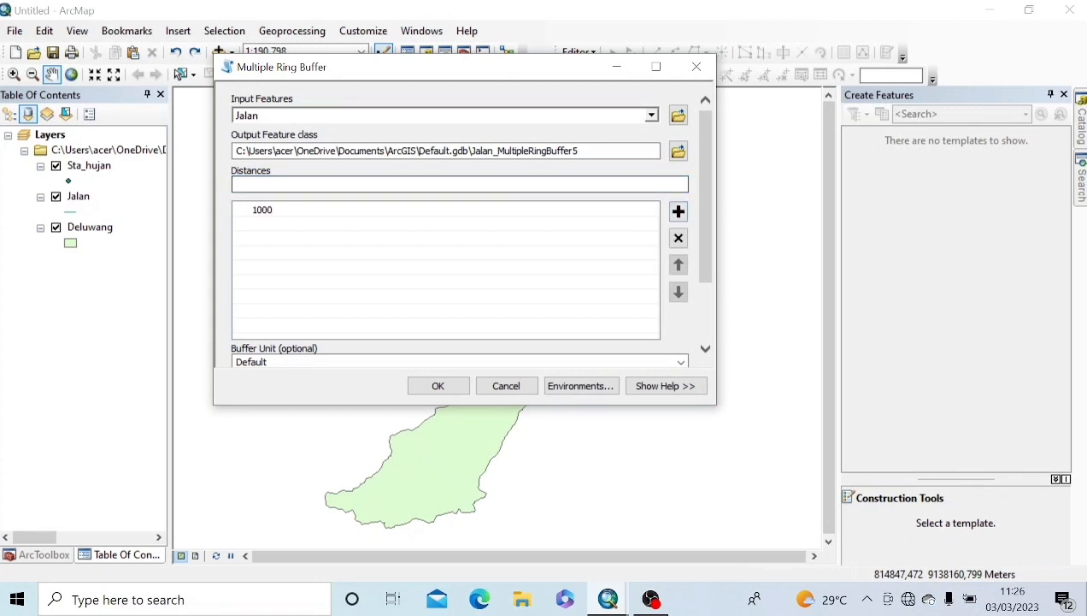
text(2)
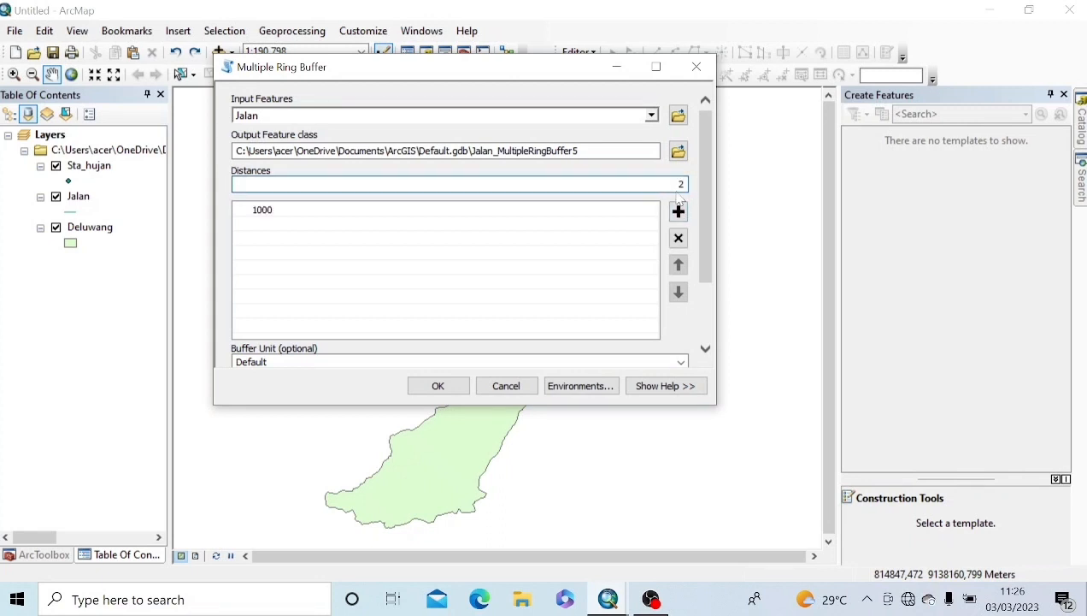
text(000)
click(678, 212)
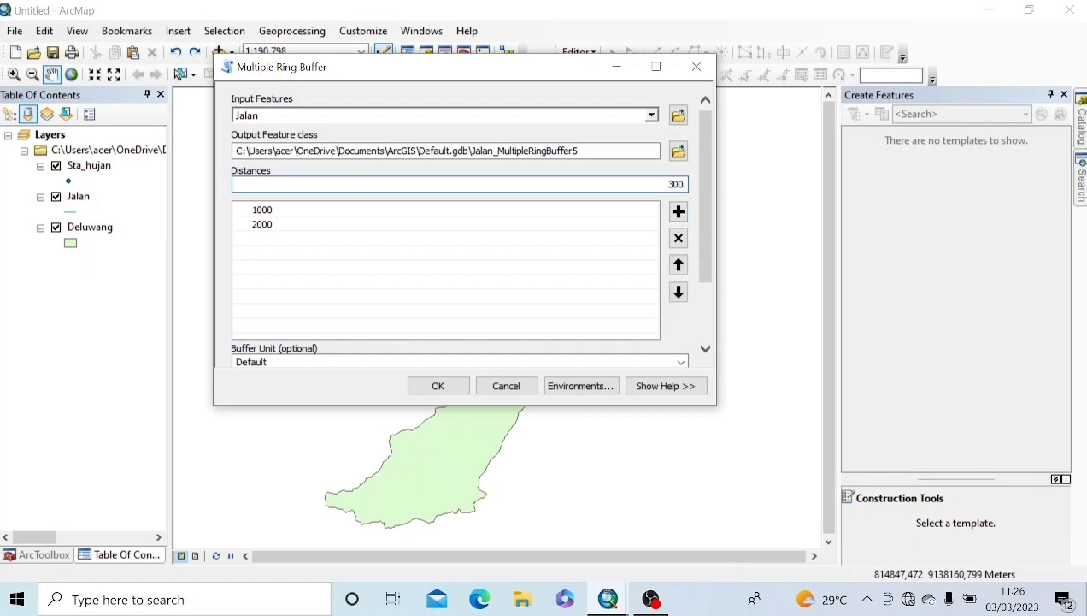
click(678, 211)
click(677, 211)
scroll(706, 224, down, 3)
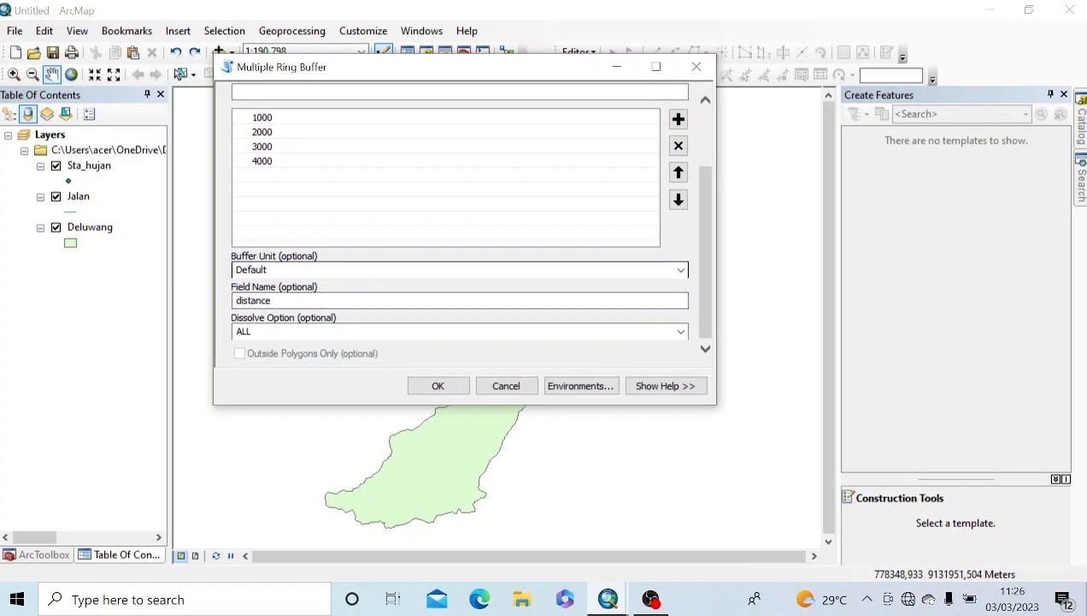
click(681, 270)
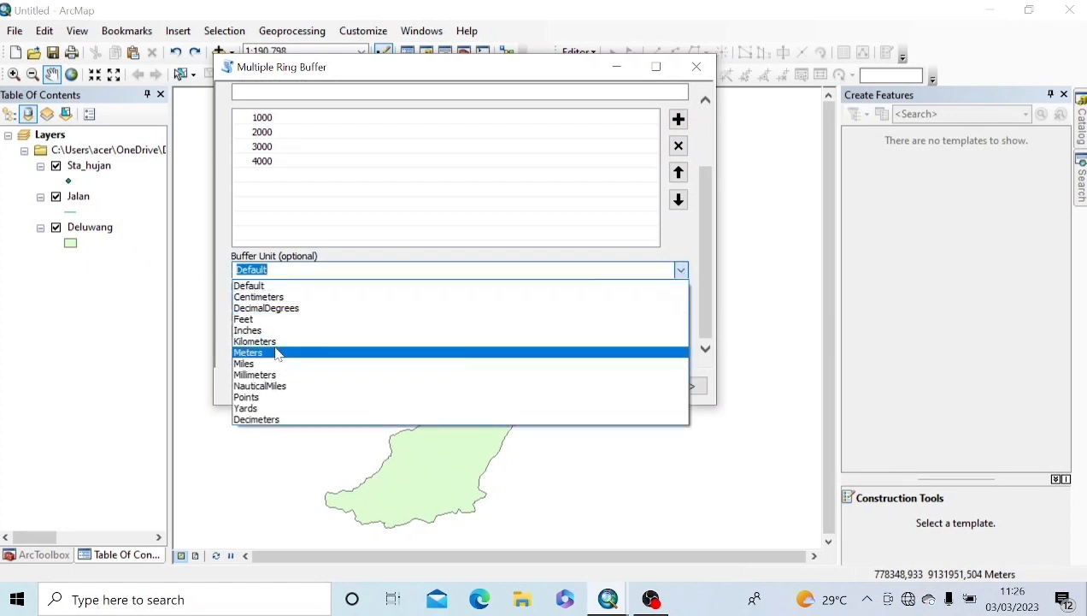
click(276, 352)
click(438, 386)
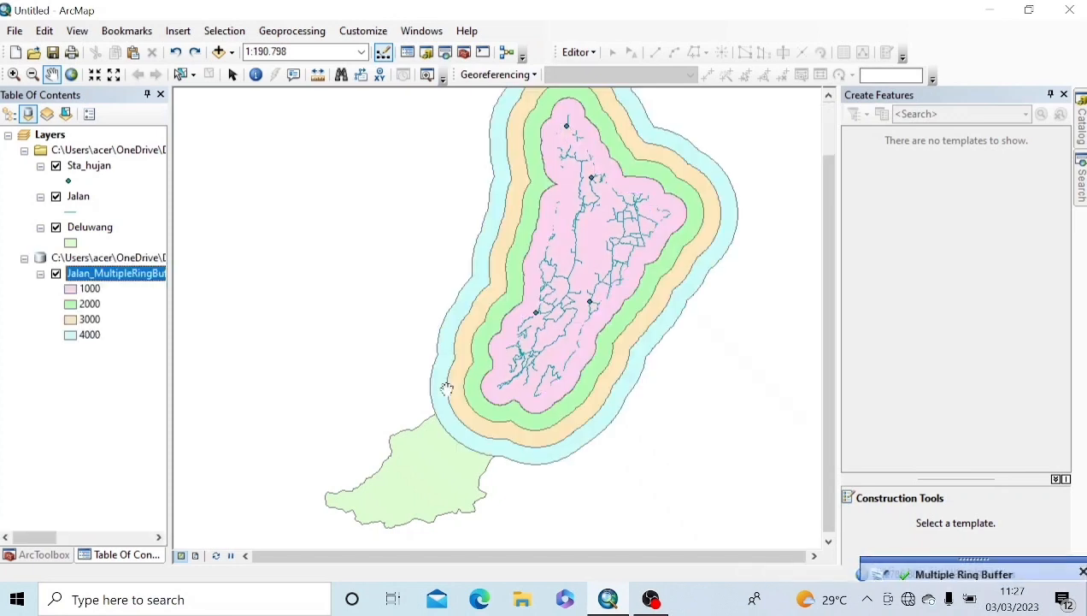
Step: Zoom to full extent to view the whole Jalan_MultipleRingBuffer layer
right_click(481, 490)
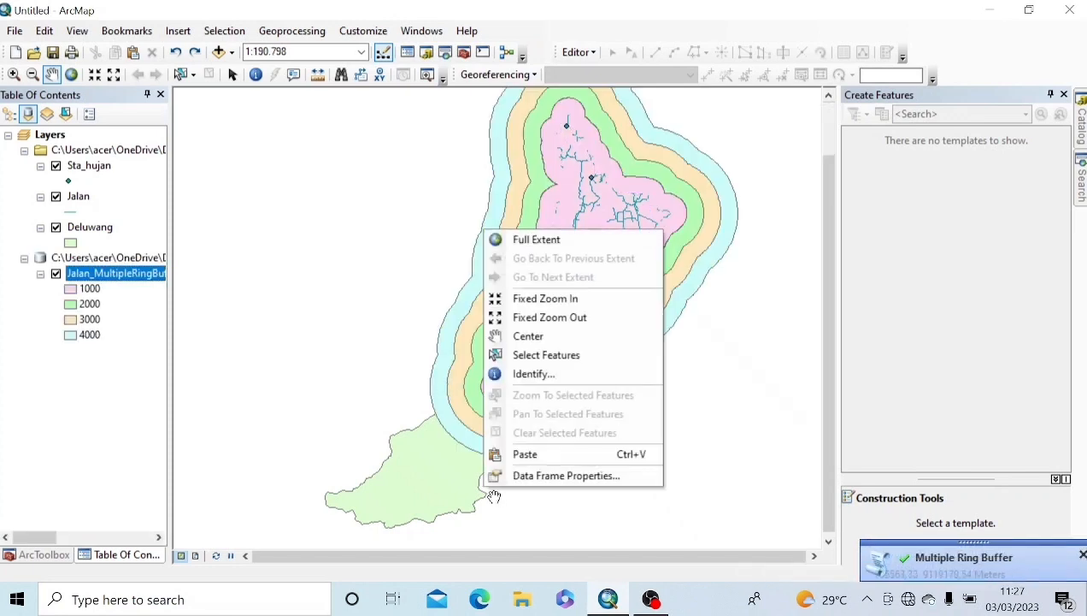
click(433, 477)
click(71, 74)
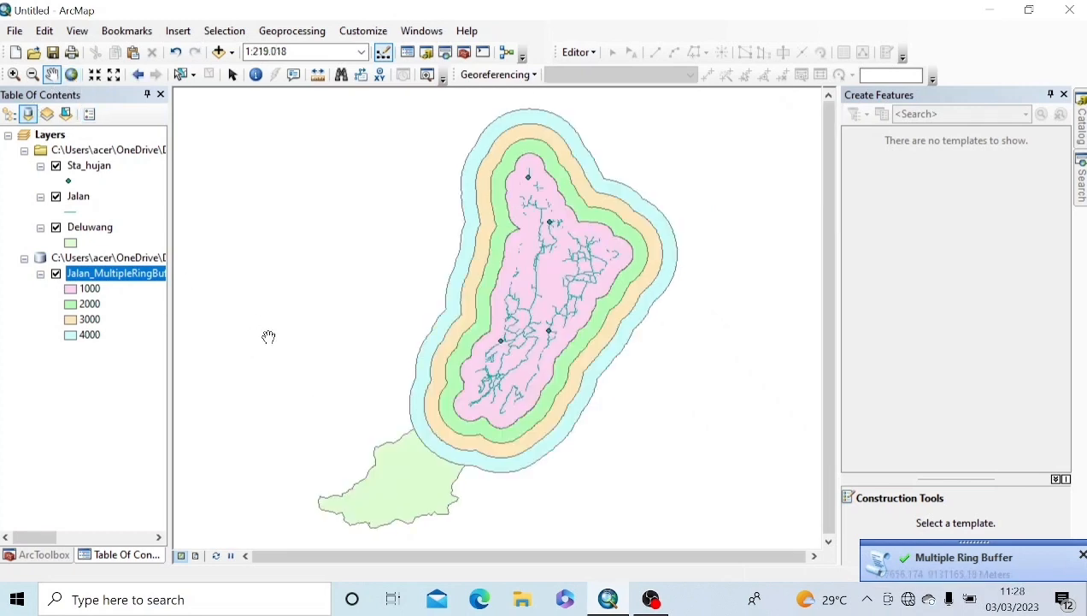
click(117, 273)
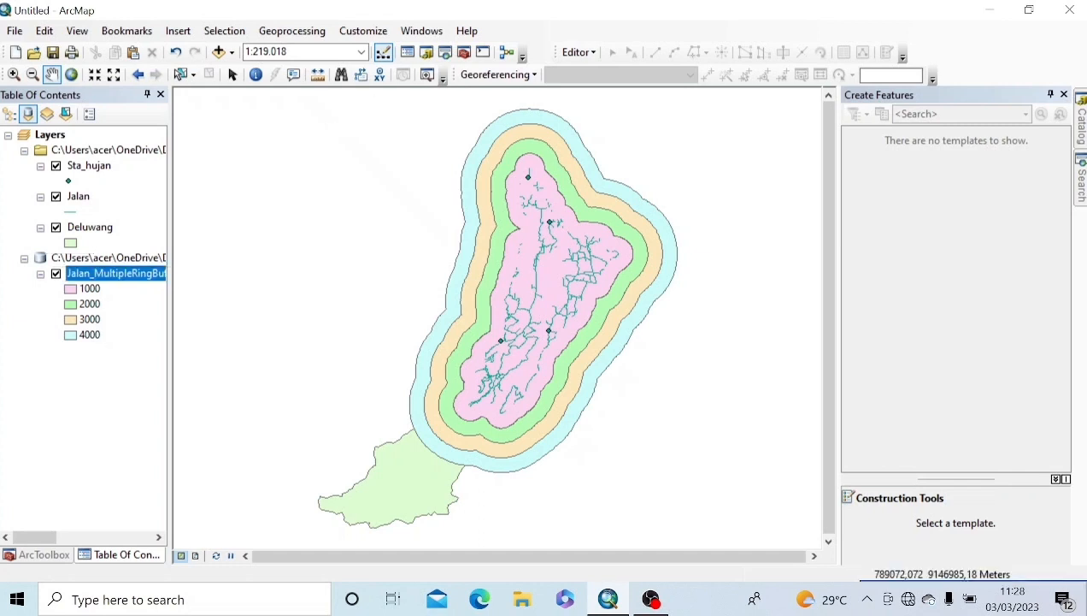
click(297, 35)
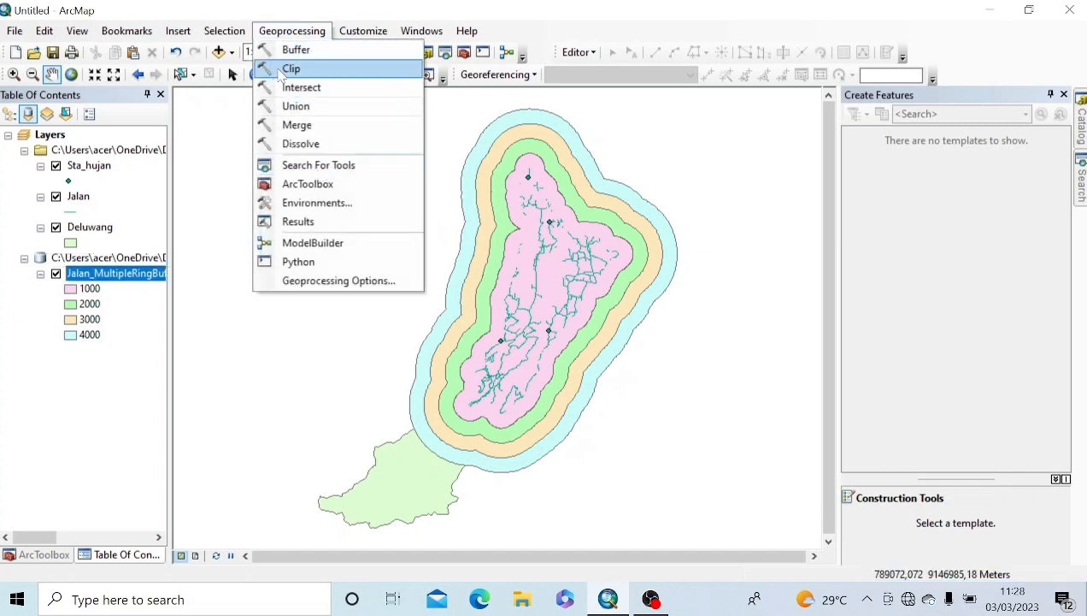
Step: Clip Jalan_MultipleRingBuffer5 to the Deluwang watershed boundary
click(289, 68)
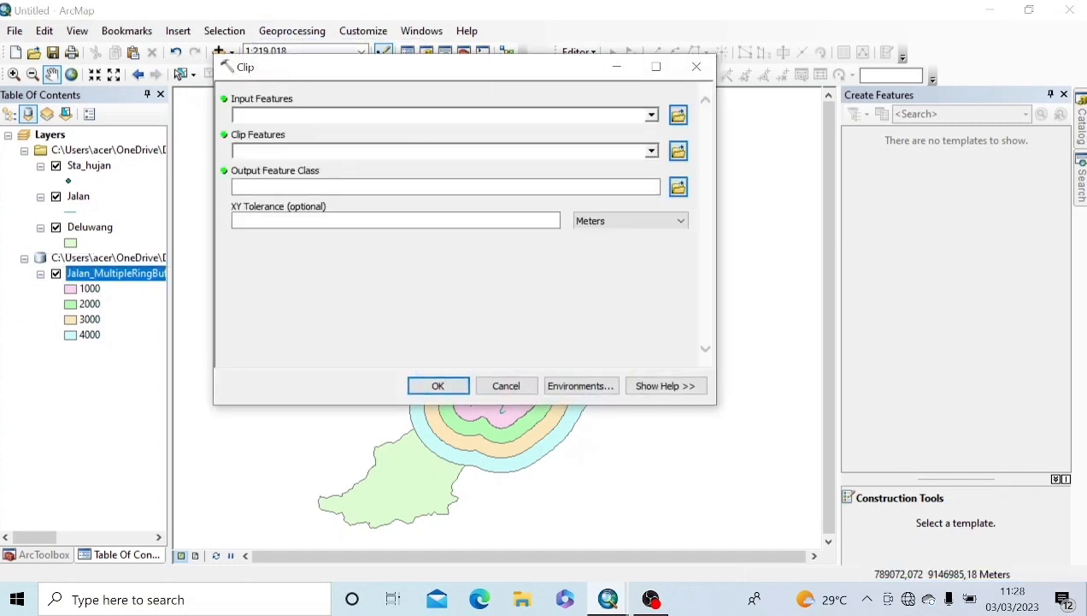
click(651, 116)
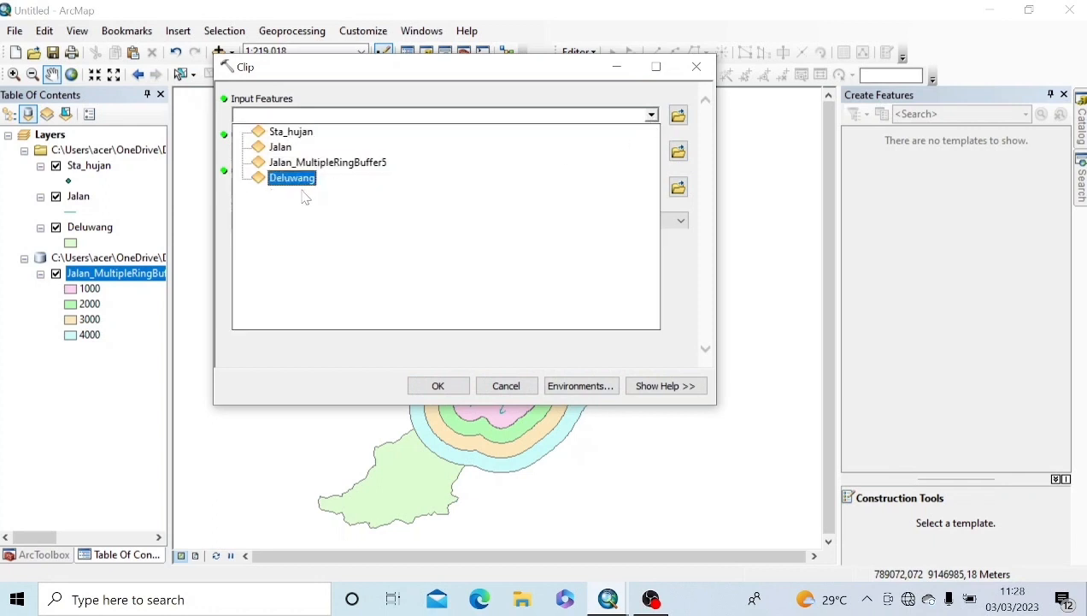
click(333, 162)
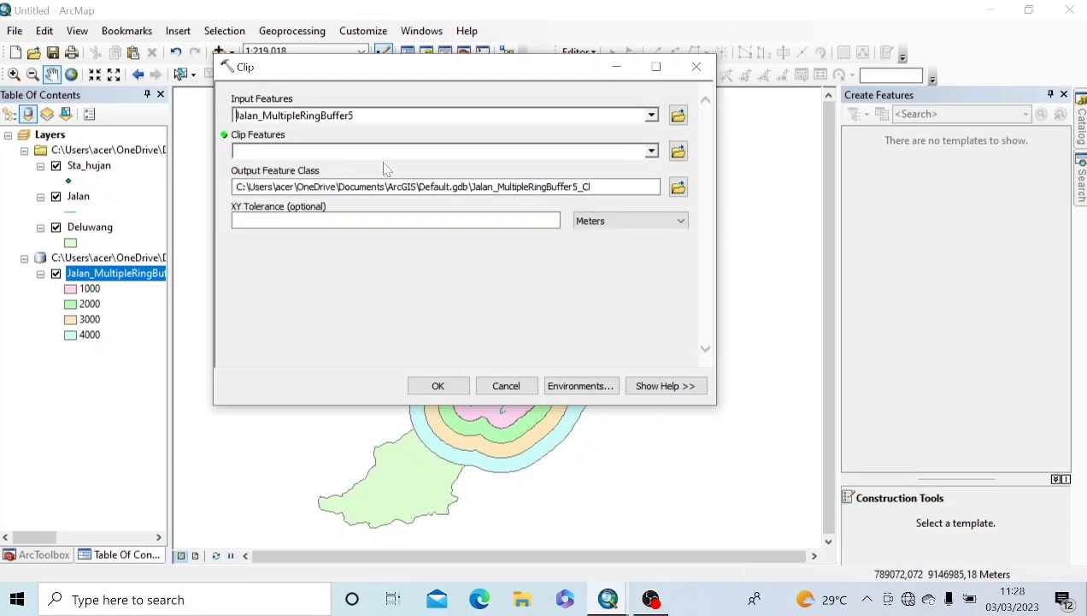
click(650, 150)
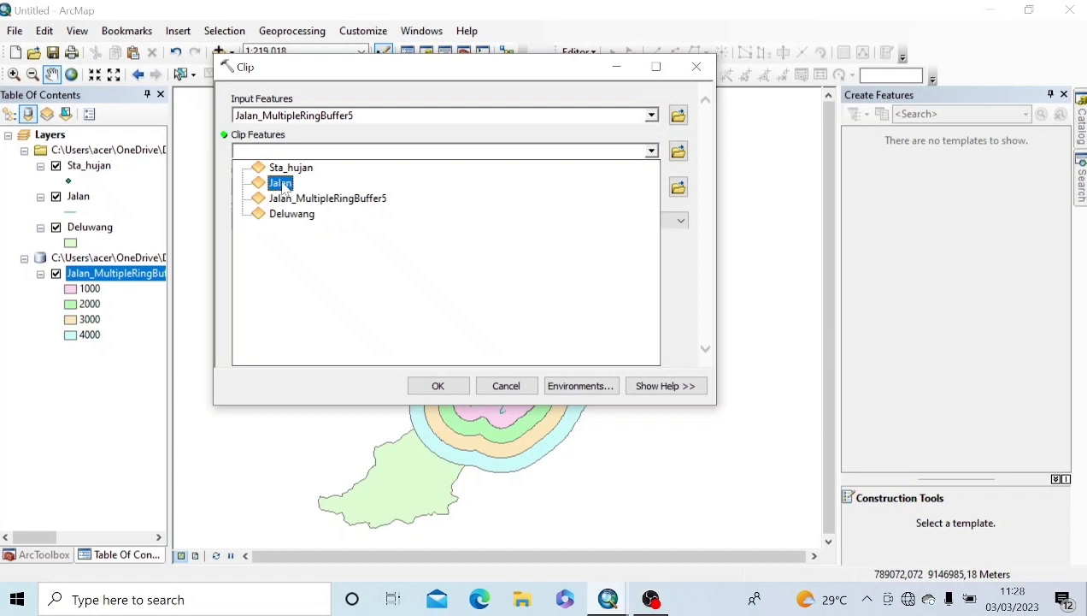
click(291, 214)
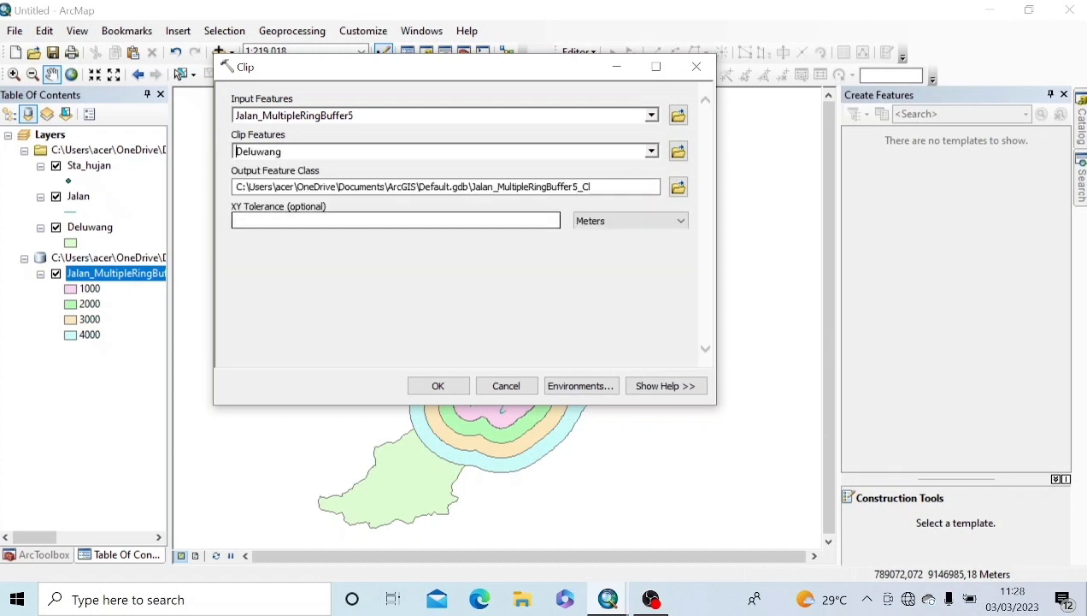
click(438, 387)
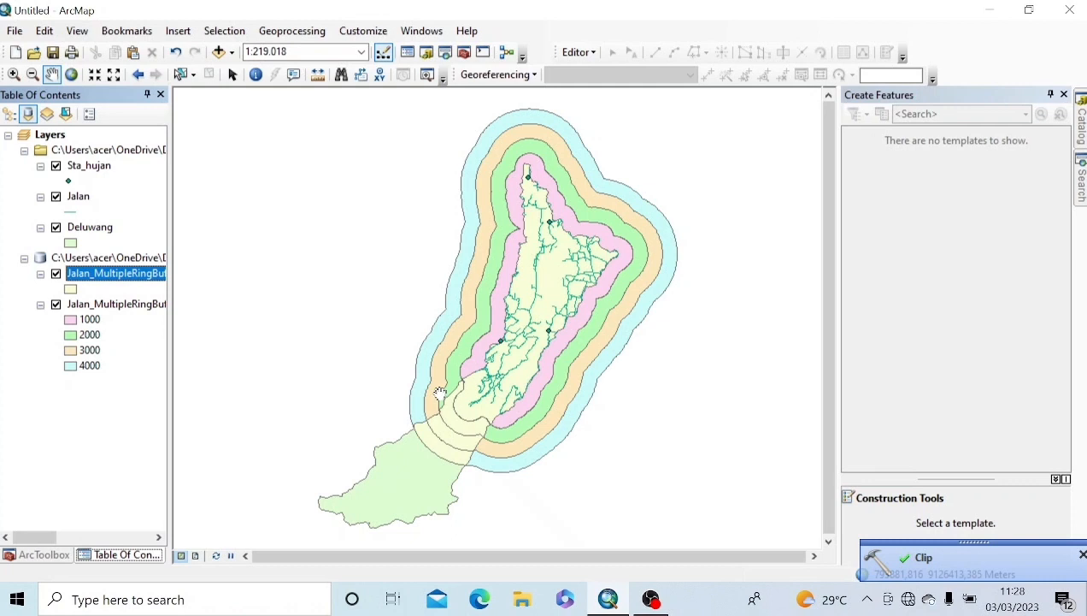
Step: Hide the unclipped ring buffer layer and search the tools for 'eras'
click(56, 305)
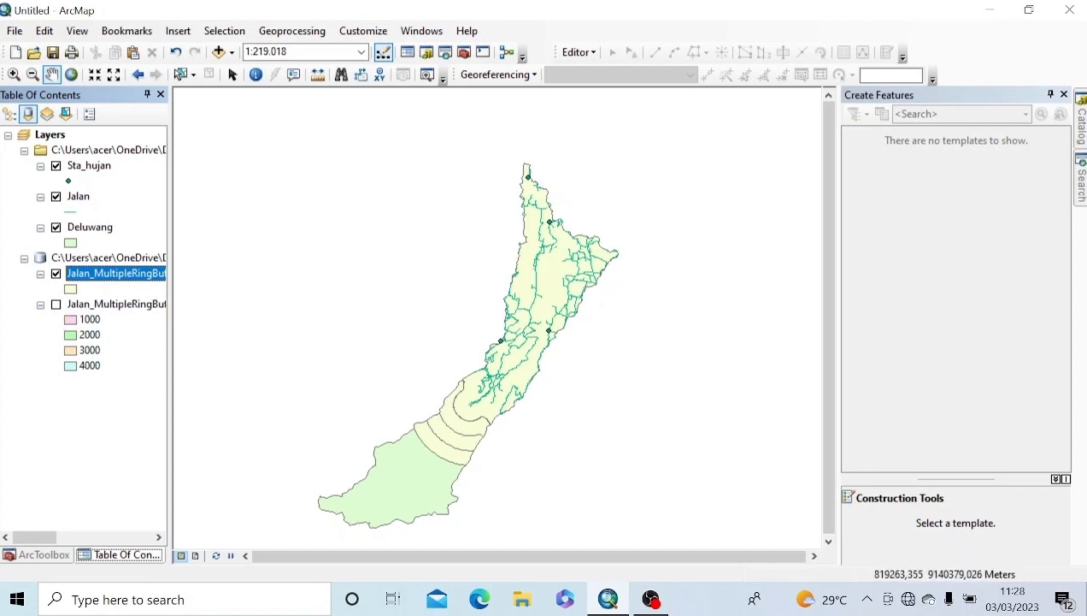
click(1081, 181)
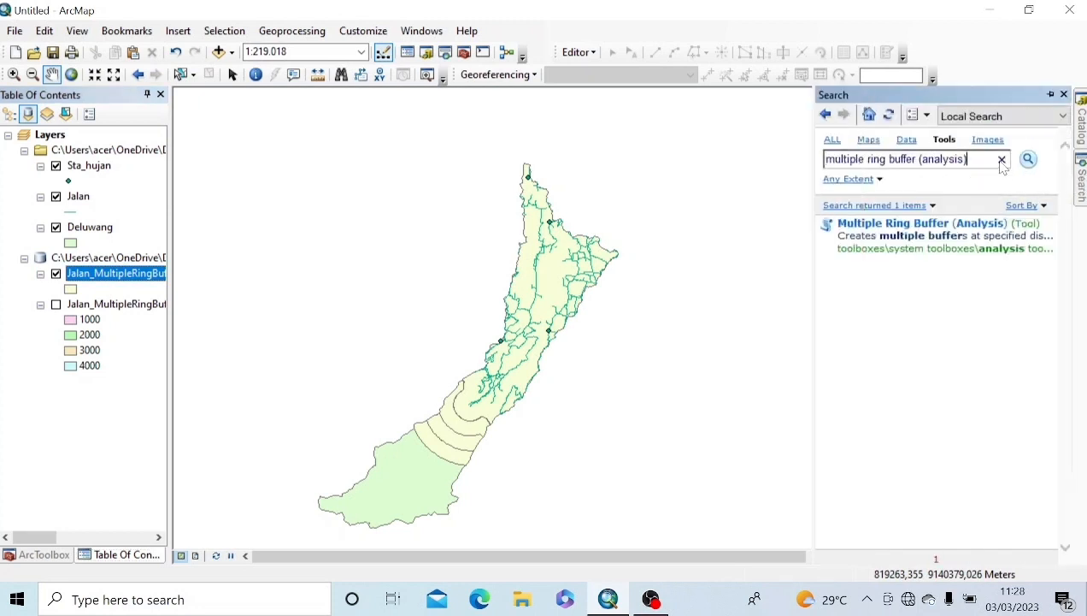
drag(971, 160, 822, 186)
text(erase)
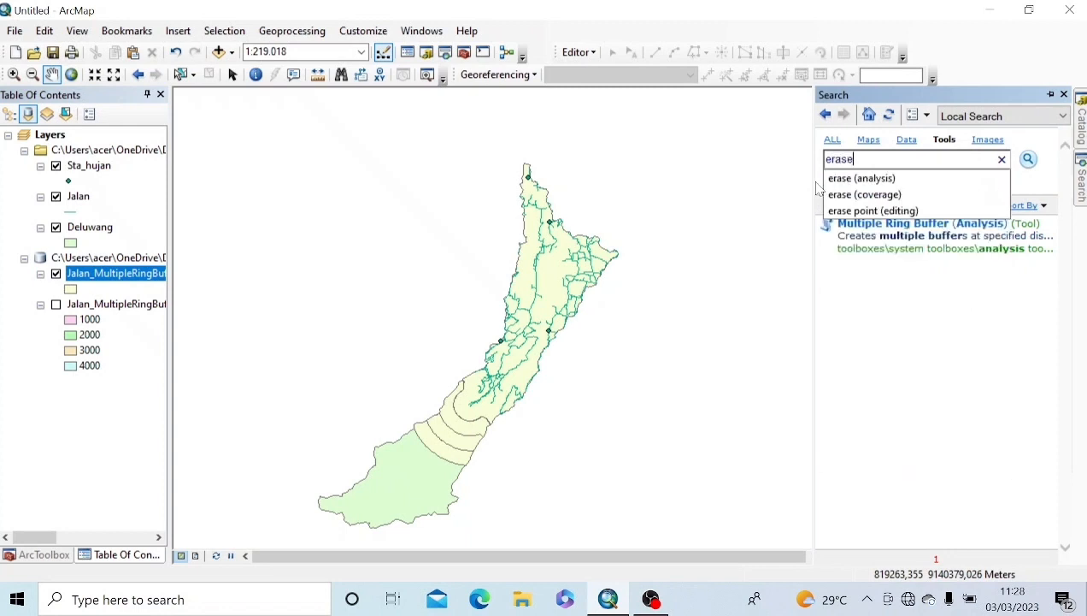
Step: Run Erase (Analysis) removing Jalan_MultipleRingBuffer5 from Deluwang, output Deluwang_Erase6
key(Return)
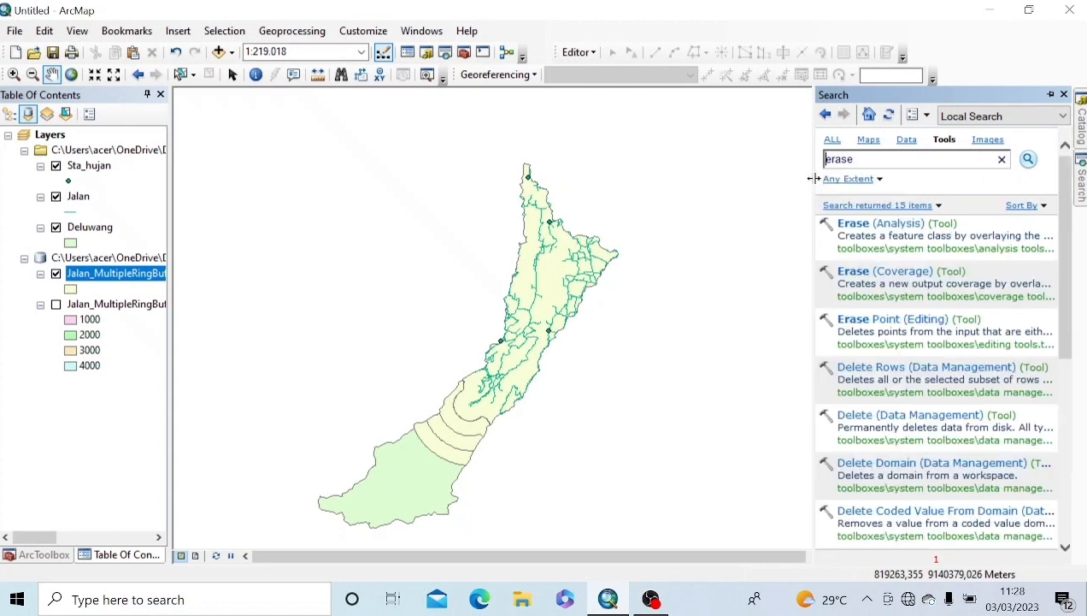
click(864, 227)
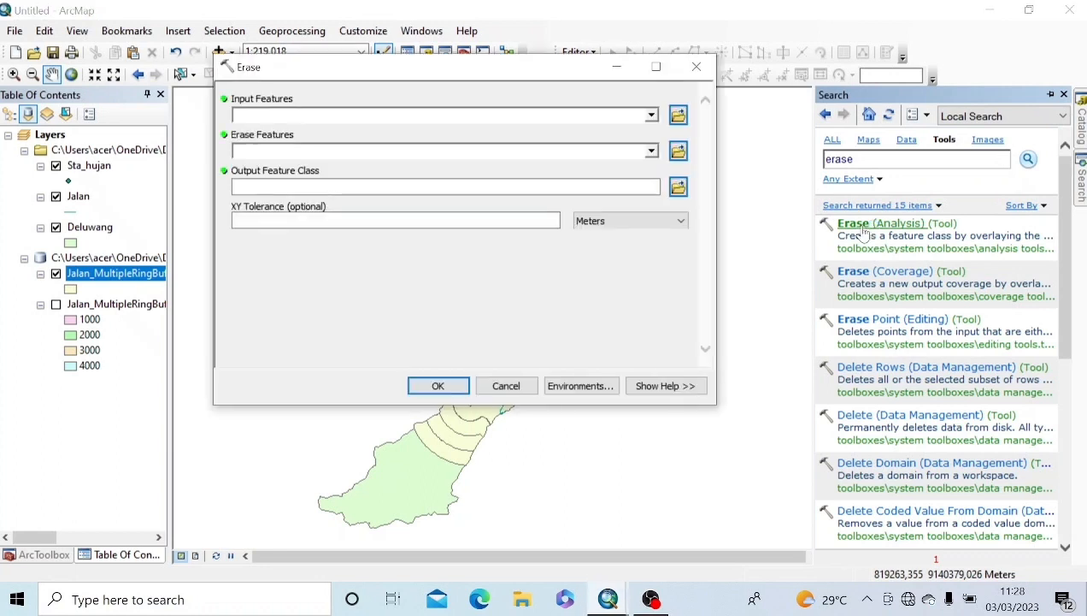
click(651, 116)
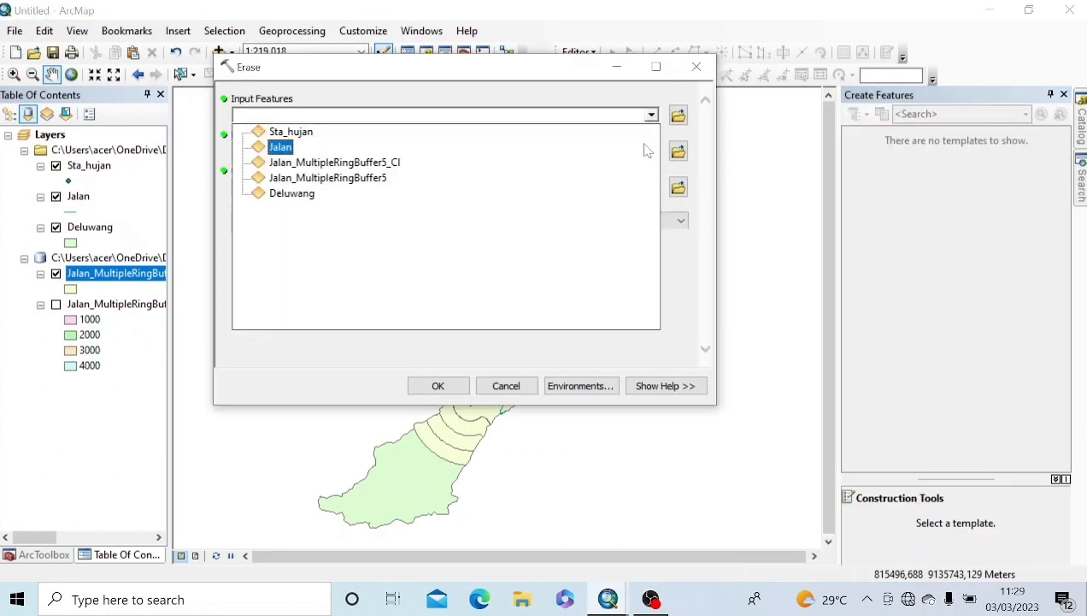
click(294, 199)
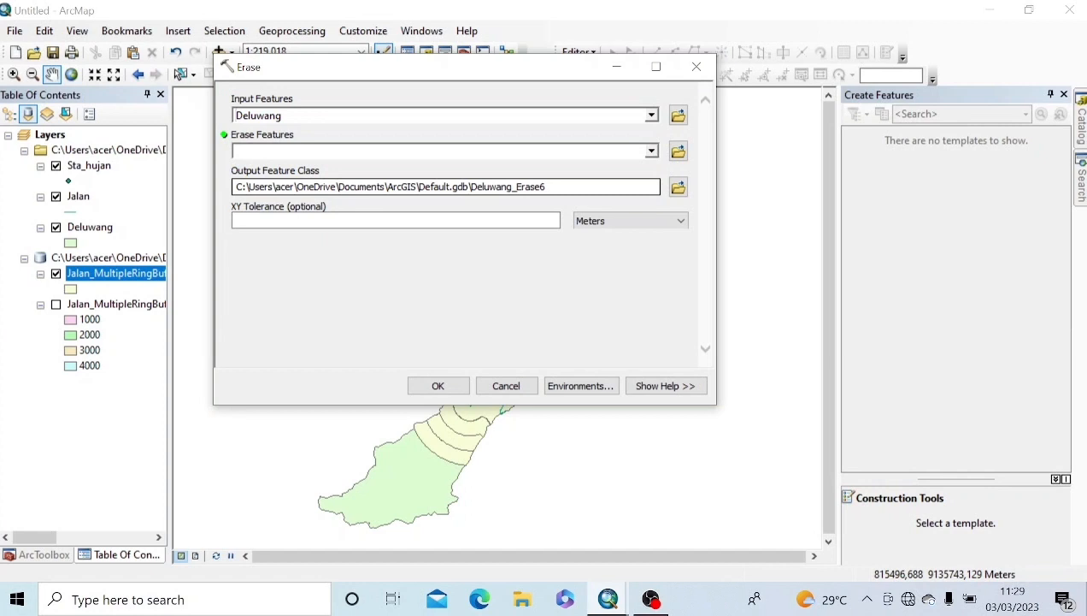
click(651, 151)
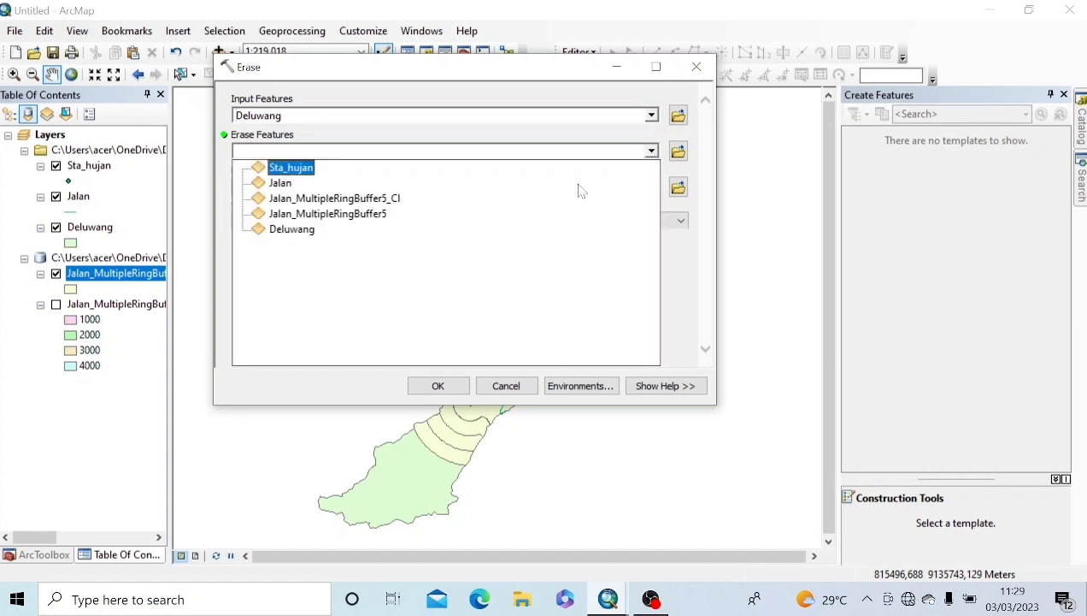
click(383, 224)
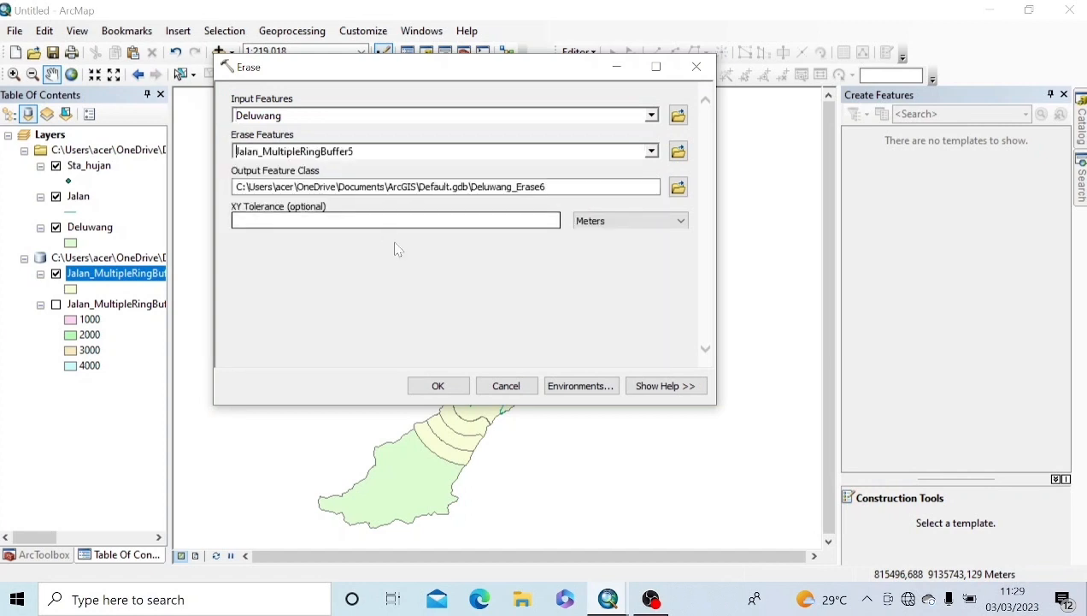
click(438, 387)
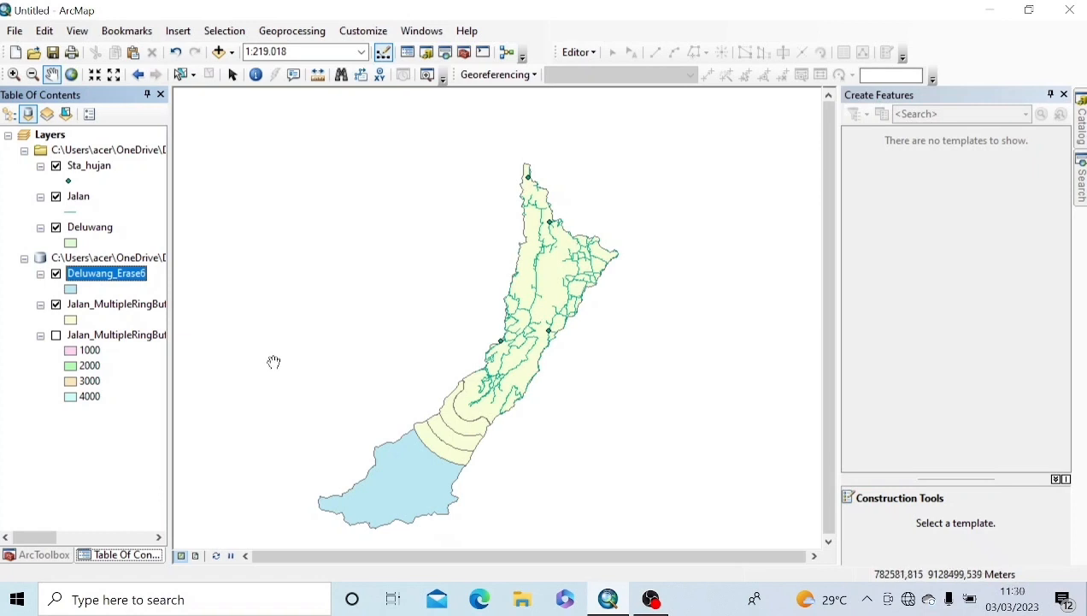
Step: Union Deluwang_Erase6 with the clipped Jalan_MultipleRingBuffer5_Cl rings
click(292, 31)
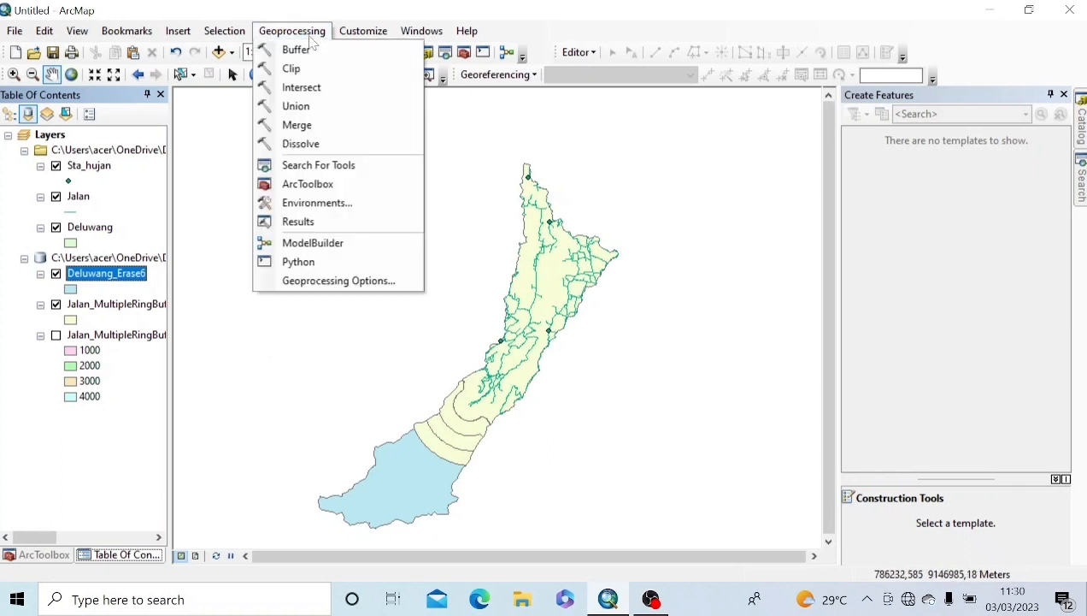
click(299, 106)
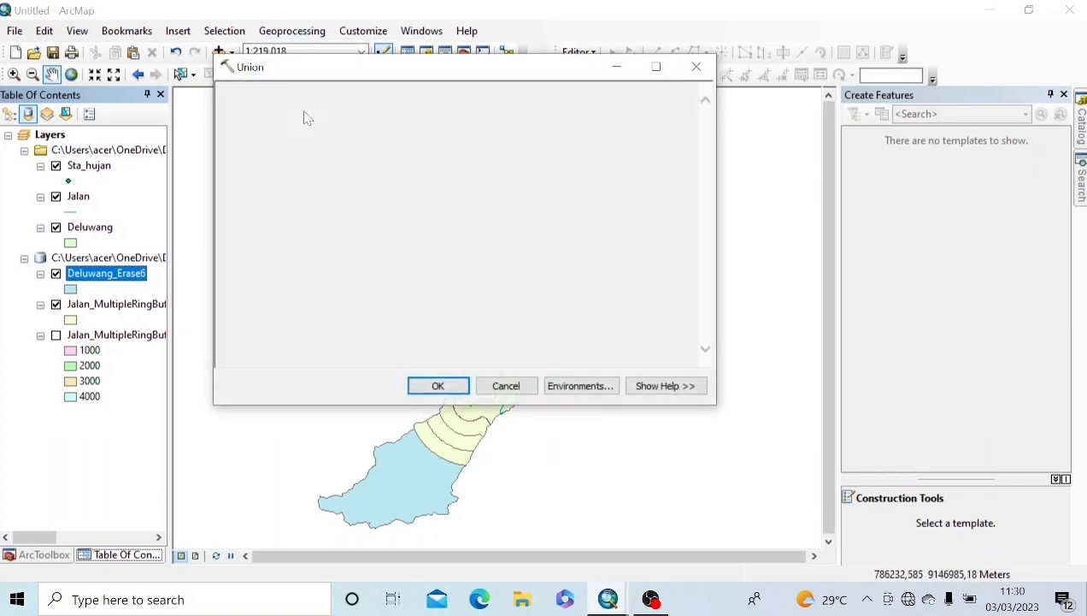
click(650, 116)
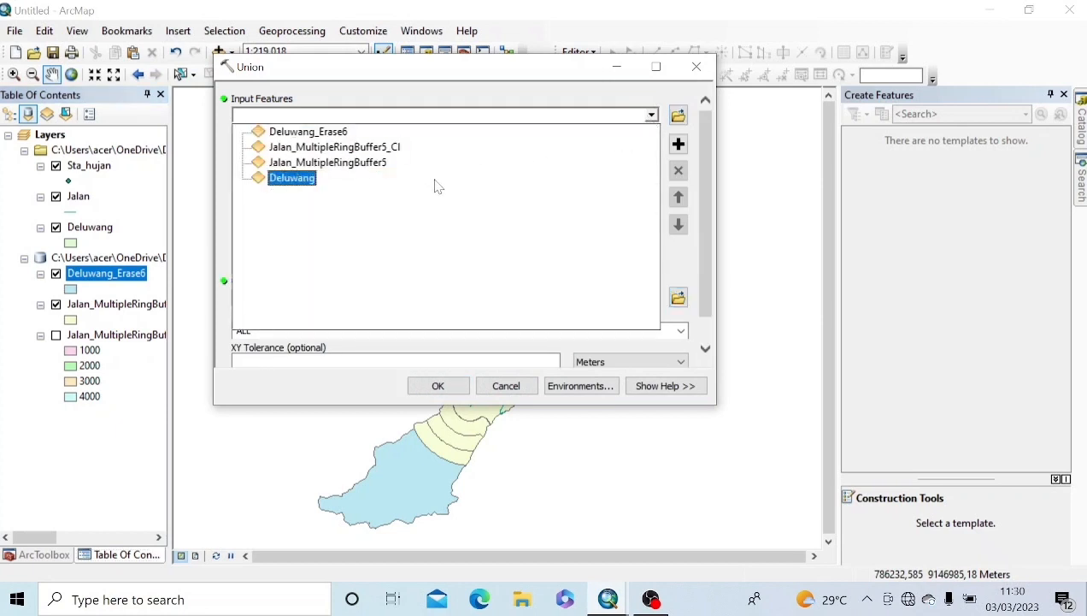
click(328, 135)
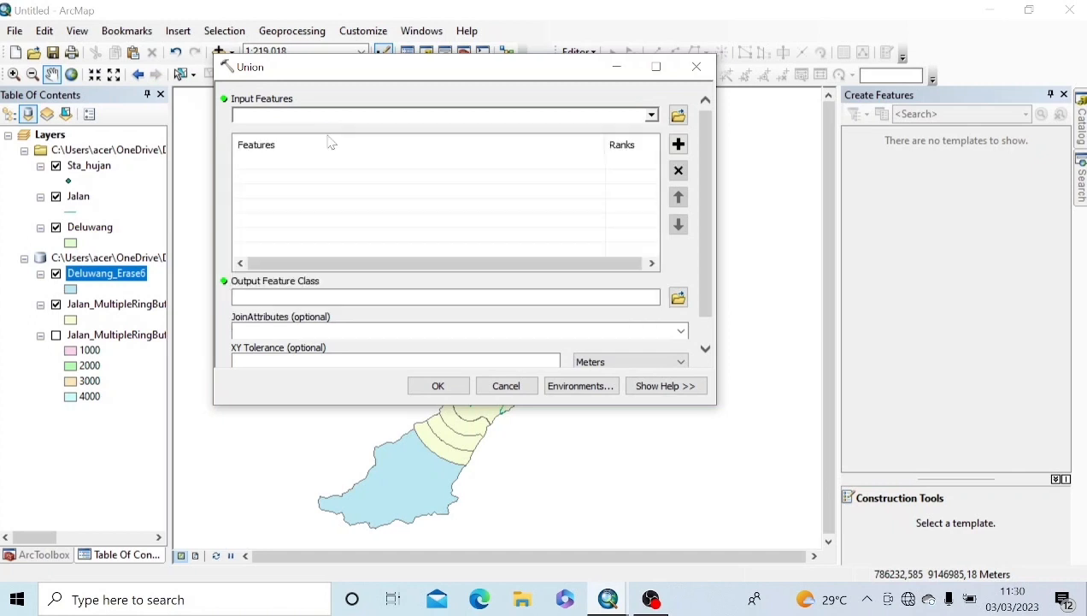
click(650, 116)
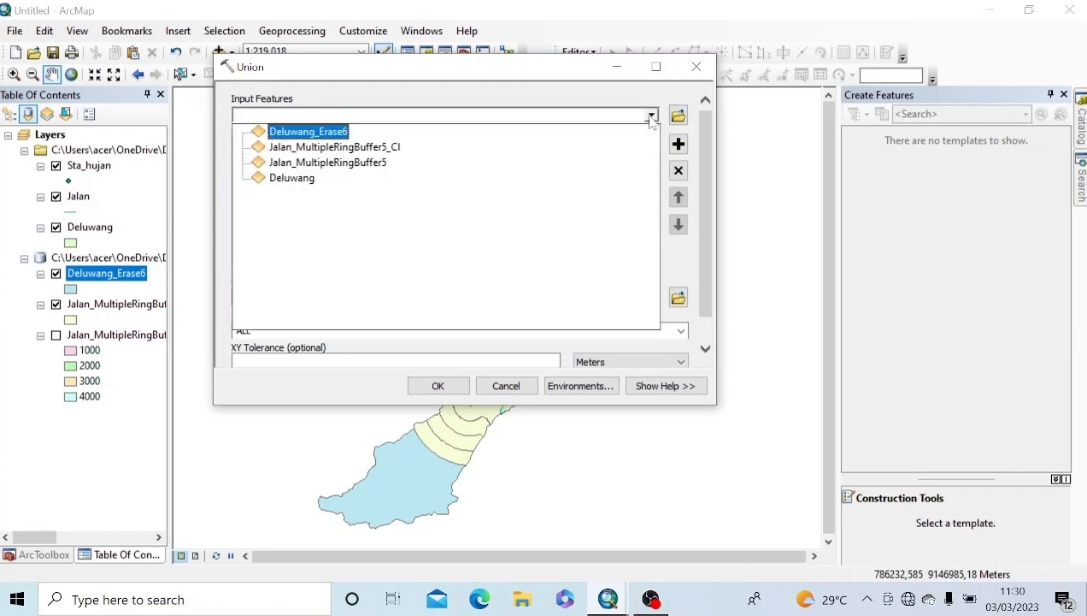
click(366, 149)
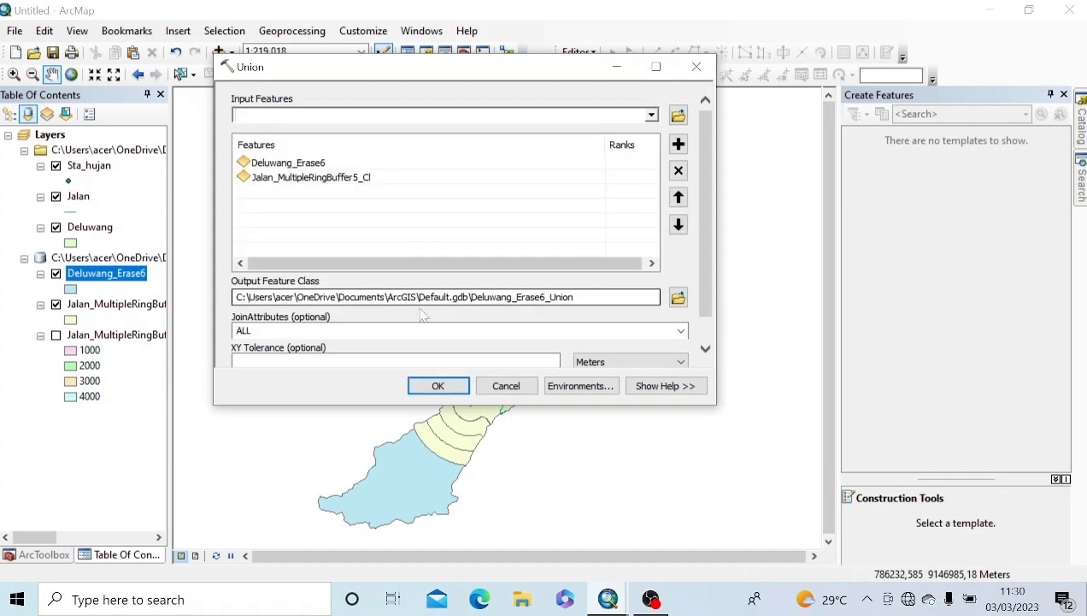
click(433, 384)
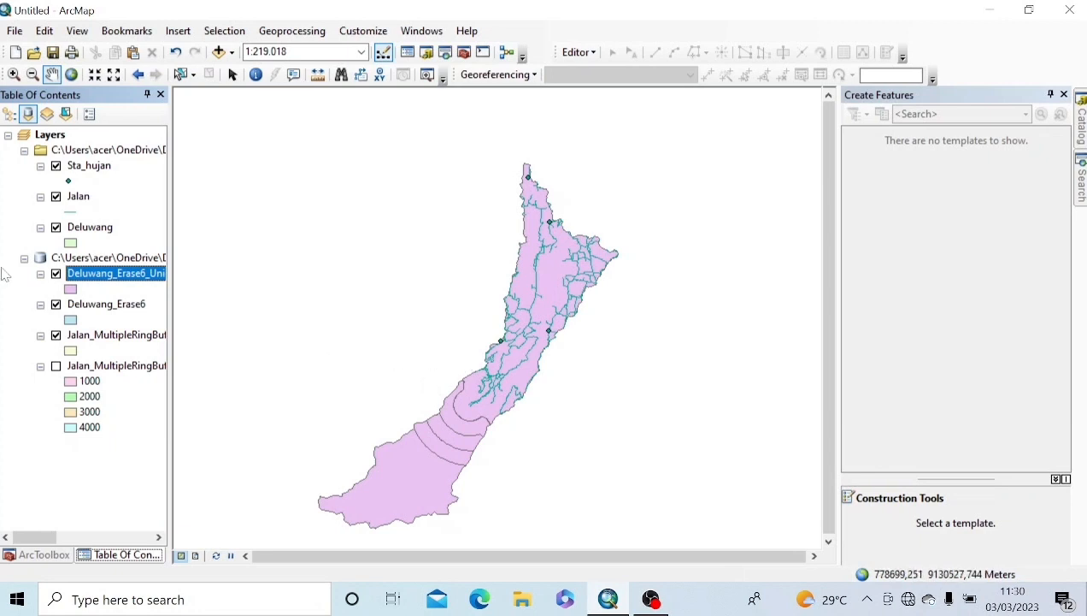
Step: In the Deluwang_Erase6_Union attribute table, add a text field named Keterangan
right_click(108, 277)
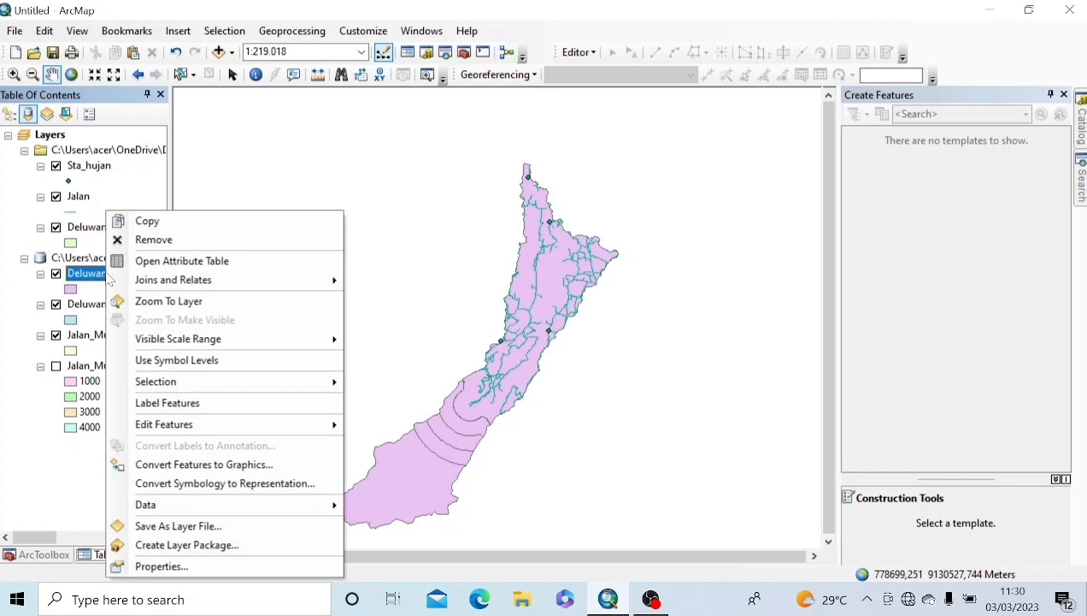
click(190, 261)
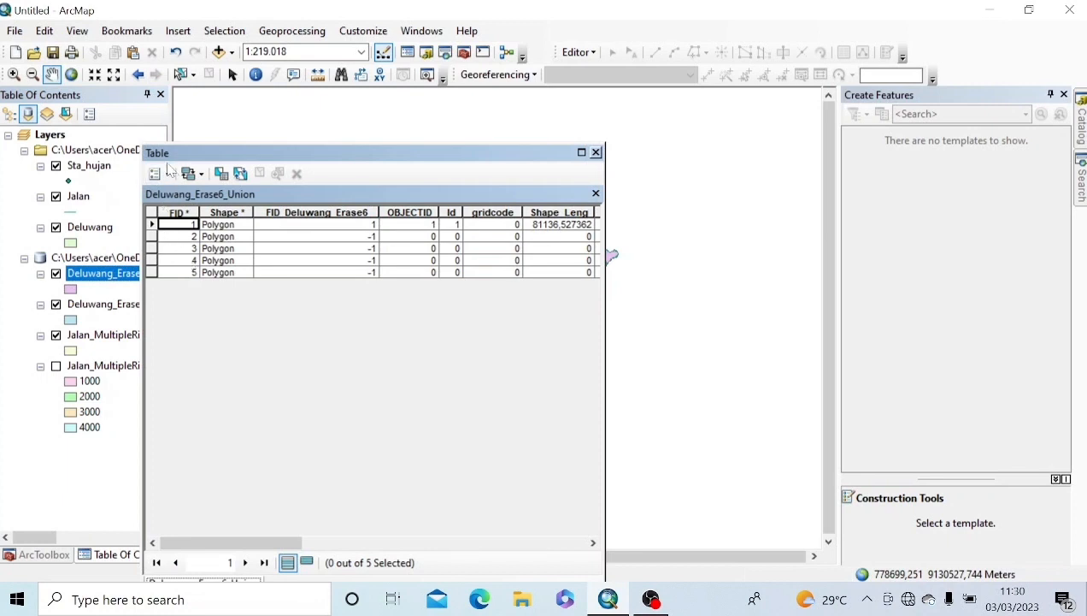
click(168, 174)
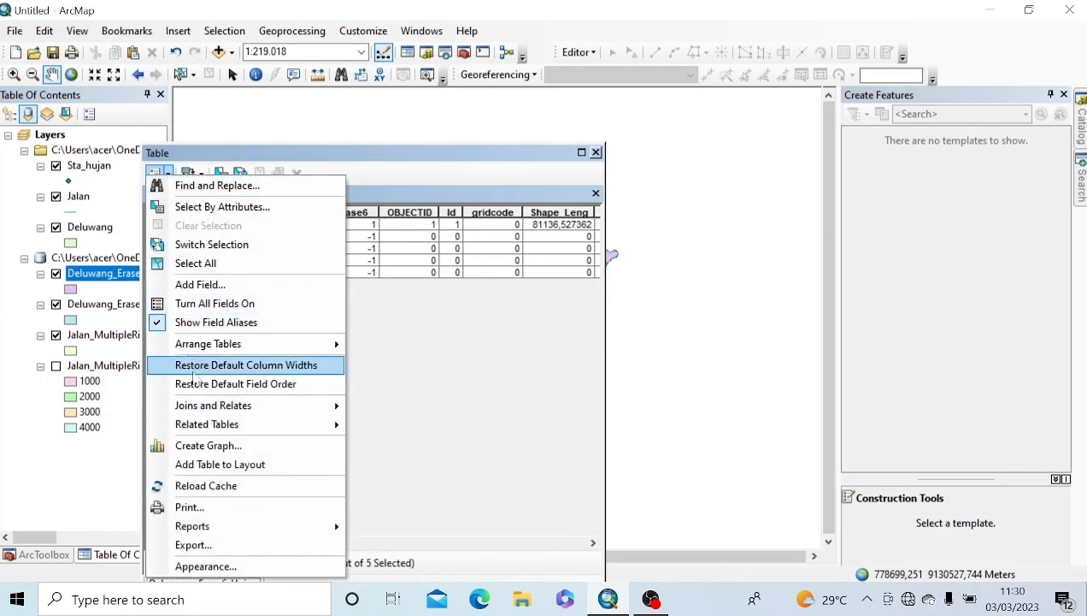
click(226, 286)
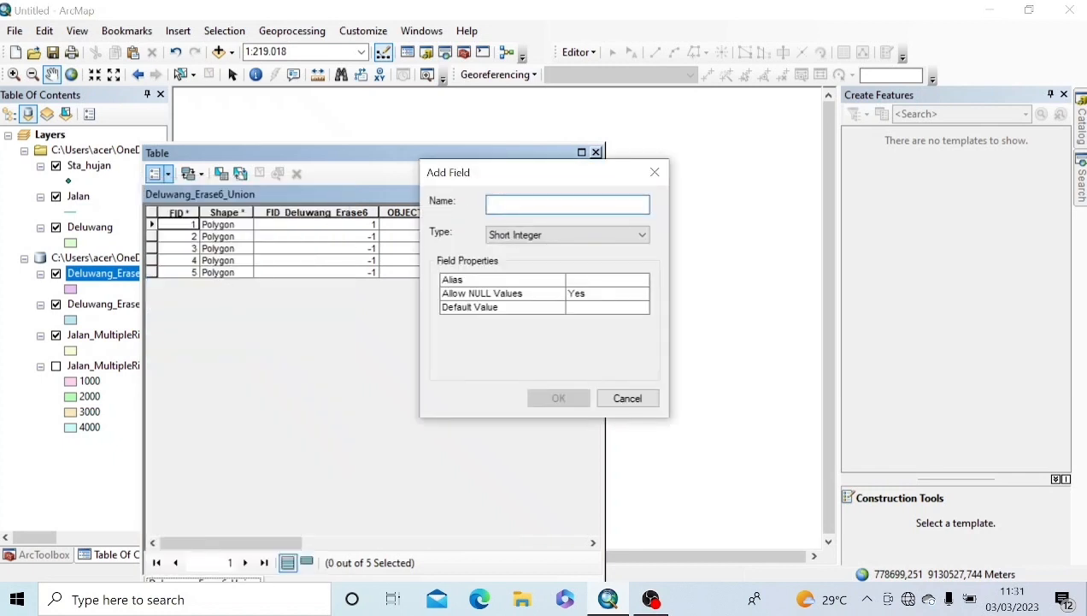
text(Keterangan)
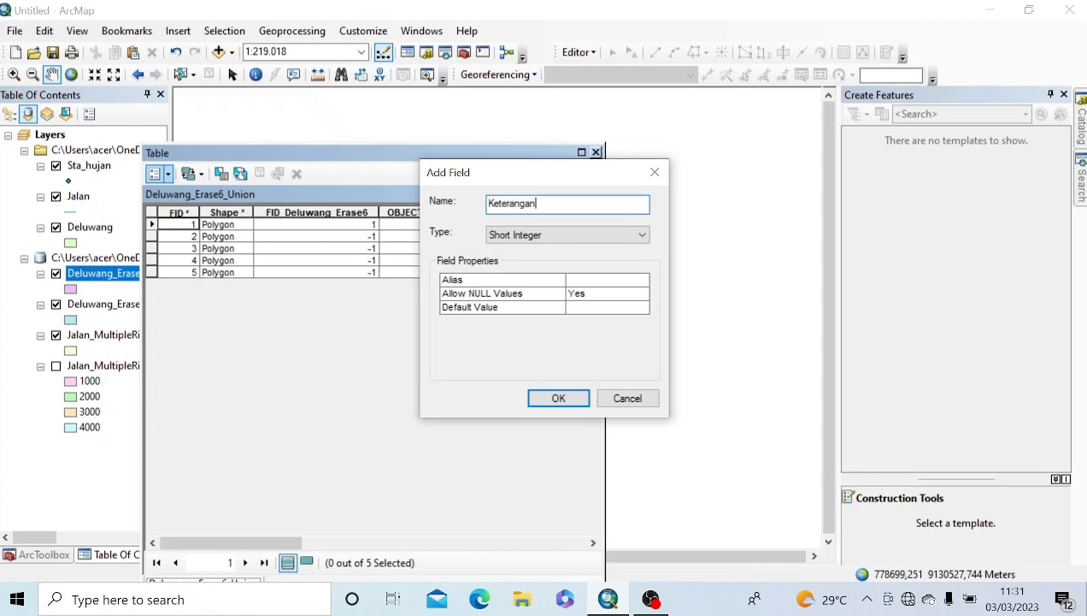
click(560, 237)
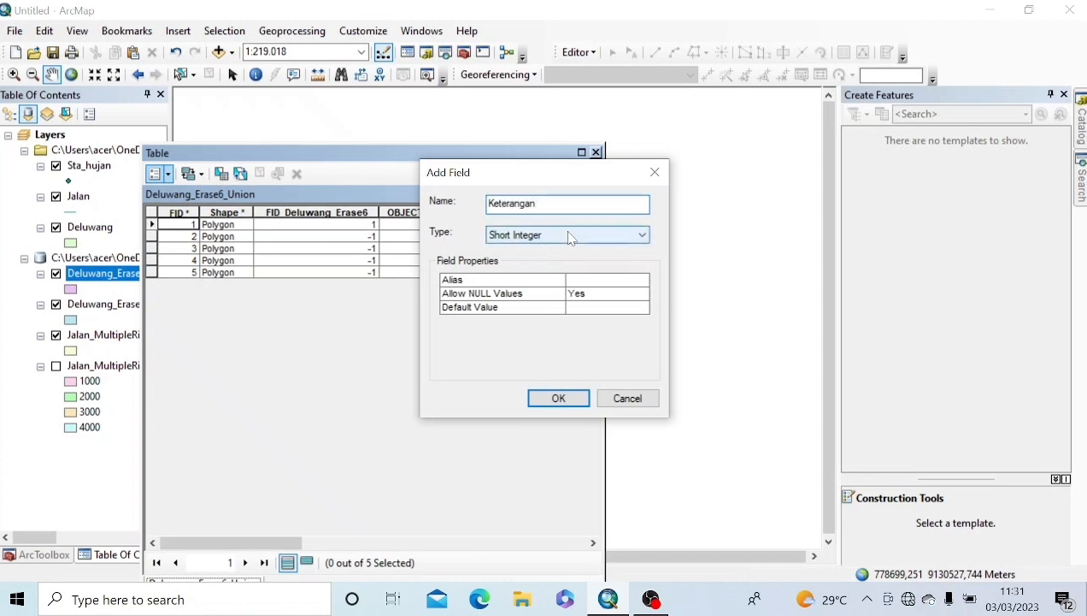
click(511, 295)
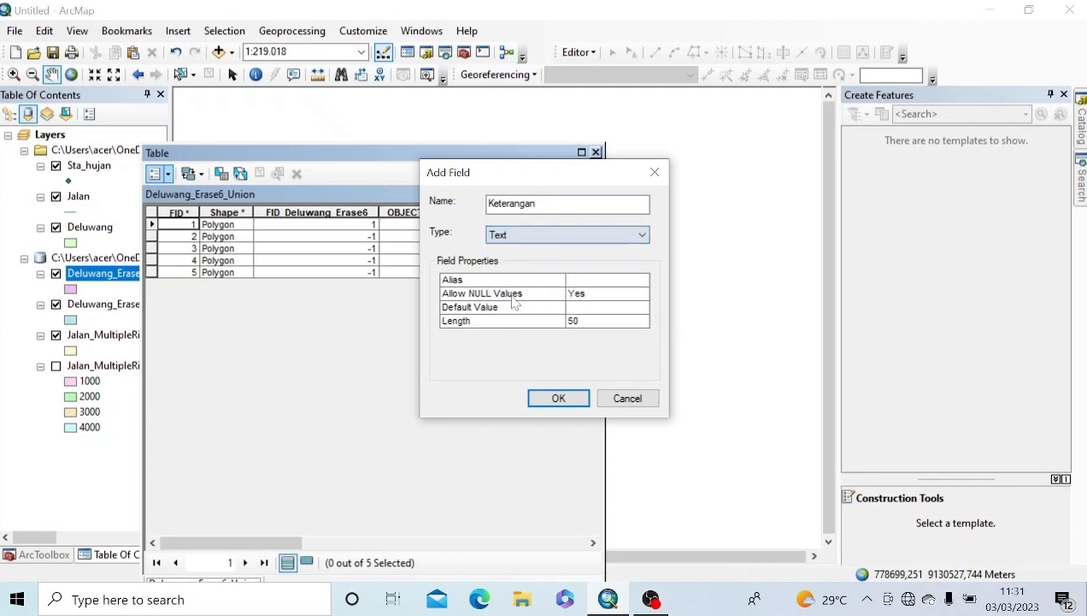
click(552, 399)
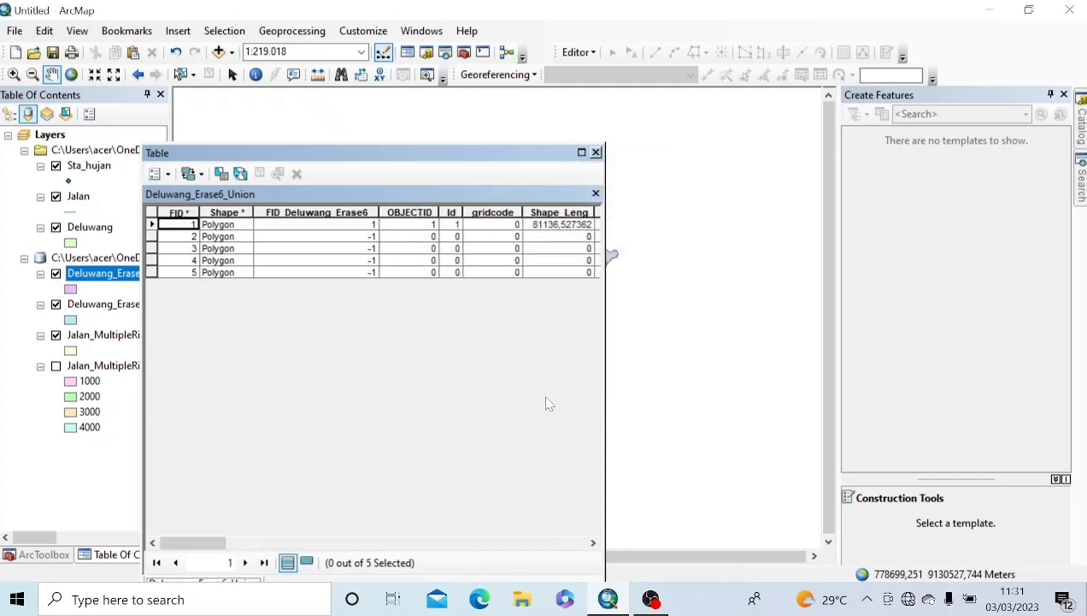
drag(212, 542, 527, 571)
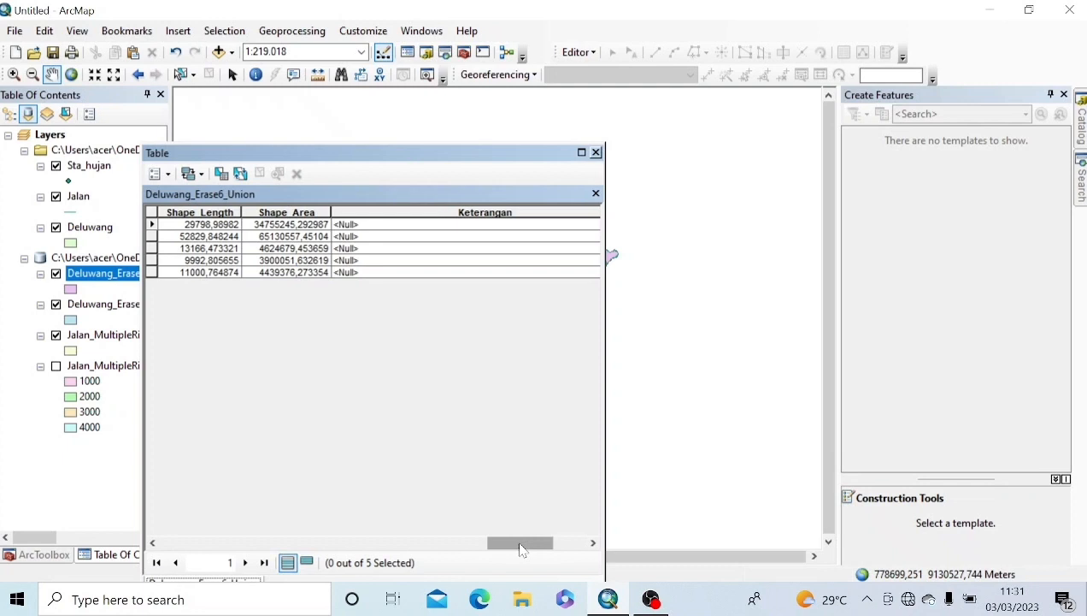
Step: Start editing and enter Keterangan values >4000 m, 0-1000 m, 1000-2000 m and 2000-3000 m
right_click(85, 280)
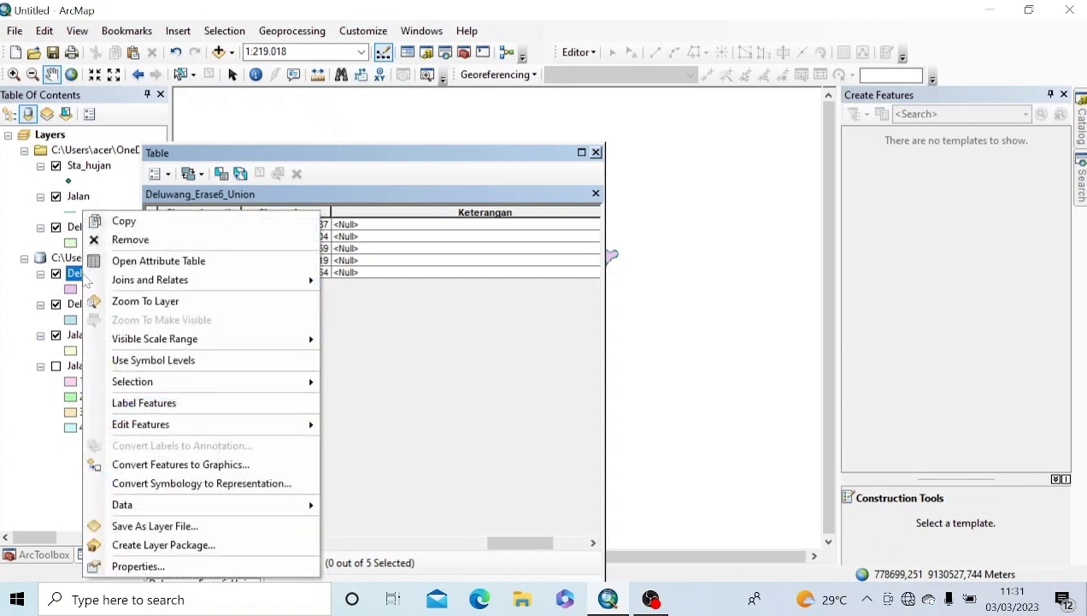
mouse_move(202, 430)
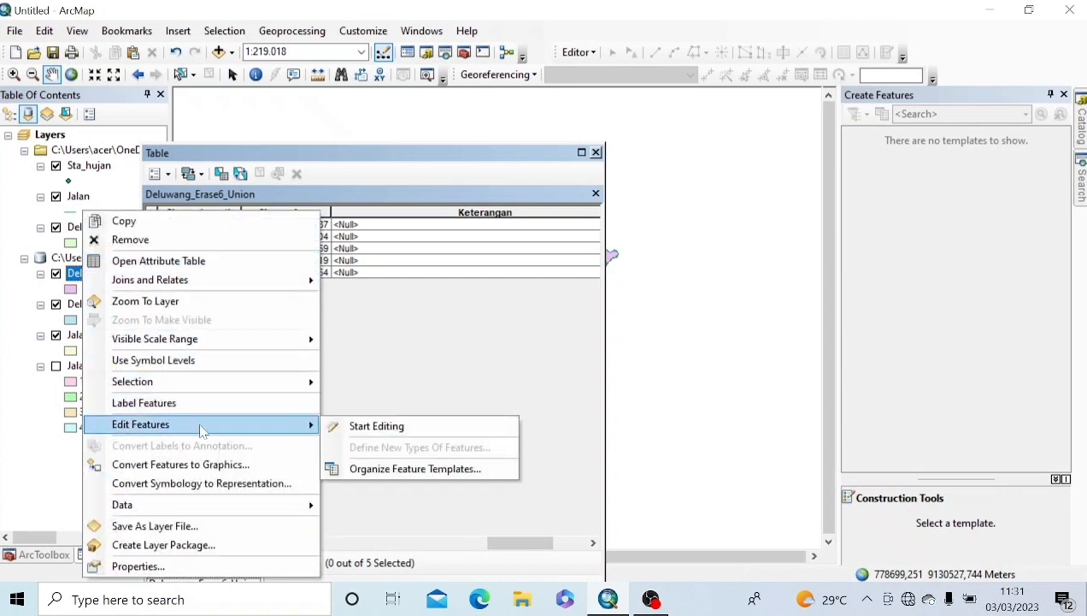
click(364, 428)
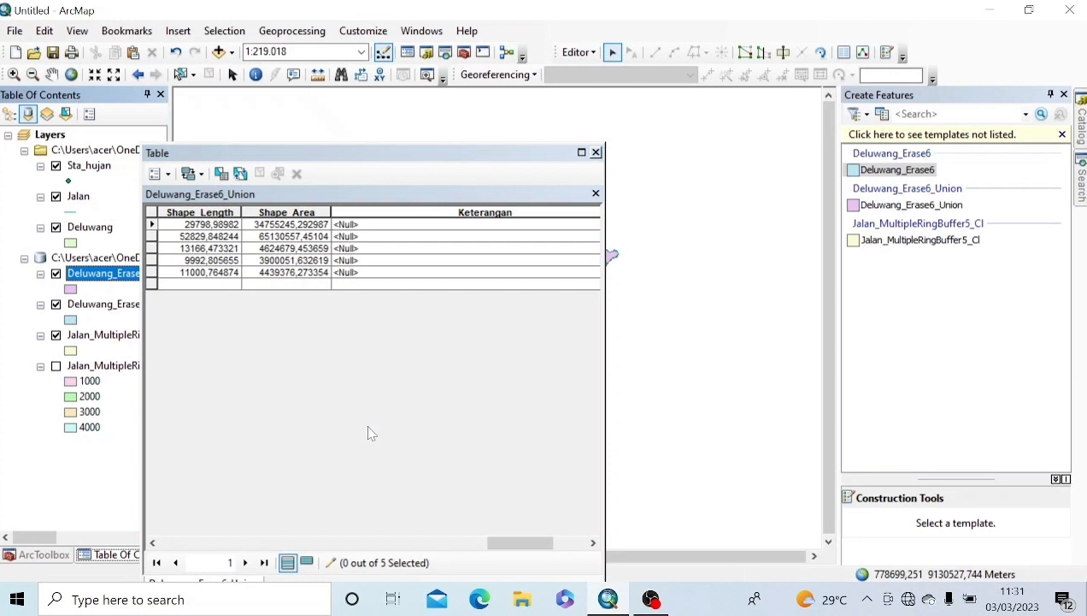
click(363, 224)
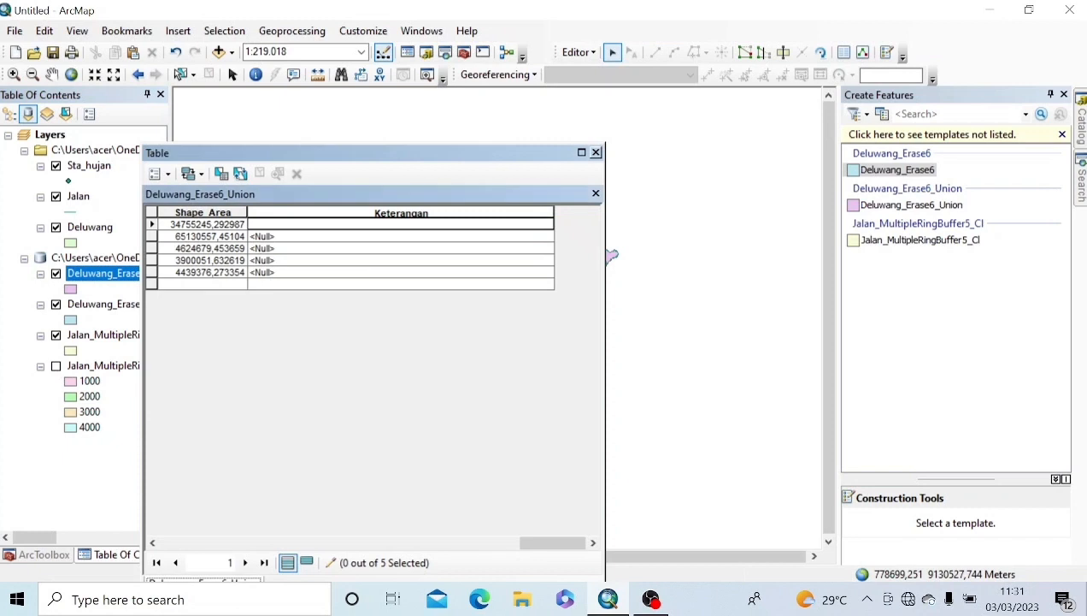
text(>)
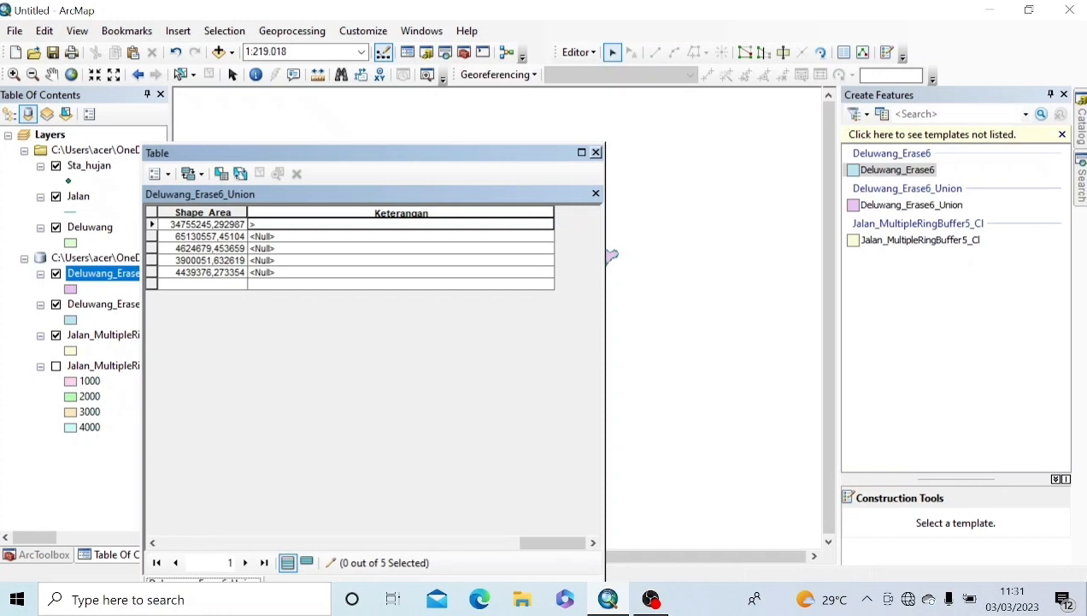
text(4000 m)
key(Return)
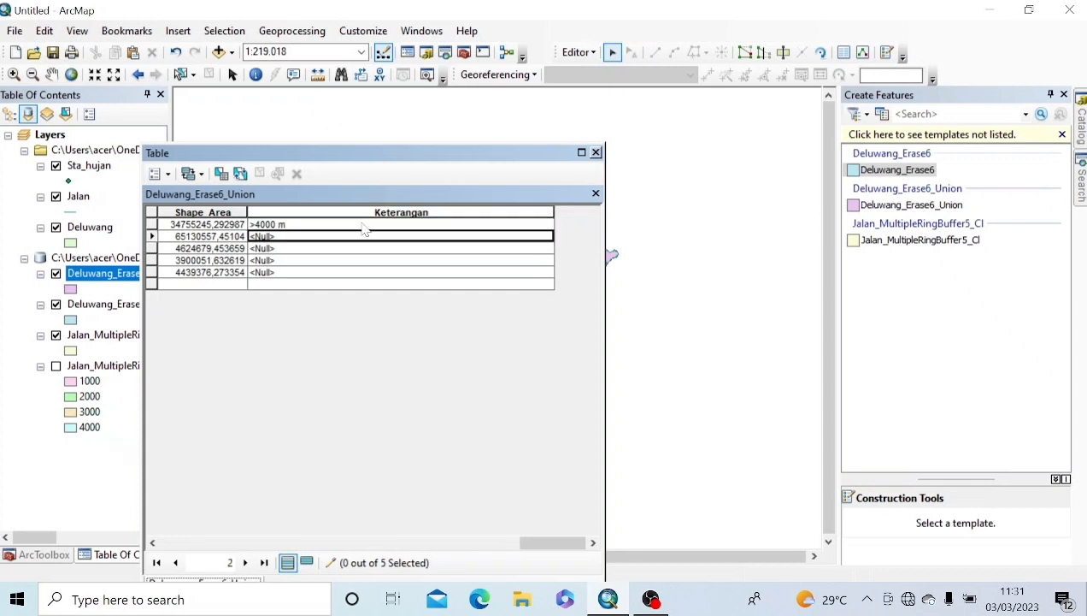
text(0)
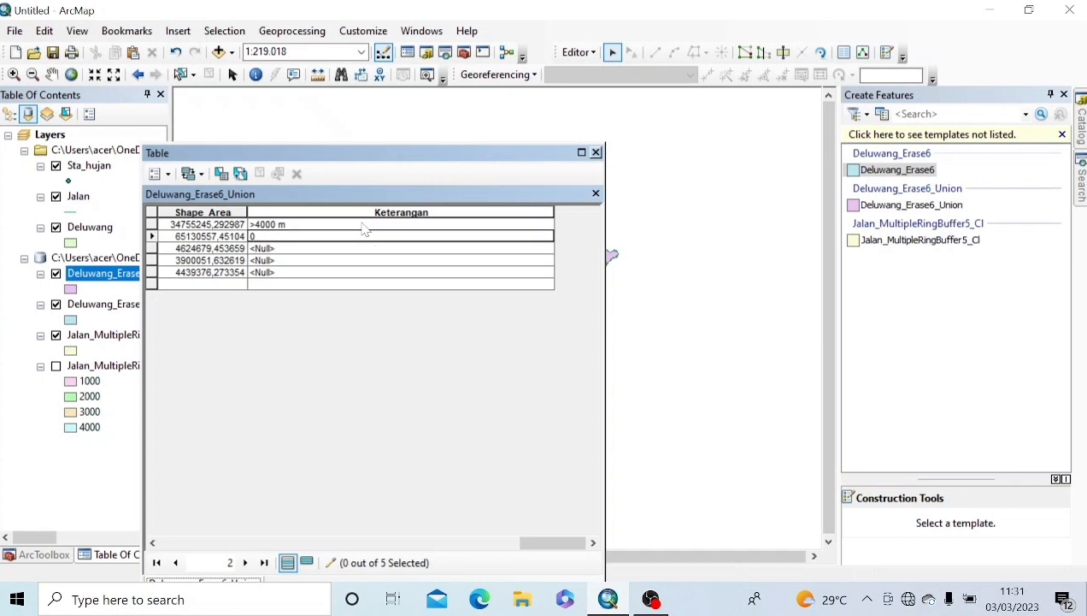
text(-1000 m)
key(Return)
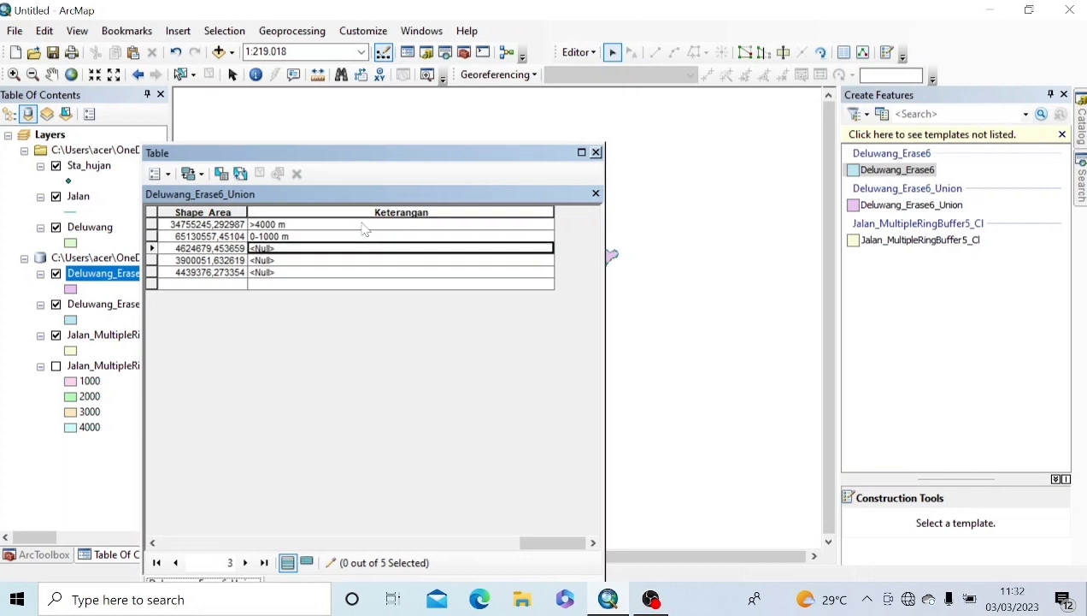
text(1000)
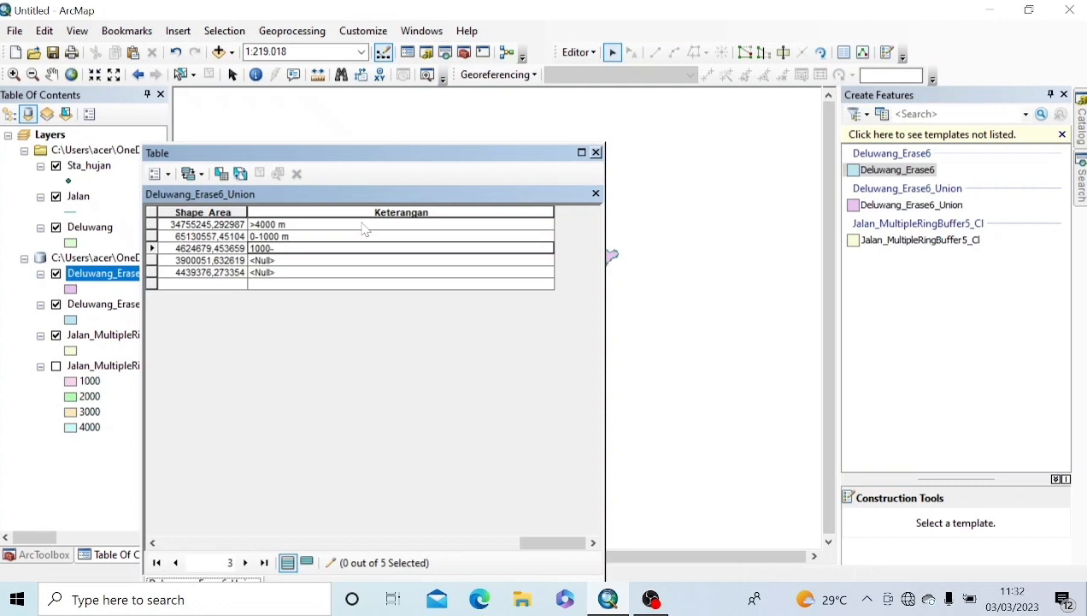
text(-2000 m)
key(Return)
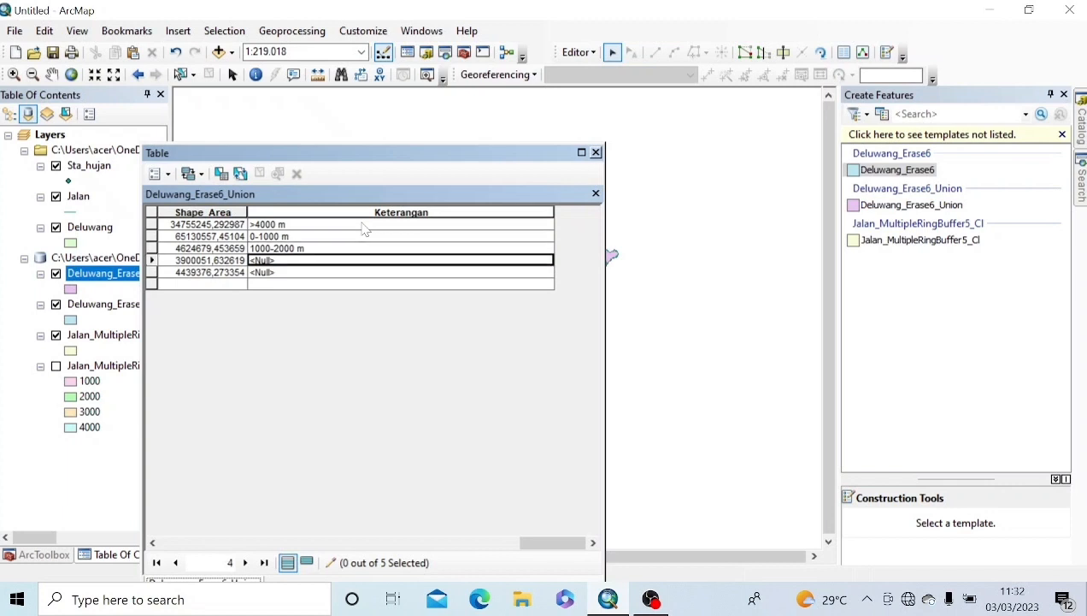
text(2)
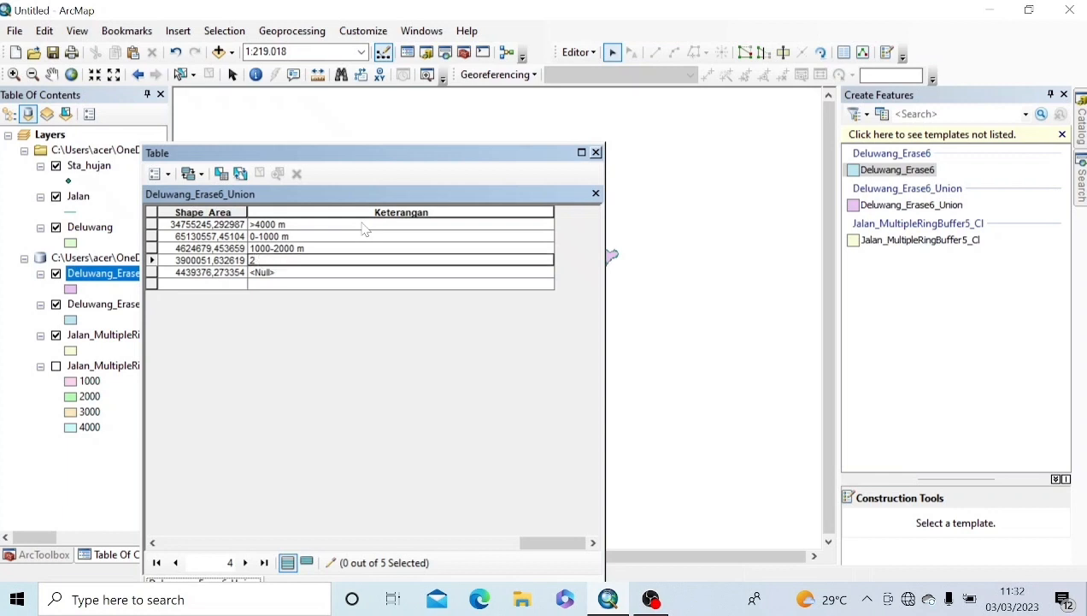
text(000-4000)
key(BackSpace)
key(BackSpace)
key(BackSpace)
text(3000 m)
Step: Save the edits, stop editing and close the attribute table
click(578, 52)
click(609, 112)
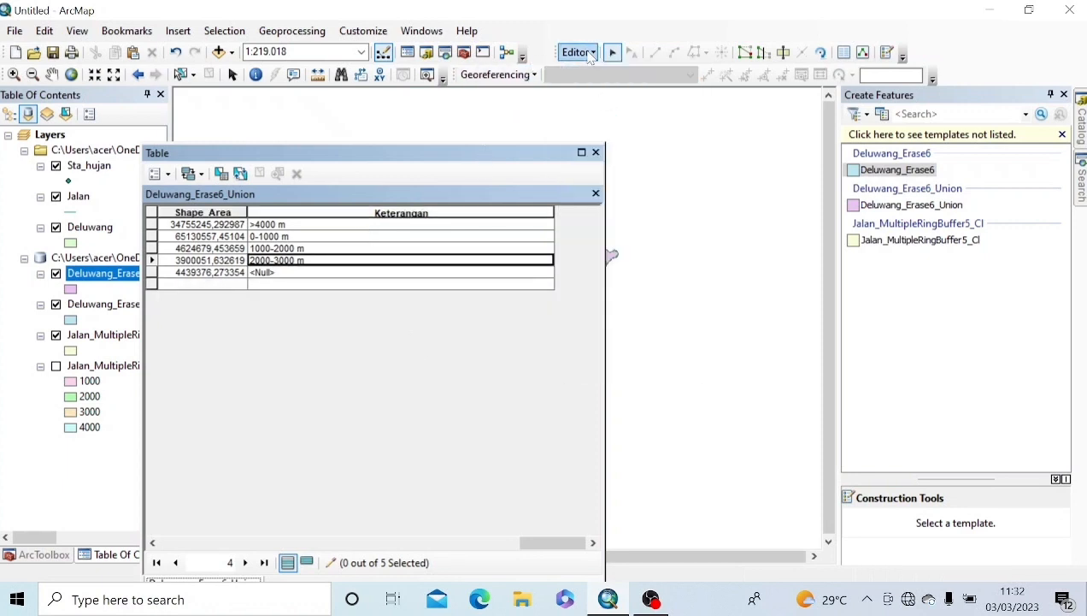
click(578, 52)
click(614, 90)
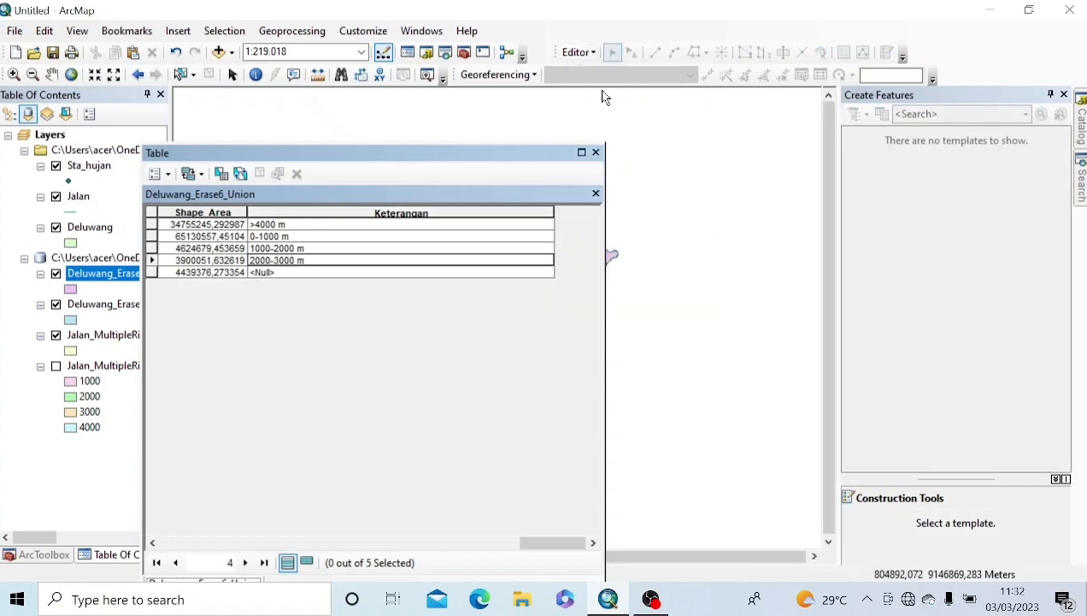
click(595, 153)
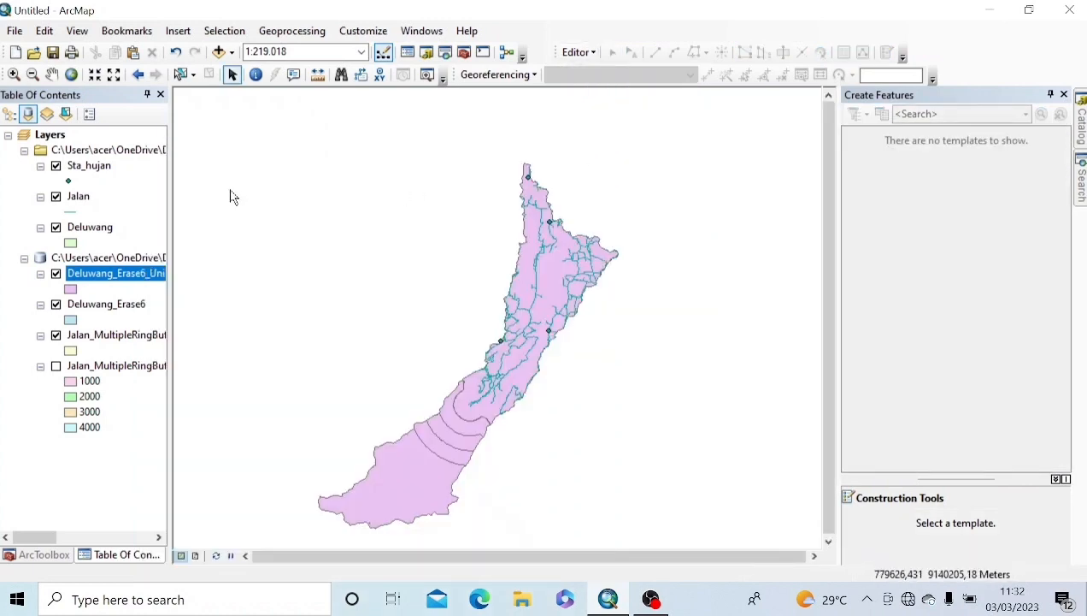
Step: Save the map as peta jarak jalan1.mxd instead of replacing peta jarak jalan
click(16, 31)
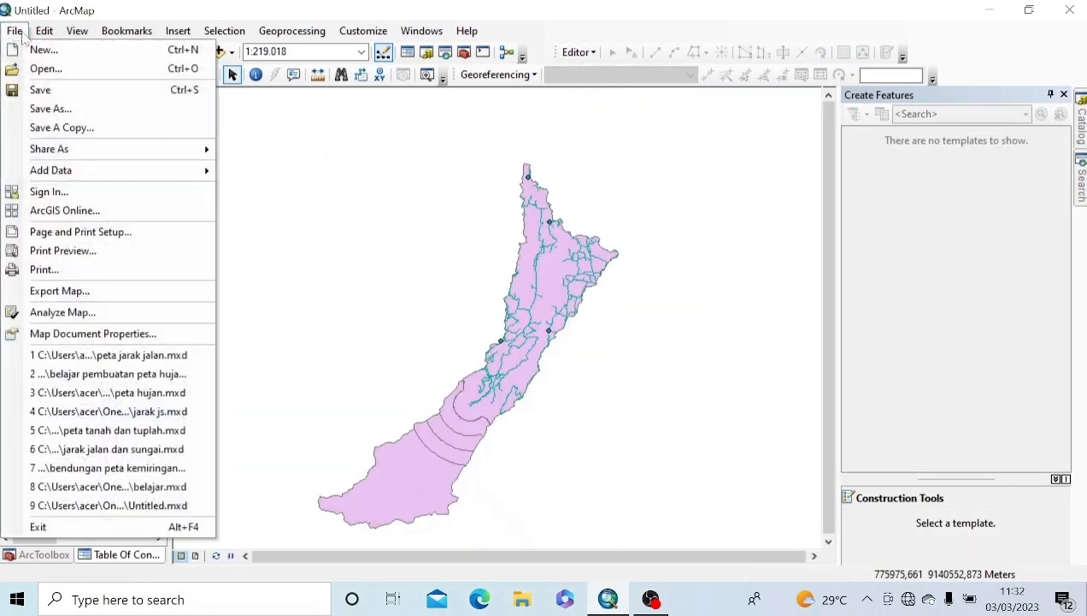
click(62, 110)
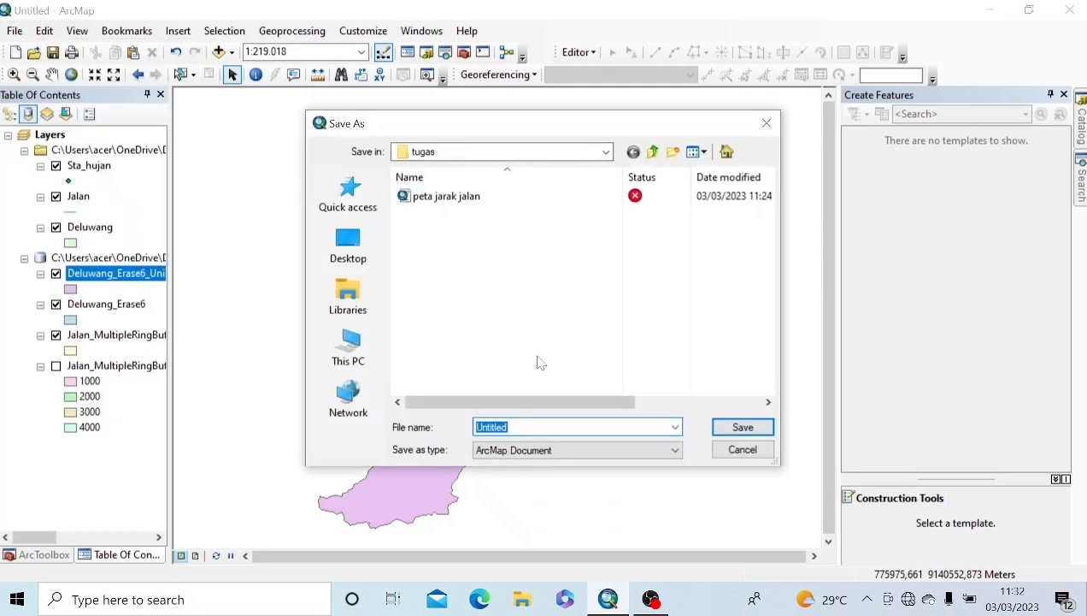
text(peta jarak jalan)
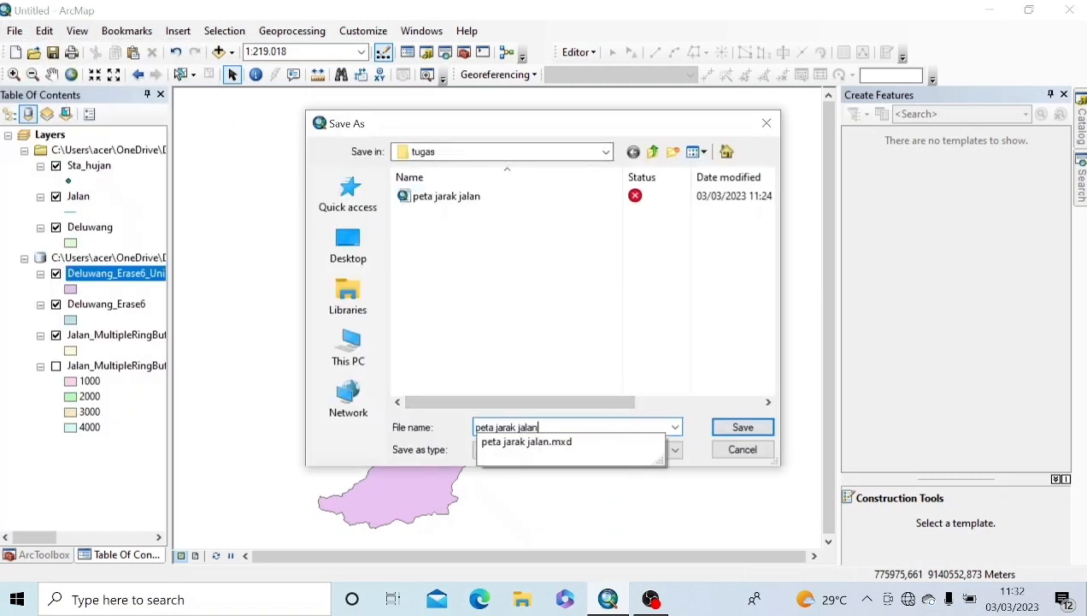
click(734, 424)
click(633, 301)
click(538, 427)
text(1.mxd)
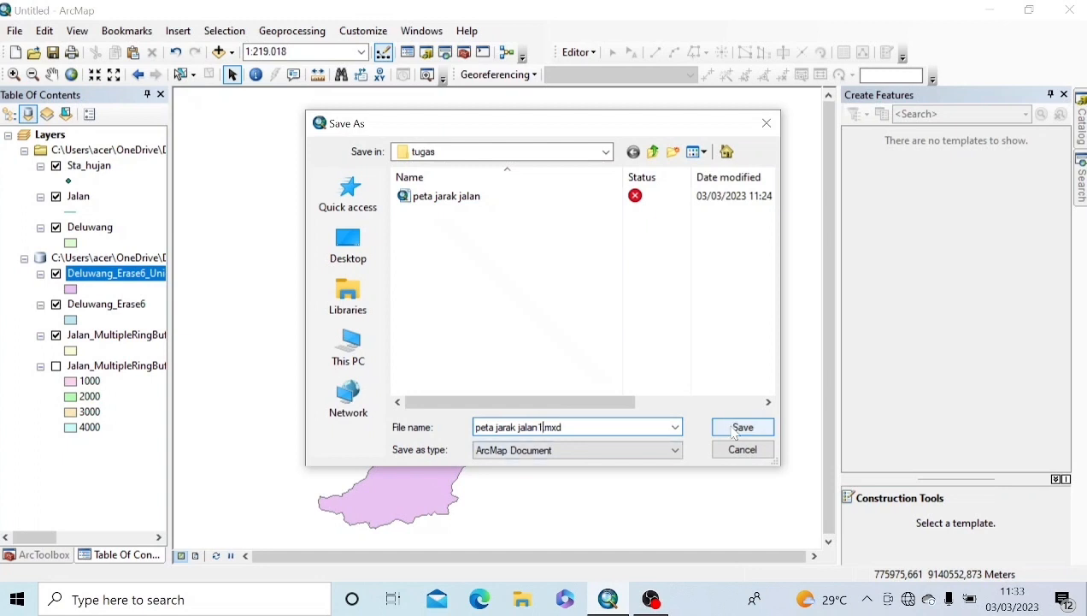
click(733, 427)
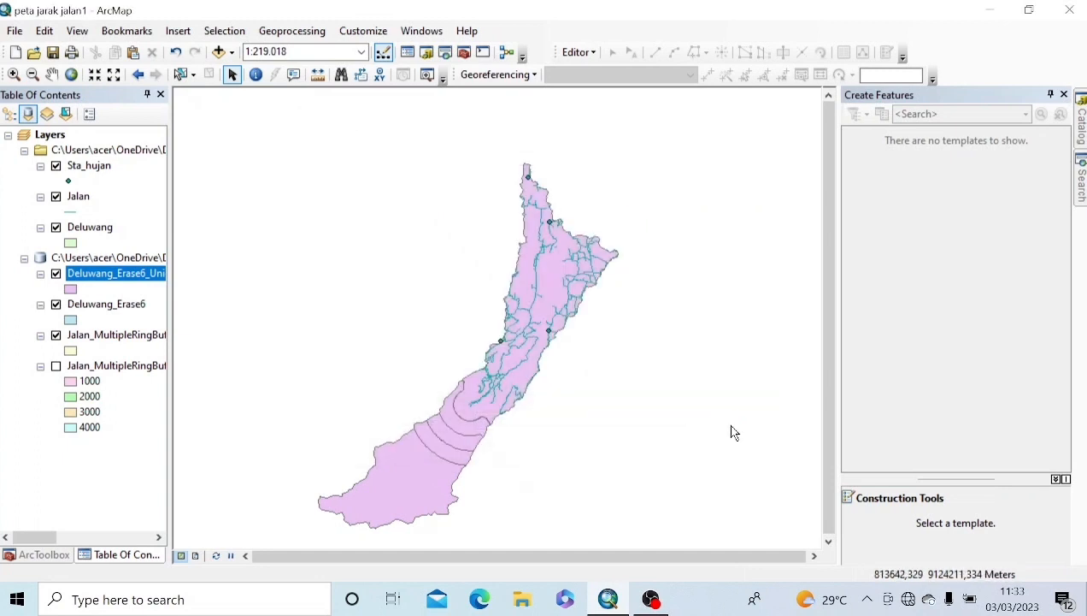
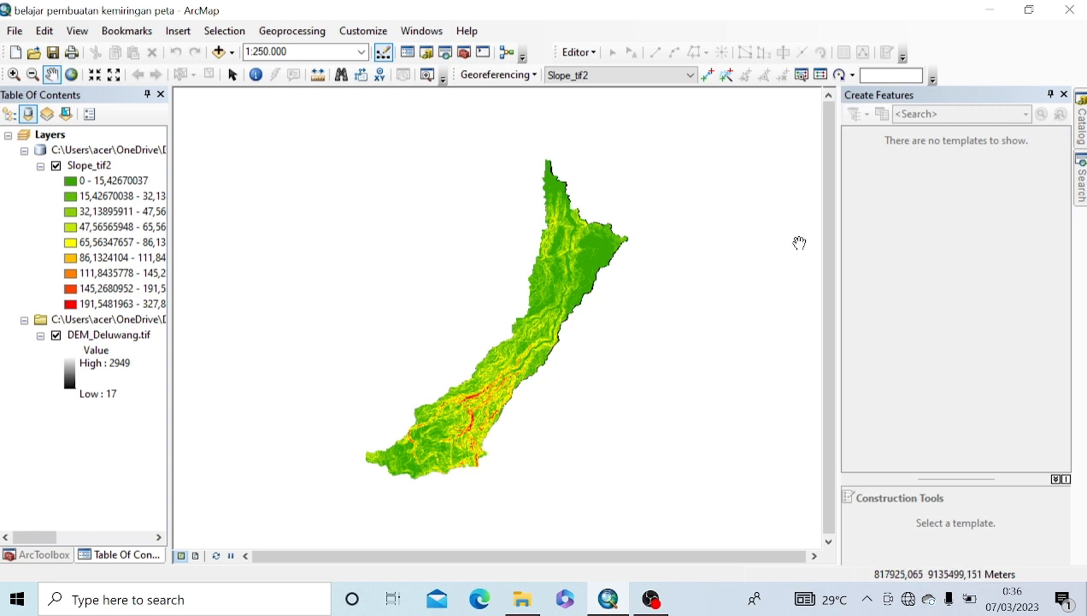
Step: Search the tools for 'reclassify' and open the Reclassify tool from the results
mouse_move(1081, 182)
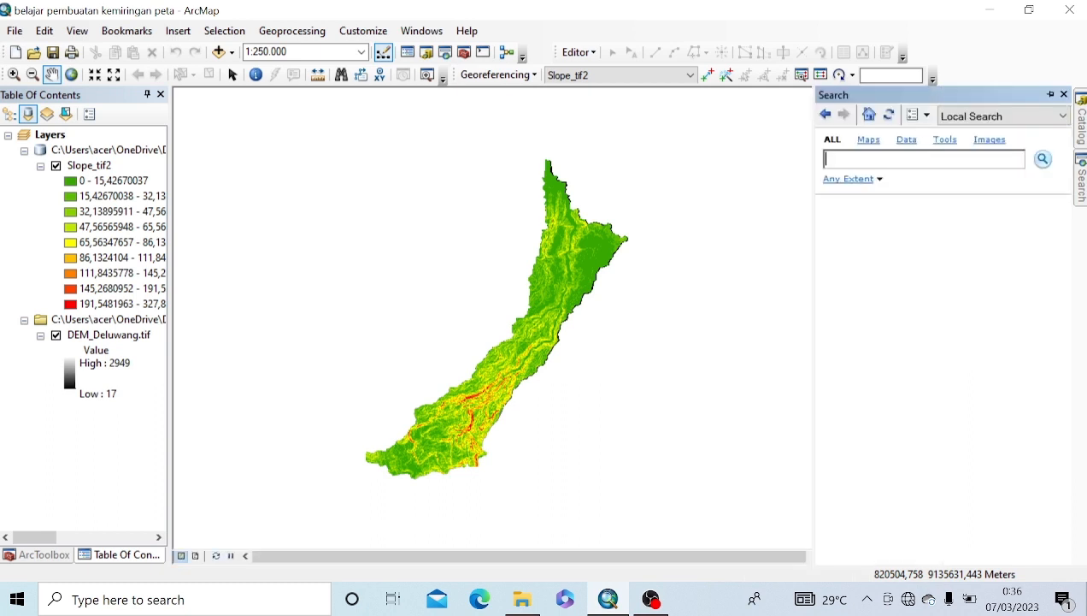
text(reclassify)
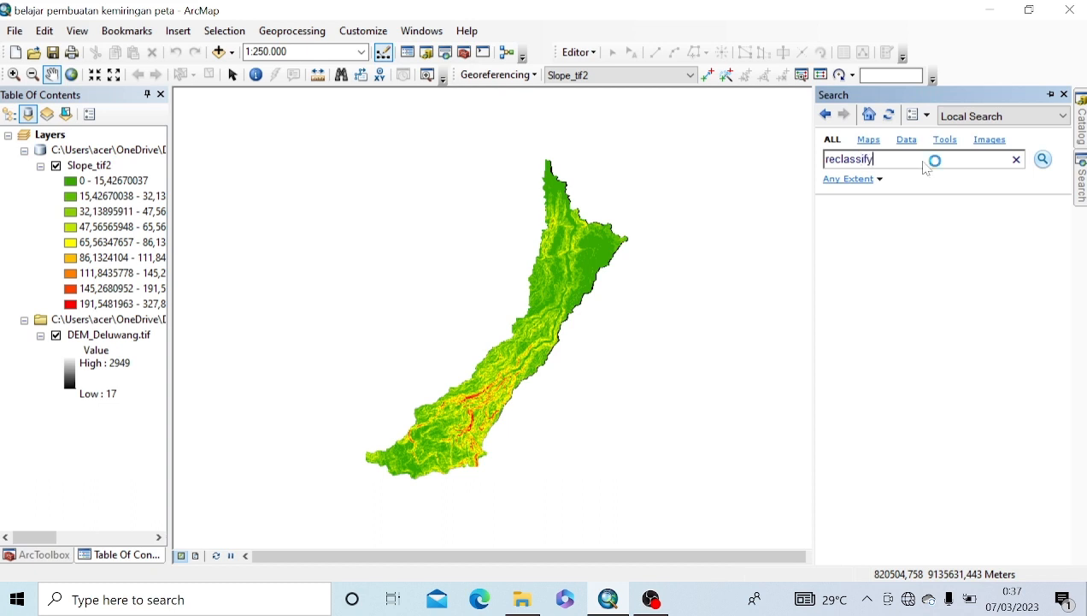
key(Return)
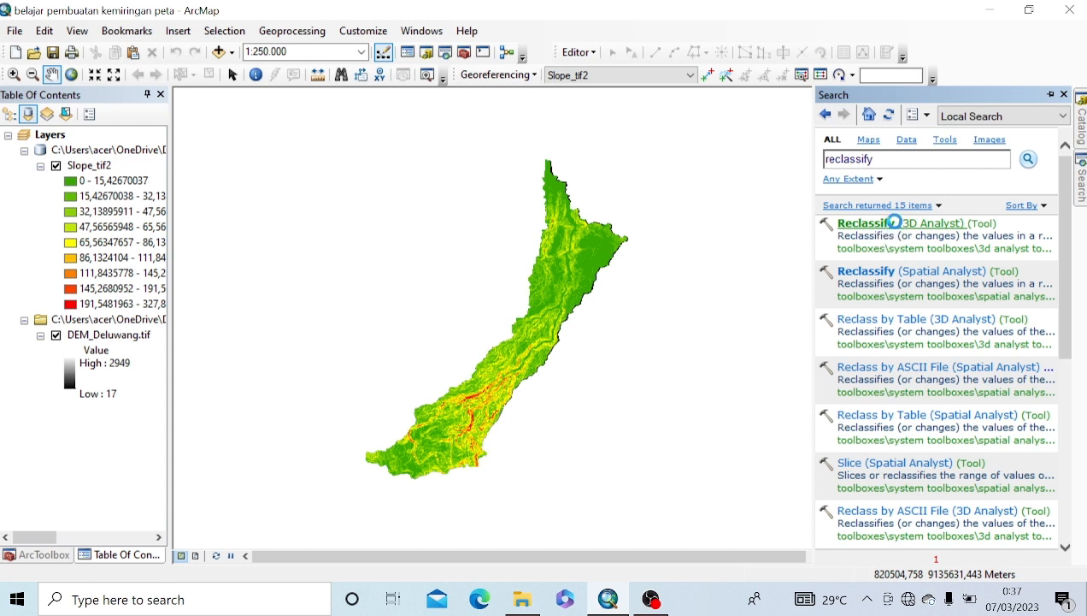
click(895, 223)
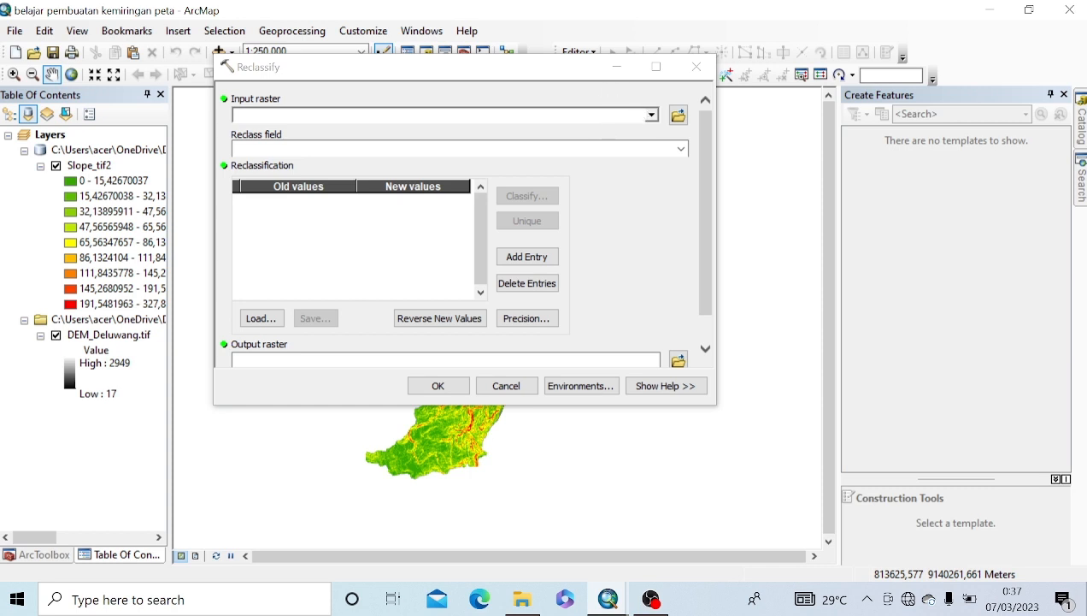
Step: Use Slope_tif2 as the input raster and classify it into 5 classes using the Manual method
click(652, 115)
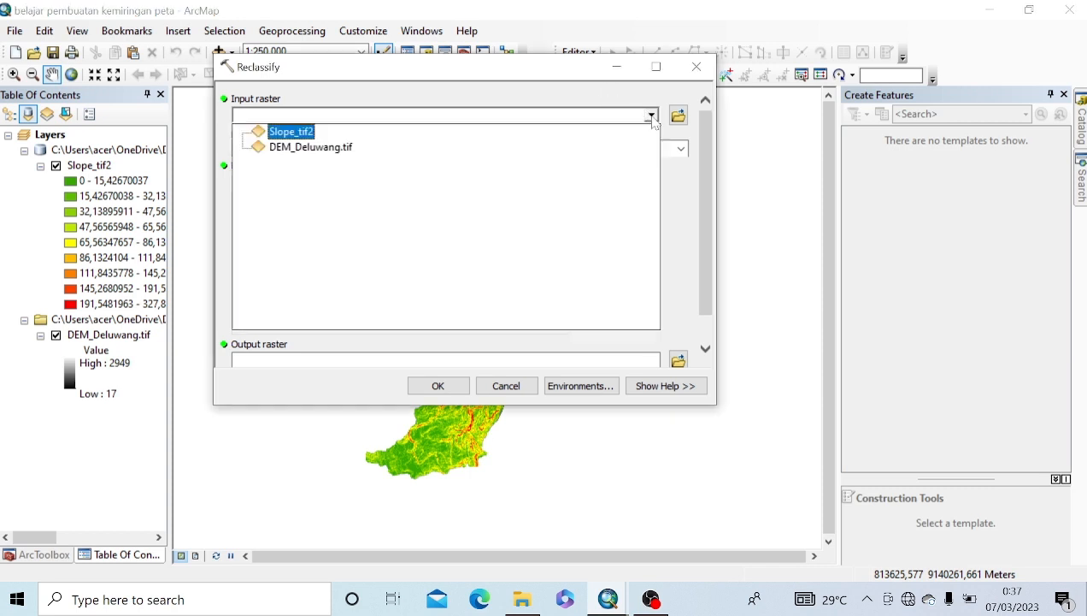
click(285, 133)
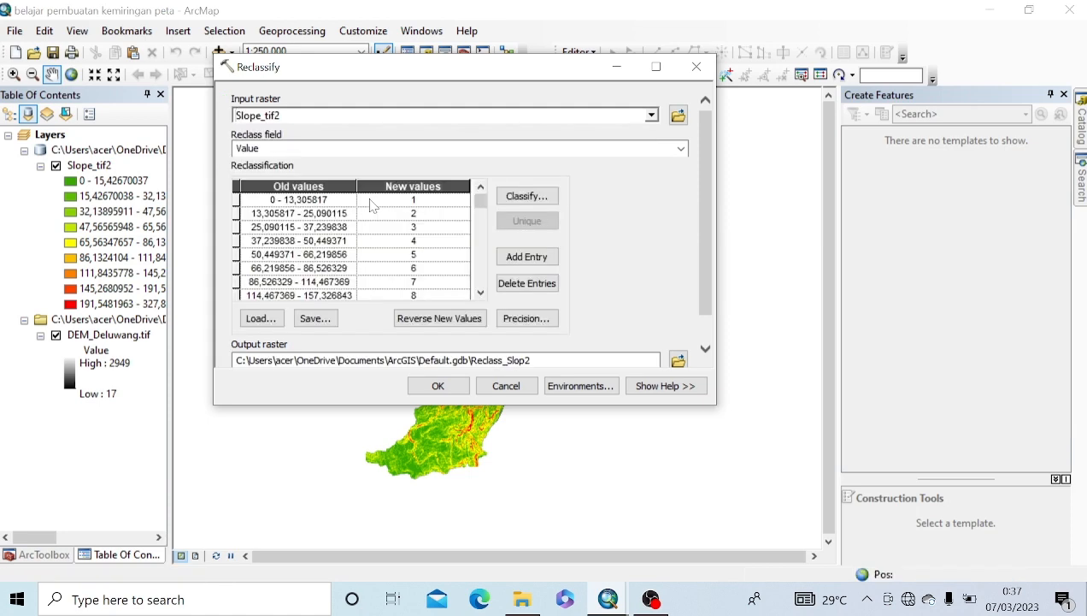
click(535, 200)
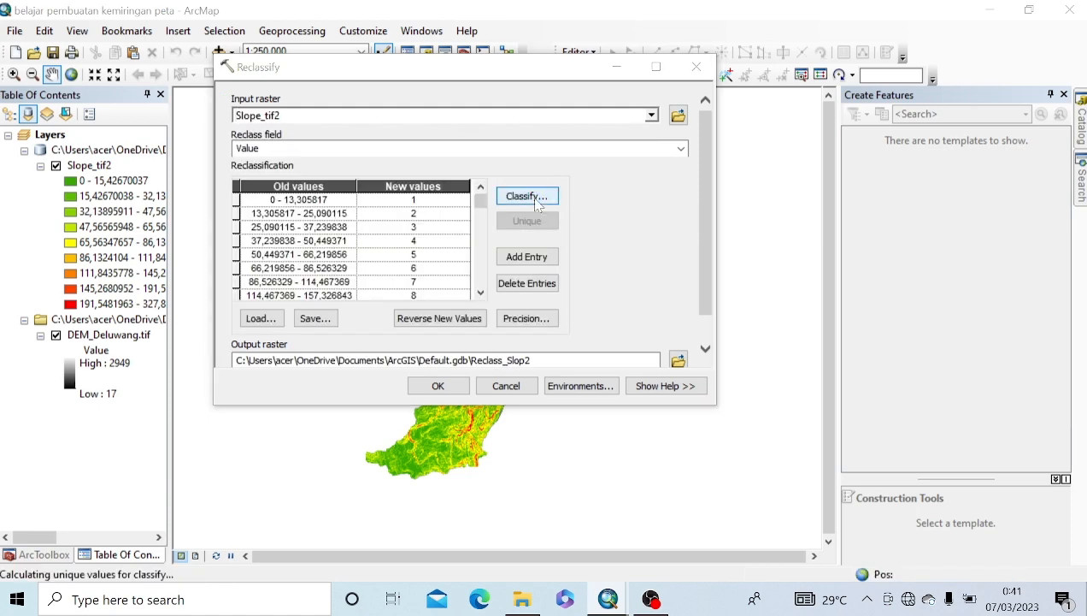
click(320, 94)
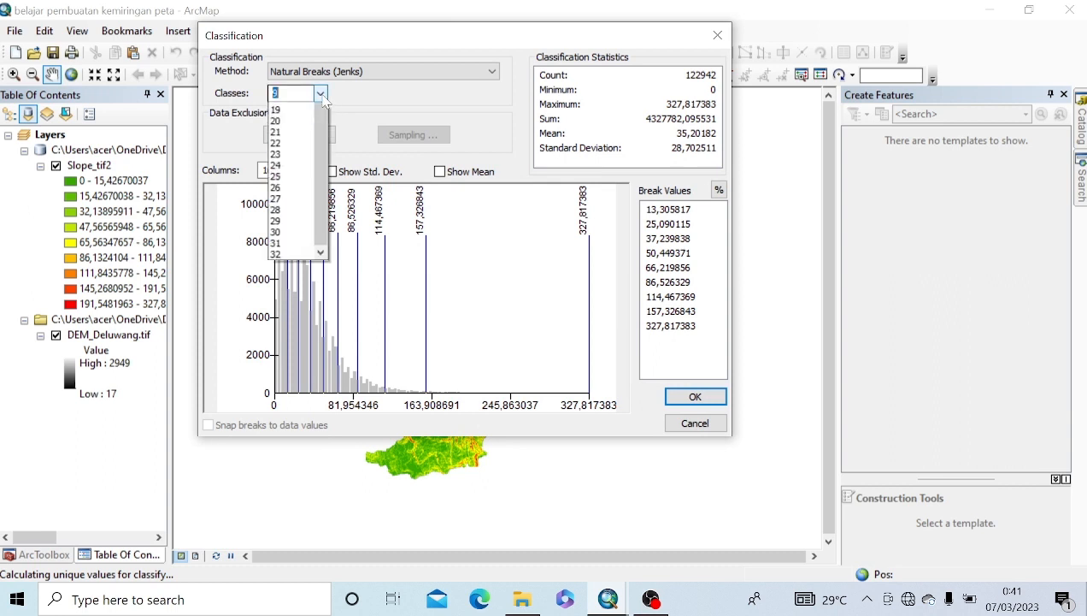
click(280, 130)
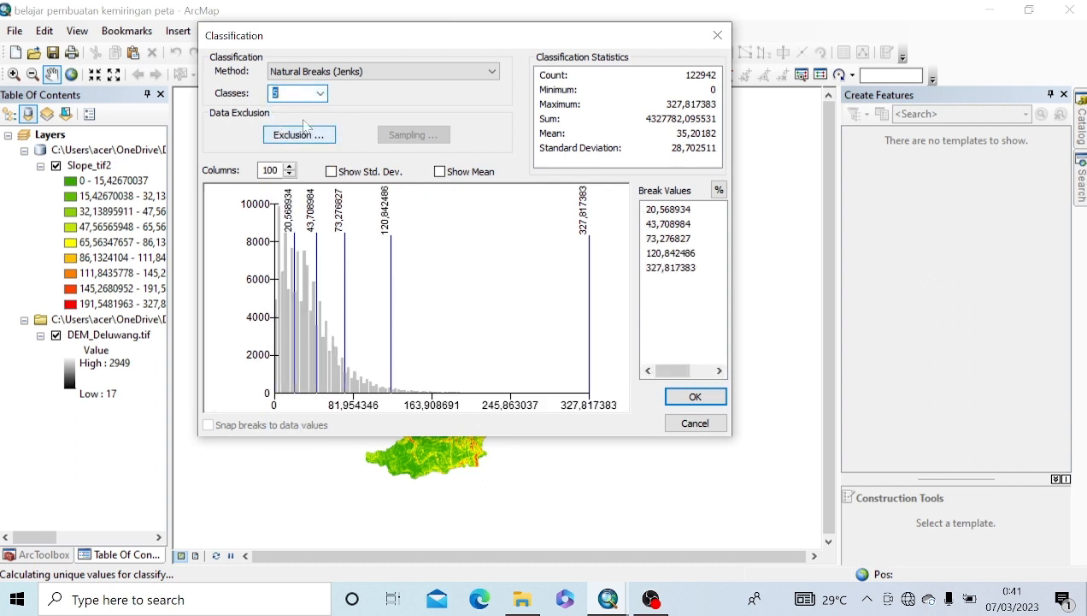
click(453, 74)
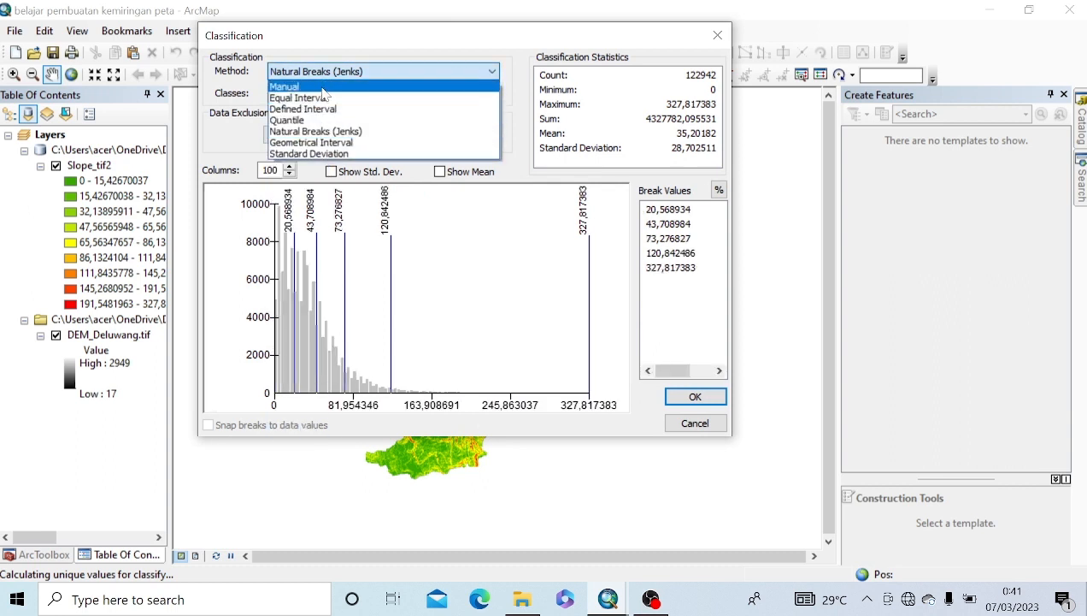
click(318, 87)
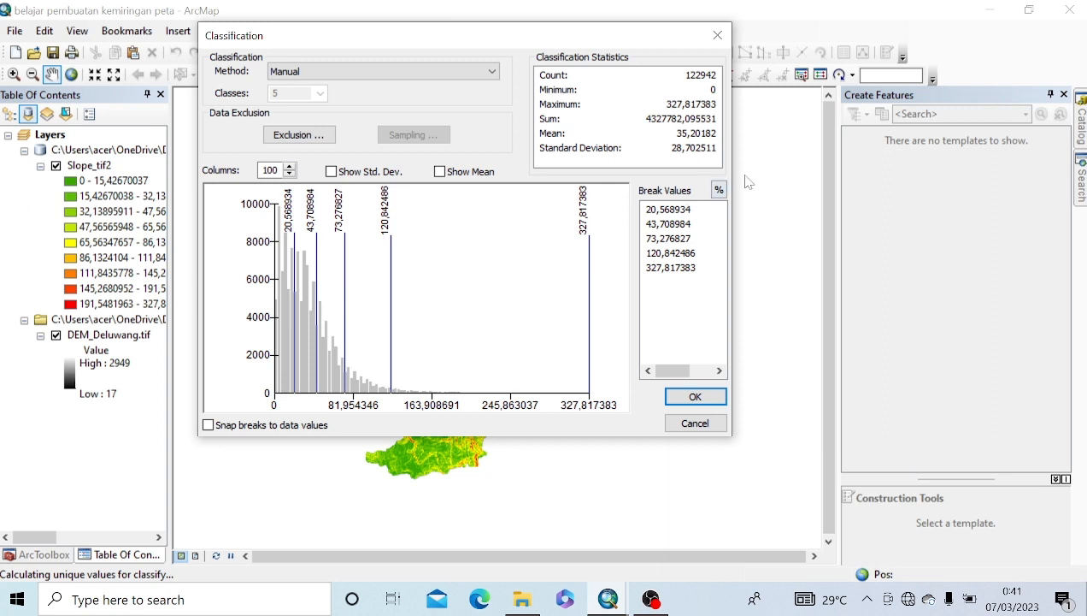
Step: Toggle the break display between slope values and percentages, ending on percentages
click(719, 190)
click(666, 215)
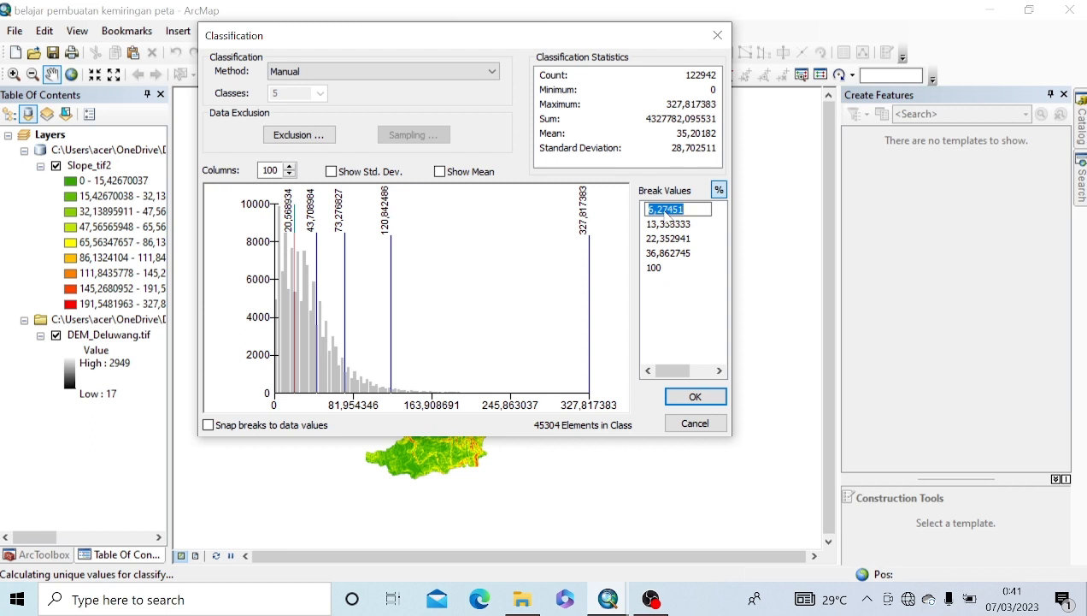
click(721, 195)
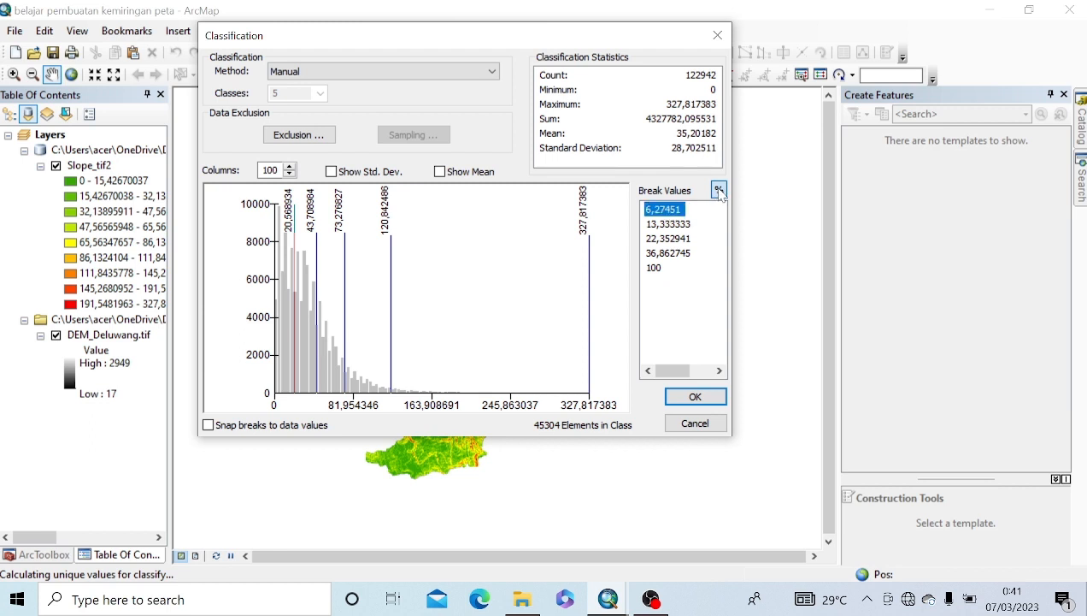
click(721, 192)
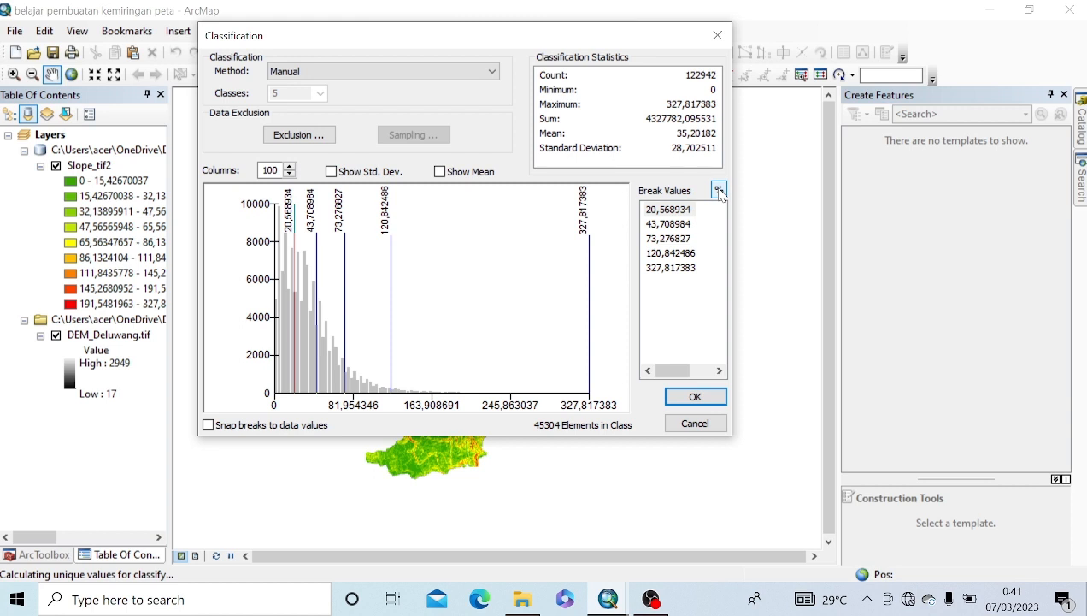
click(721, 191)
click(721, 192)
click(716, 195)
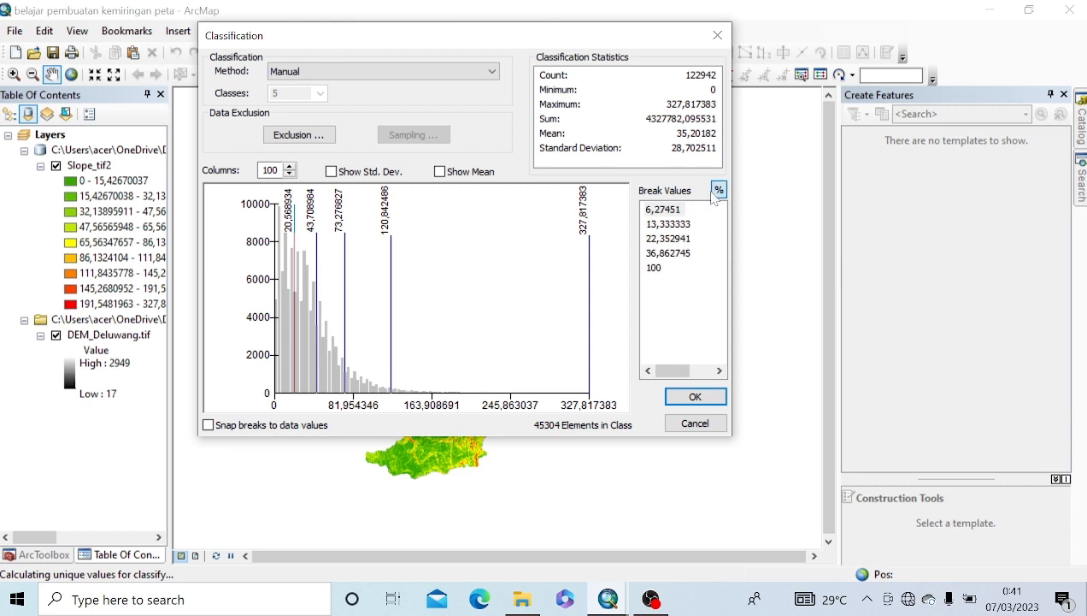
click(718, 192)
click(718, 191)
click(715, 192)
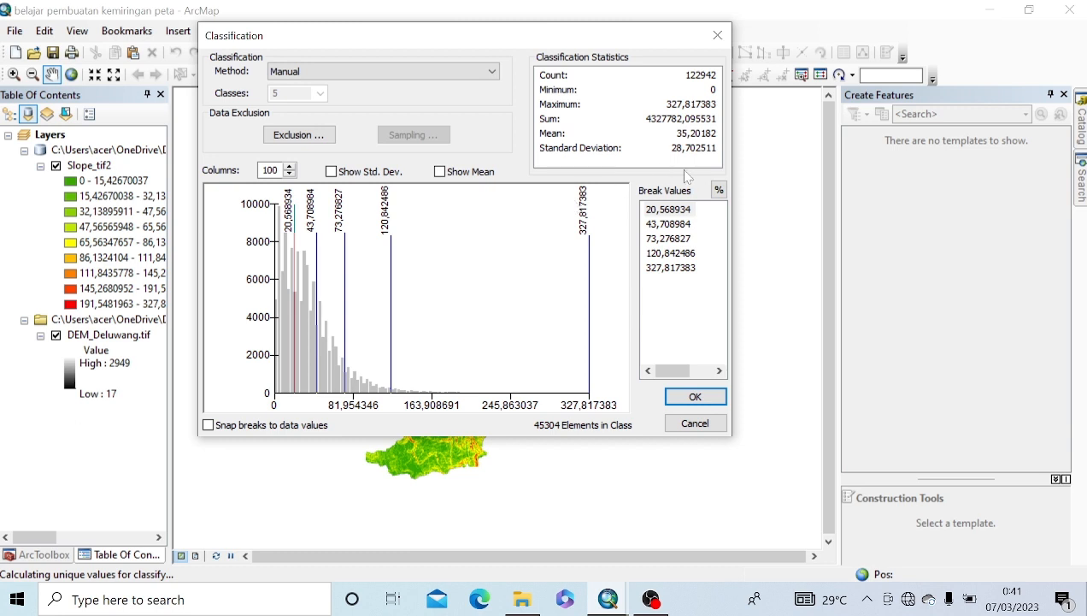
click(719, 190)
Step: Enter manual breaks of 2, 5, 10 and 30 percent and accept the classification
double_click(664, 212)
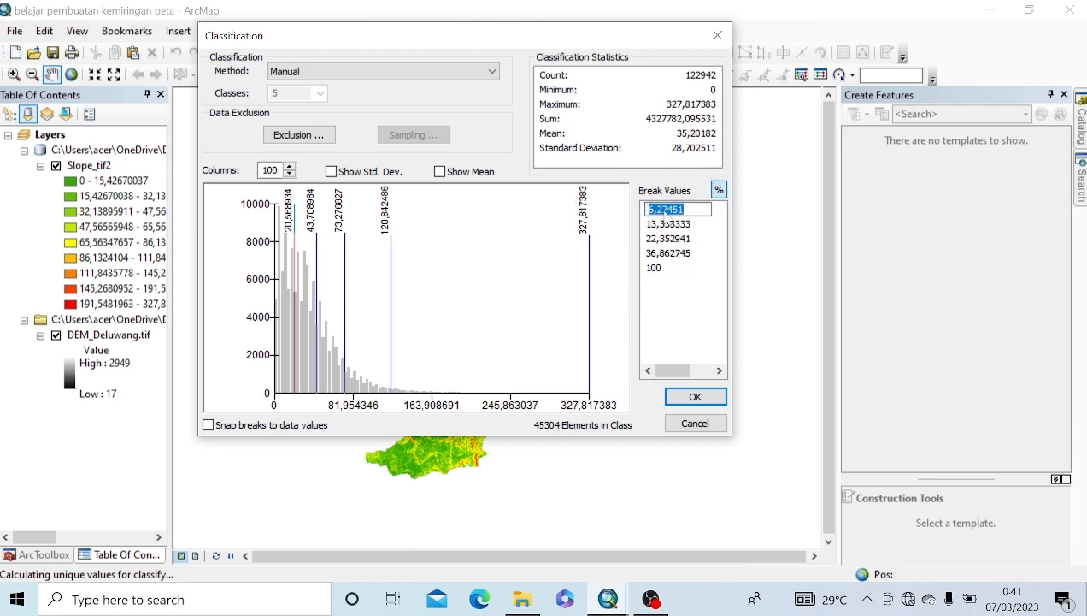
text(2)
click(664, 225)
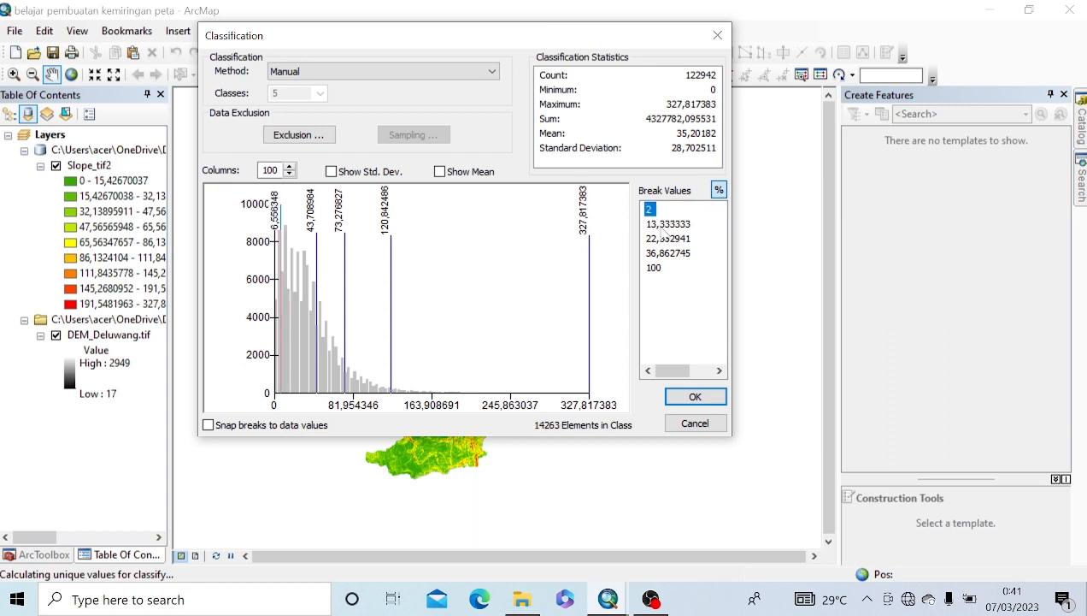
click(664, 226)
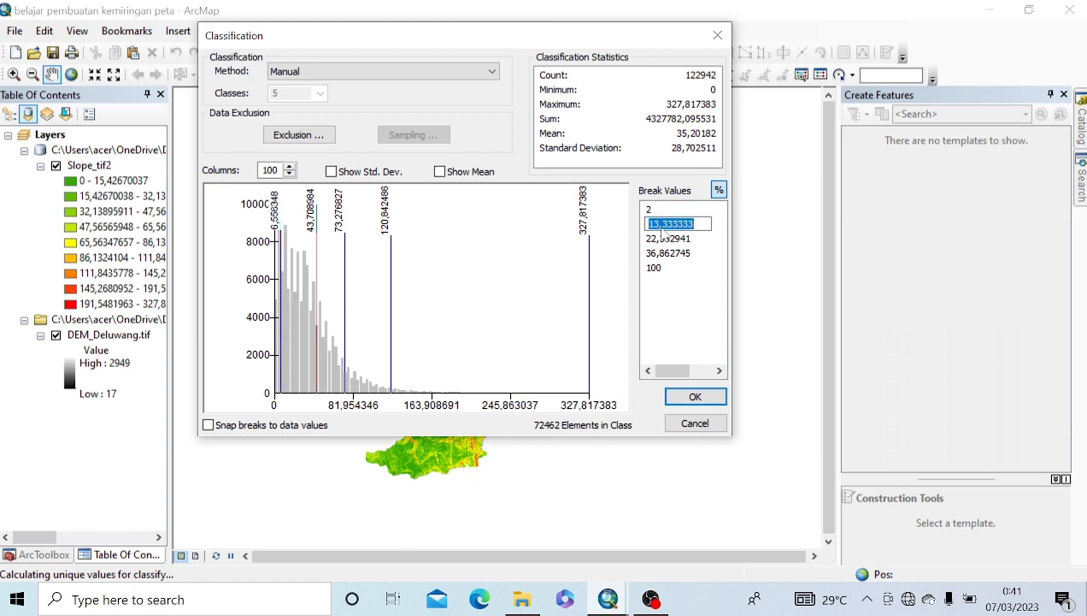
text(5)
key(Return)
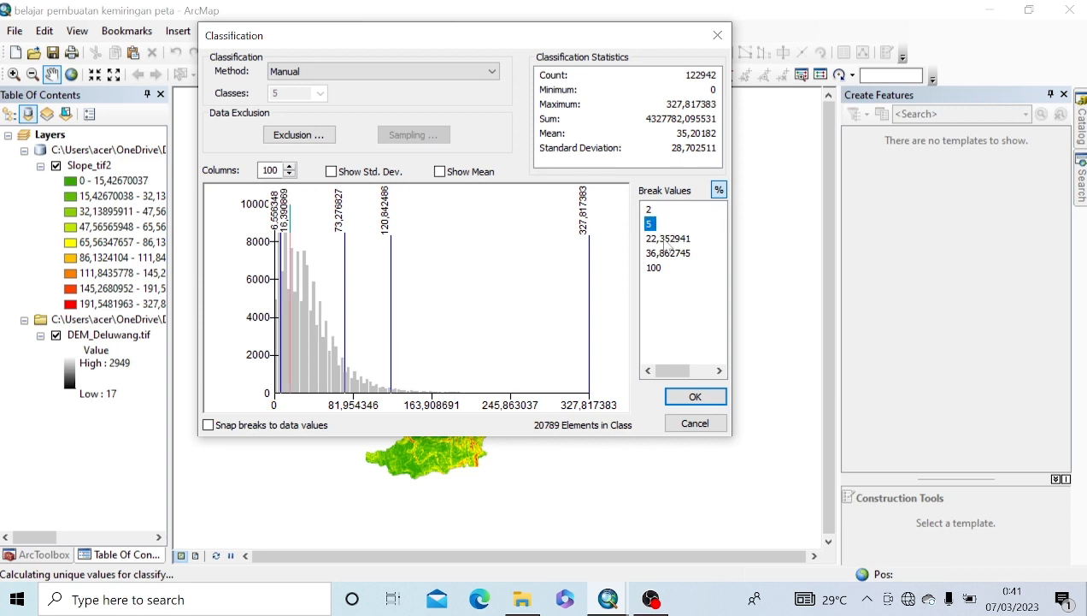
double_click(666, 240)
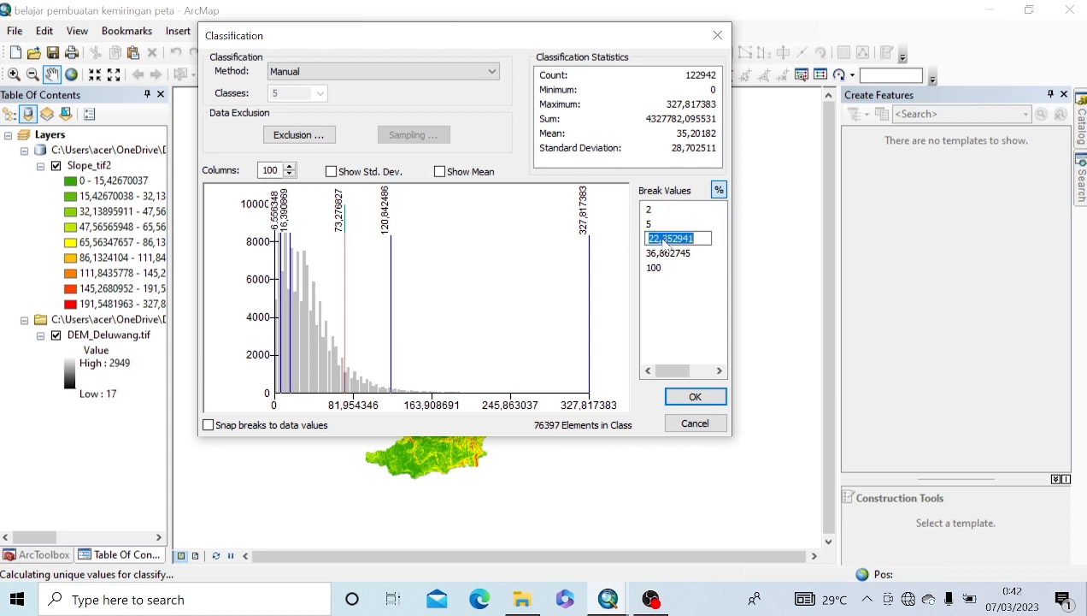
text(10)
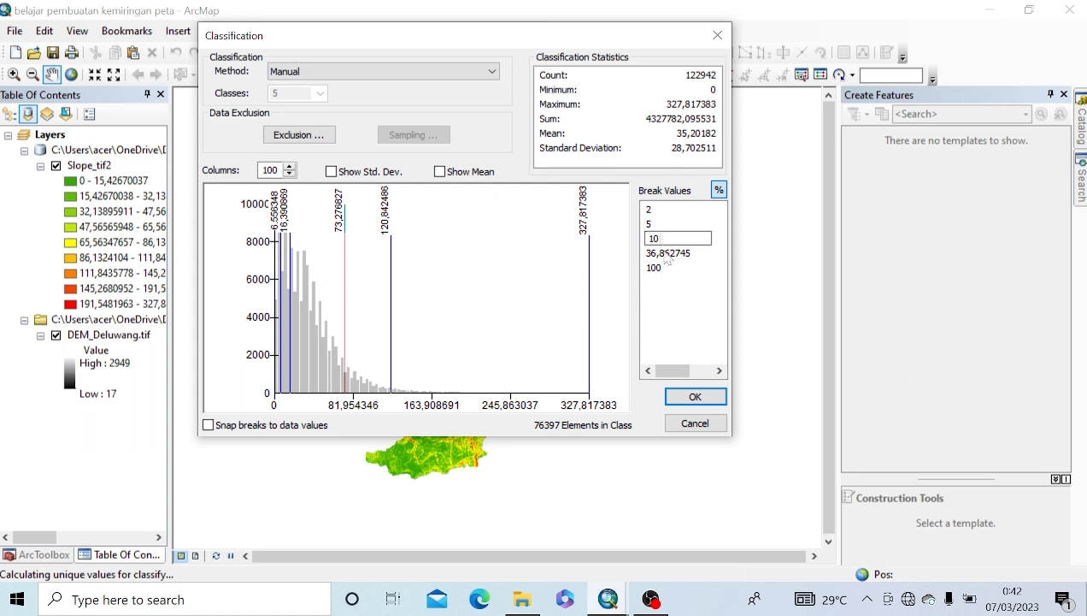
key(Return)
double_click(670, 253)
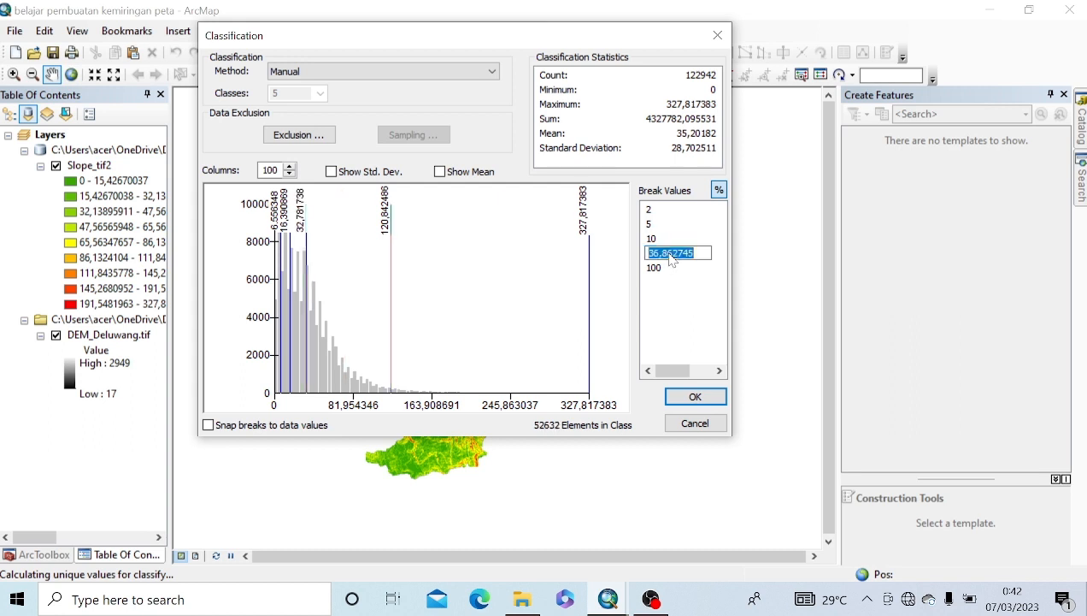
text(30)
click(696, 399)
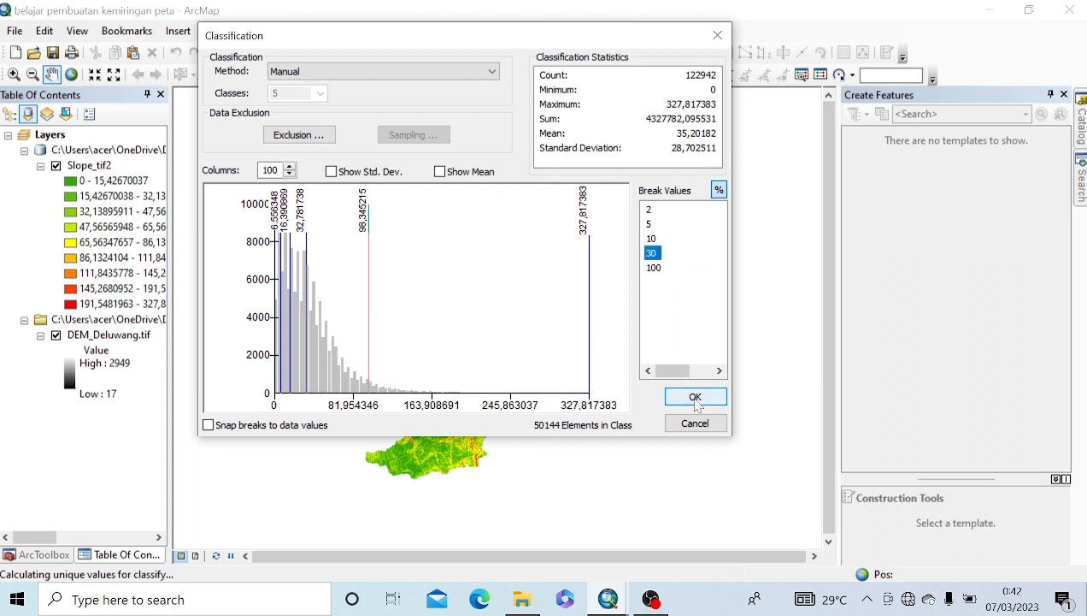
click(696, 398)
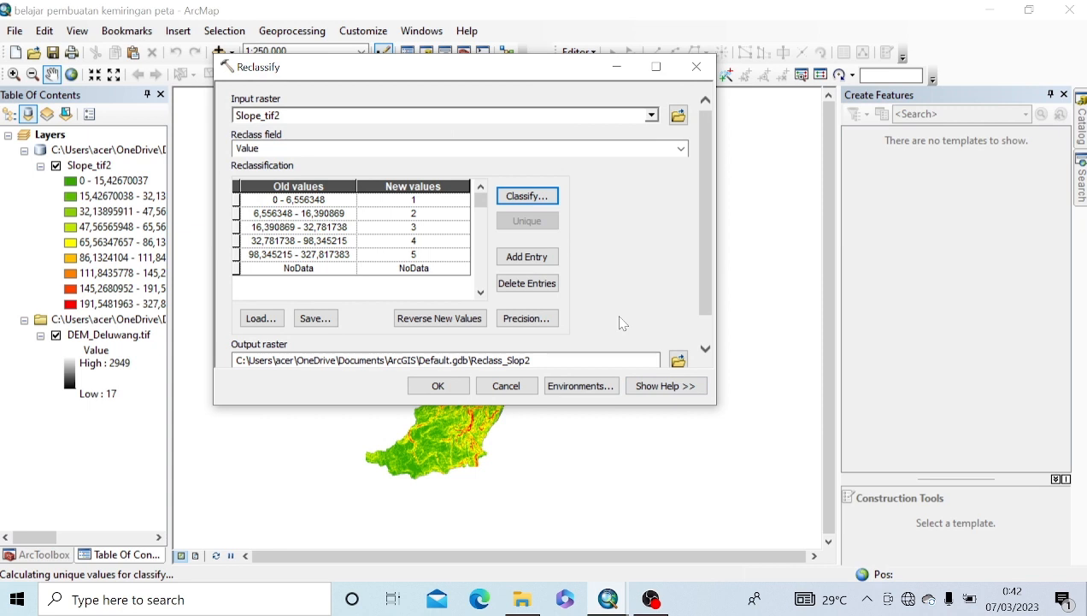
Step: Run Reclassify to create Reclass_Slop2 and save the slope map document
click(438, 386)
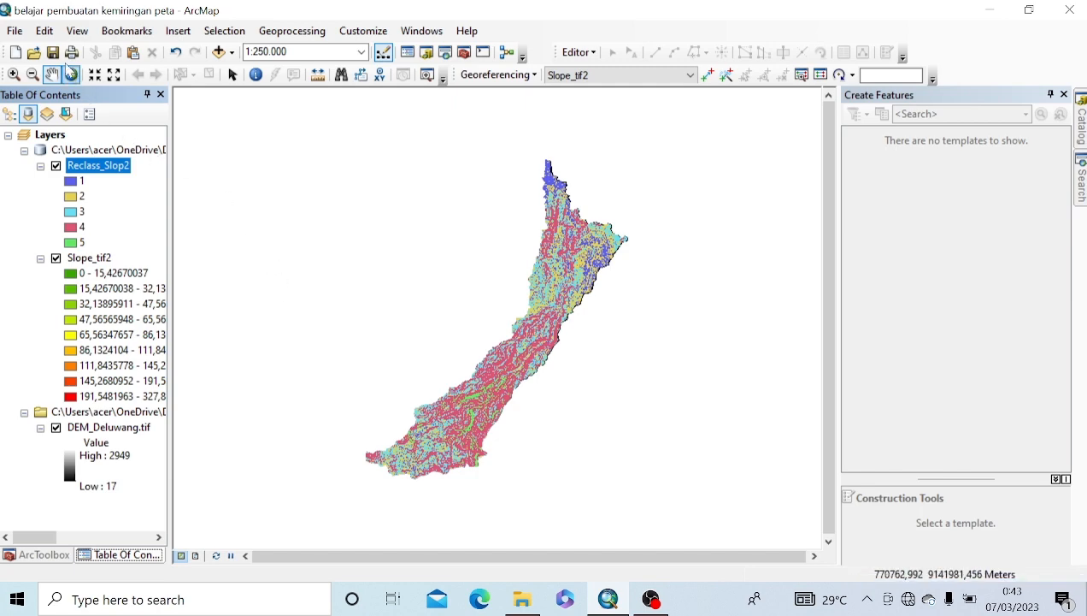
click(14, 31)
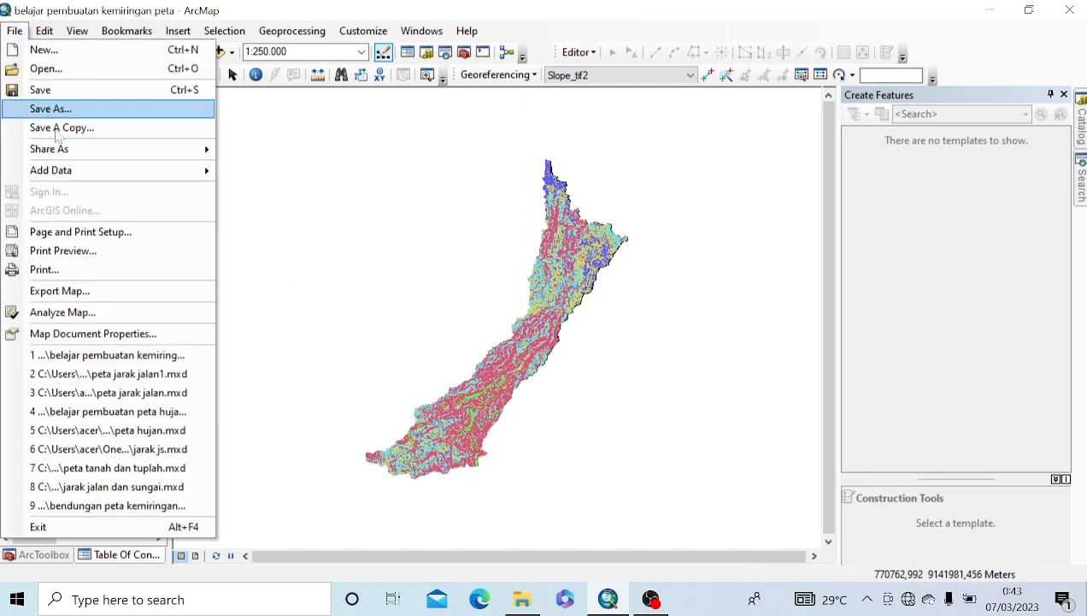
click(79, 93)
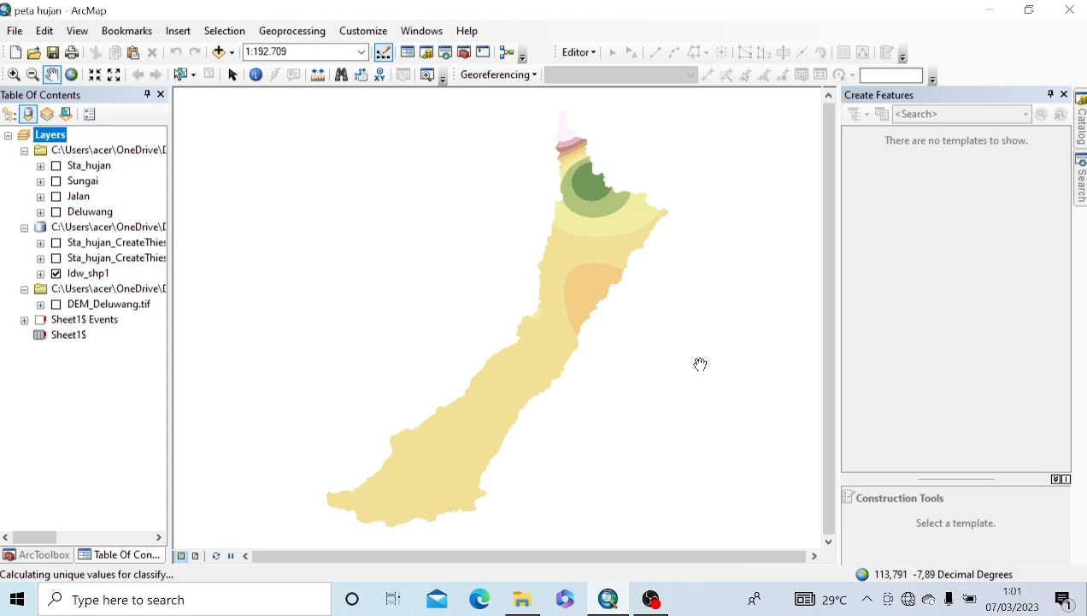
Step: Reclassify Idw_shp1 into 5 classes with the Spatial Analyst Reclassify tool, creating Reclass_Idw_2
click(1081, 181)
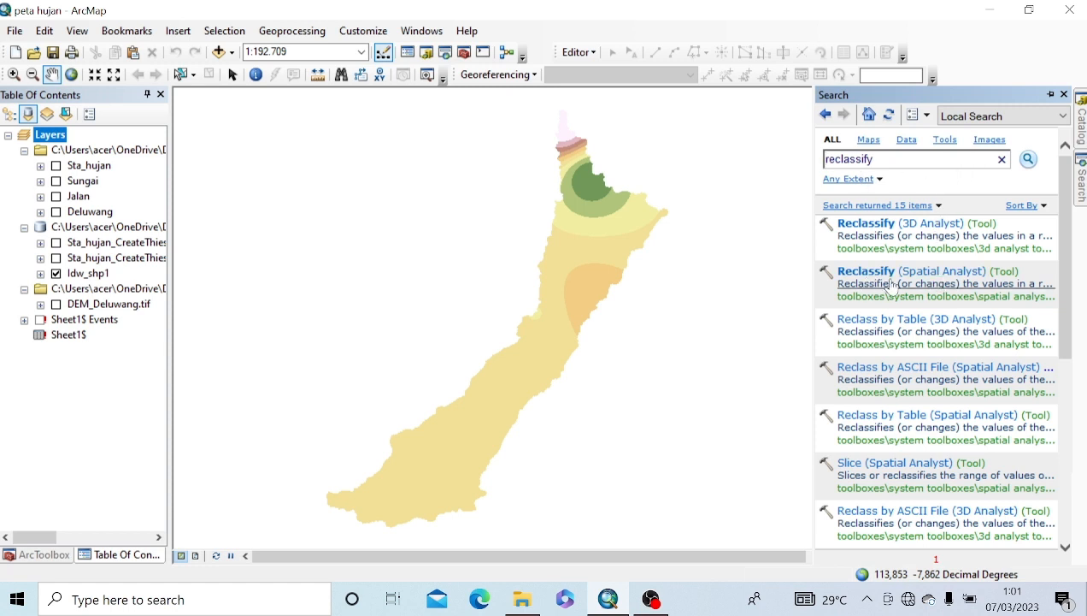
click(938, 275)
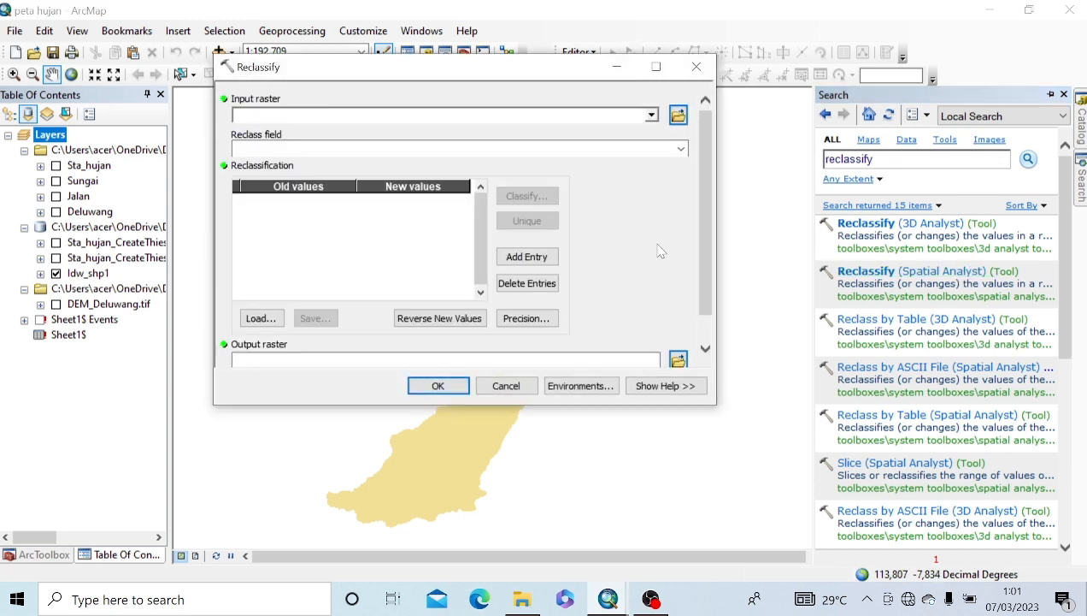
click(651, 115)
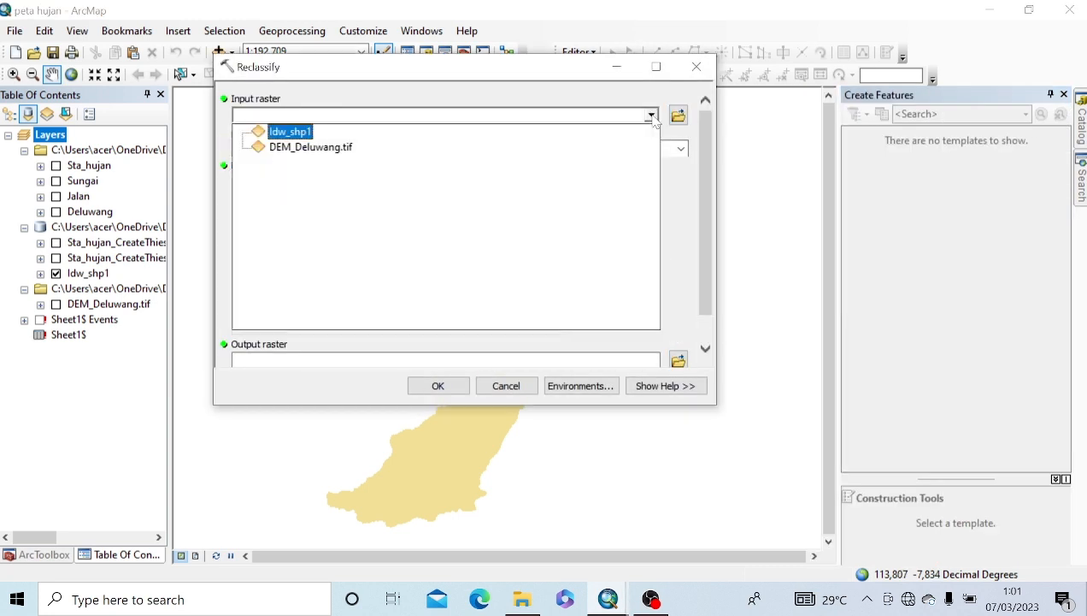
click(292, 132)
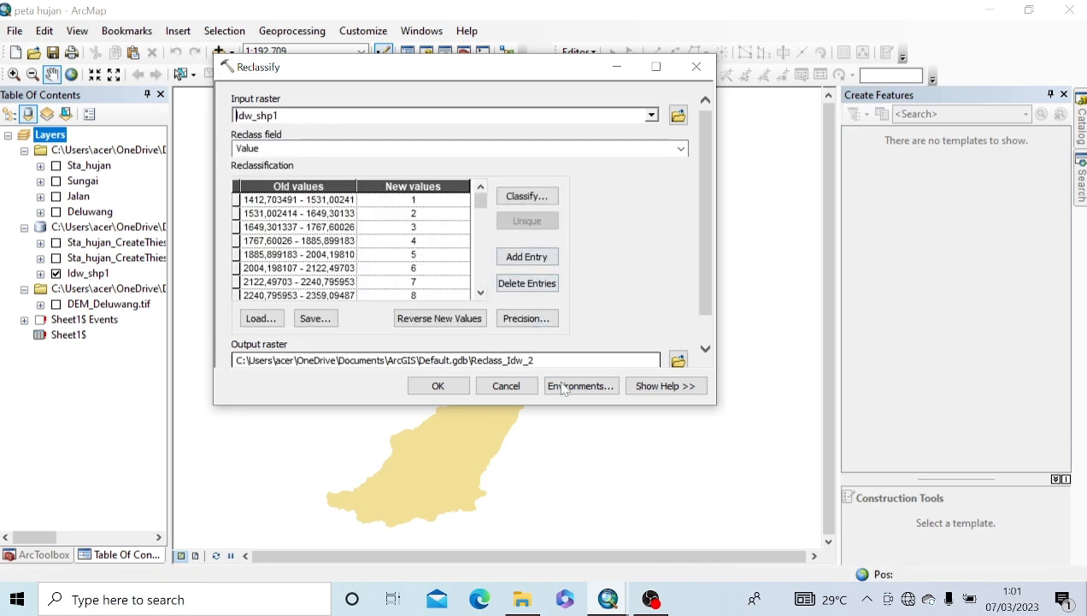
click(539, 198)
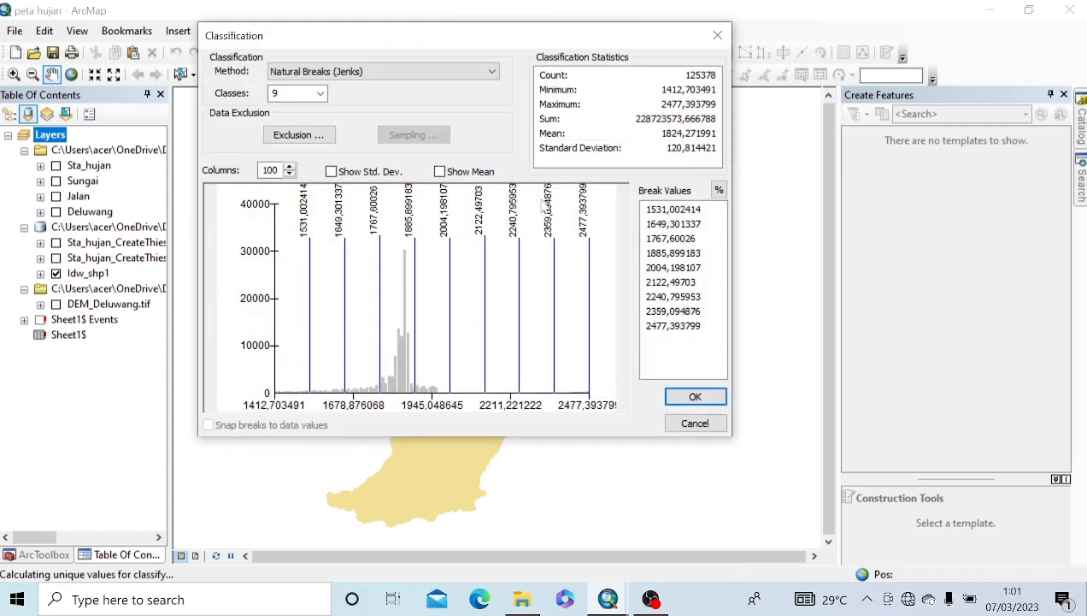
click(319, 93)
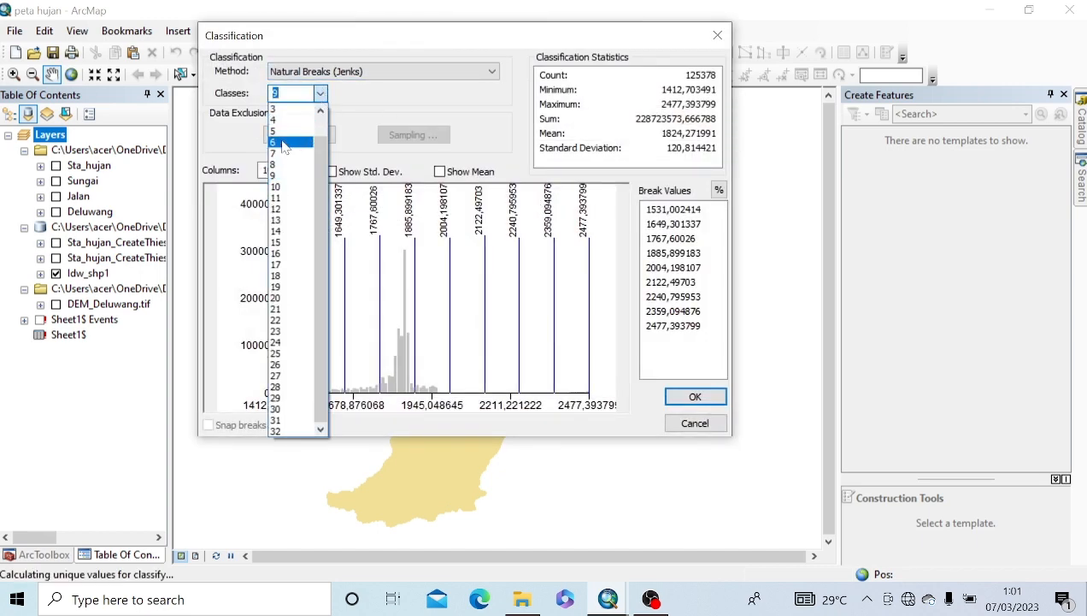
click(283, 131)
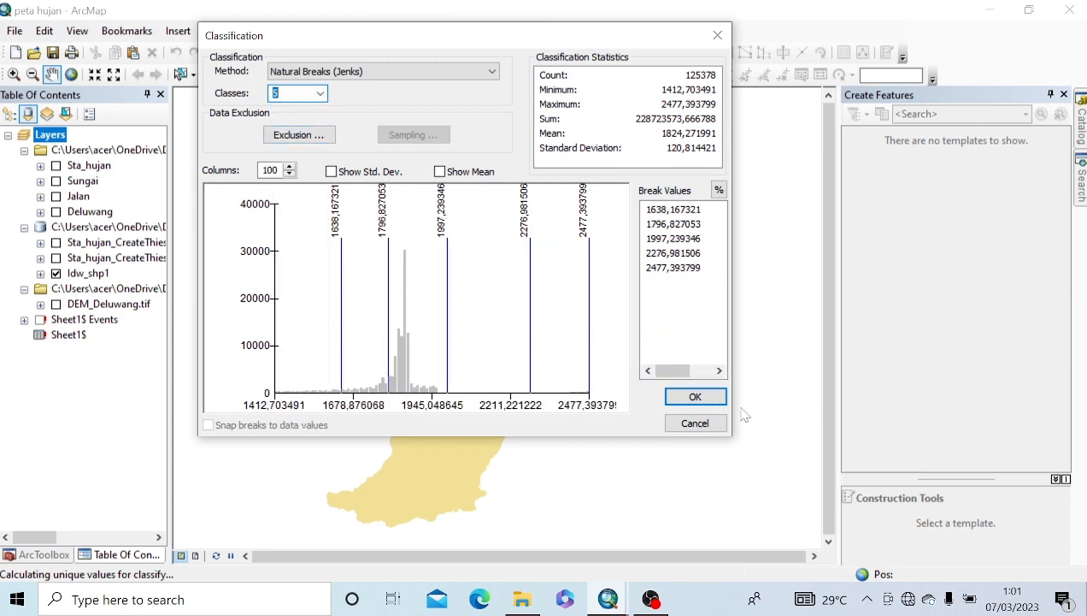
click(695, 397)
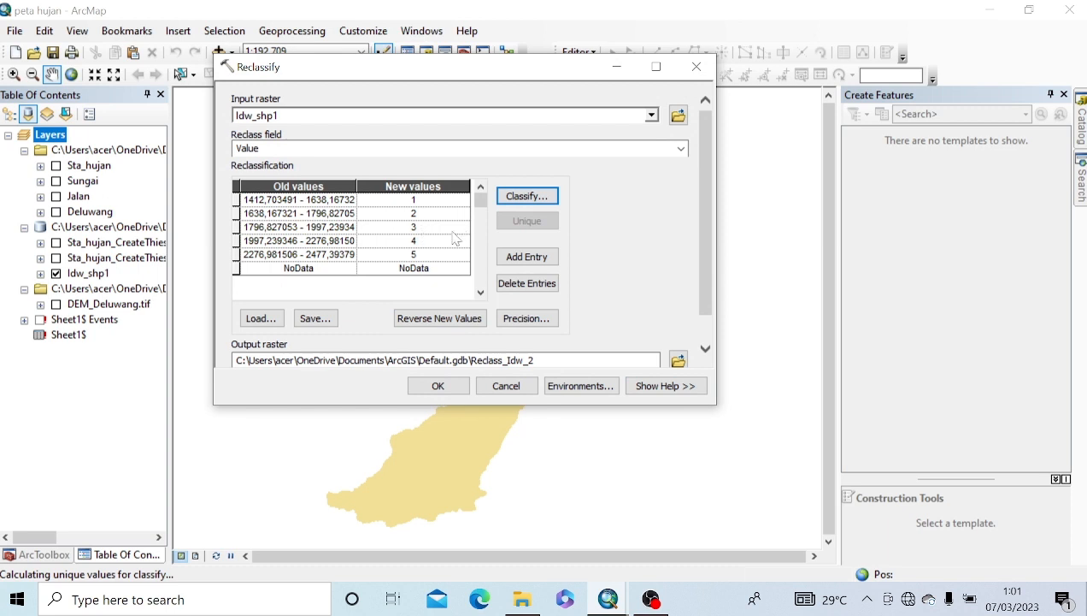
click(438, 386)
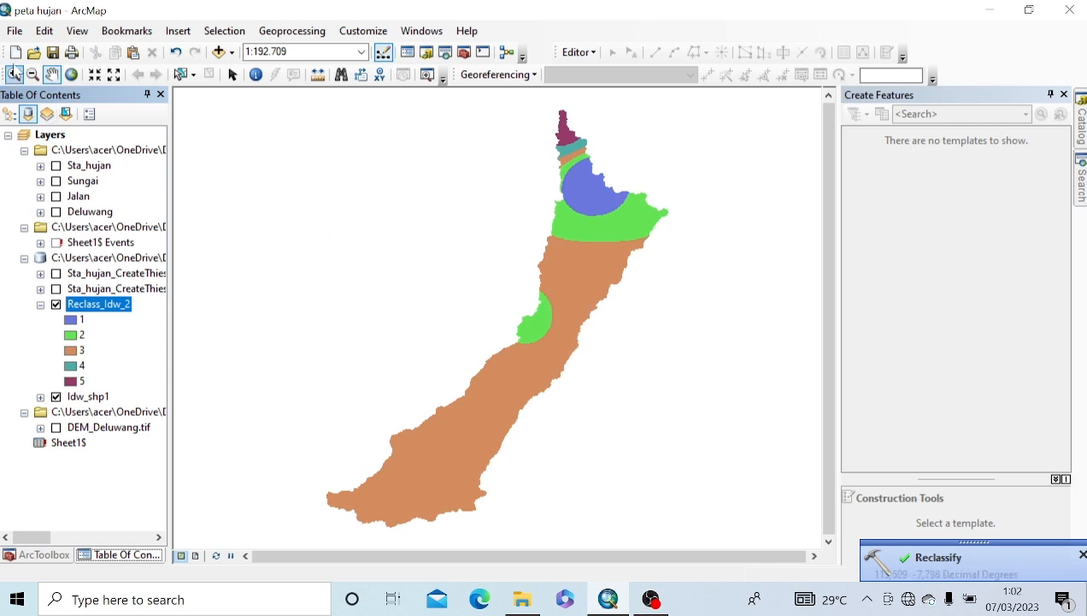
Step: Save the rainfall map document with File > Save
click(15, 34)
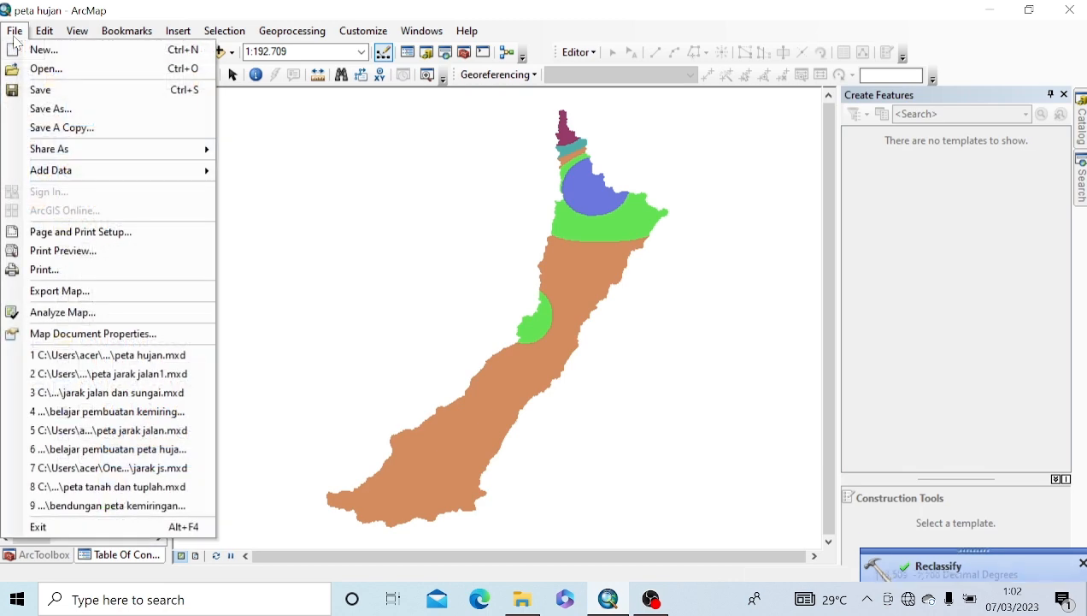
click(103, 100)
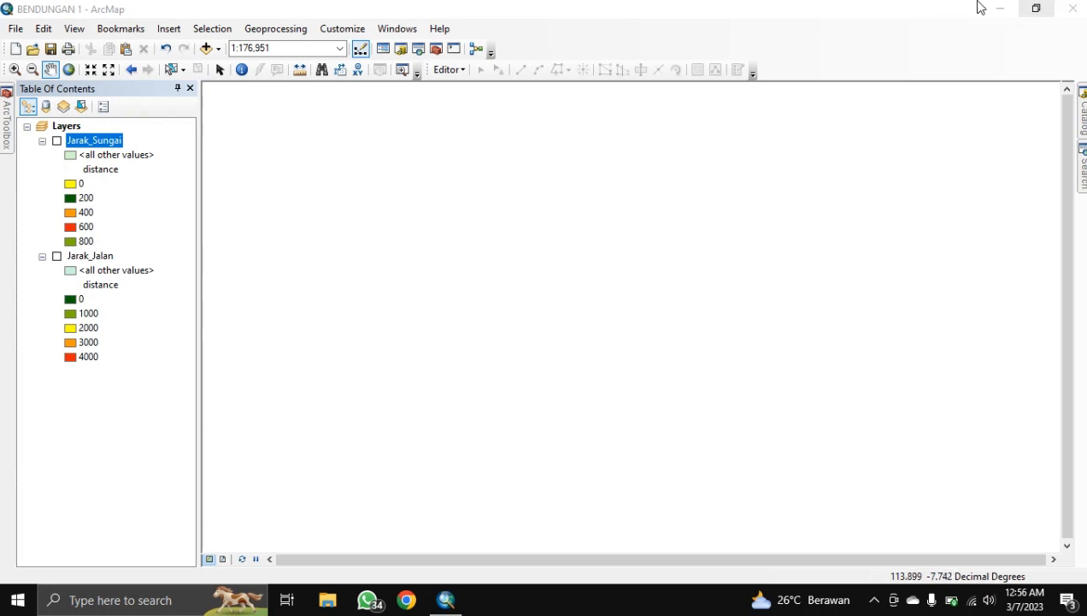
Step: Turn on Jarak_Sungai, open its attribute table and narrow the Keterangan column
click(58, 142)
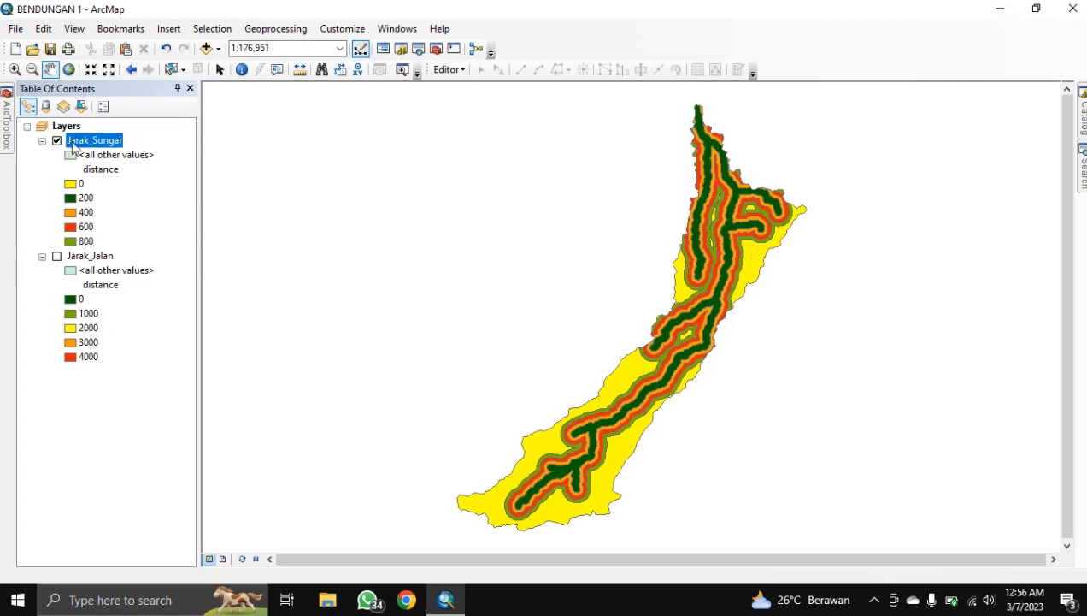
right_click(81, 140)
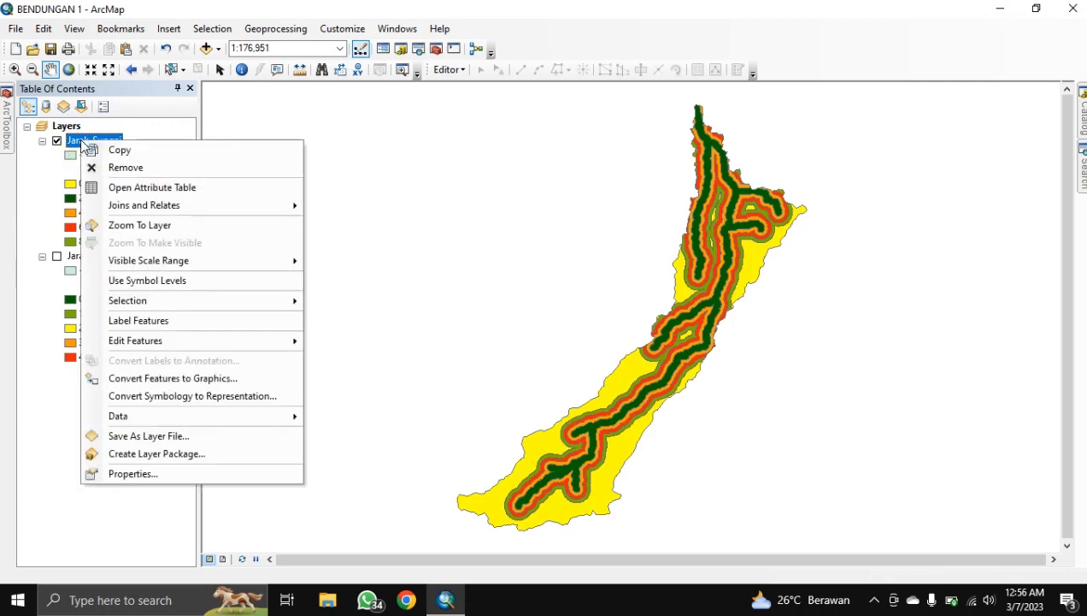
click(128, 187)
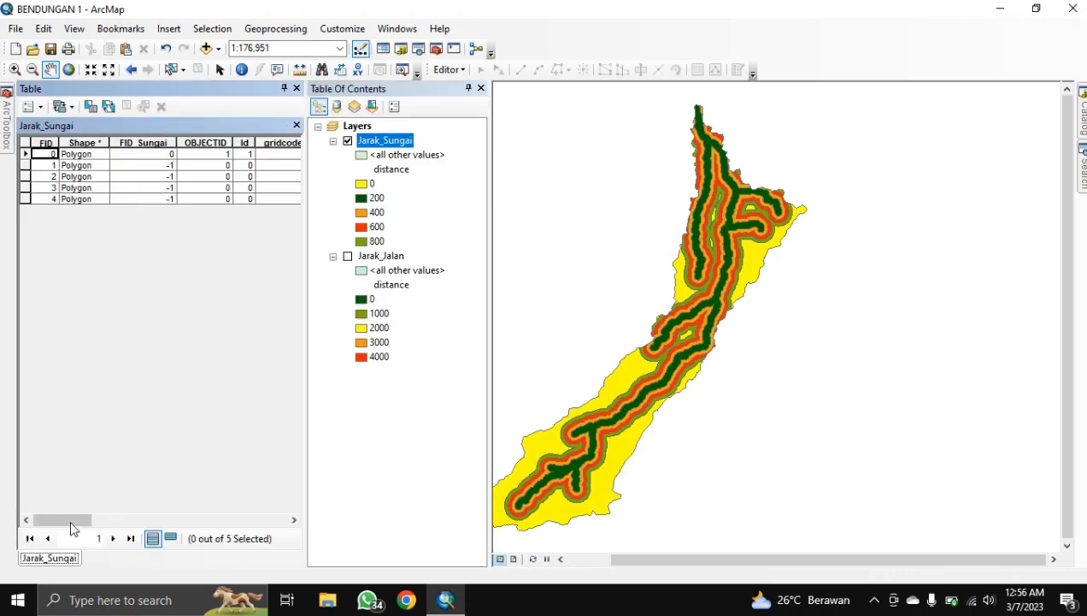
drag(72, 524, 282, 522)
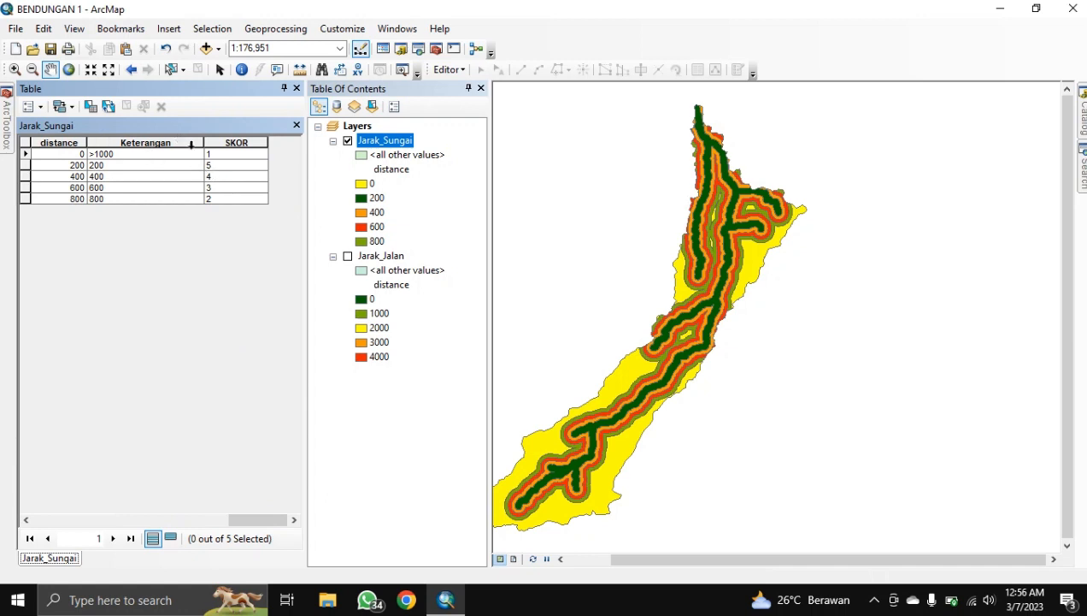
drag(205, 141, 163, 155)
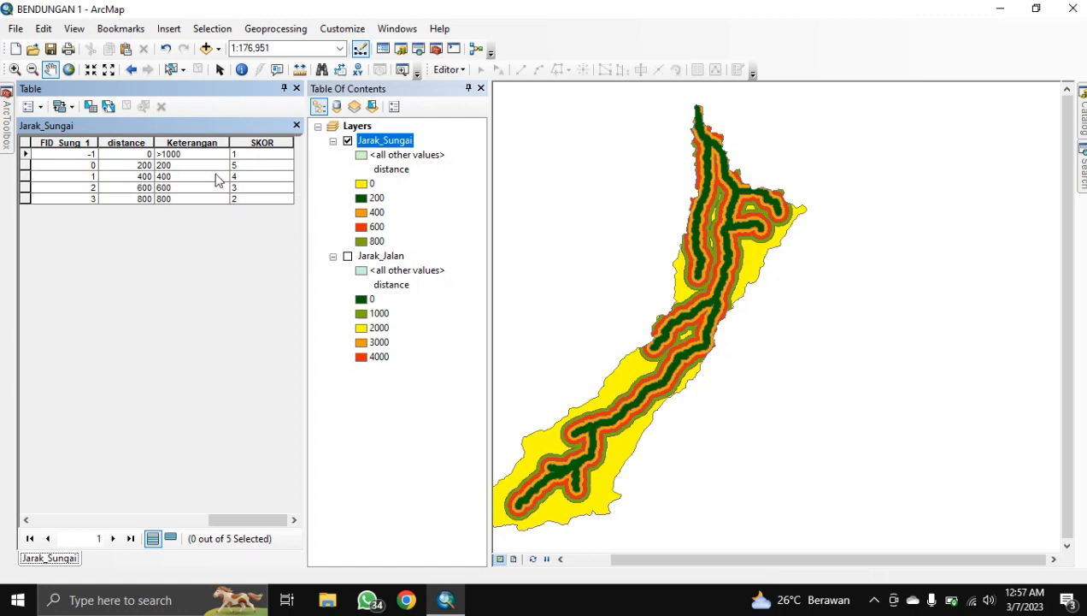
Step: Review the Keterangan values and pan the river raster back into full view
click(42, 111)
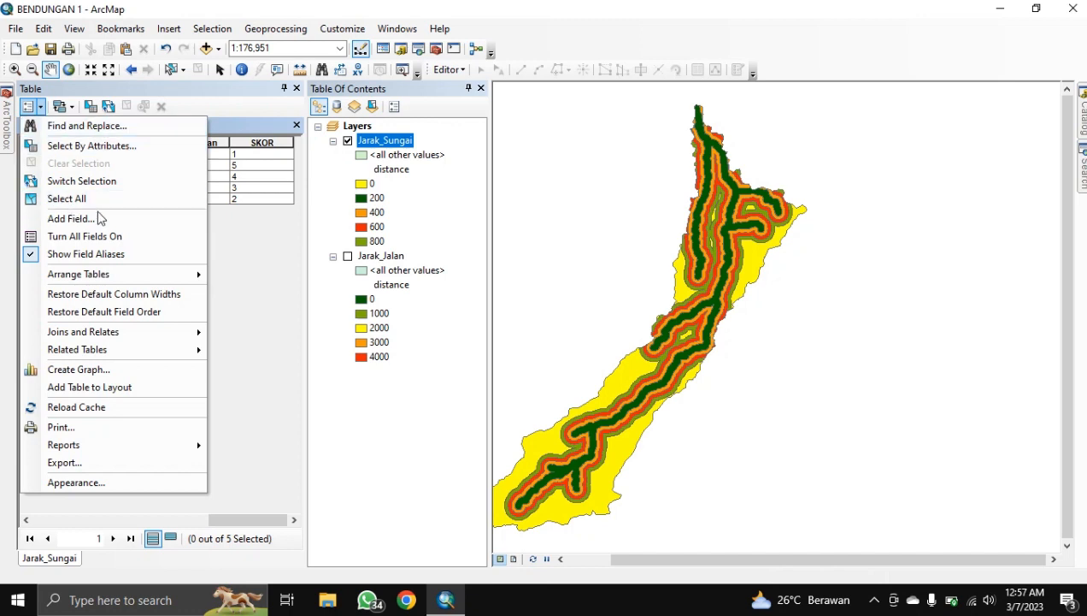
click(246, 223)
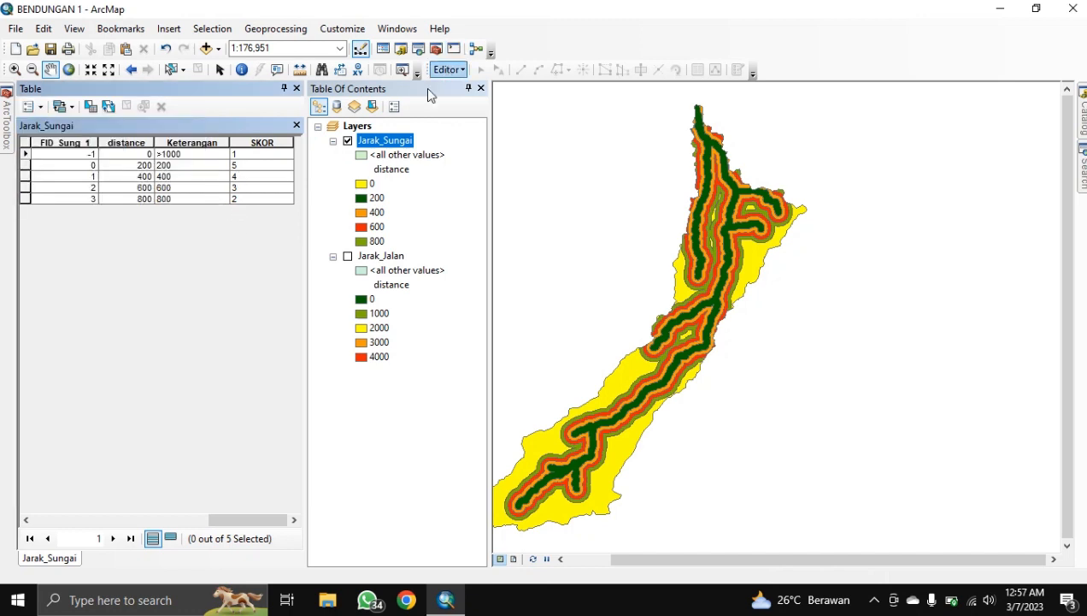
click(174, 154)
click(171, 166)
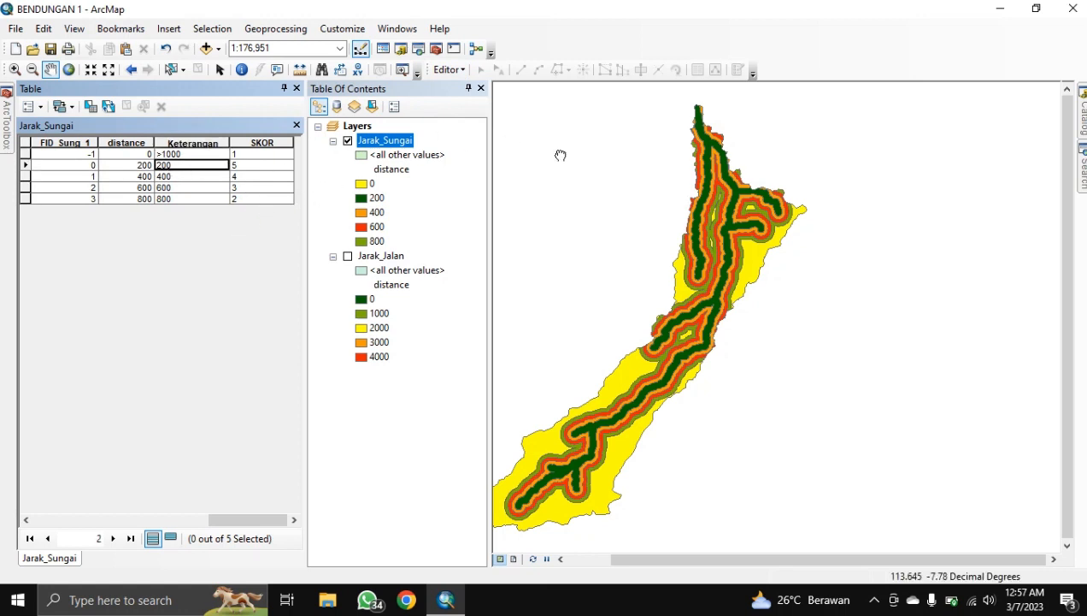
drag(561, 155, 776, 319)
drag(906, 353, 816, 190)
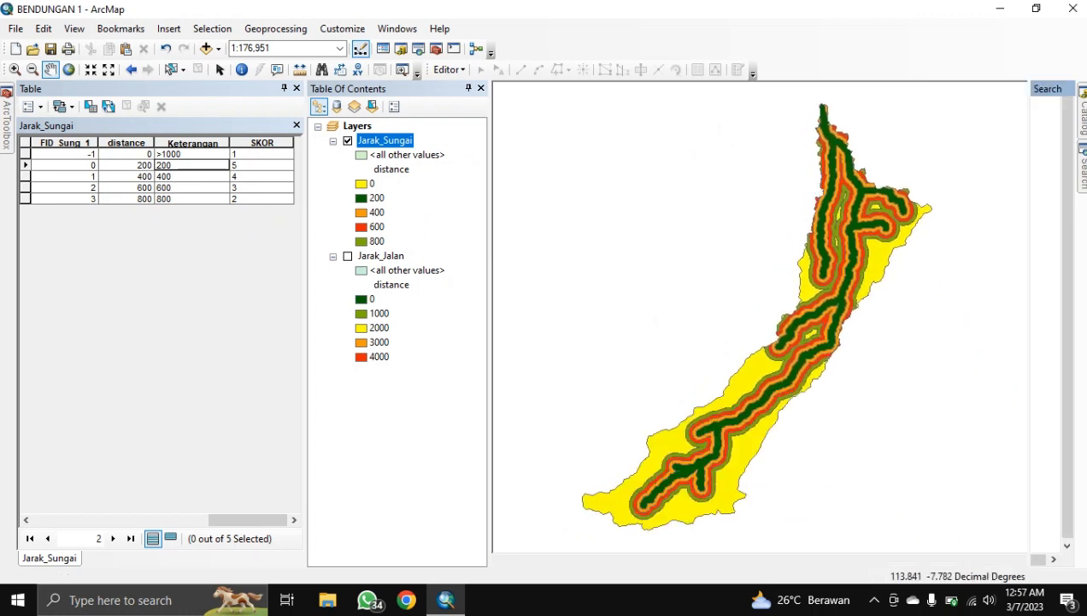
Step: Open the Polygon to Raster tool with Jarak_Sungai as the input features
click(1082, 164)
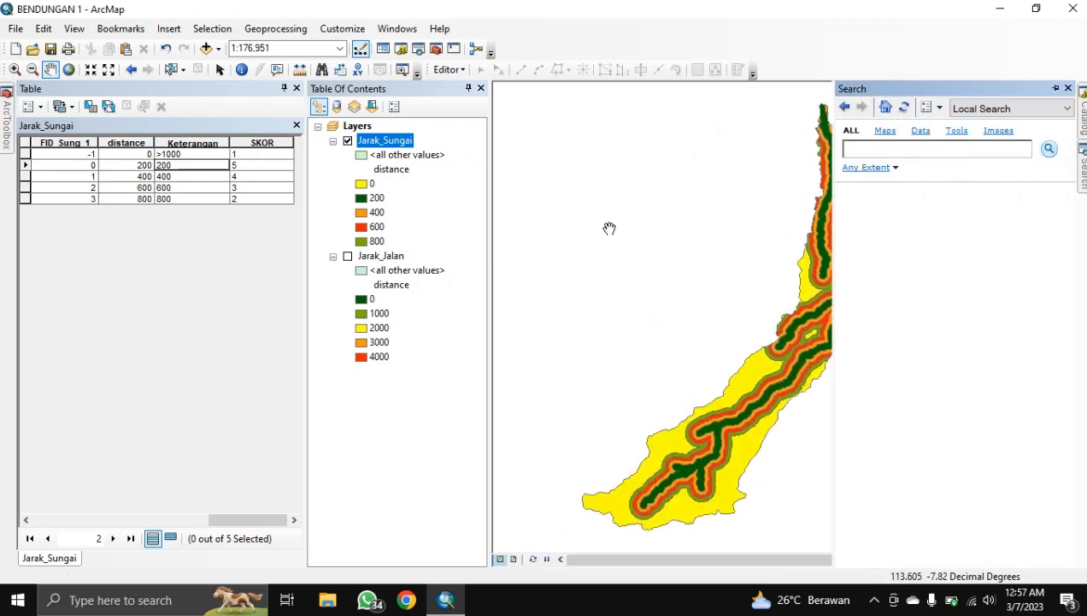
text(polyg)
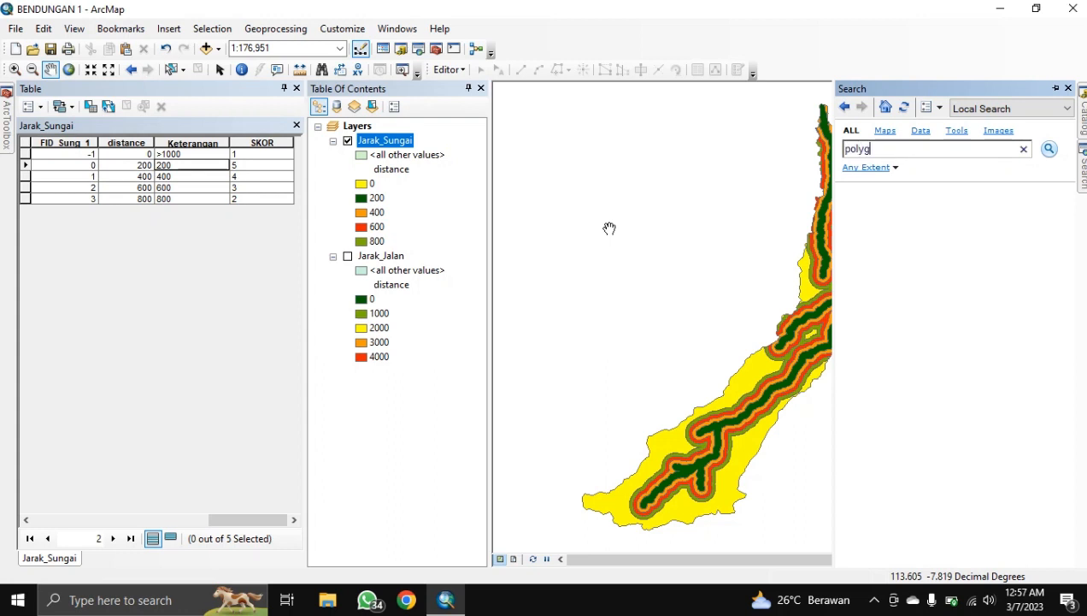
text(on to raster)
key(Return)
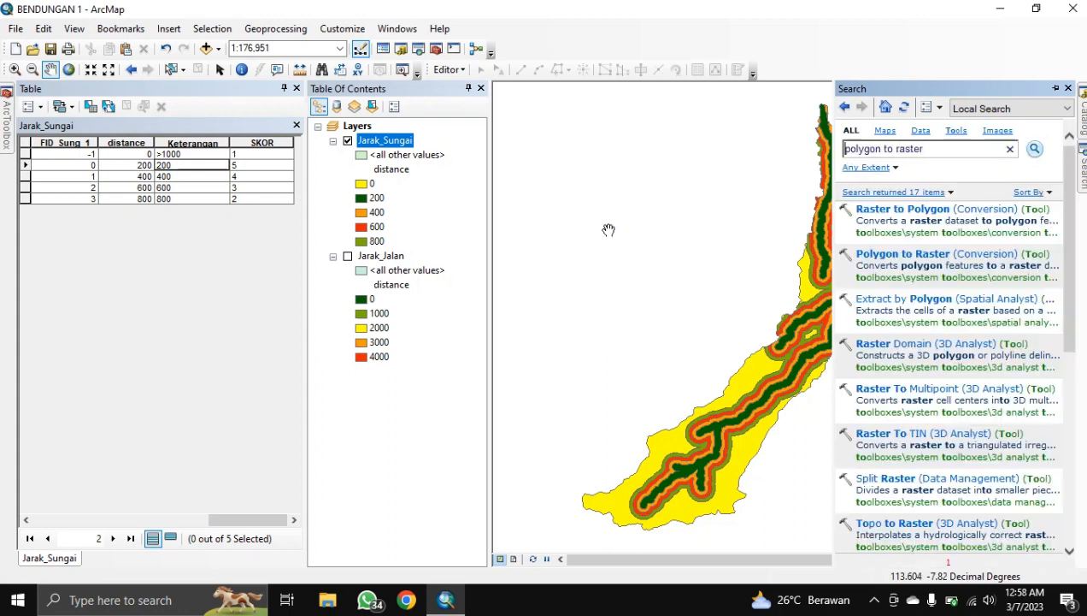
click(892, 253)
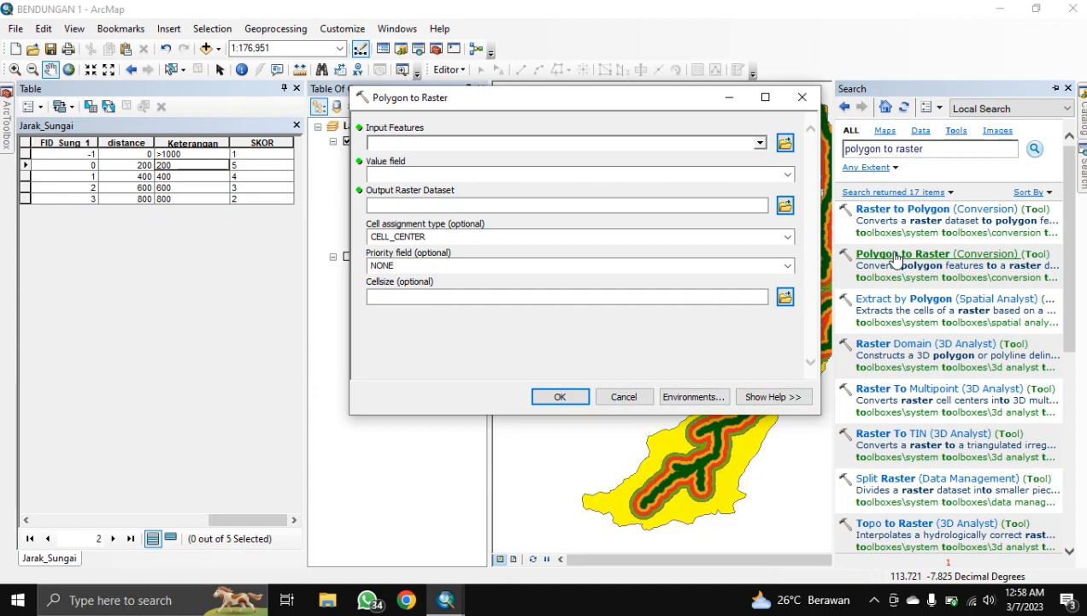
click(760, 142)
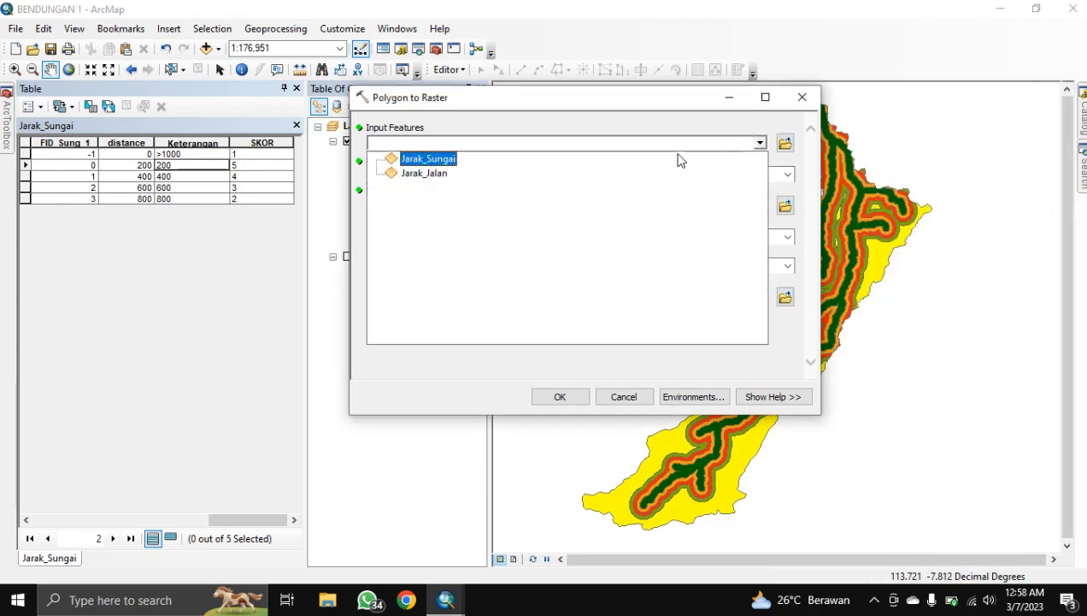
click(517, 106)
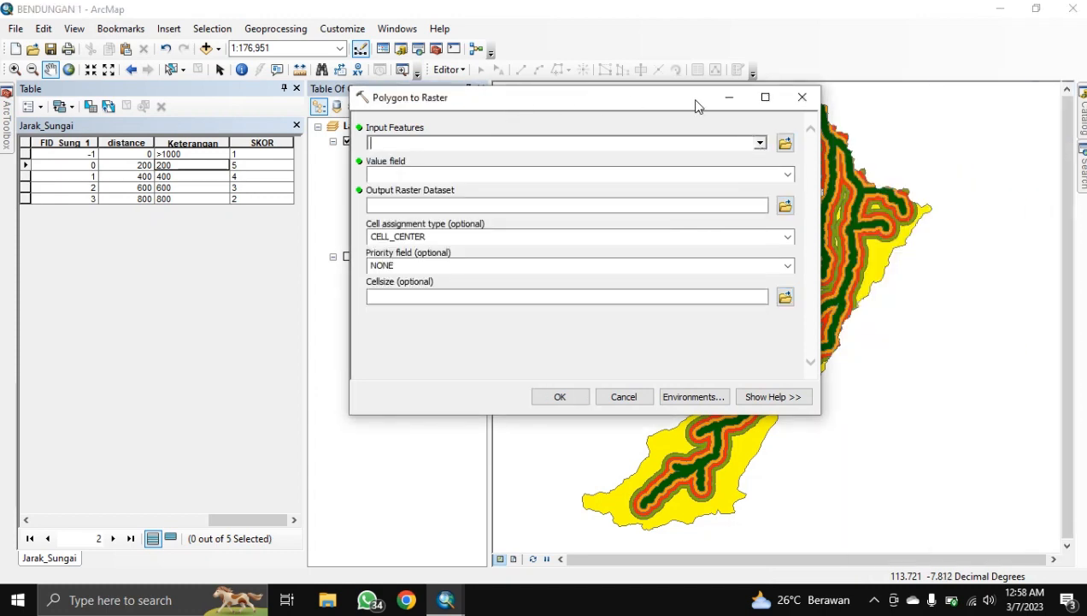
drag(663, 102, 694, 101)
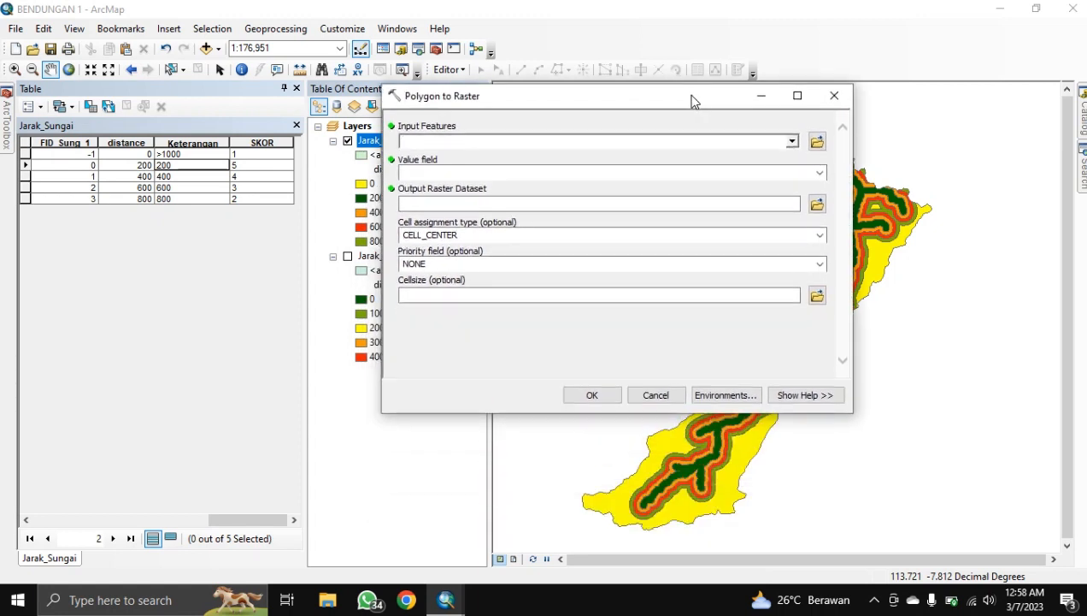
click(793, 141)
click(485, 157)
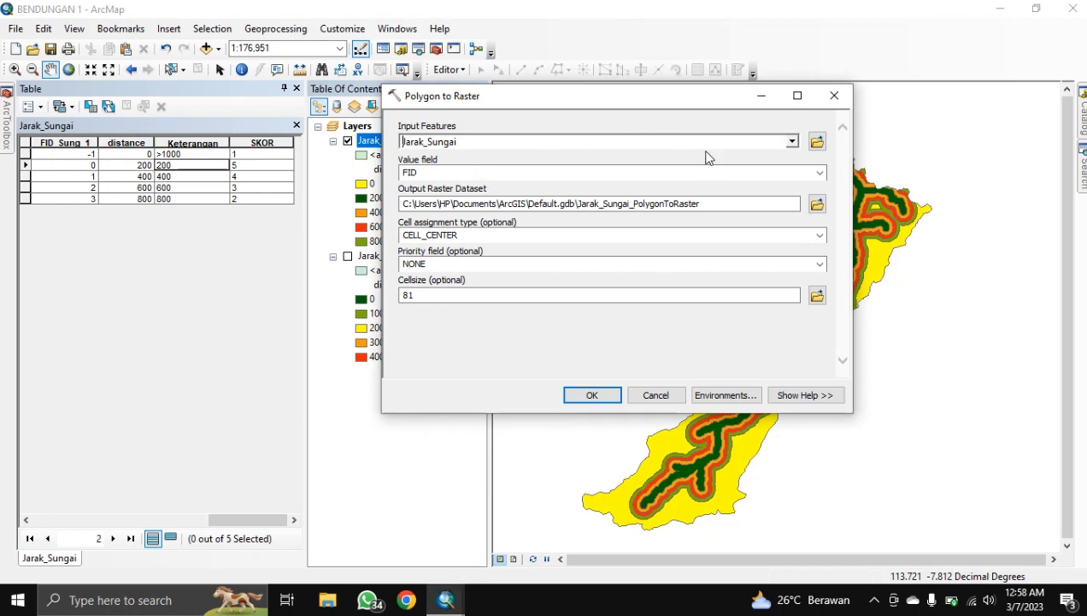
Step: Convert using the SKOR value field, output HASIL\PTR_Sungai and cell size 30
click(819, 177)
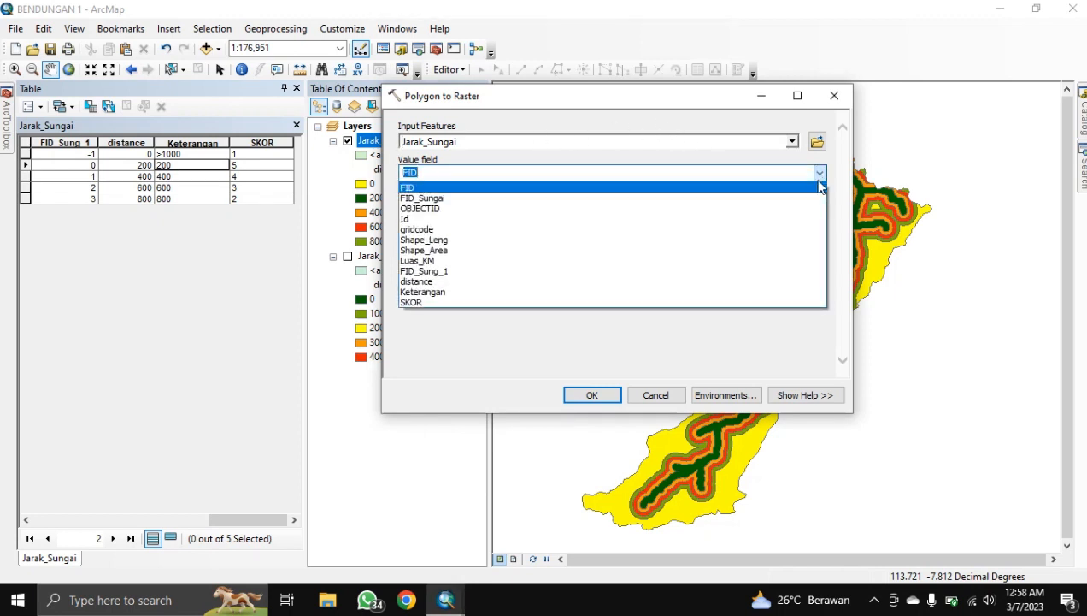
click(419, 294)
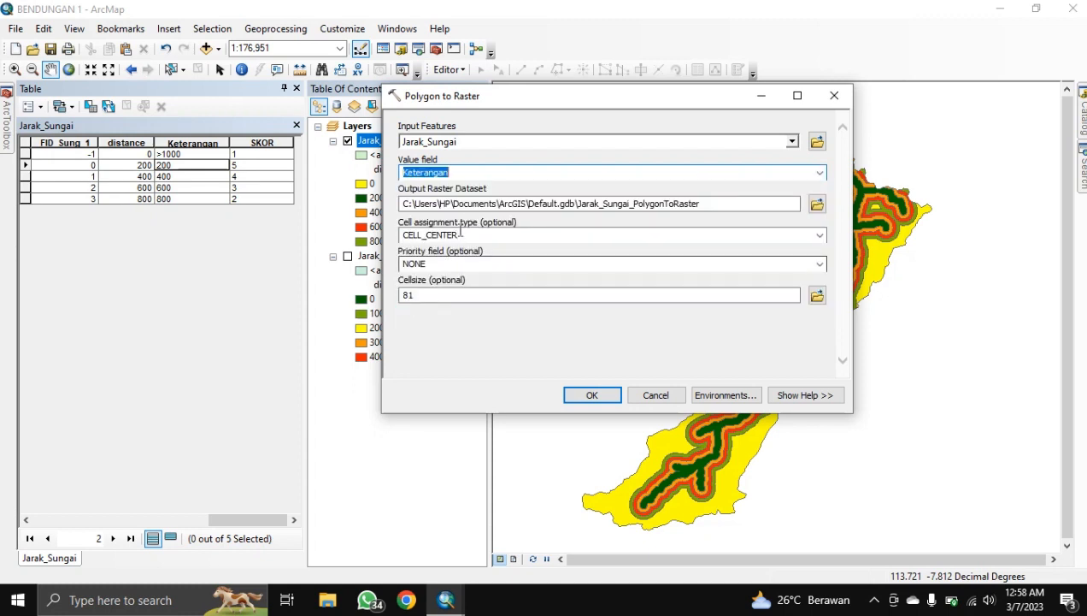
click(818, 172)
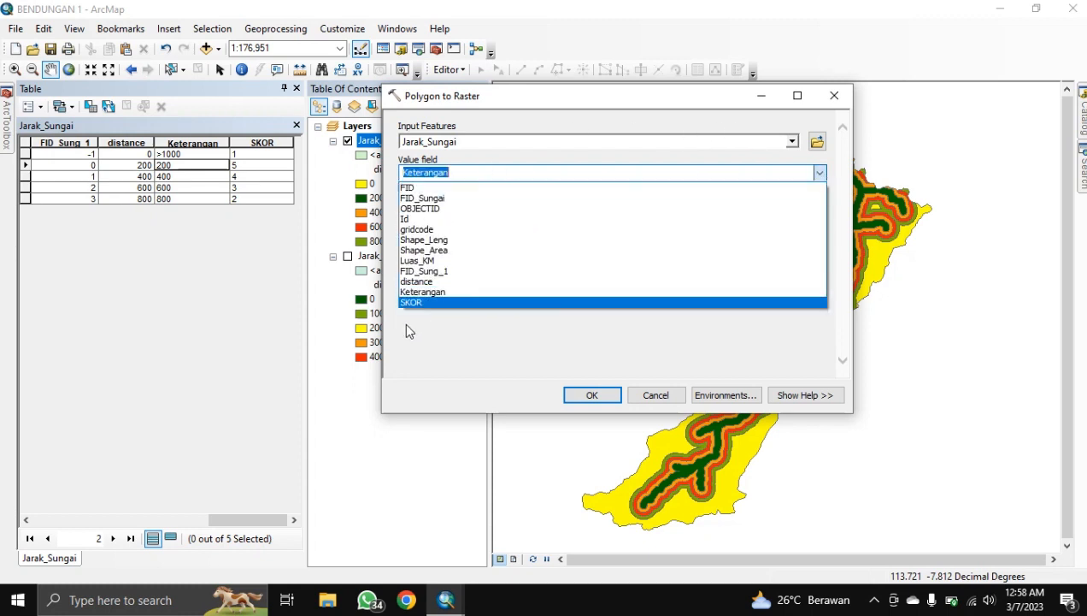
click(419, 304)
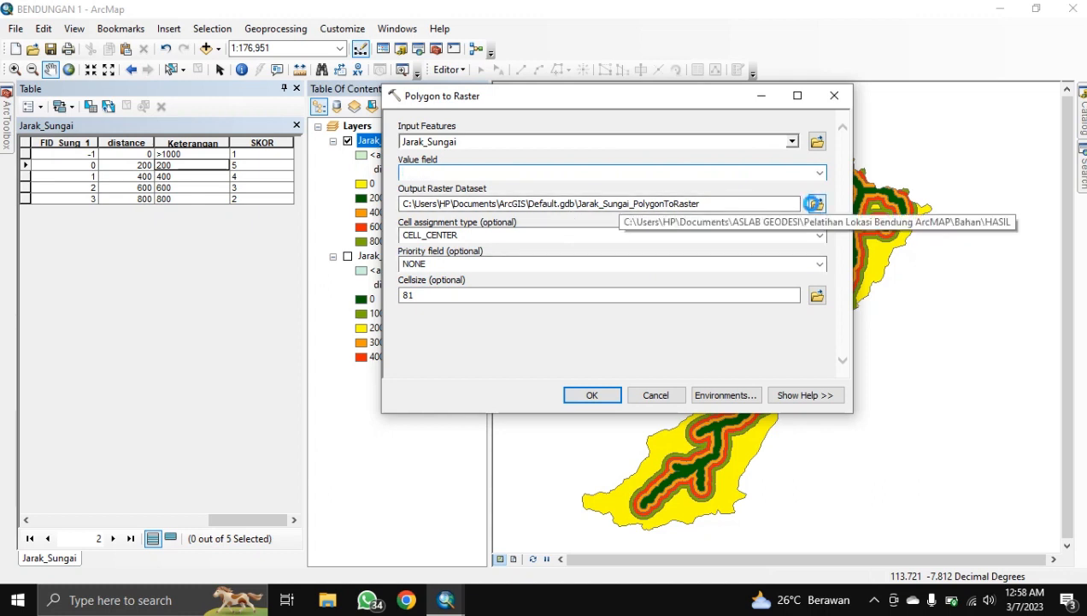
click(815, 204)
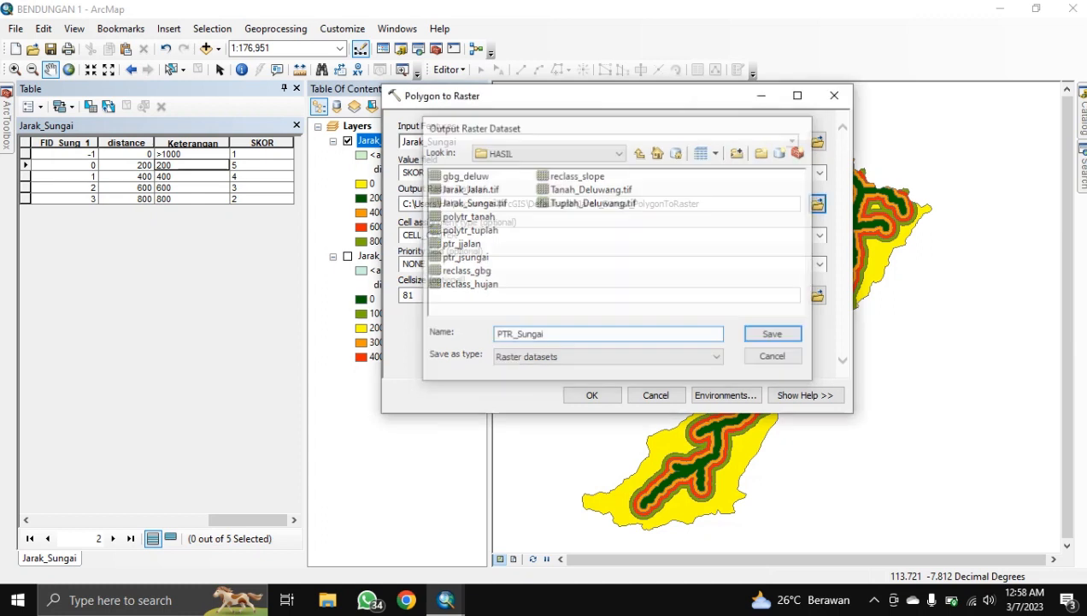
key(Return)
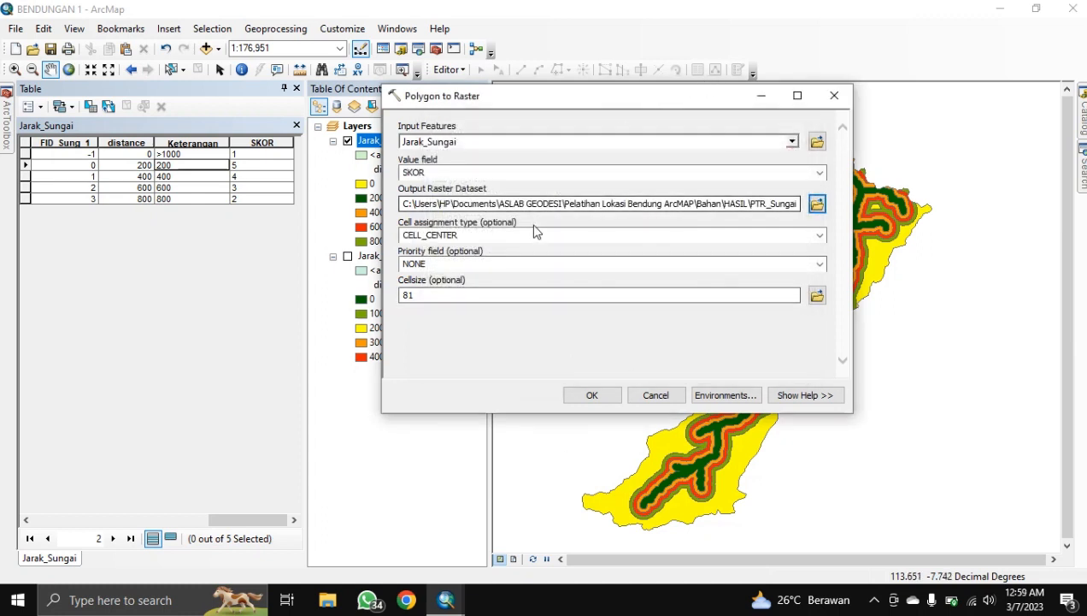
drag(440, 294, 389, 306)
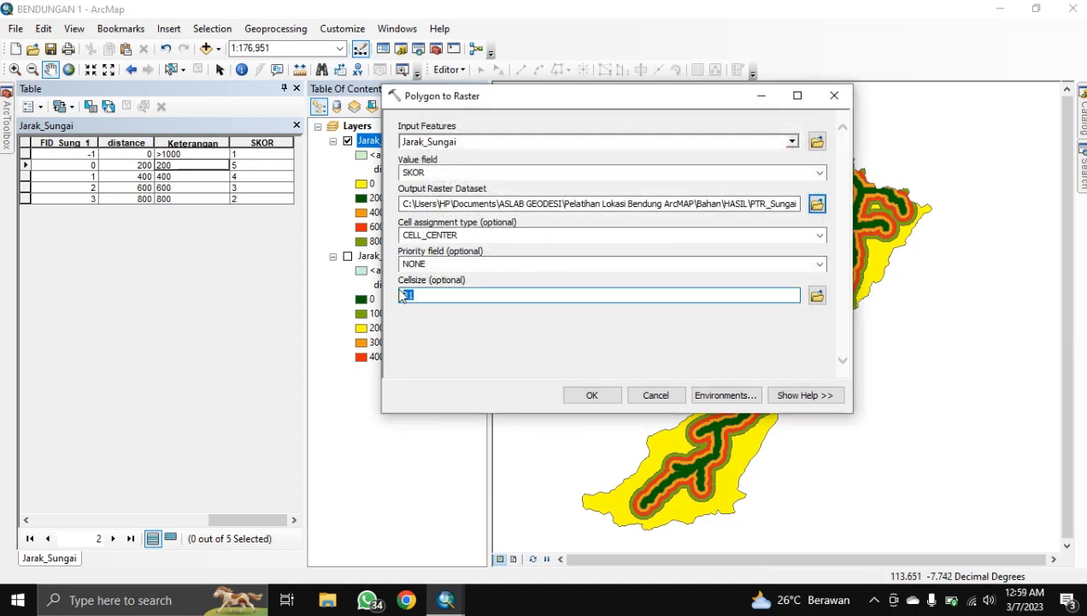
text(30)
click(593, 395)
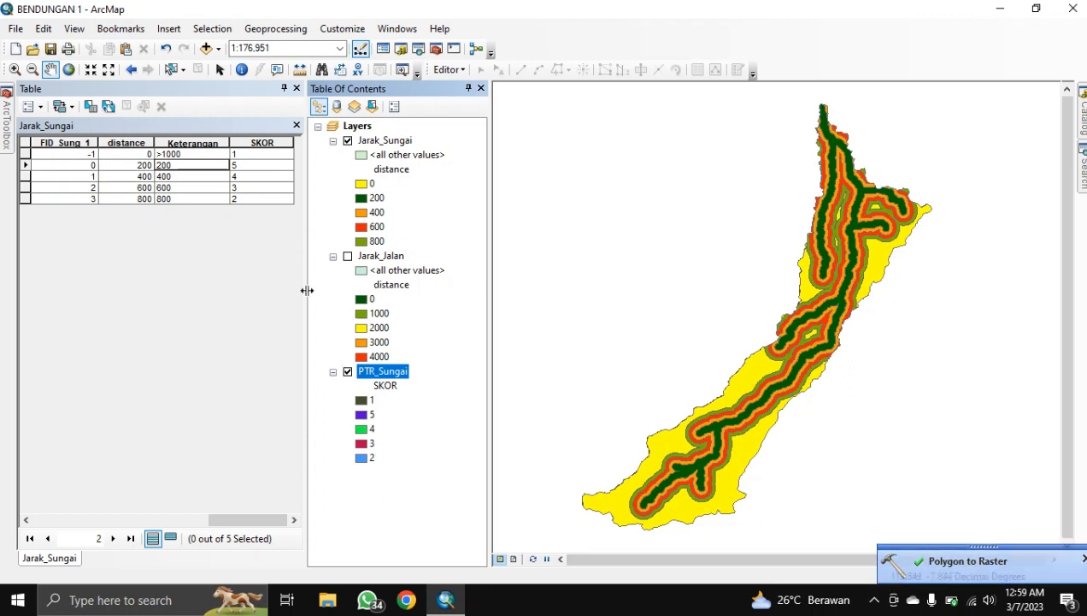
Step: Hide Jarak_Sungai and PTR_Sungai and display the Jarak_Jalan layer
click(348, 141)
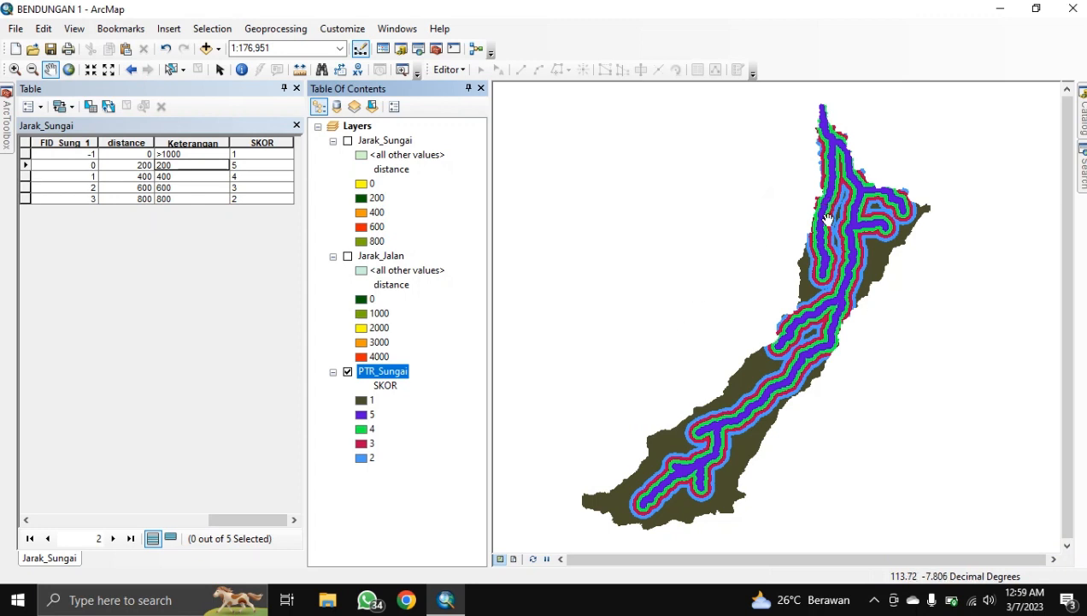
click(348, 372)
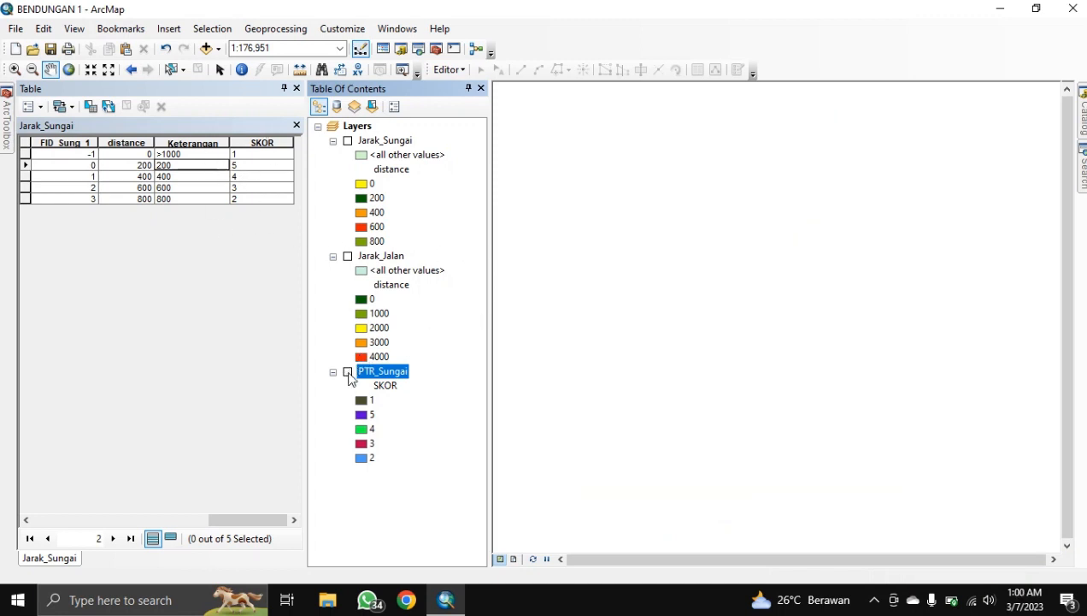
click(348, 256)
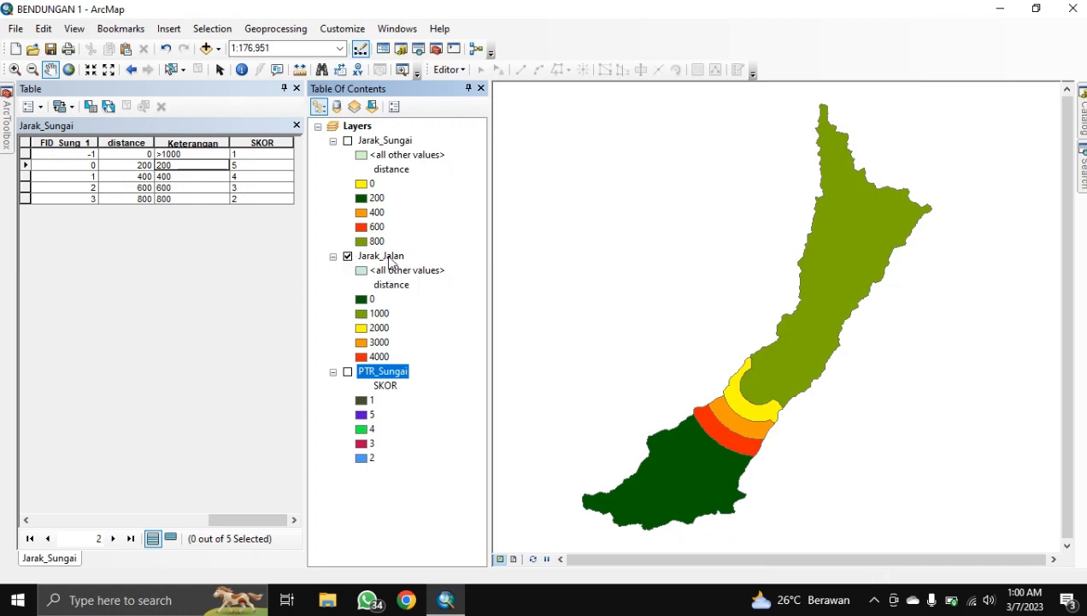
right_click(389, 257)
Step: Review the Jarak_Jalan attribute table's SKOR scores and bring up the 'polygon to raster' search results
click(424, 283)
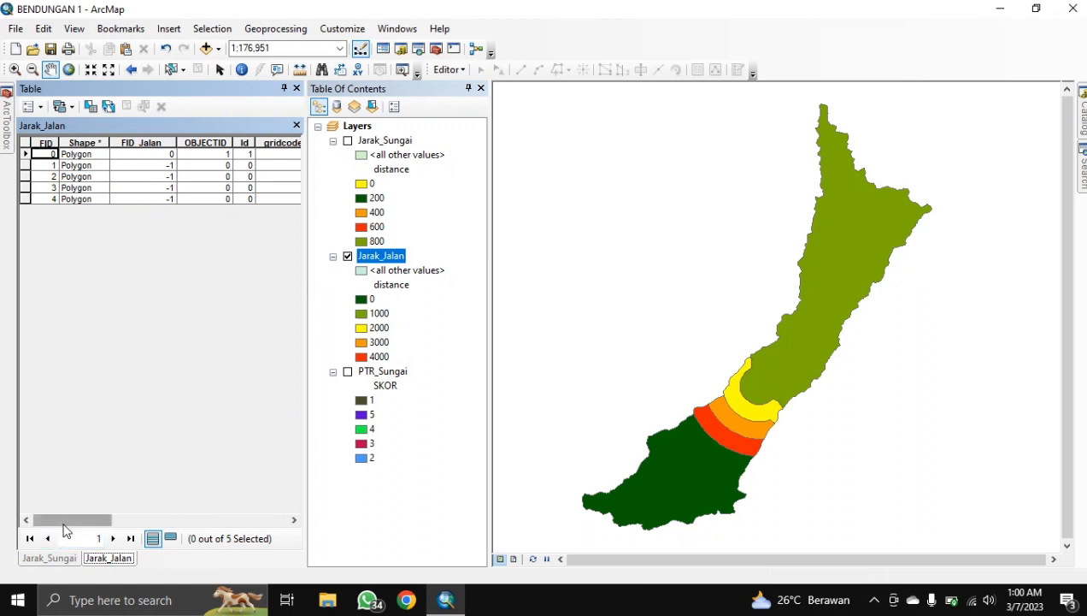
drag(65, 520, 259, 497)
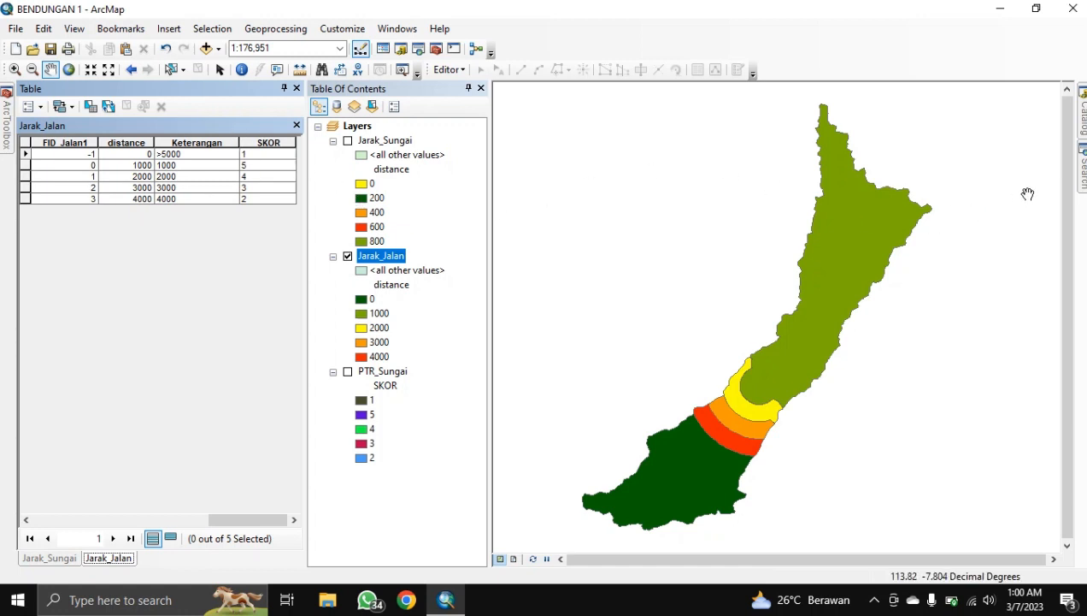
click(1083, 167)
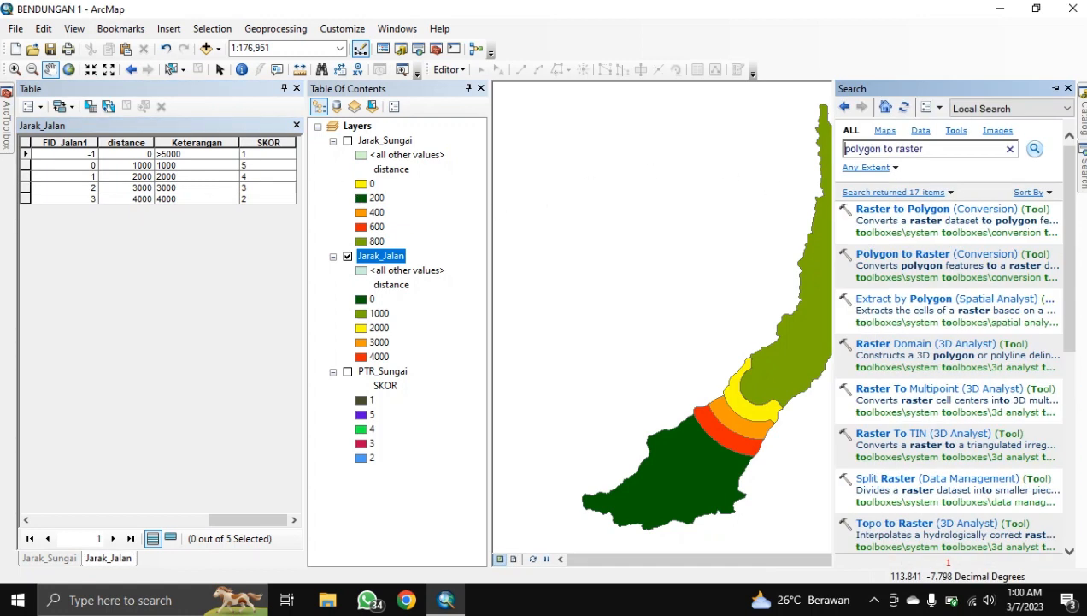
Step: Convert Jarak_Jalan to HASIL\PTR_Jalan by SKOR with cell size 3, then hide Jarak_Jalan
click(911, 255)
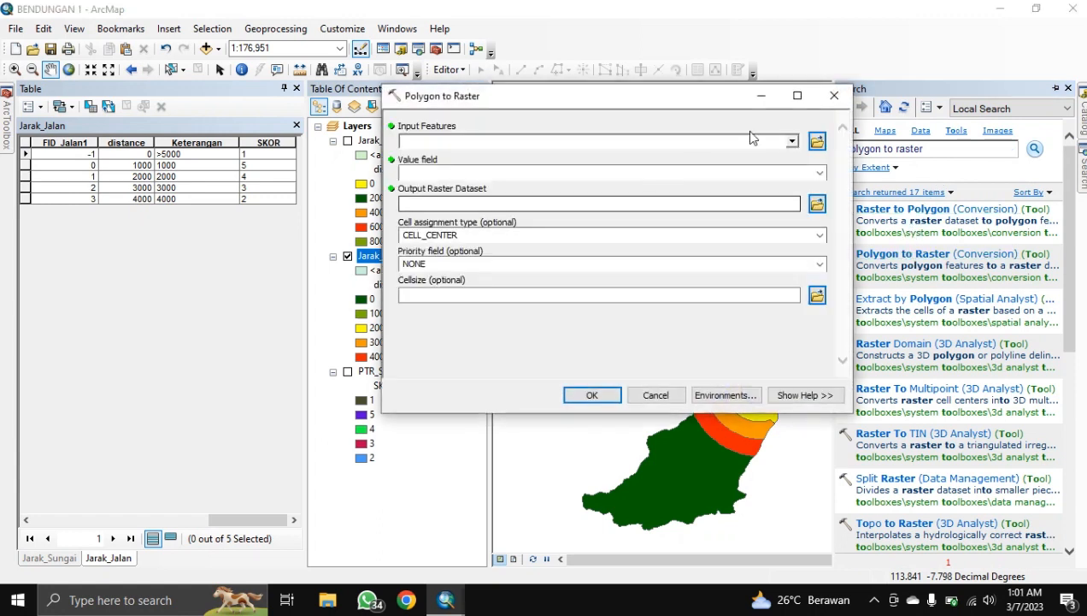
click(793, 142)
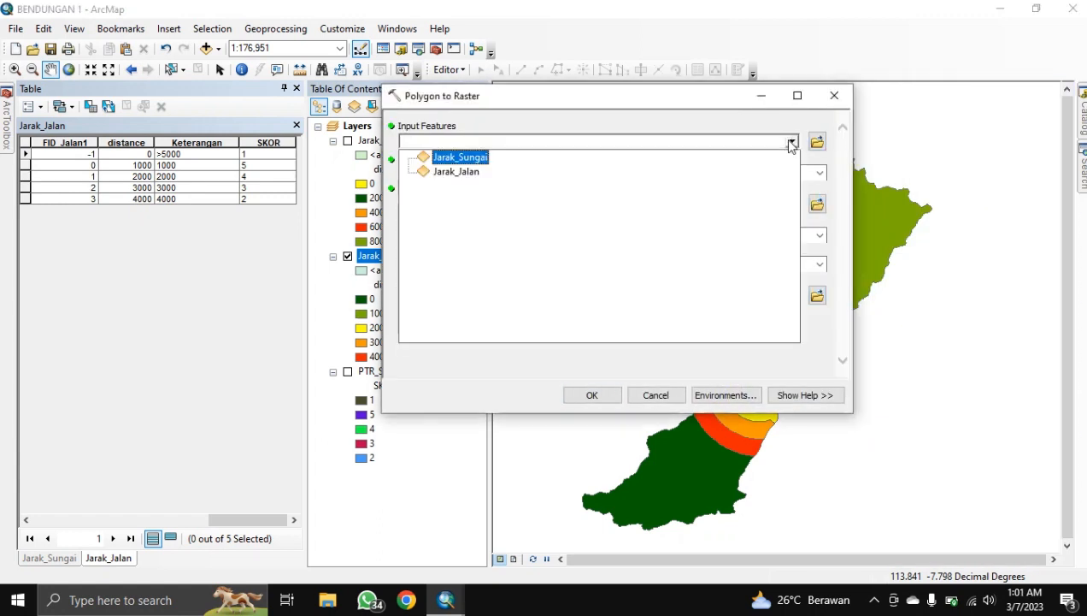
click(457, 171)
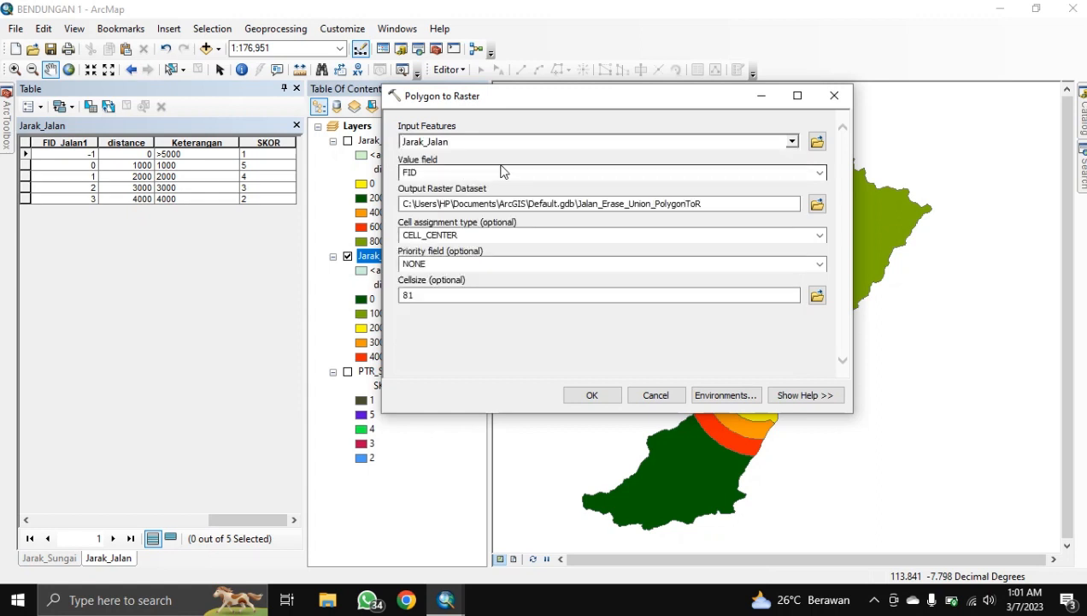
click(822, 174)
click(825, 174)
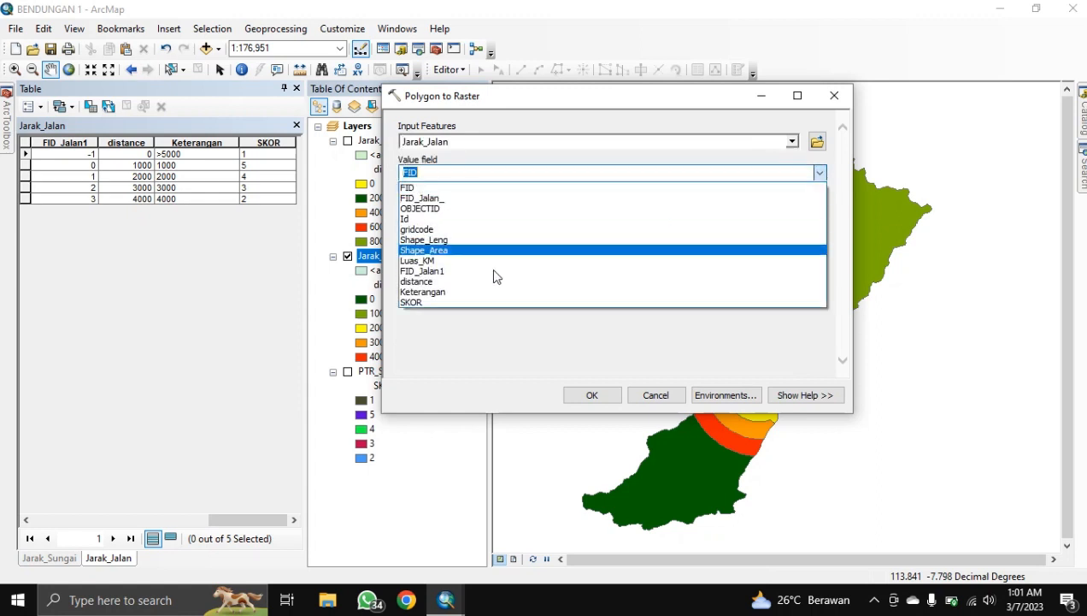
click(414, 303)
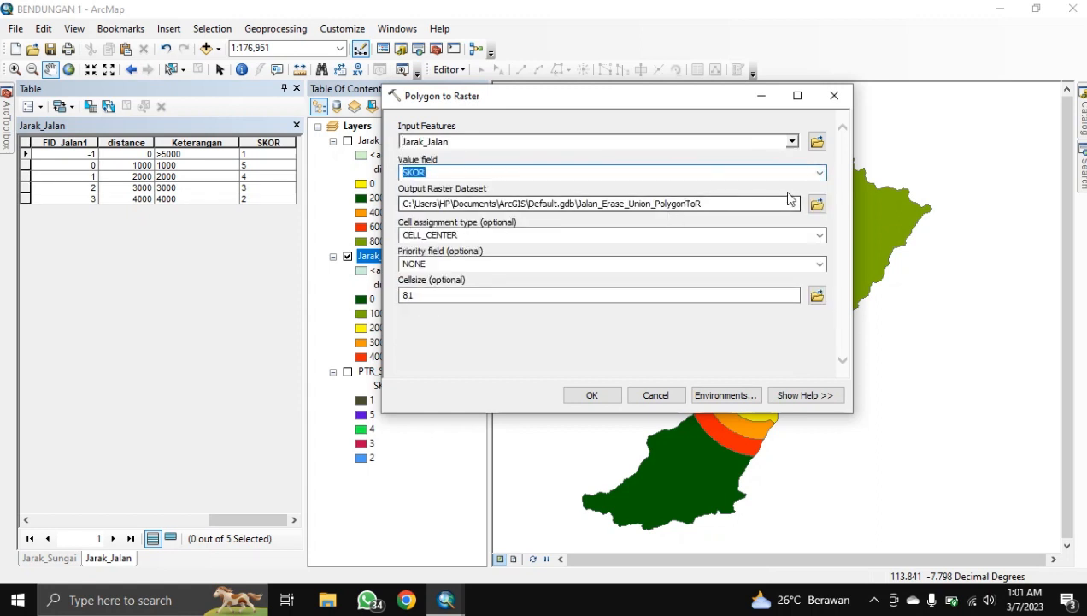
click(813, 200)
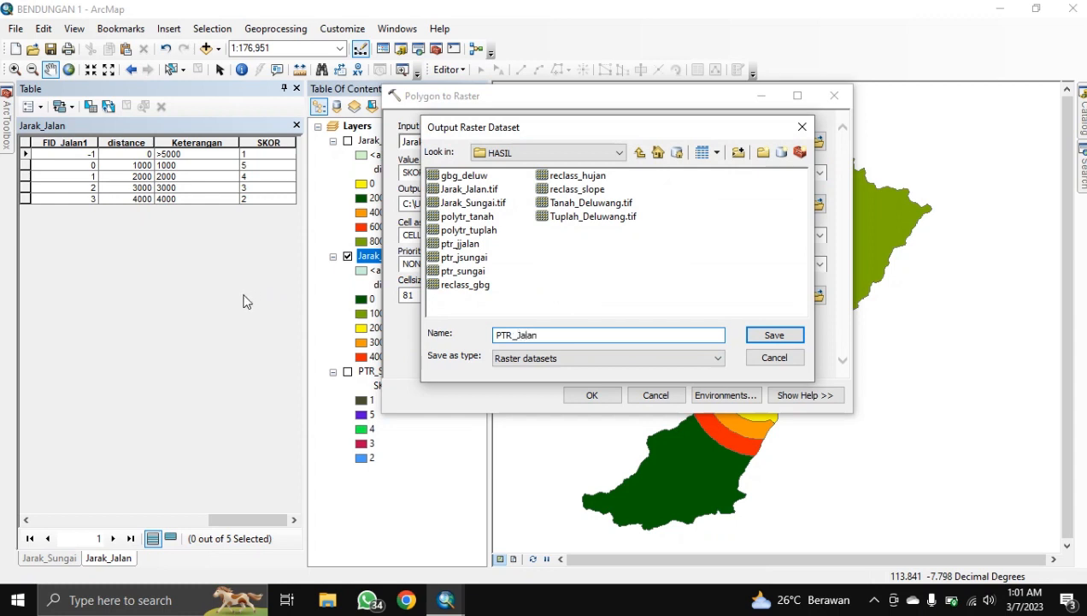
click(764, 334)
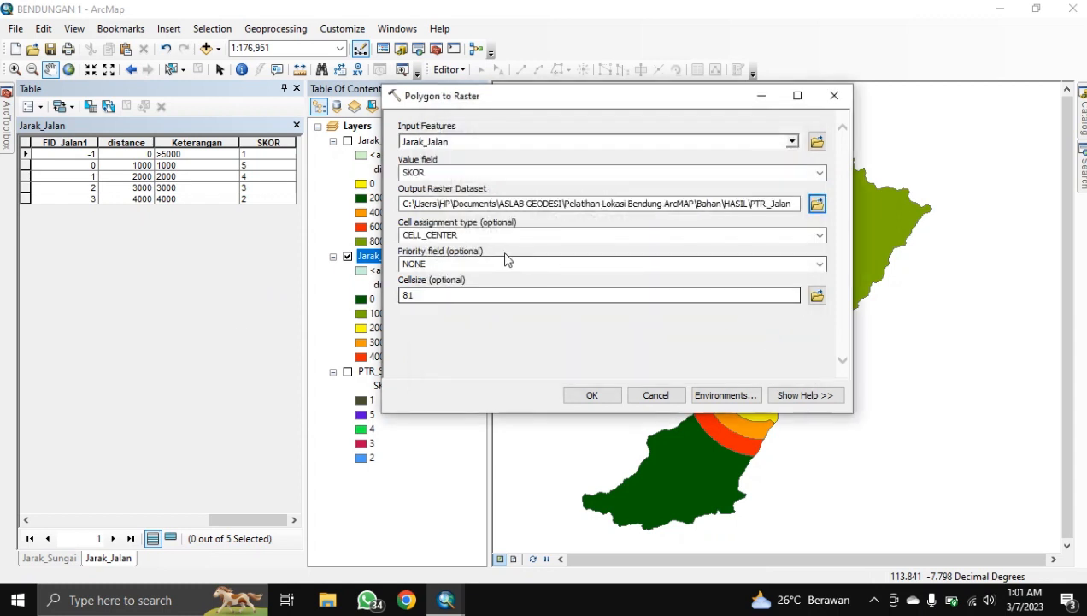
double_click(409, 295)
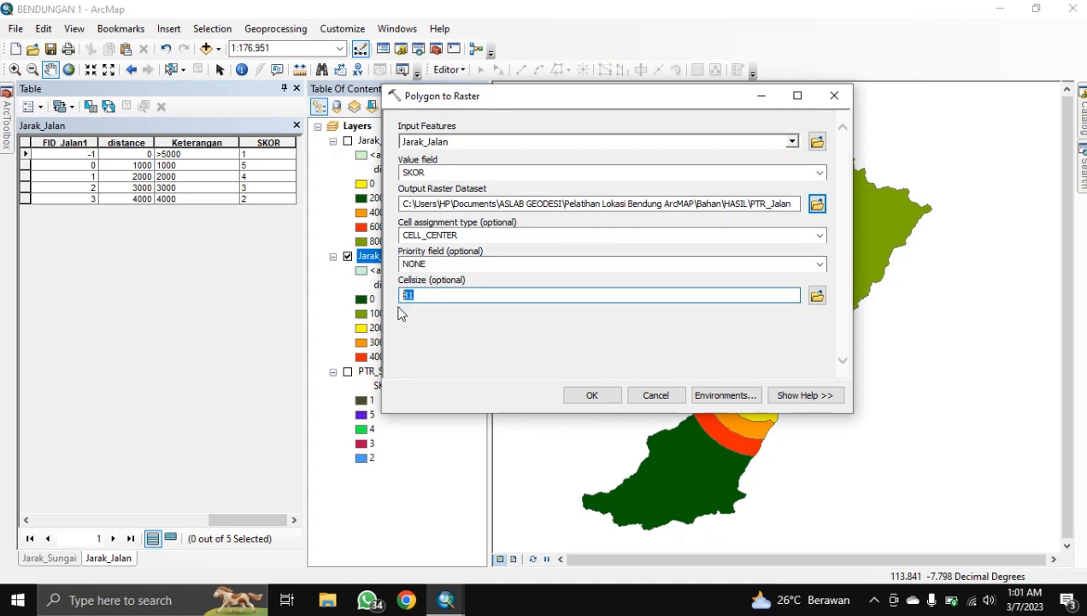
text(30)
click(588, 395)
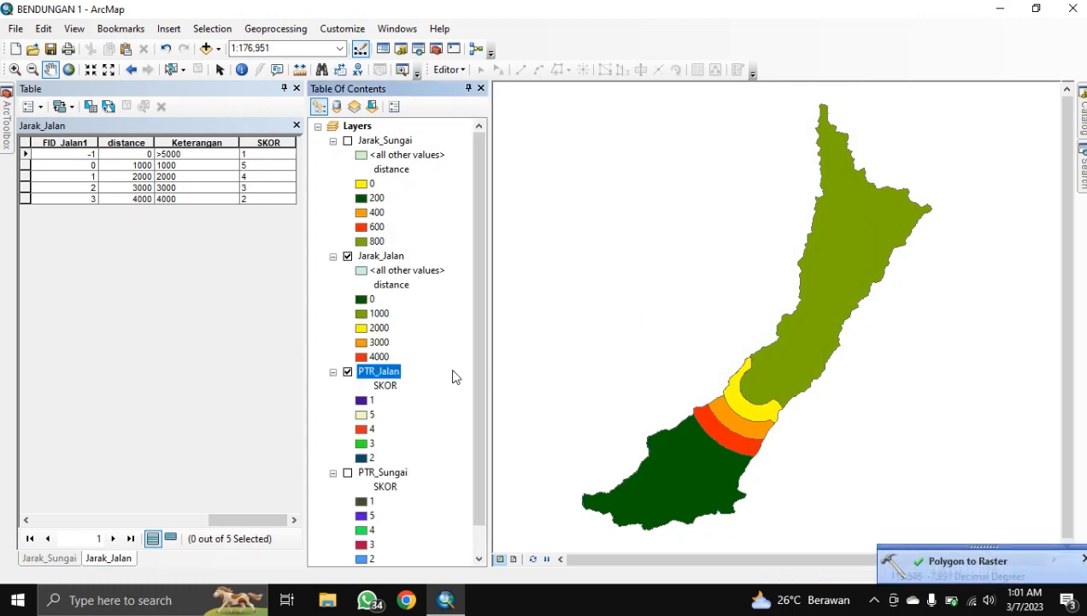
click(348, 256)
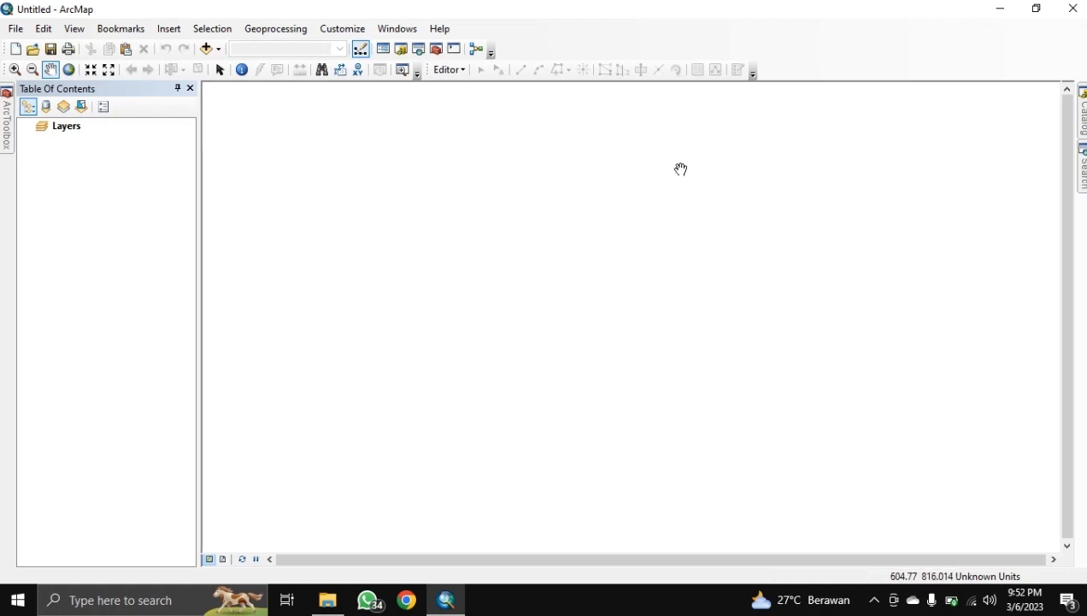
Step: Add Tuplah_Jawa_Timur_2019.shp and Bahan\Deluwang.shp to the empty map
click(208, 47)
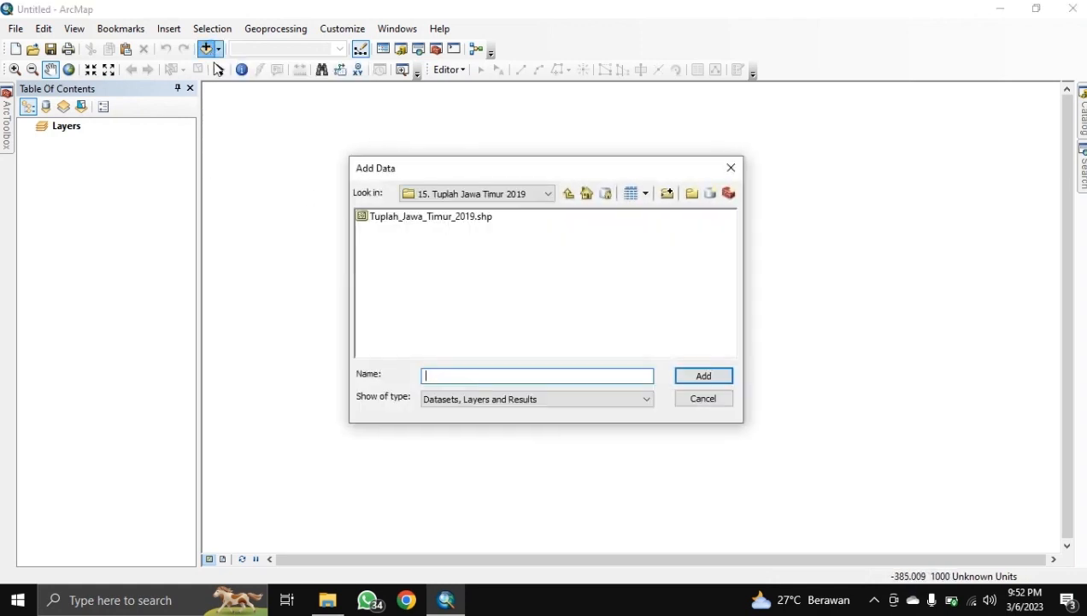
click(455, 219)
click(696, 375)
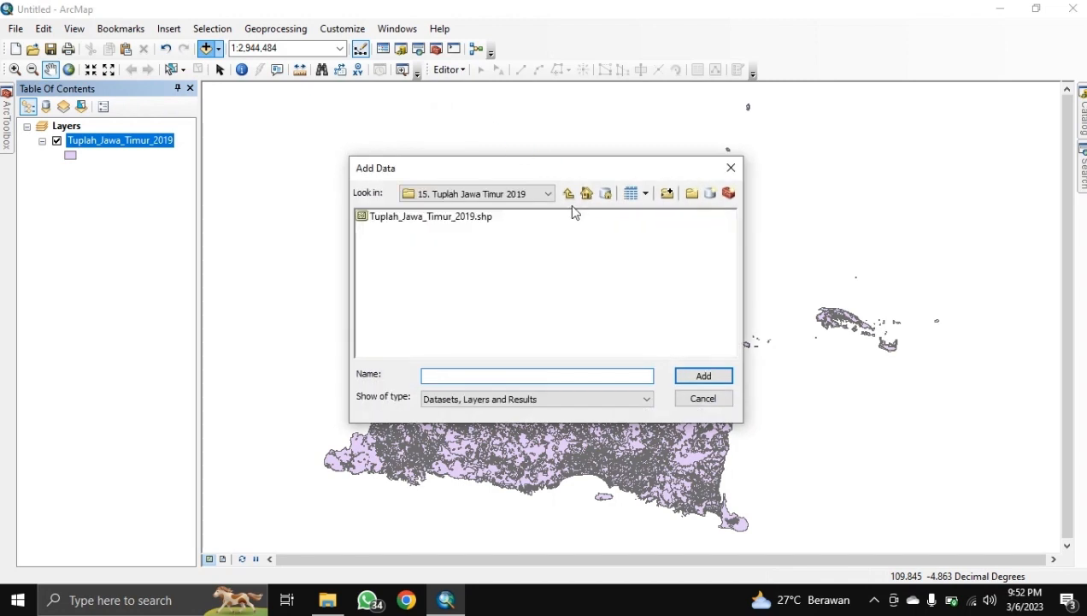
click(567, 193)
click(567, 193)
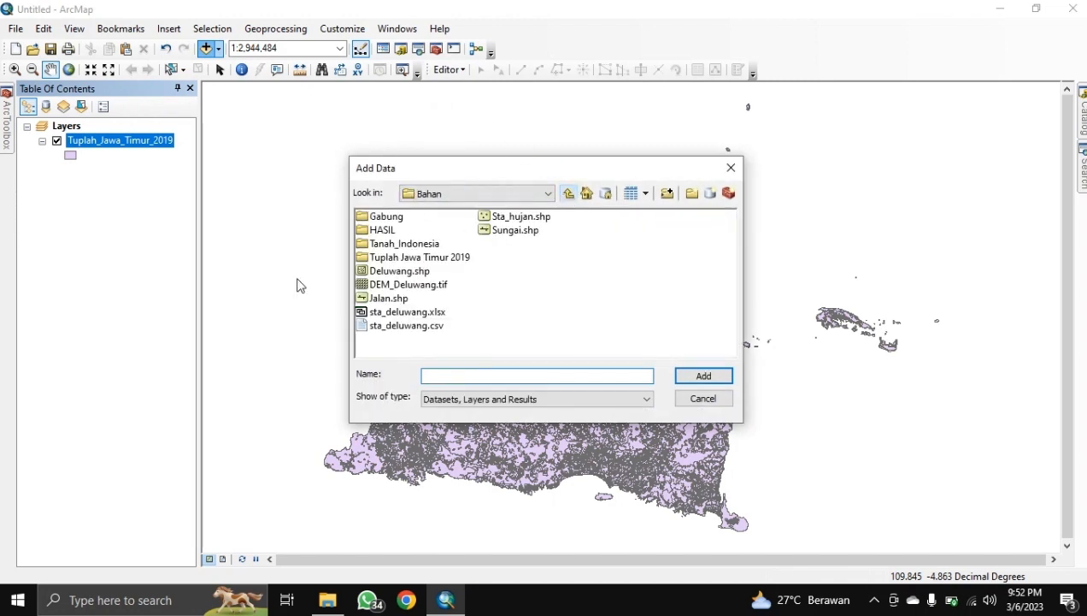
click(400, 270)
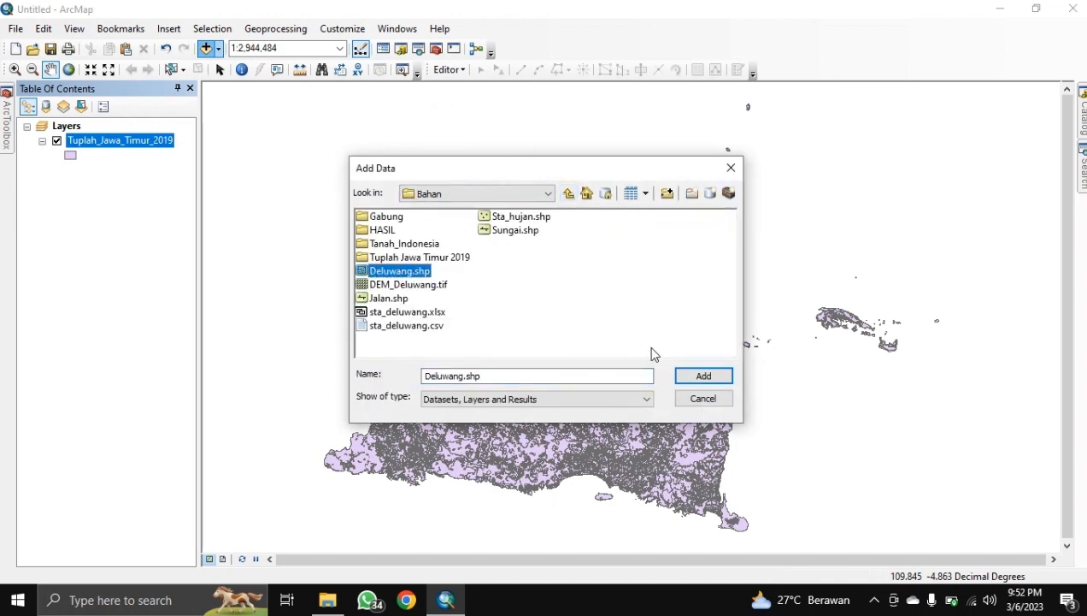
click(699, 375)
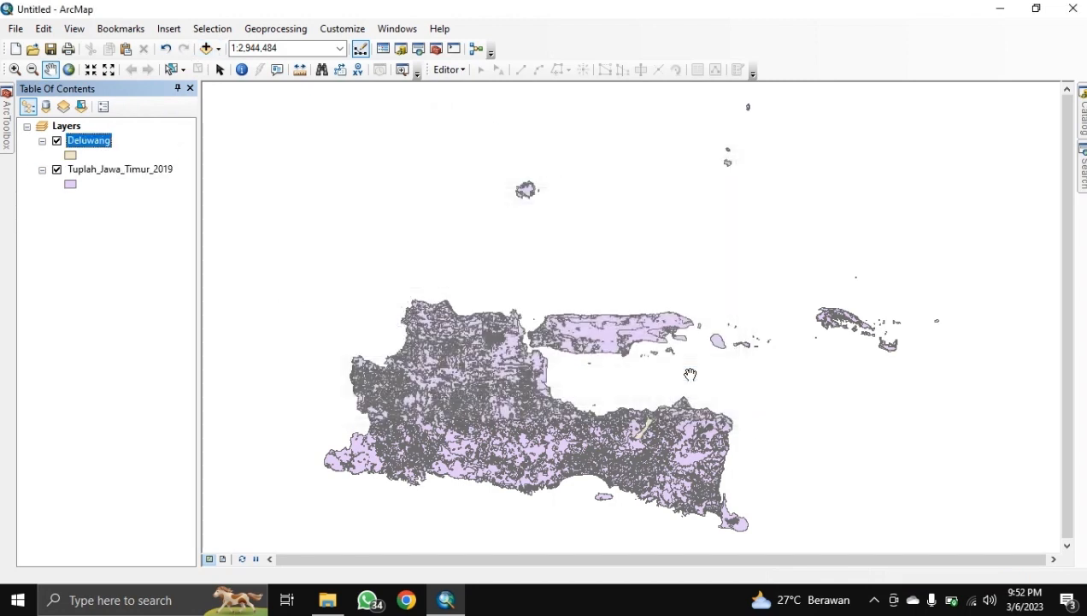
Step: Zoom the map to the Deluwang layer and open the Clip tool
right_click(89, 145)
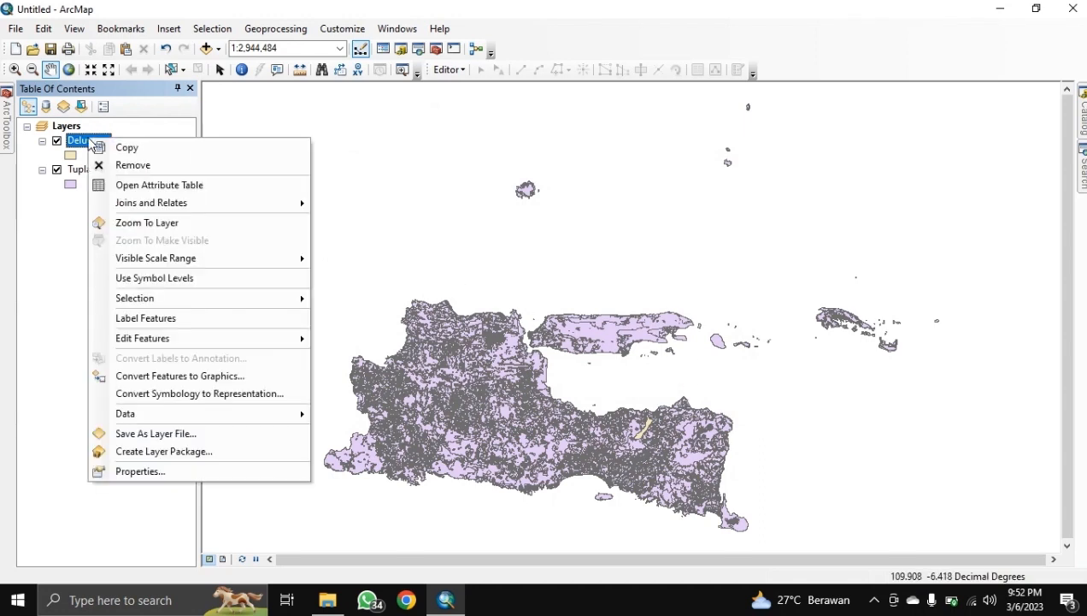
click(134, 223)
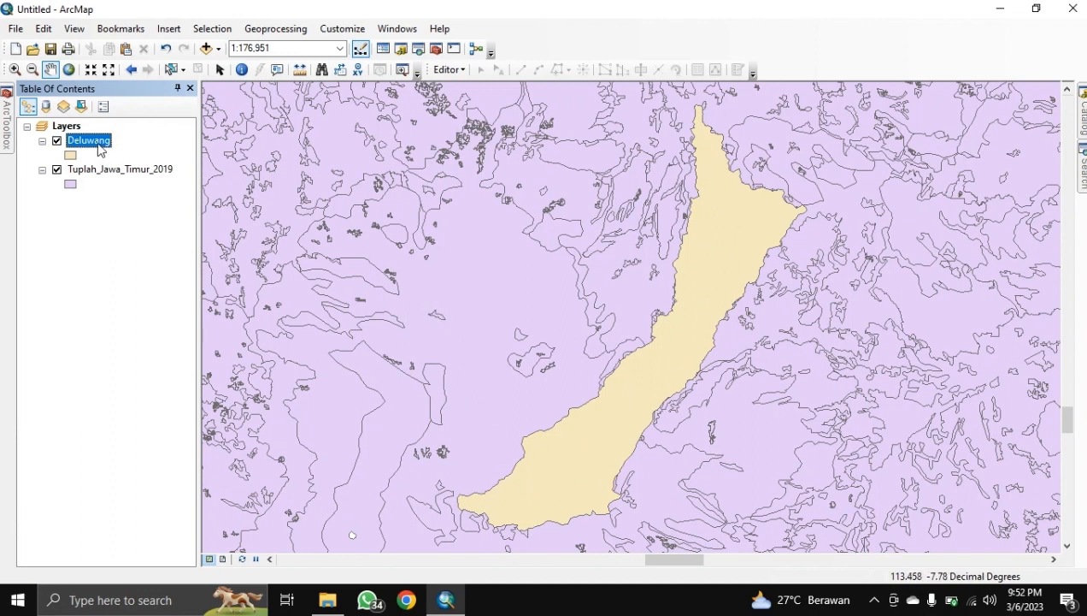
click(290, 31)
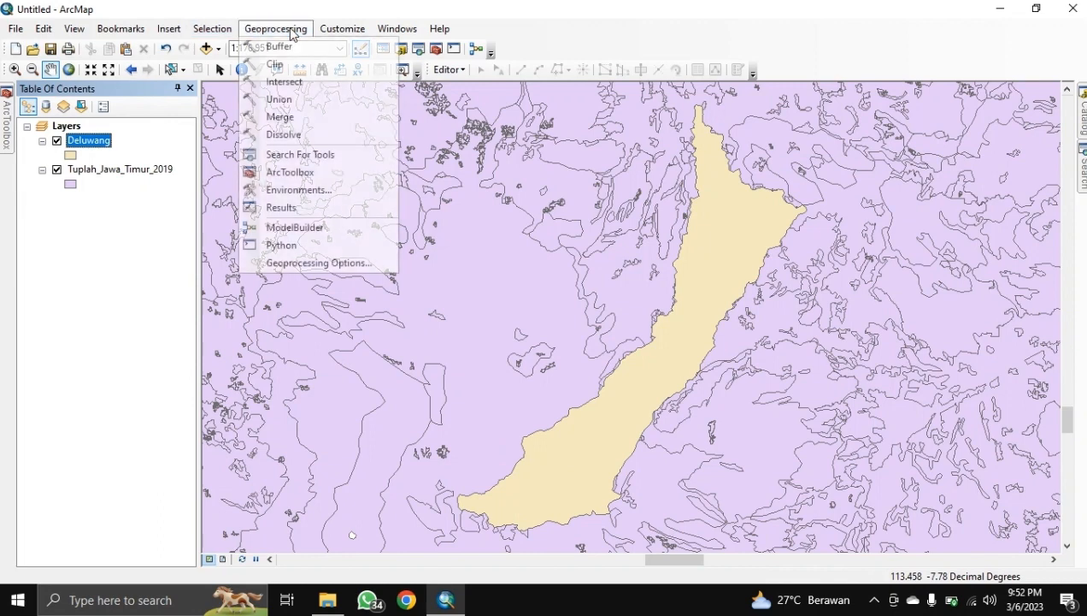
click(275, 64)
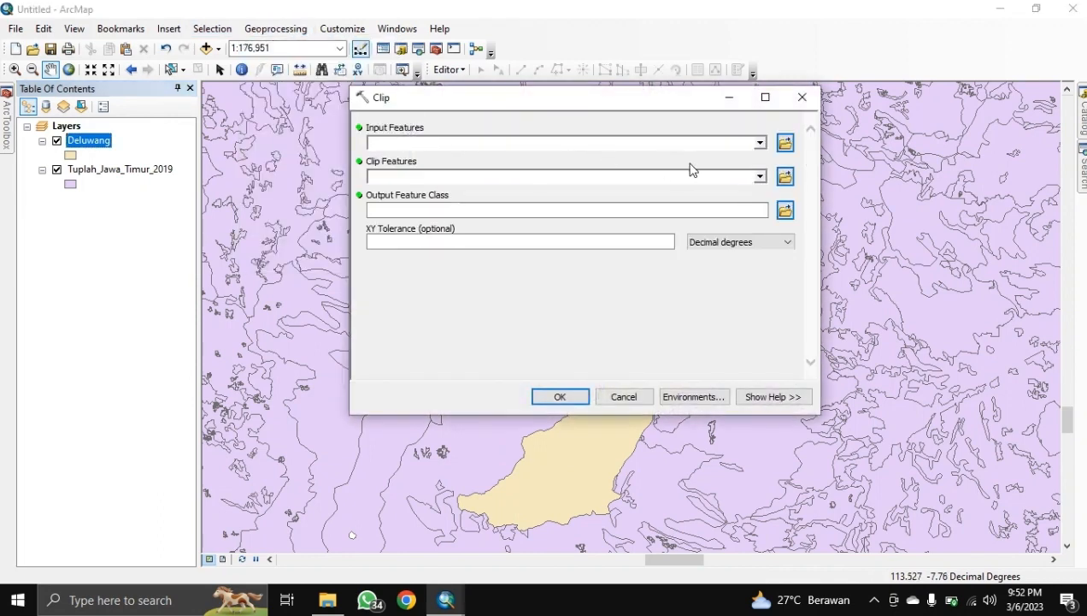
Step: Clip Tuplah_Jawa_Timur_2019 by Deluwang, saving Tuplah_Jawa_Timur_2019_Clip in the HASIL folder
click(760, 144)
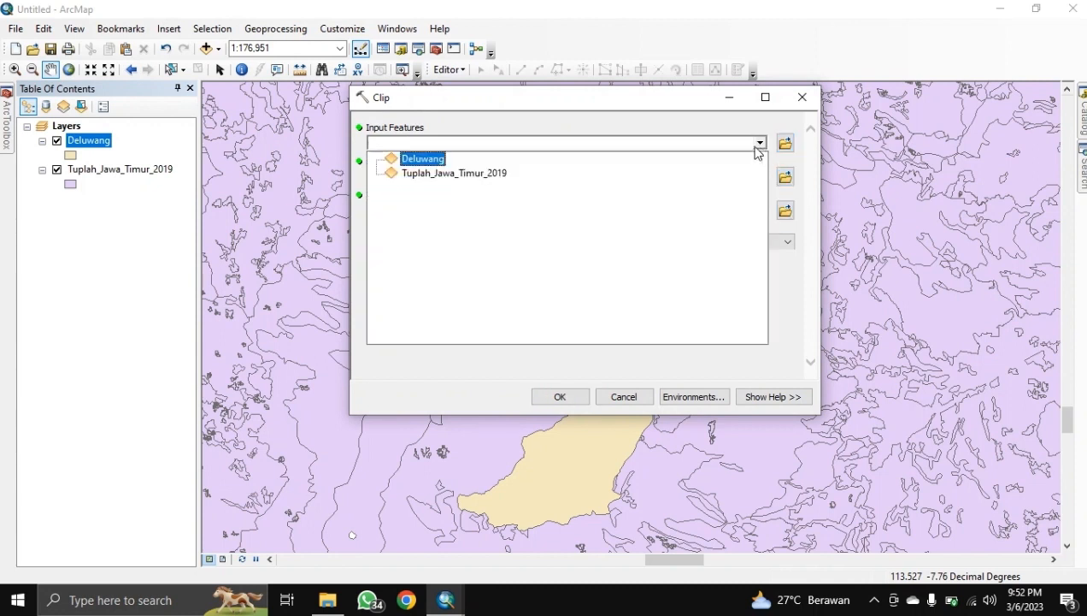
click(480, 180)
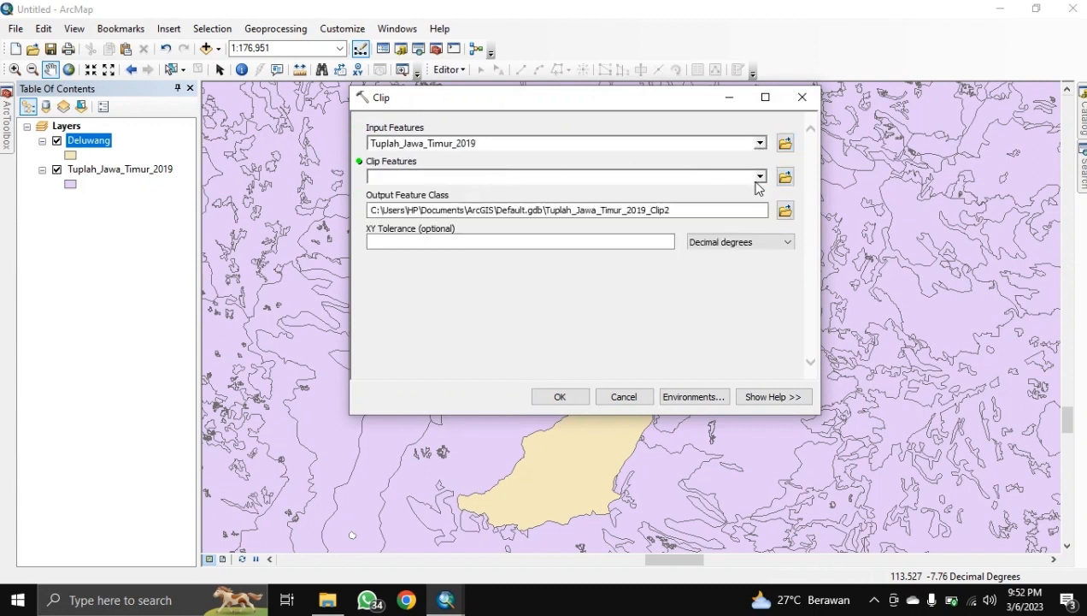
click(759, 176)
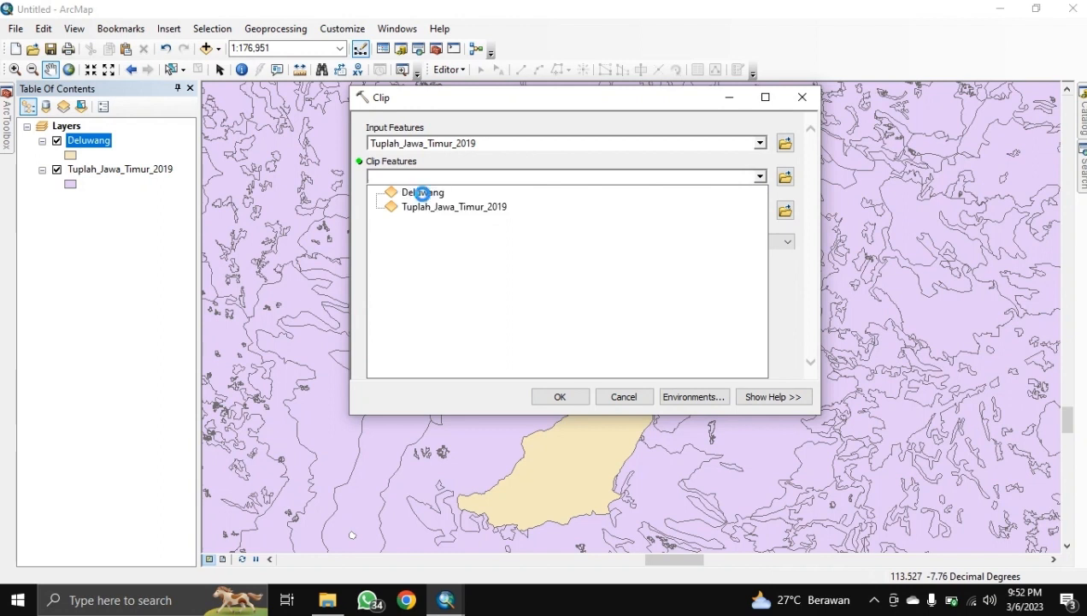
click(422, 193)
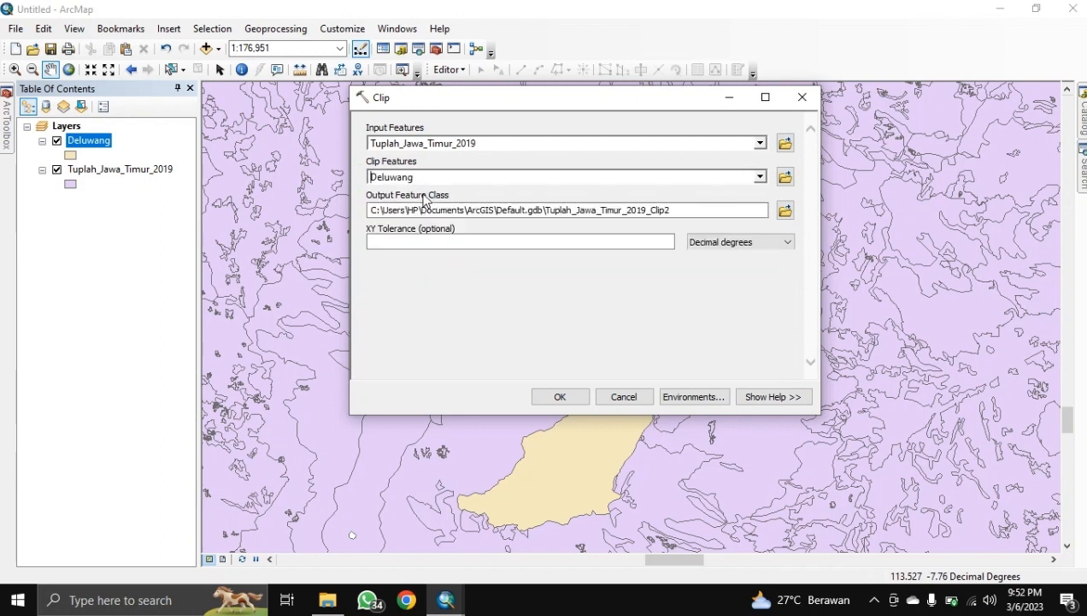
click(549, 209)
drag(551, 210, 653, 215)
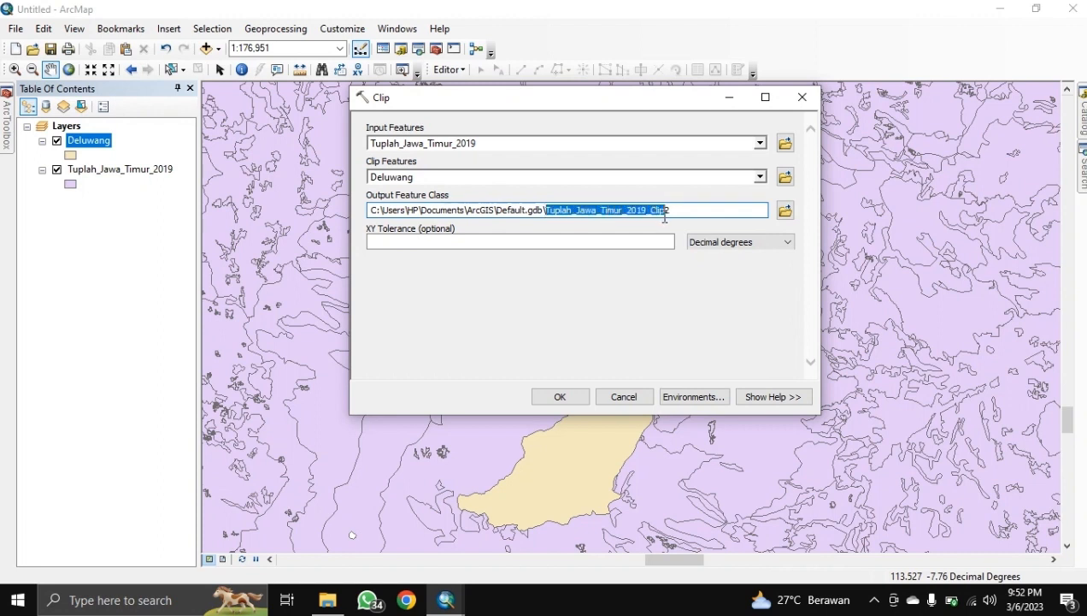
click(785, 209)
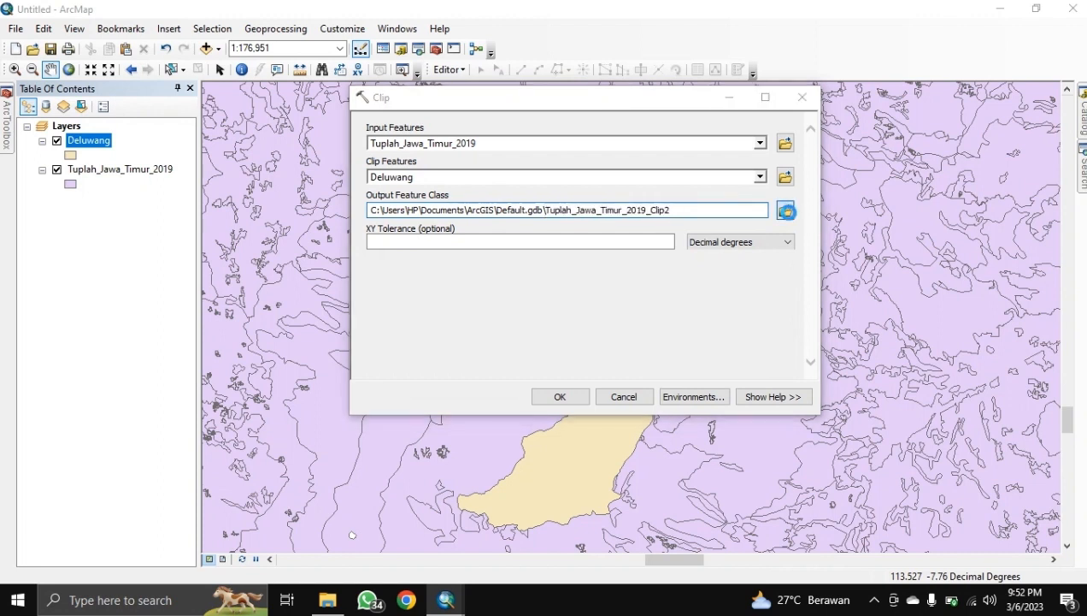
text(Tuplah_Jawa_Timur_2019_Clip)
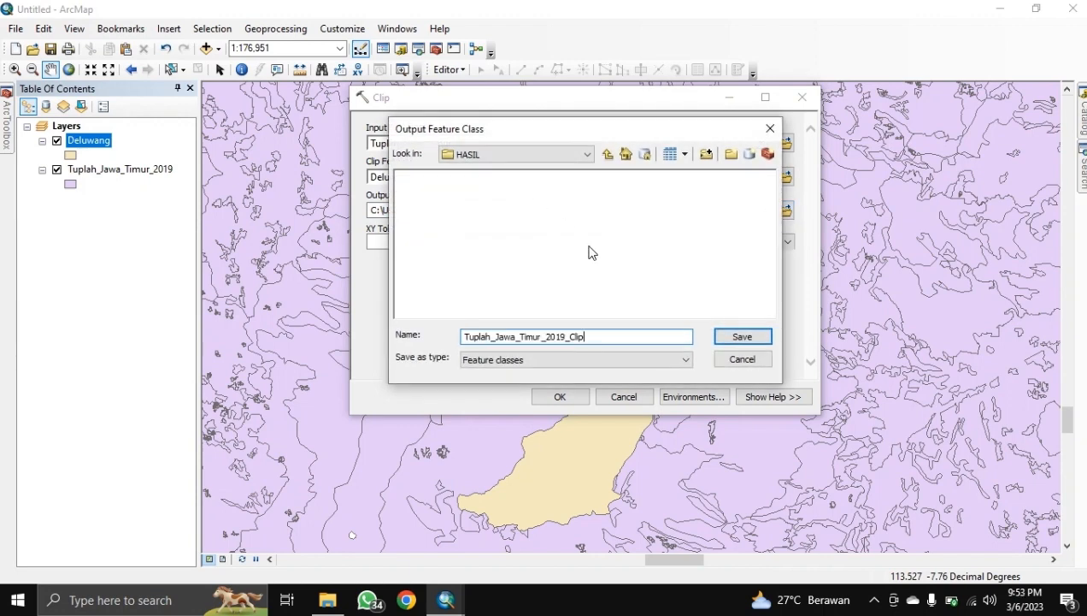
click(723, 336)
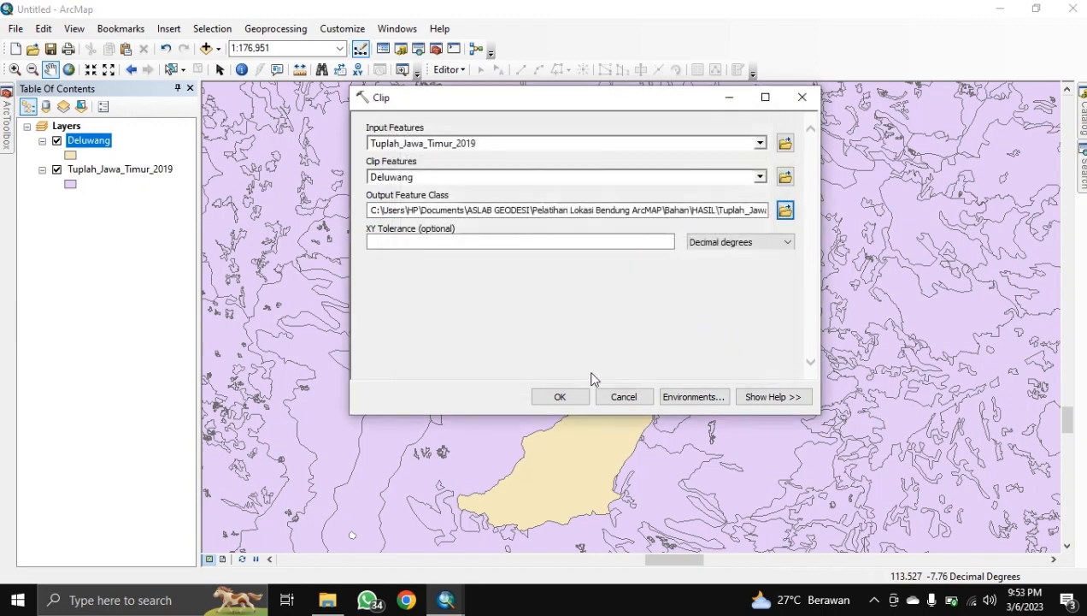
click(580, 395)
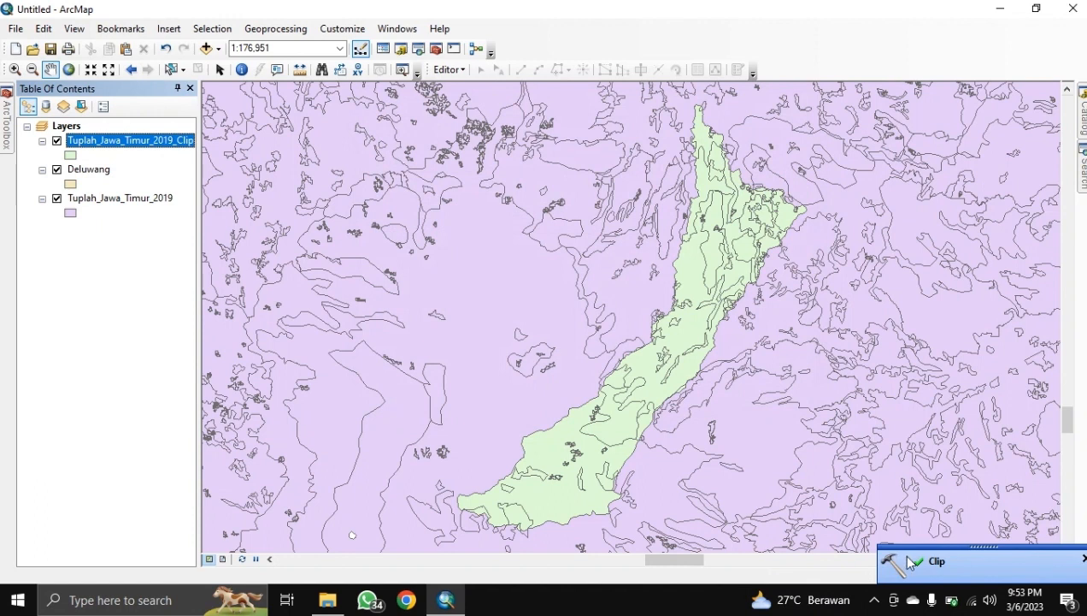
Step: Hide Deluwang and Tuplah_Jawa_Timur_2019, then check the clip layer's GCS_WGS_1984 source properties
click(57, 169)
click(56, 198)
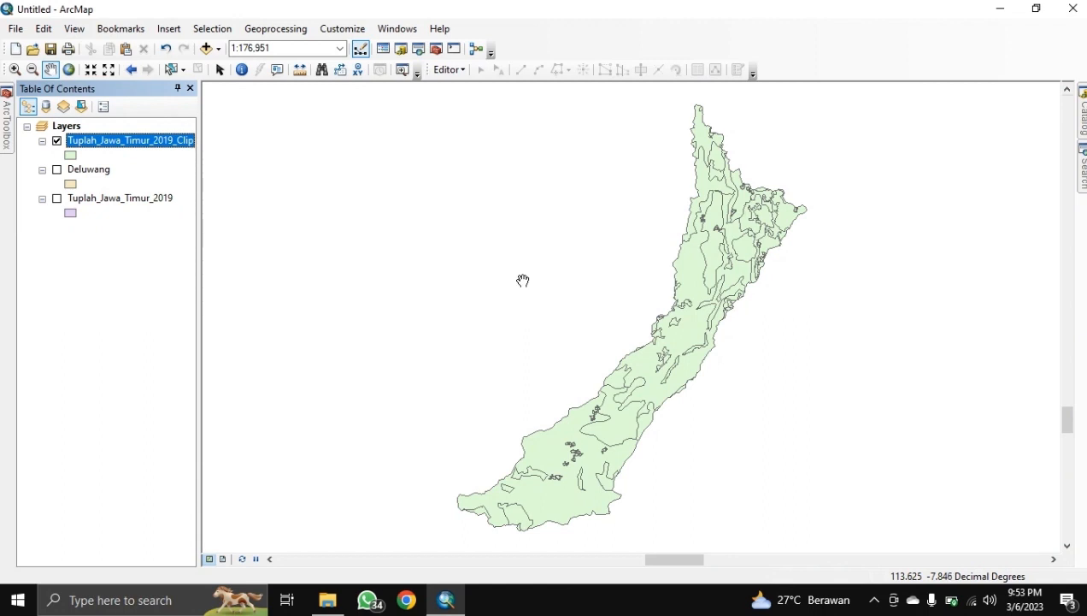
right_click(181, 150)
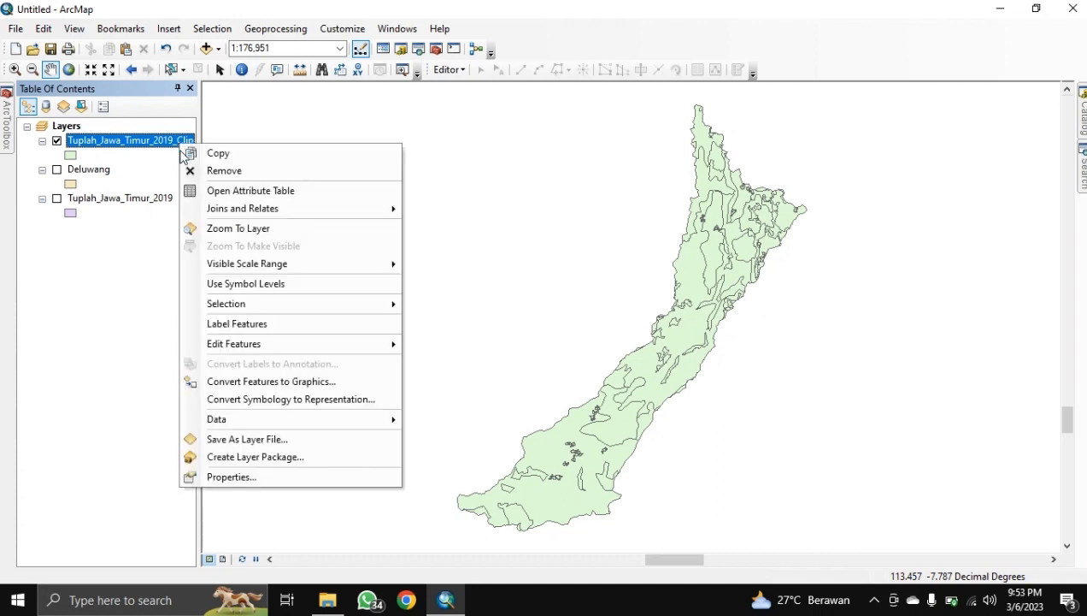
click(188, 477)
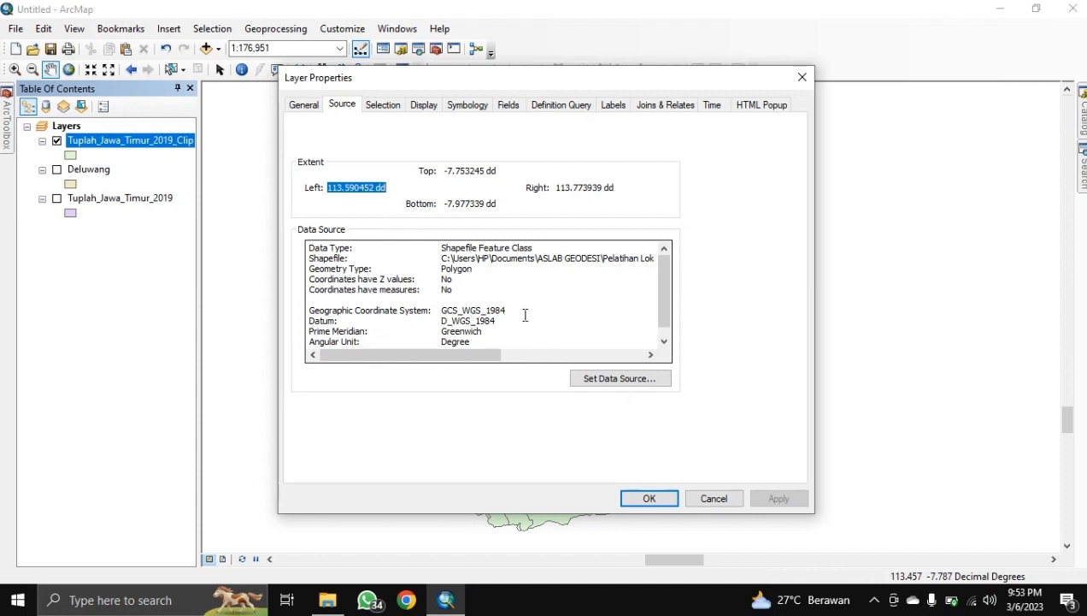
click(653, 494)
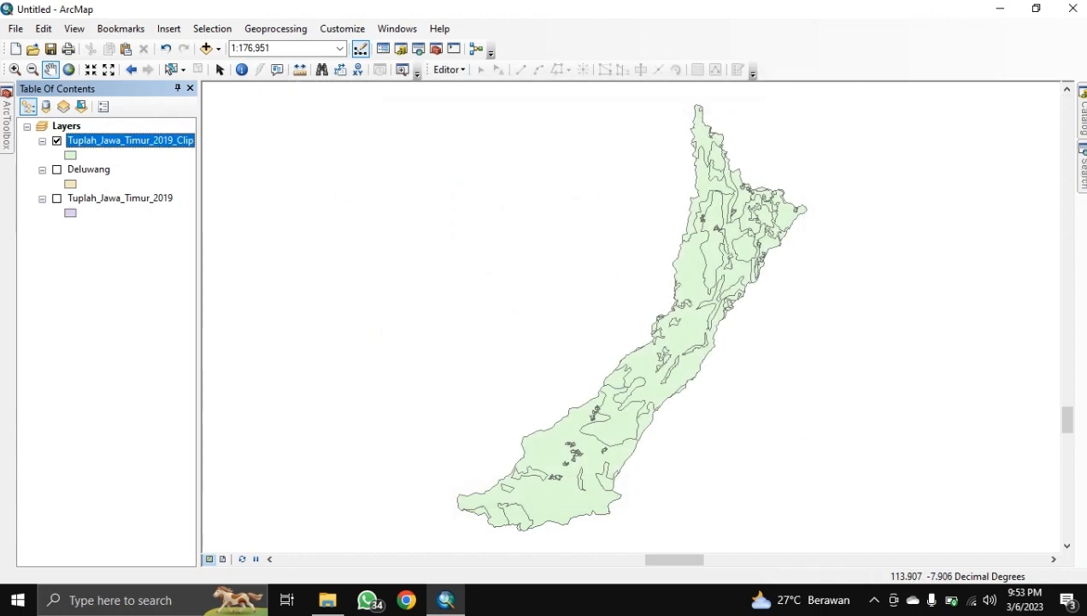
click(1082, 171)
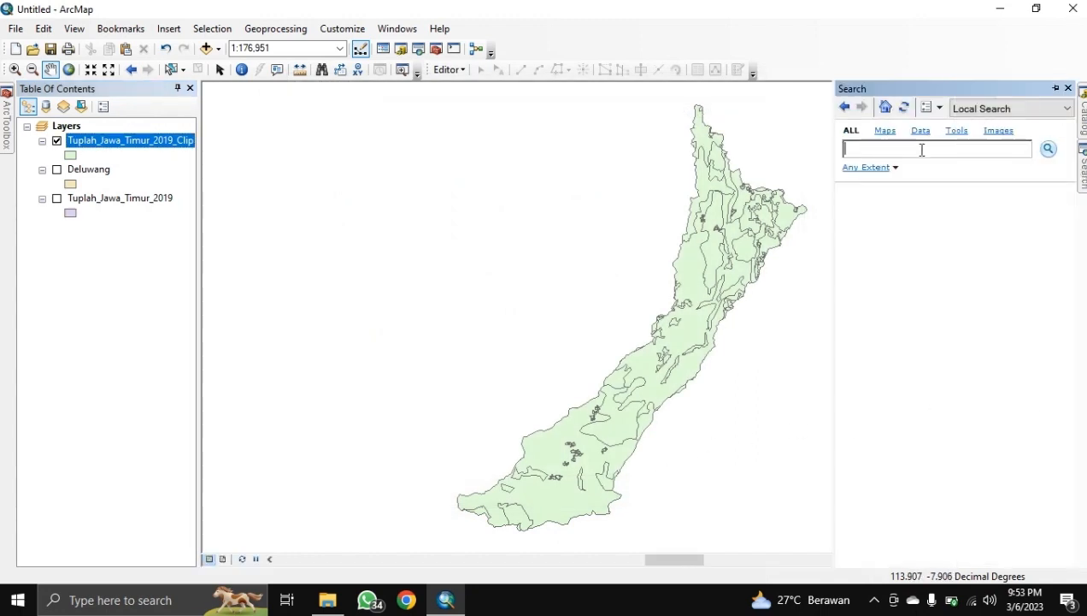
Step: Open the Project (Data Management) tool with Tuplah_Jawa_Timur_2019_Clip as input
text(project)
key(Return)
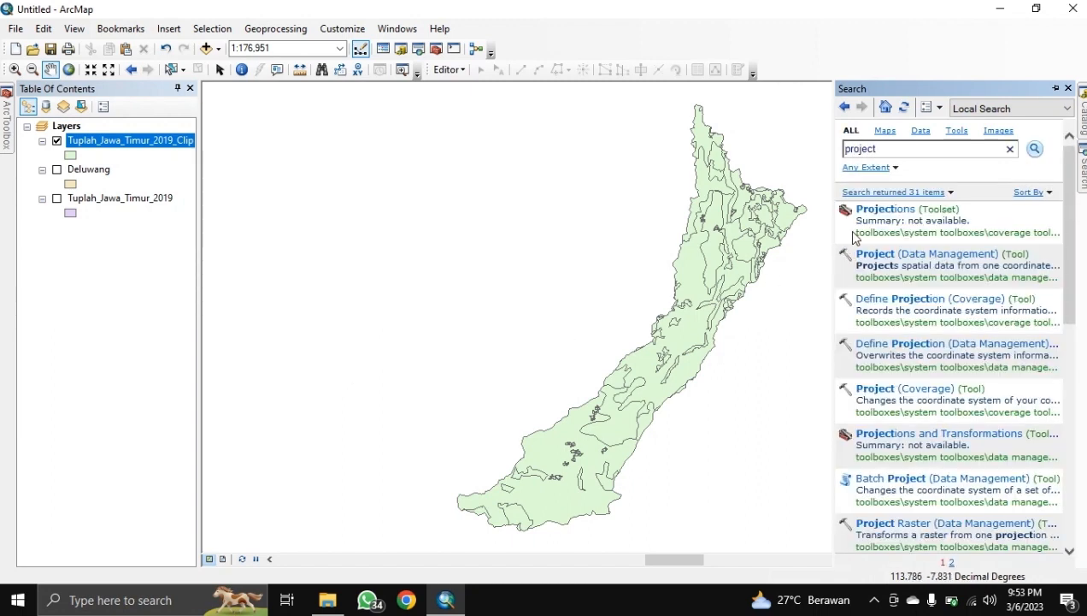
click(880, 256)
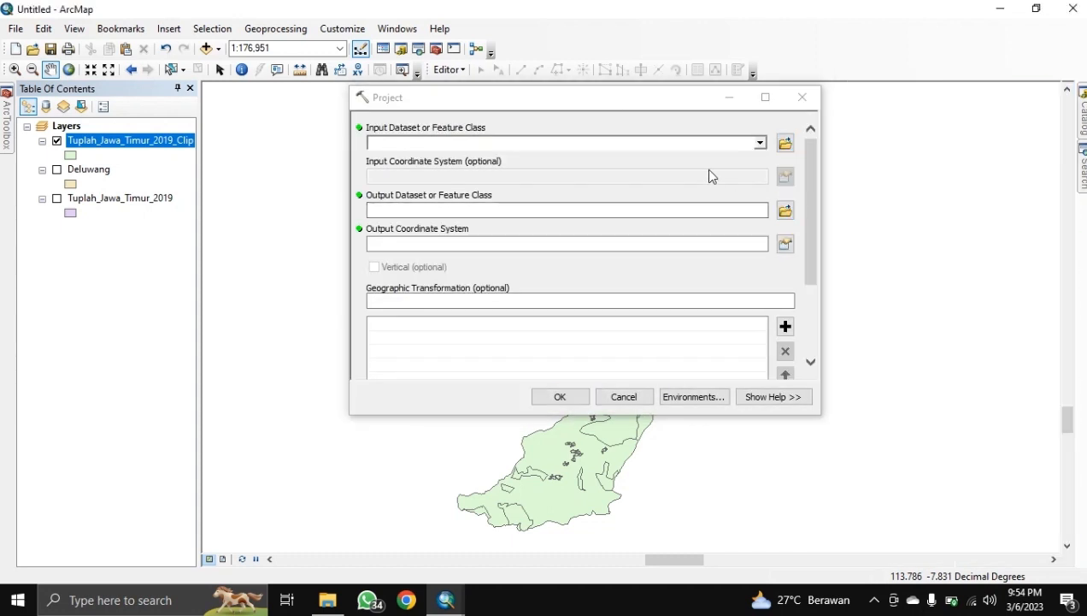
click(759, 150)
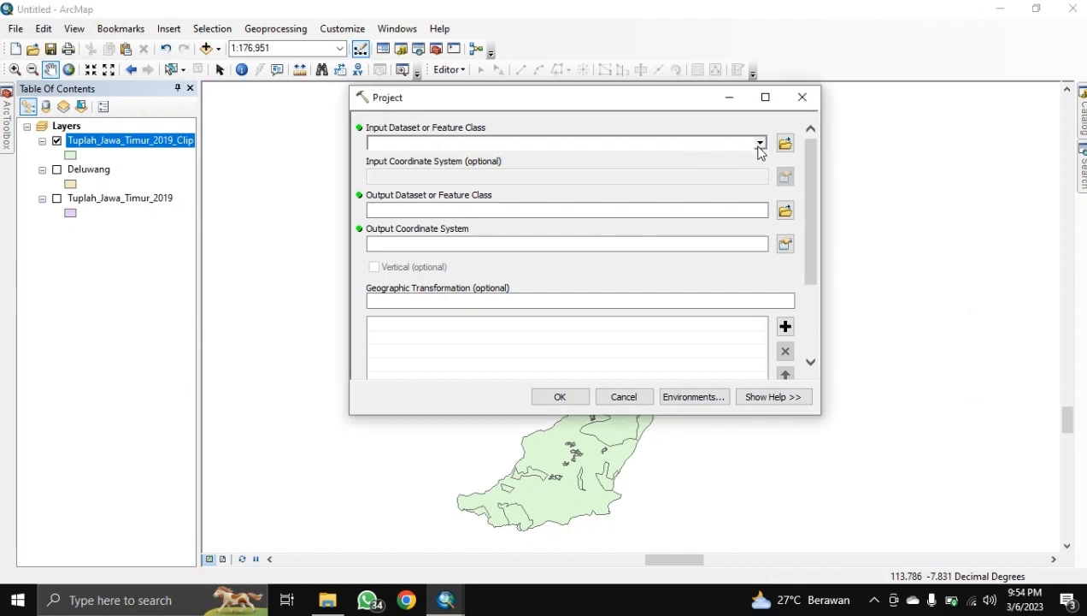
click(759, 144)
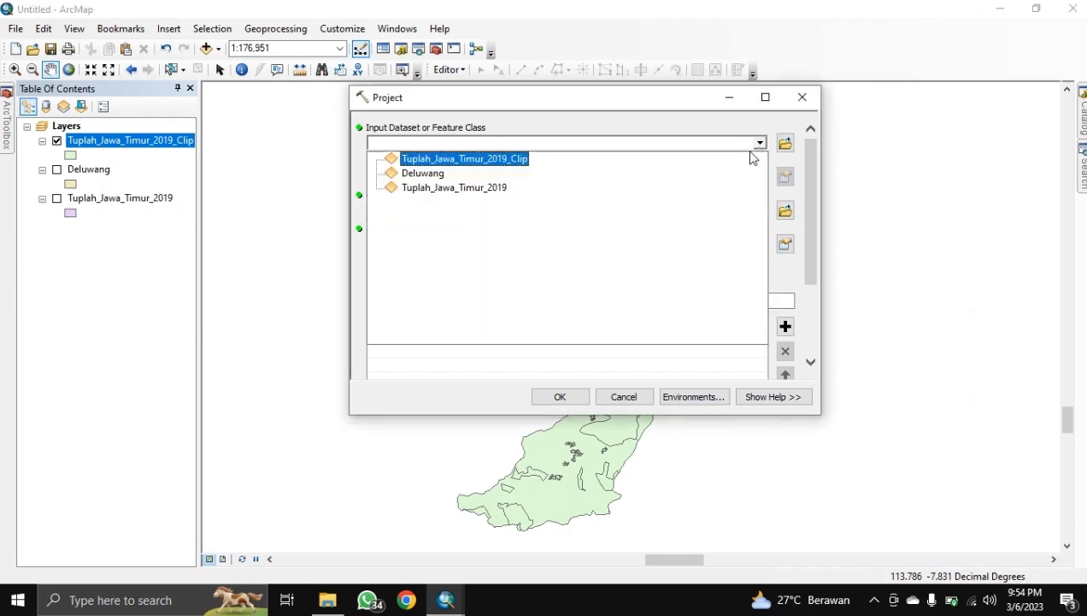
click(484, 162)
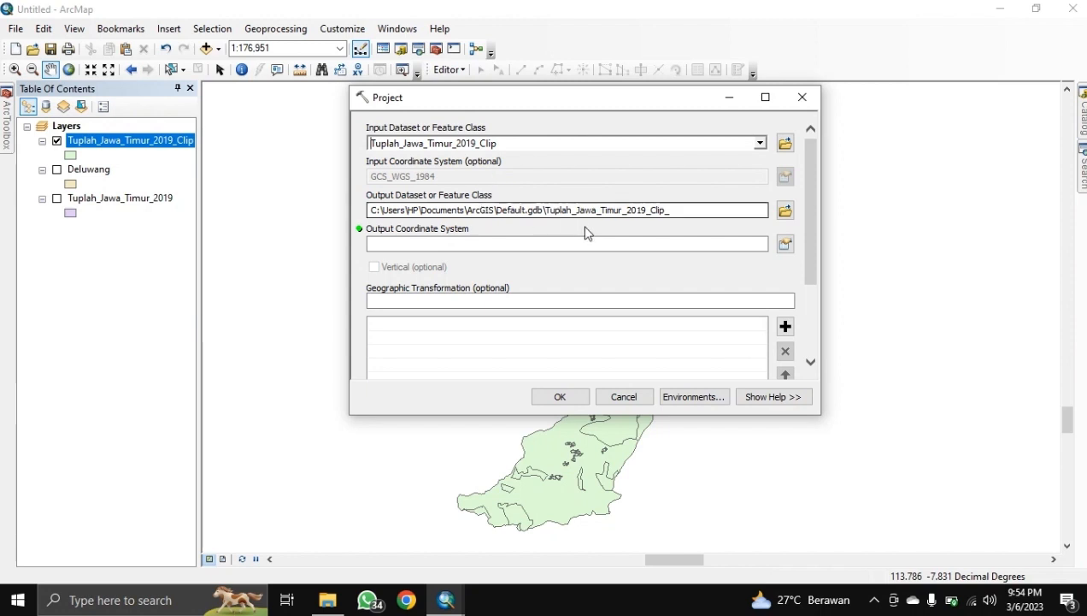
Step: Set the output to Tuplah_Jawa_Timur_Clip_Project in the HASIL folder
drag(547, 209, 667, 210)
key(ctrl+c)
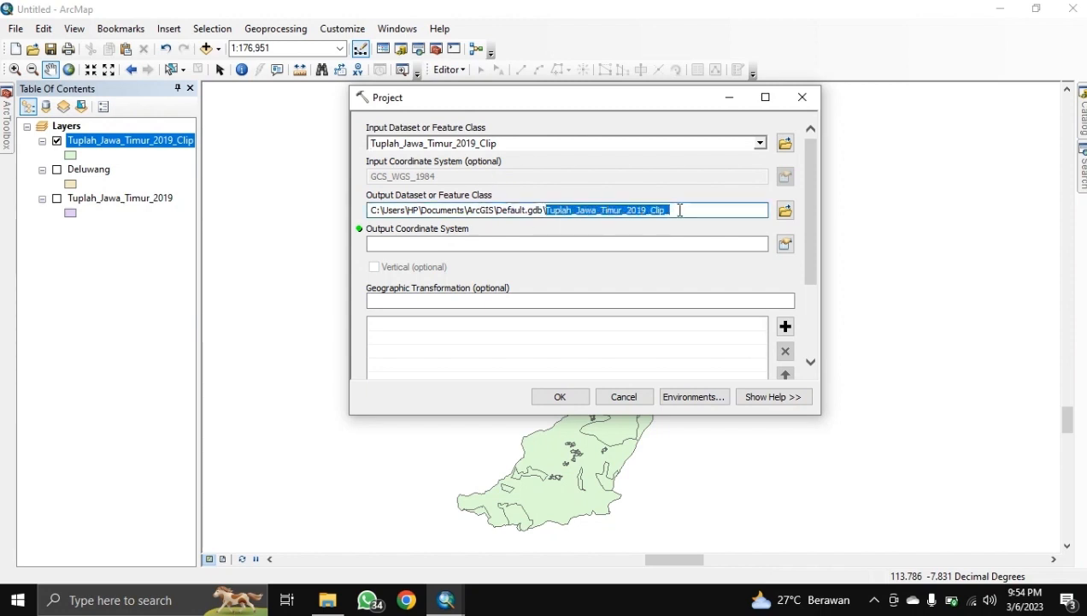
click(785, 210)
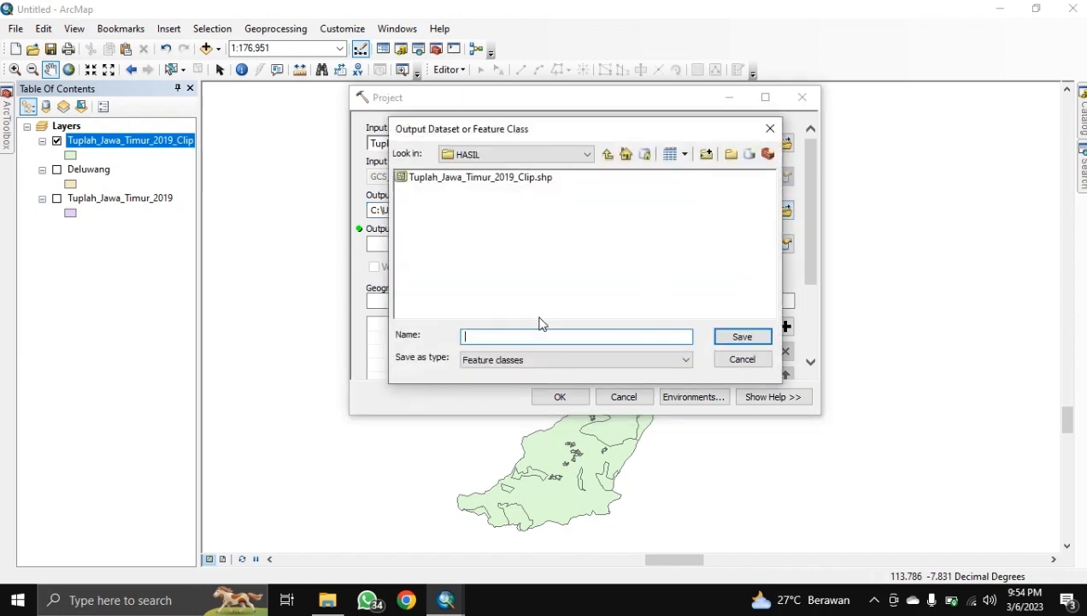
key(ctrl+v)
text(_)
key(Left)
key(Left)
key(Left)
key(Left)
key(Left)
key(Left)
key(BackSpace)
key(BackSpace)
key(BackSpace)
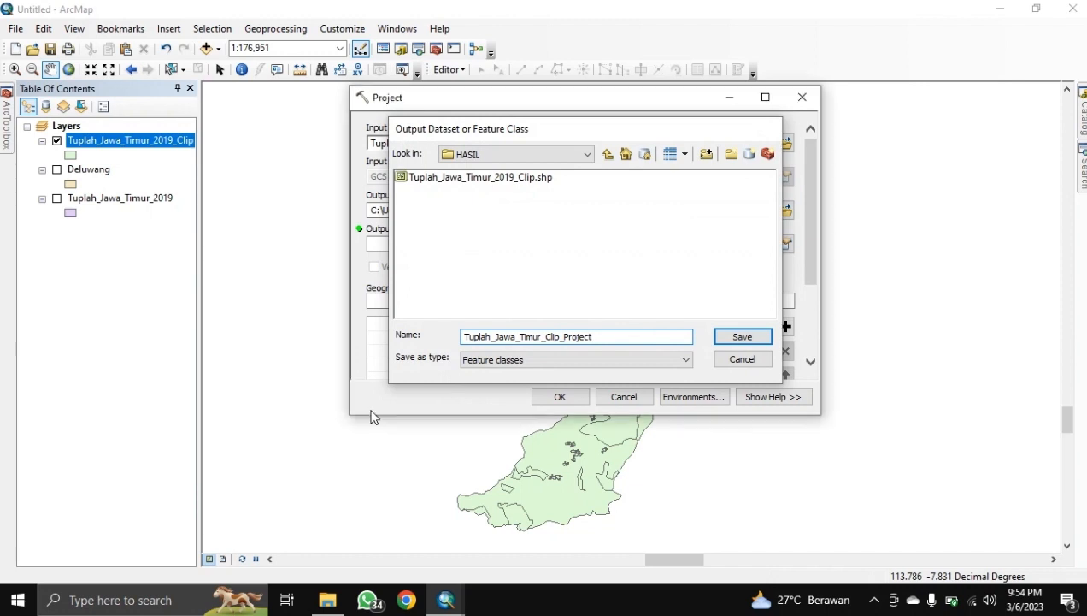
key(Return)
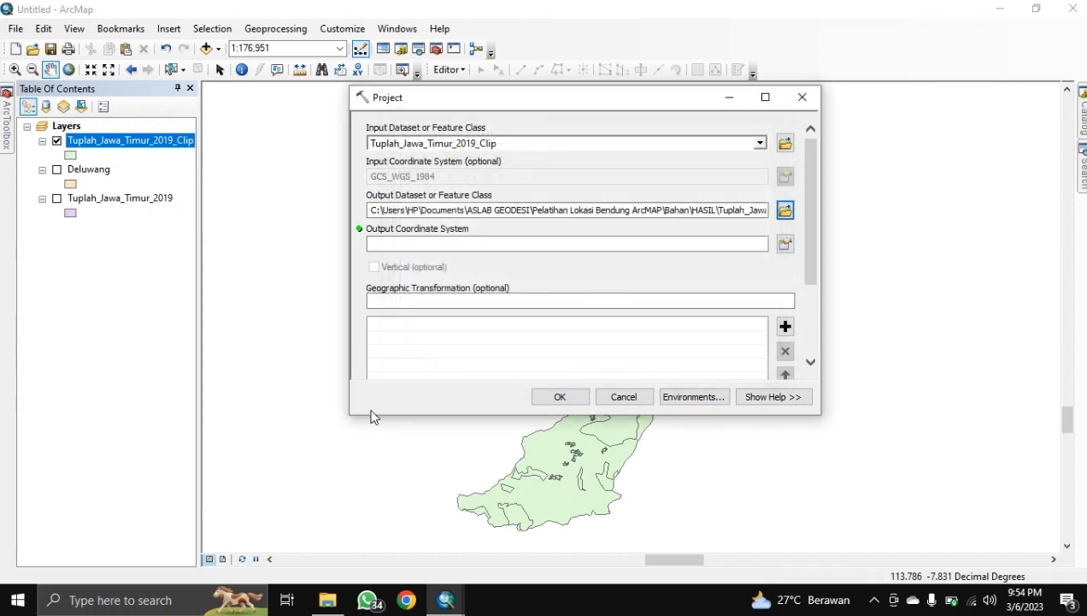
click(785, 245)
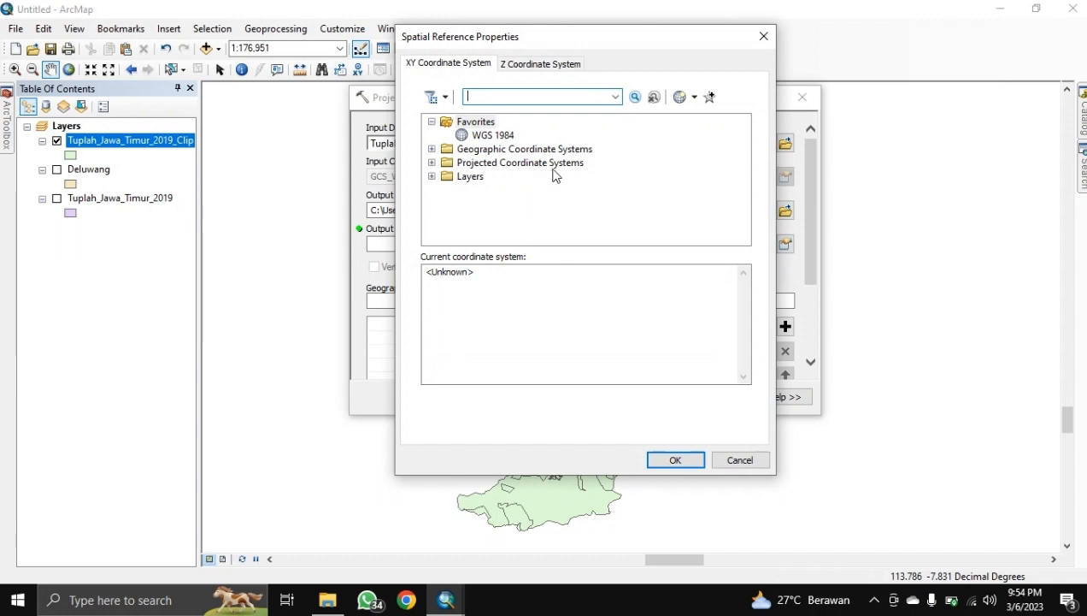
Step: Set the output coordinate system to WGS 1984 UTM Zone 49S and run the projection
click(557, 163)
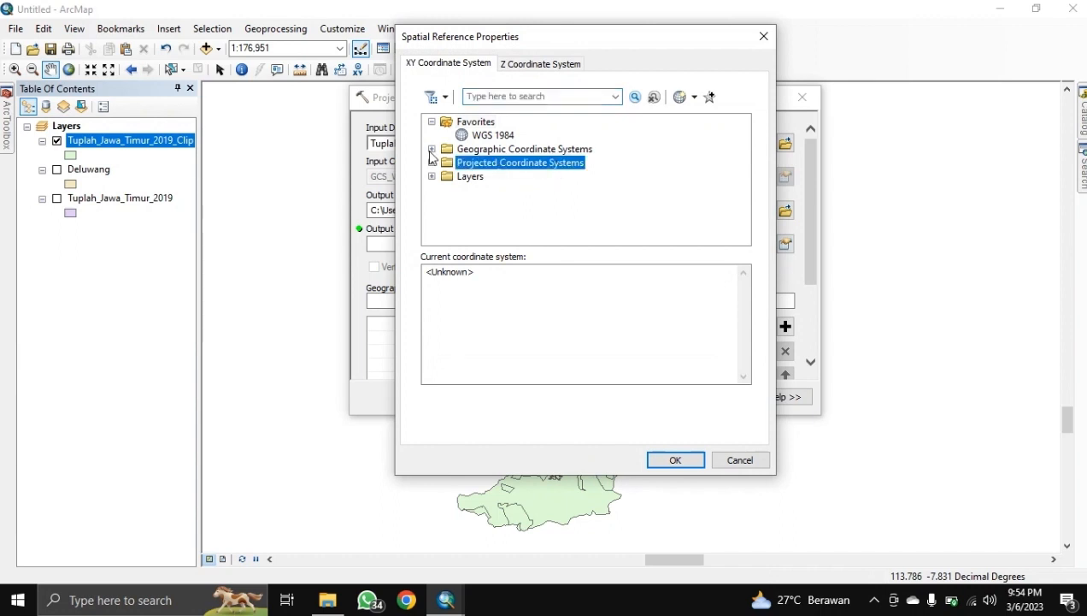
click(433, 162)
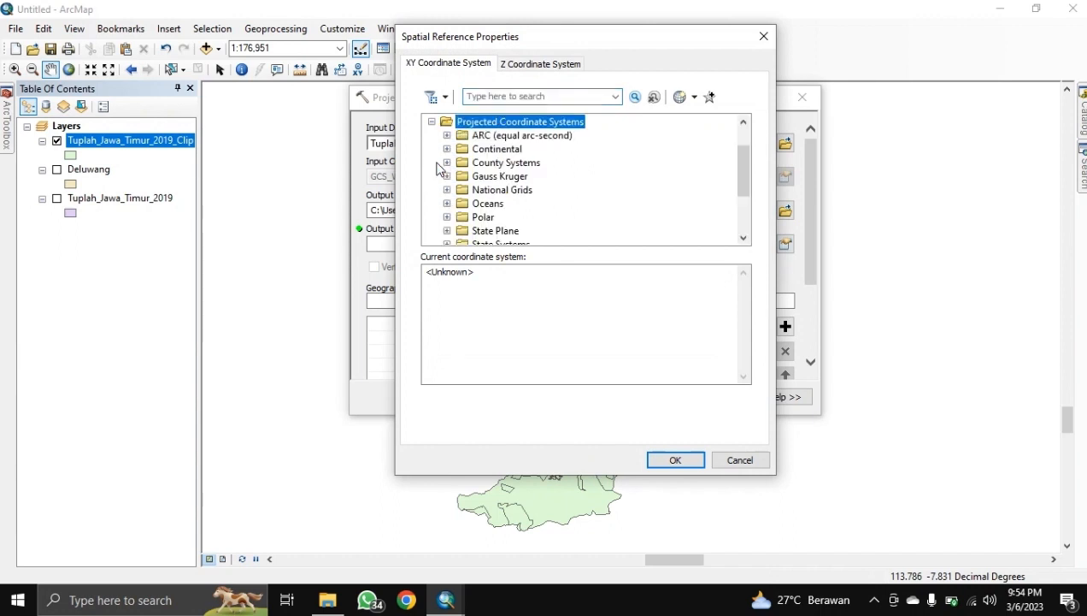
scroll(510, 141, down, 2)
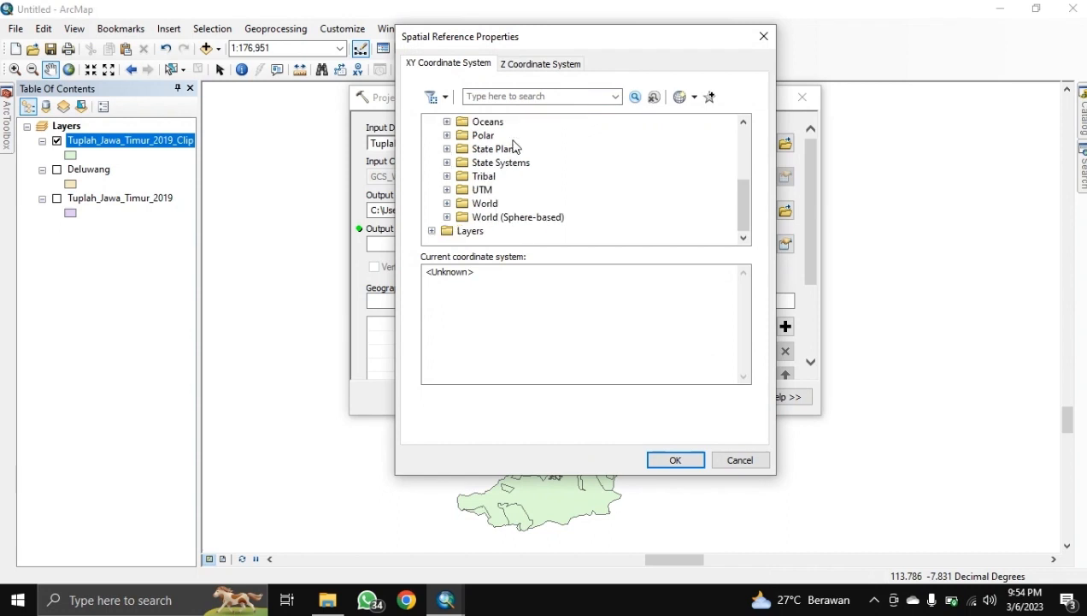
click(446, 190)
scroll(478, 184, down, 3)
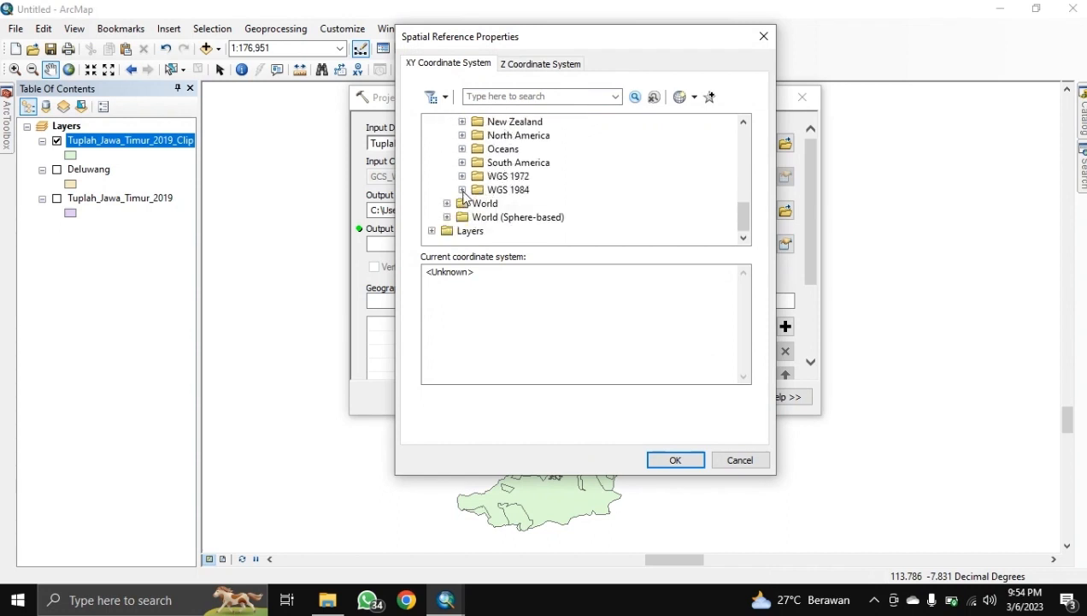
click(463, 190)
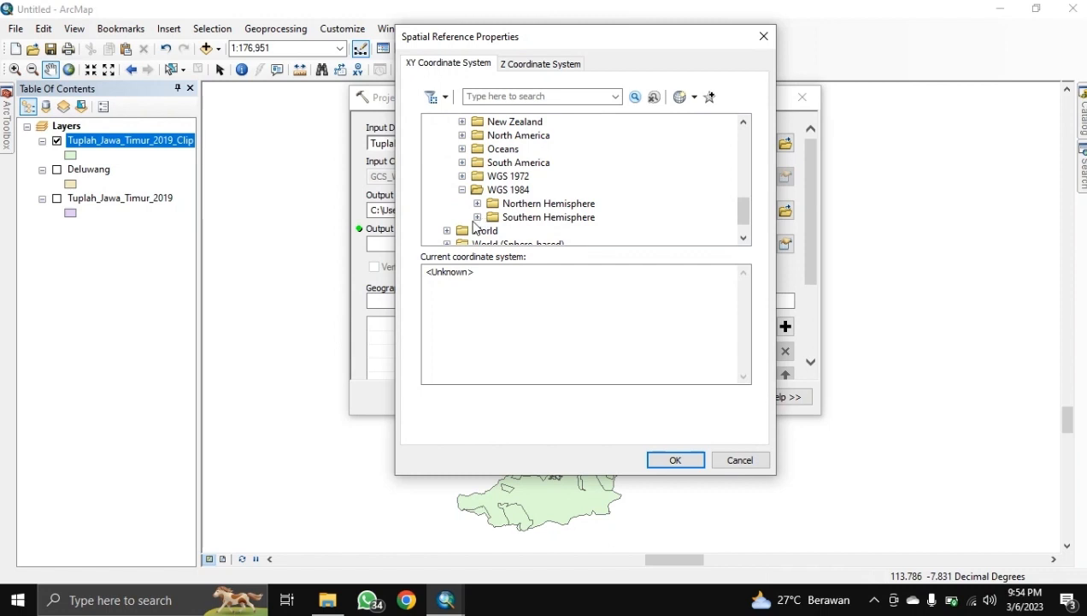
click(475, 218)
scroll(547, 188, down, 10)
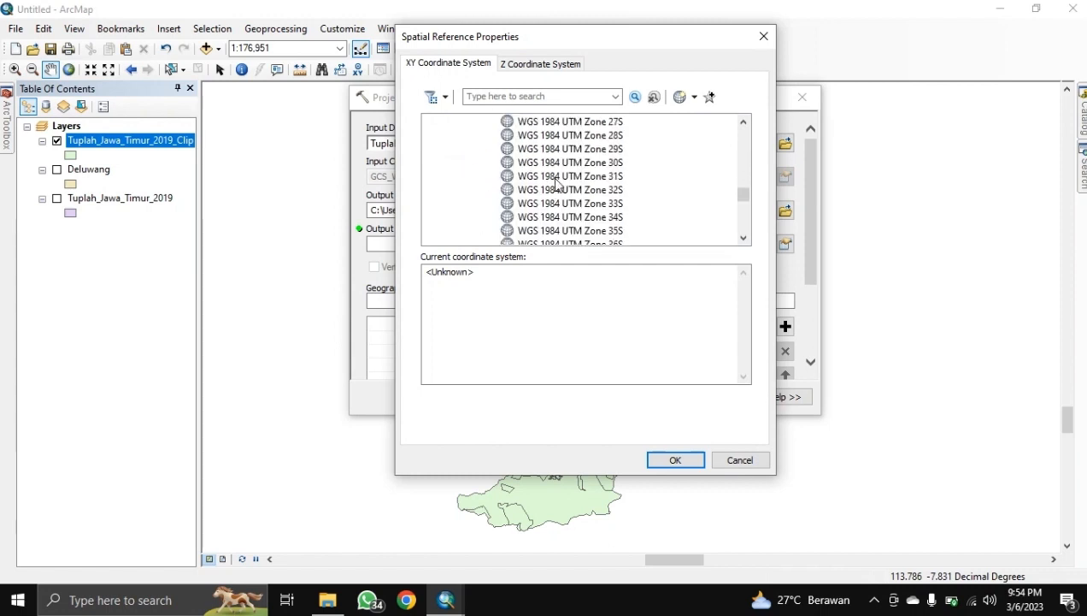
scroll(556, 184, down, 6)
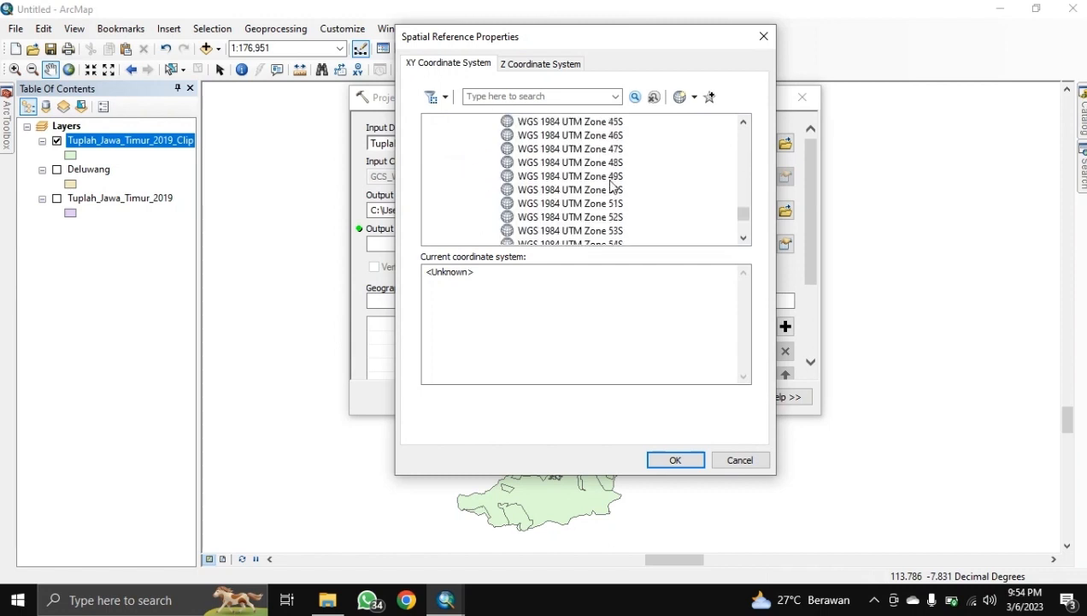
click(611, 177)
click(674, 460)
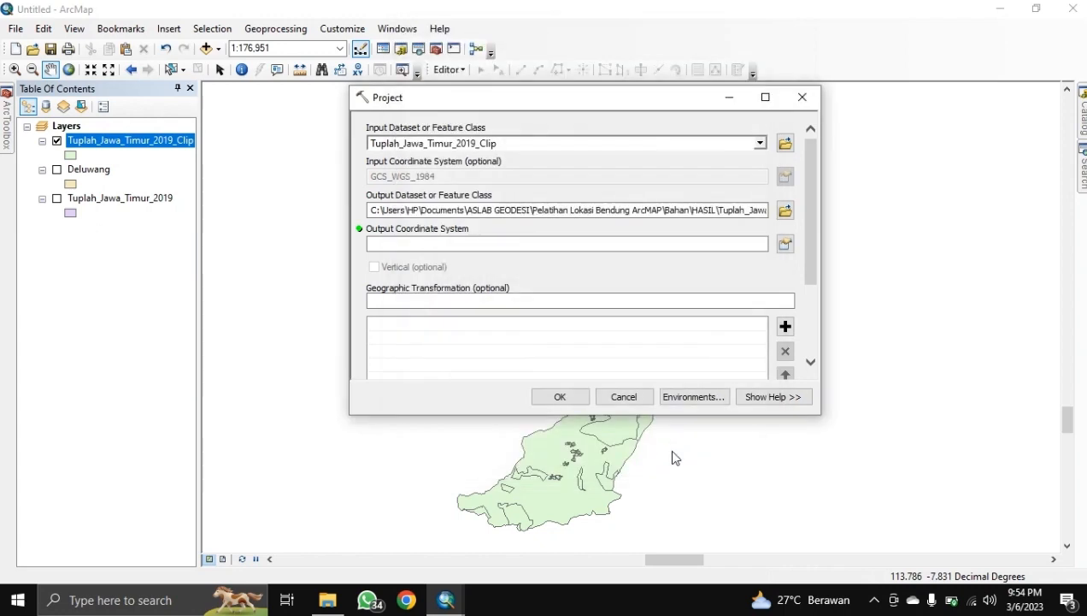
scroll(580, 289, down, 1)
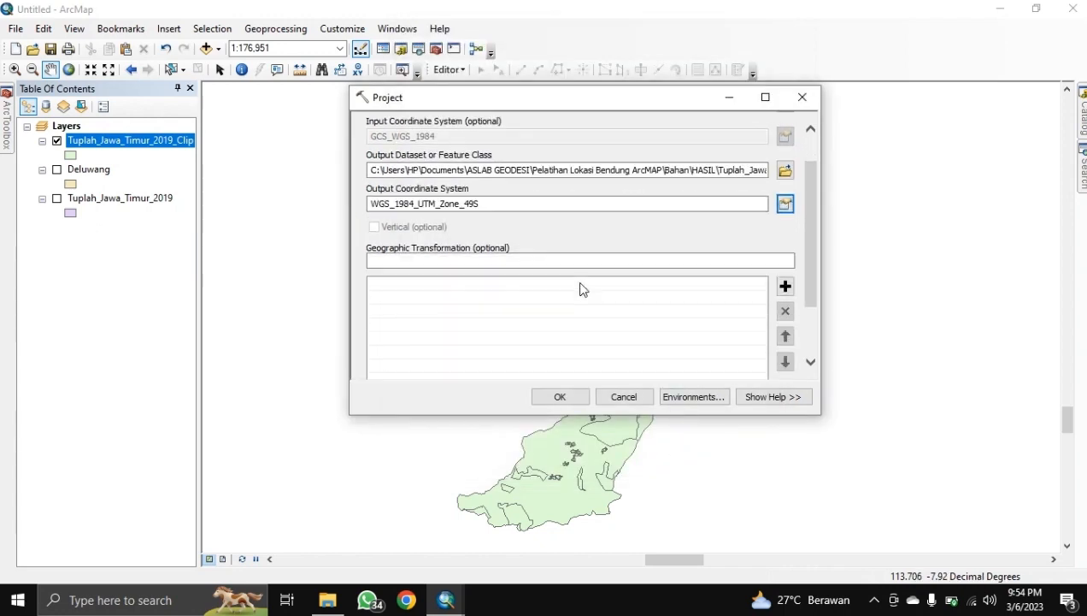
click(559, 396)
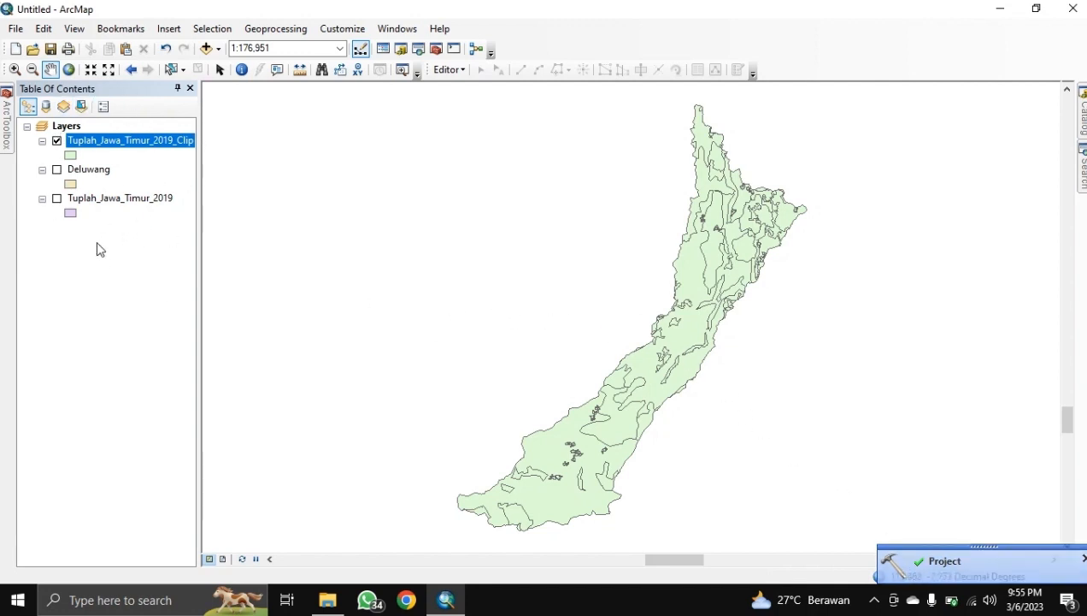
Step: Add Tuplah_Jawa_Timur_Clip_Project.shp from the HASIL folder to the map
click(207, 49)
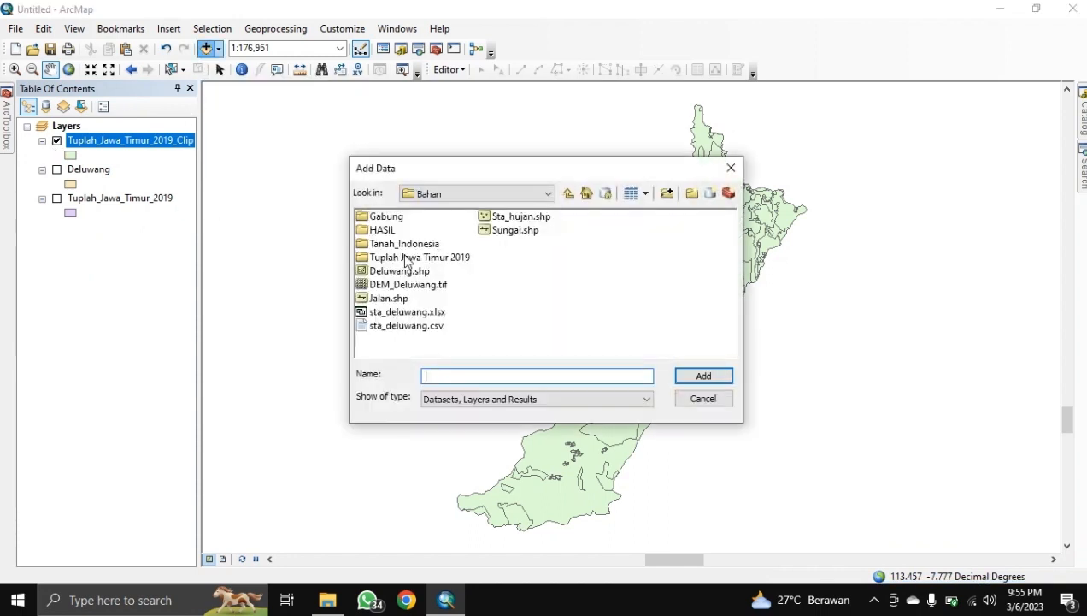
double_click(382, 230)
click(393, 230)
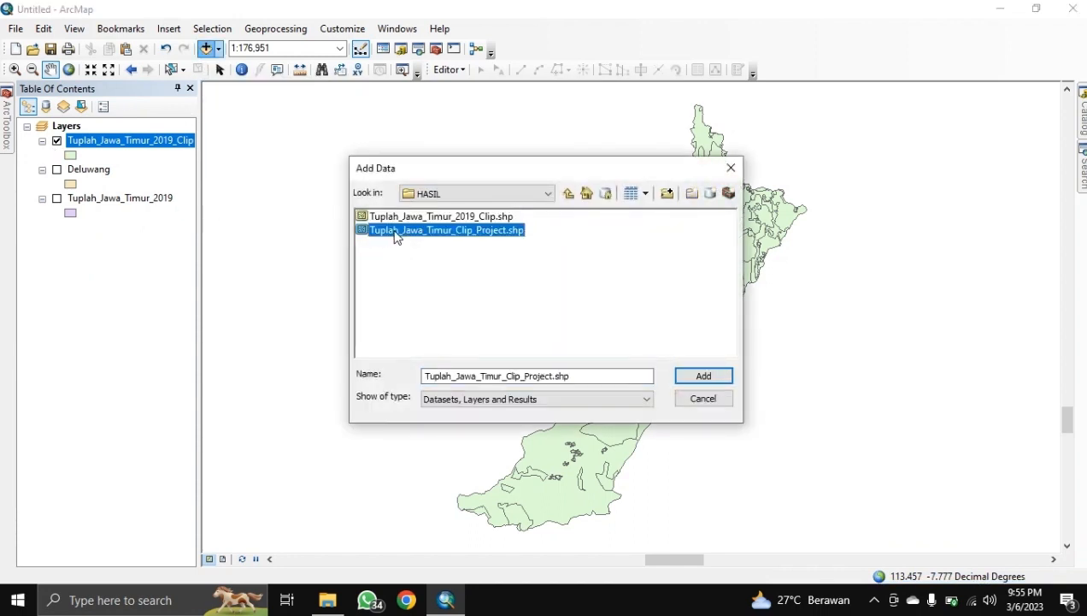
click(711, 375)
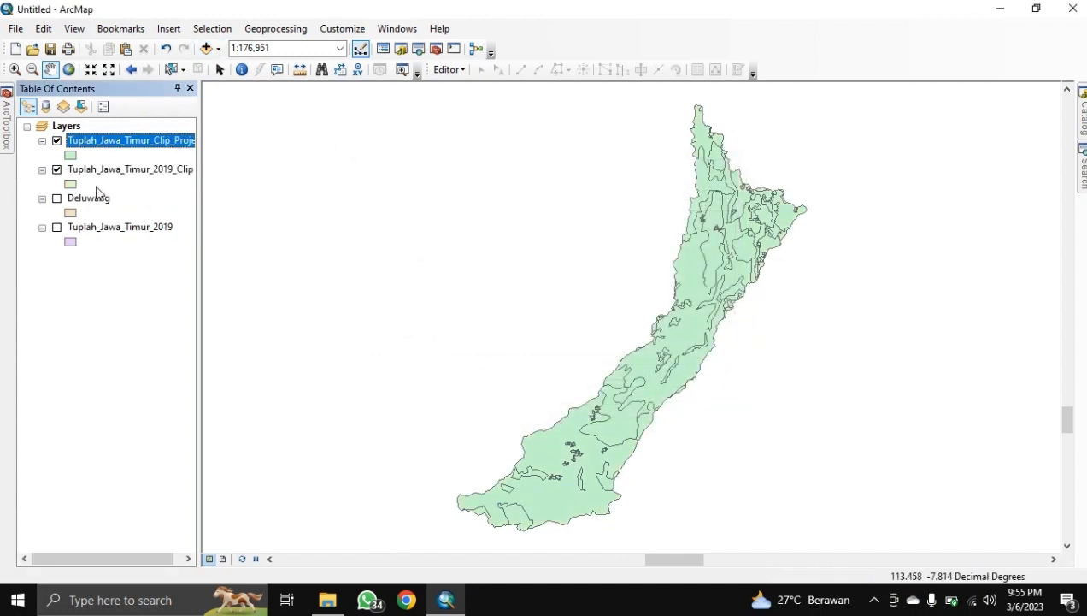
Step: Hide the 2019_Clip layer, verify the UTM Zone 49S source, and open the attribute table
click(58, 171)
right_click(145, 141)
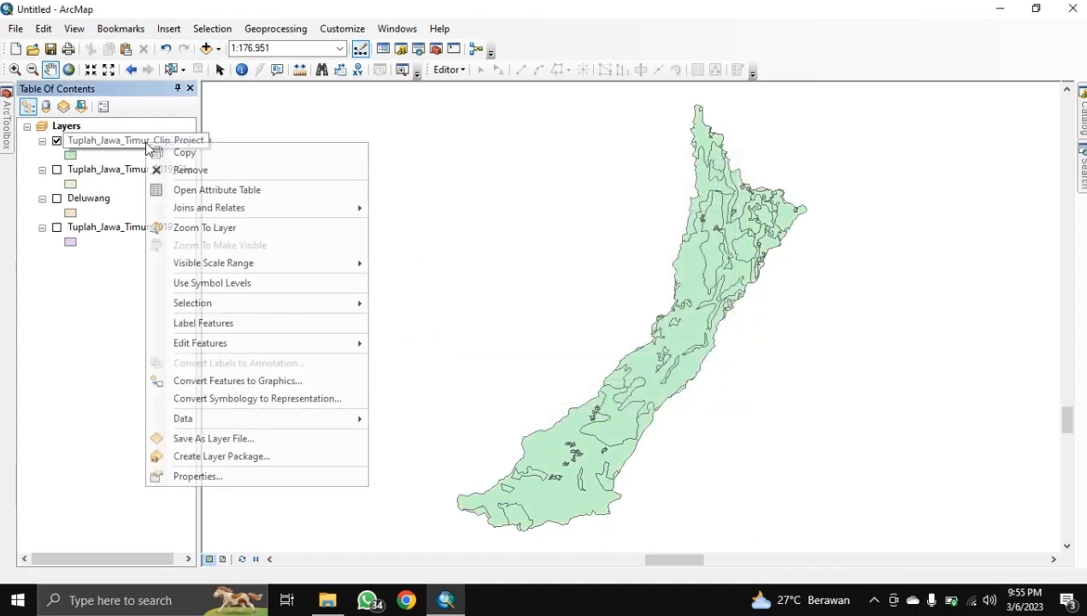
click(190, 473)
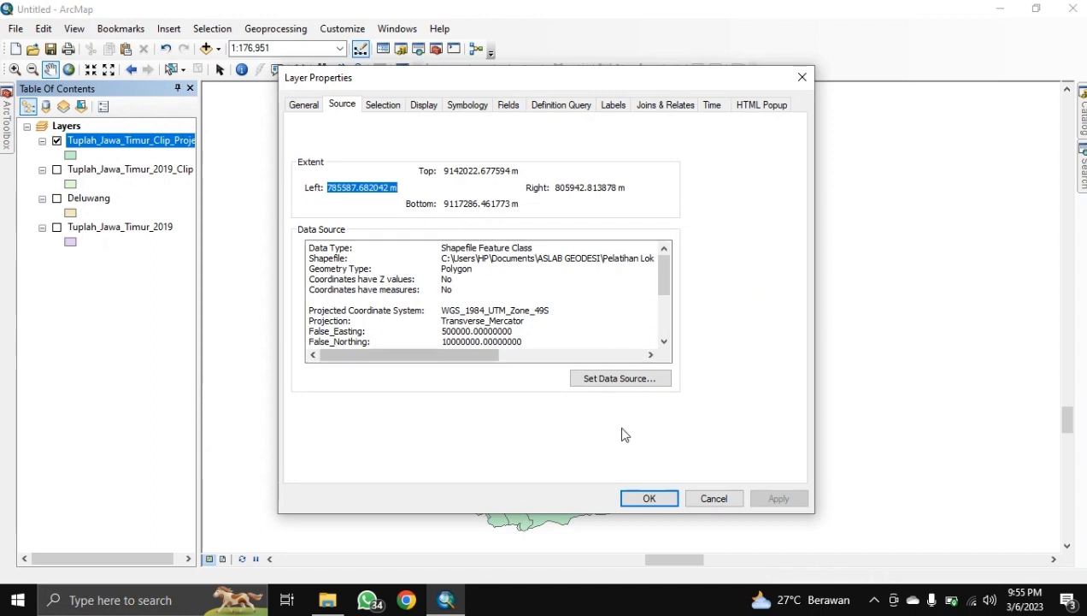
click(648, 498)
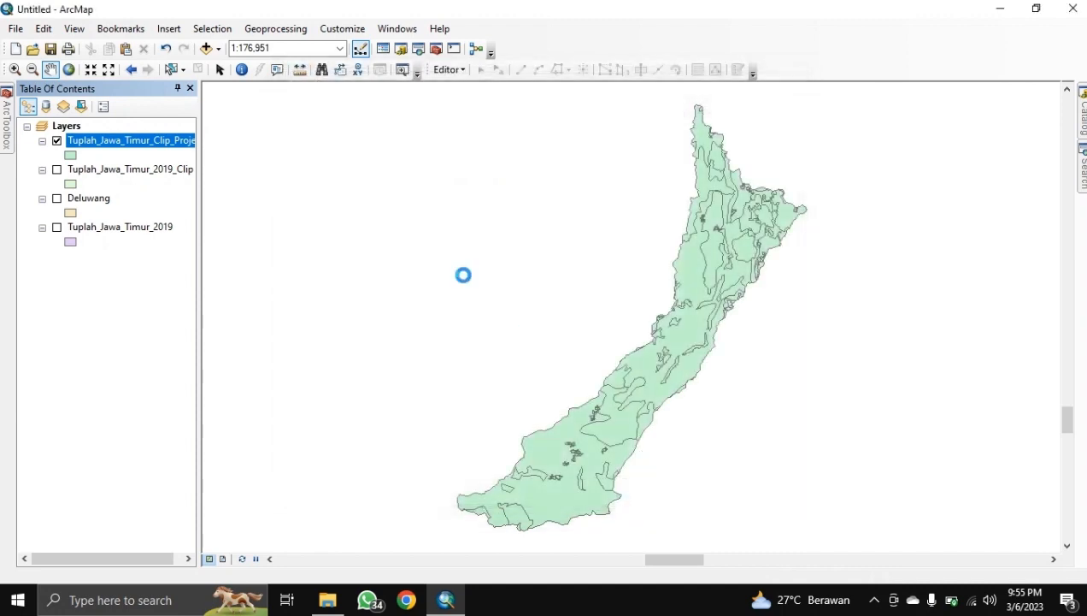
right_click(104, 143)
click(157, 189)
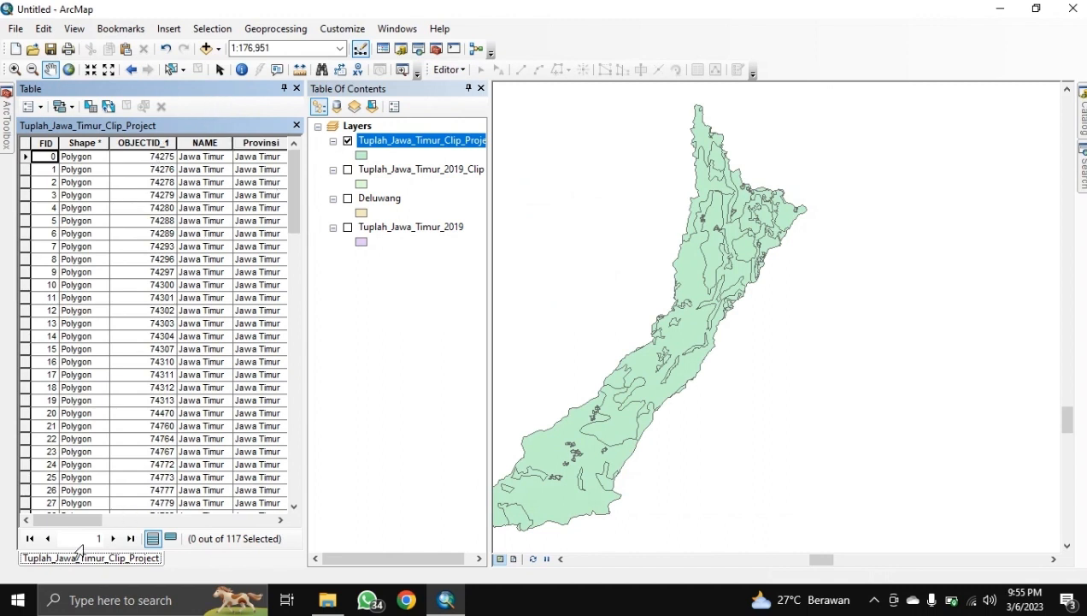
drag(87, 520, 202, 439)
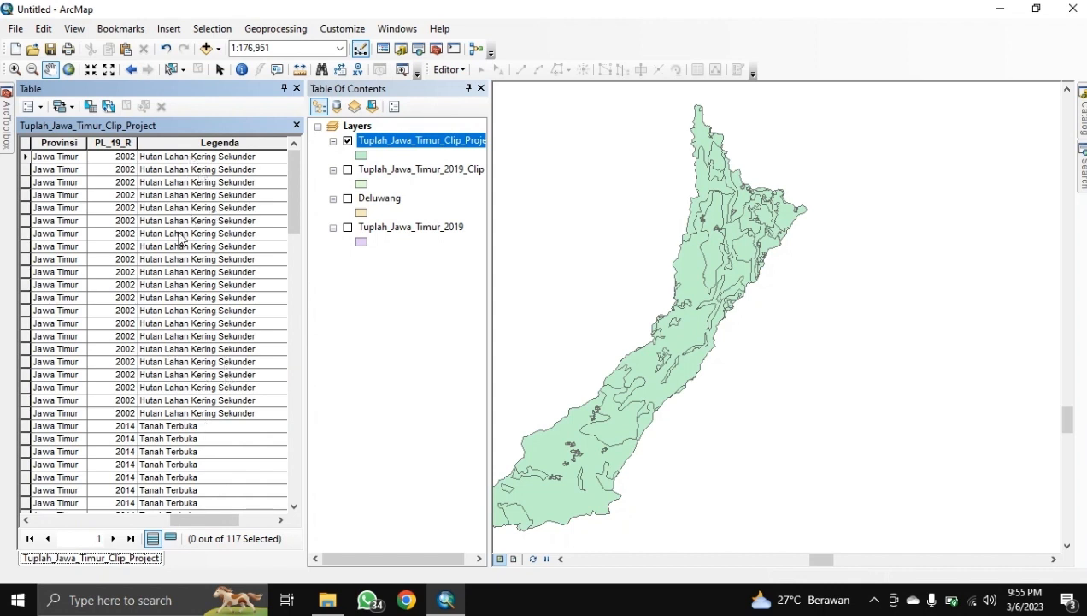
scroll(175, 299, down, 7)
scroll(174, 282, down, 10)
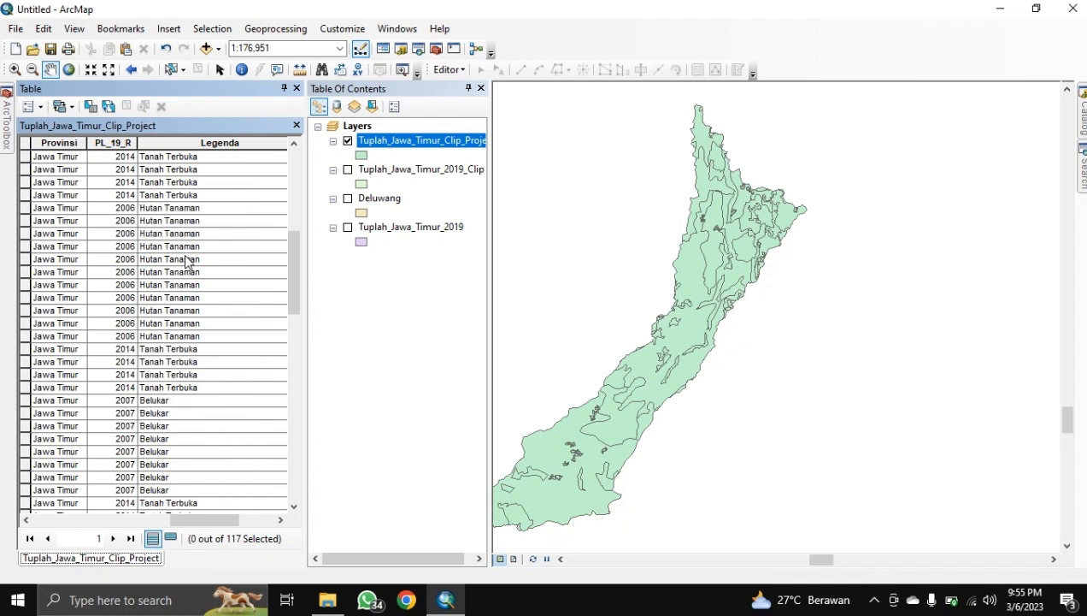
scroll(157, 299, down, 2)
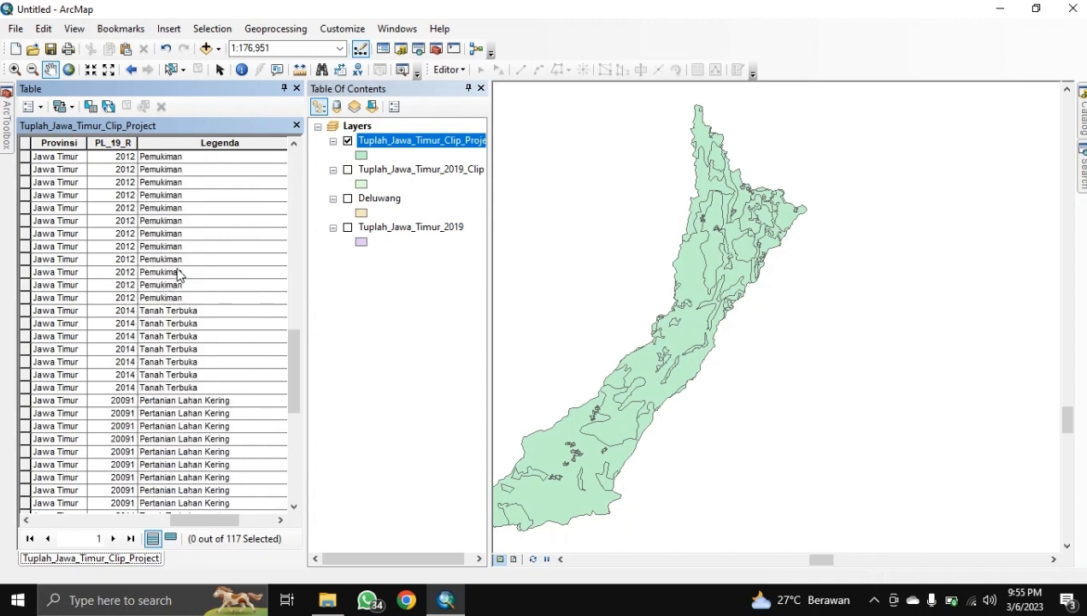
scroll(180, 274, down, 4)
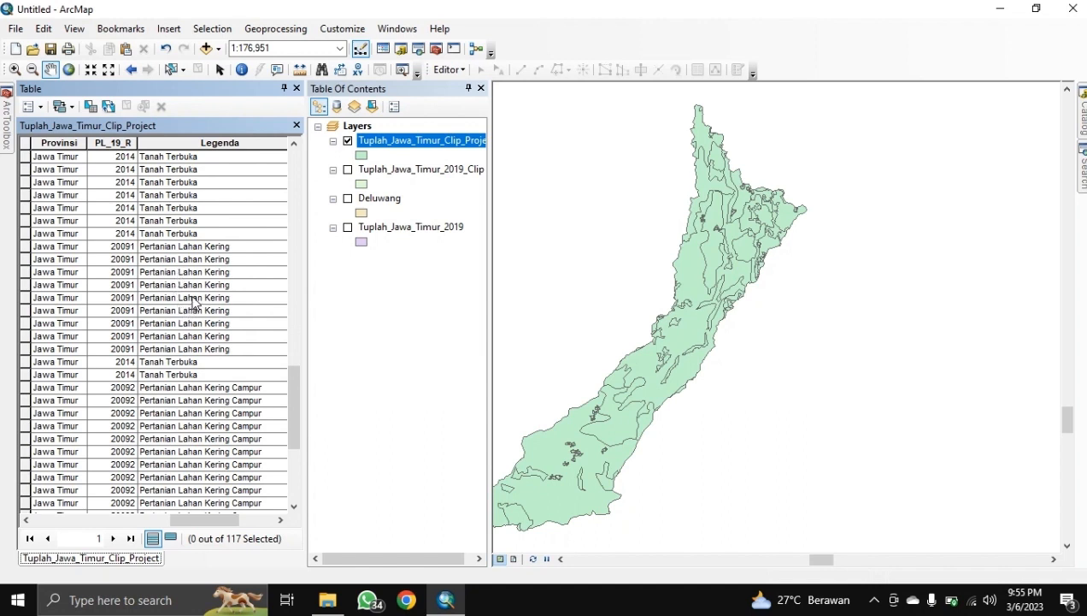
scroll(197, 296, up, 10)
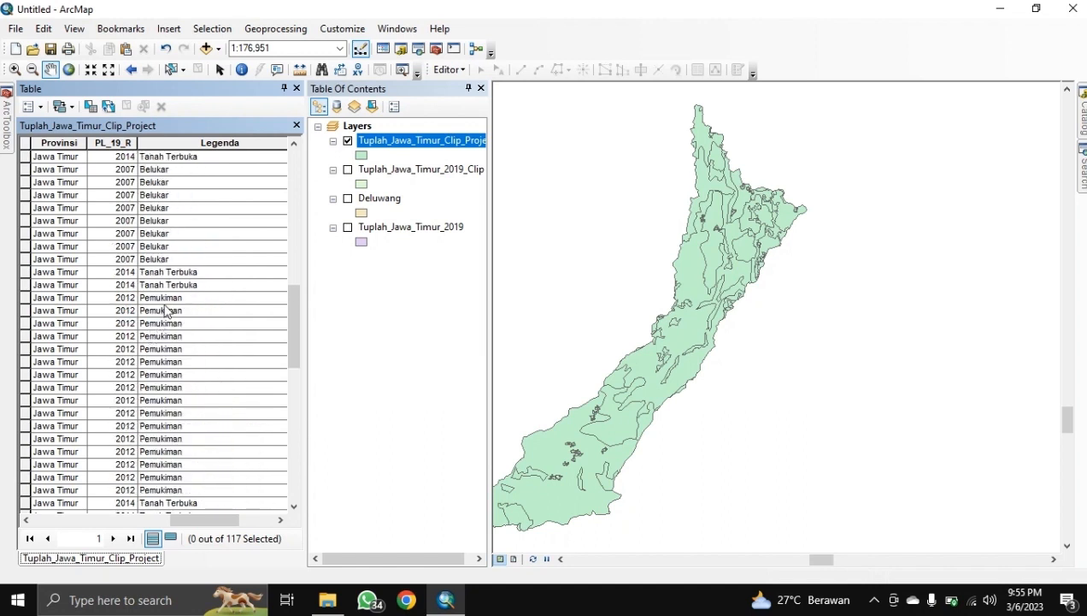
scroll(165, 380, up, 3)
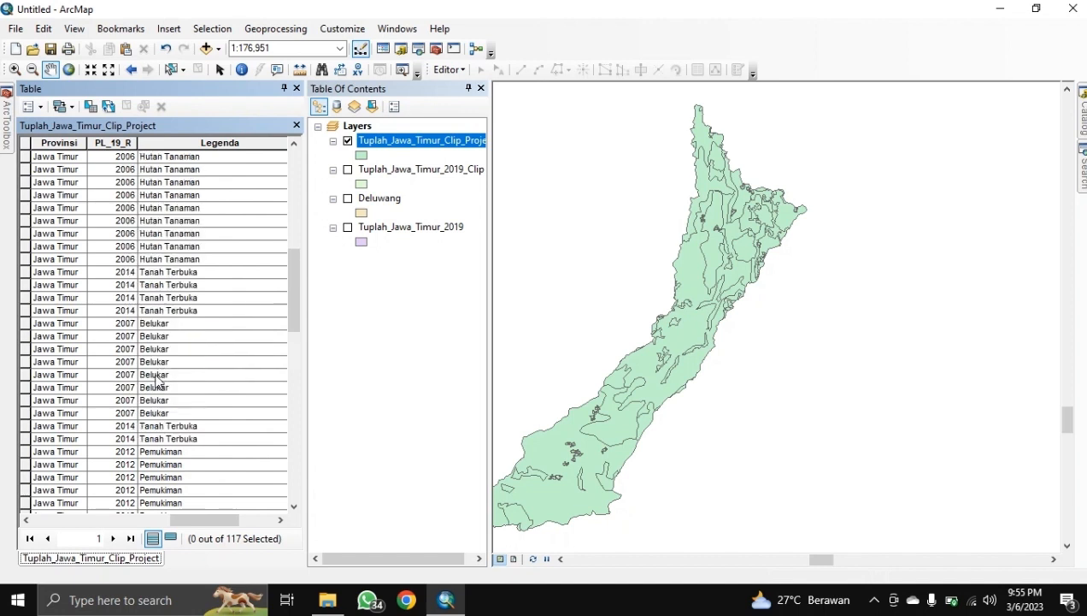
scroll(158, 381, up, 5)
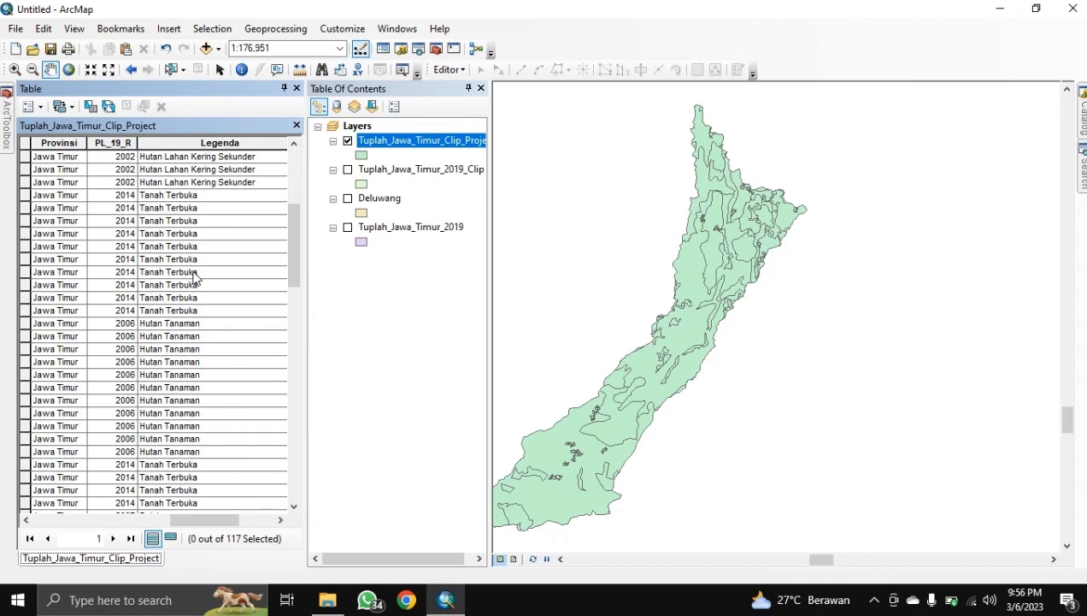
scroll(195, 276, up, 6)
Step: Start an edit session on Tuplah_Jawa_Timur_Clip_Project, closing the unused attribute query first
click(210, 29)
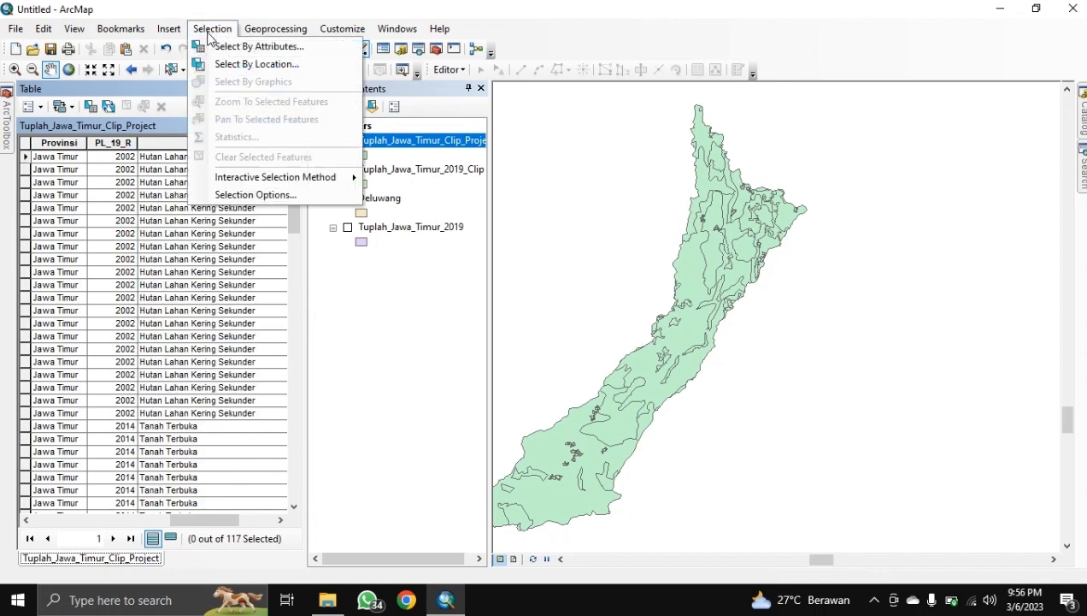
click(230, 45)
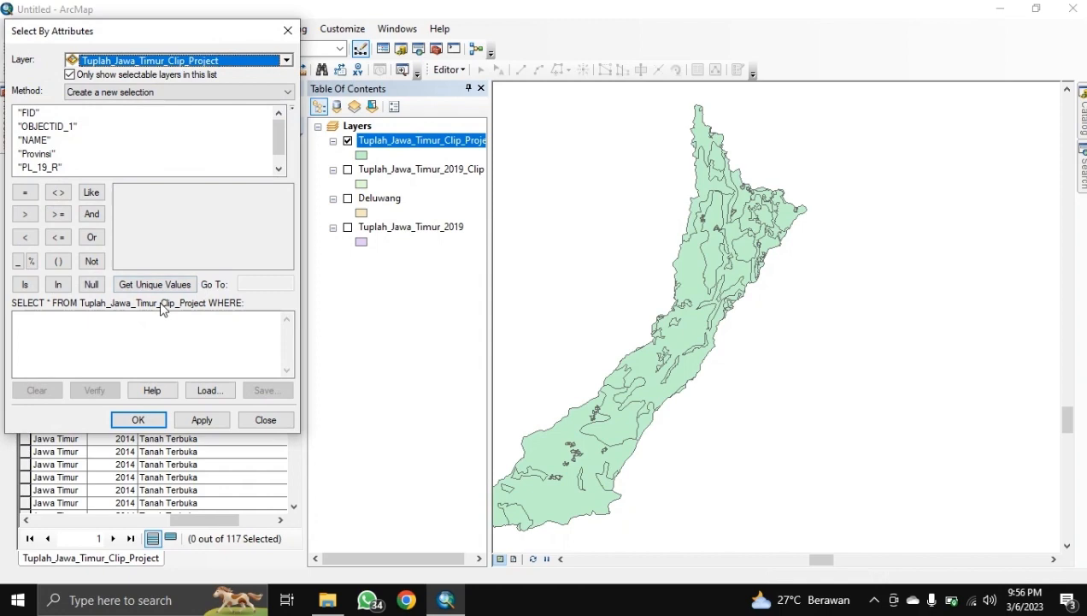
click(287, 34)
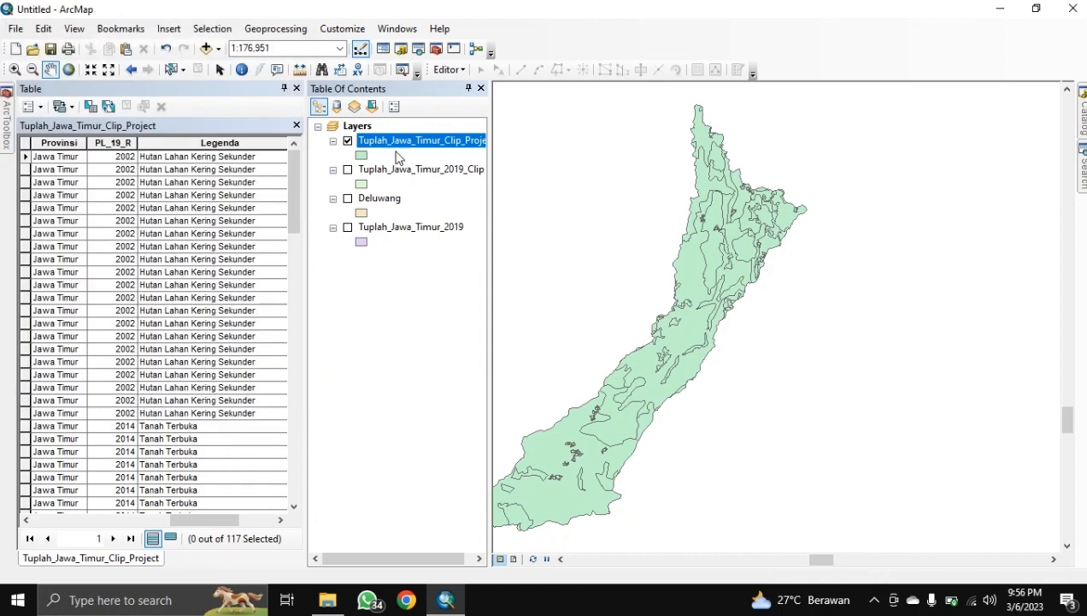
right_click(403, 143)
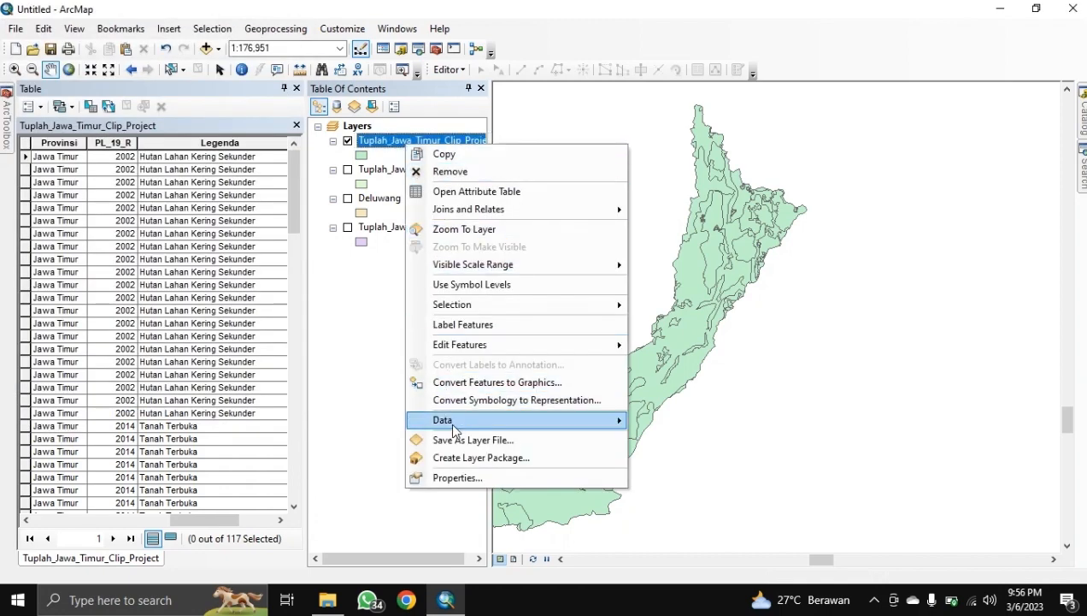
mouse_move(456, 431)
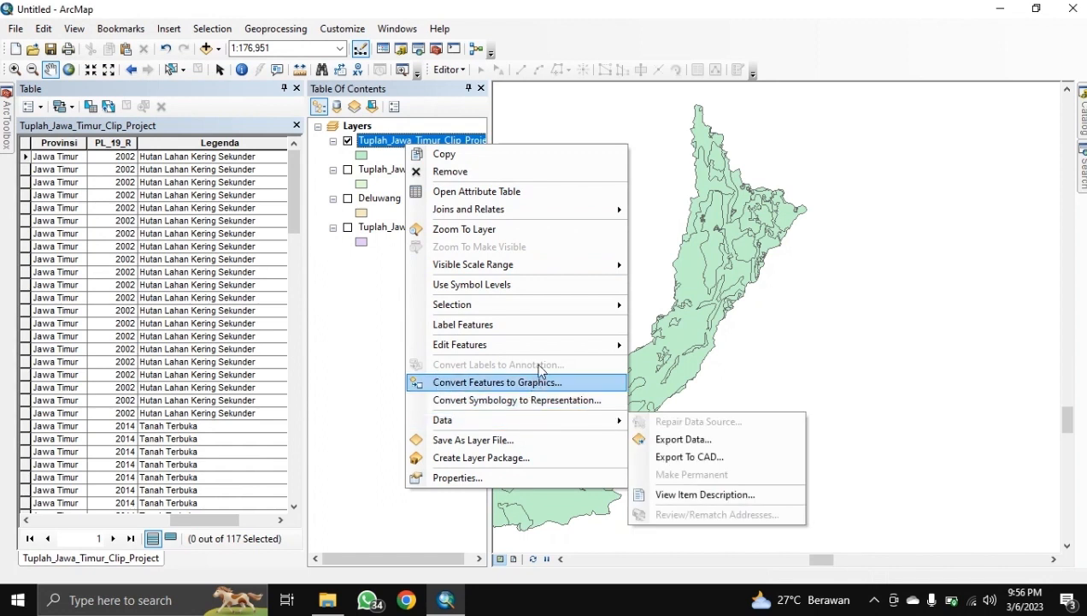
mouse_move(609, 343)
click(643, 347)
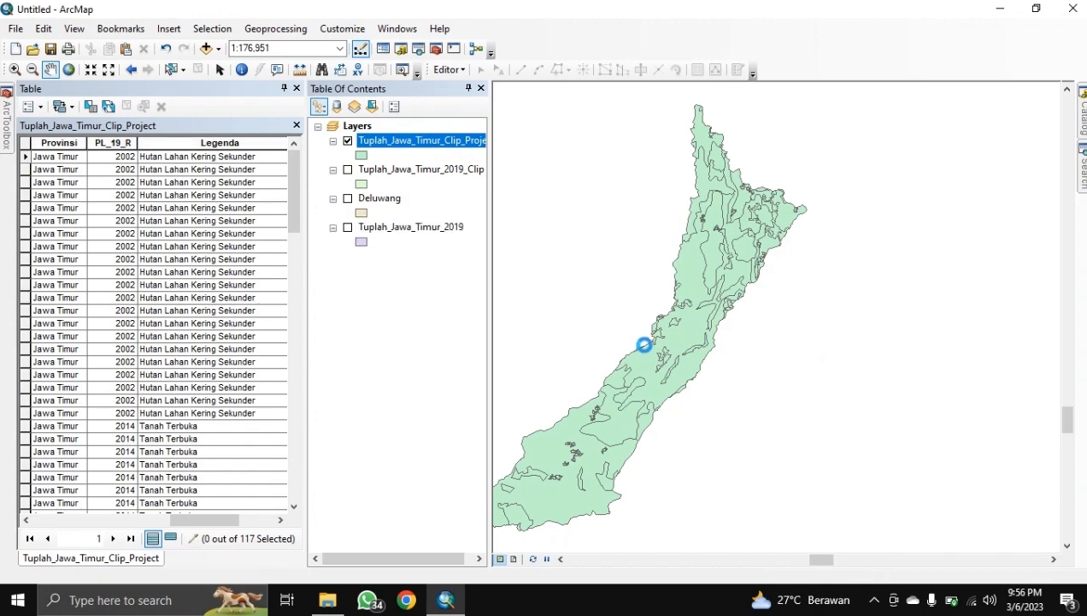
click(623, 471)
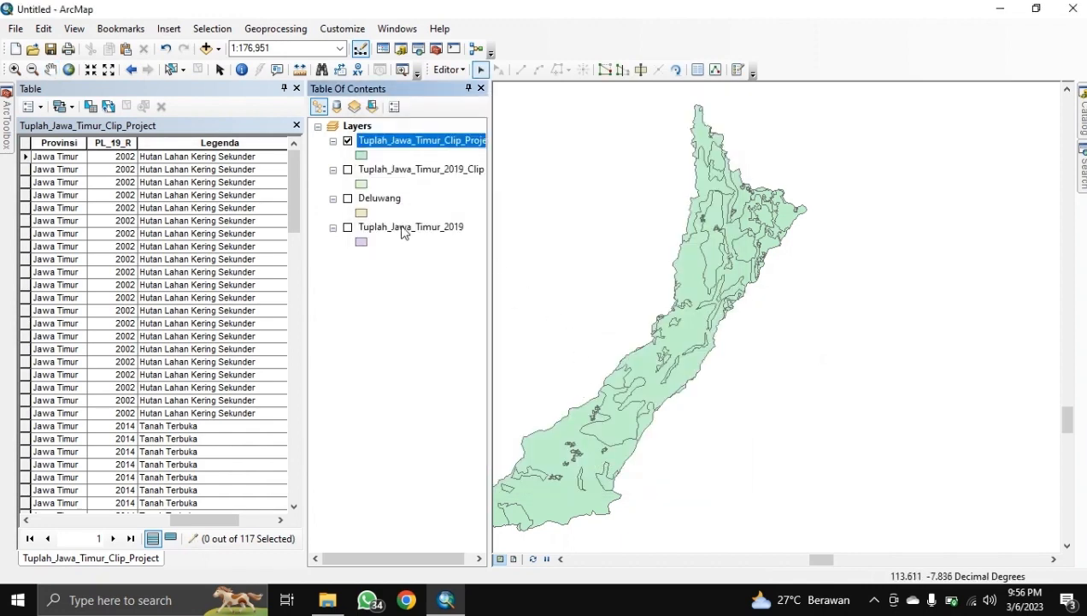
Step: Select the 8 Belukar polygons with the query "Legenda" = 'Belukar'
click(211, 29)
click(214, 42)
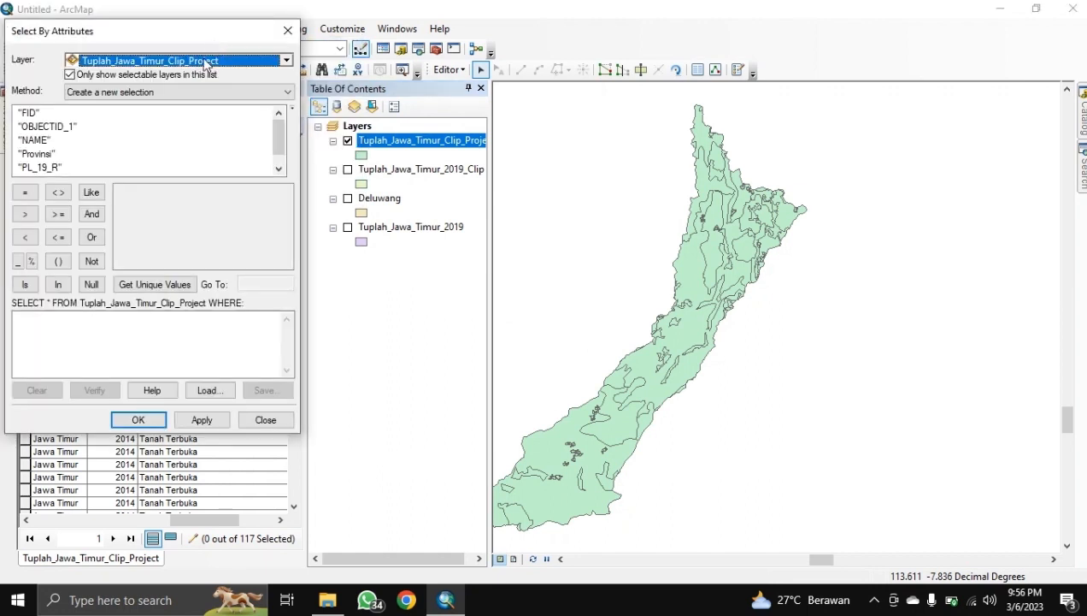
scroll(50, 167, down, 1)
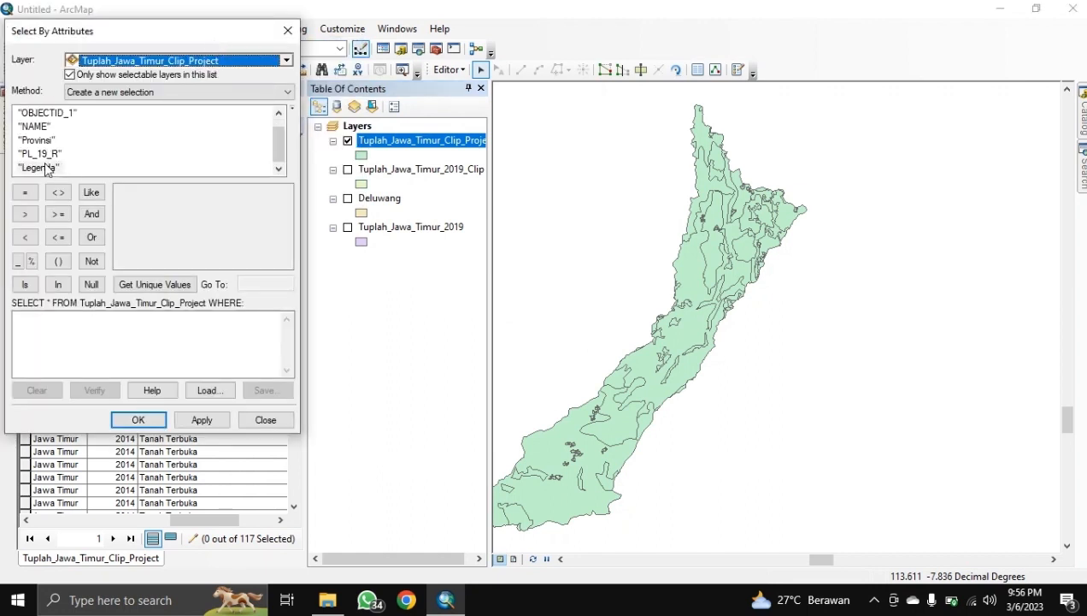
double_click(47, 169)
click(25, 192)
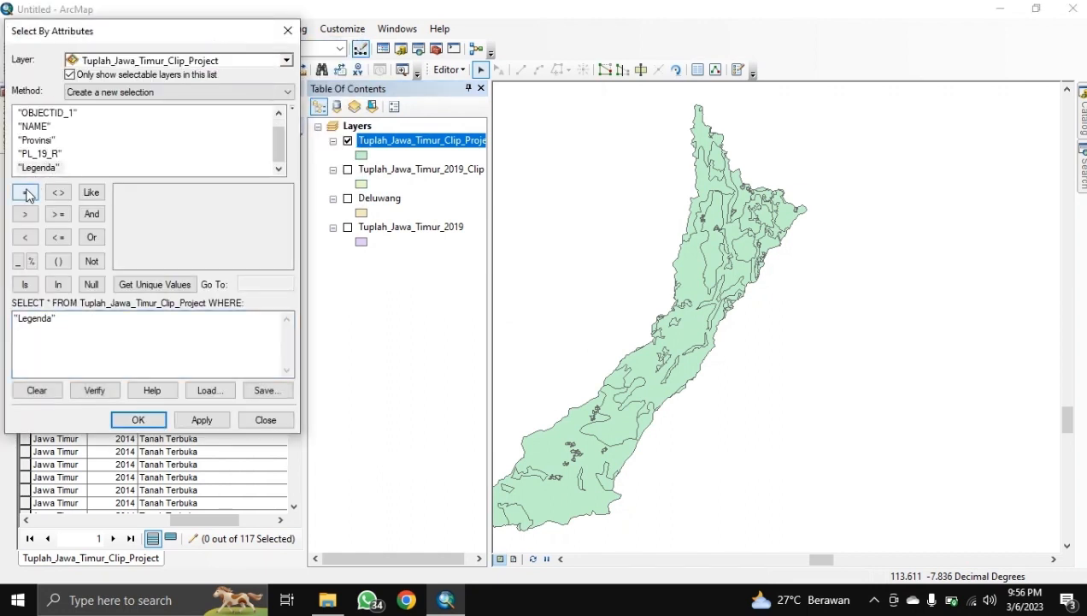
click(185, 284)
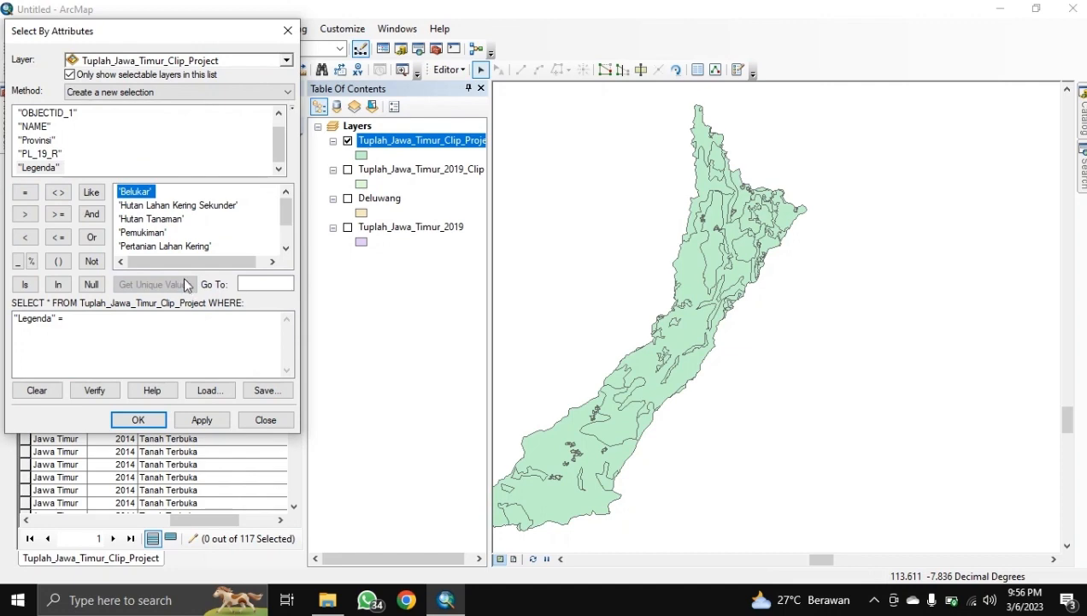
double_click(135, 193)
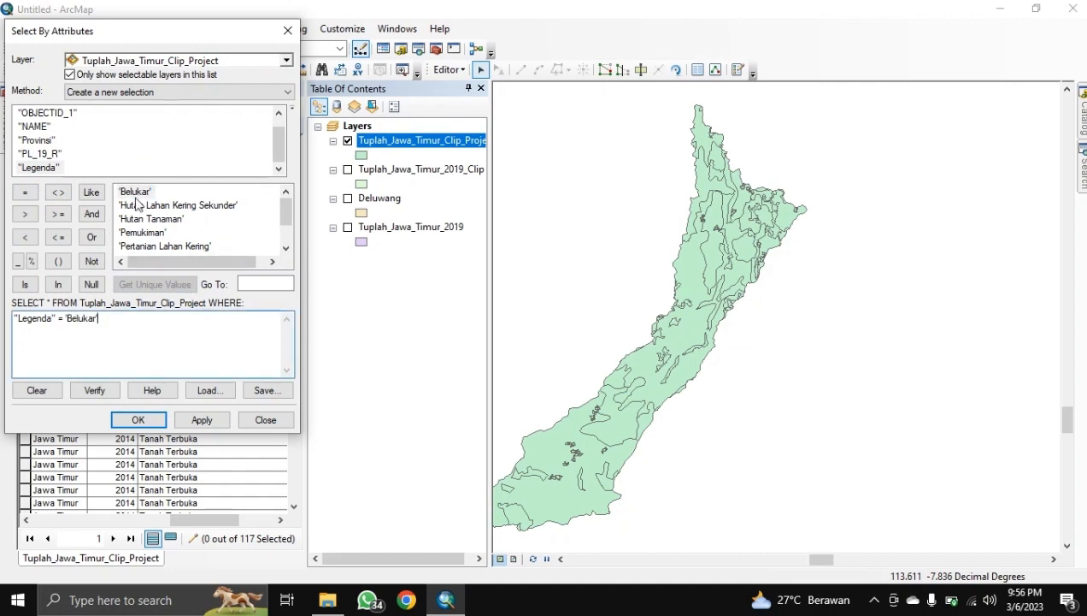
click(140, 419)
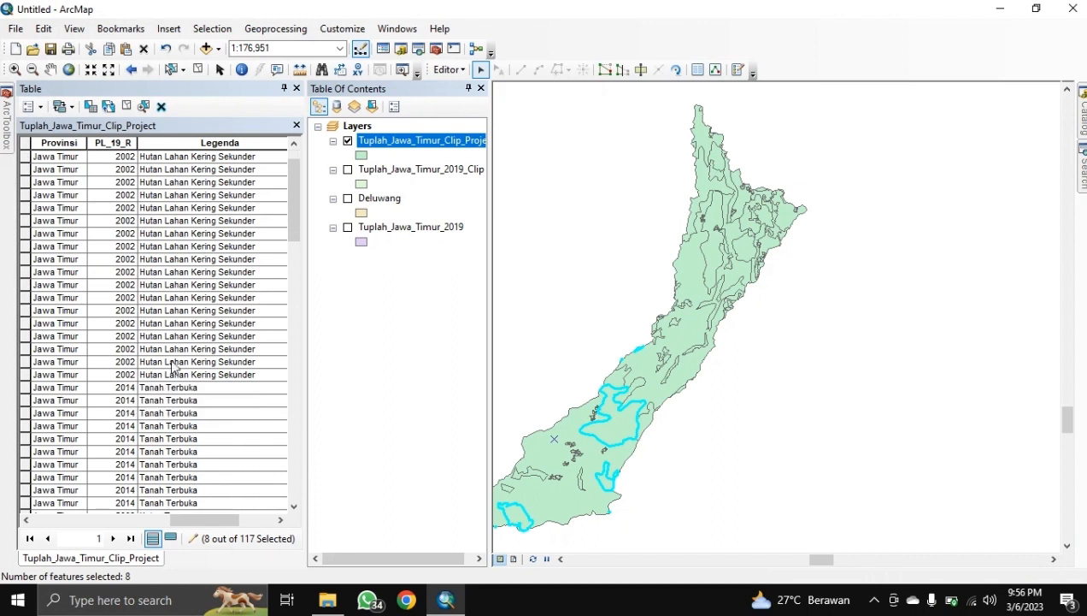
scroll(175, 352, down, 5)
scroll(175, 352, down, 5)
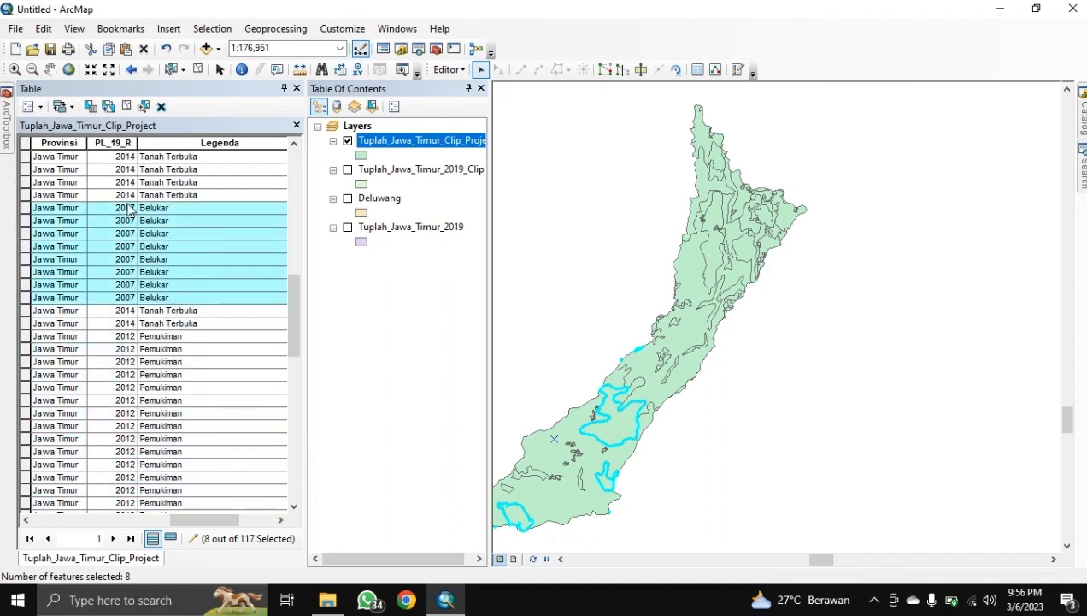
Step: Merge the selected Belukar polygons into one feature, leaving 110 records
click(448, 72)
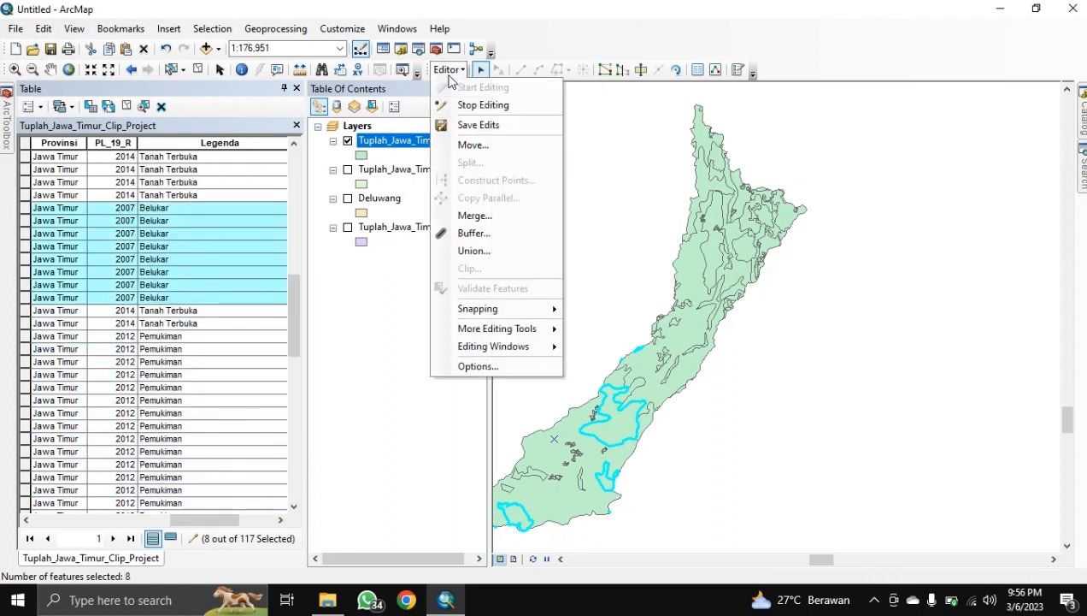
click(475, 217)
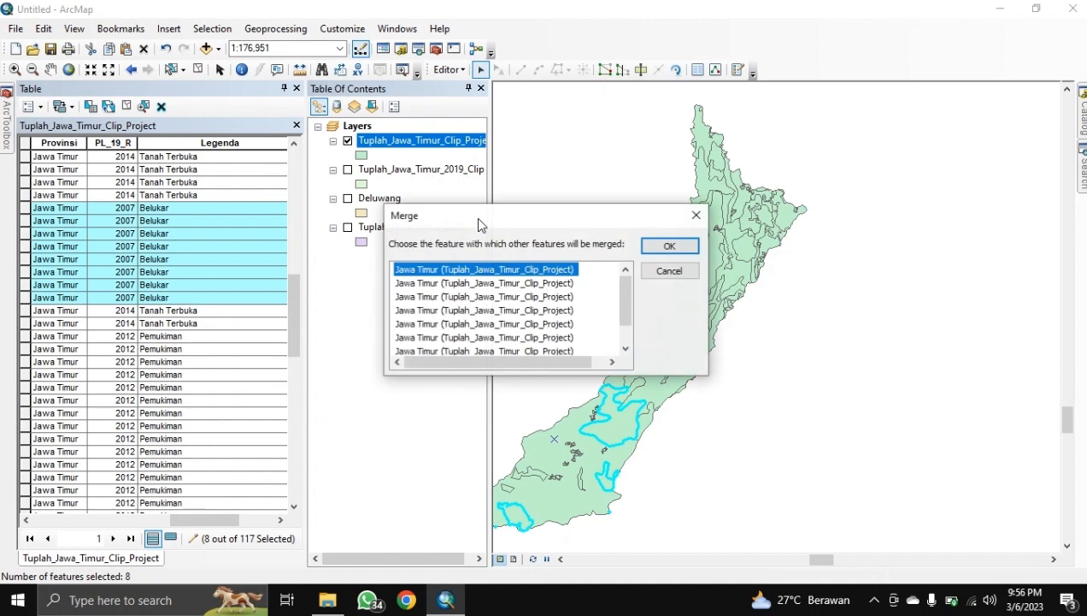
click(666, 247)
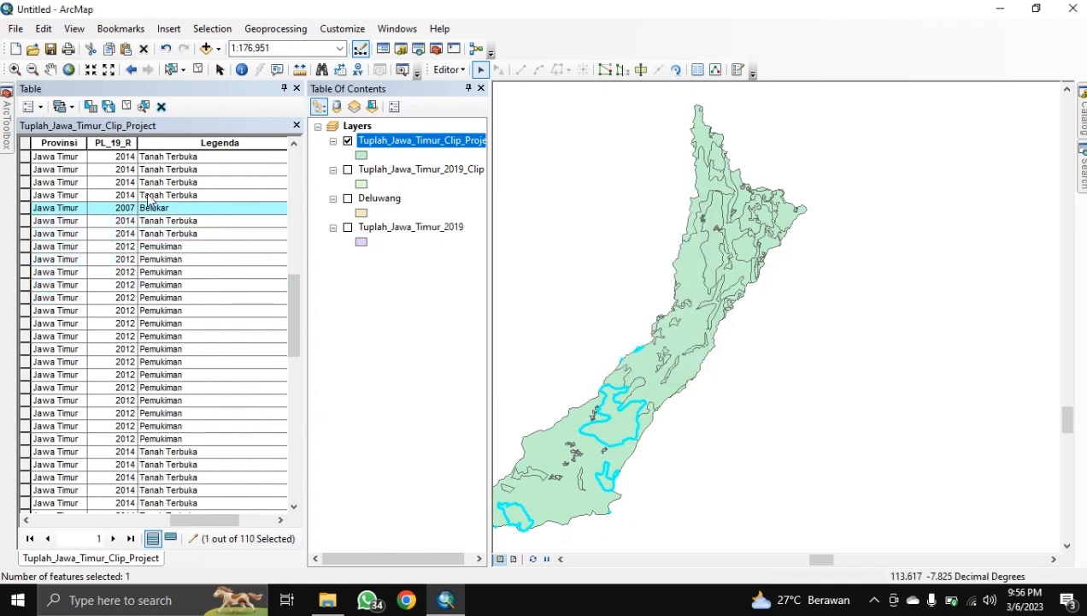
scroll(175, 214, up, 5)
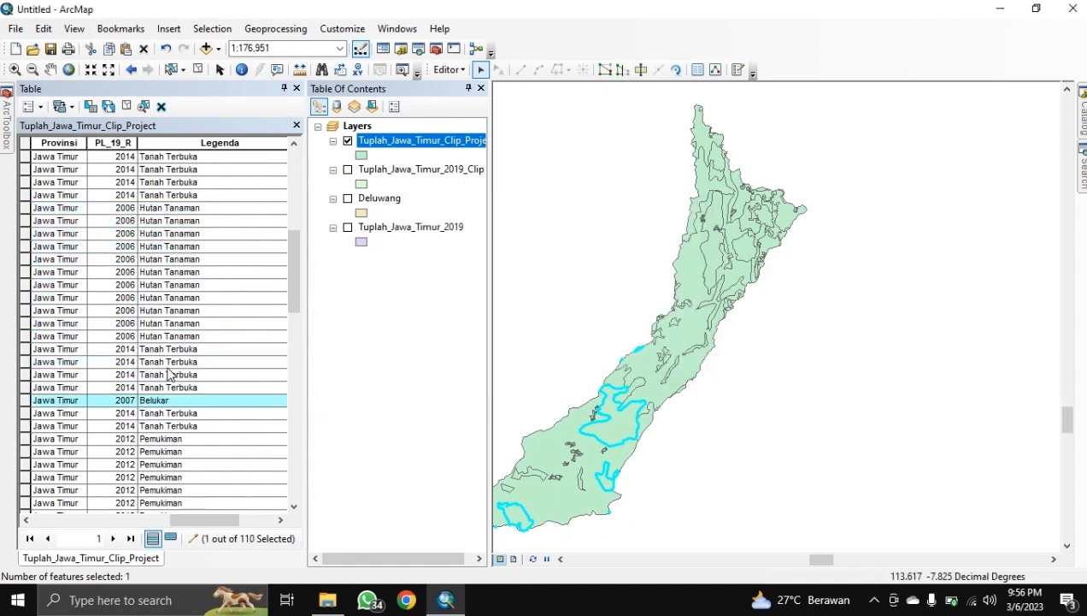
scroll(173, 355, down, 2)
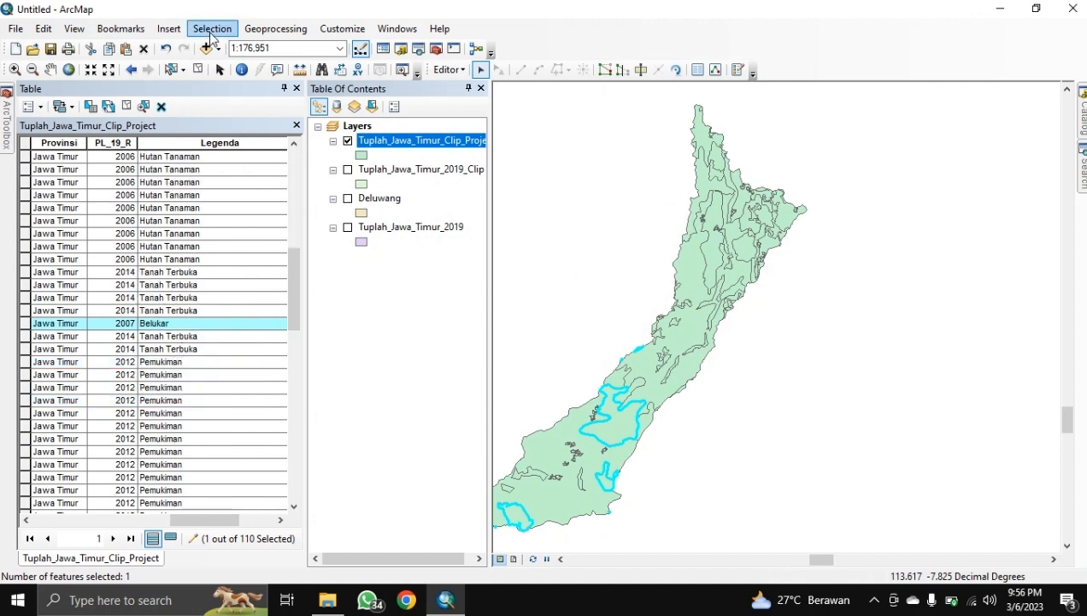
Step: Select the 21 polygons where "Legenda" = 'Hutan Lahan Kering Sekunder'
click(212, 30)
click(224, 48)
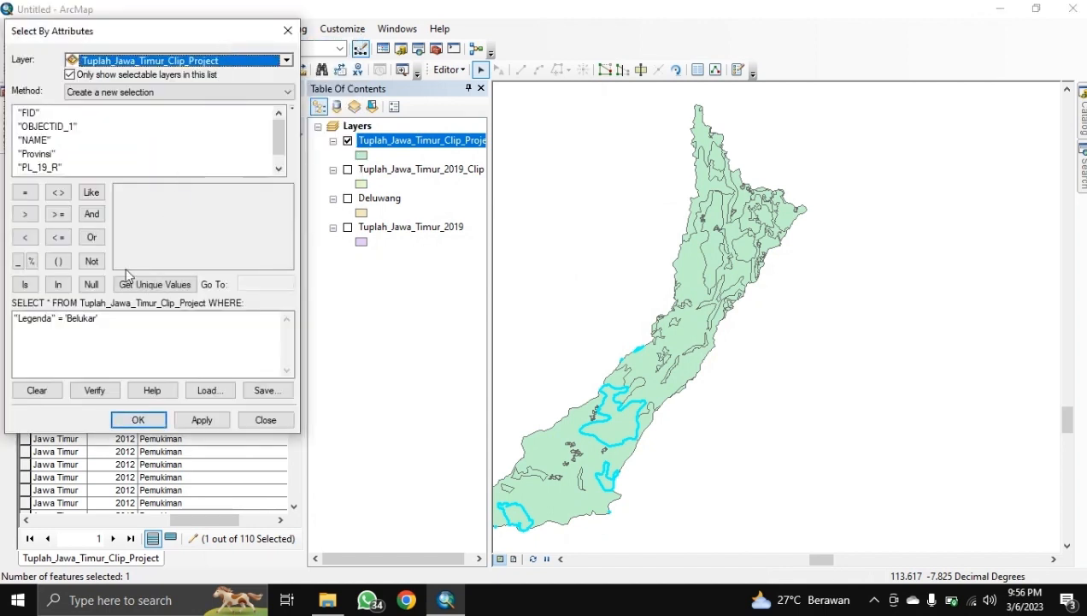
click(114, 327)
key(BackSpace)
key(BackSpace)
key(BackSpace)
key(BackSpace)
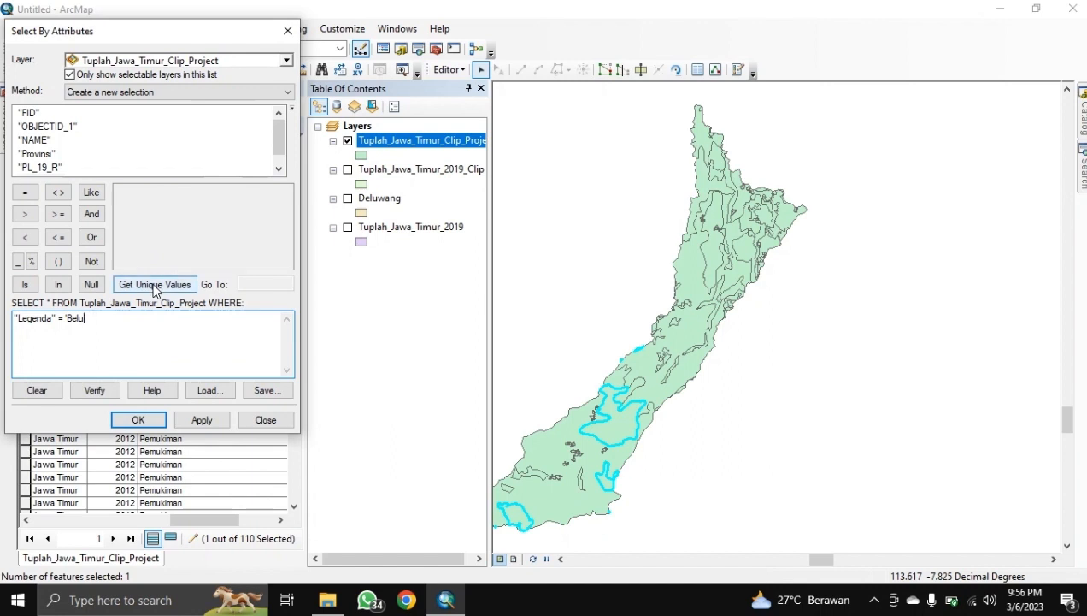
key(BackSpace)
key(BackSpace)
key(BackSpace)
click(154, 287)
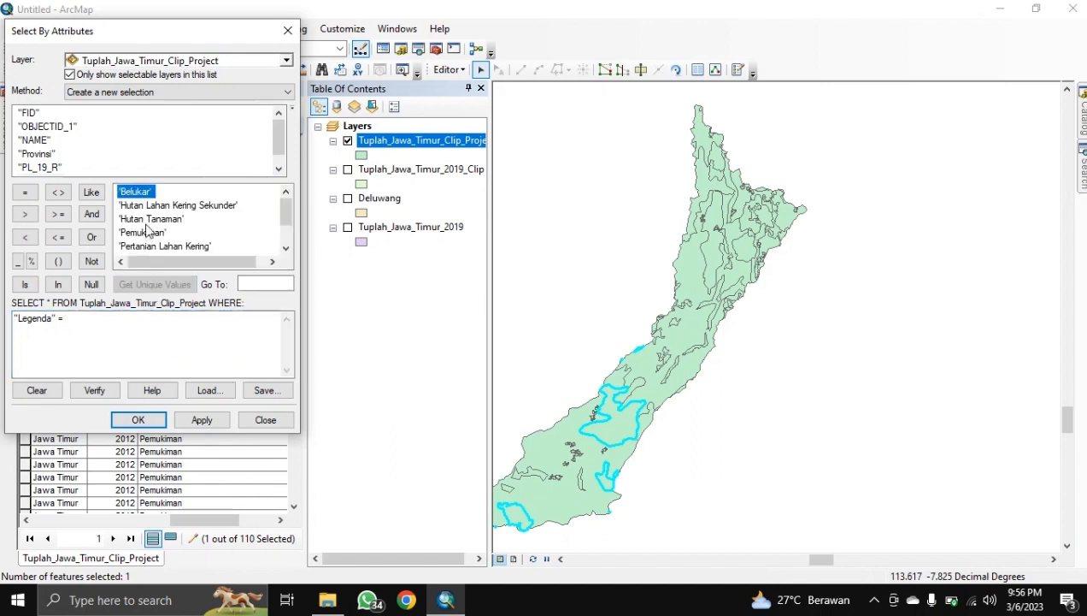
double_click(157, 206)
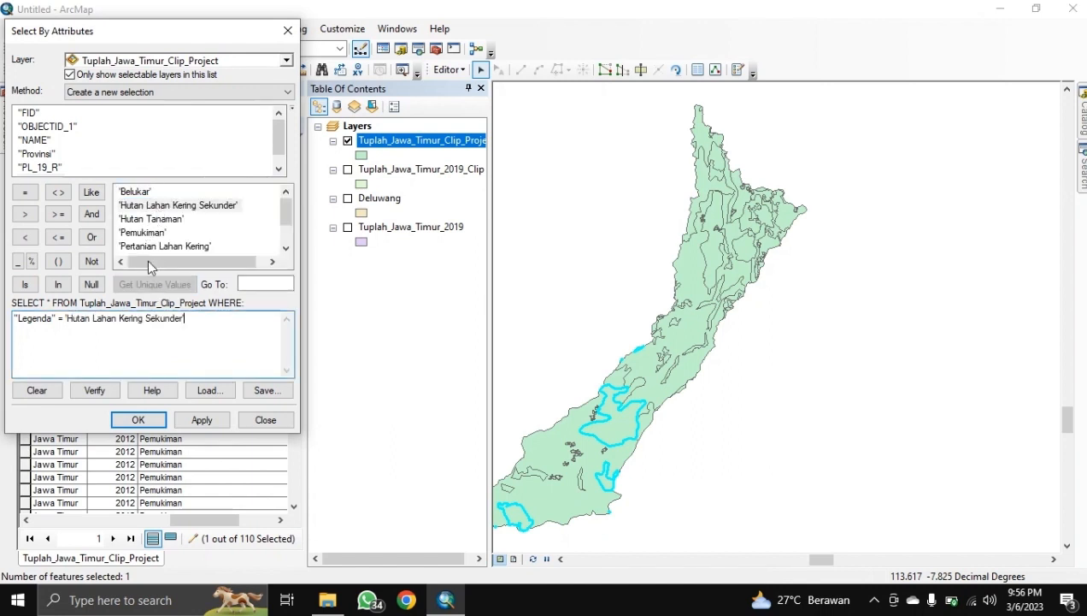
click(137, 419)
scroll(149, 421, up, 10)
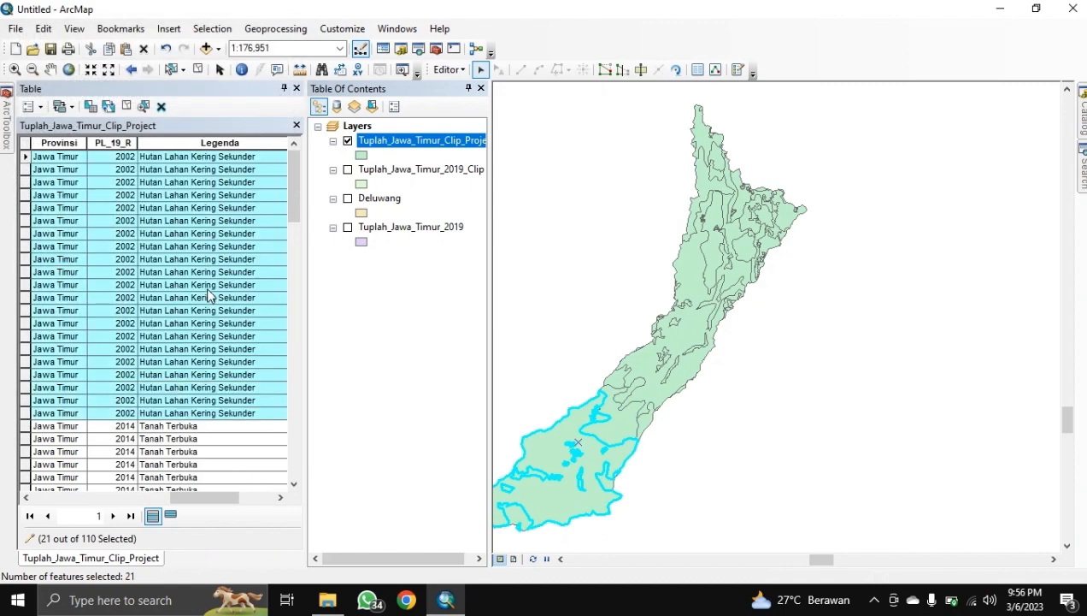
Step: Merge the selected Hutan Lahan Kering Sekunder polygons into one feature
click(448, 69)
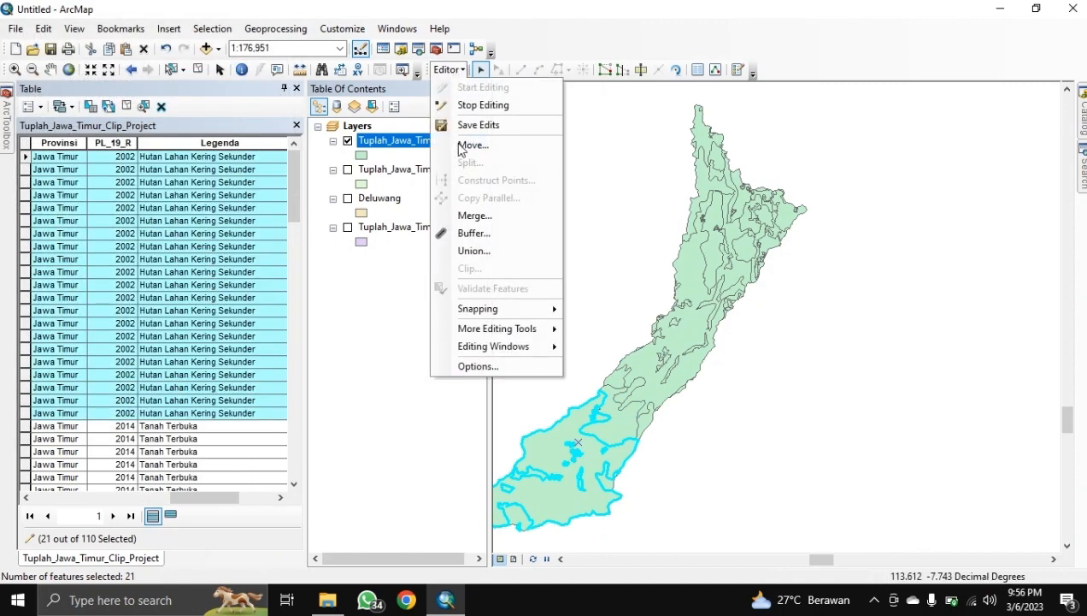
click(476, 223)
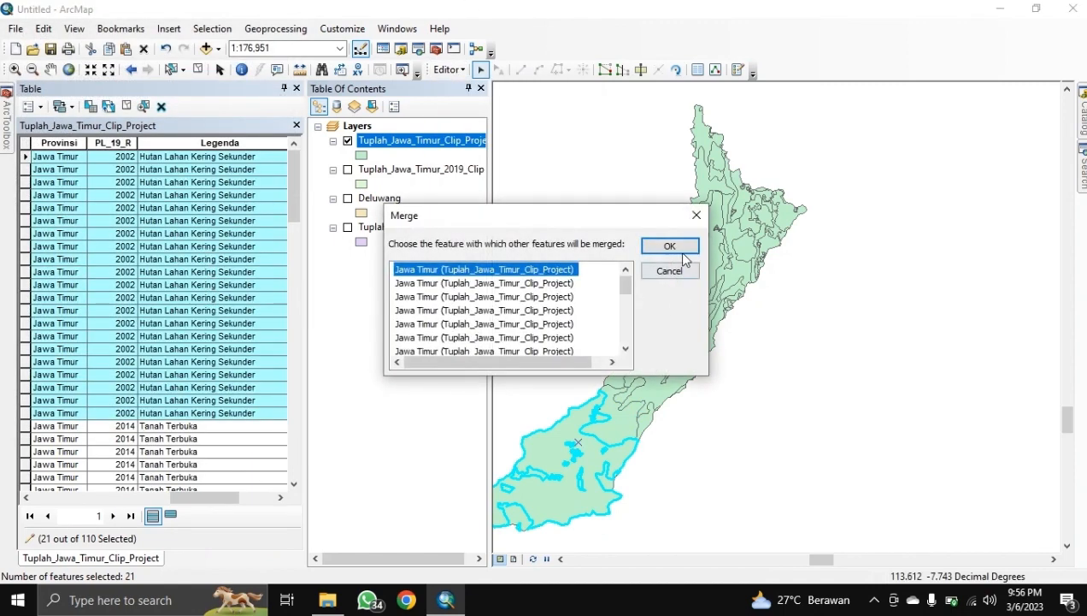
click(681, 248)
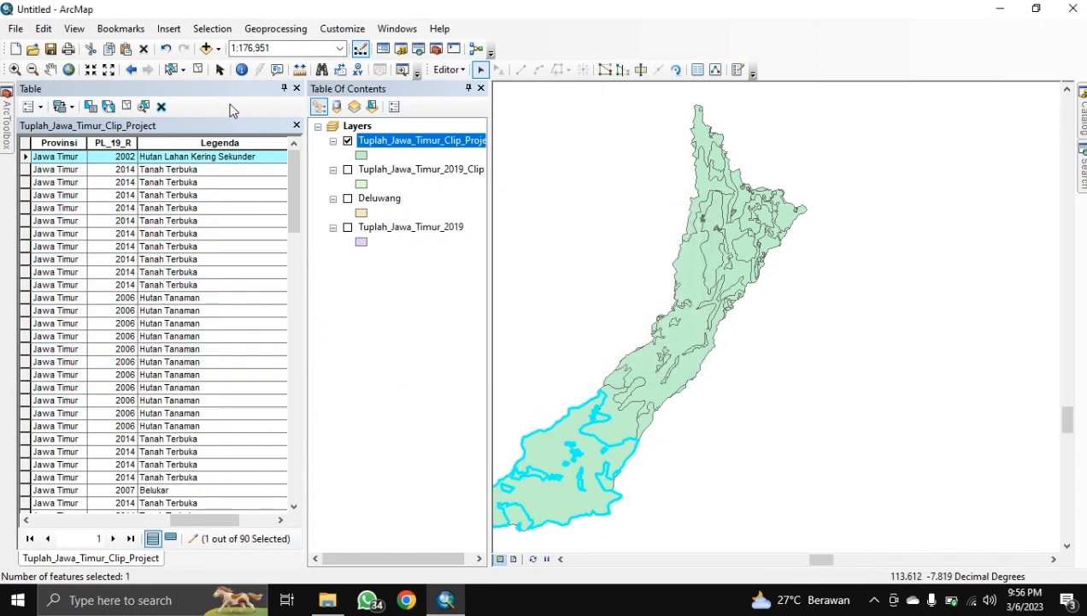
Step: Select the 16 polygons where "Legenda" = 'Pemukiman'
click(212, 29)
click(224, 44)
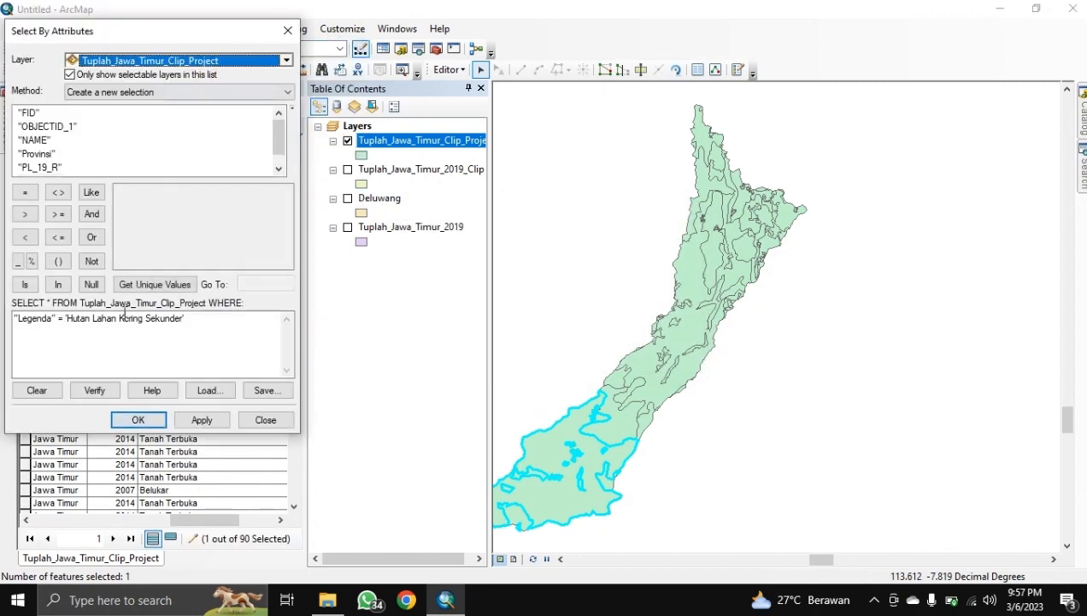
drag(209, 318, 76, 333)
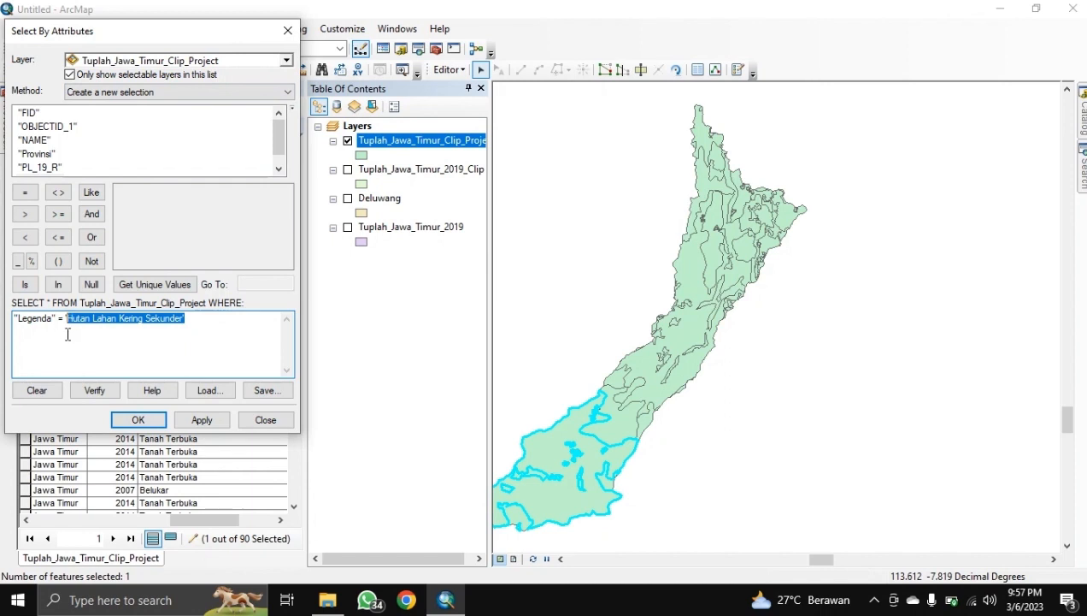
key(BackSpace)
click(158, 285)
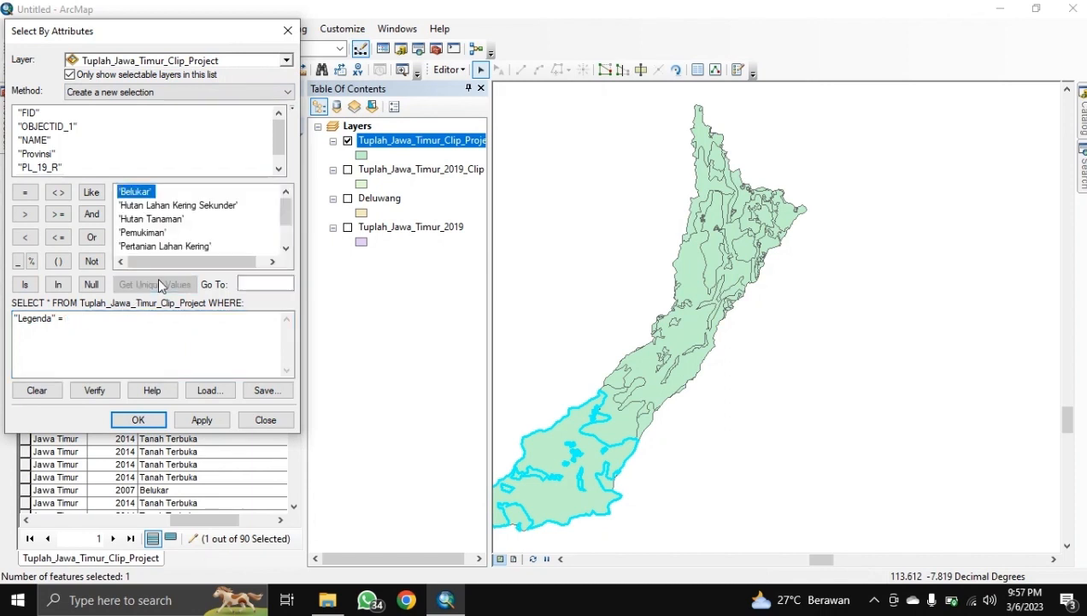
scroll(165, 222, down, 1)
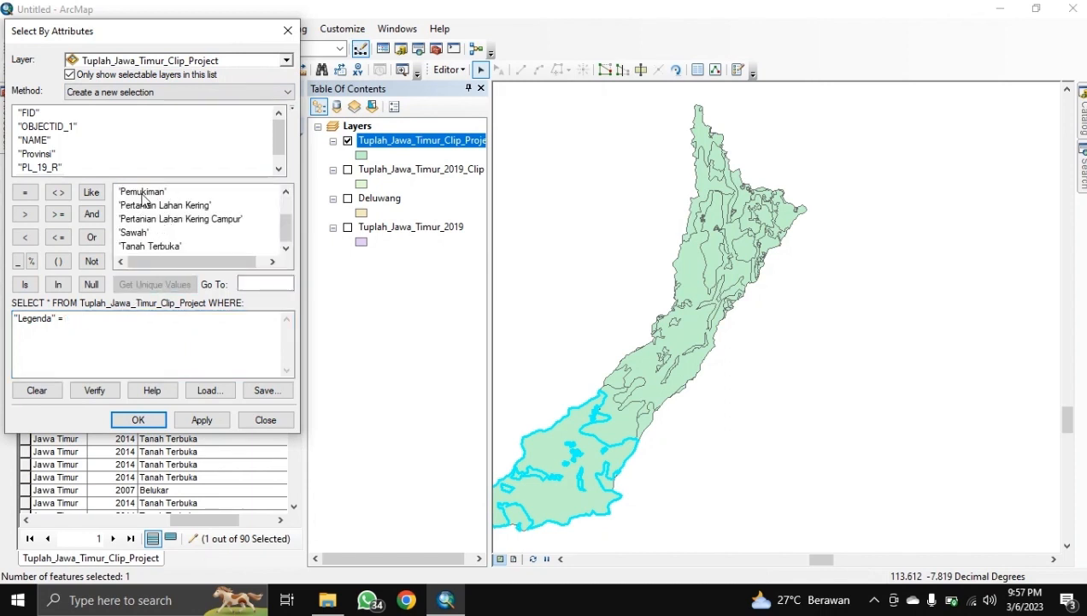
double_click(144, 194)
click(137, 417)
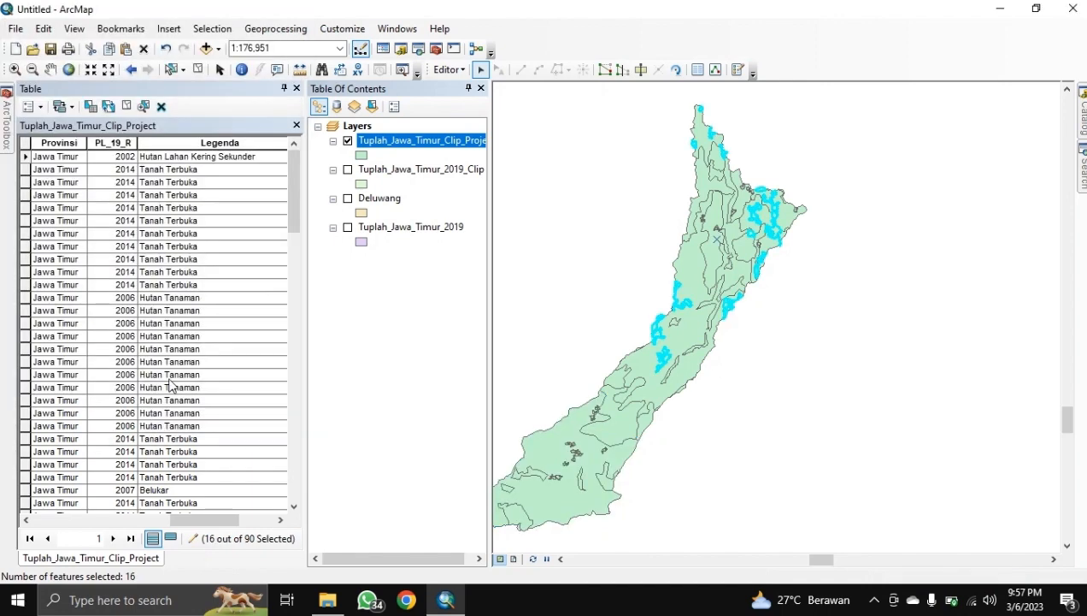
scroll(176, 320, down, 9)
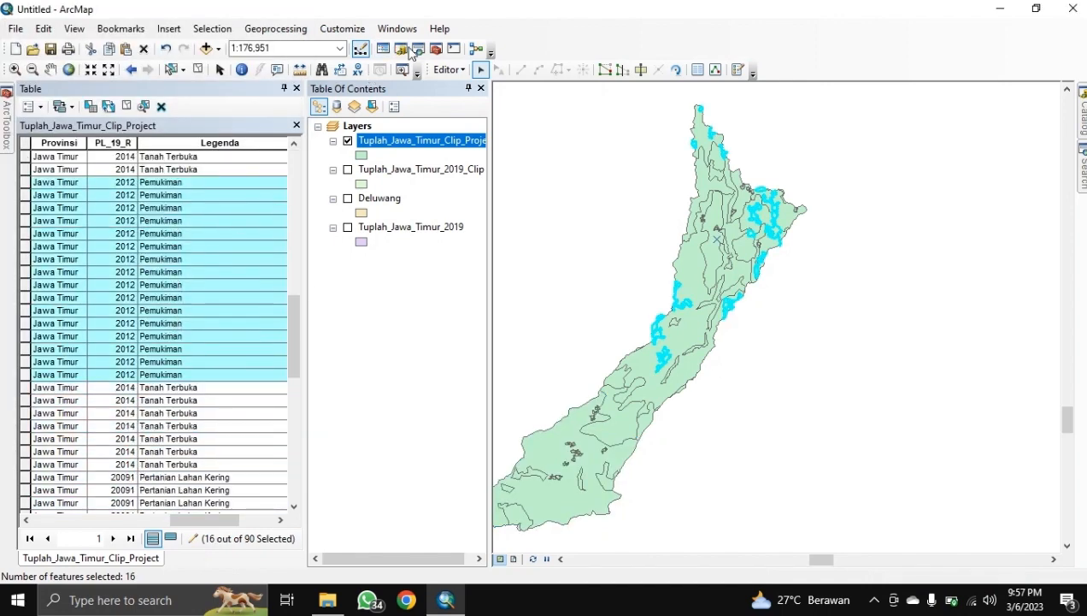
Step: Merge the selected Pemukiman polygons into one feature, leaving 75 records
click(449, 70)
click(469, 213)
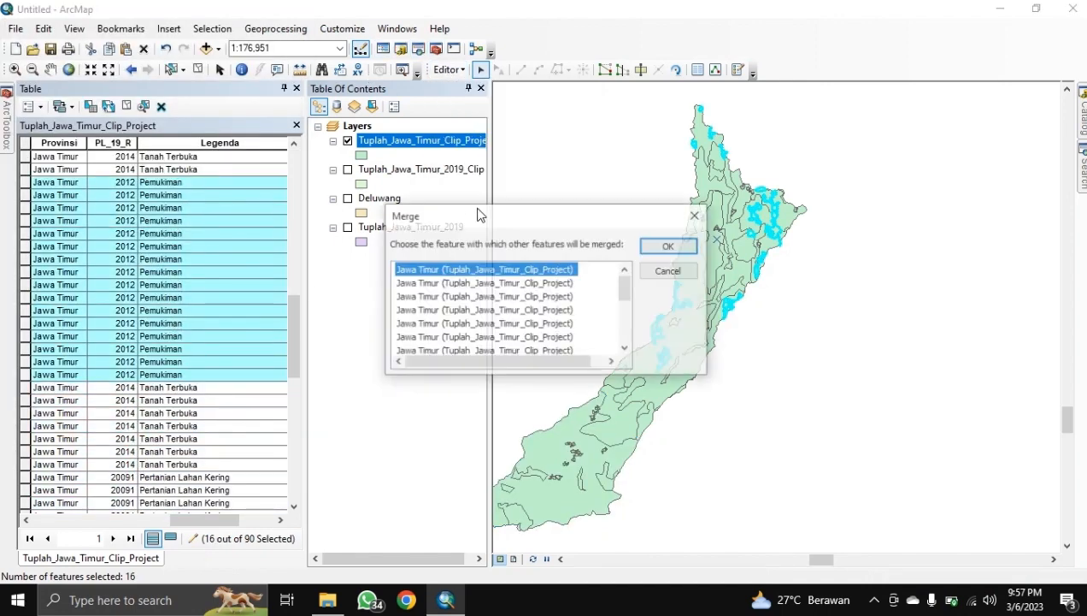
click(669, 248)
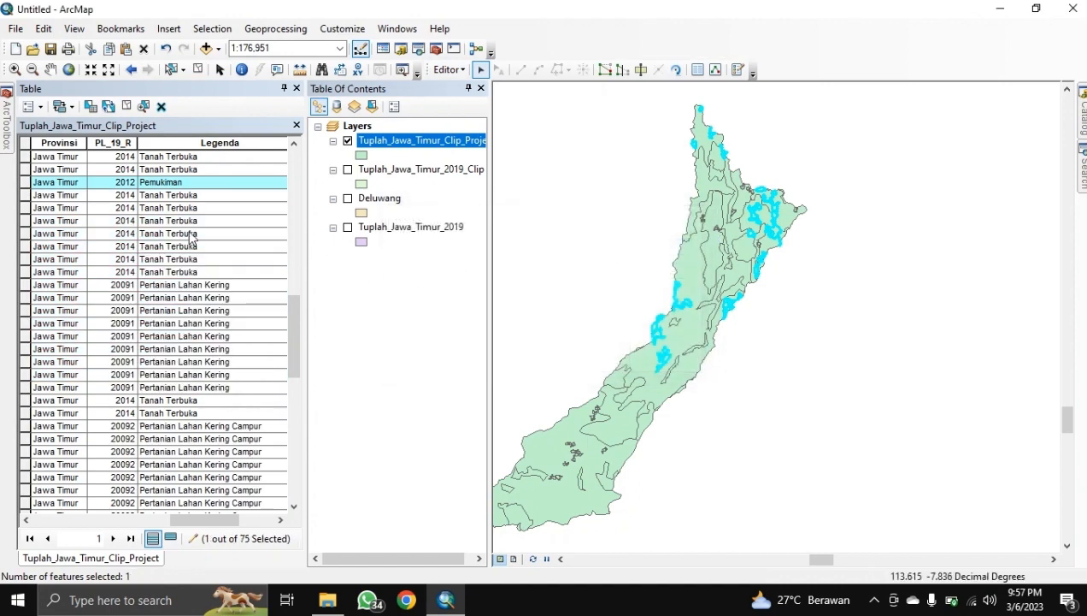
scroll(191, 239, up, 7)
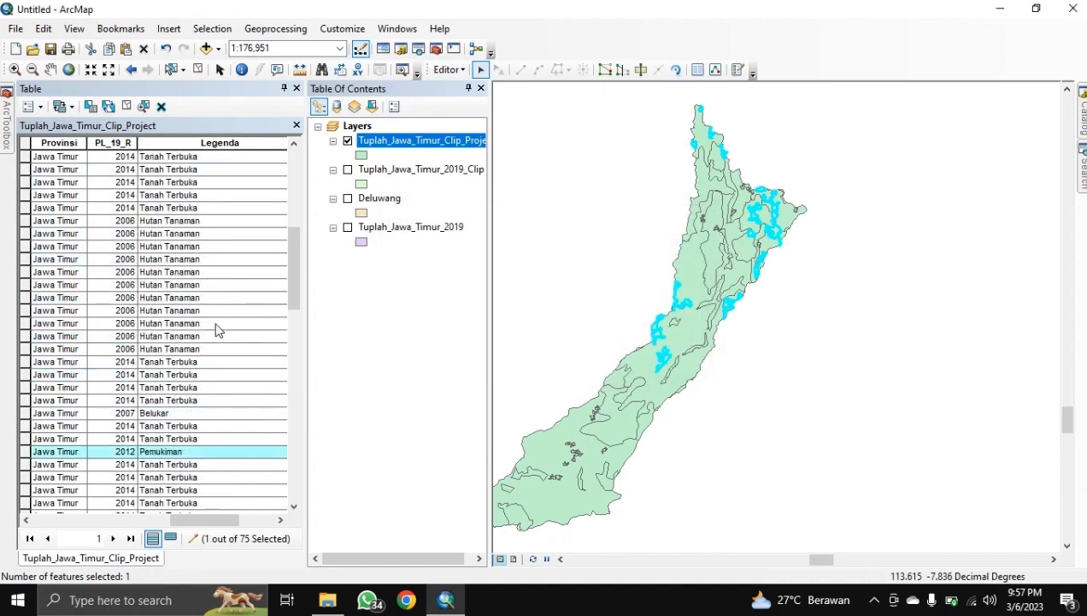
scroll(221, 319, up, 2)
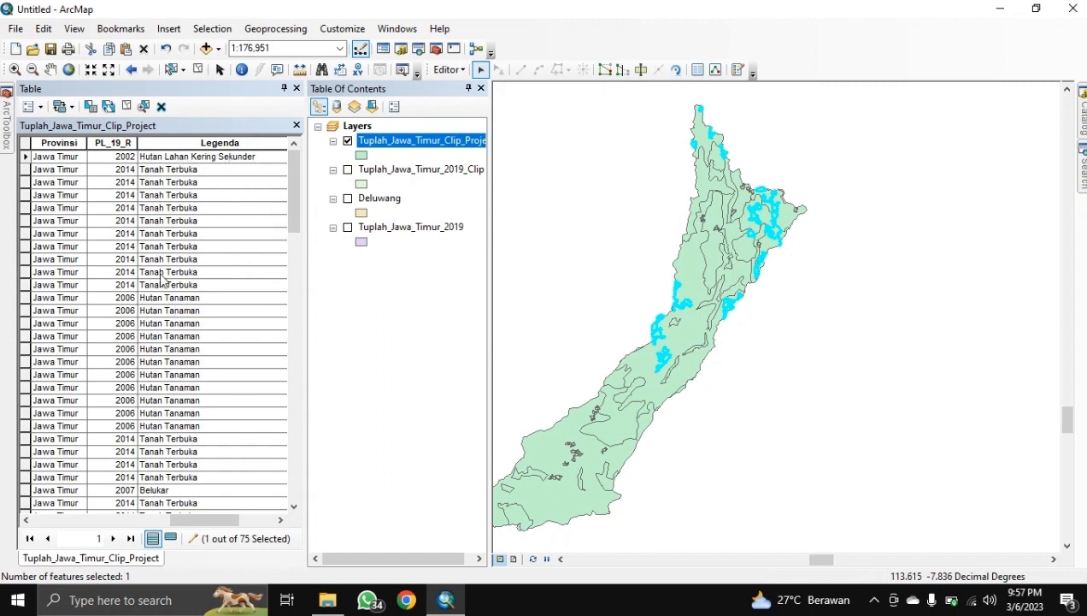
Step: Select all 31 Tanah Terbuka polygons by attribute and merge them into one feature
click(215, 28)
click(227, 47)
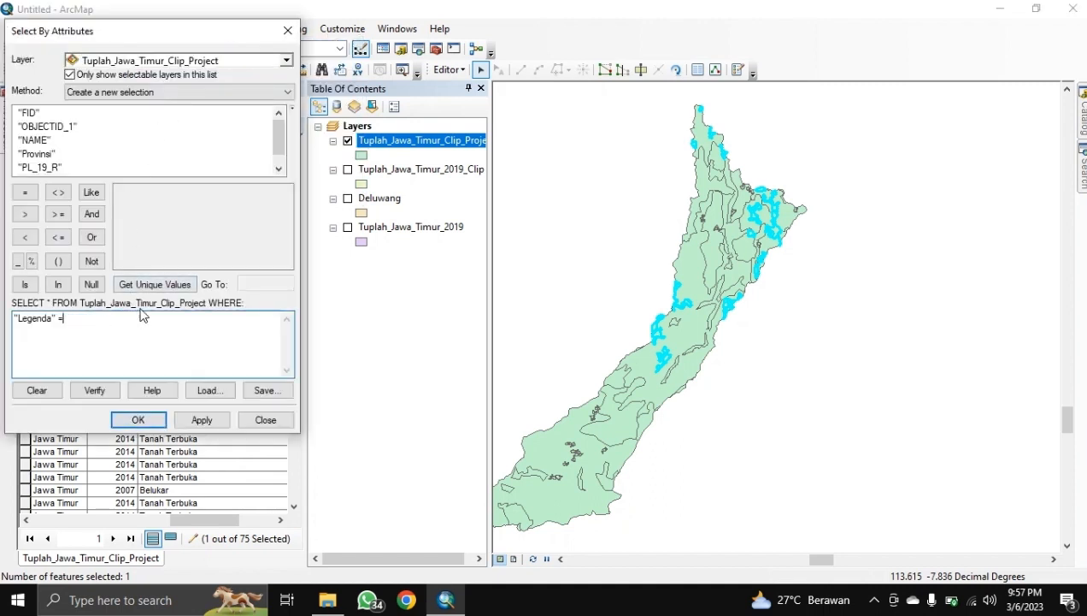
click(173, 285)
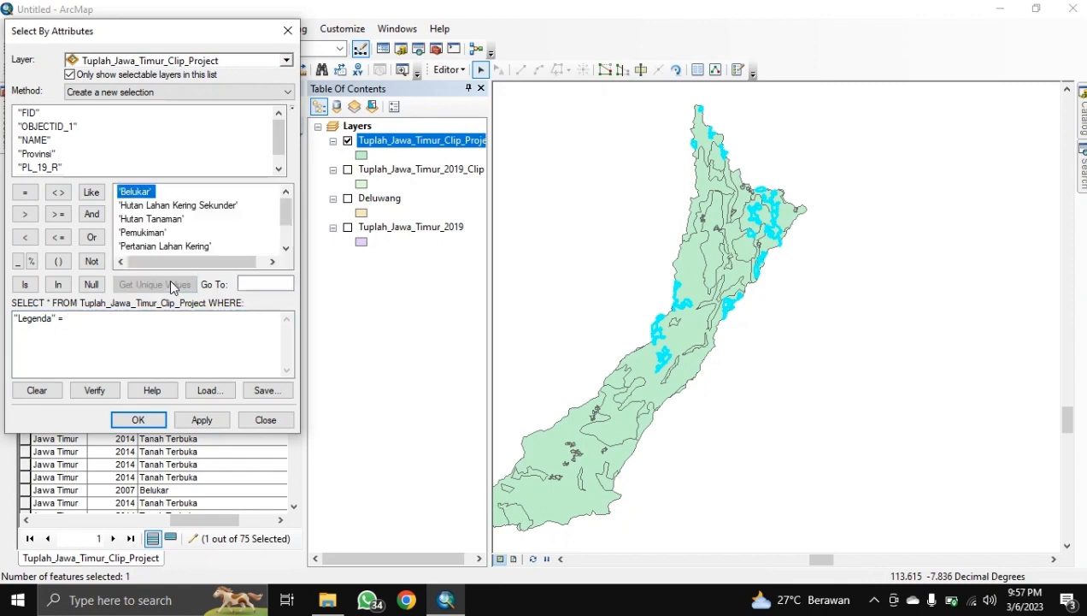
scroll(178, 225, down, 1)
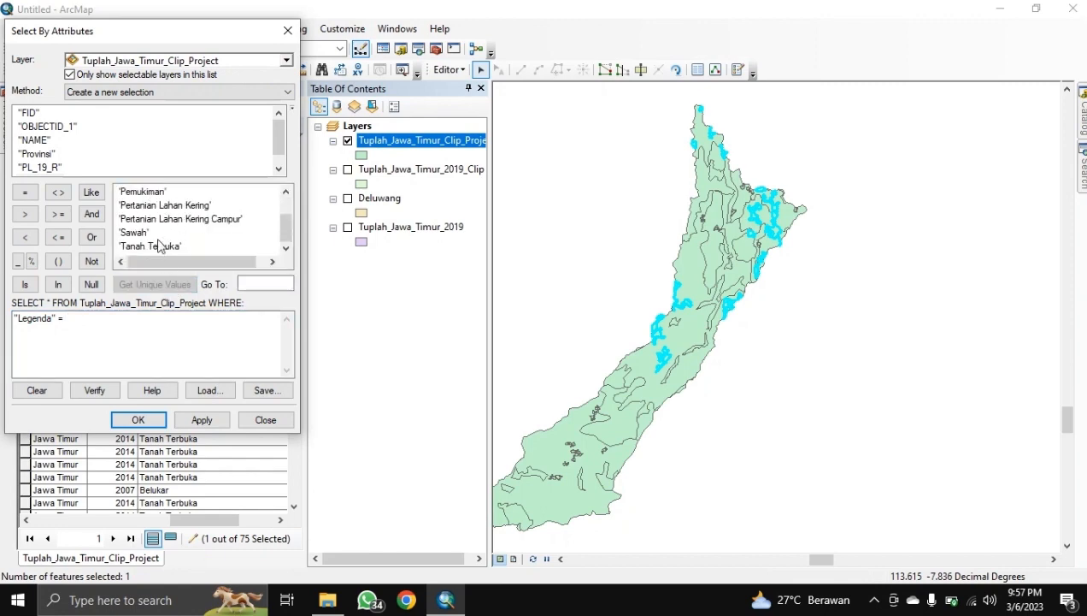
click(152, 246)
double_click(153, 247)
click(139, 417)
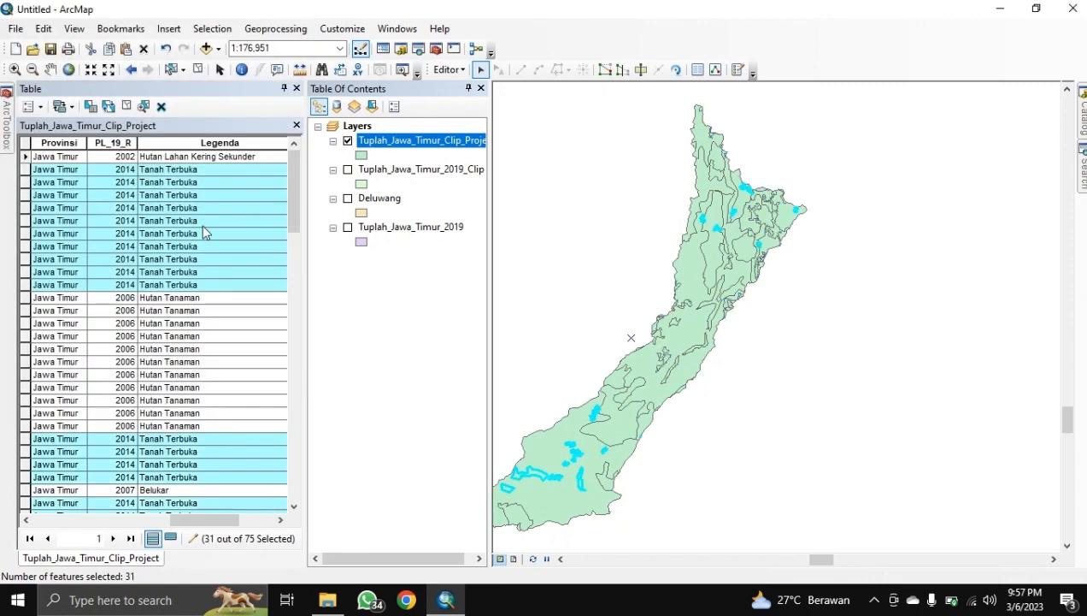
click(451, 69)
click(473, 215)
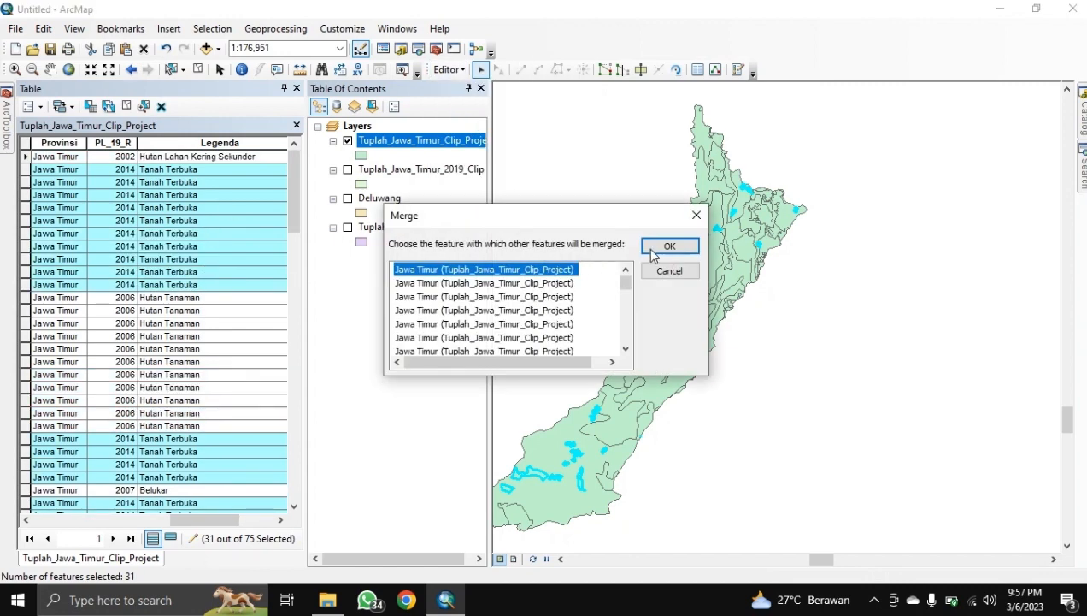
click(655, 250)
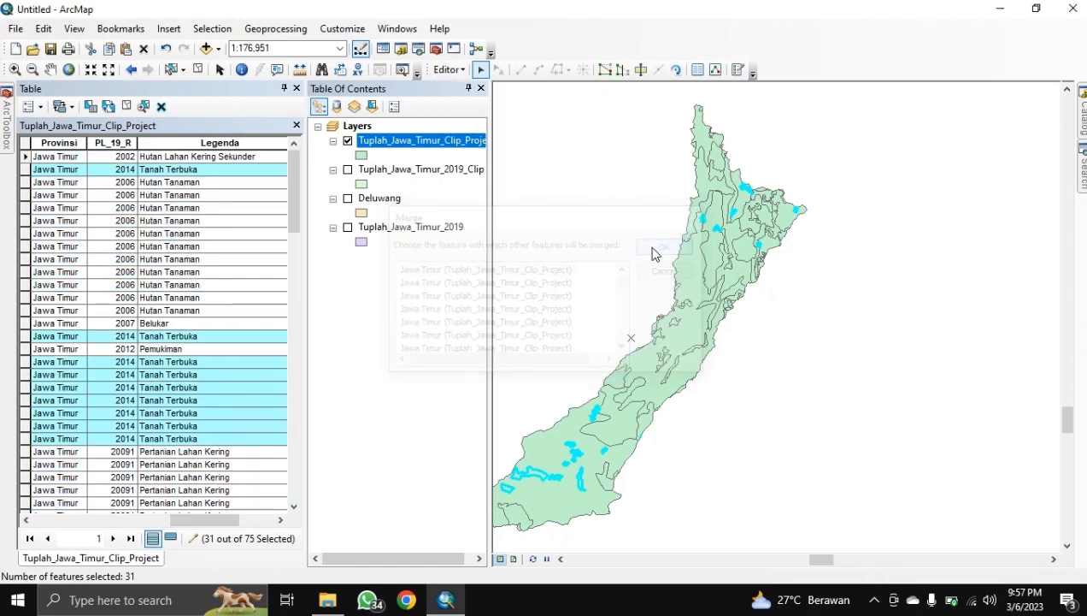
Step: Select the 11 Hutan Tanaman polygons by Legenda and merge them into one
click(210, 28)
click(234, 48)
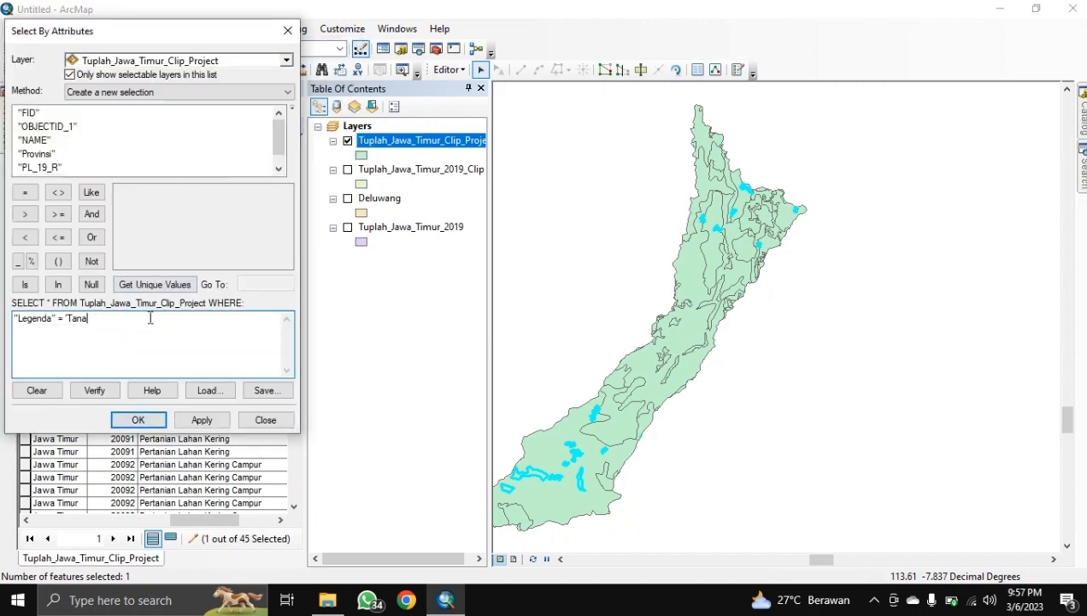
click(166, 285)
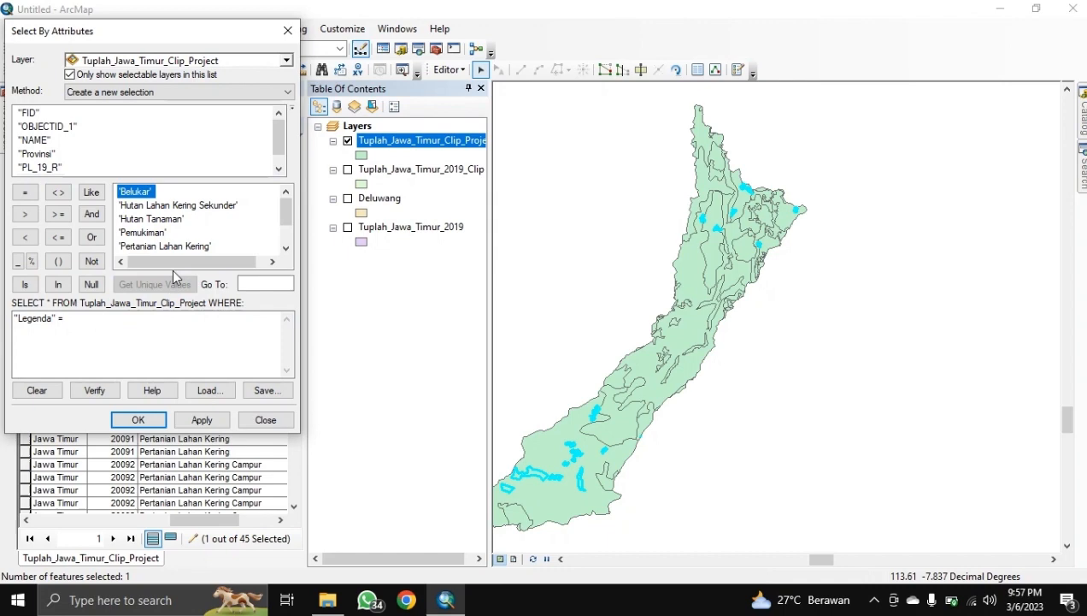
click(168, 224)
double_click(167, 224)
click(137, 419)
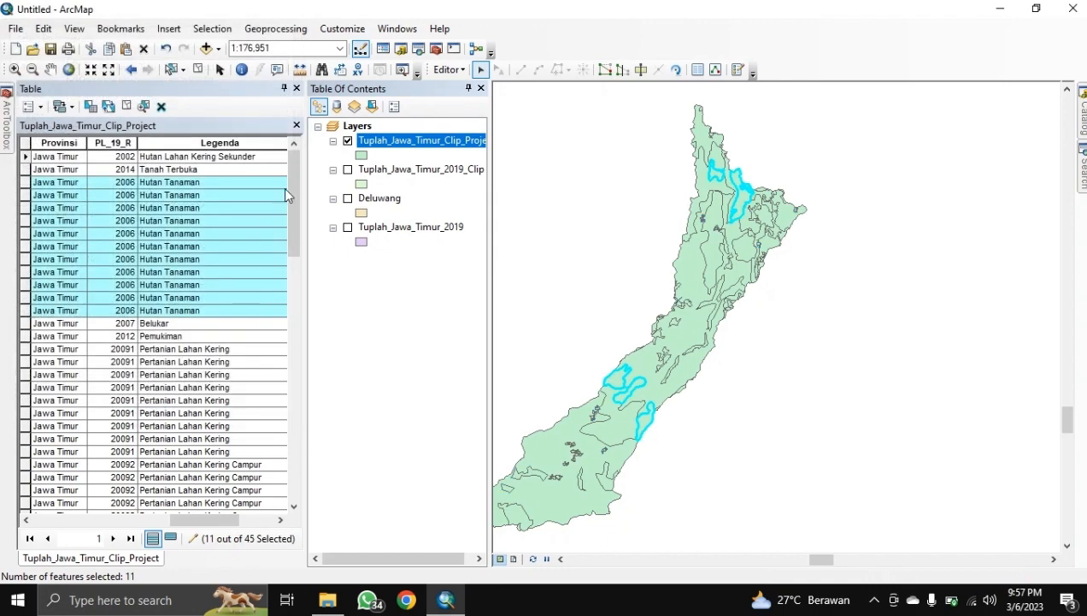
click(462, 69)
click(469, 215)
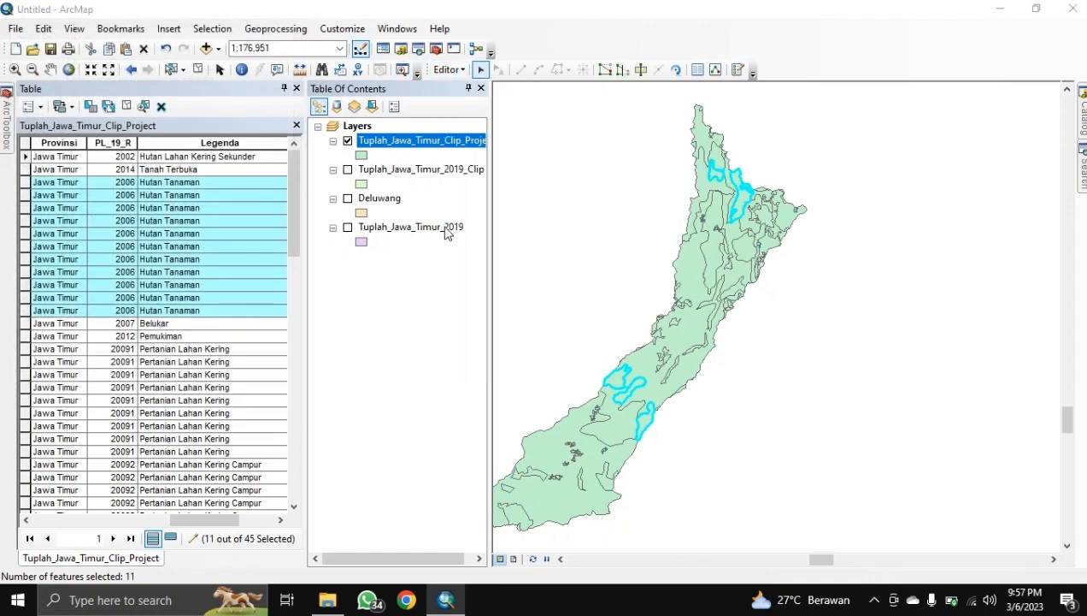
click(669, 246)
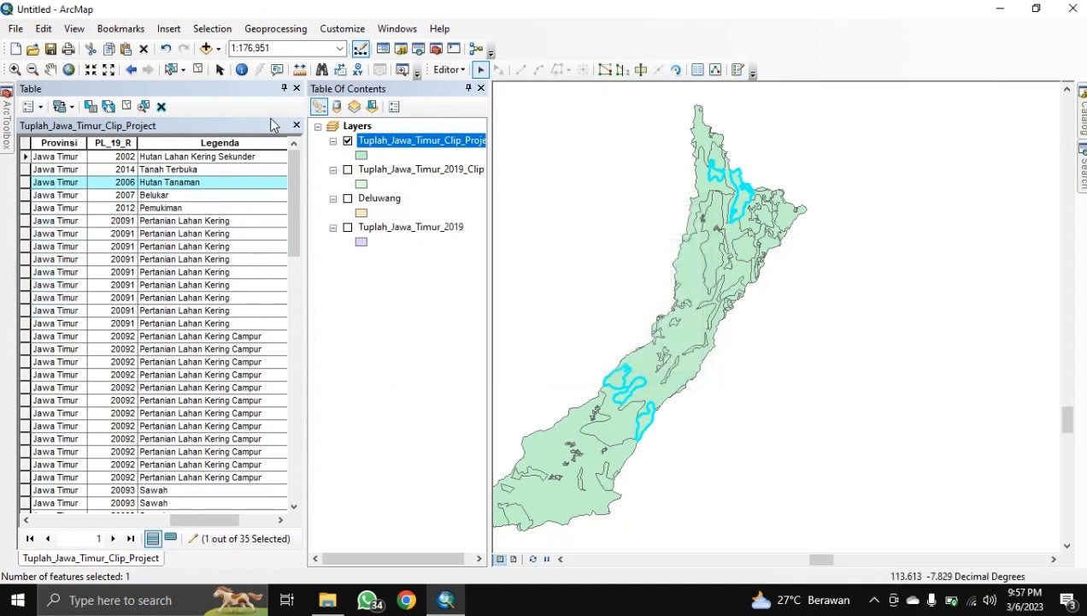
Step: Select the 9 Pertanian Lahan Kering polygons by Legenda and merge them into one
click(212, 29)
click(222, 49)
click(150, 318)
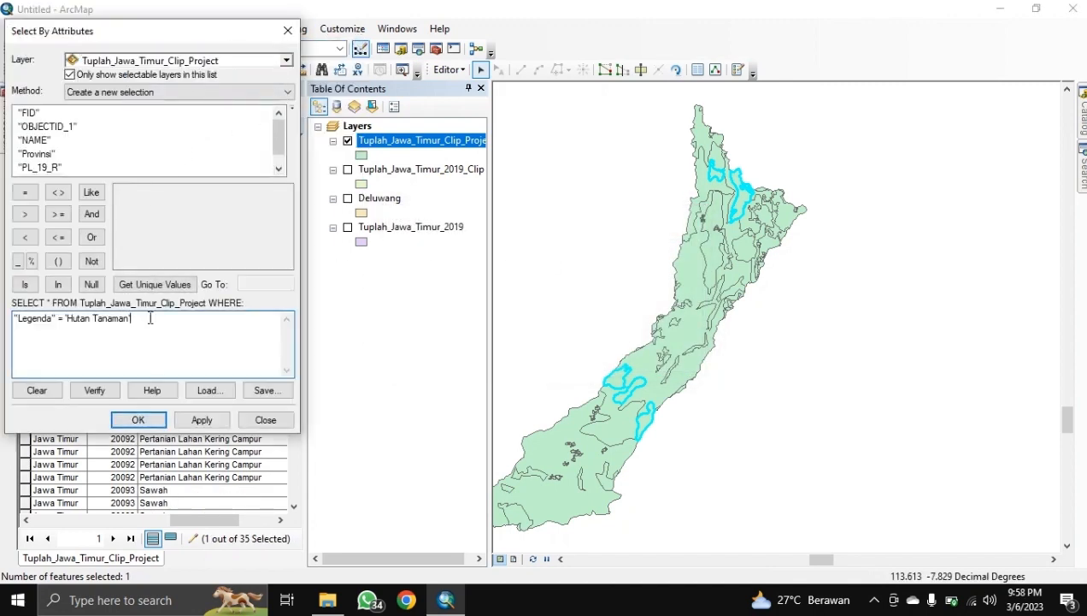
key(BackSpace)
key(BackSpace)
key(BackSpace)
key(BackSpace)
key(BackSpace)
key(BackSpace)
key(BackSpace)
key(BackSpace)
key(BackSpace)
key(BackSpace)
key(BackSpace)
key(BackSpace)
key(BackSpace)
key(BackSpace)
key(BackSpace)
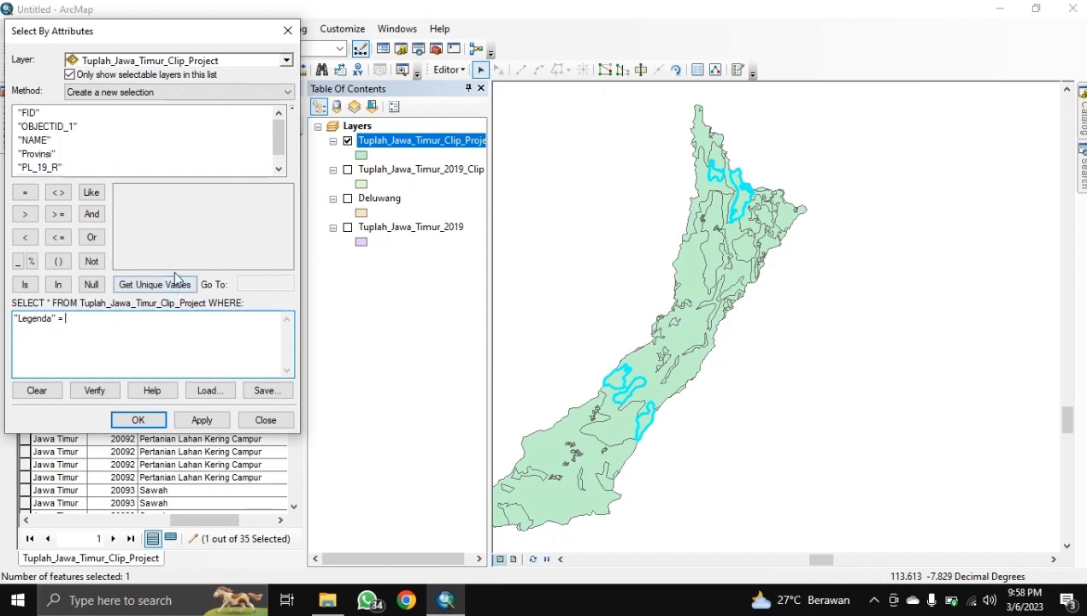
click(170, 285)
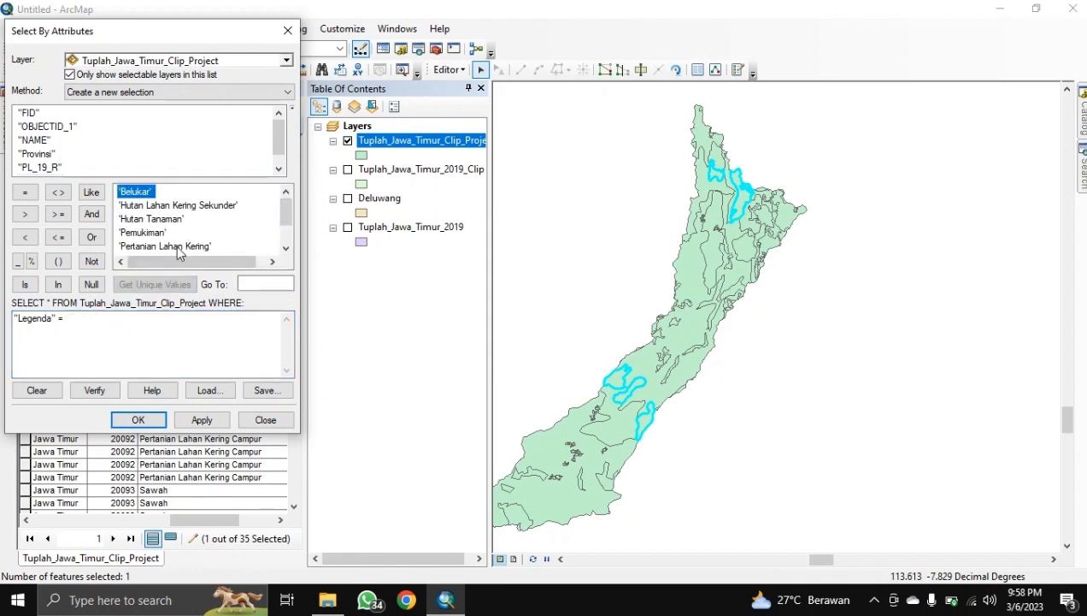
double_click(176, 245)
click(138, 419)
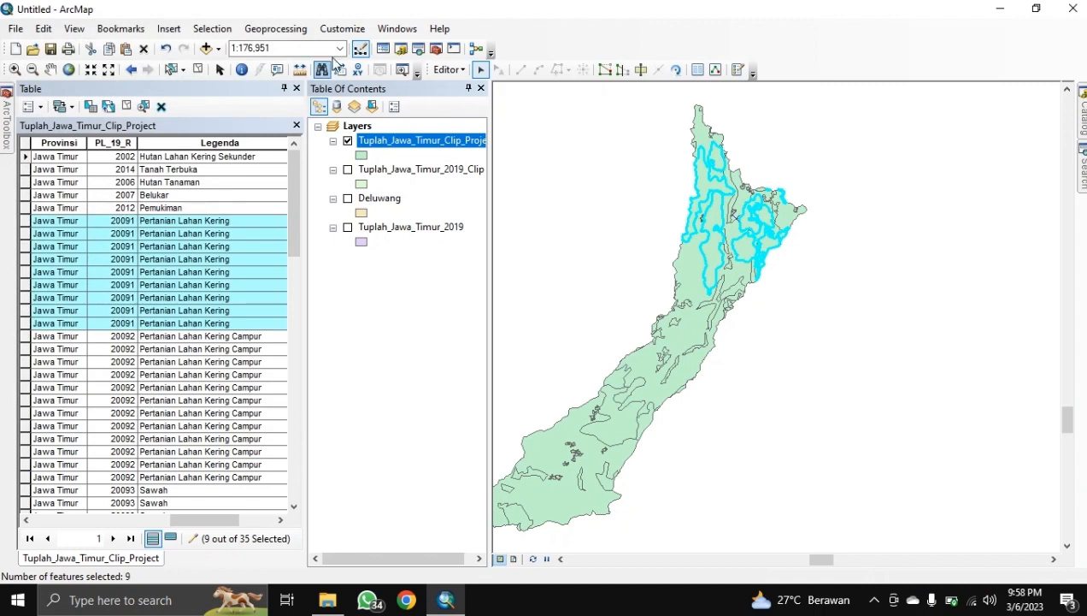
click(447, 69)
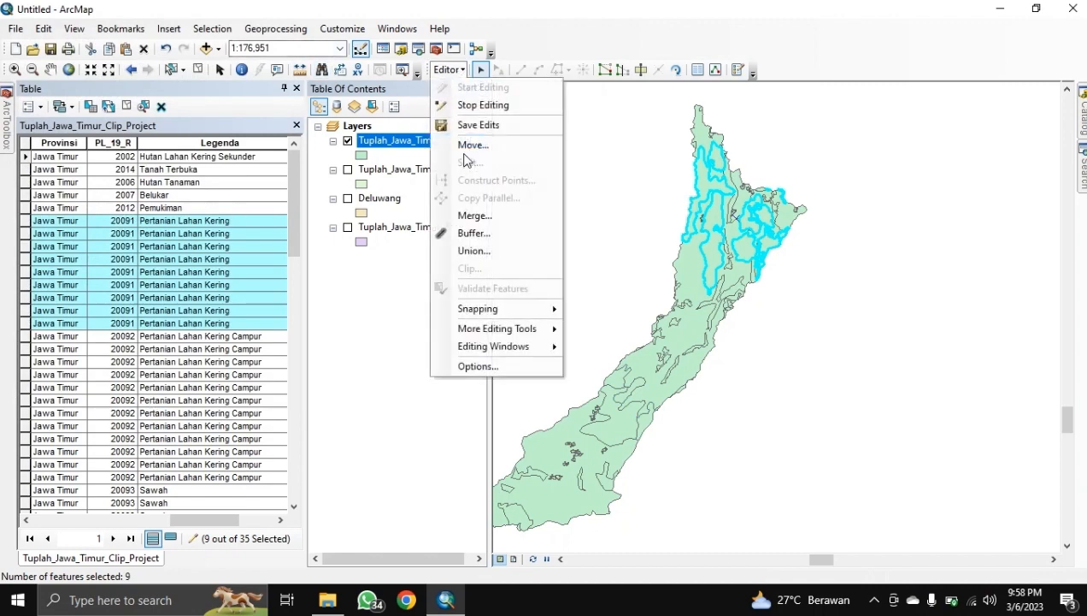
click(479, 217)
click(675, 244)
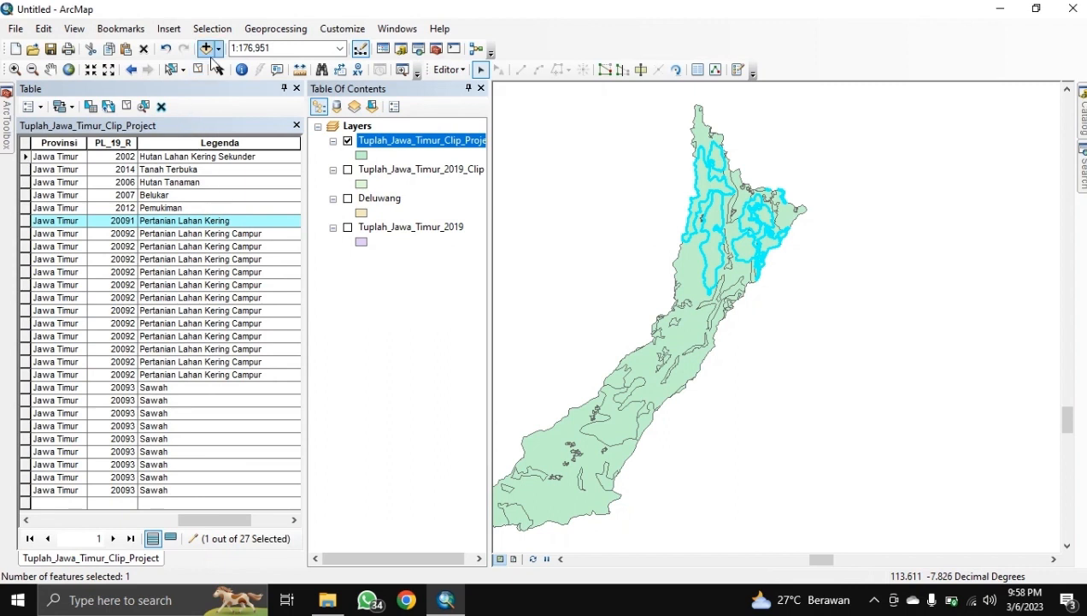
Step: Select the 12 Pertanian Lahan Kering Campur polygons by Legenda and merge them into one
click(212, 28)
click(226, 43)
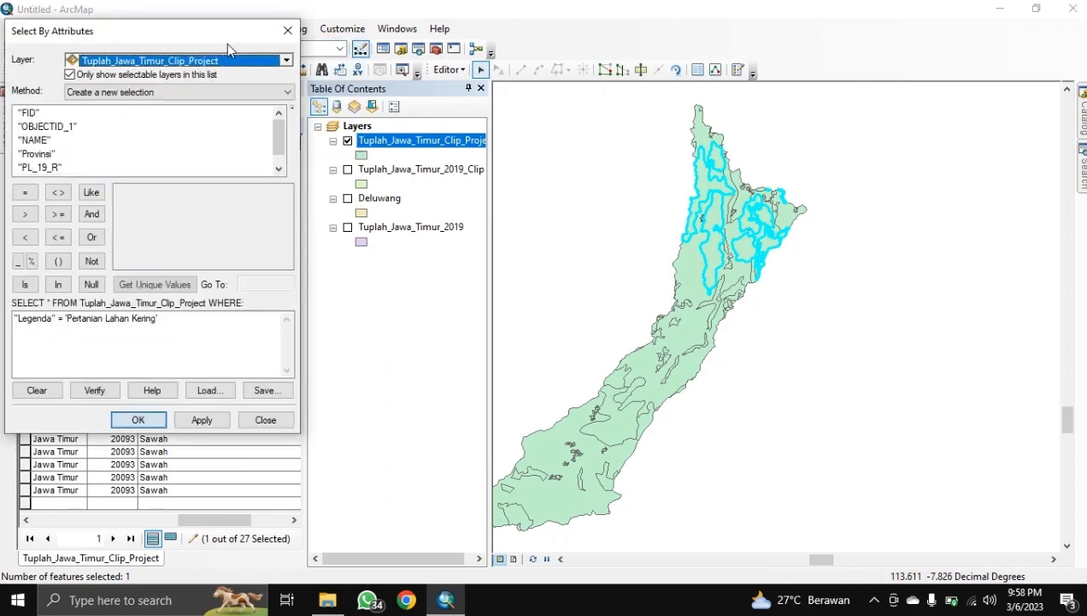
click(195, 320)
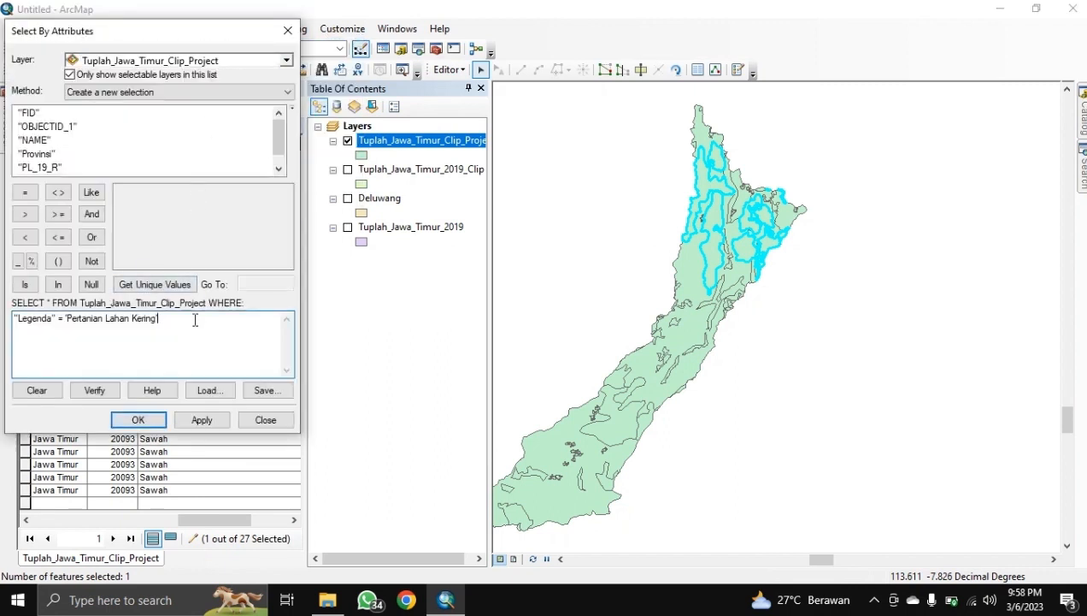
key(BackSpace)
key(BackSpace)
key(BackSpace)
key(BackSpace)
key(BackSpace)
key(BackSpace)
key(BackSpace)
key(BackSpace)
key(BackSpace)
key(BackSpace)
key(BackSpace)
key(BackSpace)
key(BackSpace)
key(BackSpace)
key(BackSpace)
key(BackSpace)
key(BackSpace)
key(BackSpace)
key(BackSpace)
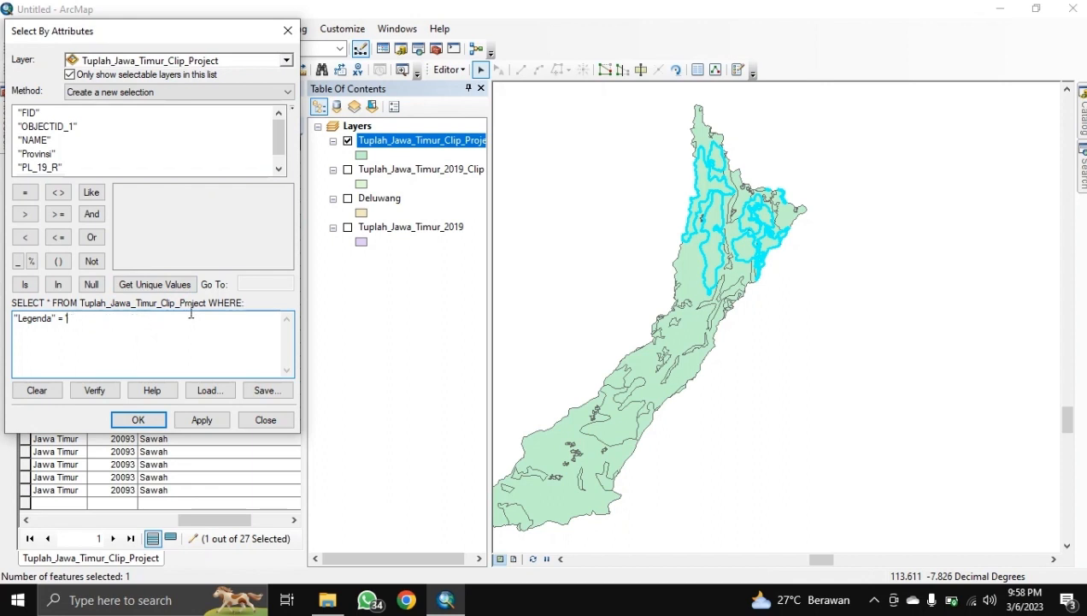
click(184, 285)
scroll(206, 214, down, 1)
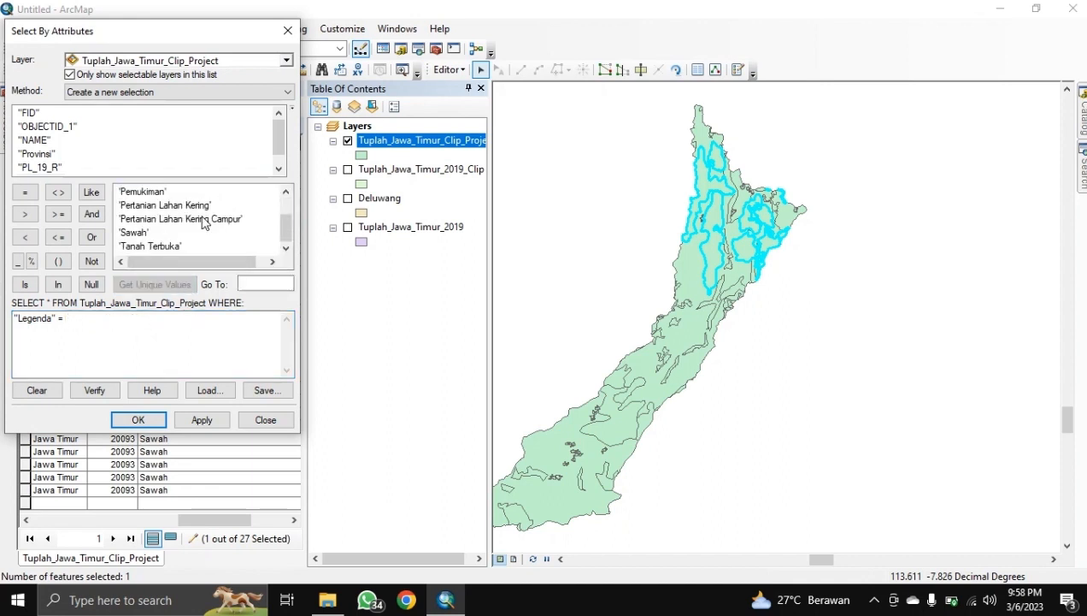
click(201, 221)
double_click(202, 220)
click(137, 419)
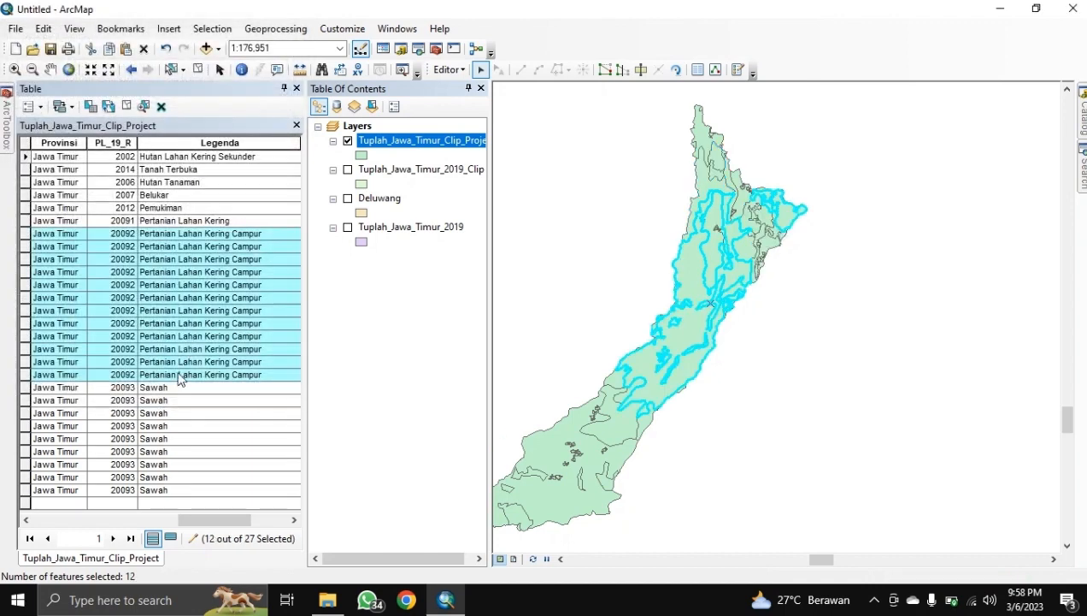
click(449, 69)
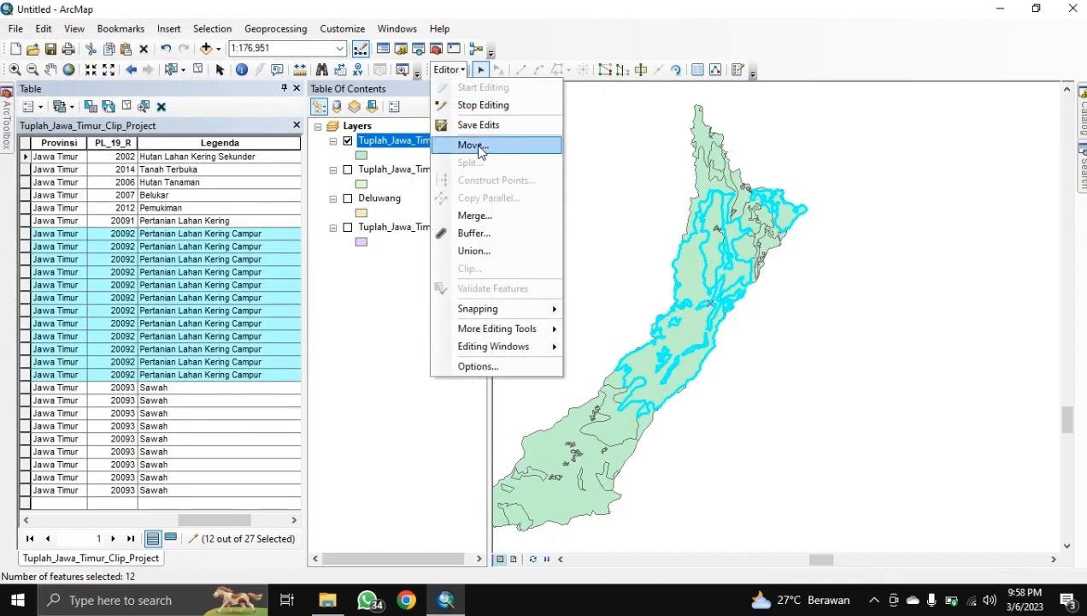
click(472, 212)
click(668, 247)
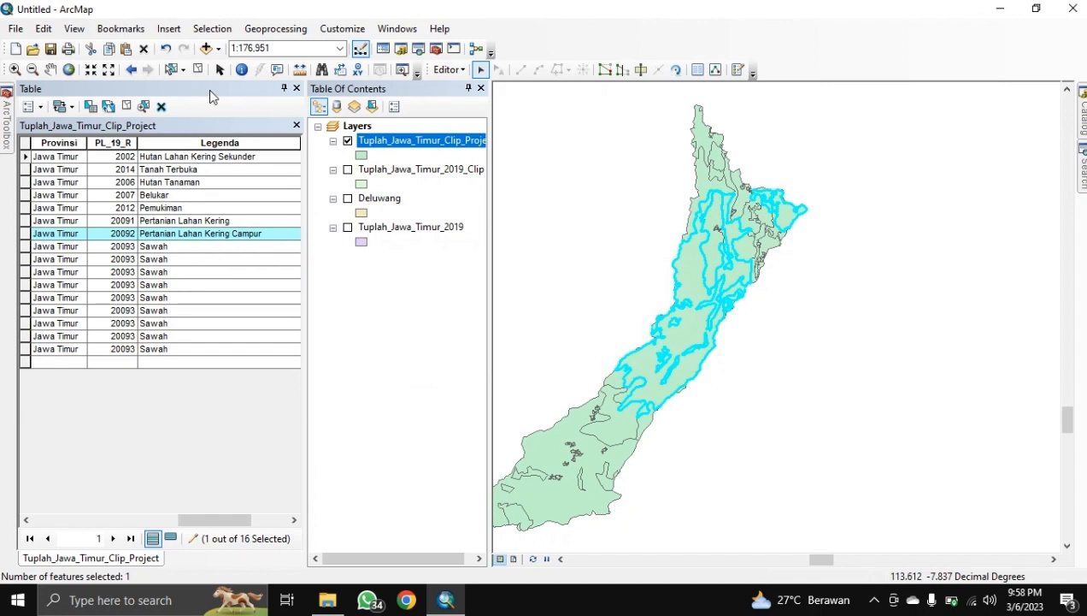
Step: Select the 9 Sawah polygons by Legenda and merge them into one feature
click(210, 29)
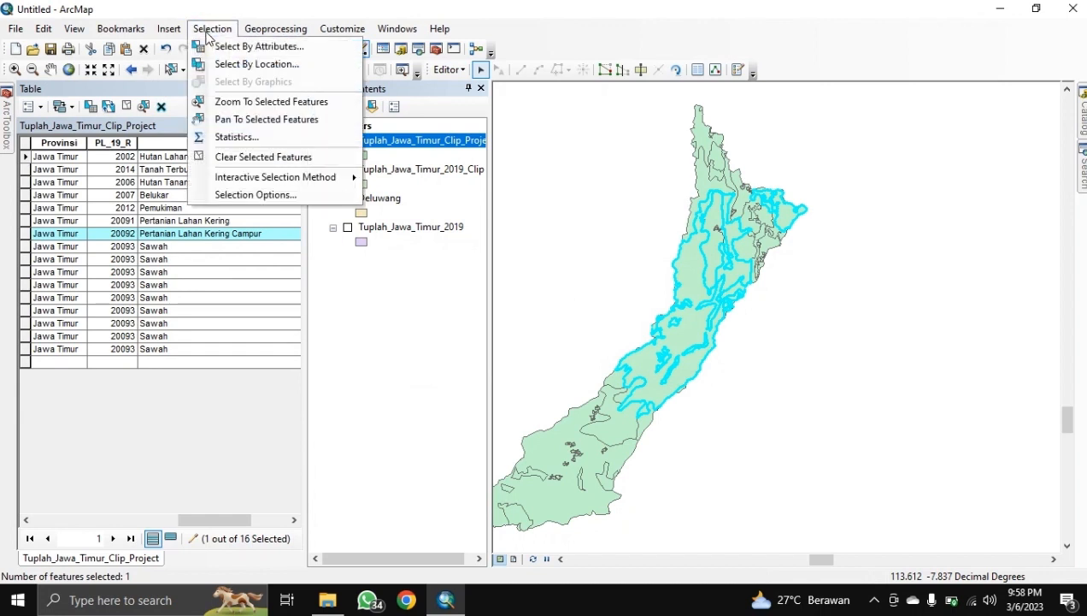
click(209, 46)
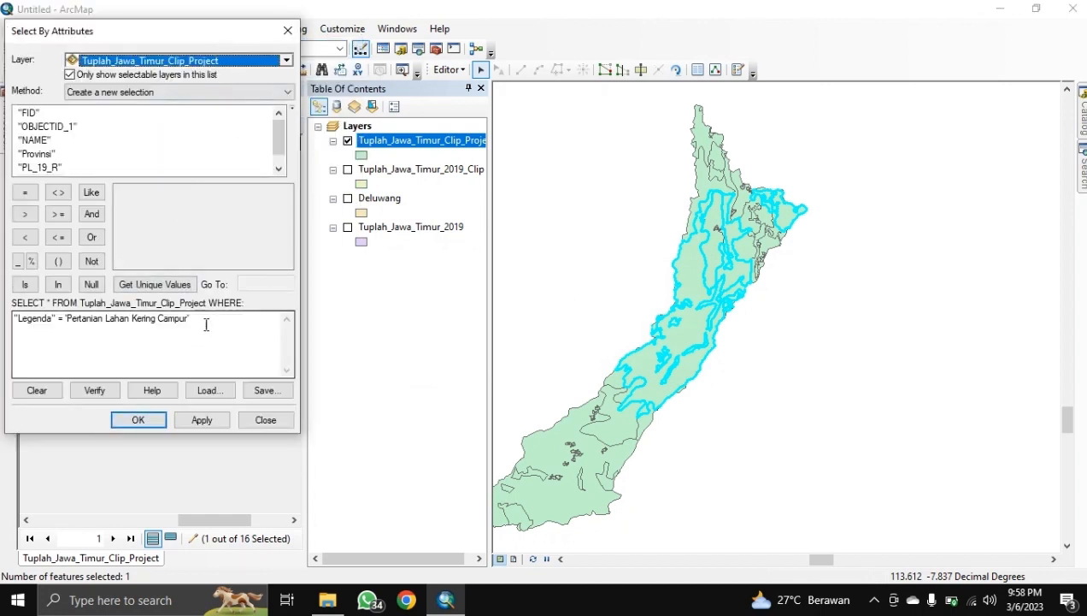
drag(204, 323, 69, 322)
key(Delete)
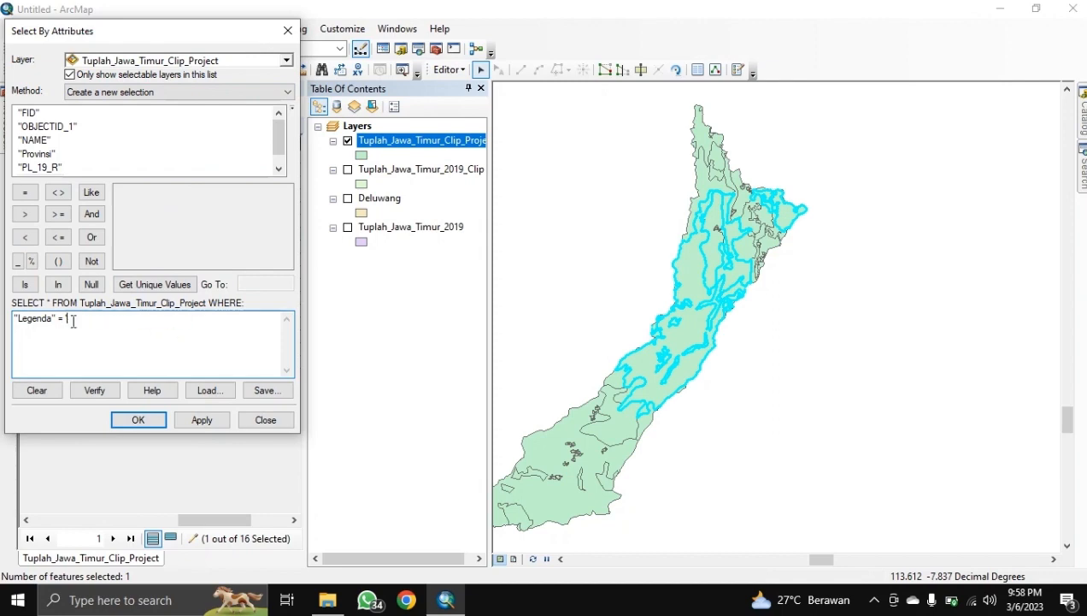
click(154, 286)
double_click(142, 233)
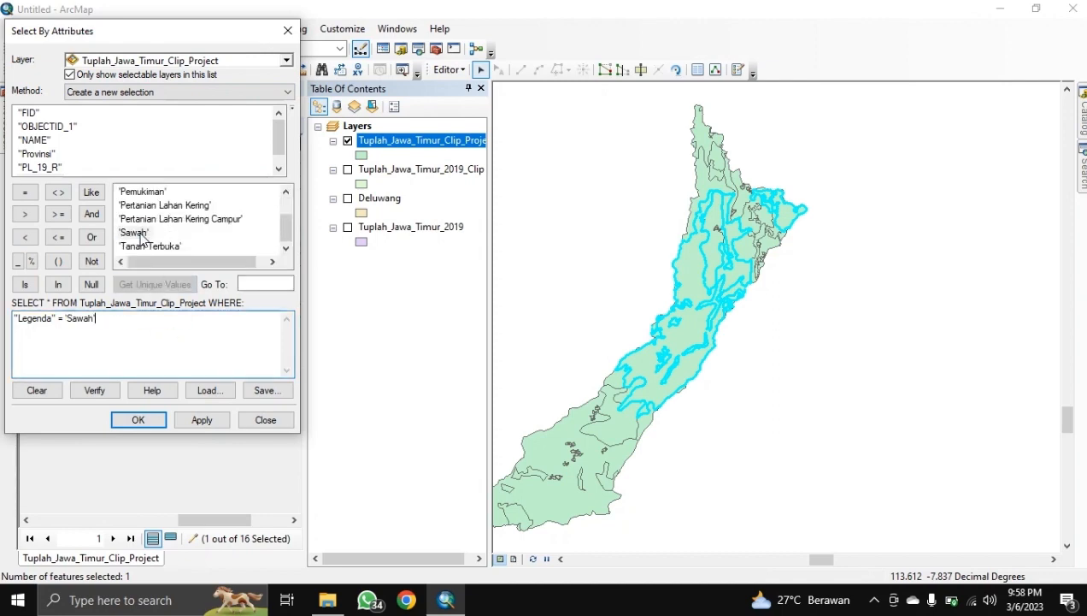
click(160, 425)
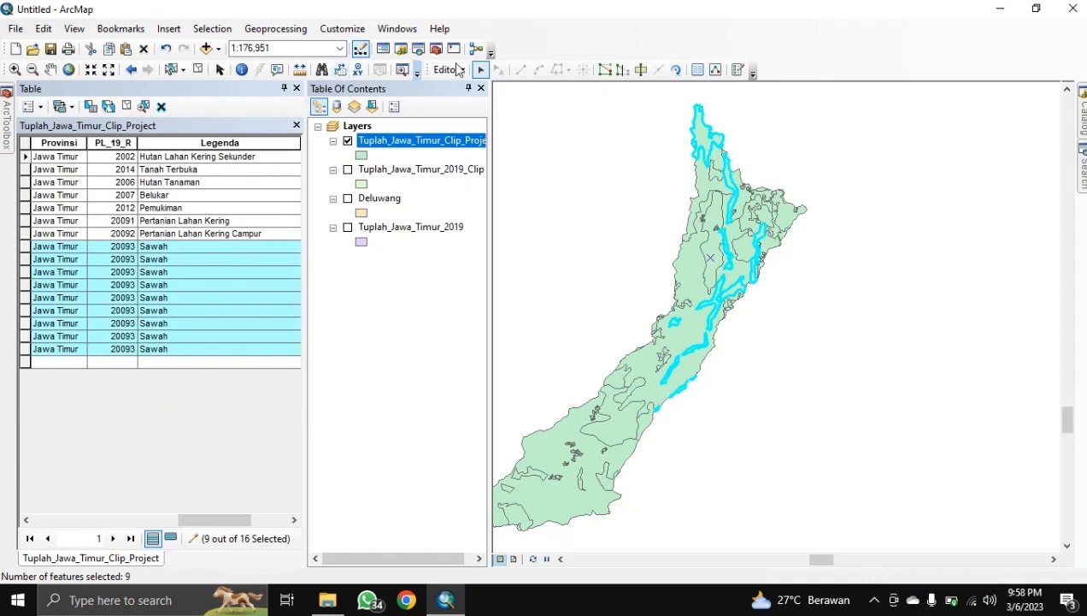
click(459, 70)
click(475, 215)
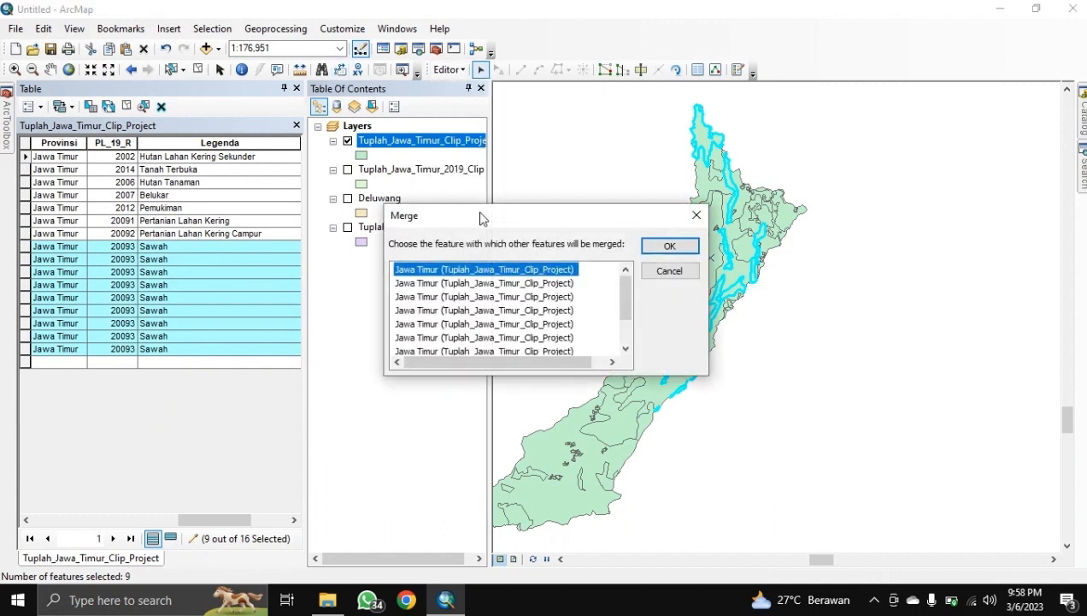
click(673, 247)
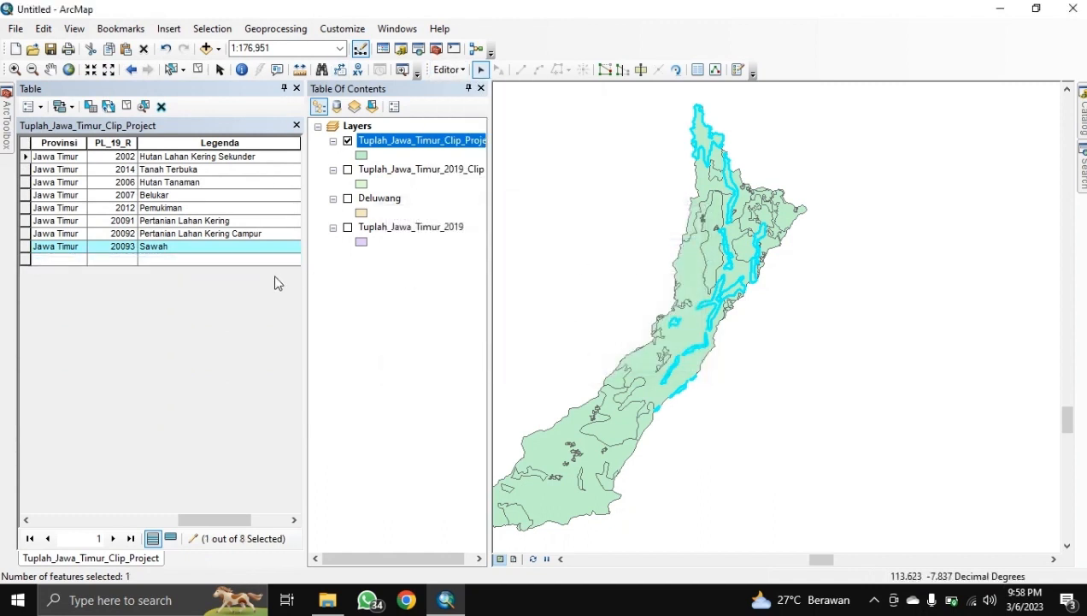
Step: Clear the feature selection with the Clear Selected Features button
click(197, 69)
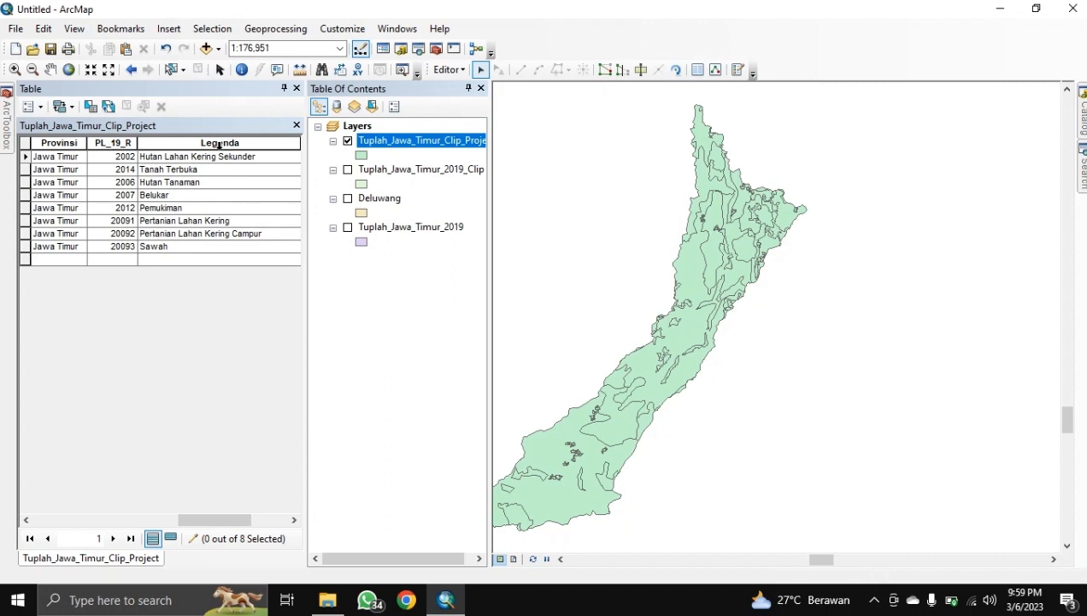
Step: Merge the Hutan Lahan Kering Sekunder and Hutan Tanaman features into one
click(26, 157)
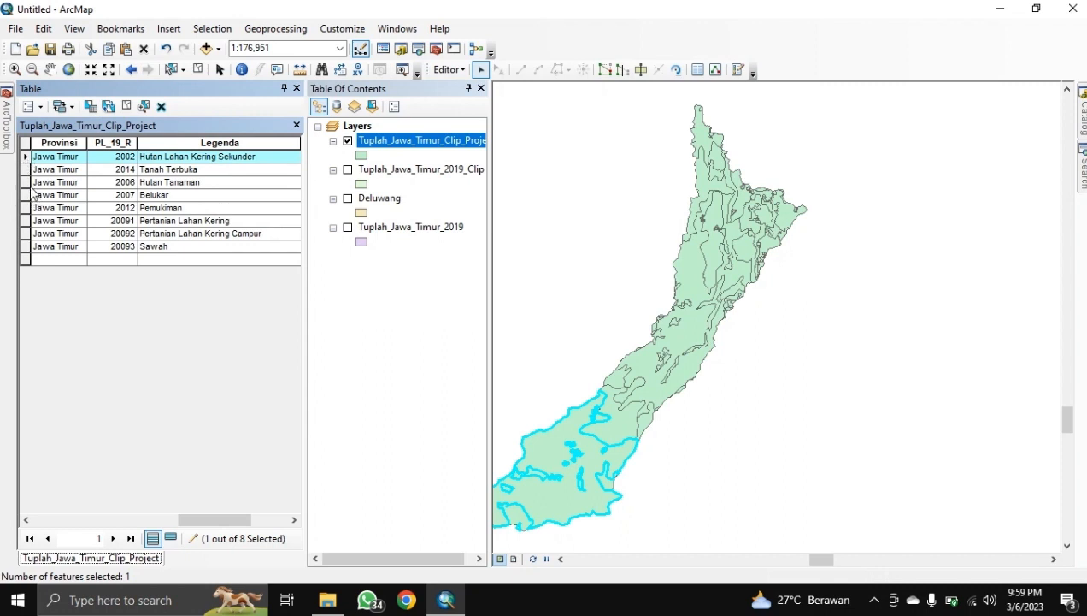
ctrl+click(28, 183)
click(446, 70)
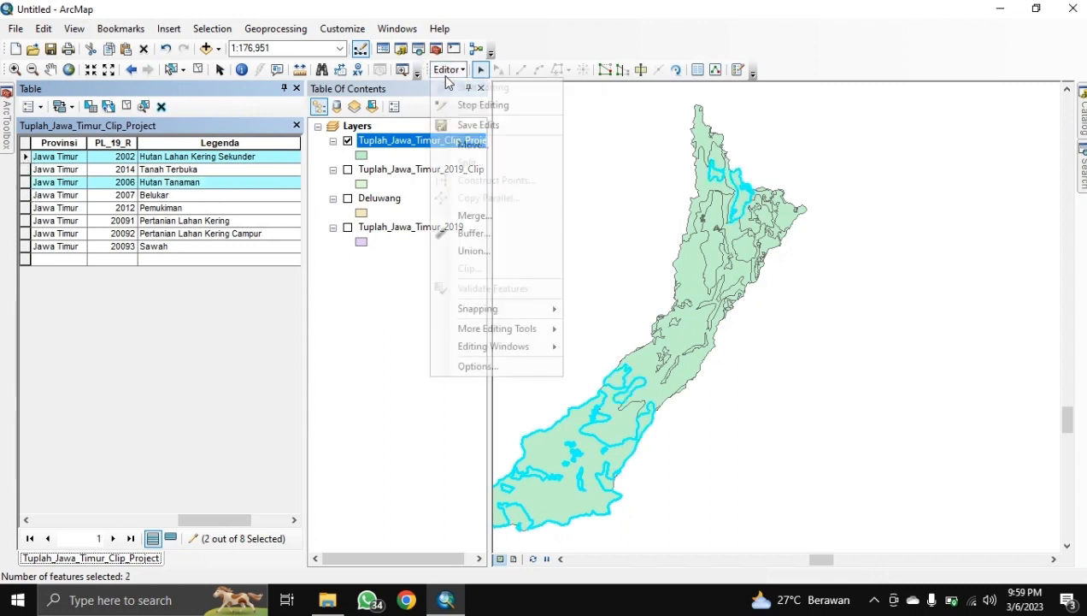
click(470, 216)
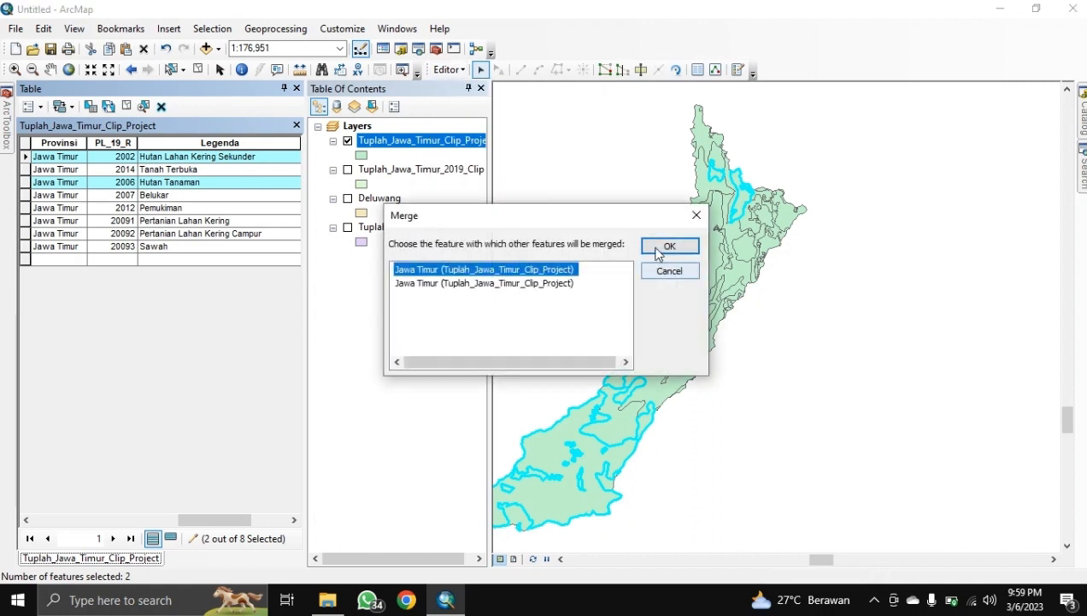
click(658, 248)
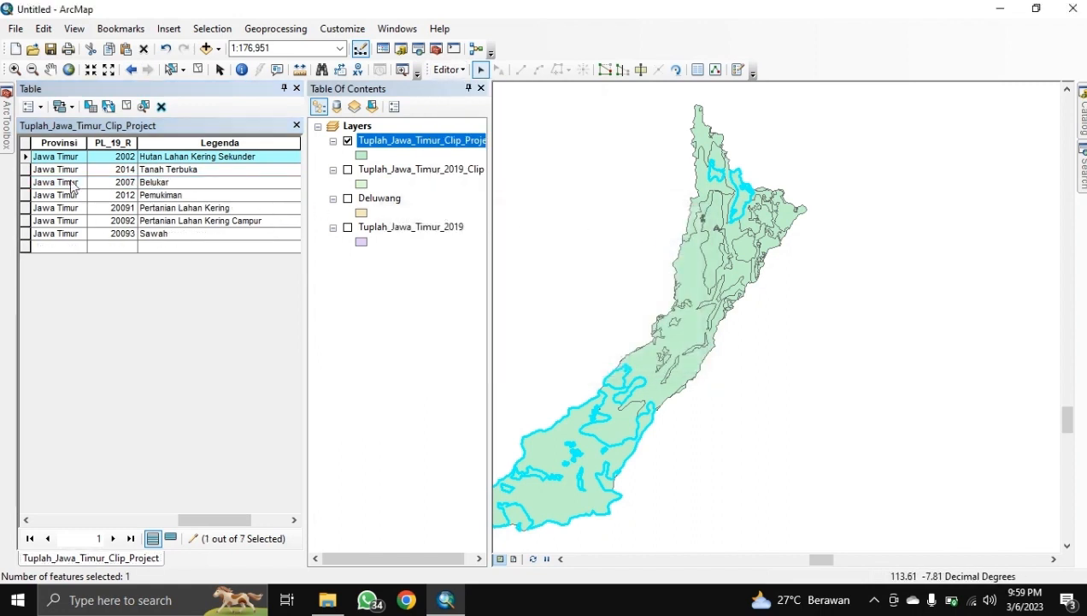
Step: Merge Tanah Terbuka, Pertanian Lahan Kering and Pertanian Lahan Kering Campur into one feature, then clear the selection
click(28, 170)
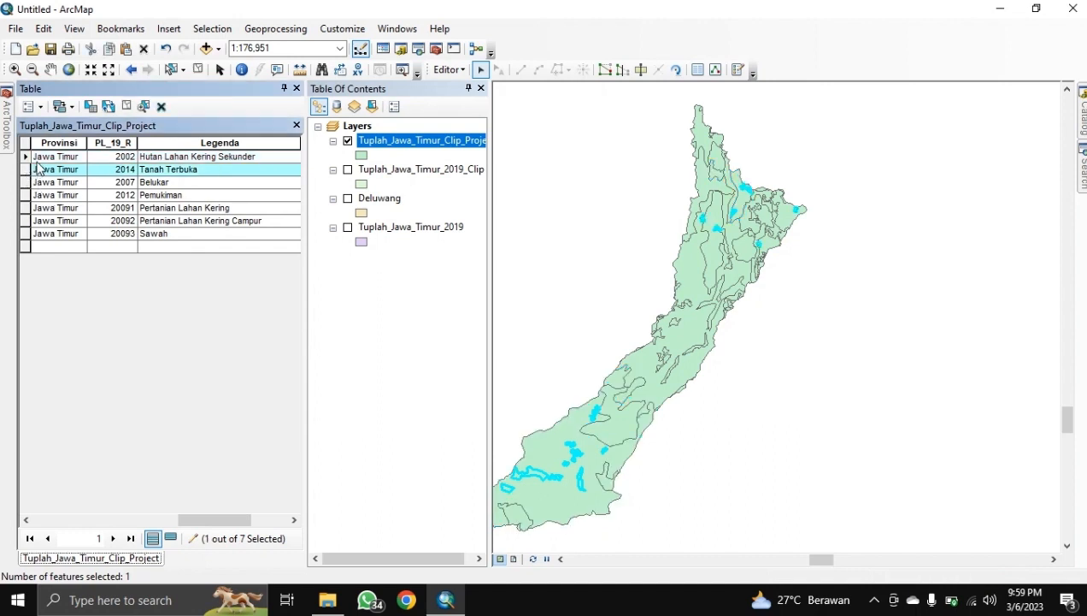
ctrl+click(31, 209)
ctrl+click(29, 222)
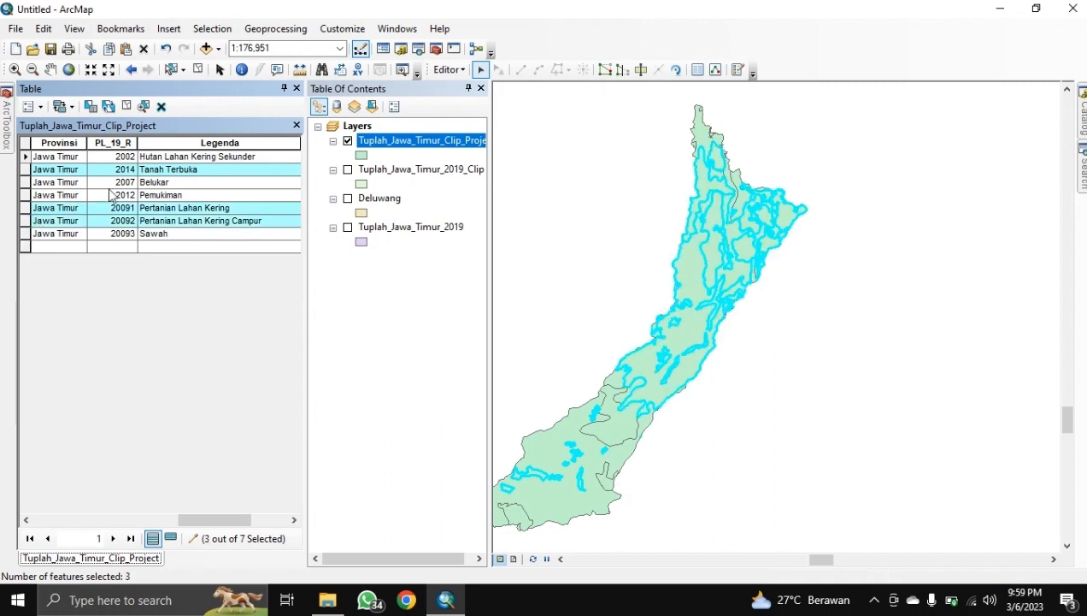
click(448, 70)
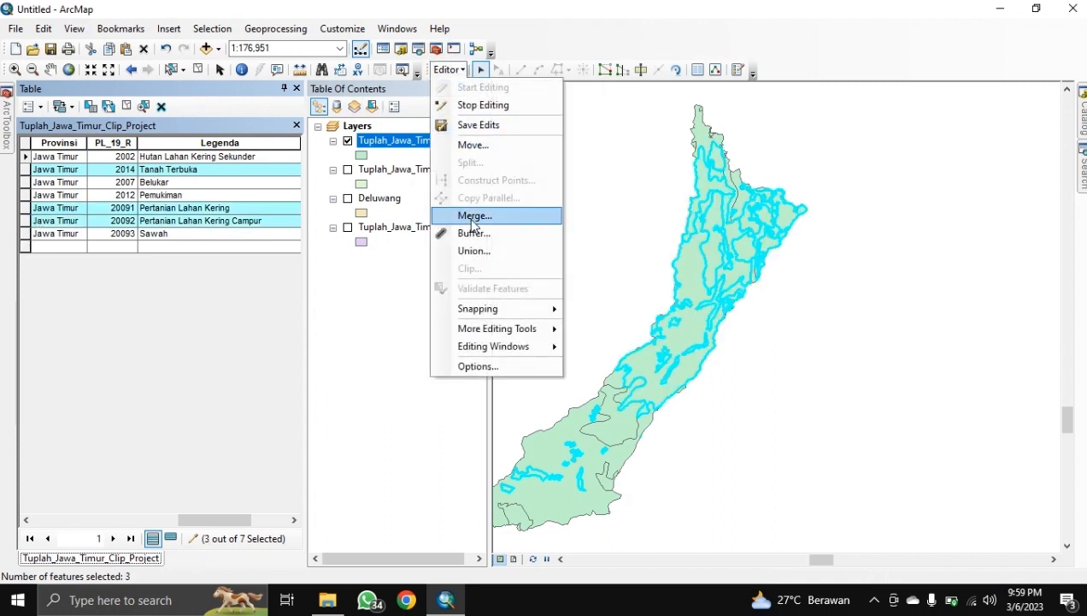
click(475, 216)
click(665, 247)
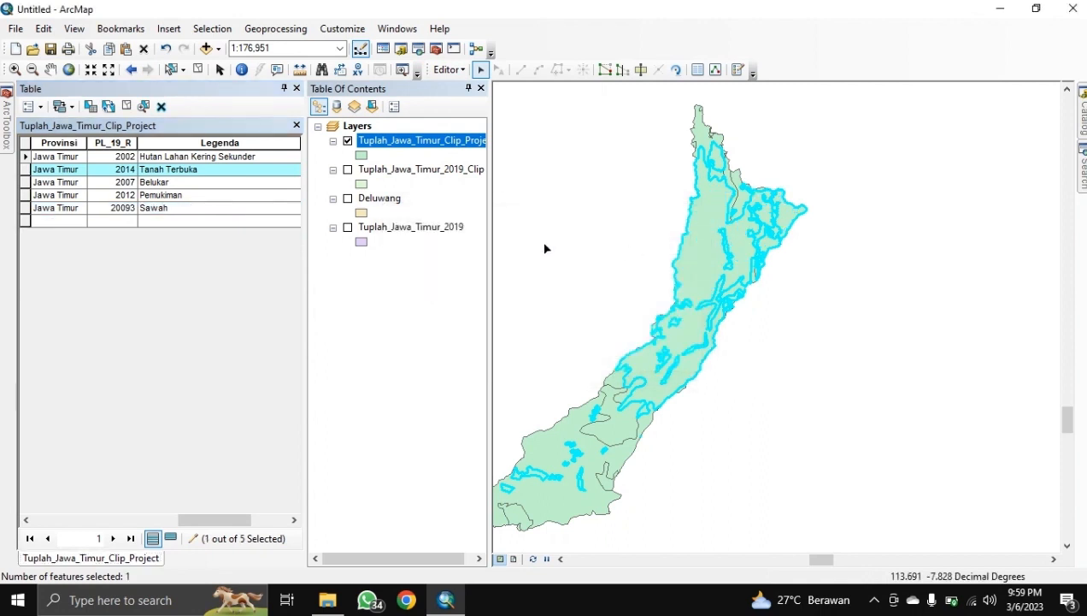
click(195, 71)
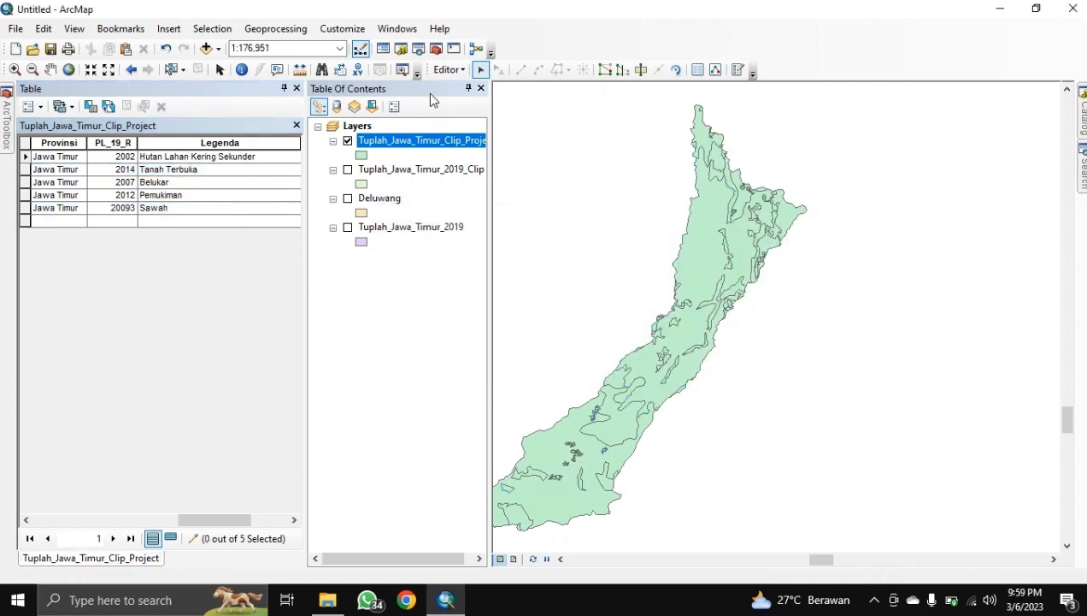
Step: Stop editing and save the merge edits
click(448, 69)
click(476, 104)
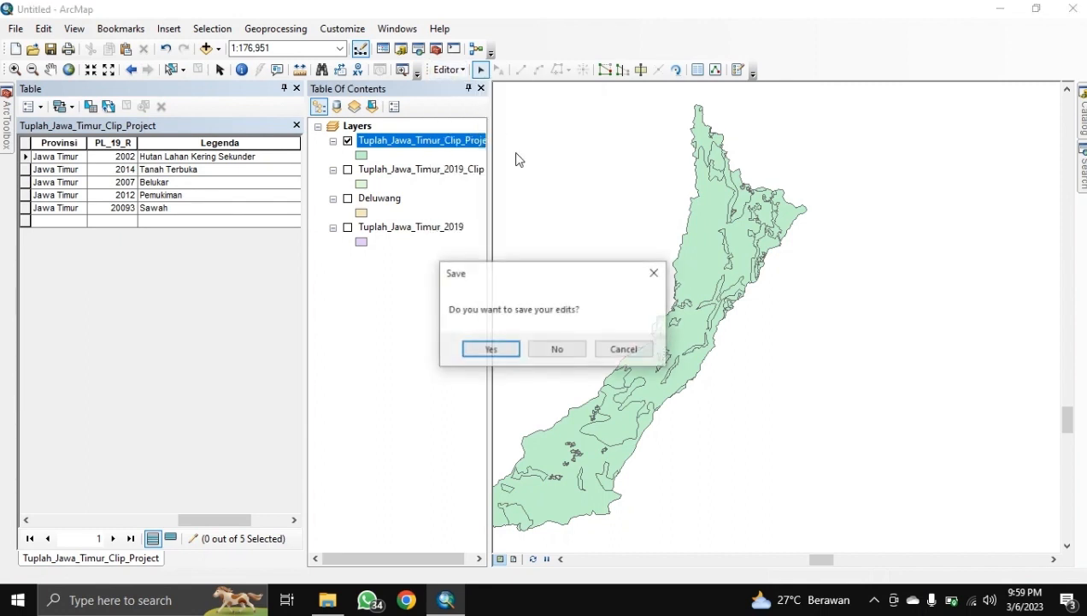
click(493, 350)
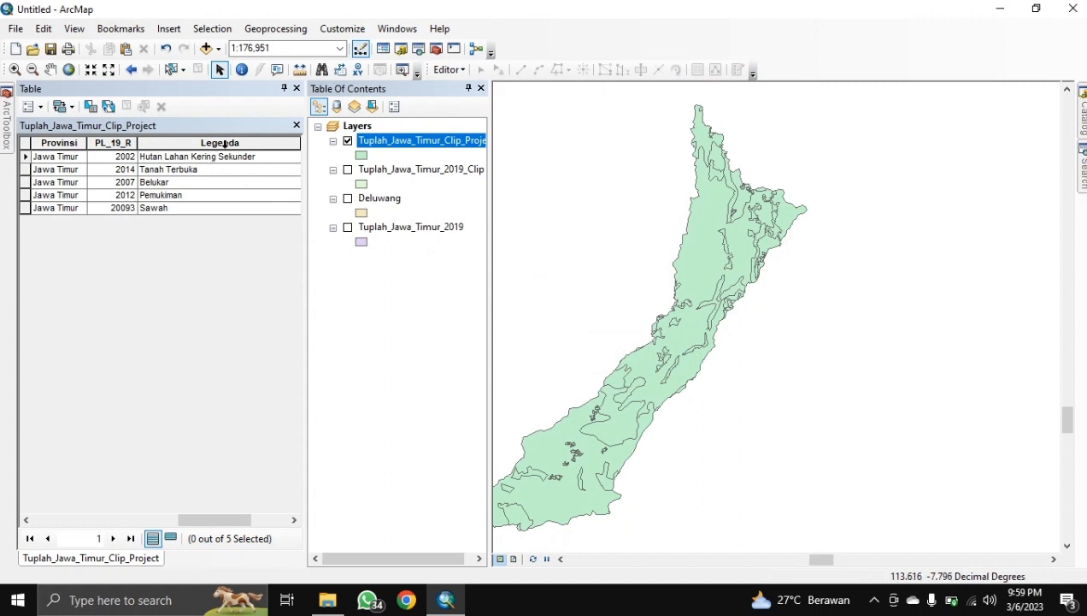
Step: Add a Text field named SKOR to the land-cover table and narrow its column
mouse_move(190, 518)
mouse_down()
mouse_move(243, 516)
mouse_move(181, 519)
mouse_up()
click(33, 106)
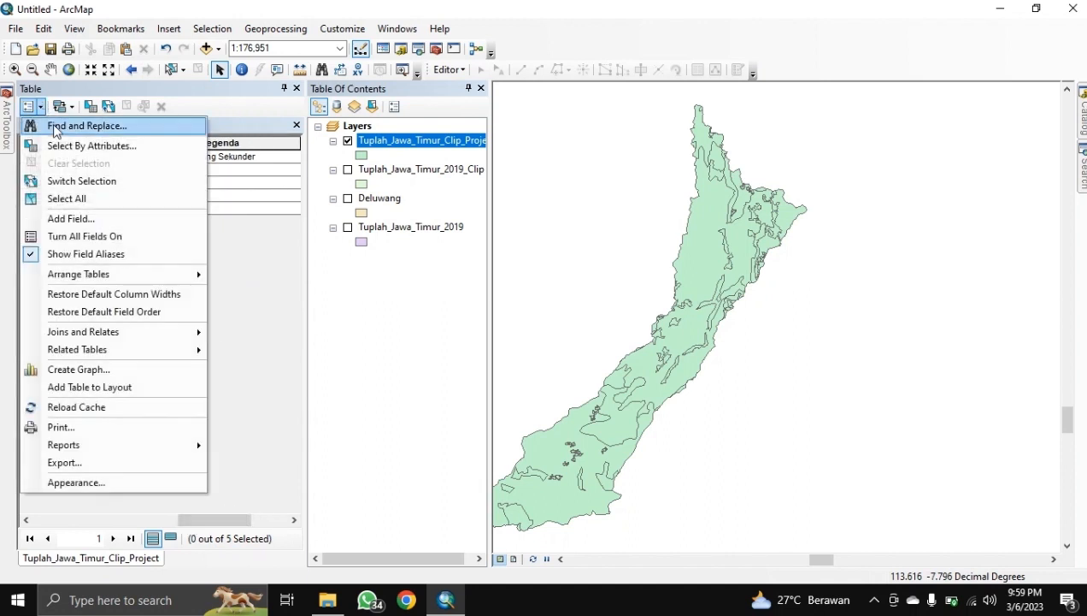
click(72, 219)
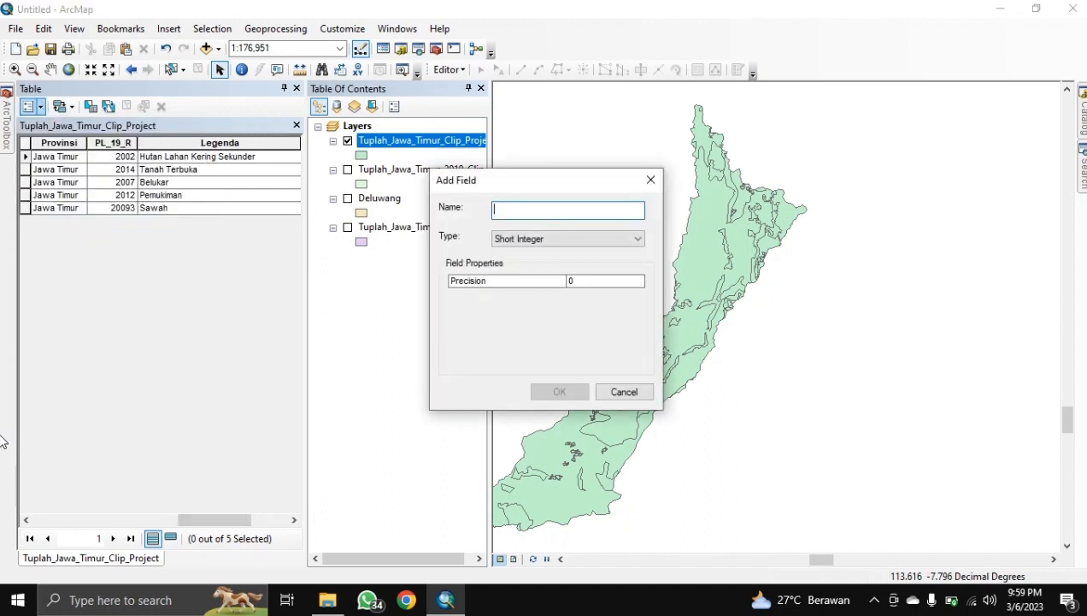
text(SKOR)
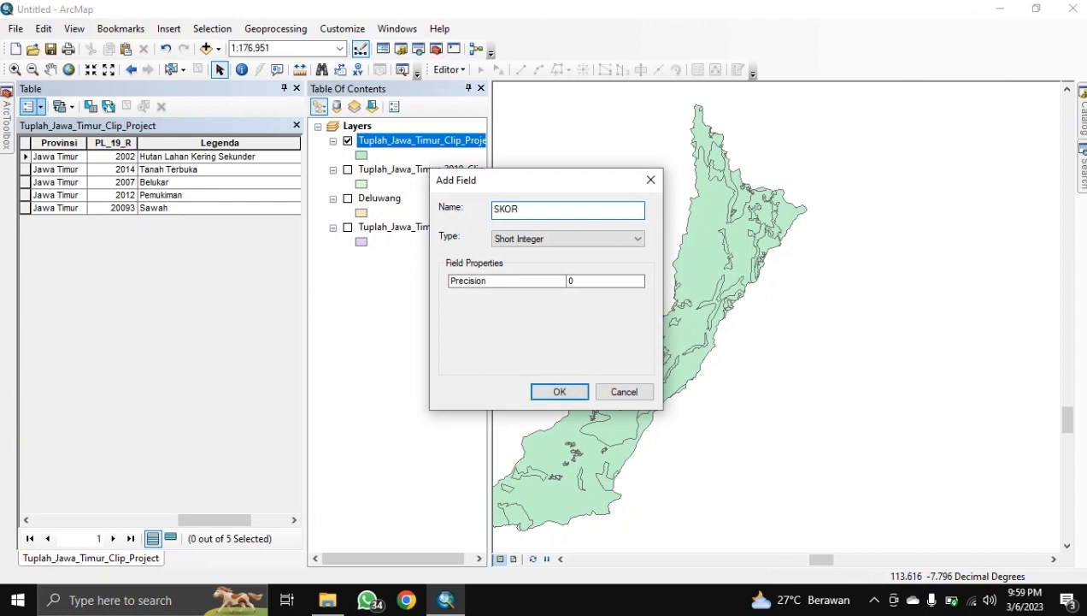
click(546, 240)
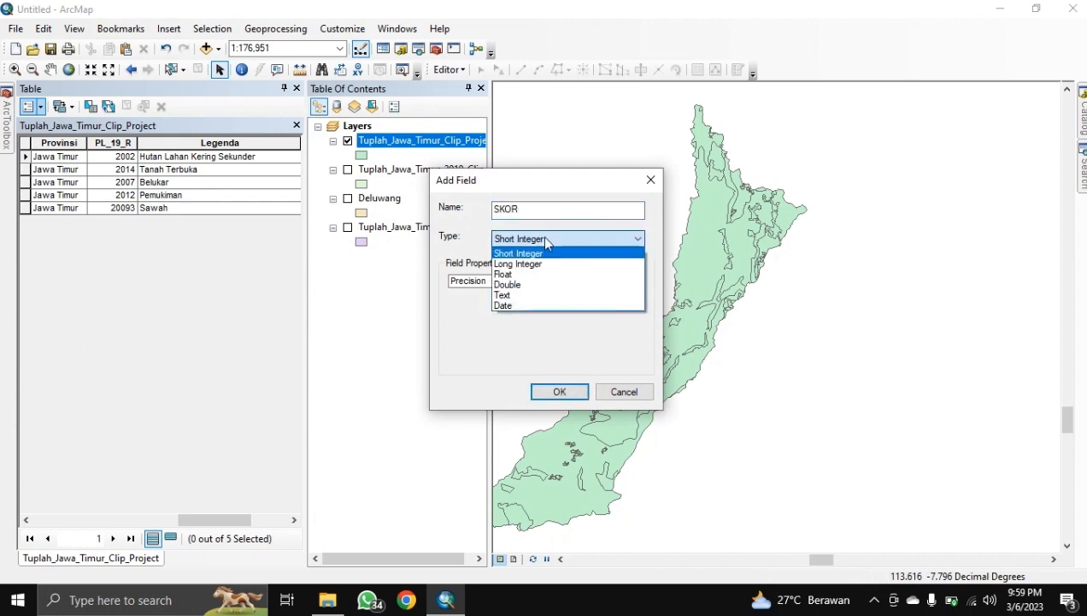
click(528, 295)
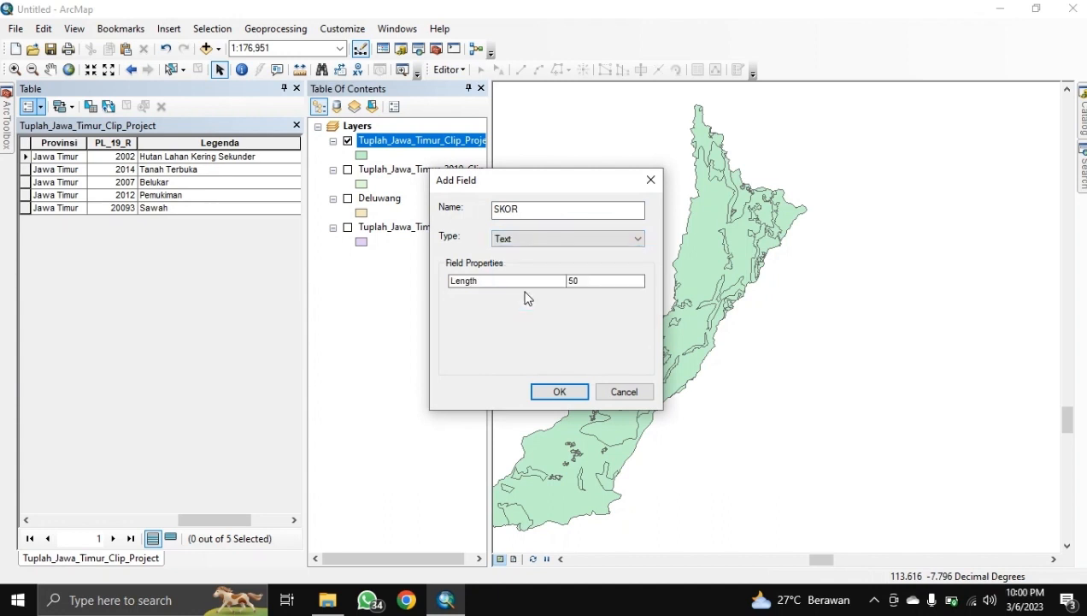
click(554, 386)
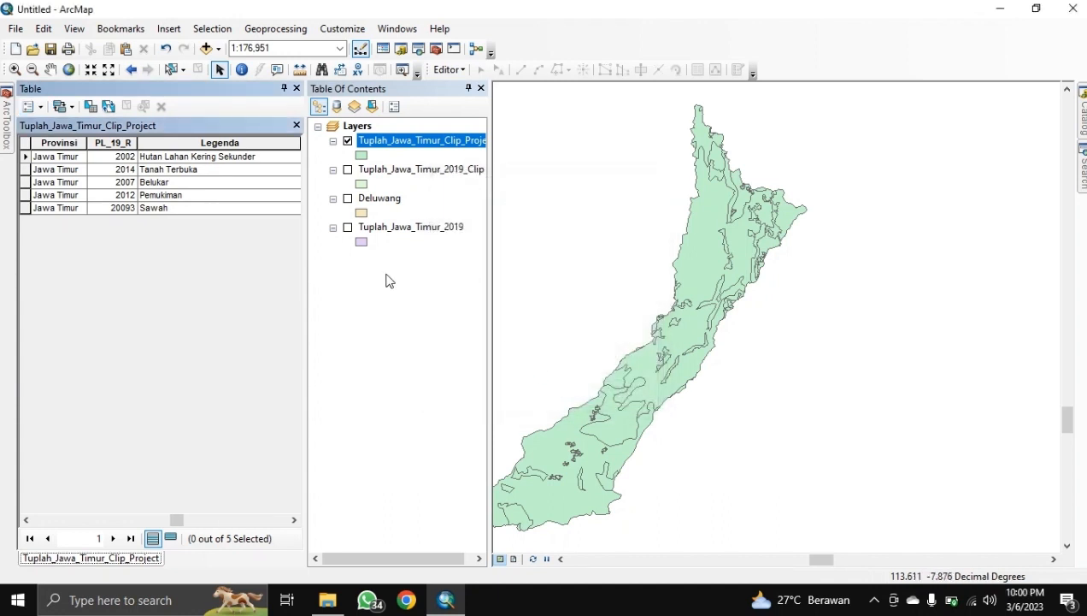
drag(176, 519, 302, 513)
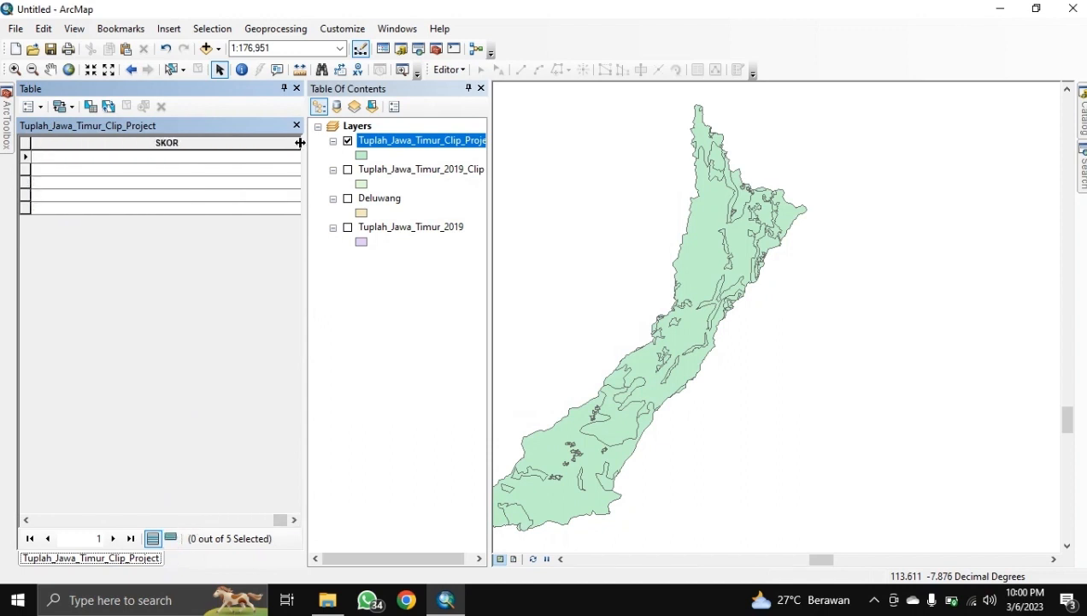
drag(301, 143, 115, 165)
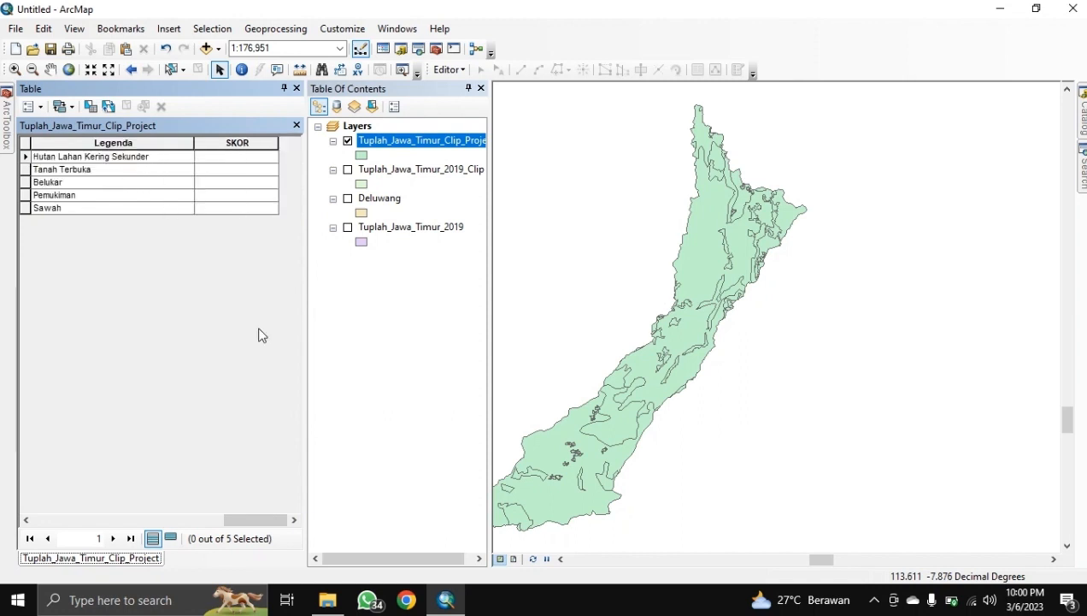
Step: Start an edit session on the Tuplah_Jawa_Timur_Clip_Project layer
click(447, 69)
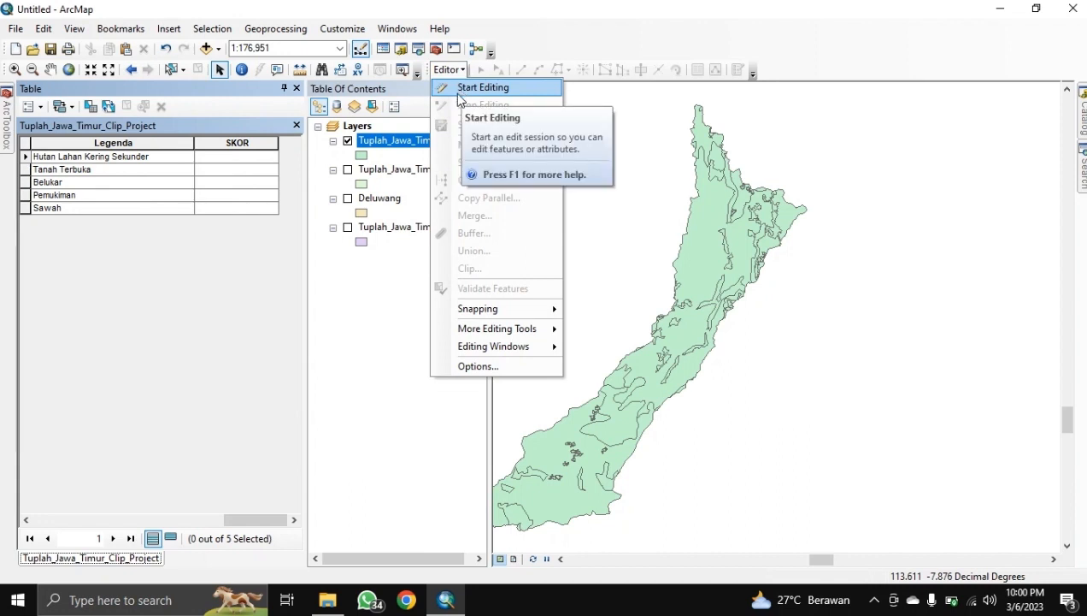
click(398, 157)
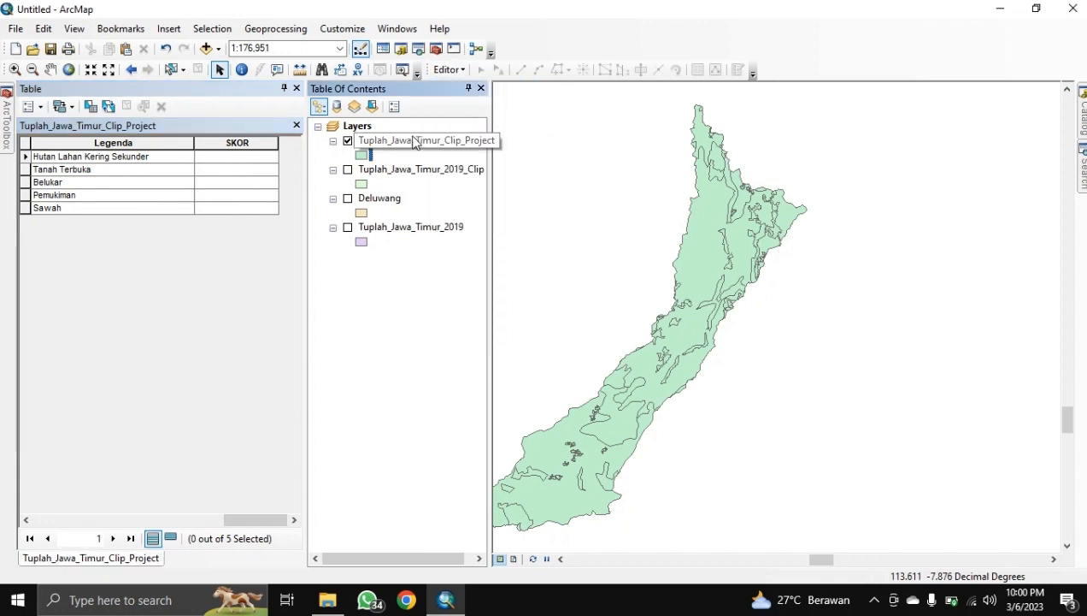
right_click(442, 140)
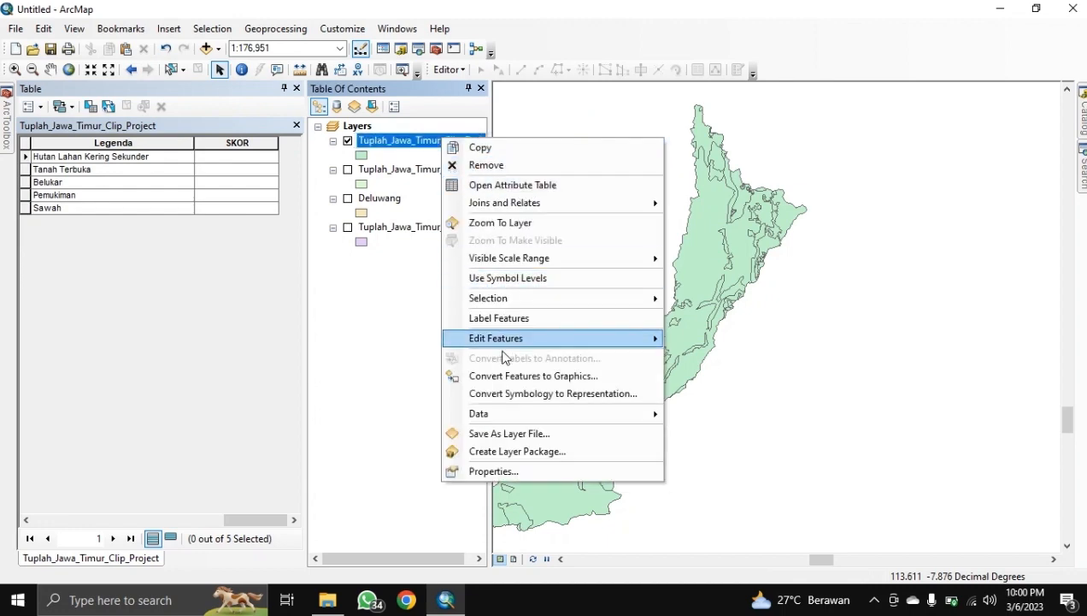
mouse_move(602, 340)
click(690, 340)
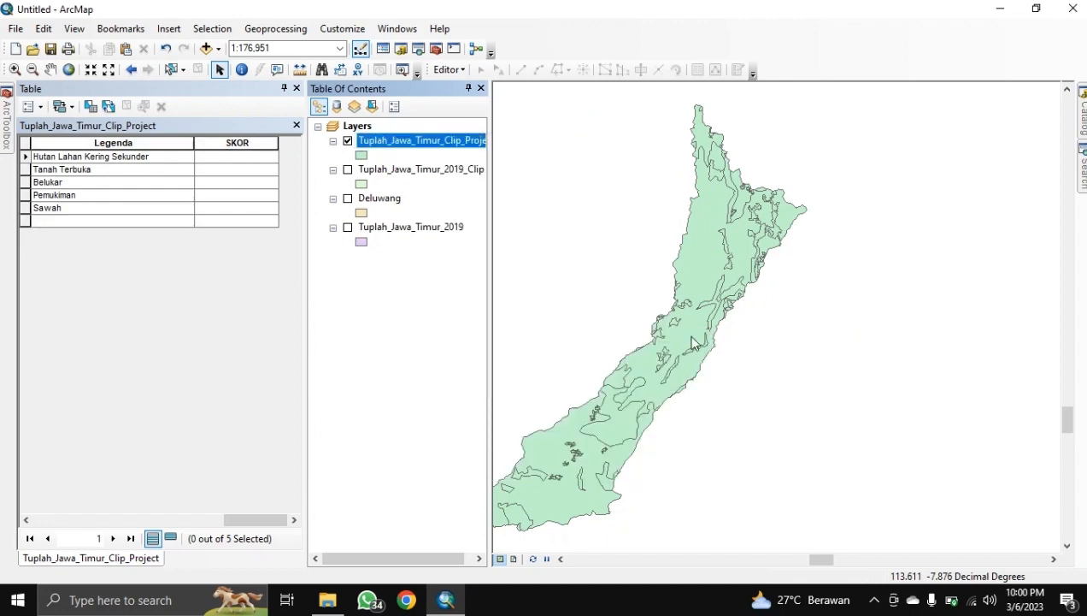
click(632, 468)
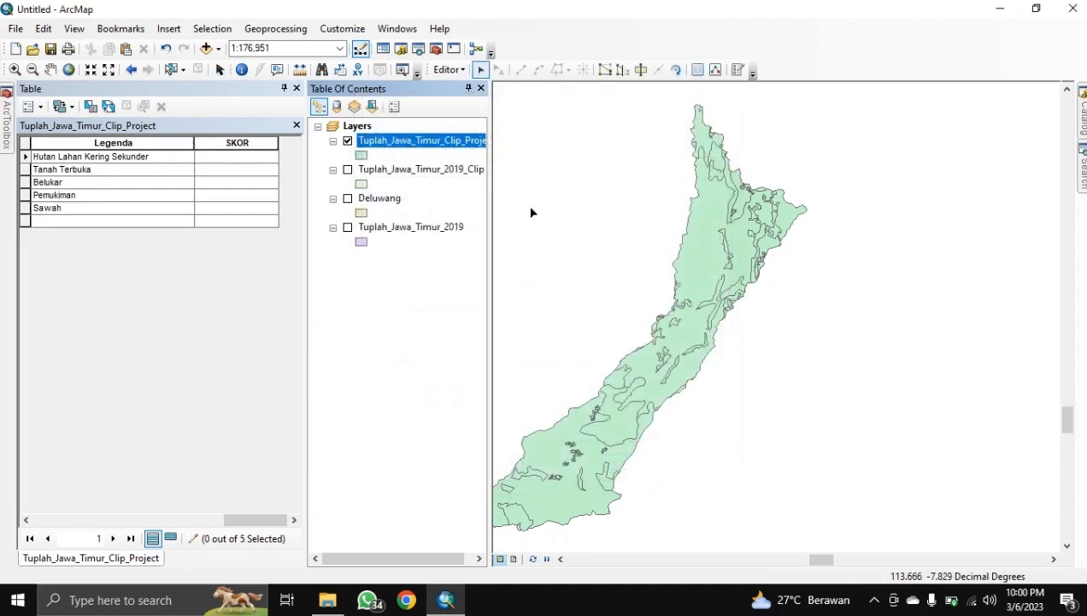
Step: Enter SKOR scores 2, 4, 5, 1, 3 for the five classes, then stop editing and save
click(238, 159)
text(2)
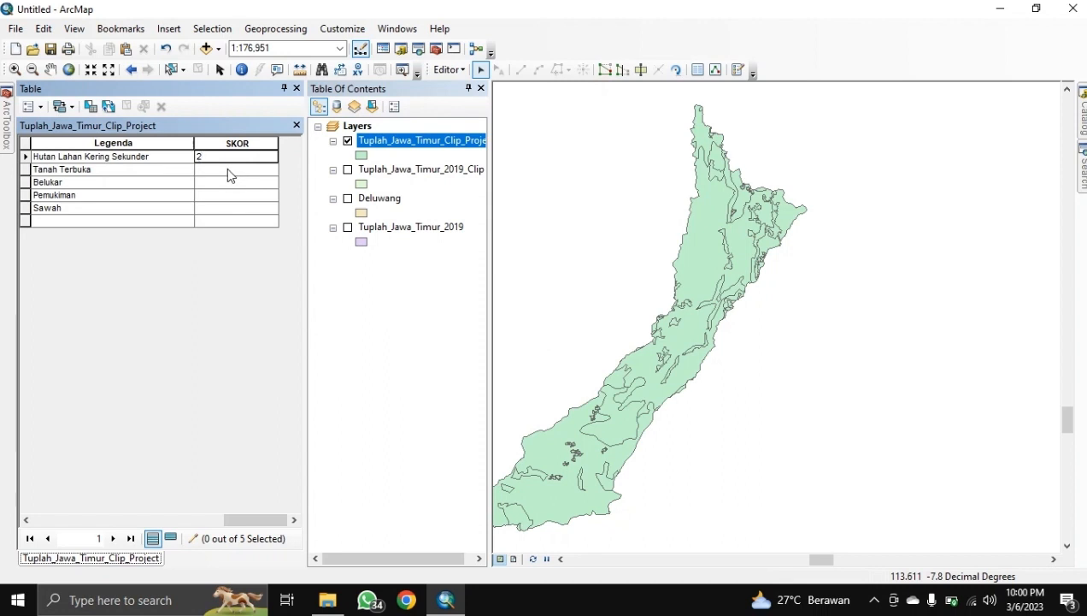
click(228, 171)
text(4)
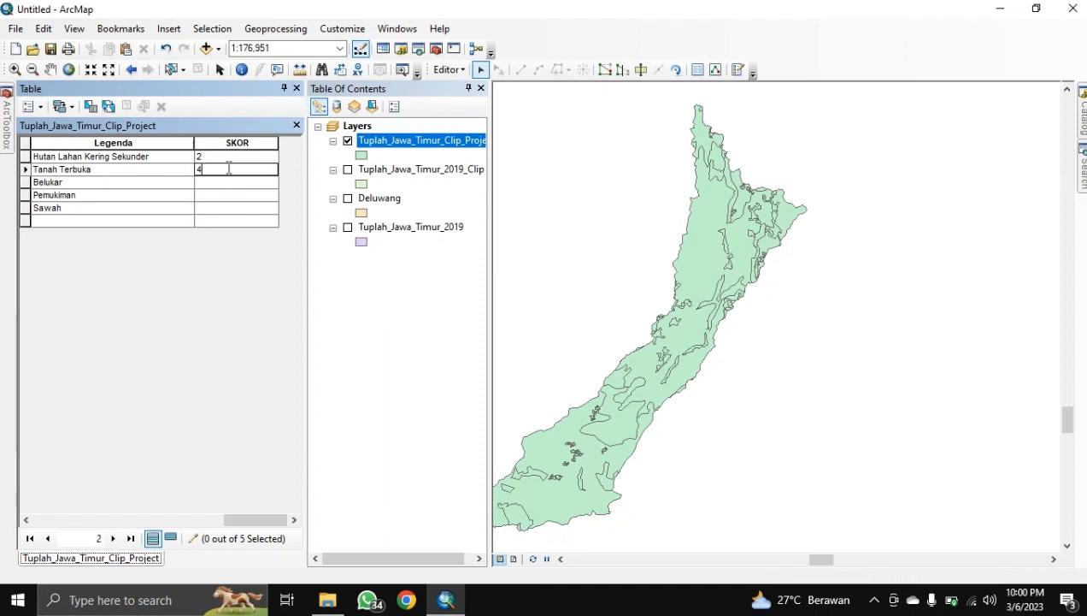
click(214, 186)
text(5)
click(206, 197)
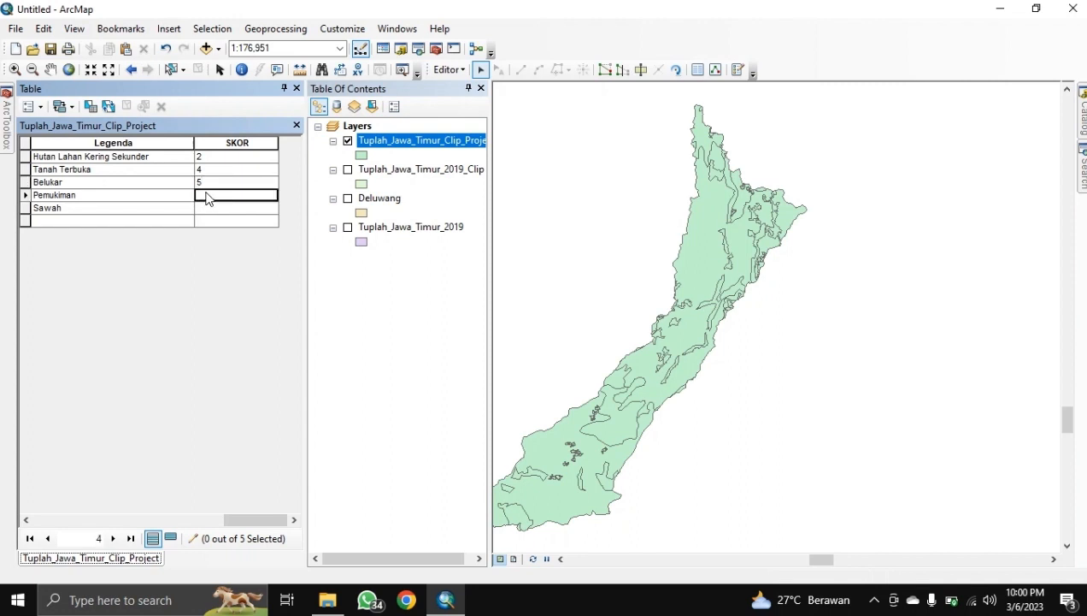
text(1)
click(204, 211)
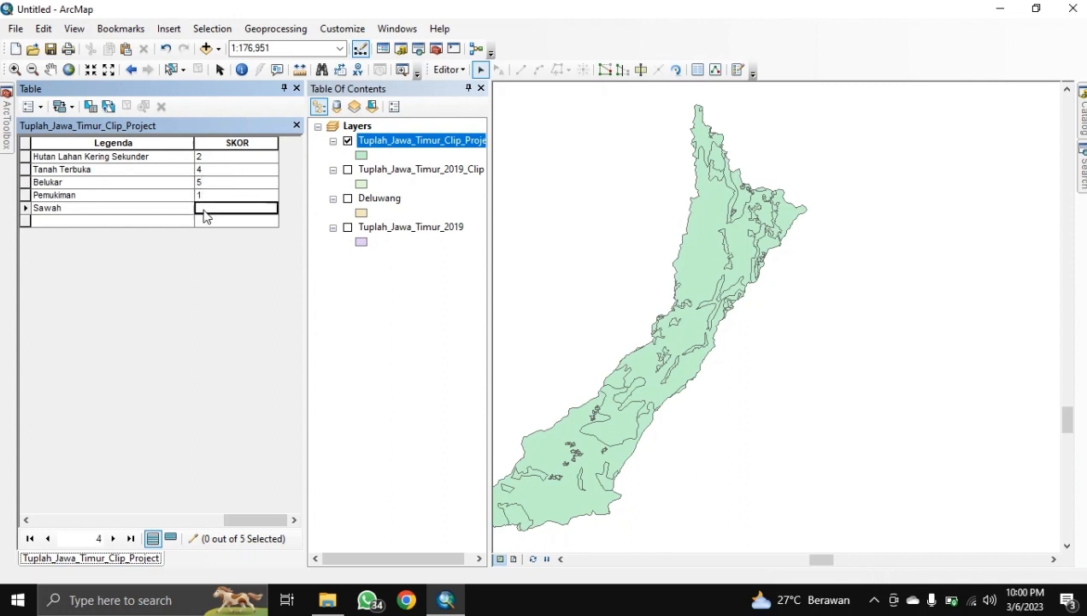
text(3)
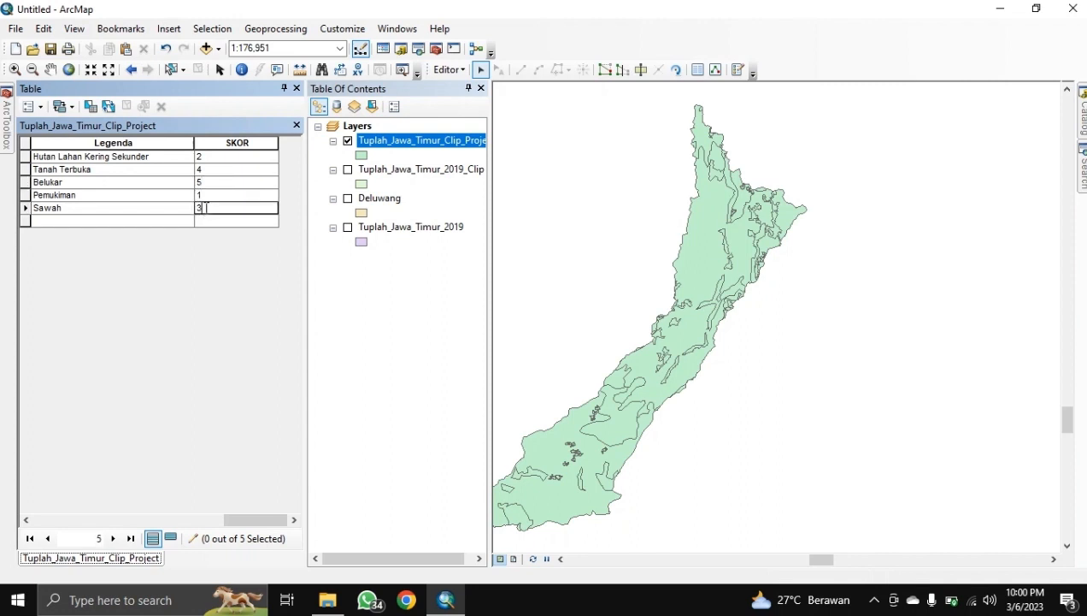
click(451, 70)
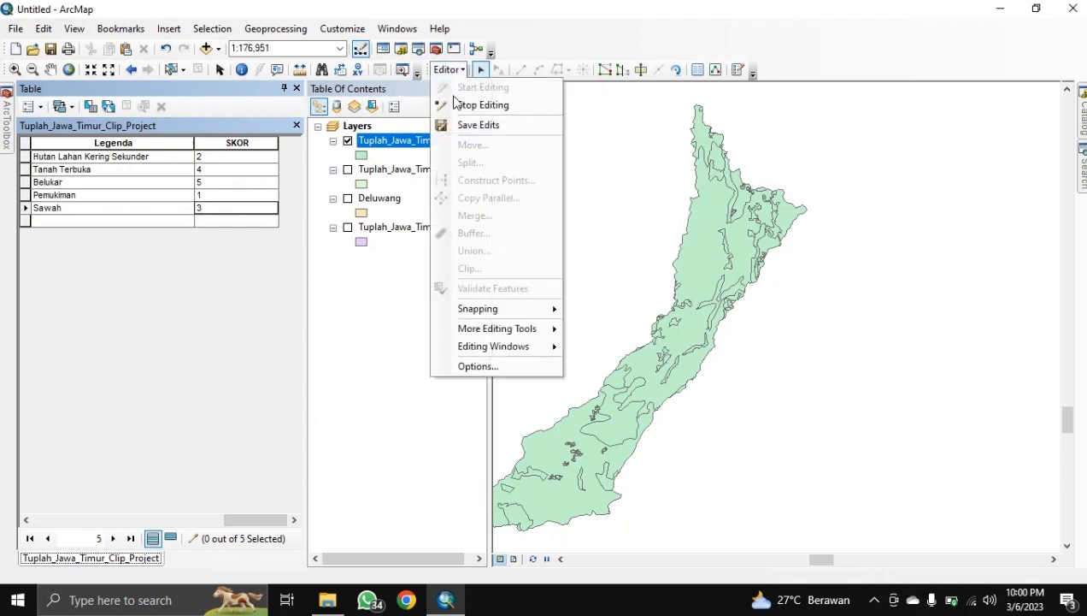
click(454, 102)
click(500, 351)
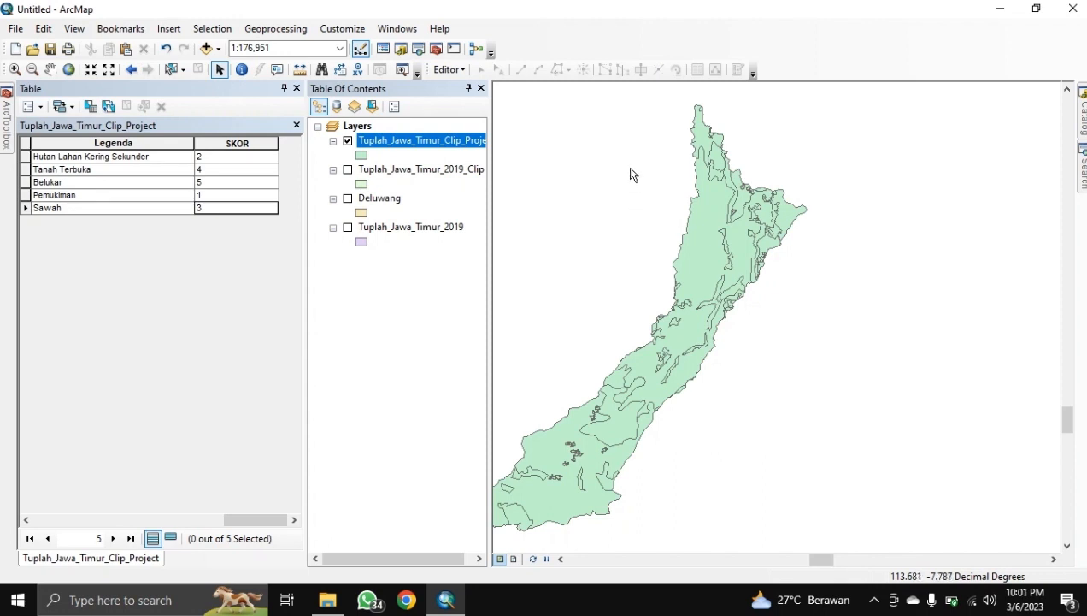
Step: Close the attribute table and find the Polygon to Raster tool by searching 'POLYGON'
click(295, 89)
click(1082, 167)
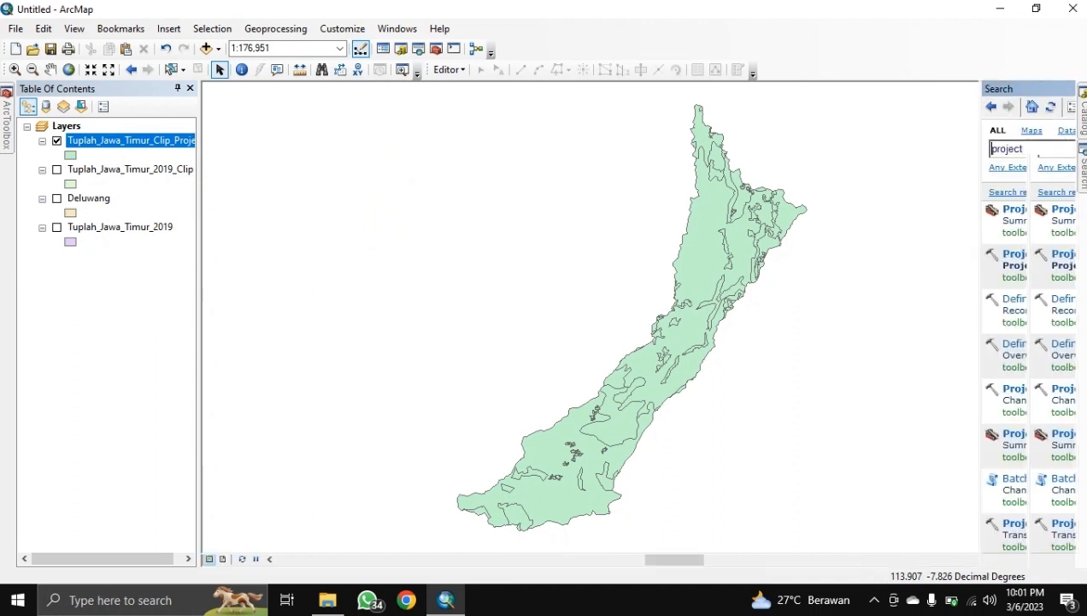
double_click(926, 155)
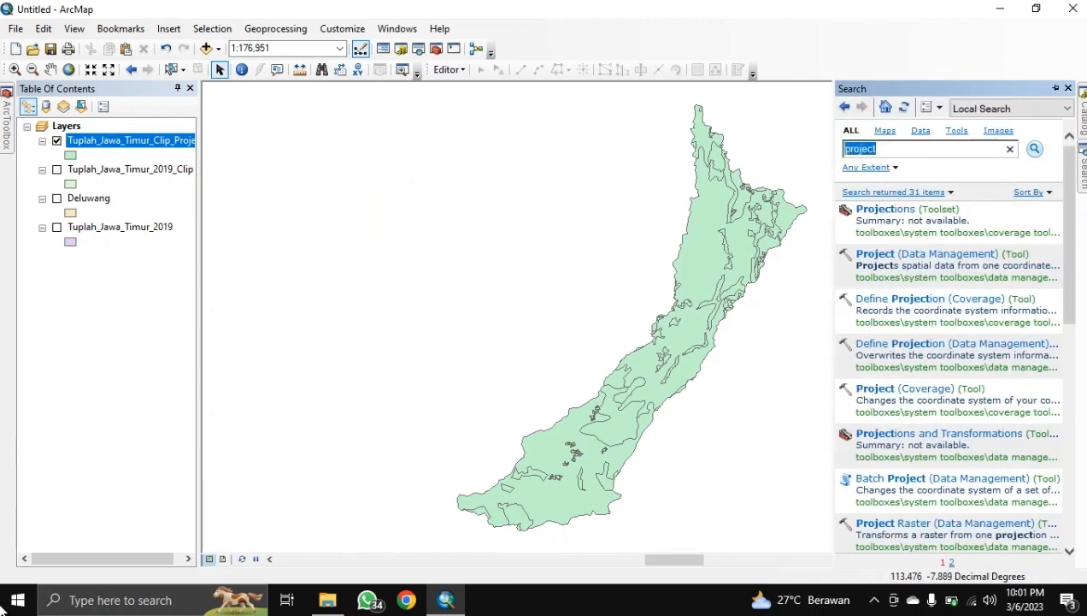
text(POL)
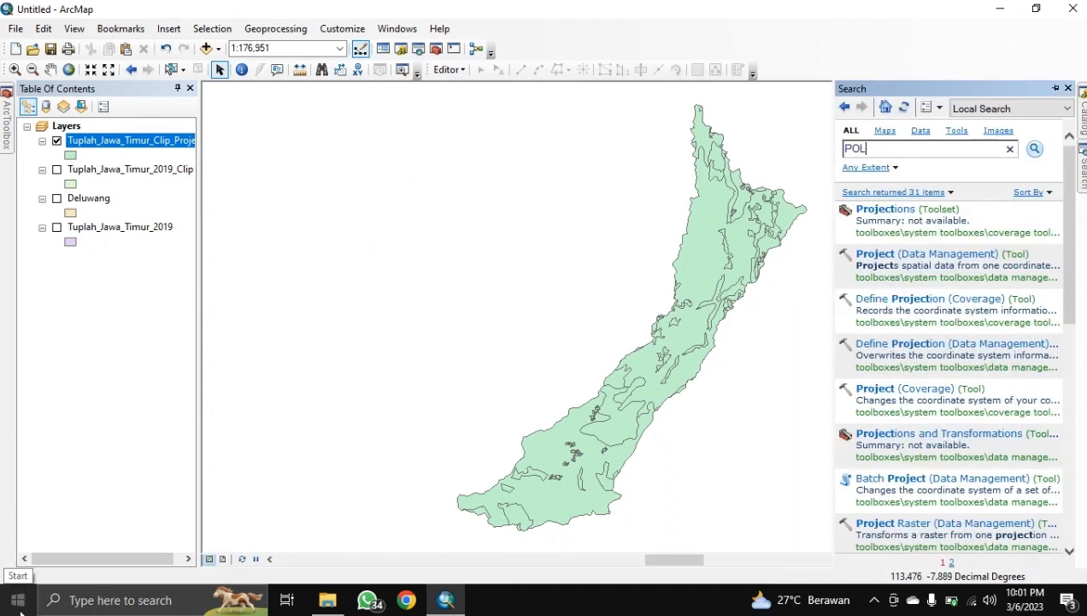
text(YGON TO RASTER)
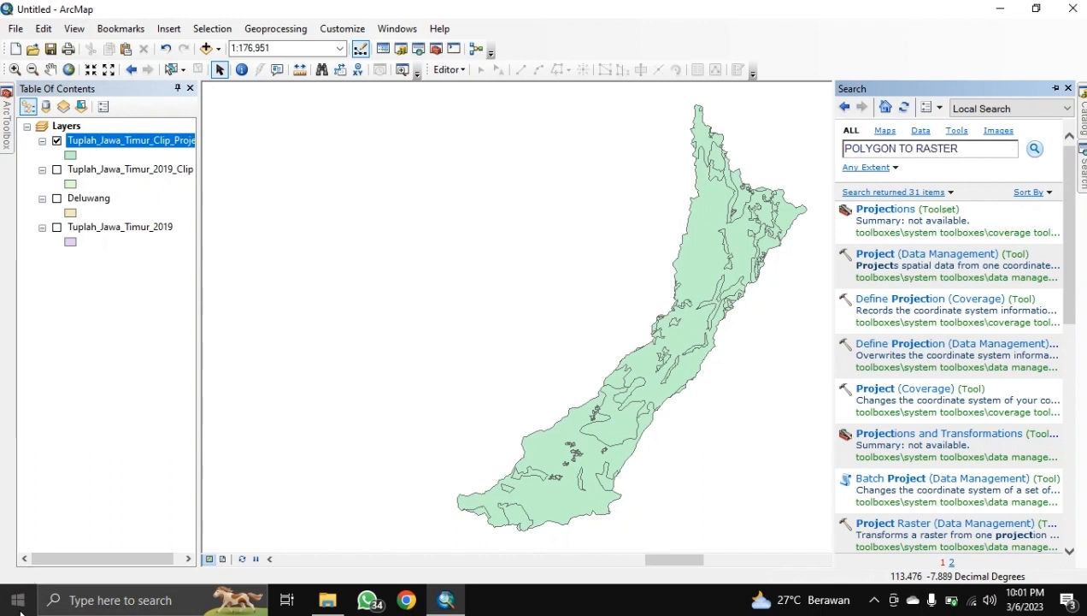
key(Return)
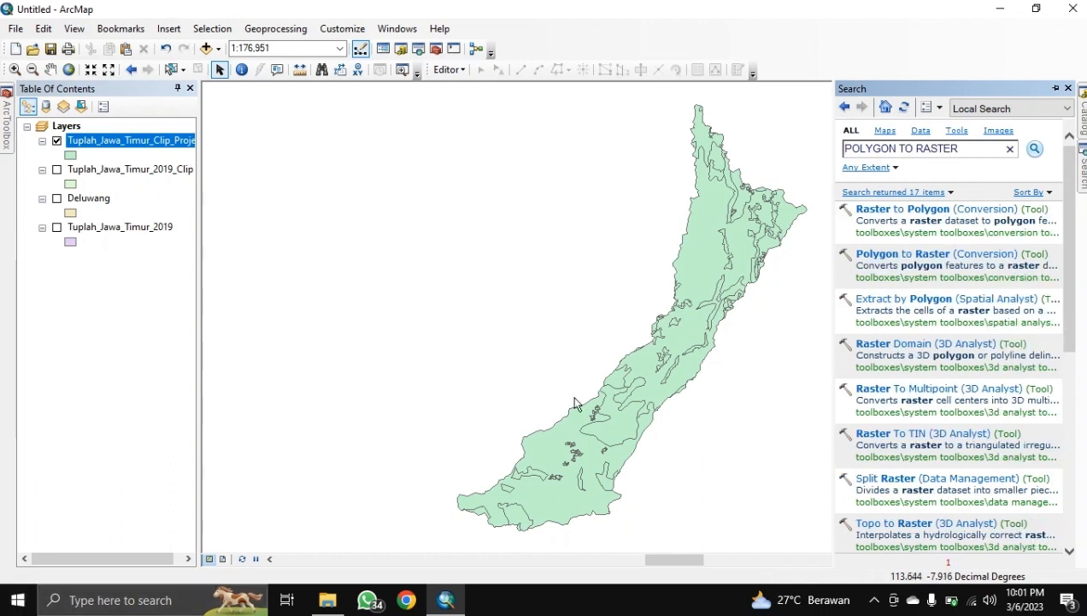
click(894, 254)
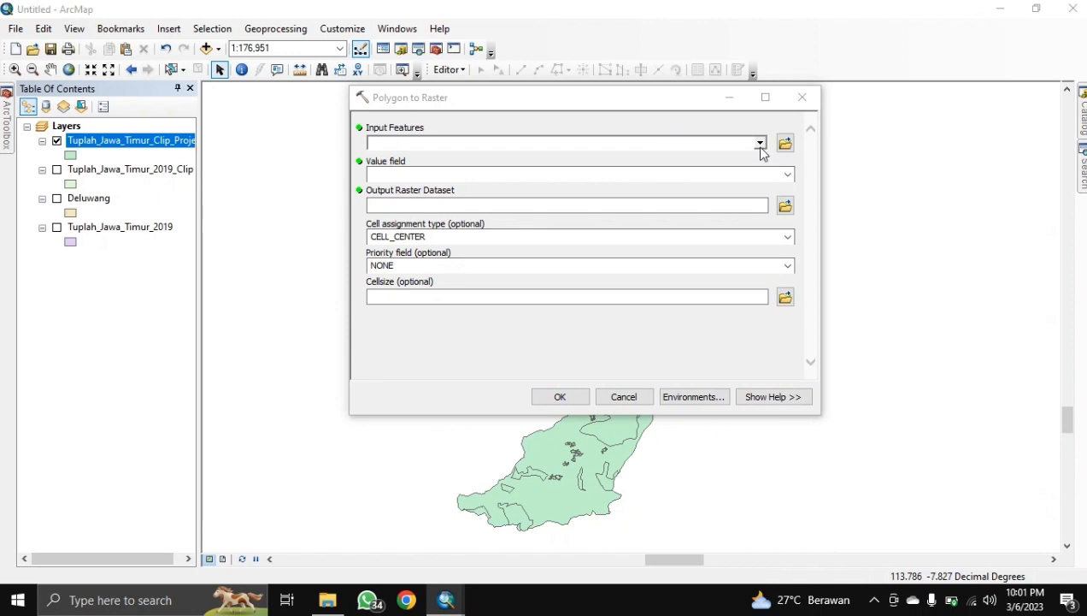
Step: Use Tuplah_Jawa_Timur_Clip_Project as input with value field SKOR, cell size 30, and start naming the output
click(707, 142)
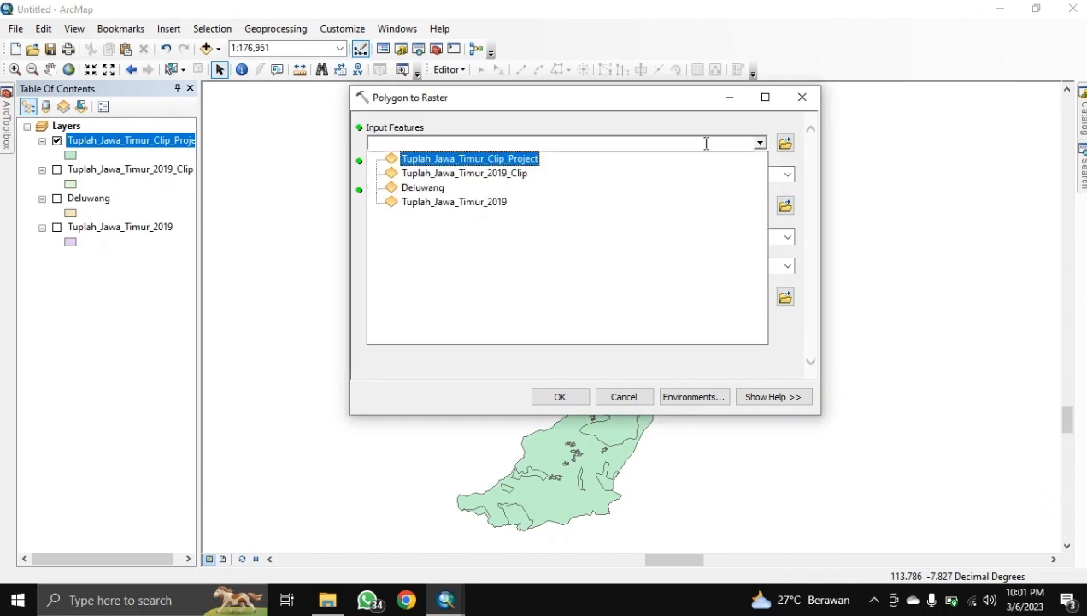
click(530, 159)
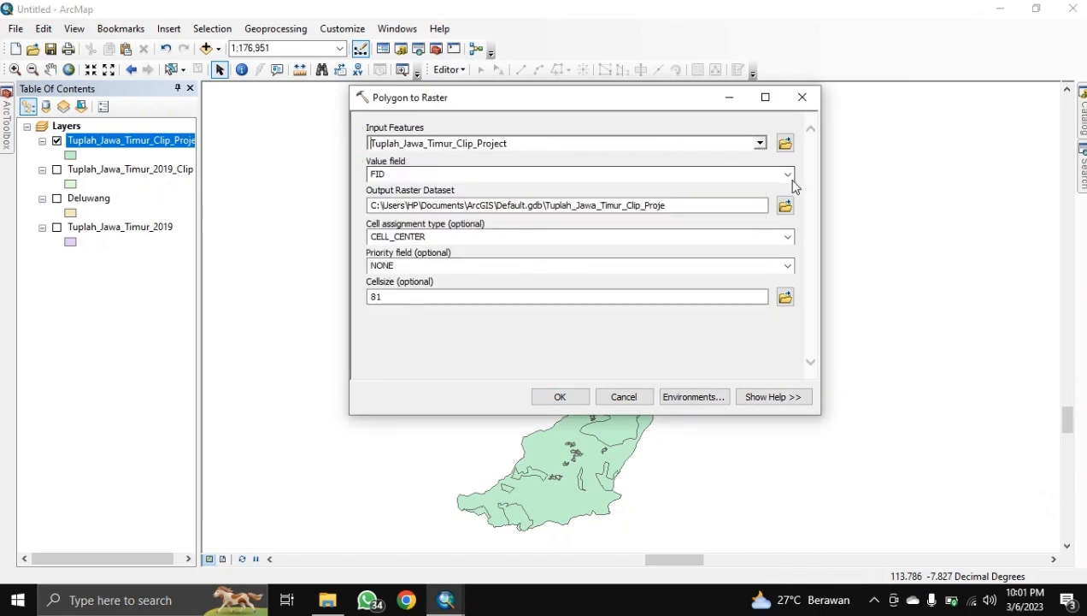
click(789, 176)
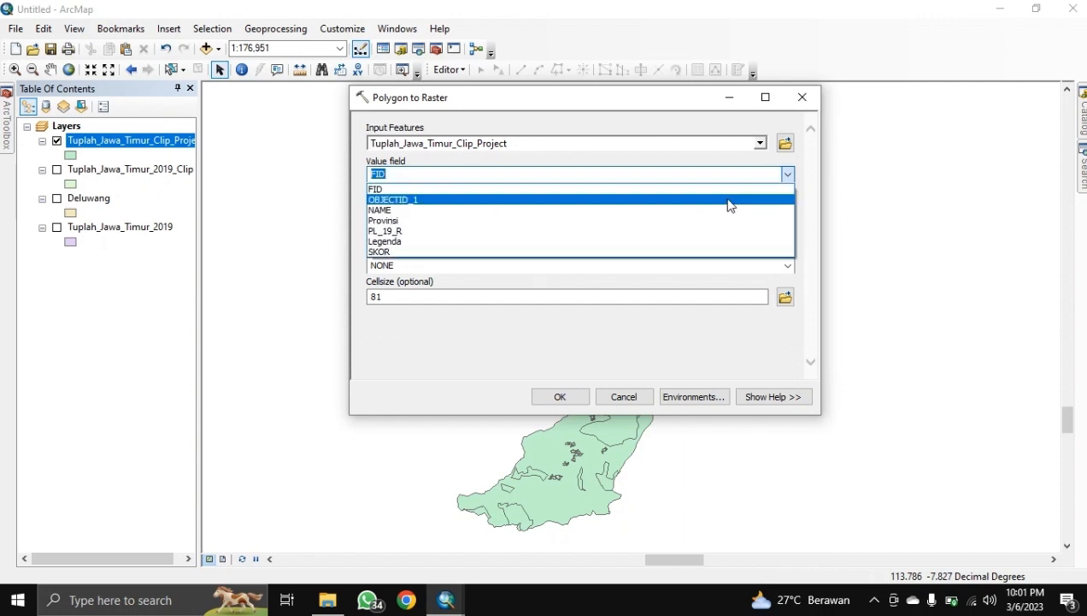
click(422, 253)
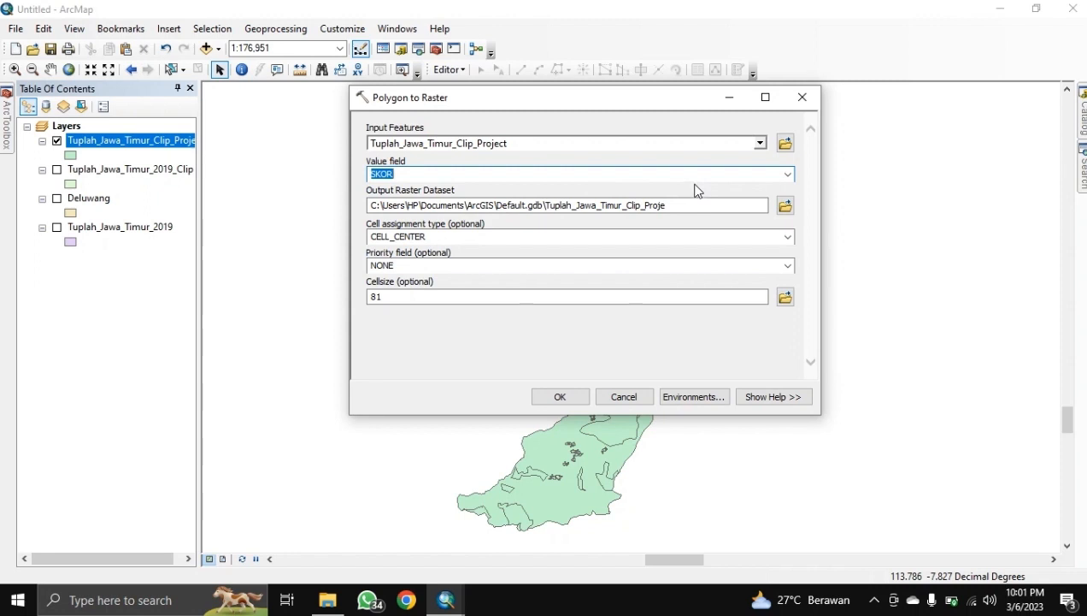
click(401, 296)
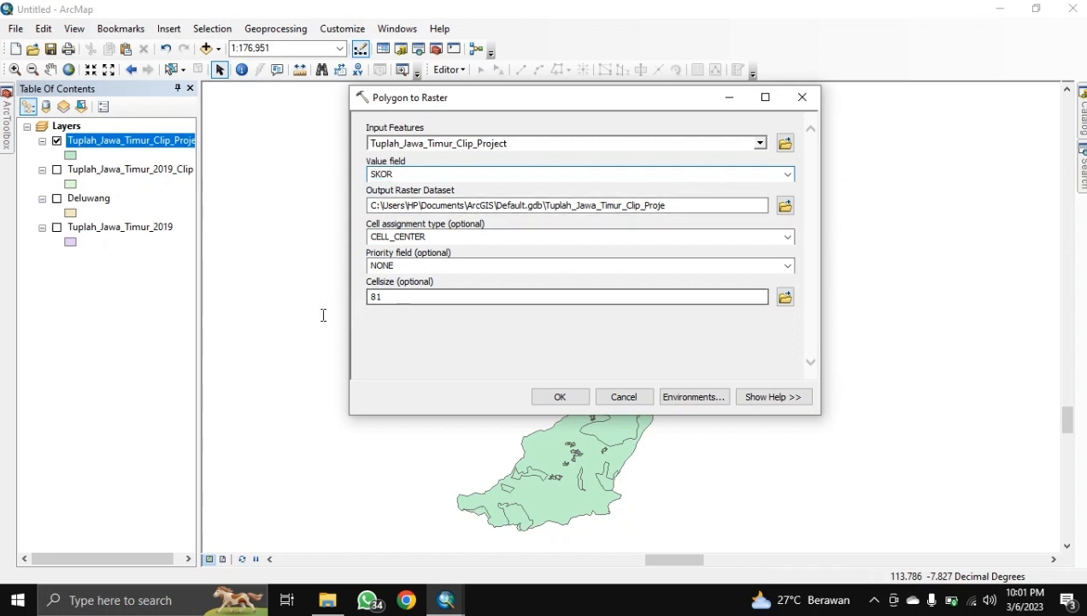
double_click(376, 296)
text(30)
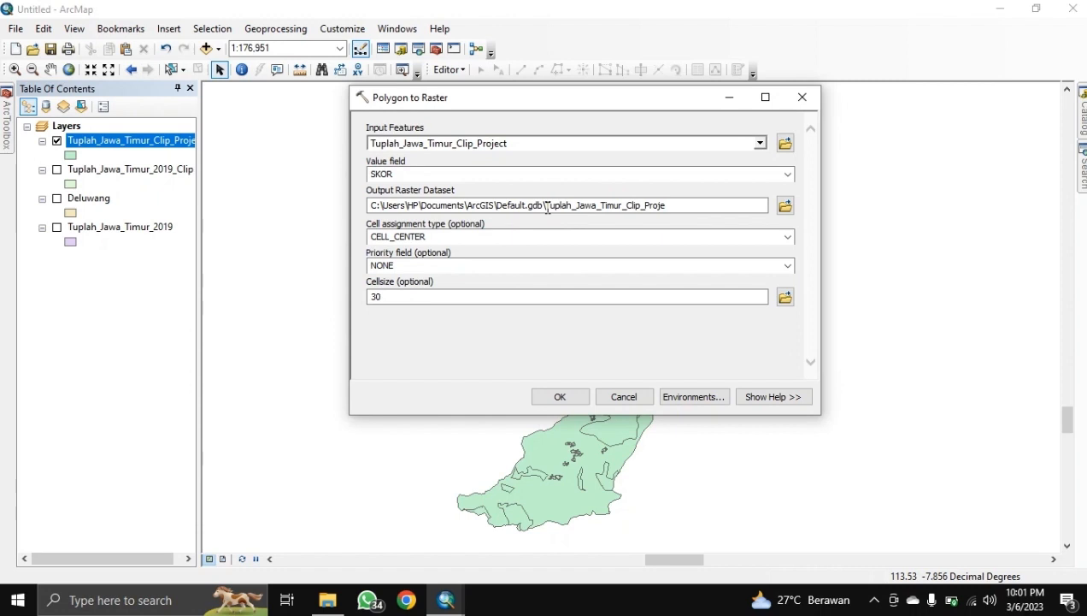
click(785, 205)
text(PolyToRas_Tuplah)
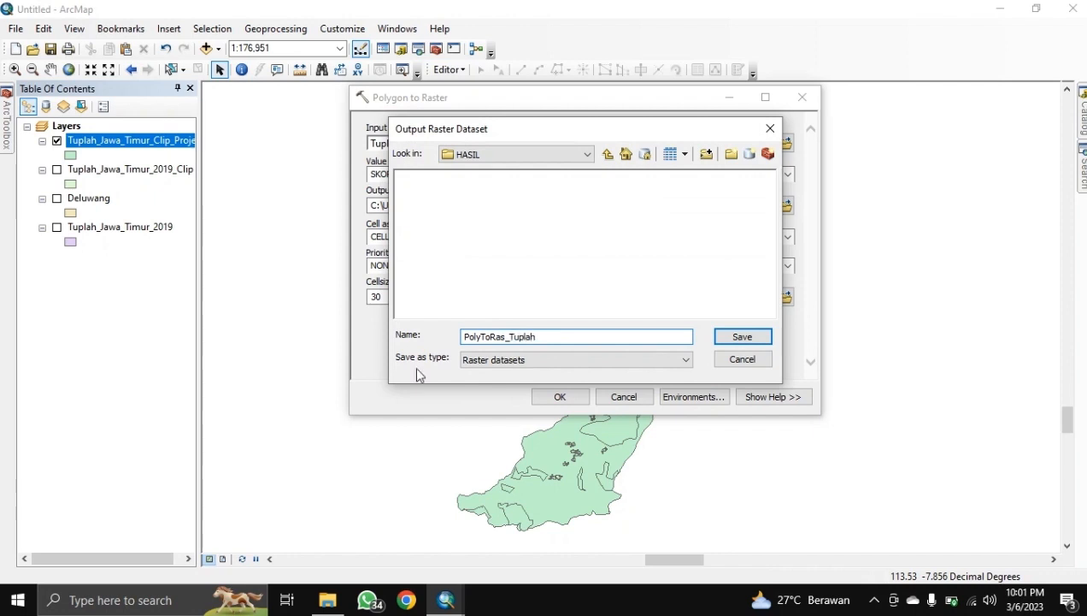
Step: Replace the too-long output name with PolyTR_Tuplah in HASIL and run the conversion
key(Return)
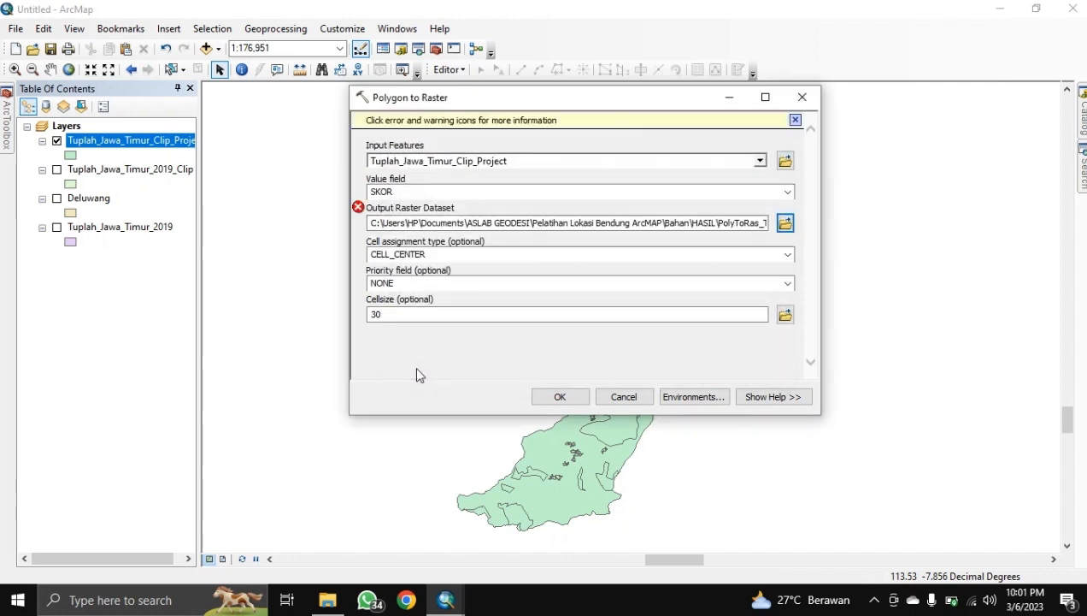
click(359, 207)
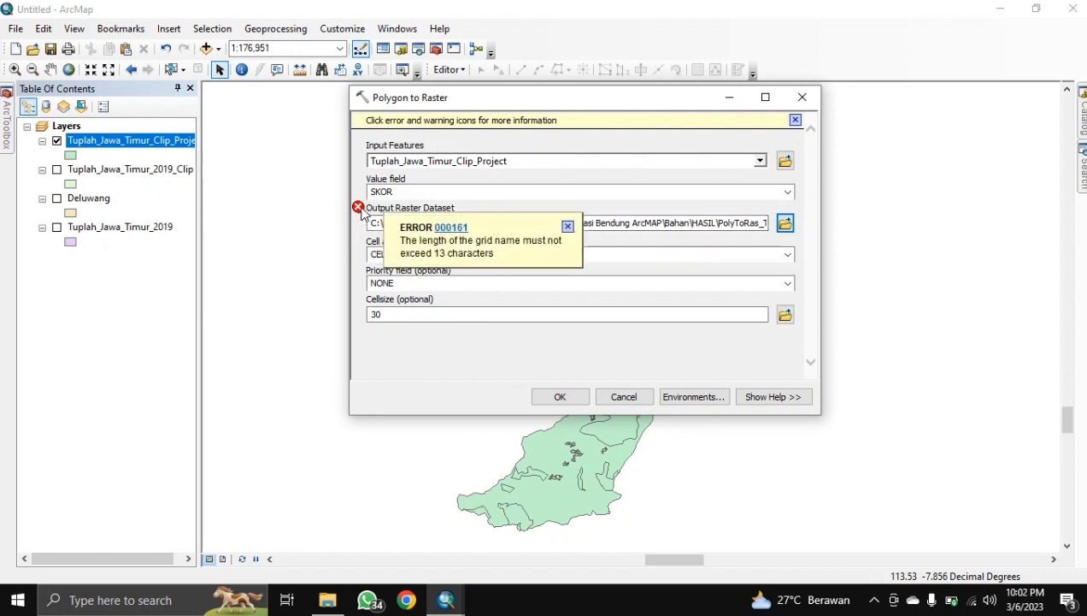
click(568, 227)
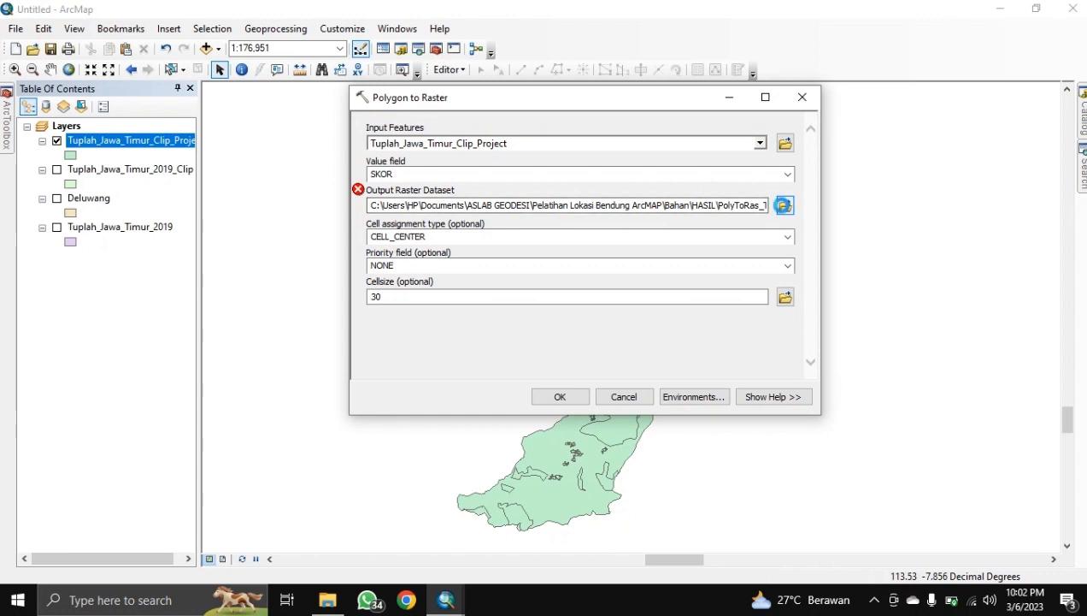
click(783, 205)
text(PolyTR_Tuplah)
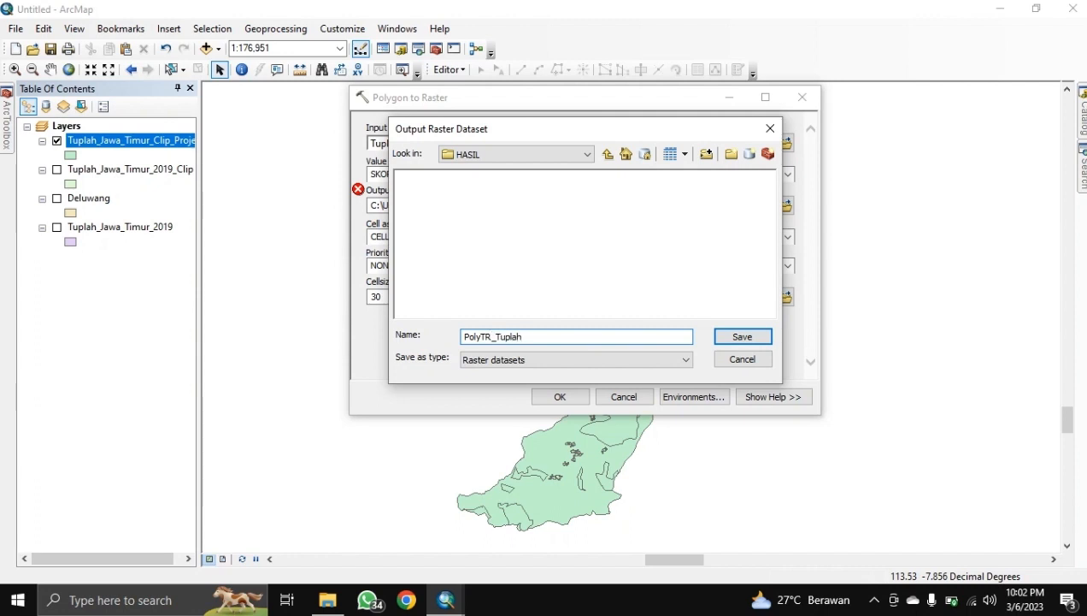
key(Return)
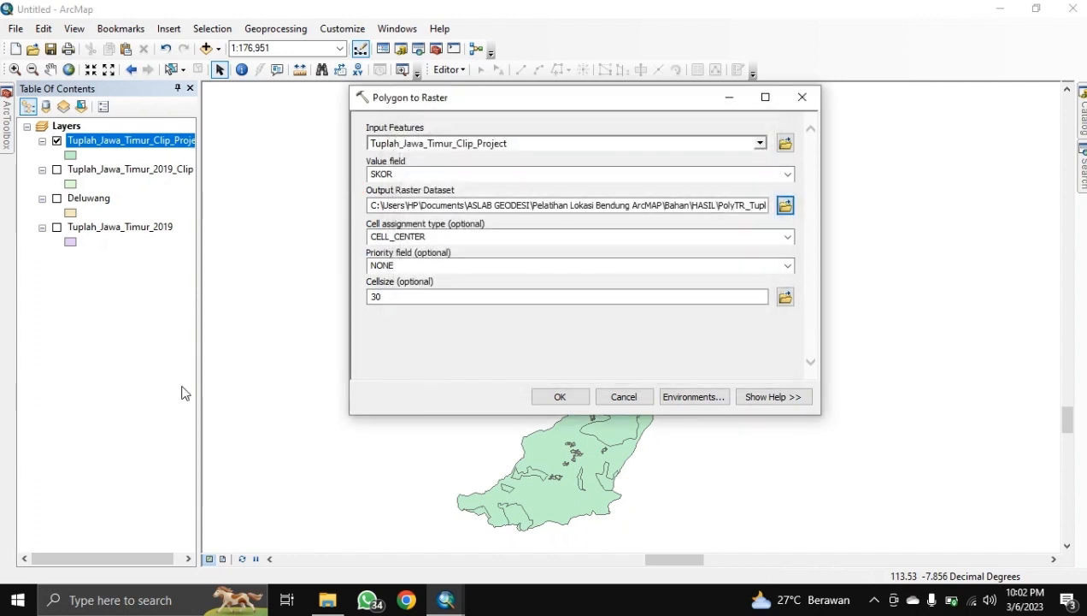
click(560, 397)
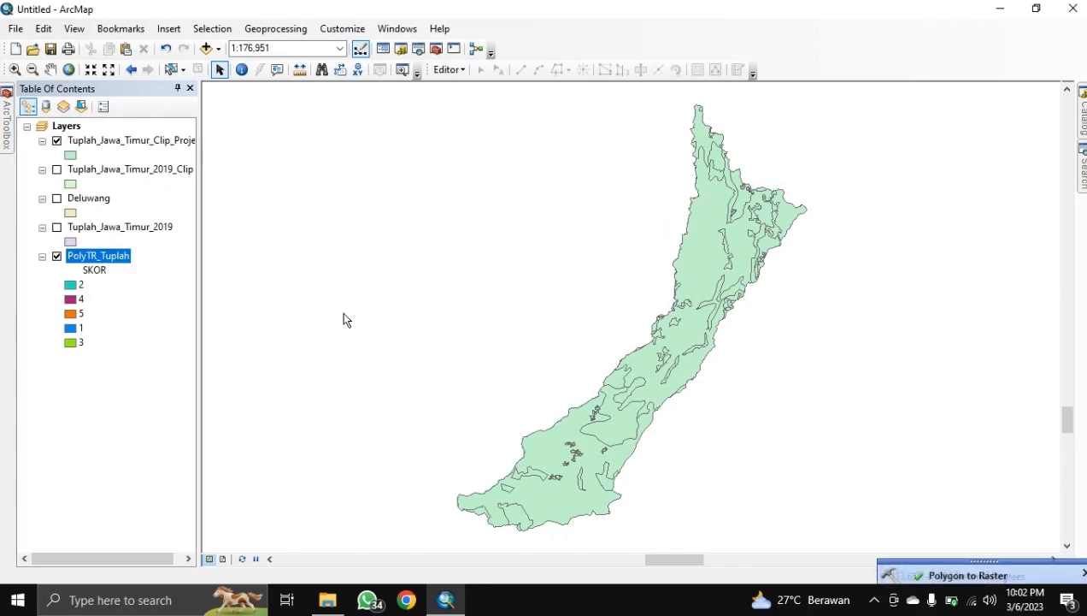
Step: Hide the clip layer, view PolyTR_Tuplah's attribute table sorted by SKOR, then close it
click(57, 140)
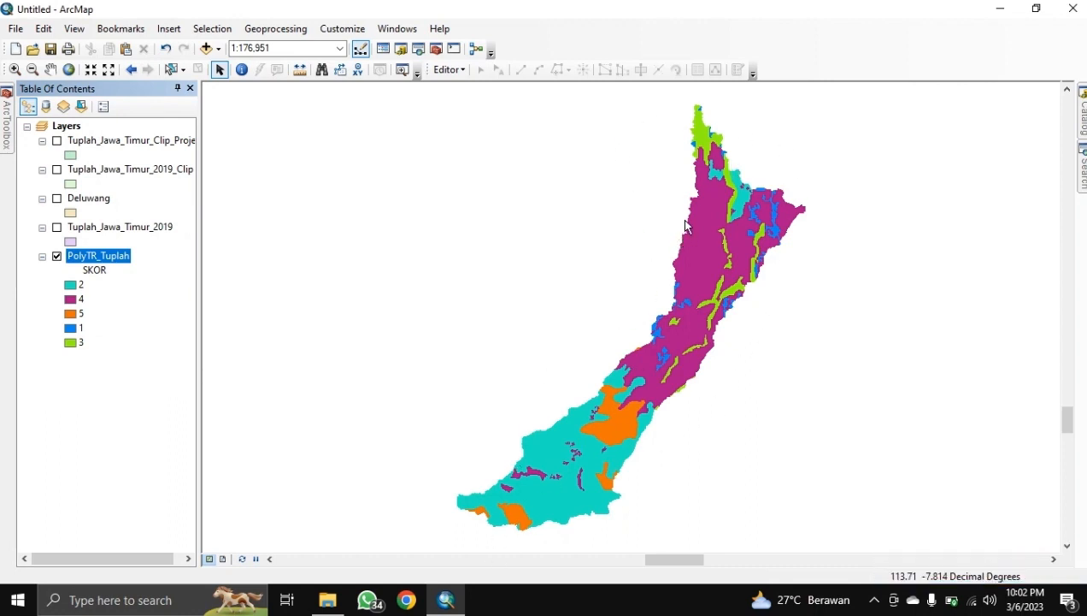
right_click(77, 263)
click(112, 307)
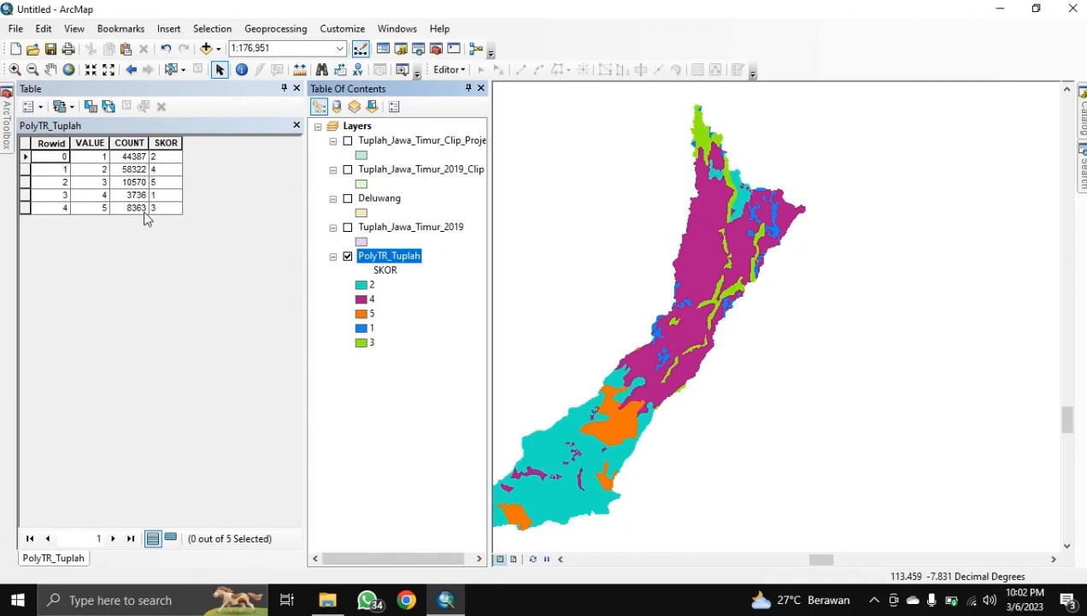
double_click(158, 145)
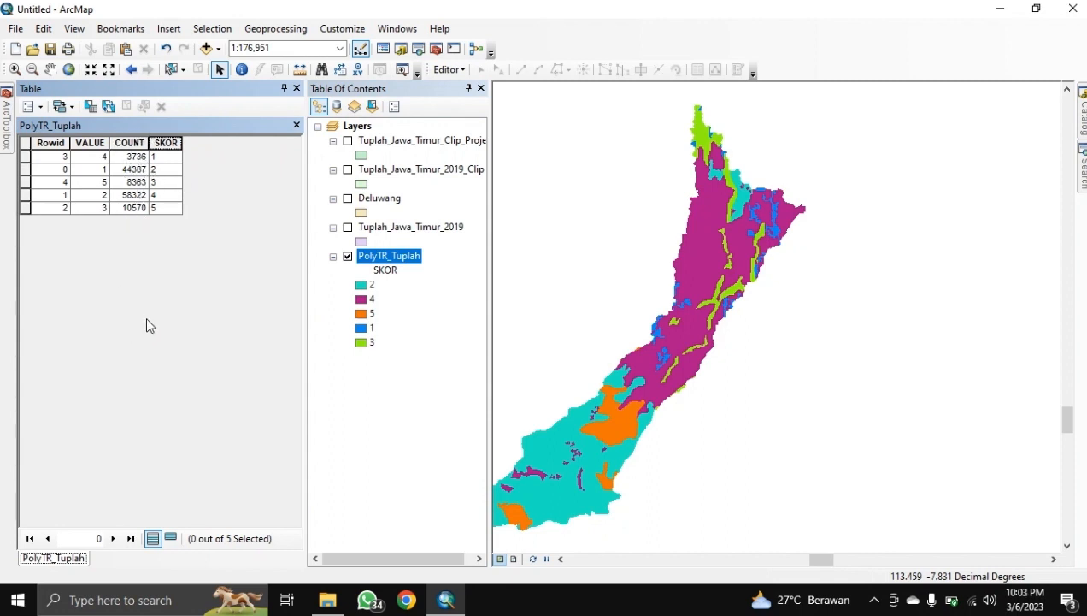
click(296, 89)
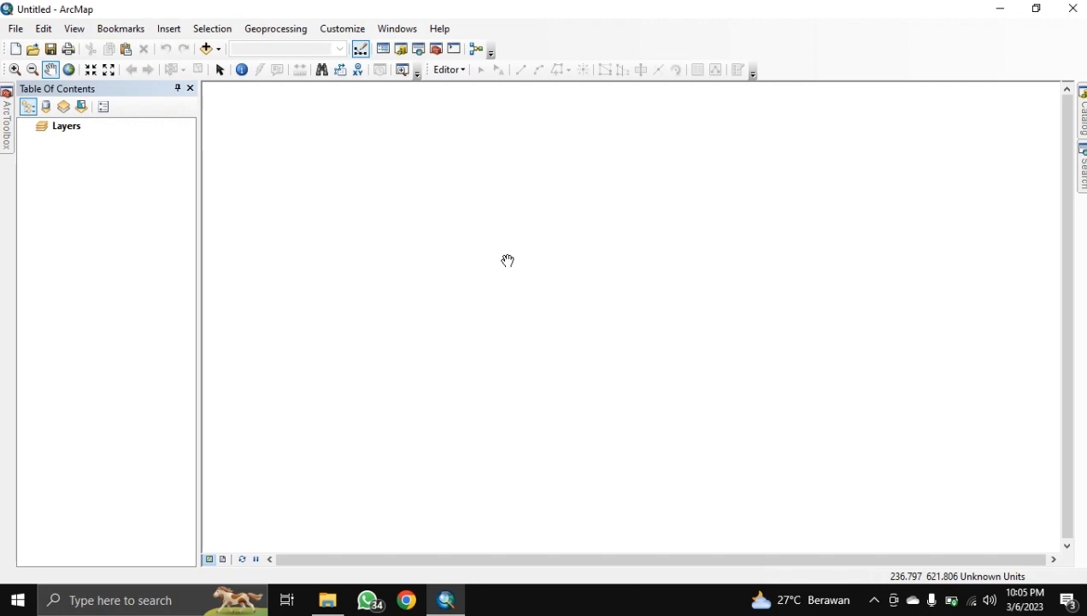
Step: Add Tanah_Indonesia.shp from the Bahan\Tanah_Indonesia folder to the map
click(206, 49)
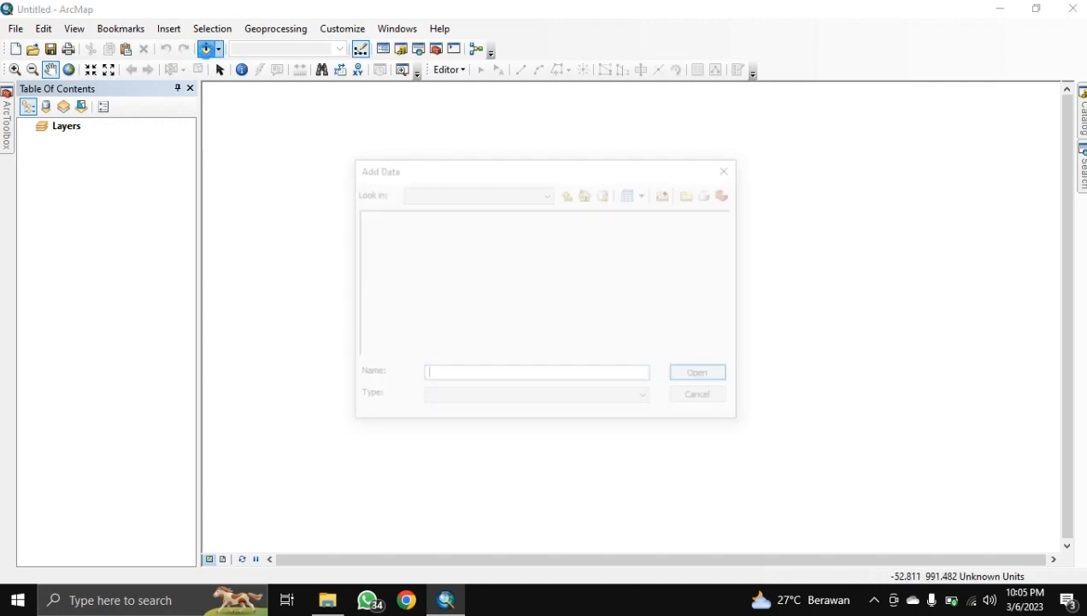
click(566, 193)
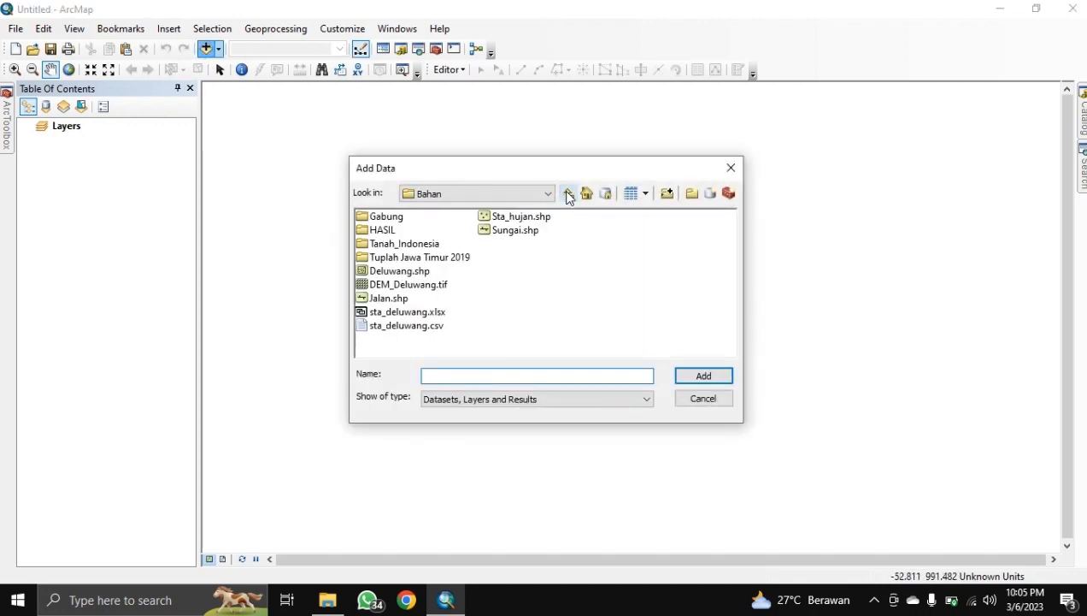
double_click(405, 244)
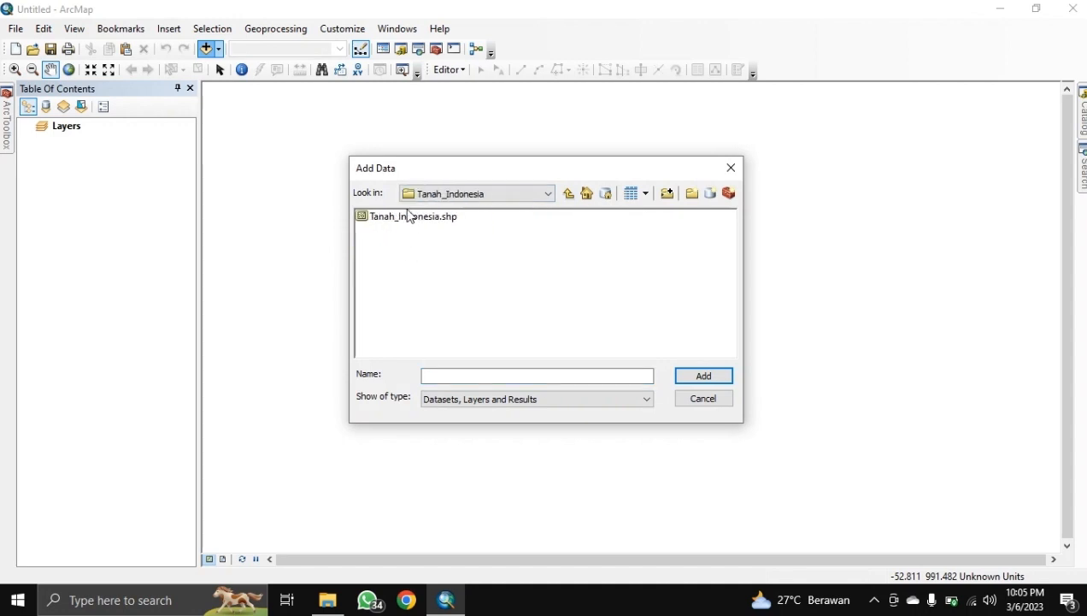
click(411, 216)
click(705, 376)
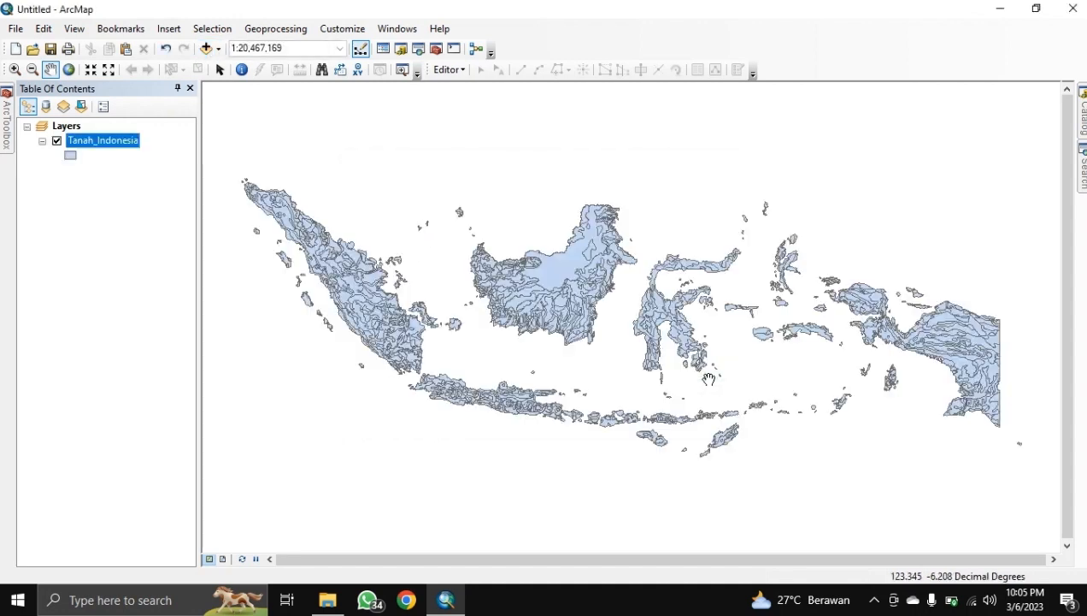
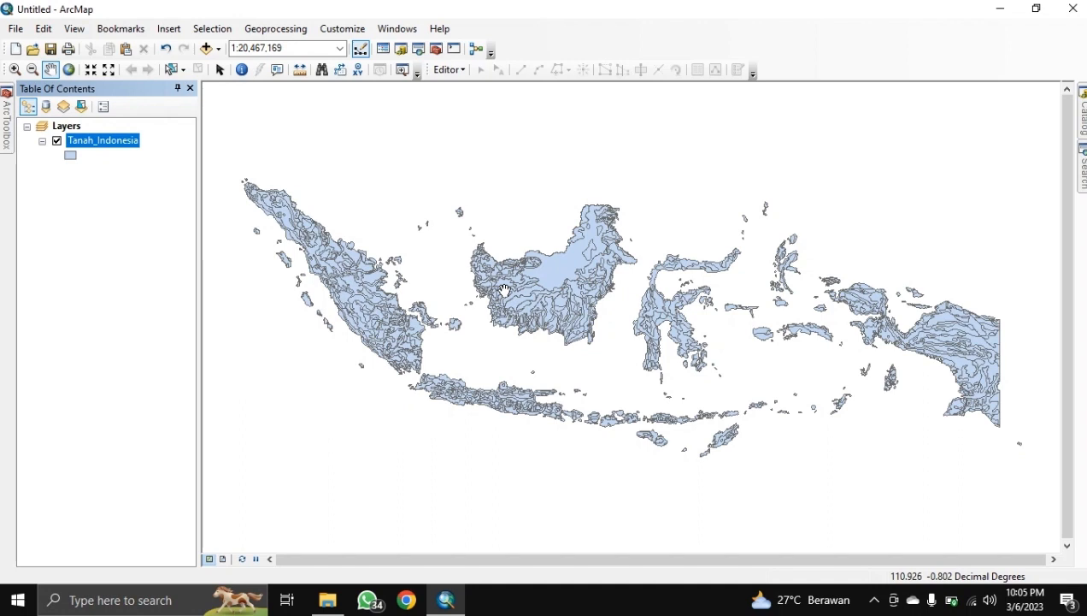
Step: Add Deluwang.shp from the Bahan folder and zoom the map to the Deluwang layer
click(205, 47)
click(569, 193)
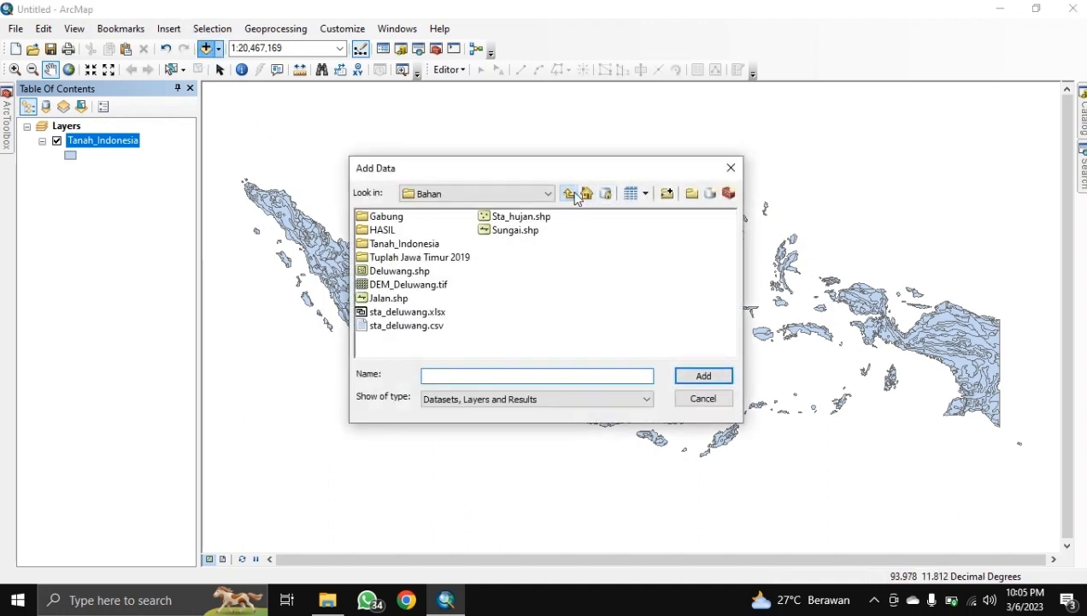
click(398, 270)
click(703, 375)
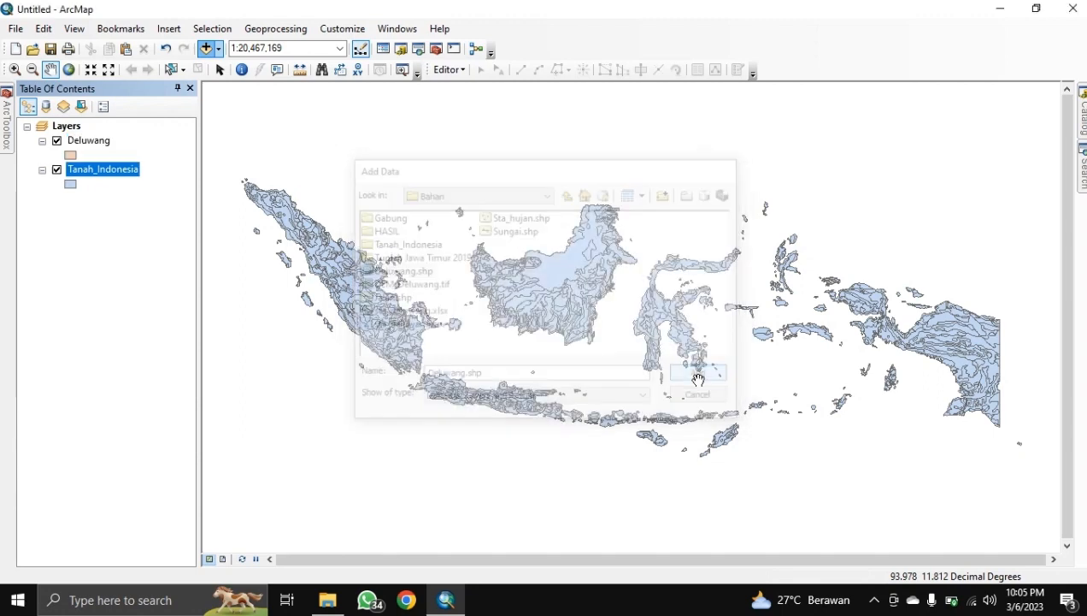
right_click(94, 148)
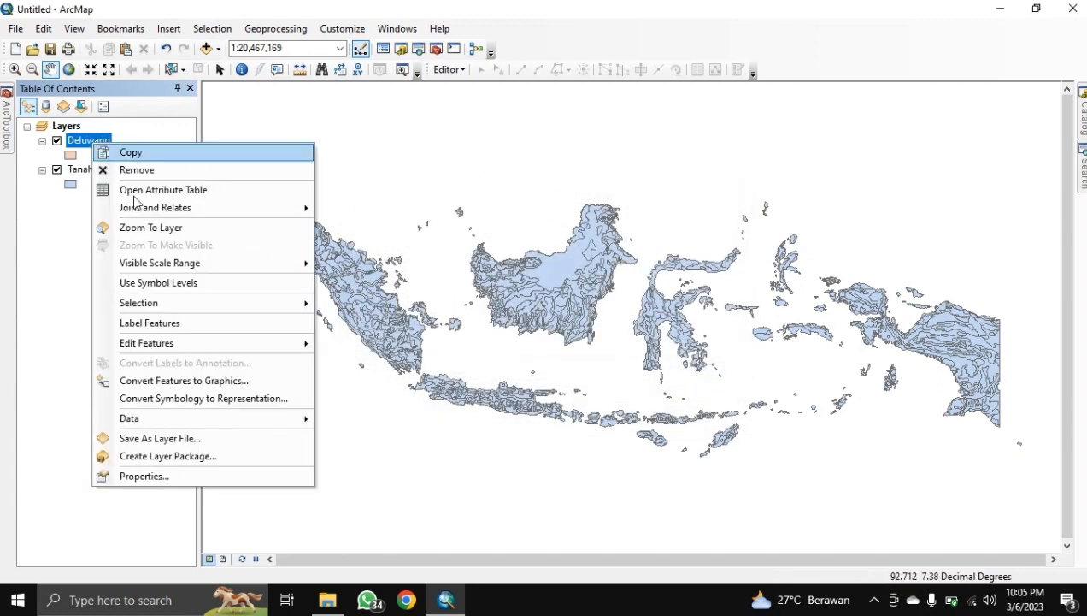
click(153, 224)
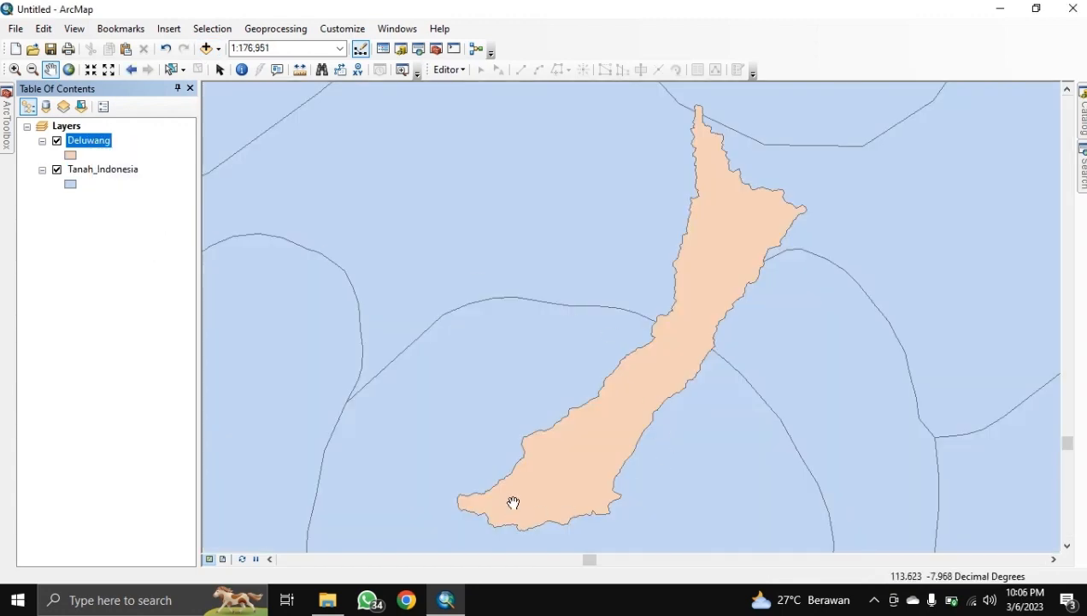
Step: Clip Tanah_Indonesia to the Deluwang boundary, saving Tanah_Indonesia_Clip into HASIL
click(272, 29)
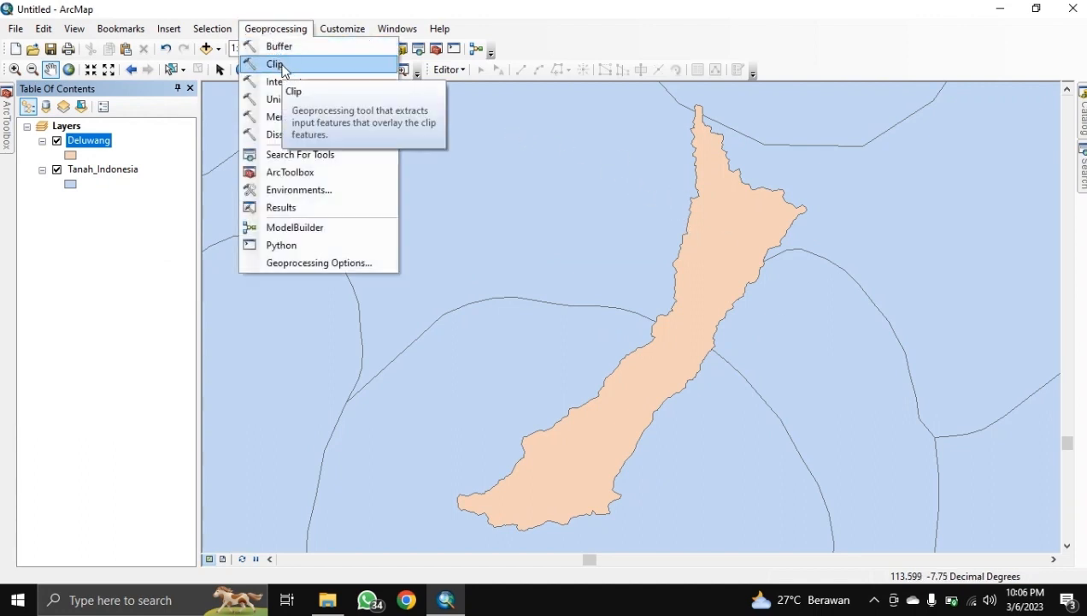
click(283, 67)
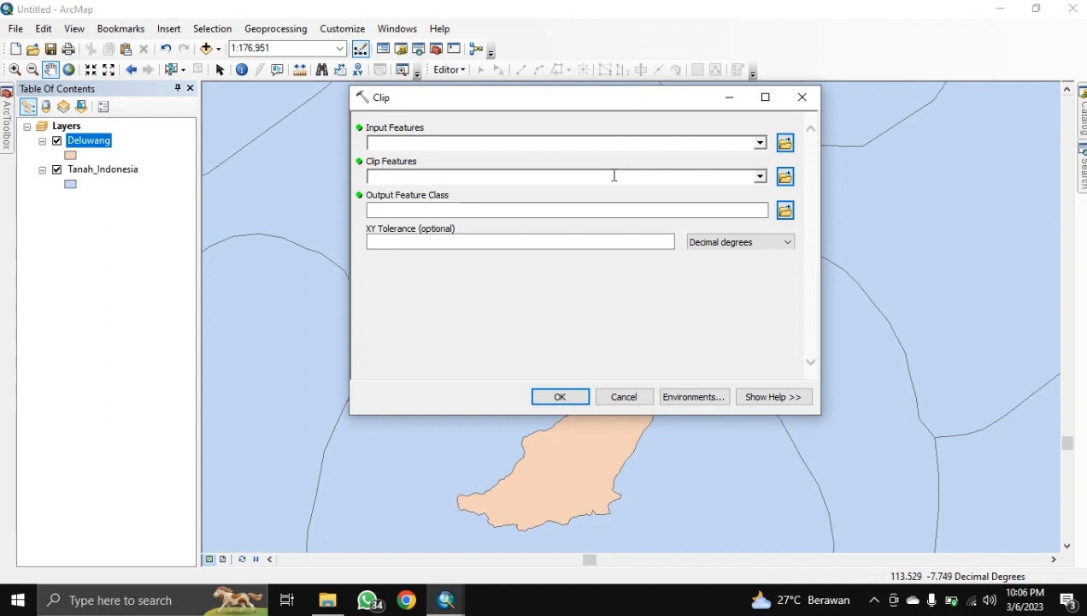
click(757, 143)
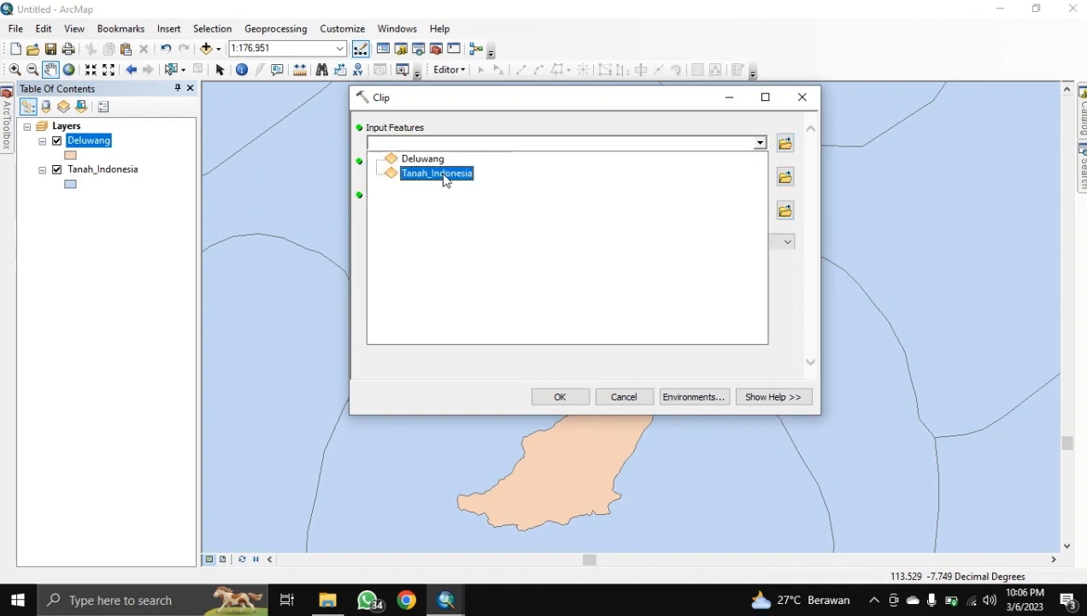
click(440, 174)
click(759, 177)
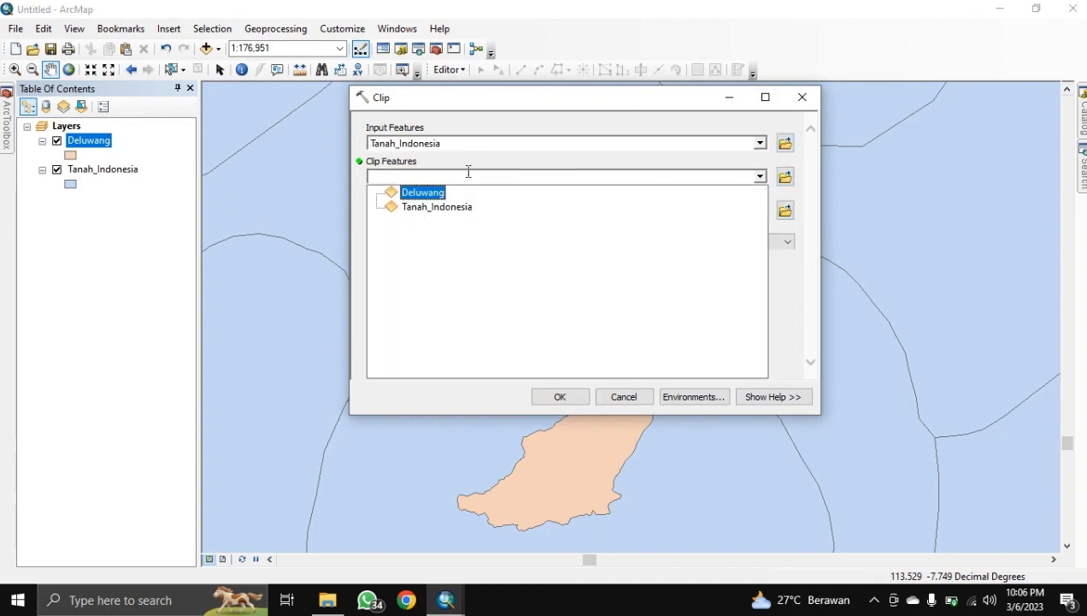
click(436, 193)
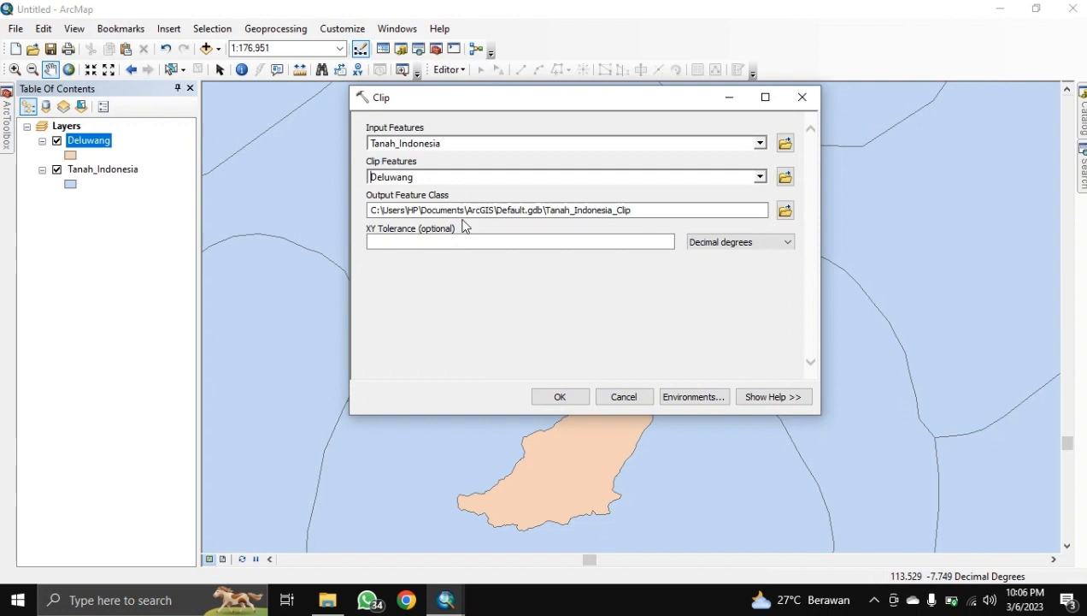
double_click(565, 215)
key(ctrl+c)
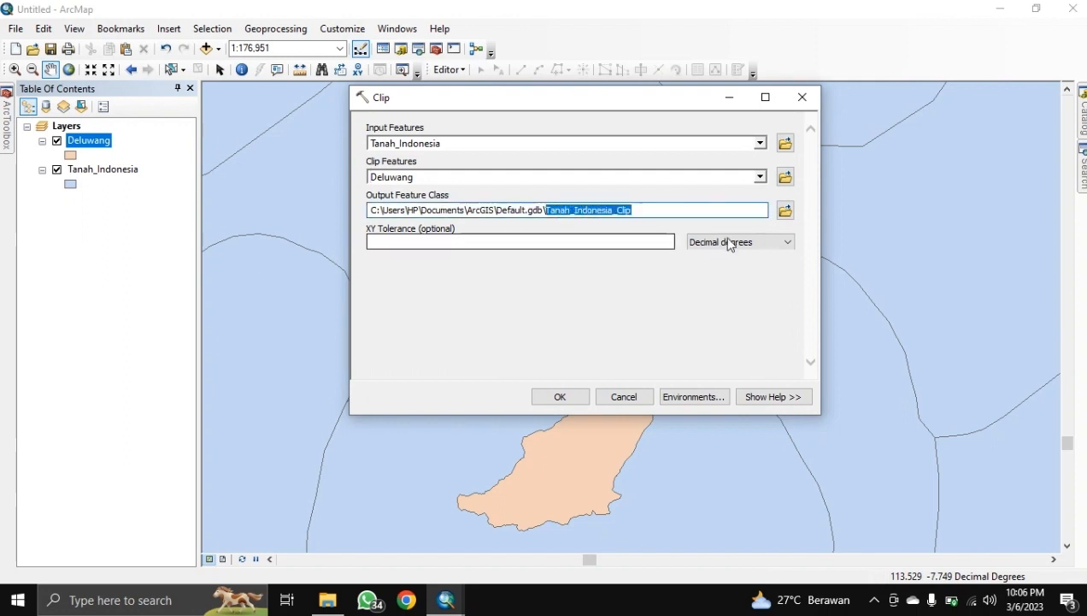
click(785, 210)
key(ctrl+v)
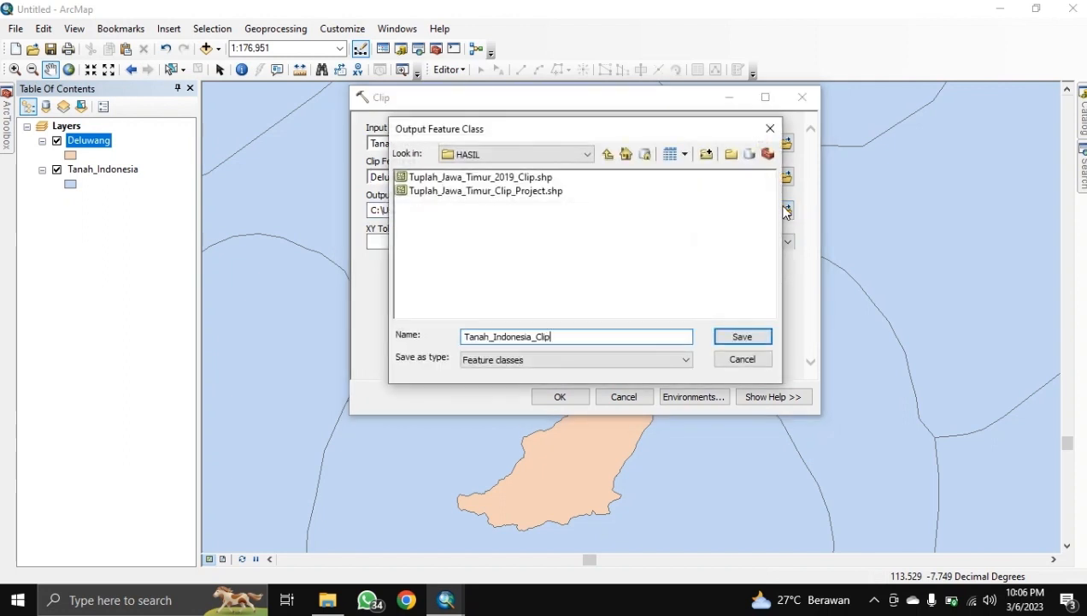
click(752, 337)
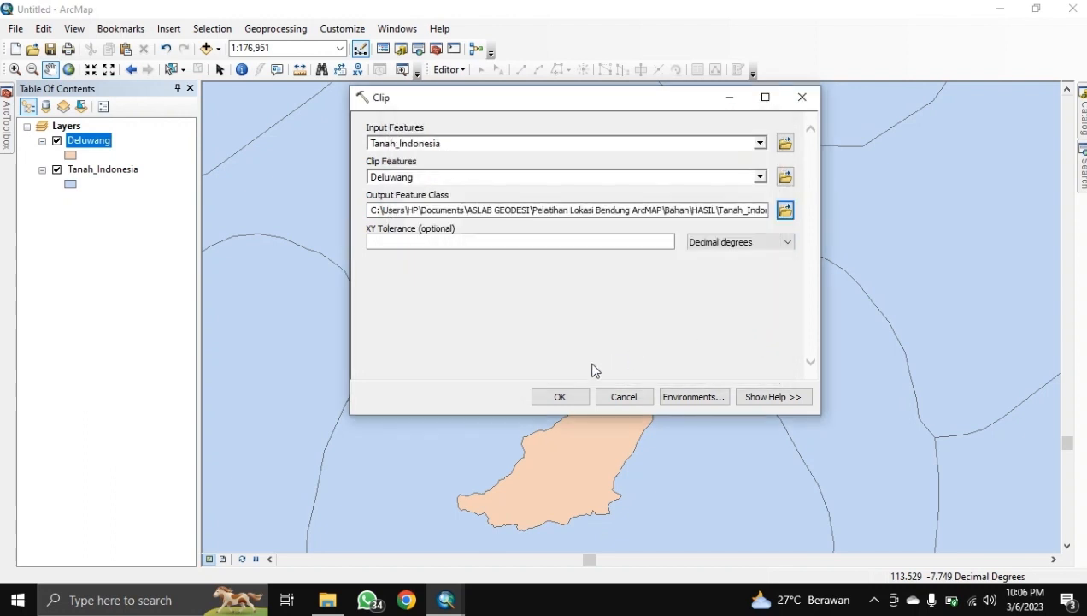
click(560, 397)
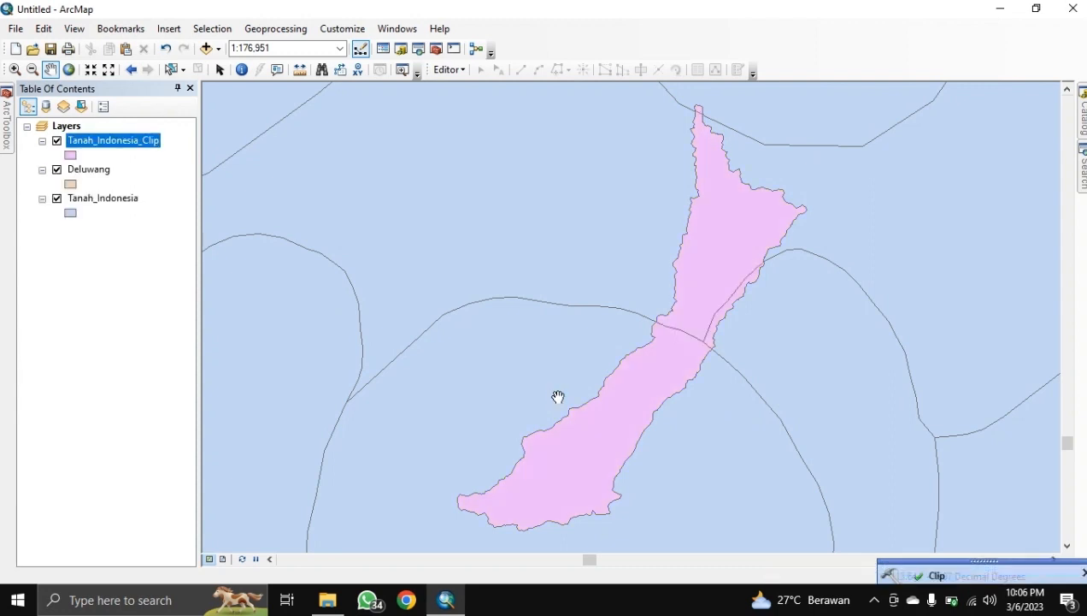
Step: Hide and collapse Deluwang and Tanah_Indonesia, then review the clipped layer's source properties
click(57, 169)
click(56, 198)
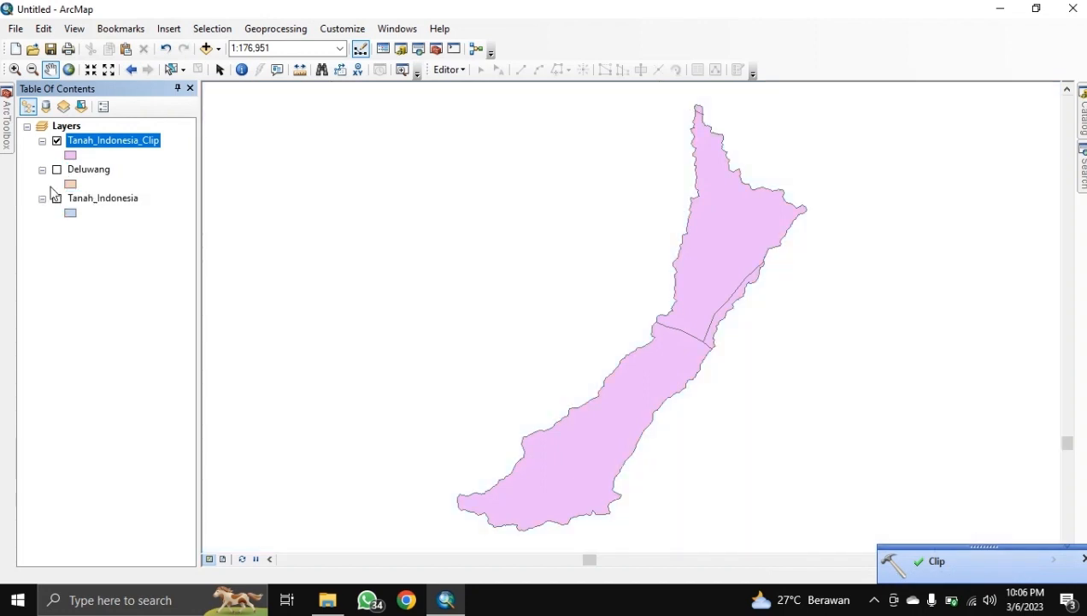
click(42, 169)
click(42, 184)
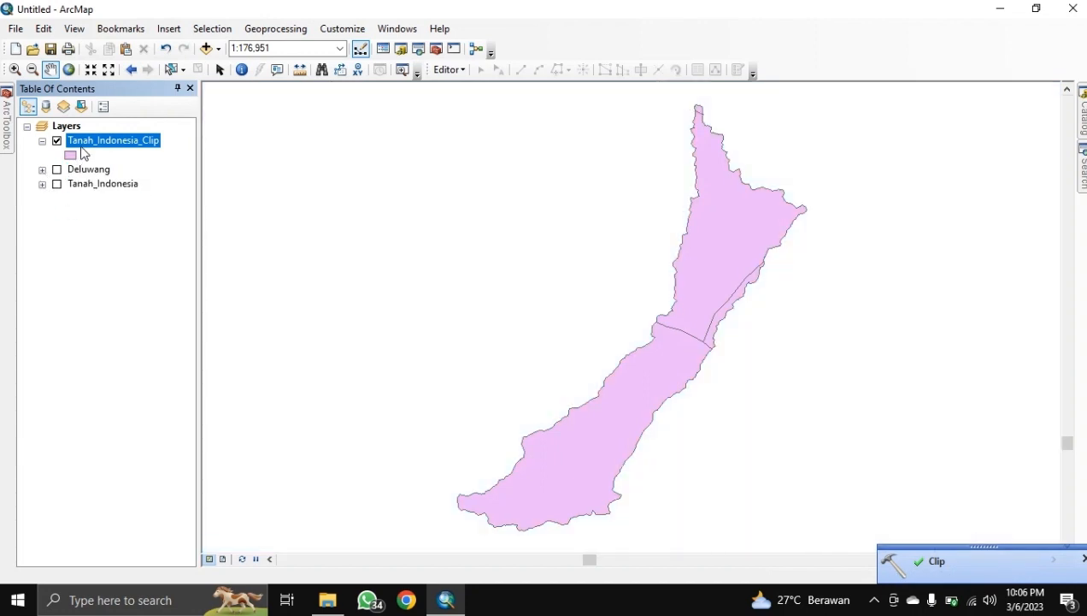
right_click(83, 143)
click(174, 473)
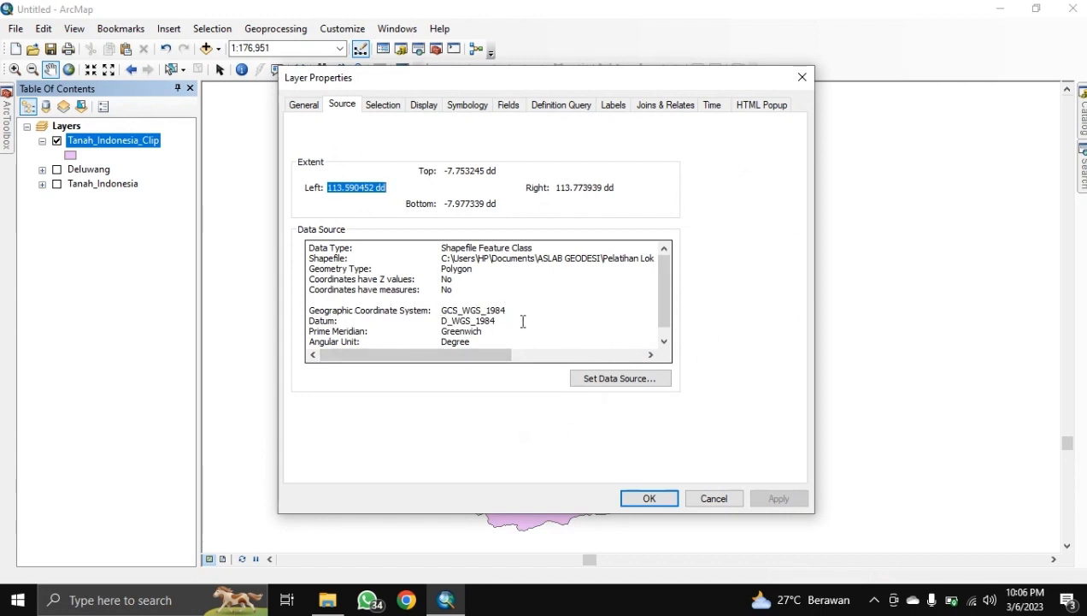
click(649, 500)
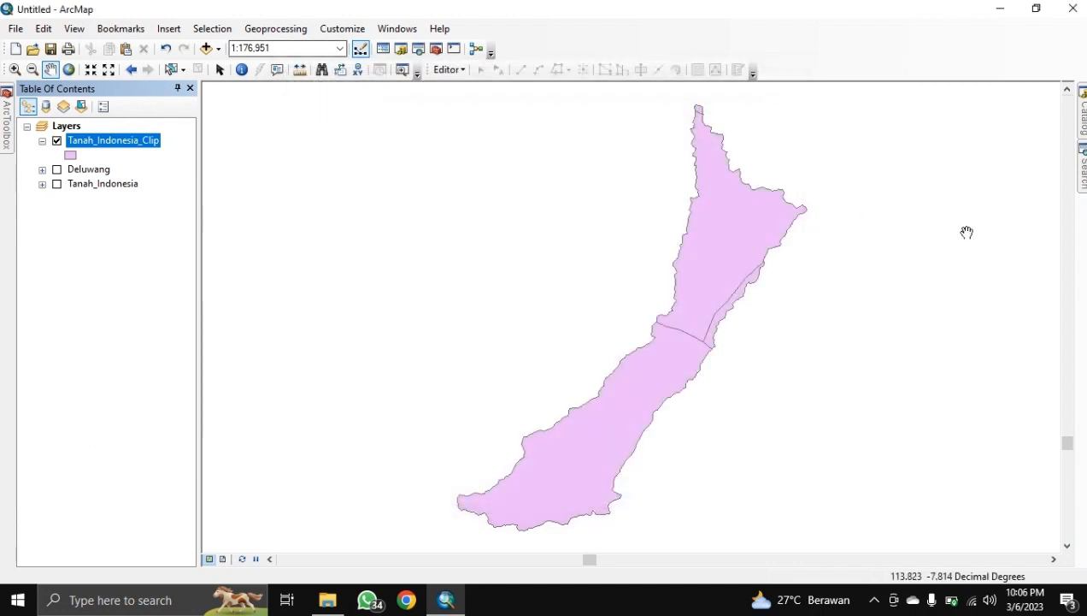
Step: In the Project tool, set Tanah_Indonesia_Clip as input with the output saved in HASIL
click(1083, 169)
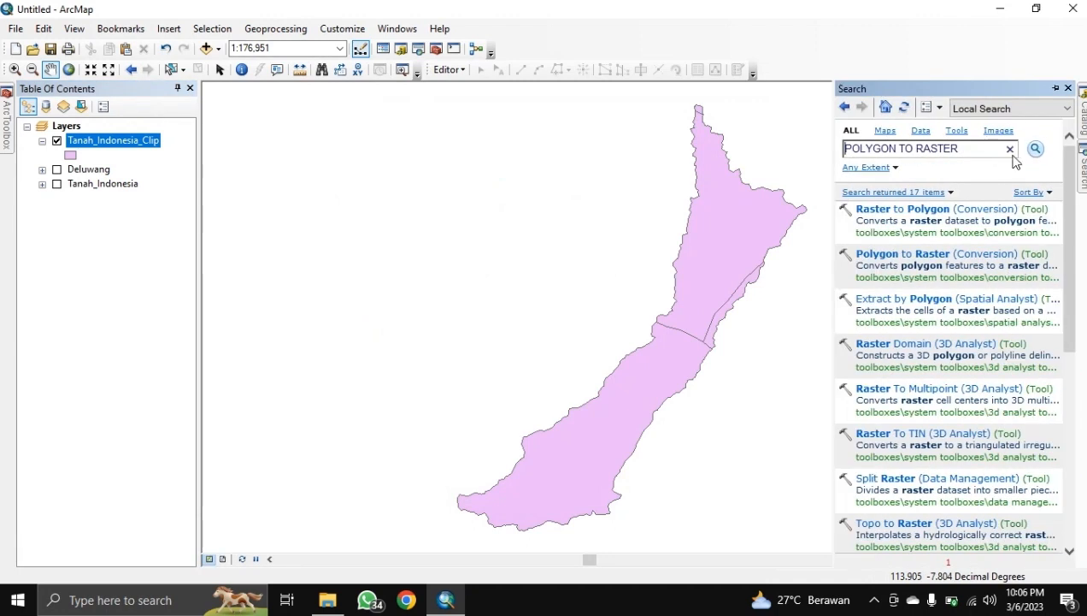
drag(975, 148, 831, 168)
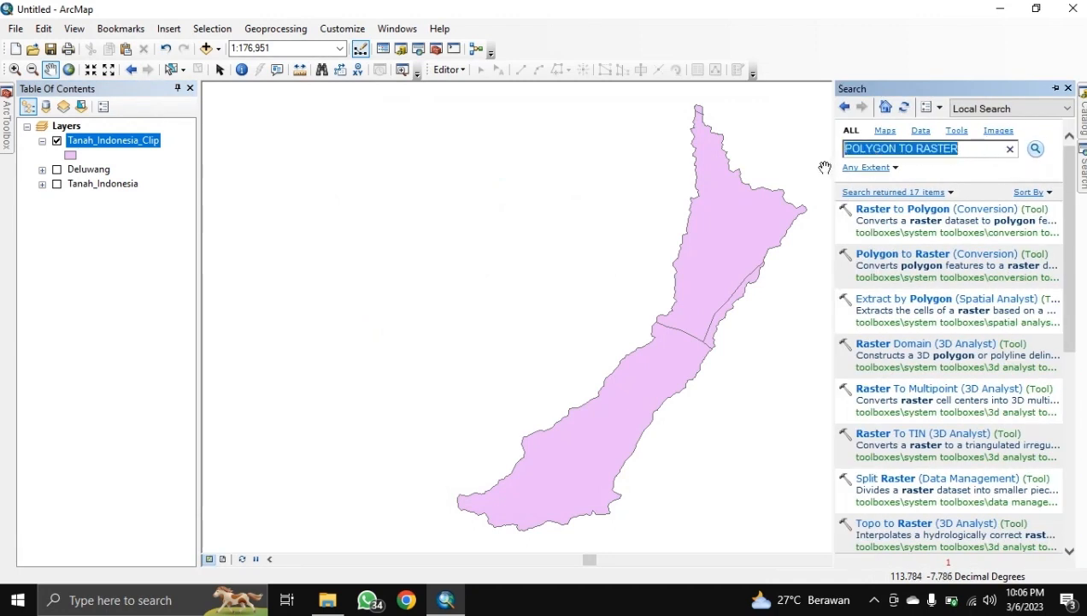
text(project)
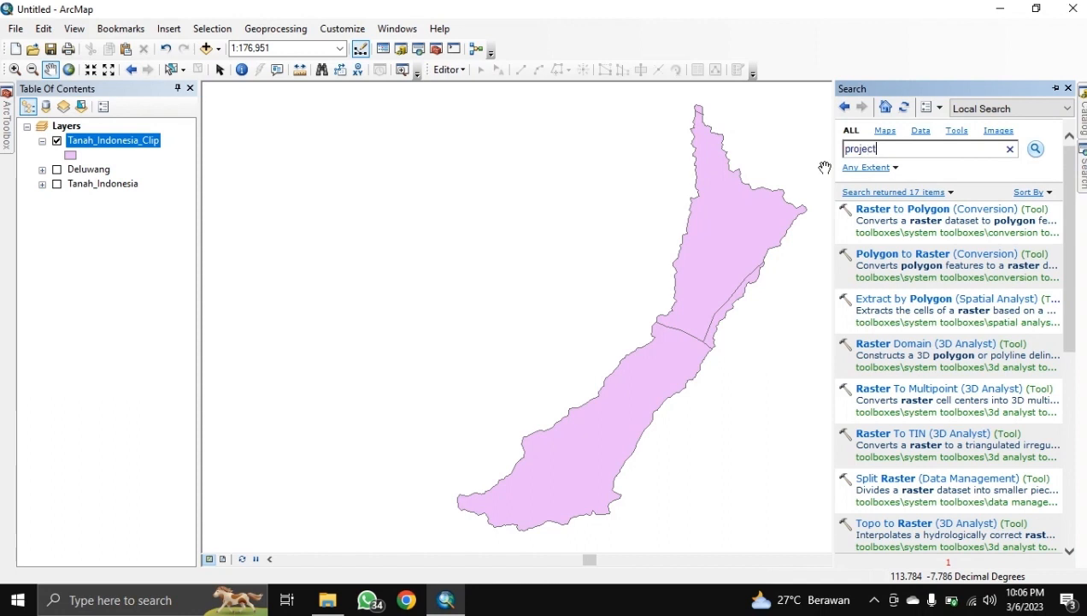
key(Return)
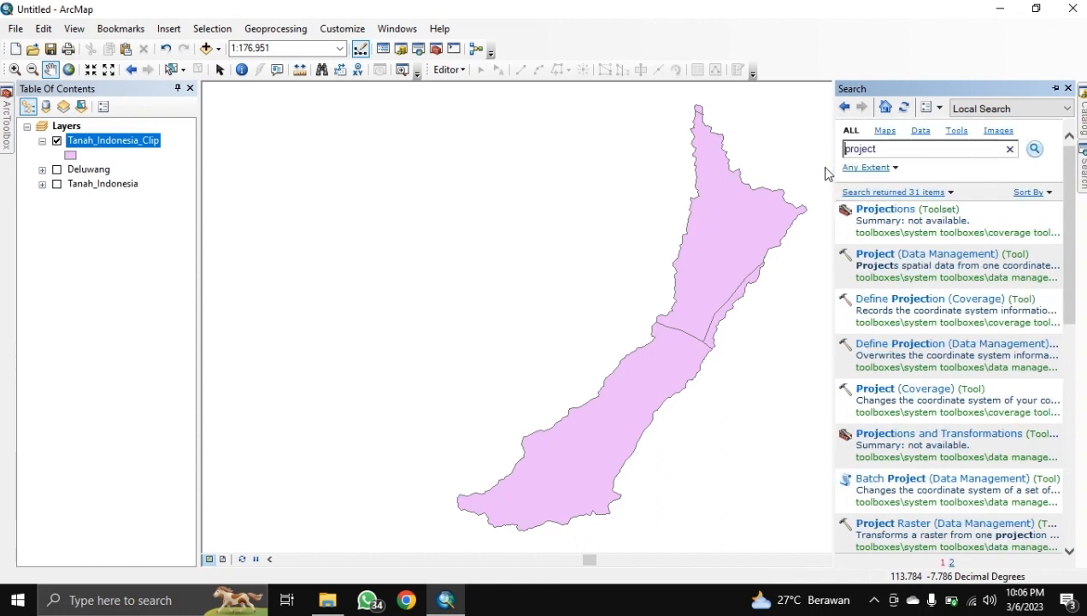
click(902, 254)
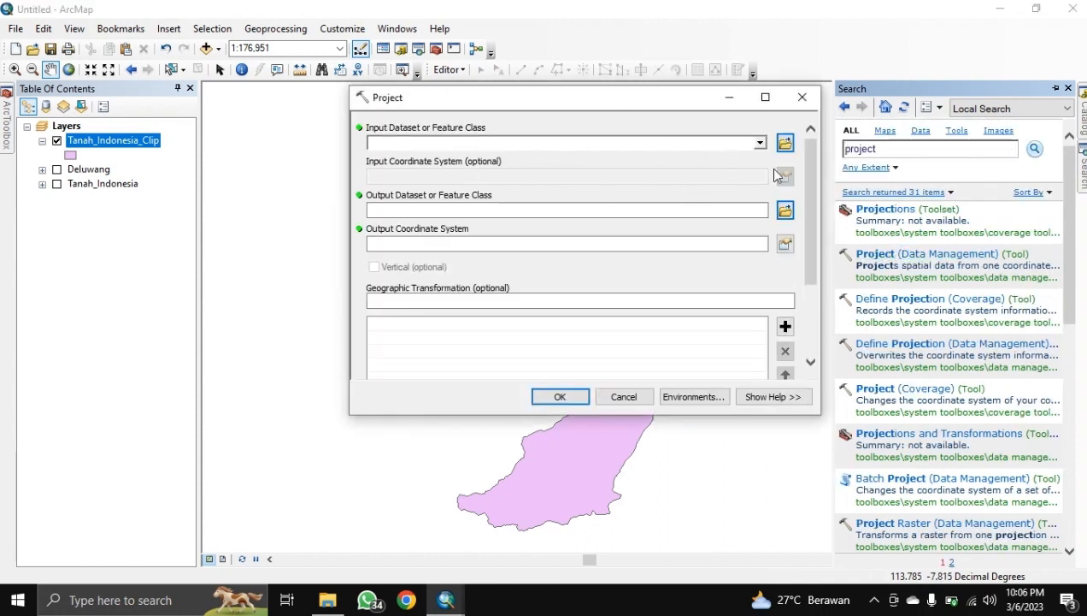
click(760, 143)
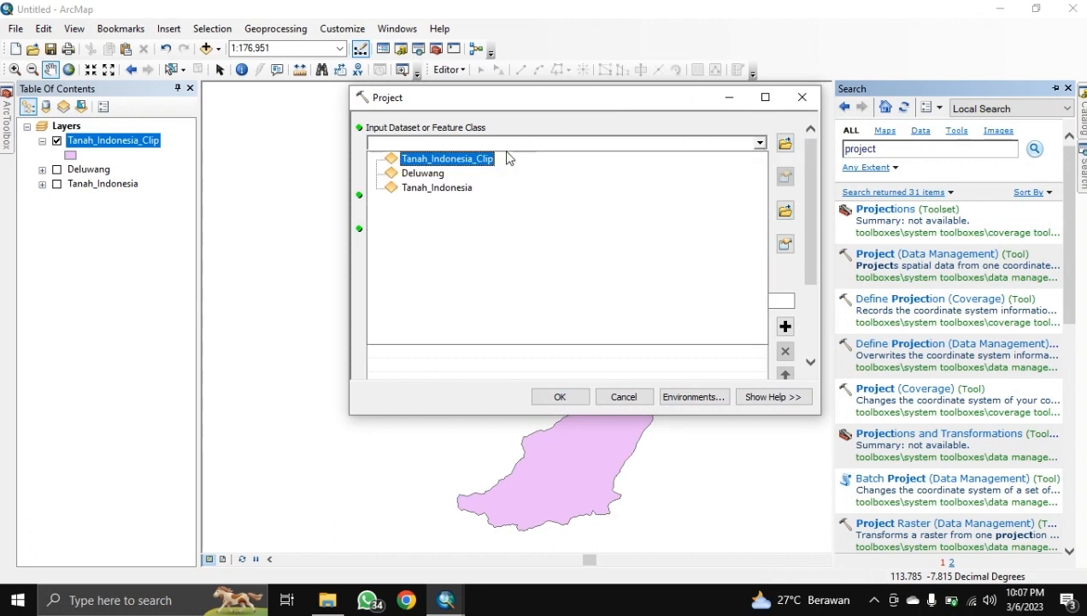
click(492, 159)
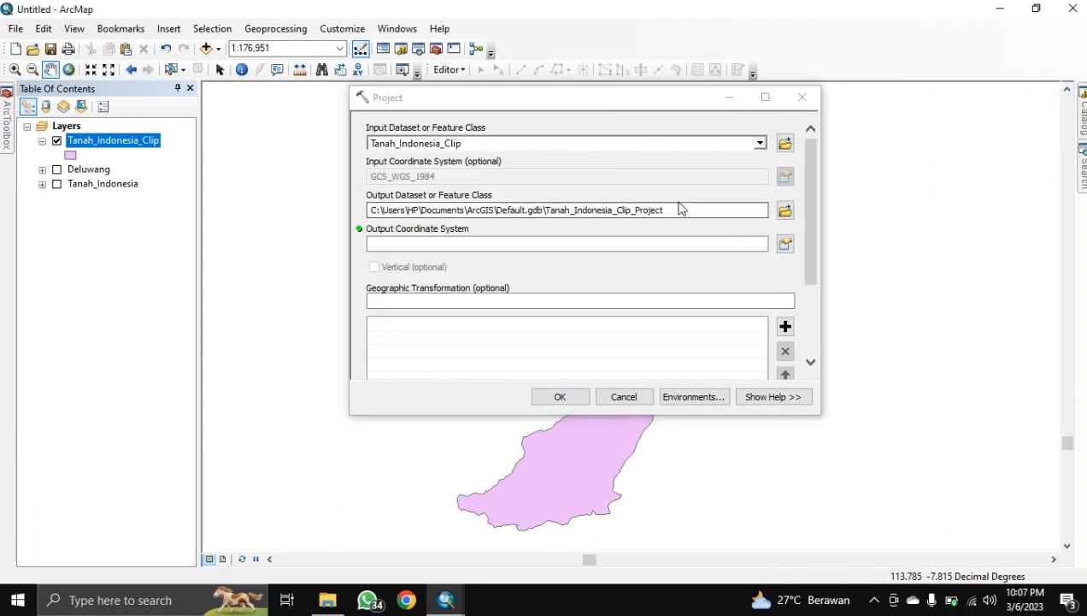
drag(548, 209, 684, 235)
key(ctrl+c)
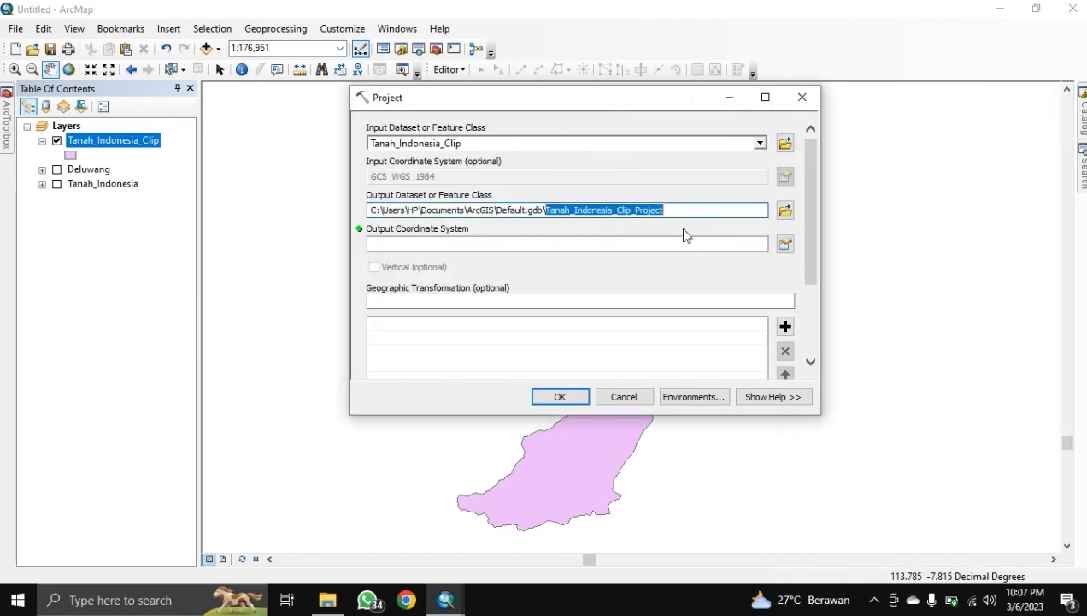
click(785, 210)
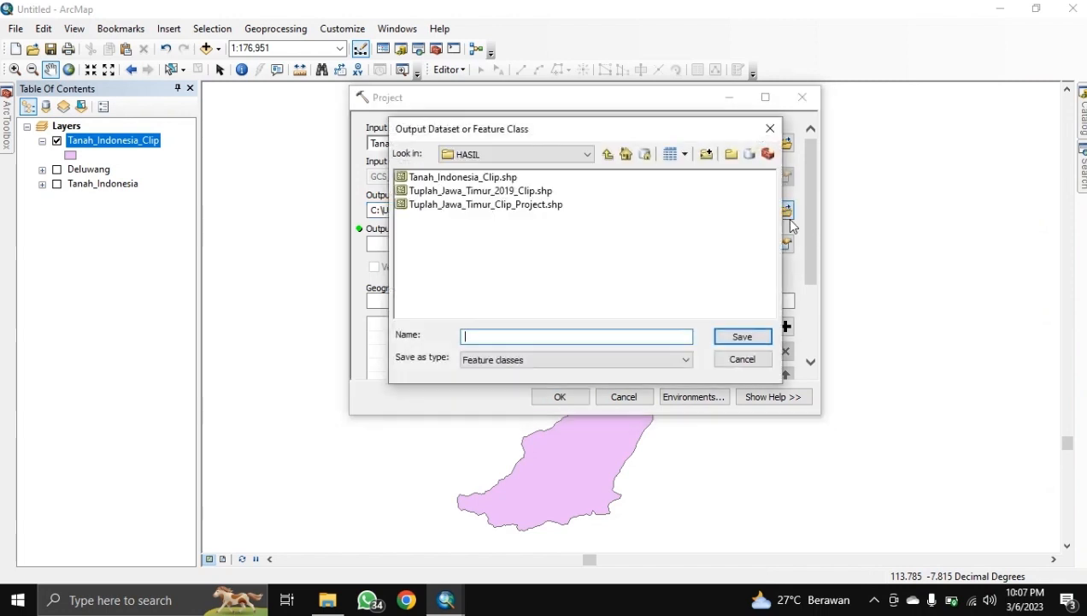
key(ctrl+v)
click(757, 339)
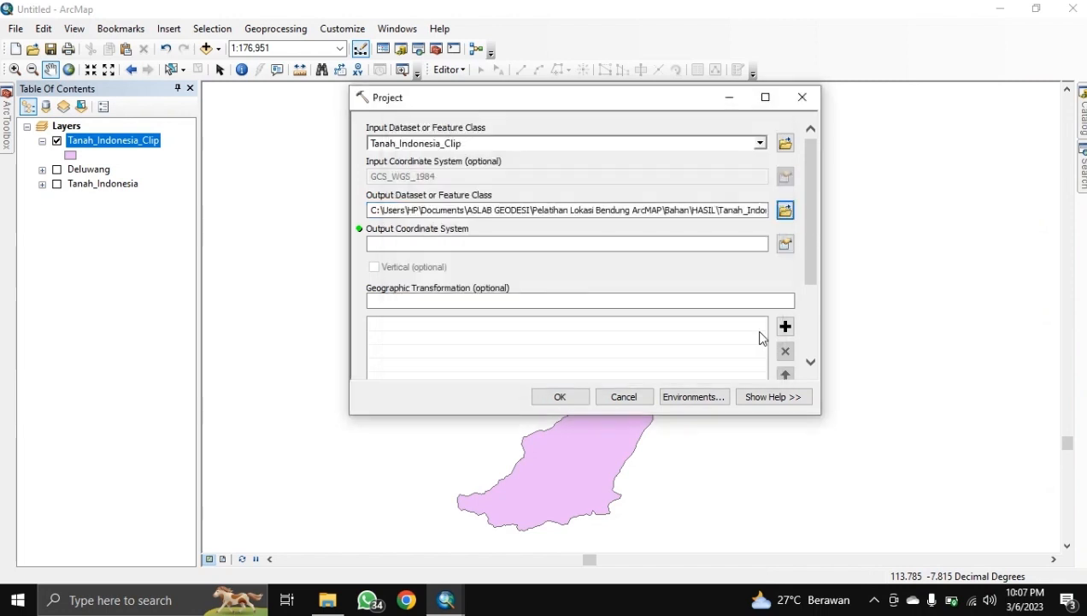
Step: Set the output coordinate system to WGS 1984 UTM Zone 49S and run the projection
click(785, 244)
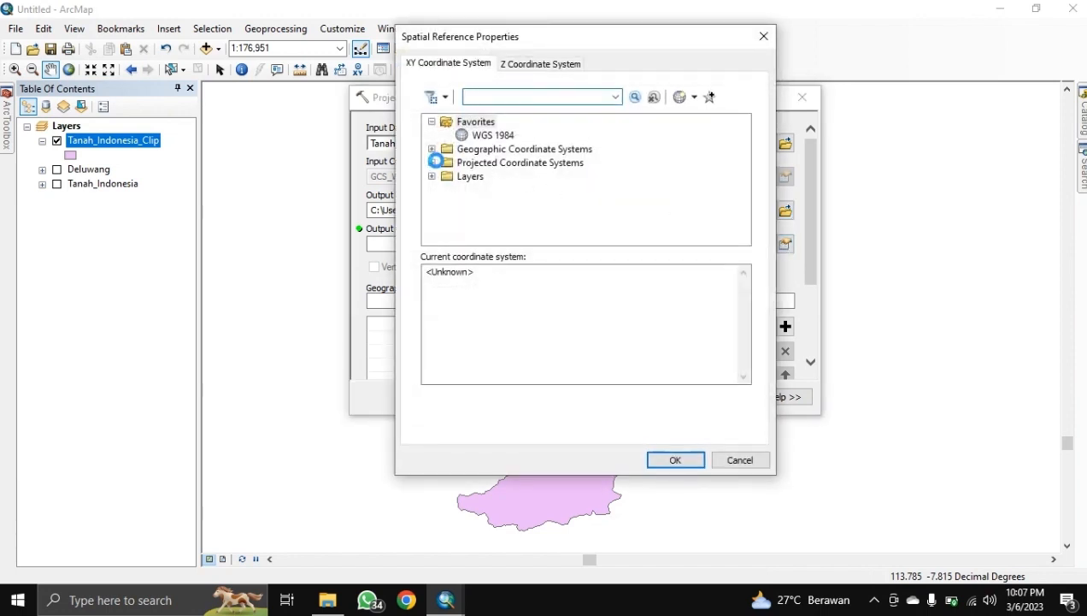
click(433, 163)
scroll(492, 194, down, 2)
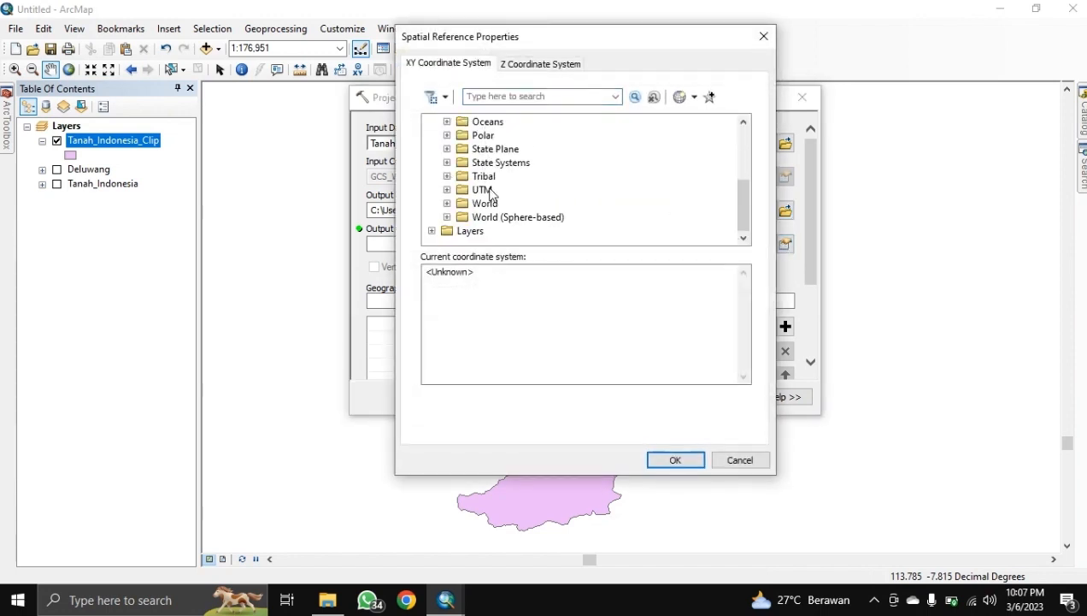
click(447, 189)
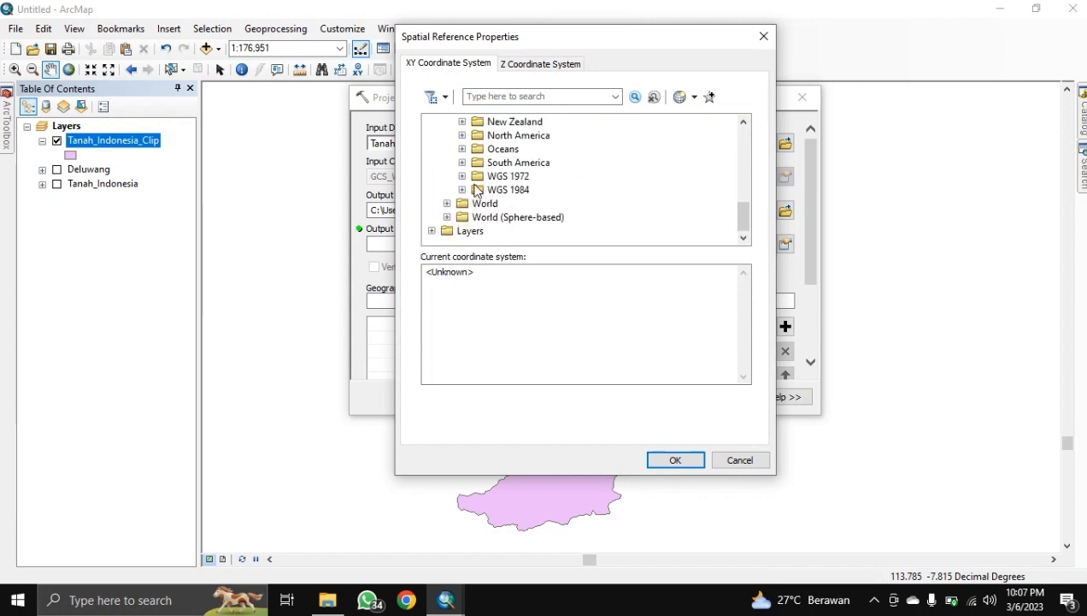
click(463, 190)
click(477, 217)
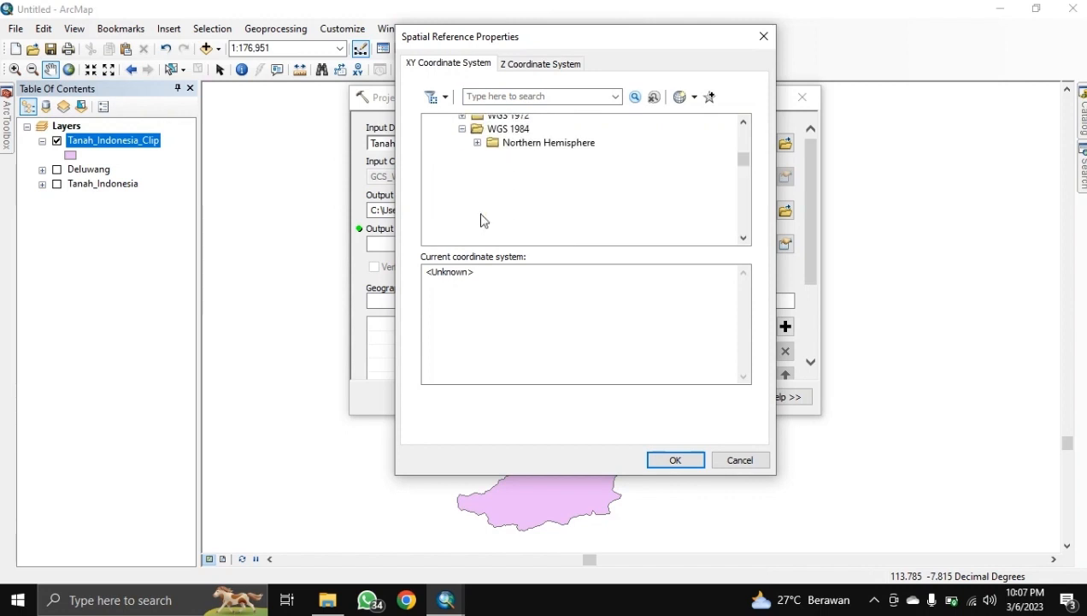
scroll(555, 209, down, 14)
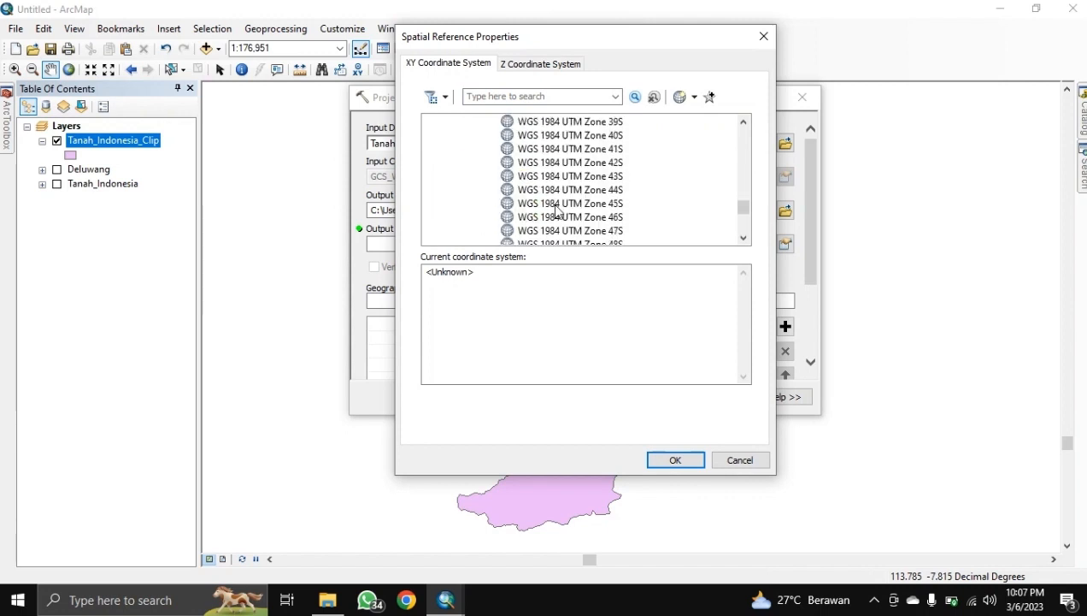
scroll(569, 214, down, 1)
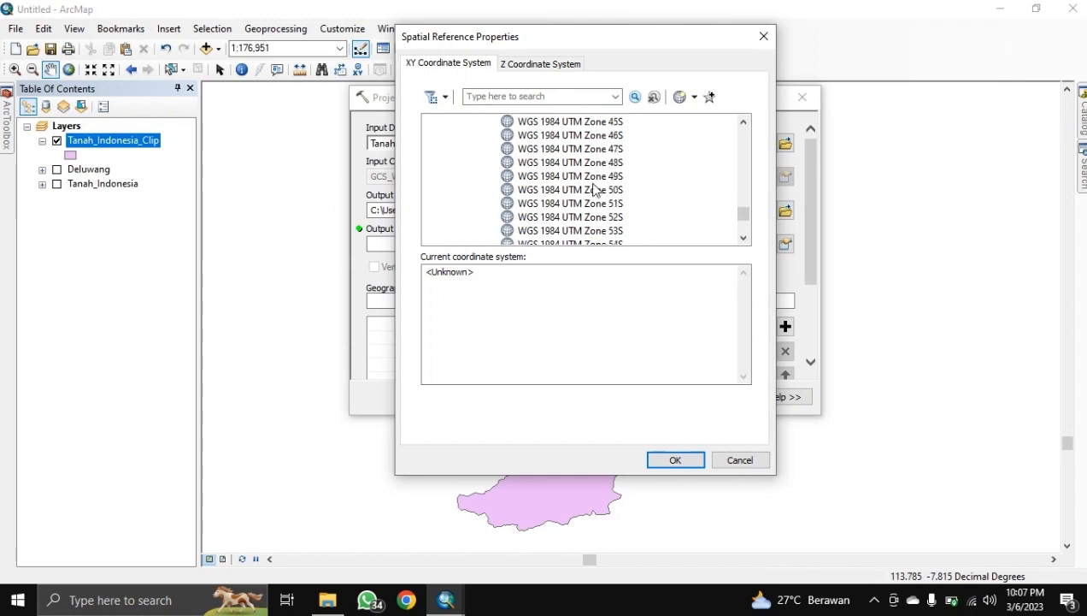
click(595, 176)
click(674, 460)
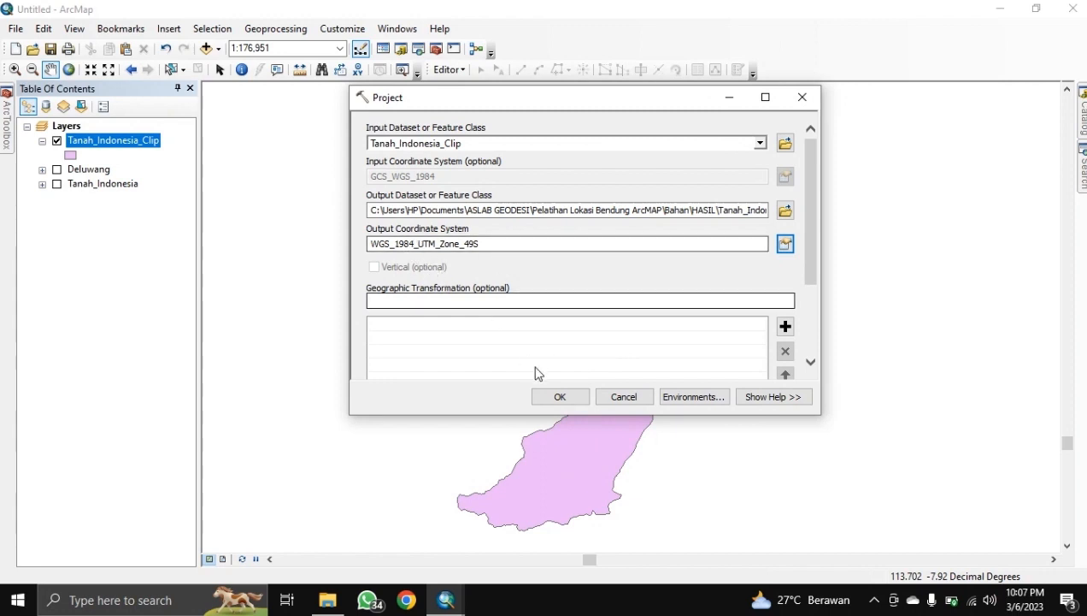
click(552, 396)
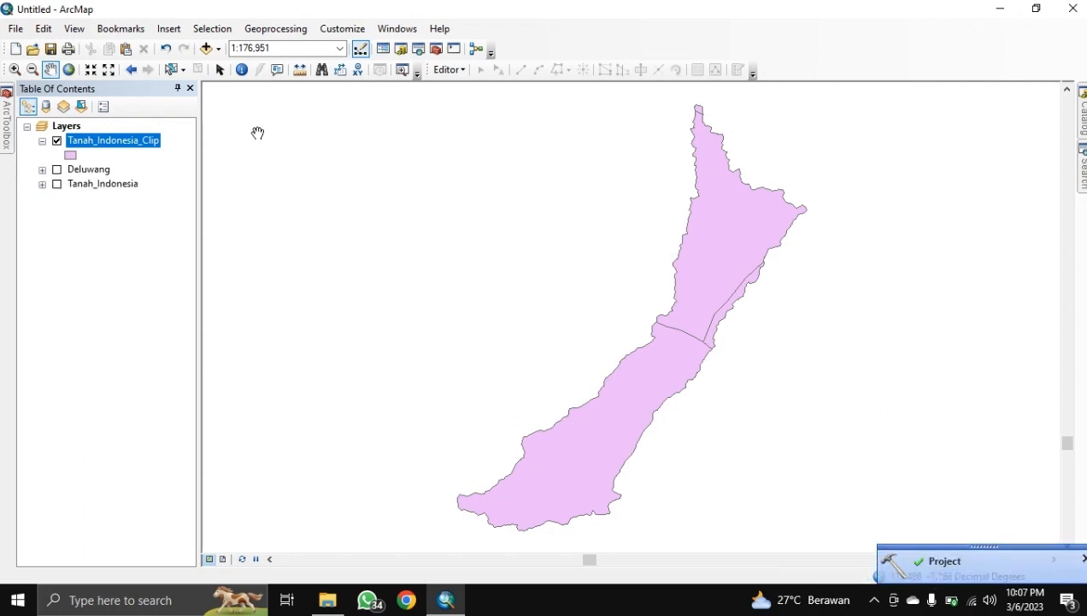
click(204, 47)
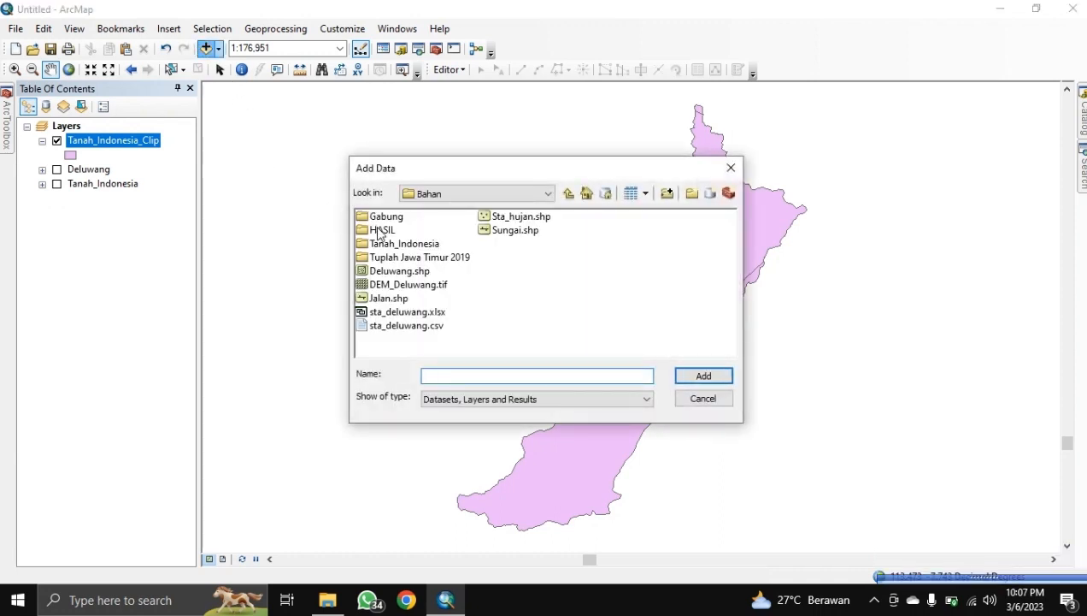
Step: Add Tanah_Indonesia_Clip_Project.shp from the HASIL folder to the map
double_click(383, 230)
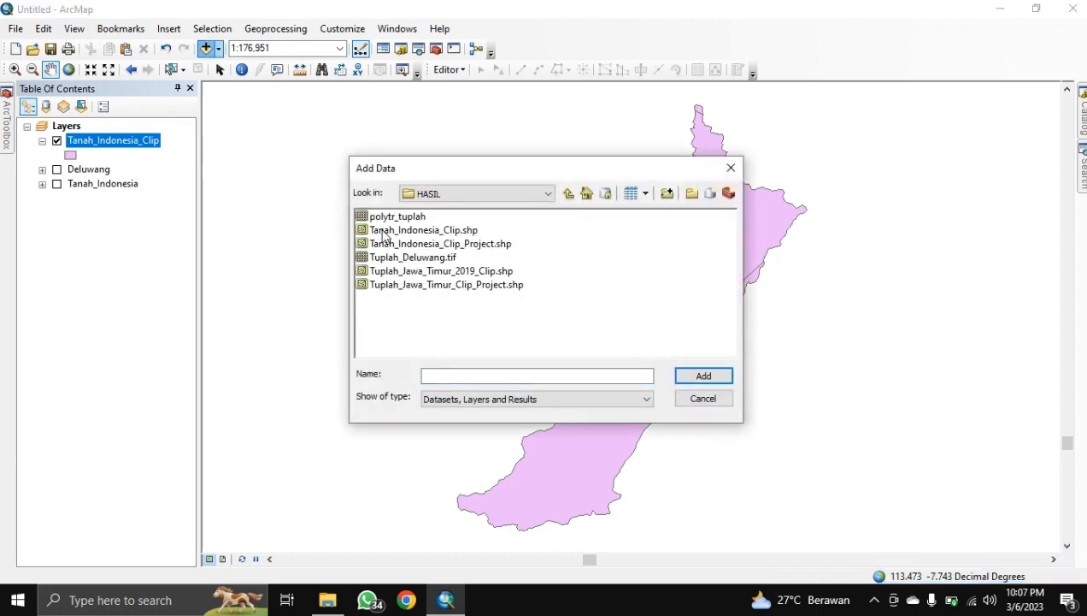
click(443, 247)
click(697, 376)
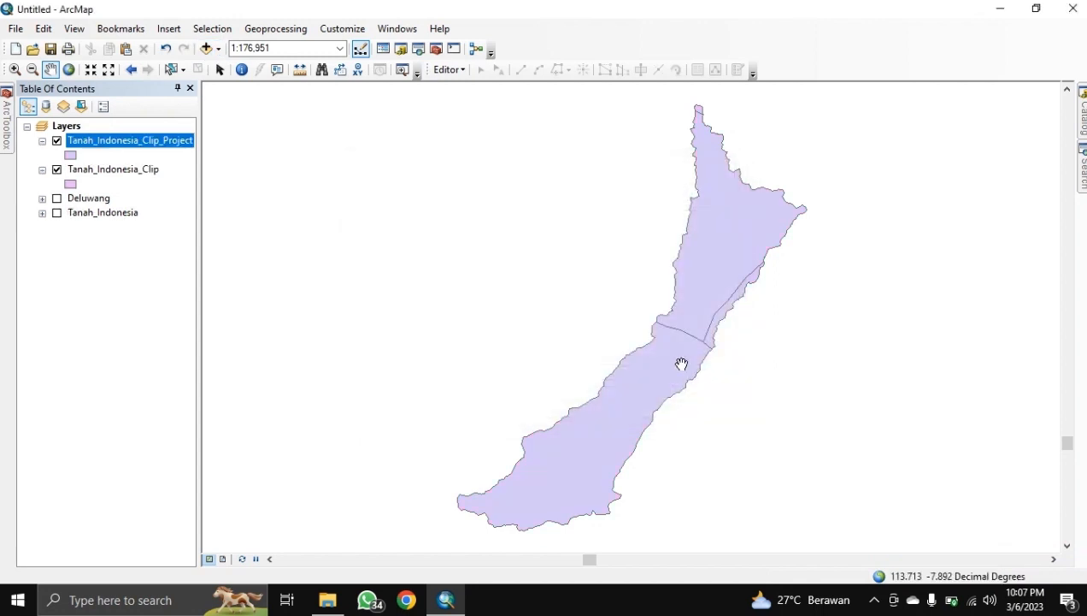
Step: Hide Tanah_Indonesia_Clip and confirm the projected layer uses UTM Zone 49S in its properties
click(56, 170)
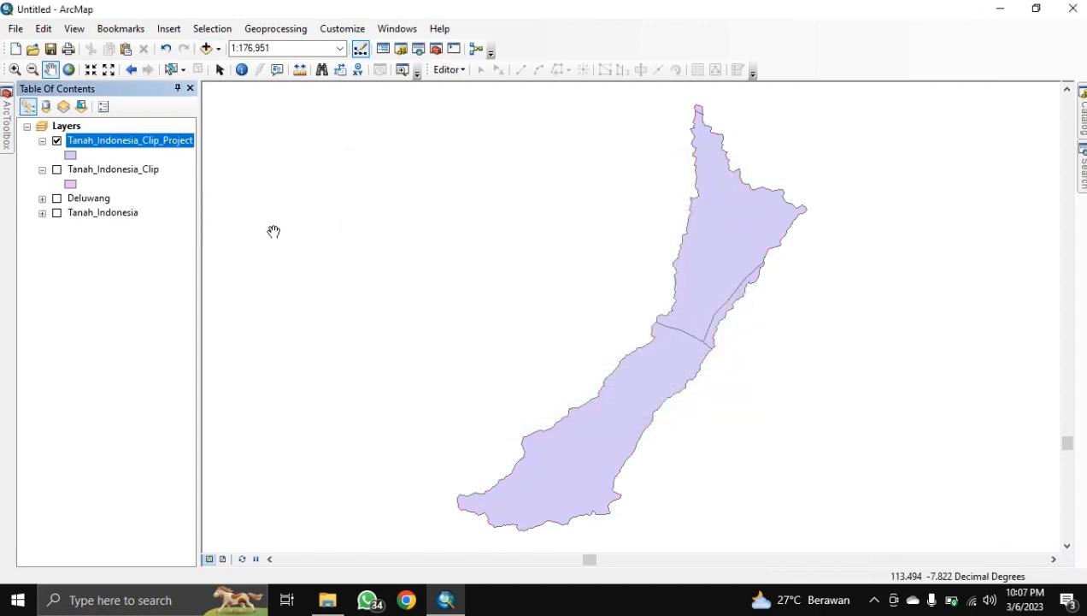
right_click(169, 143)
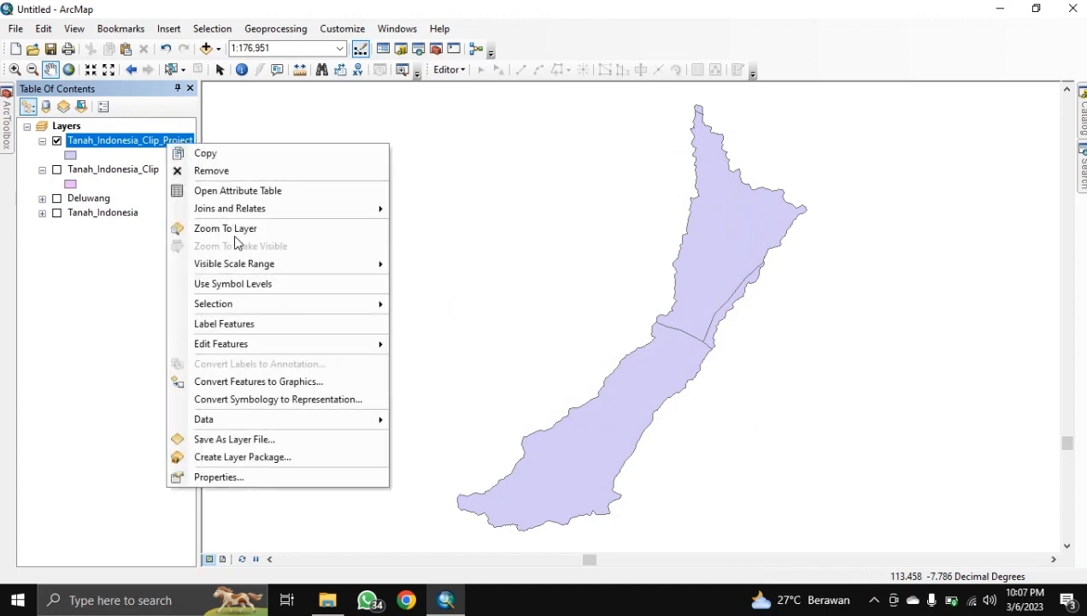
click(261, 458)
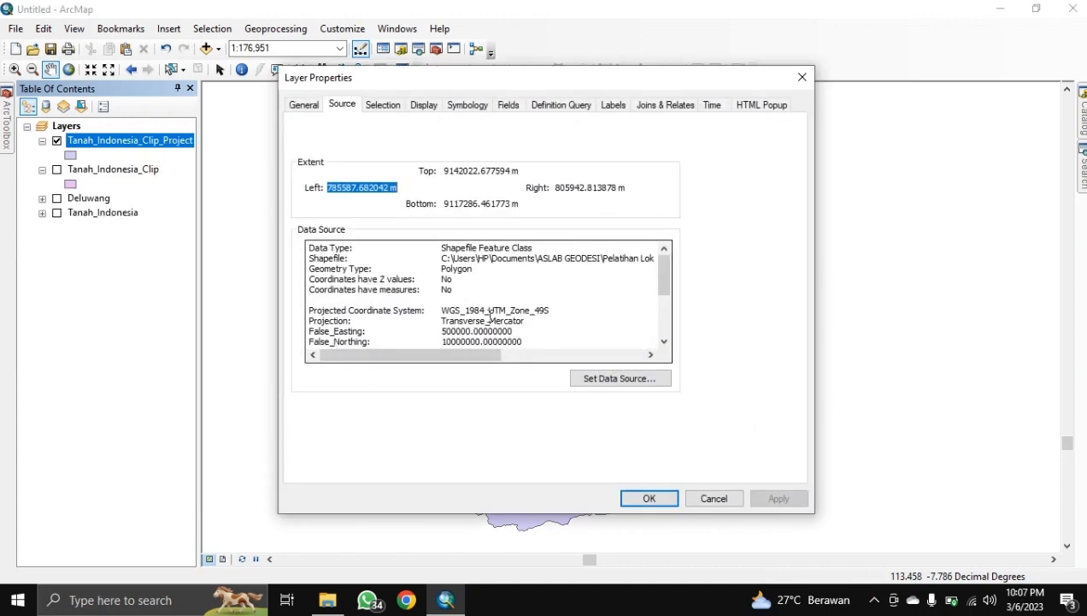
drag(442, 310, 560, 313)
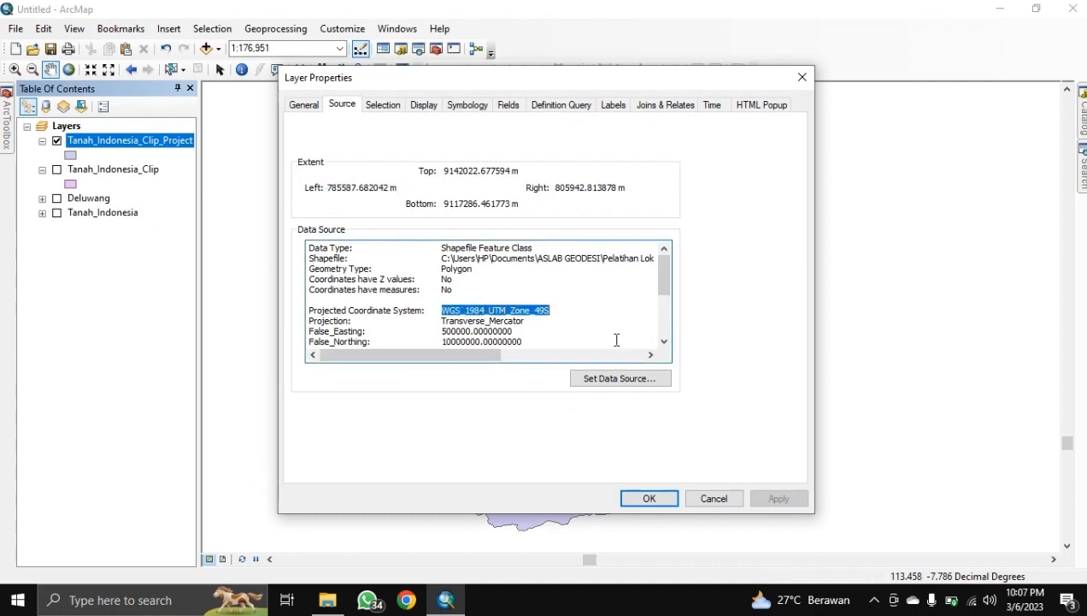
click(616, 339)
click(650, 499)
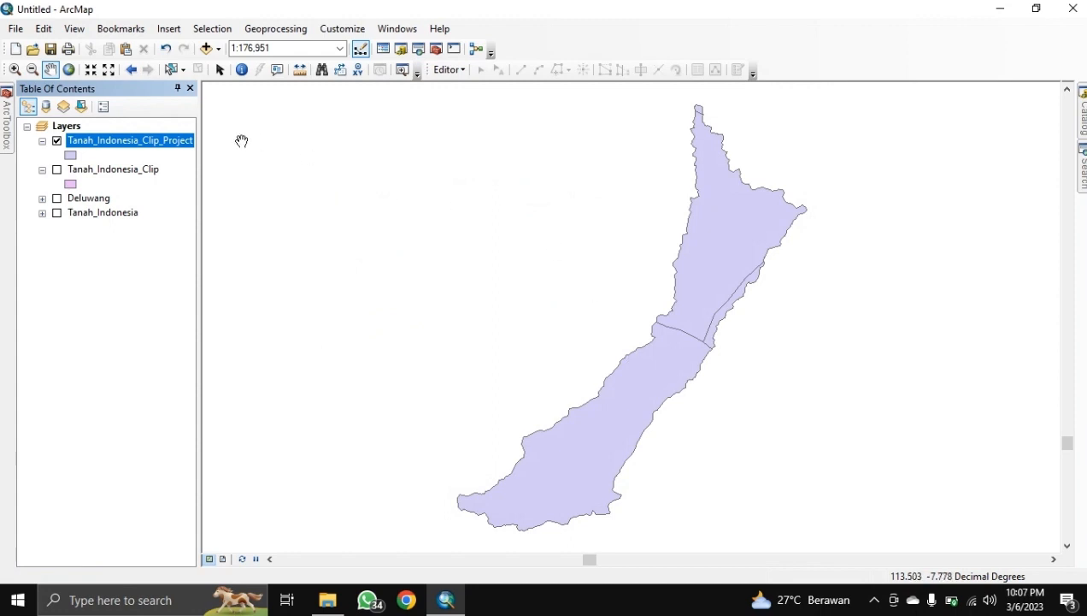
right_click(176, 140)
Step: Open Tanah_Indonesia_Clip_Project's attribute table and add a Text field named SKOR
click(183, 180)
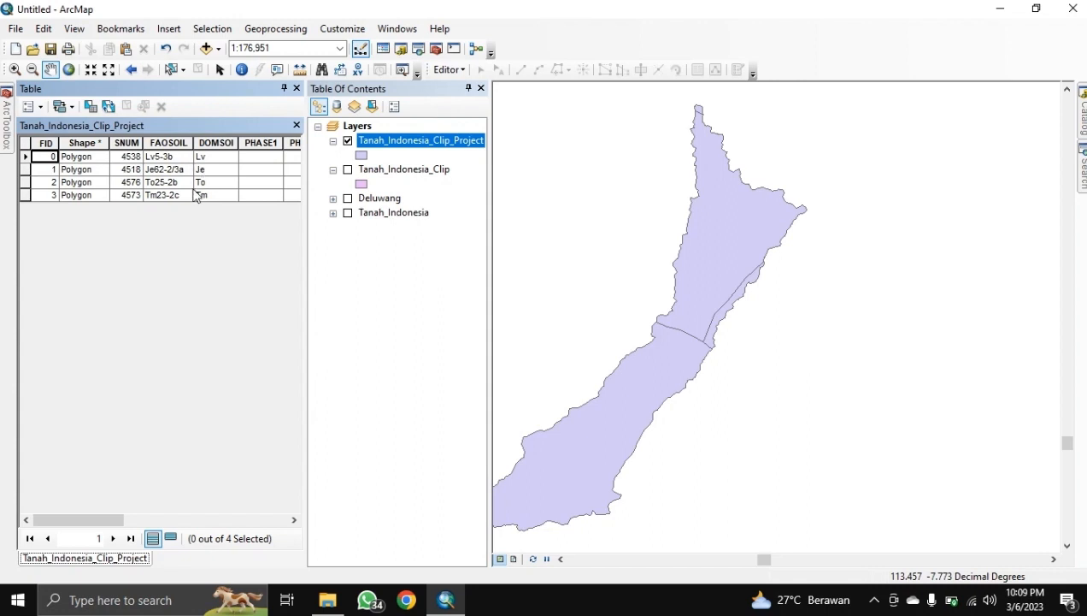
click(31, 106)
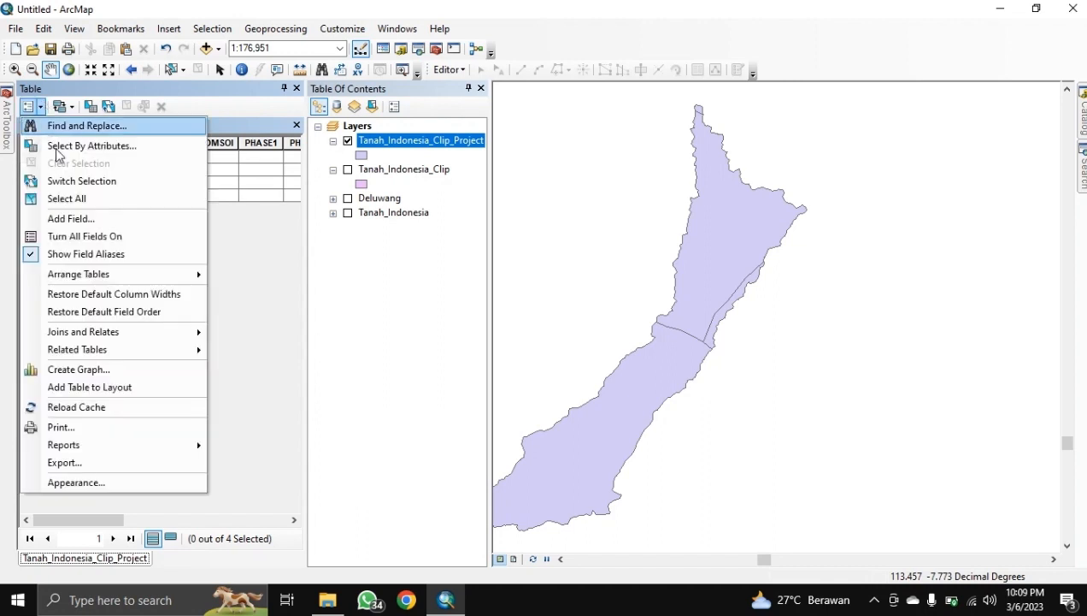
click(81, 218)
text(SKOR)
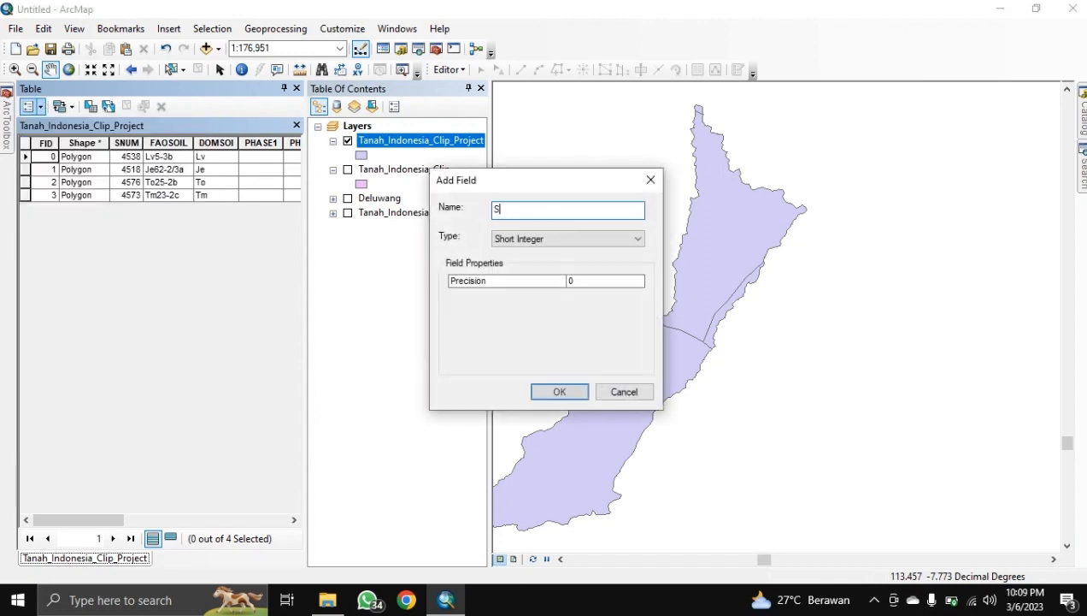
click(514, 241)
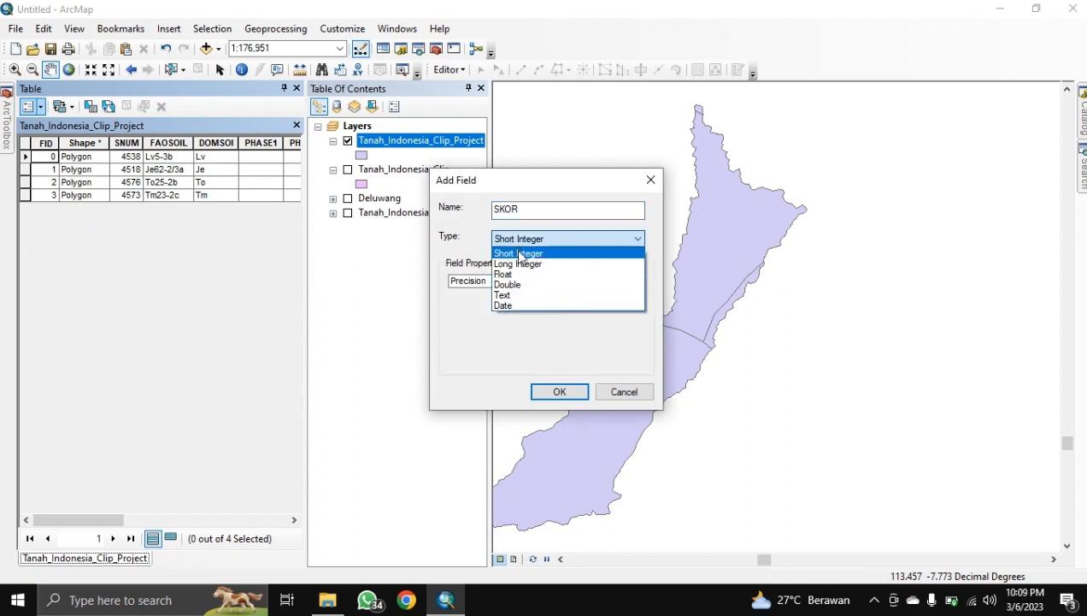
click(526, 294)
click(561, 392)
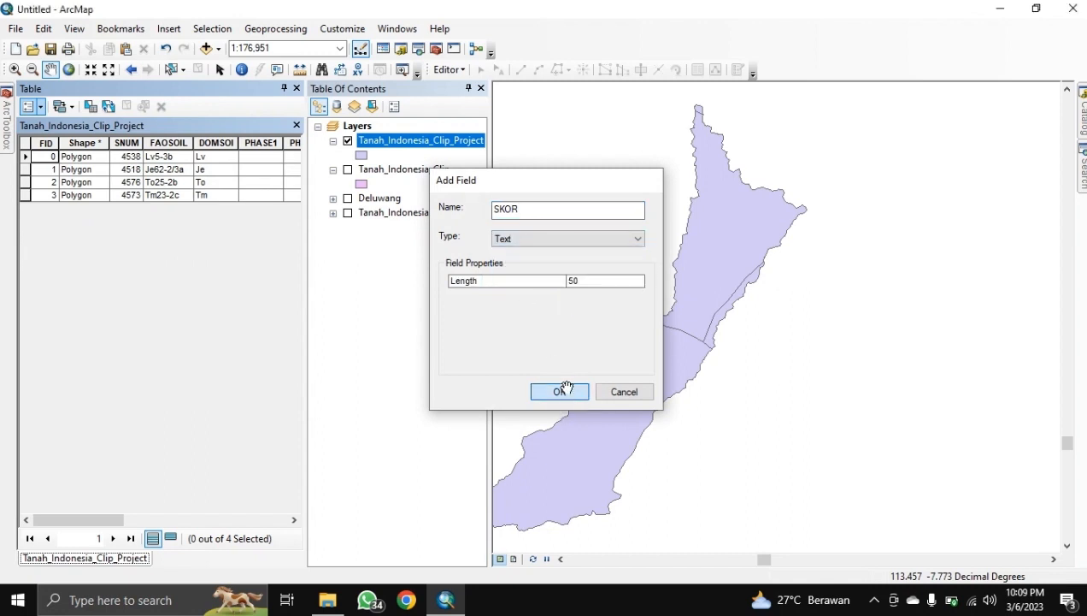
Step: Start editing the layer and enter SKOR values 2, 3, 1 and 1 for the four rows
right_click(403, 147)
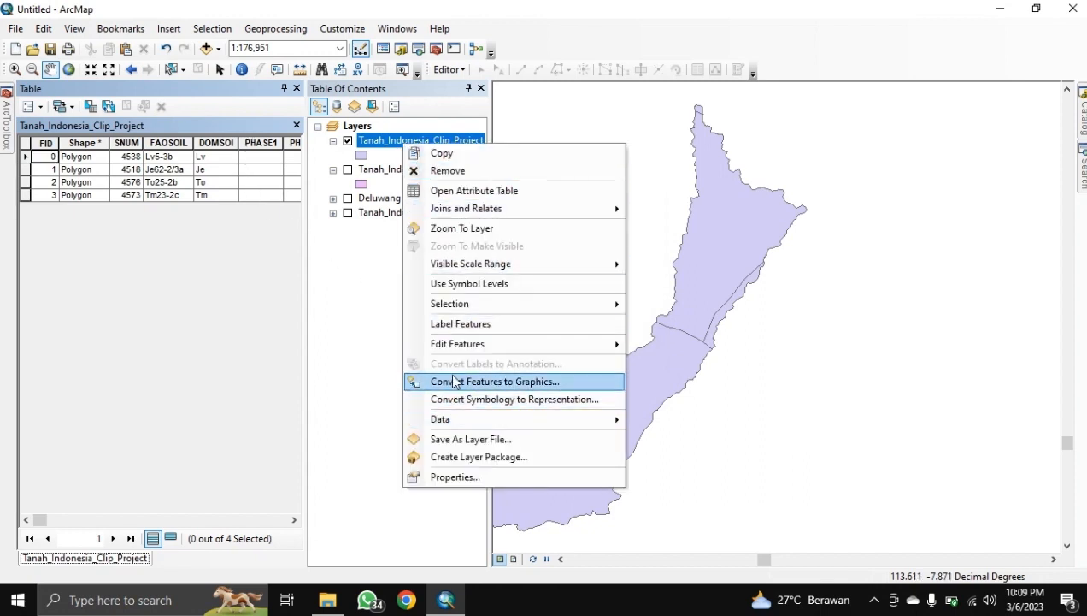
click(656, 346)
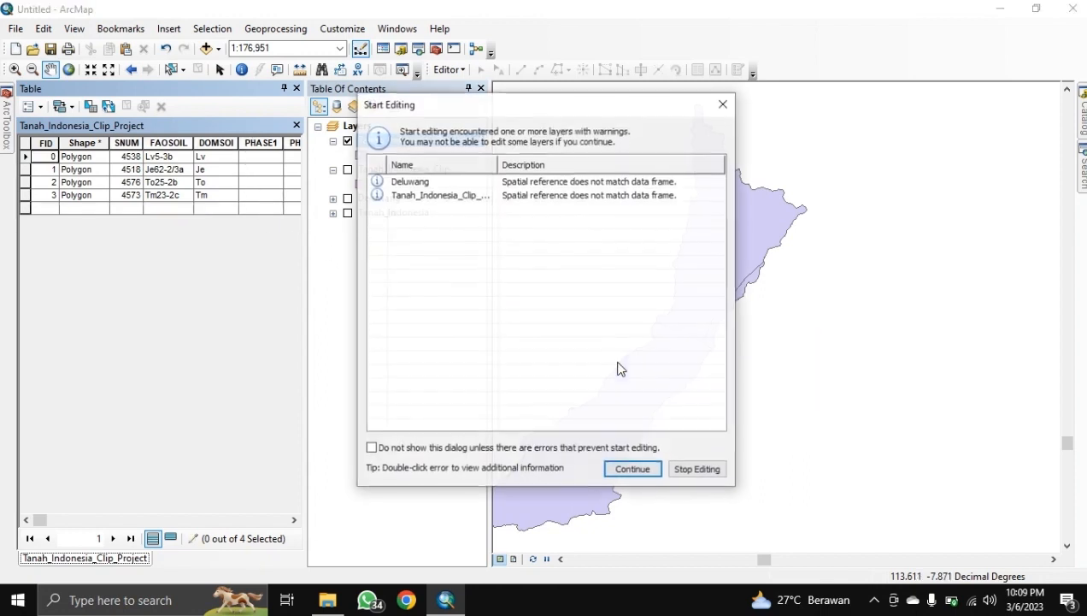
click(632, 468)
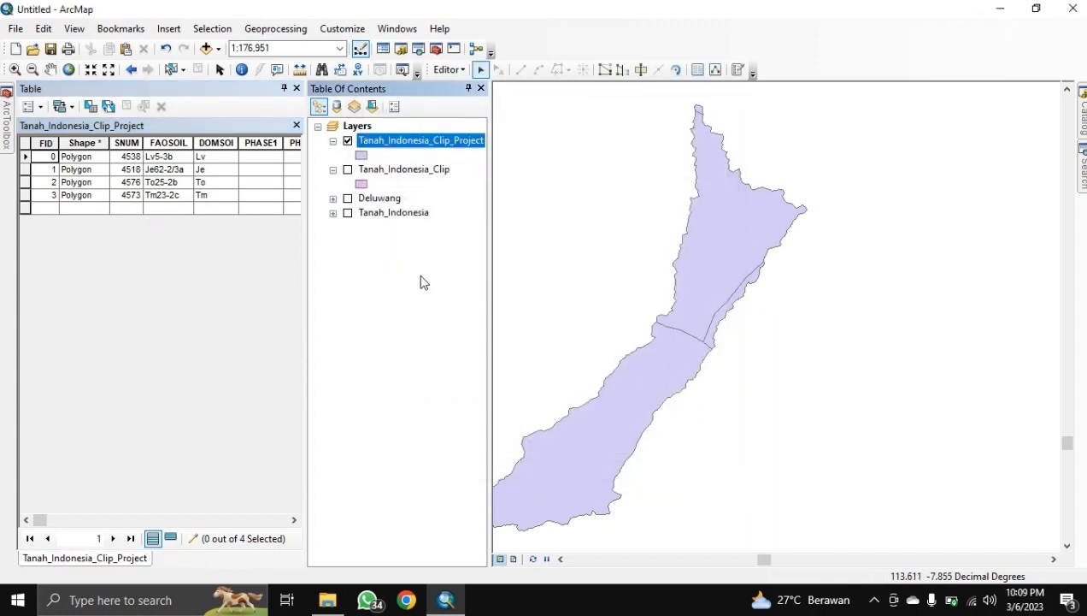
drag(40, 519, 302, 540)
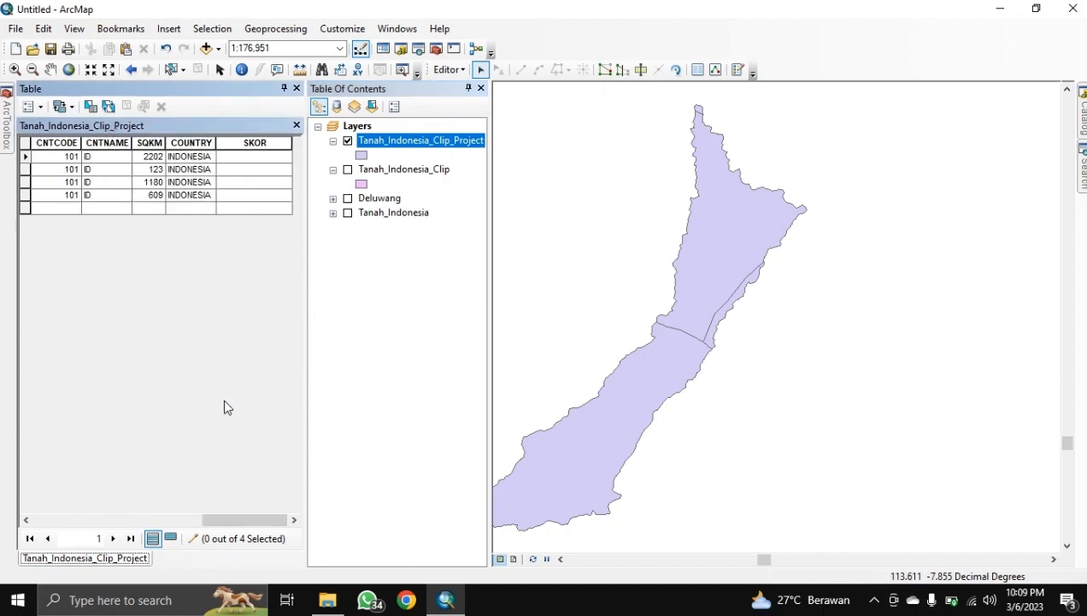
click(233, 158)
text(2)
click(231, 170)
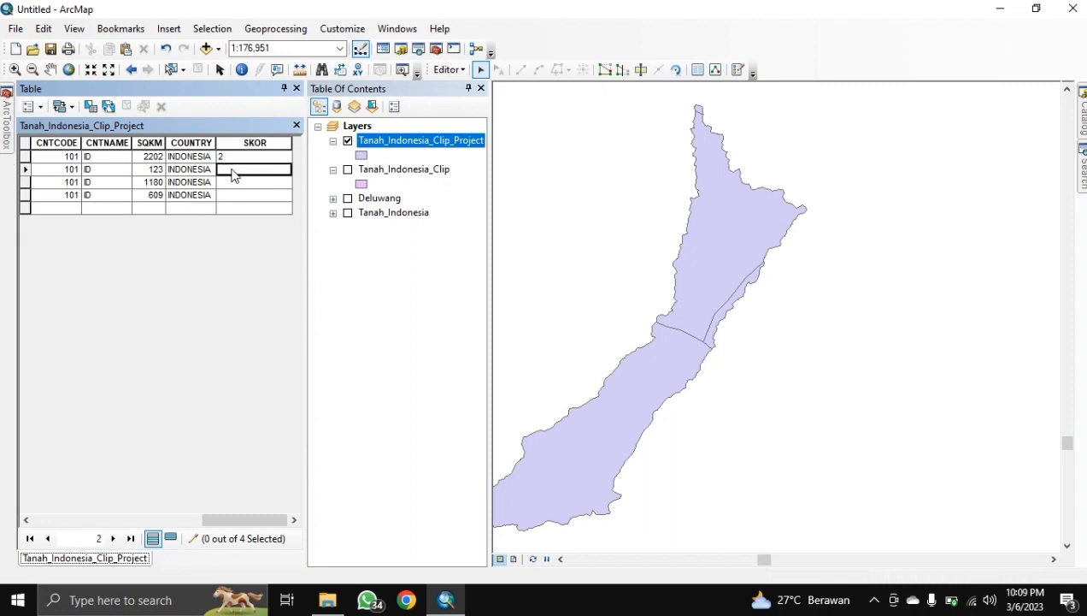
text(3)
click(231, 183)
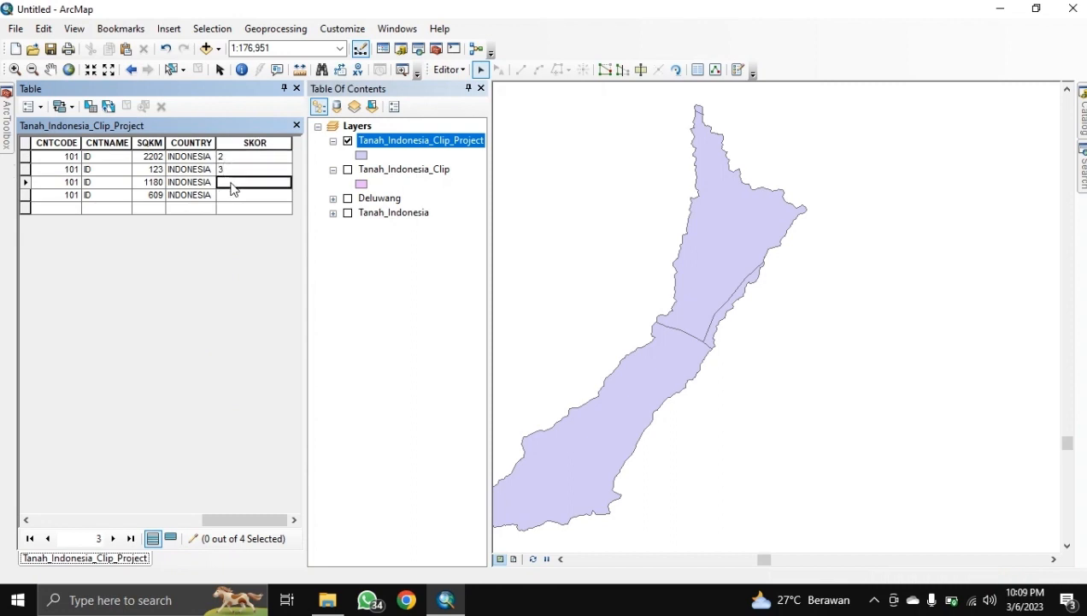
text(1)
click(228, 195)
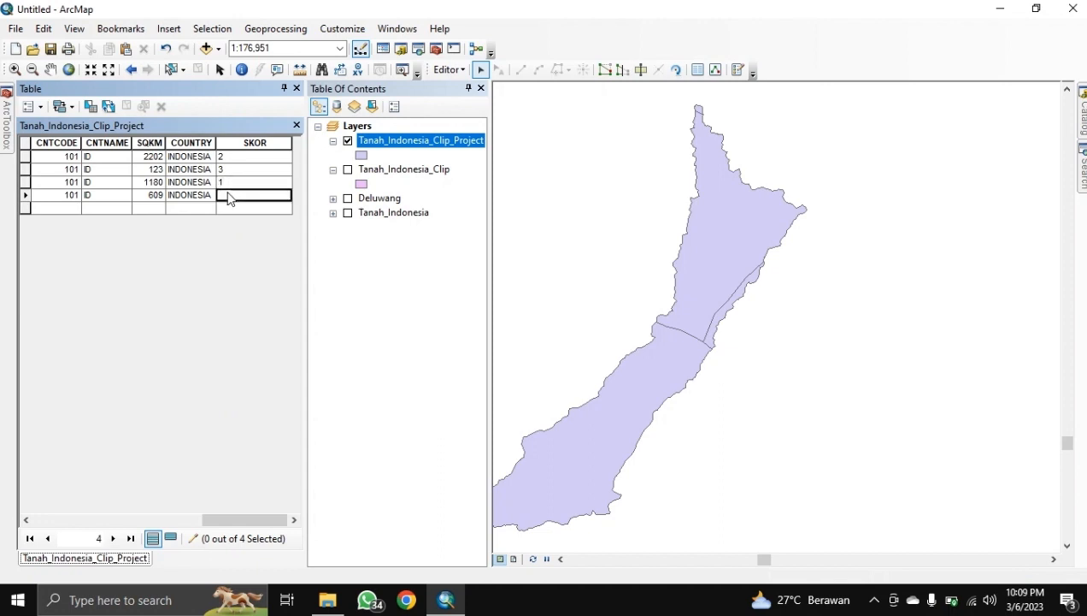
text(1)
Step: Stop editing, save the SKOR edits, and close the attribute table
click(448, 70)
click(469, 106)
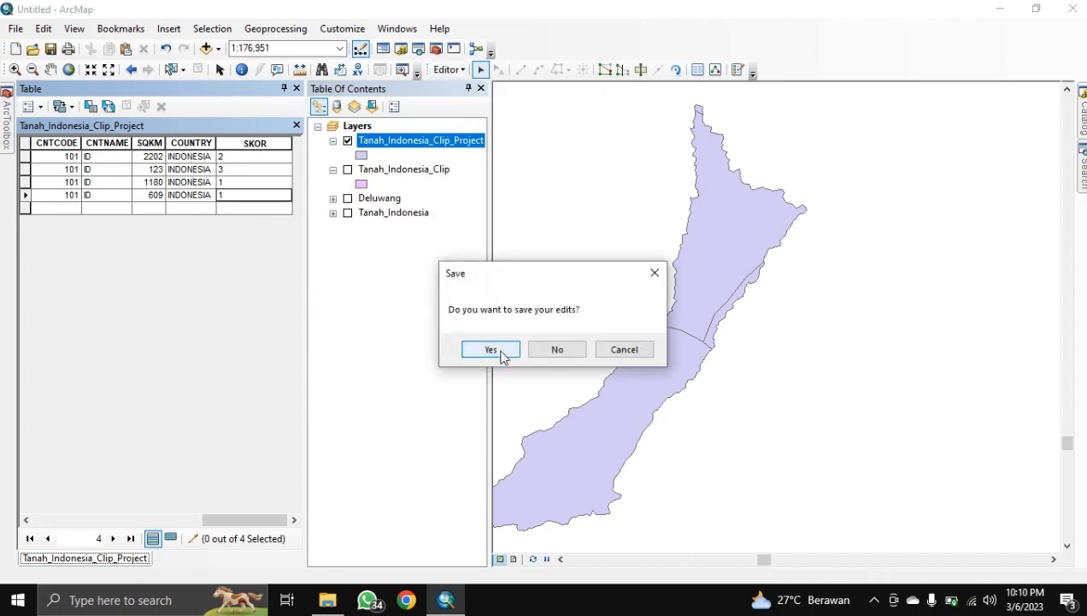
click(500, 350)
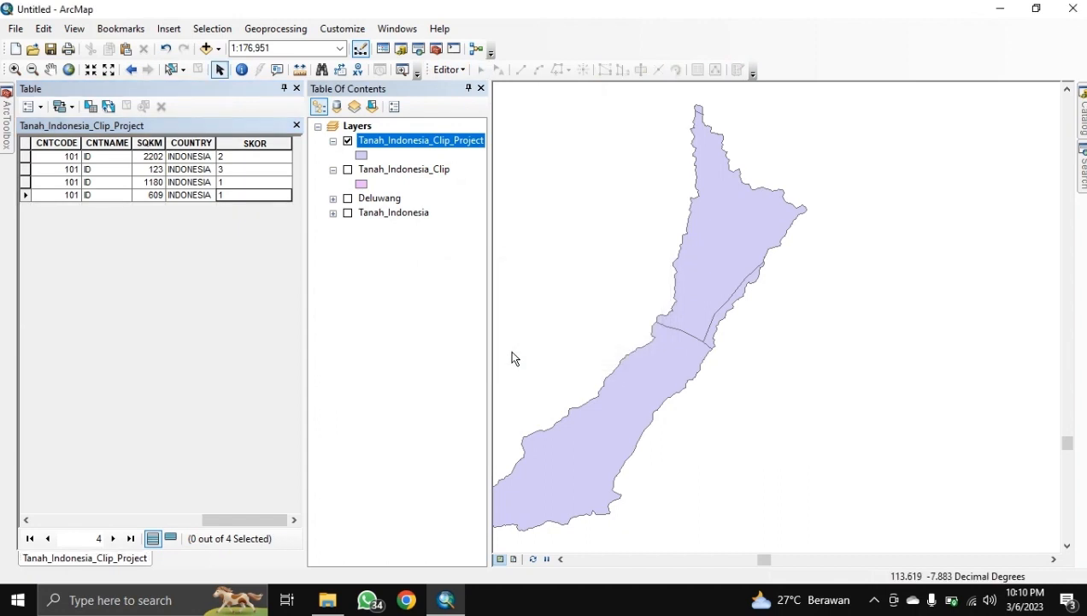
click(297, 88)
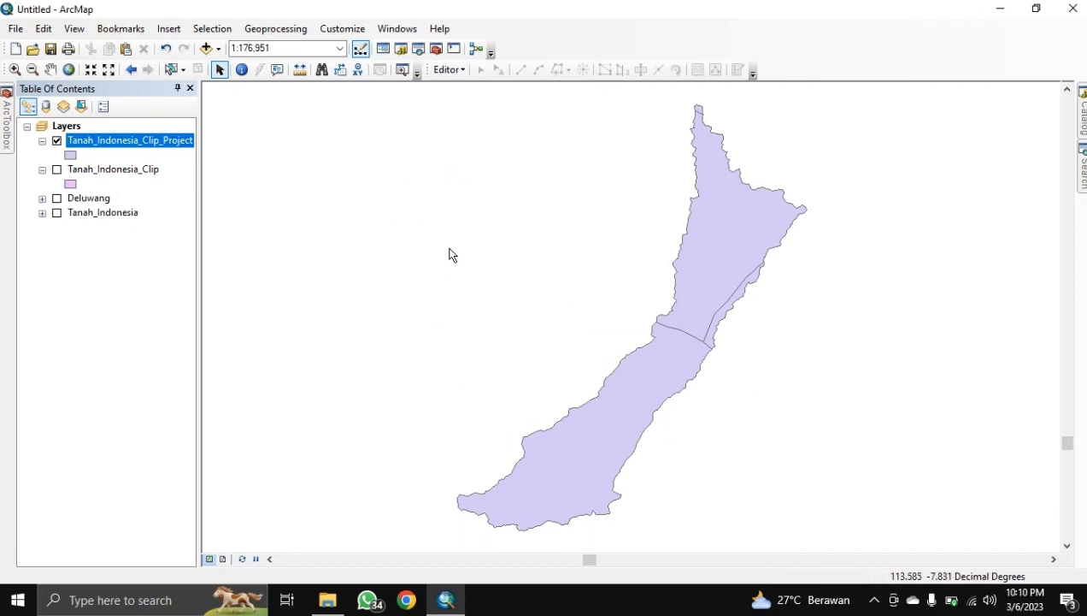
Step: In Polygon to Raster, use Tanah_Indonesia_Clip_Project as input with SKOR as the value field
click(1082, 170)
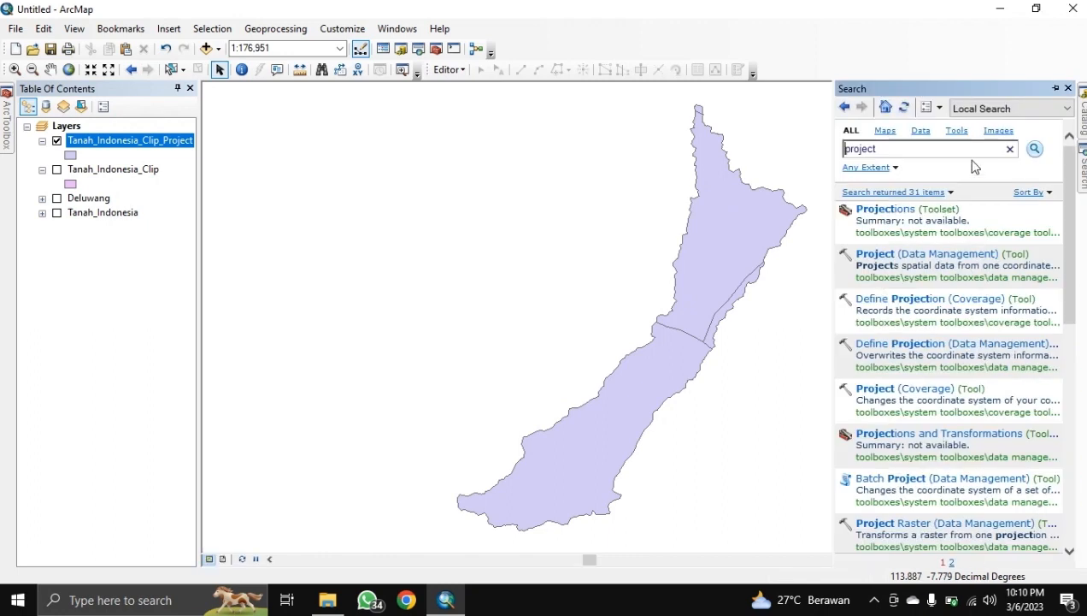
click(913, 156)
double_click(913, 156)
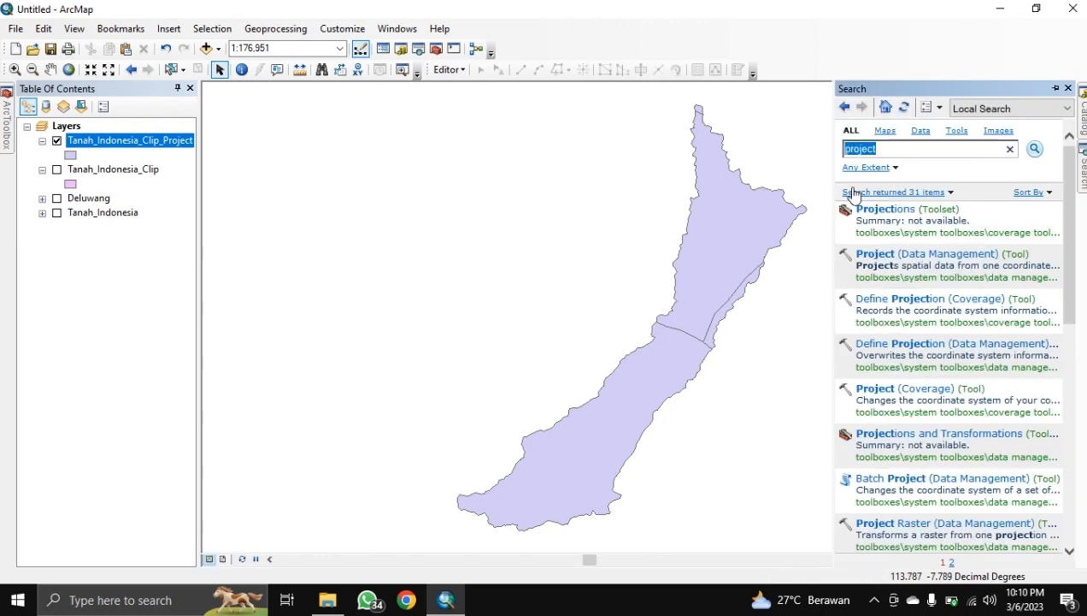
text(polyg)
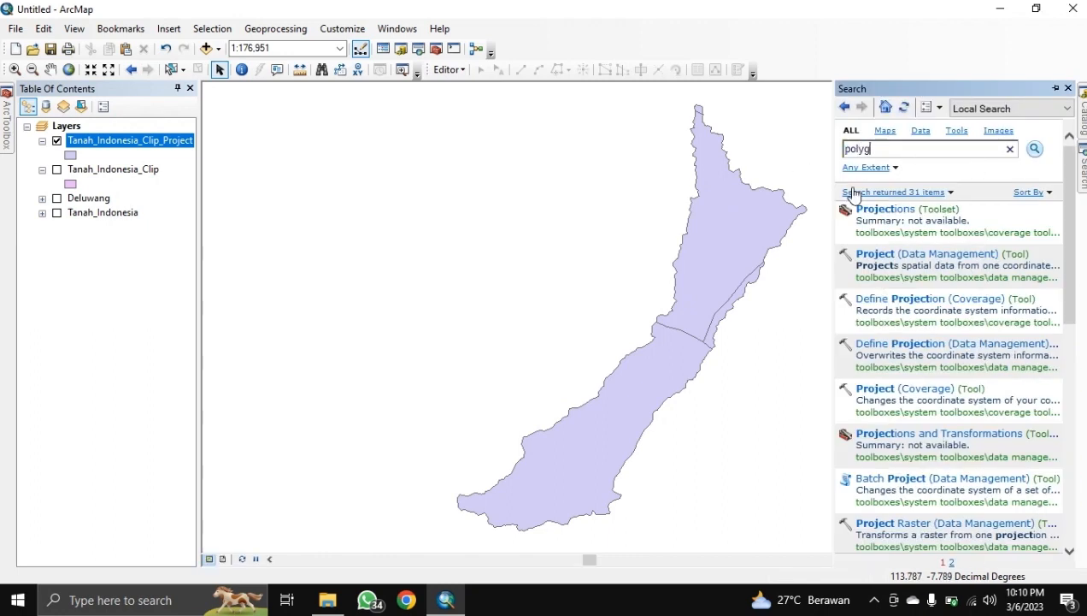
text(on to raster)
key(Return)
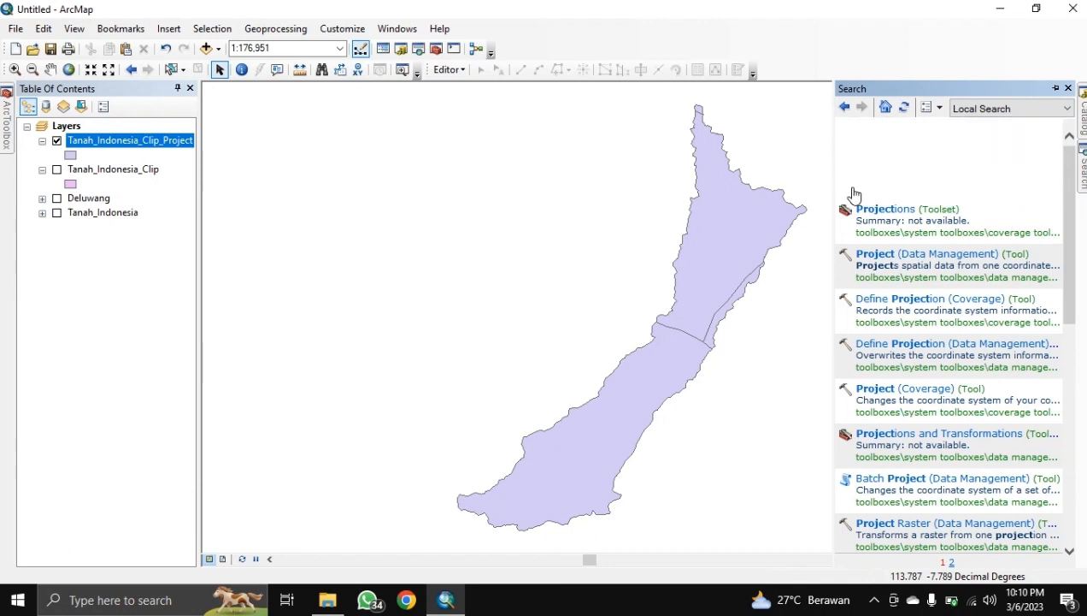
click(906, 255)
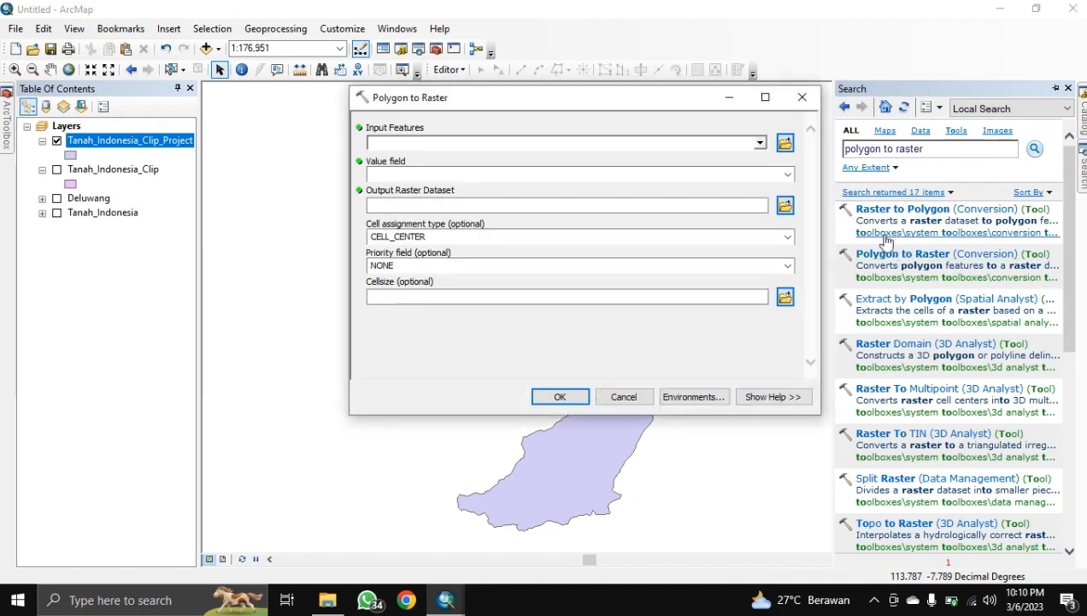
click(760, 143)
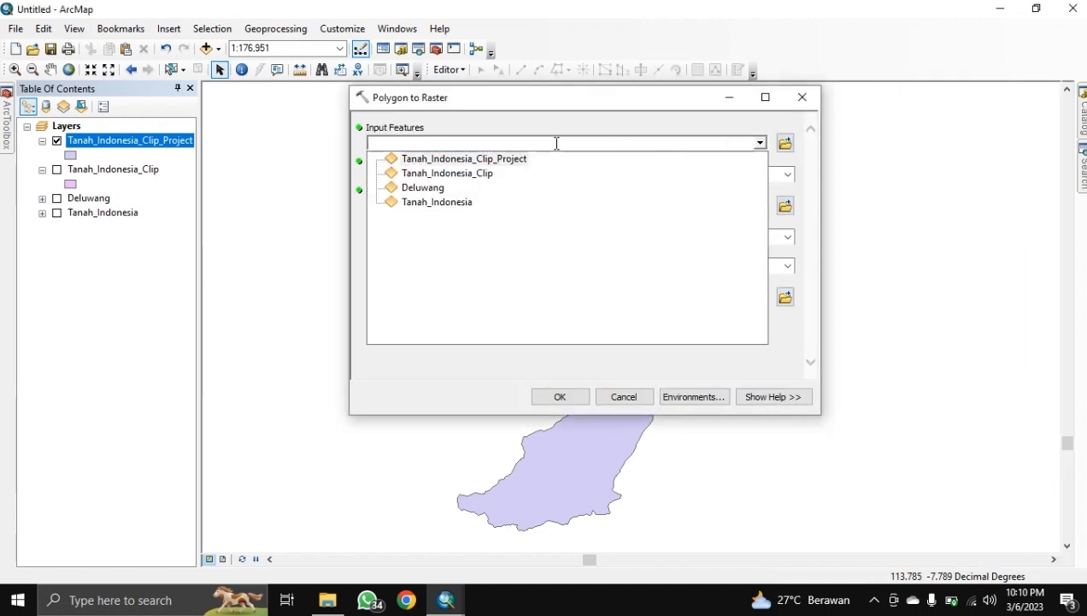
click(493, 159)
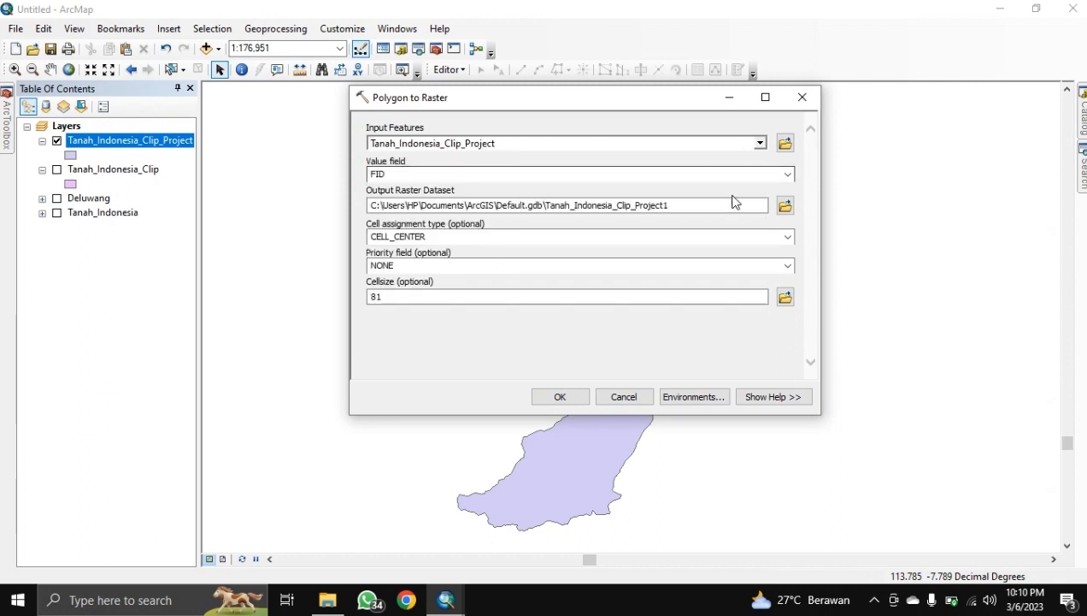
click(786, 174)
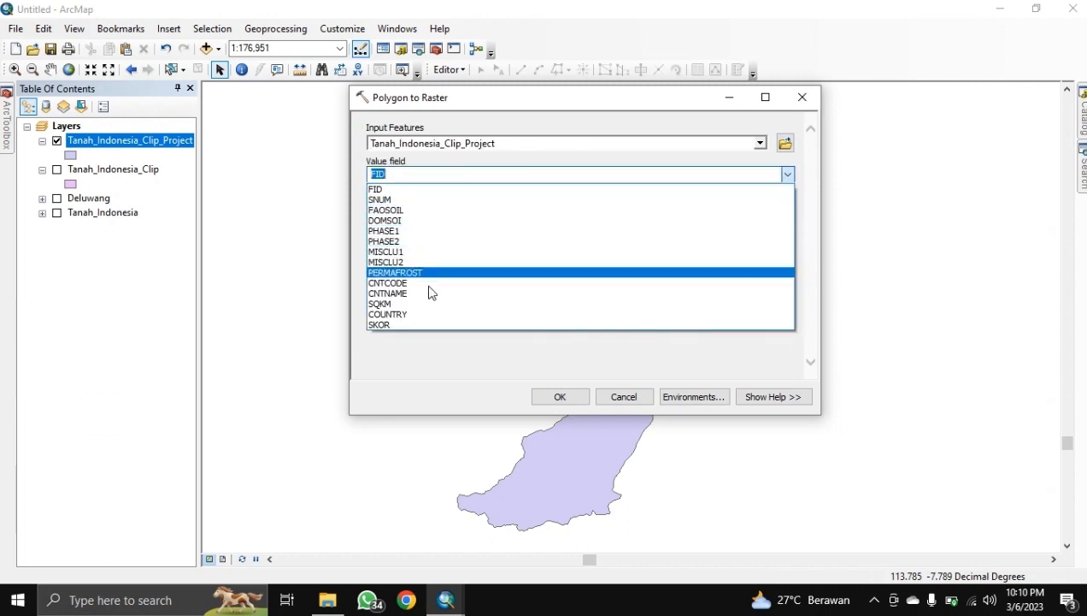
click(430, 324)
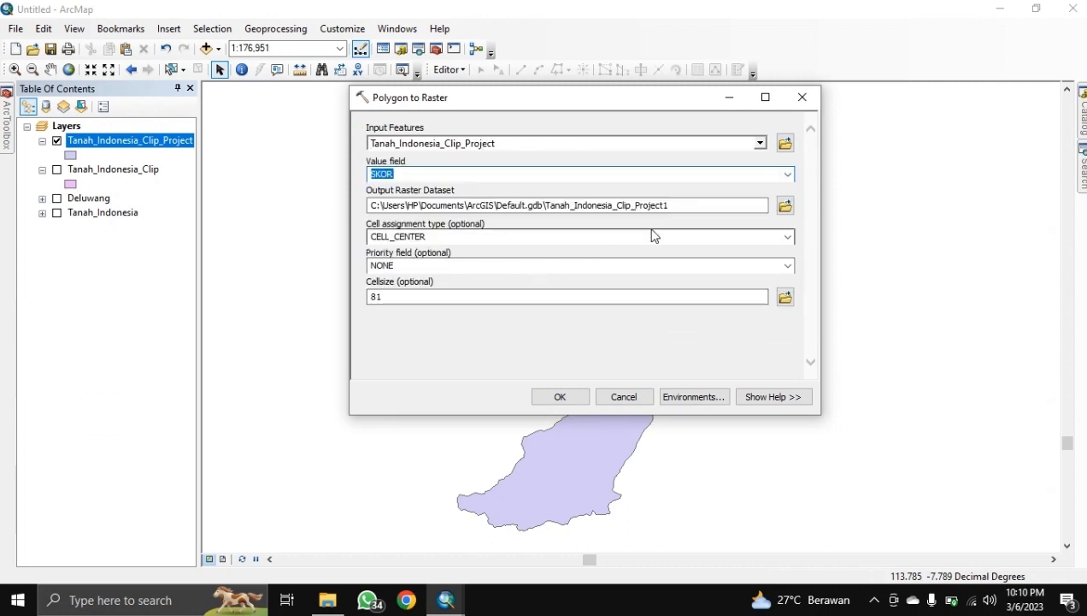
Step: Set cell size 30 and output polyTR_Tanah in HASIL, then run the conversion
drag(420, 293, 367, 295)
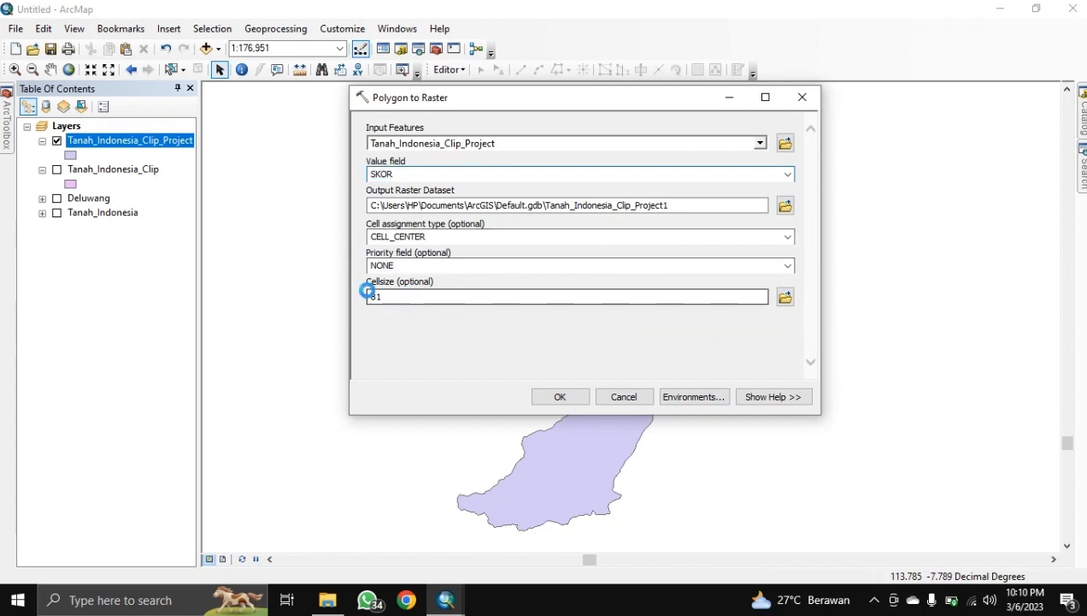
text(30)
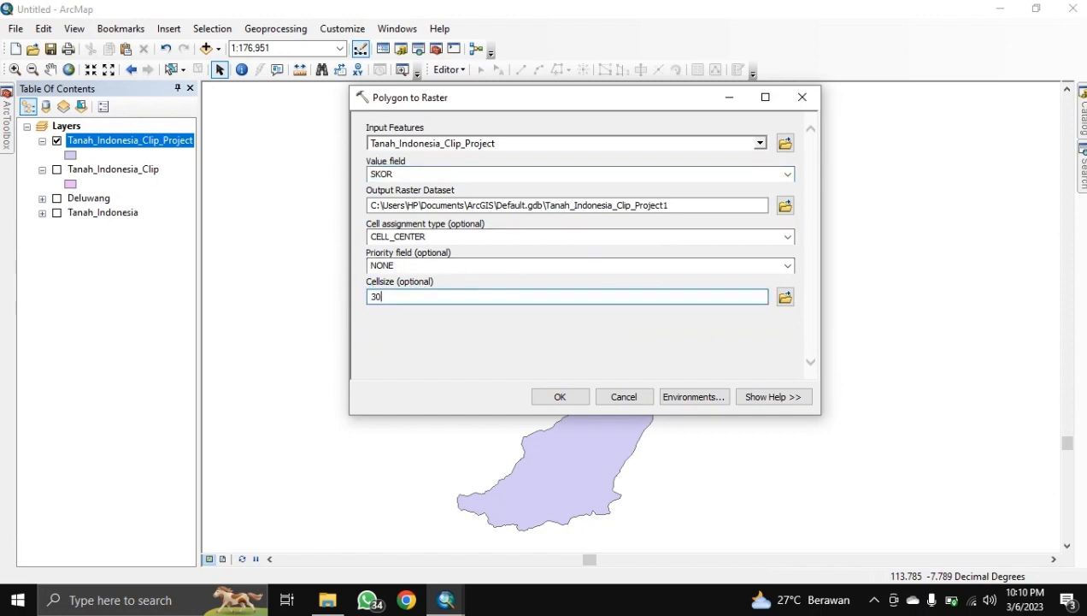
click(692, 211)
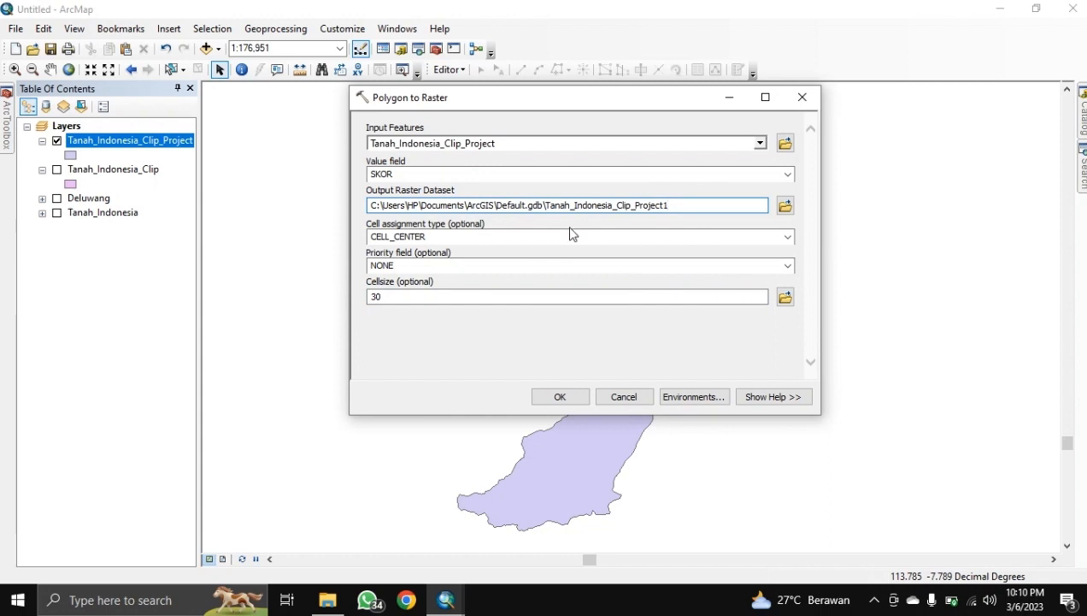
click(785, 208)
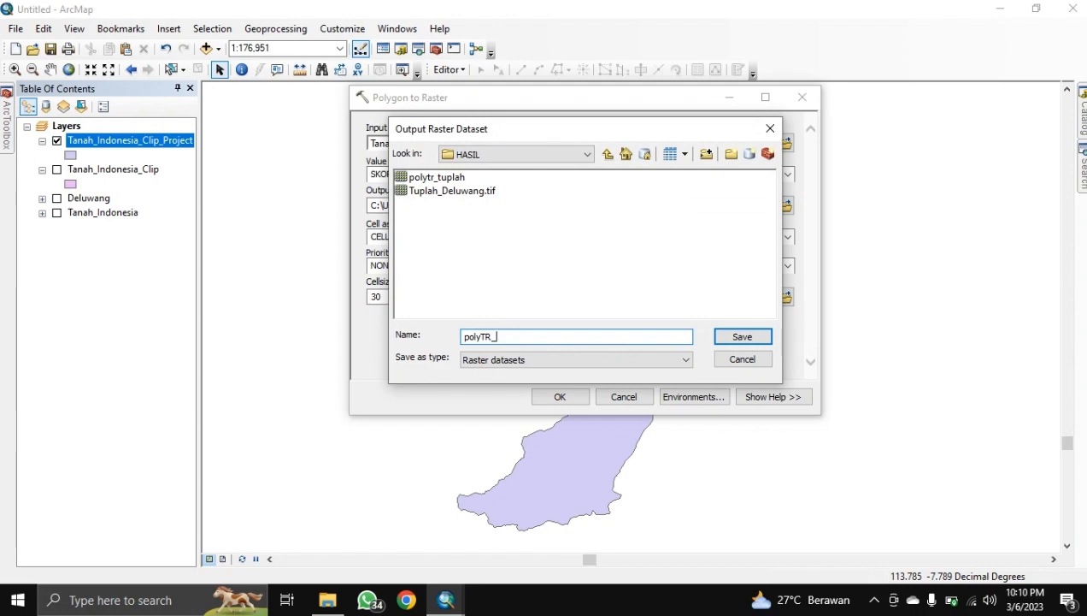
key(Return)
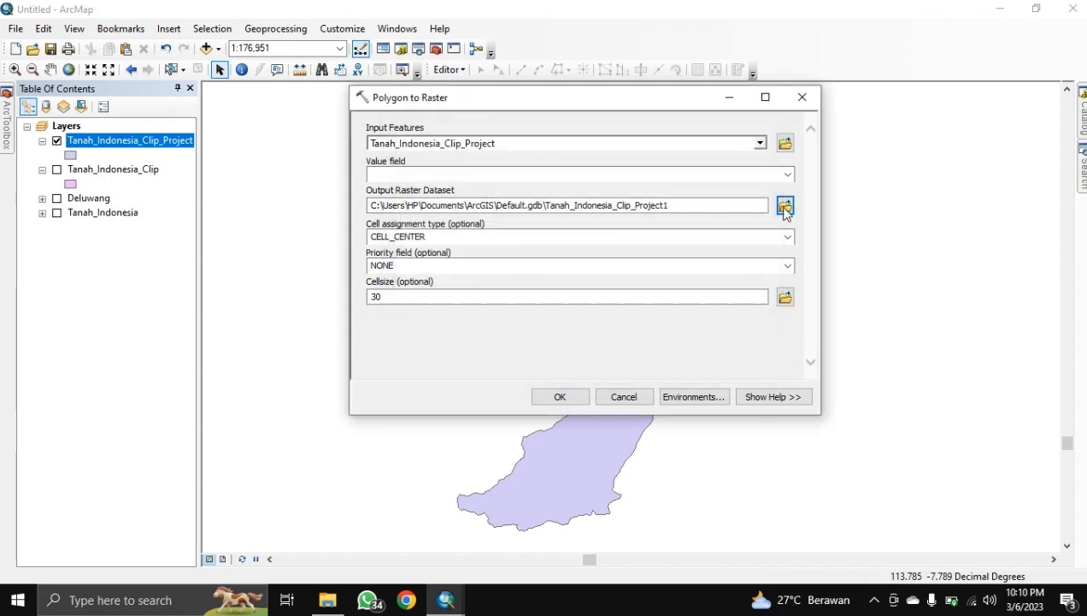
click(576, 398)
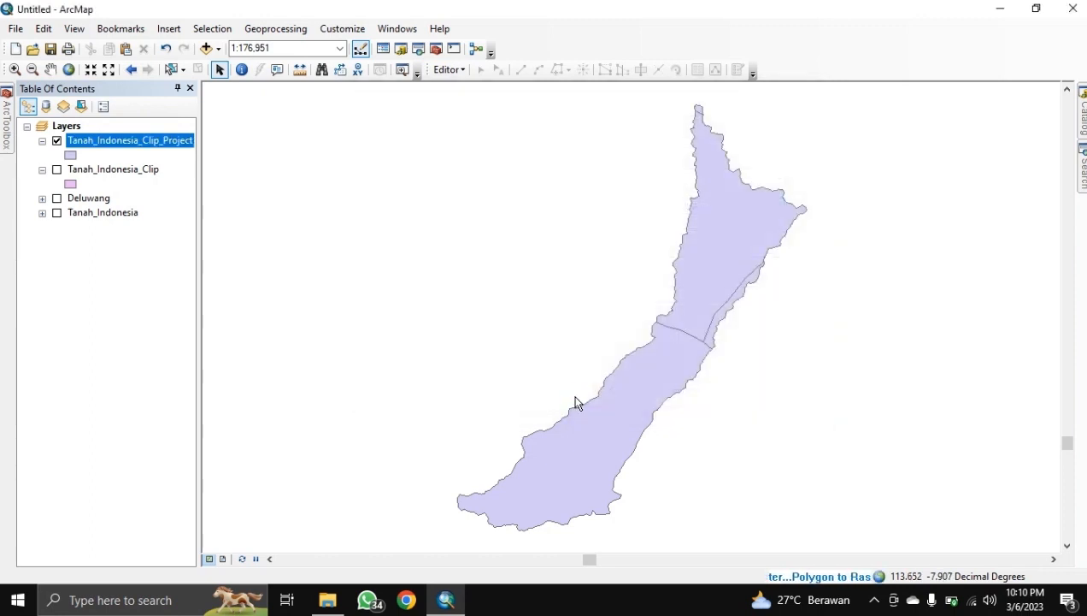
Step: Hide the Tanah_Indonesia_Clip_Project polygons to reveal the polyTR_Tanah raster
click(57, 140)
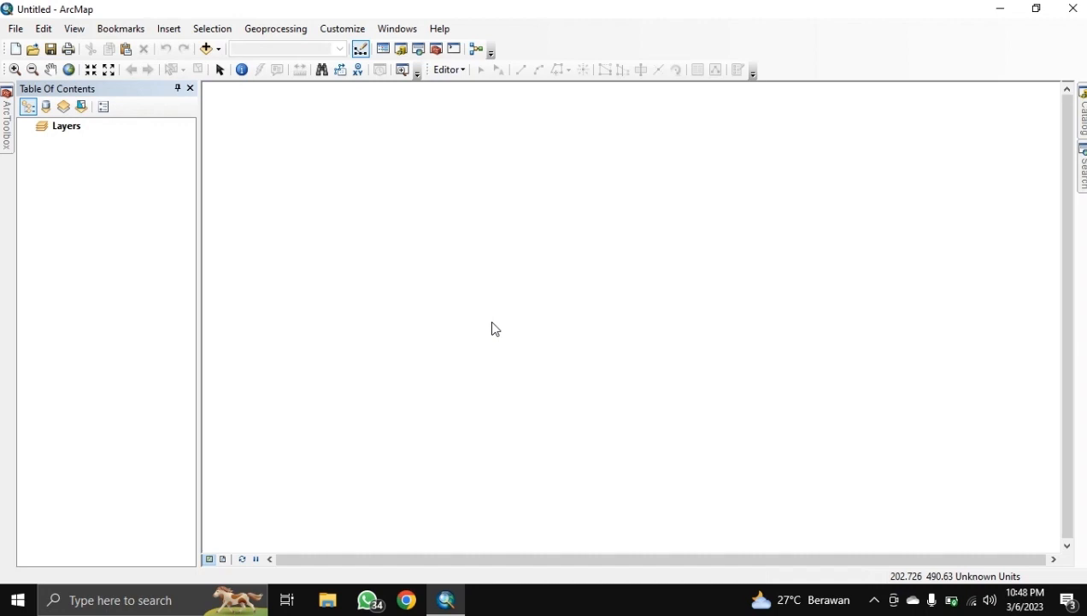
Step: Add the six HASIL rasters, Jarak_Jalan.tif through Tuplah_Deluwang.tif, to the map
click(206, 48)
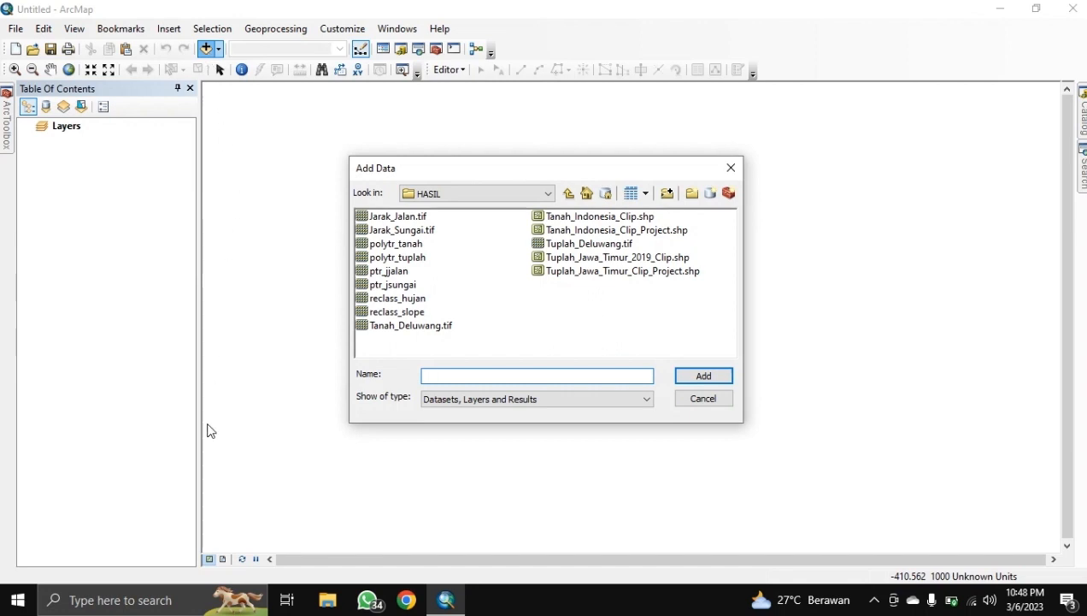
click(408, 216)
shift+click(414, 231)
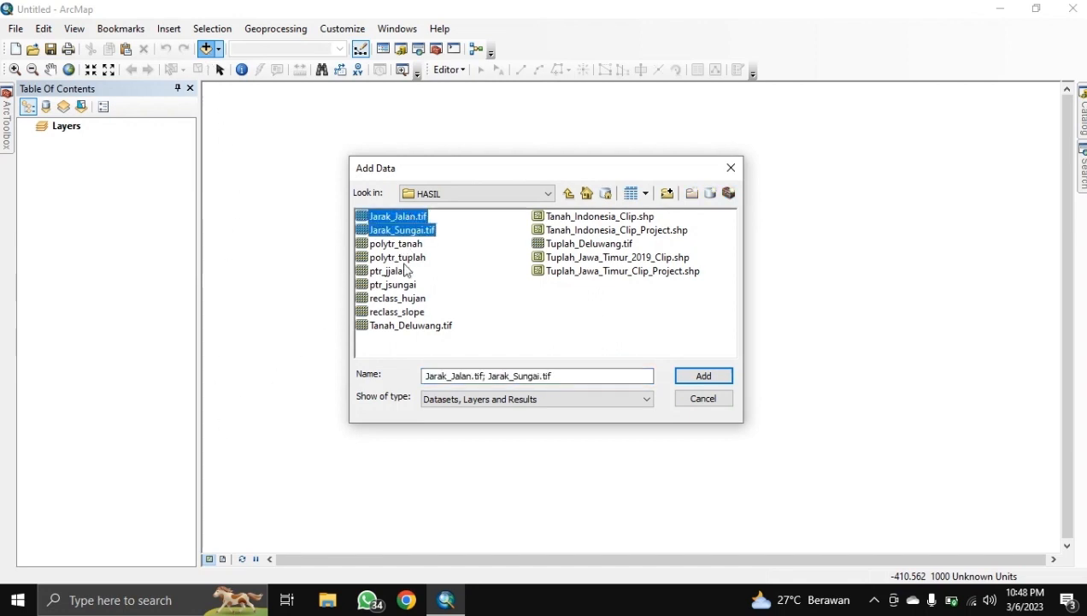
ctrl+click(396, 299)
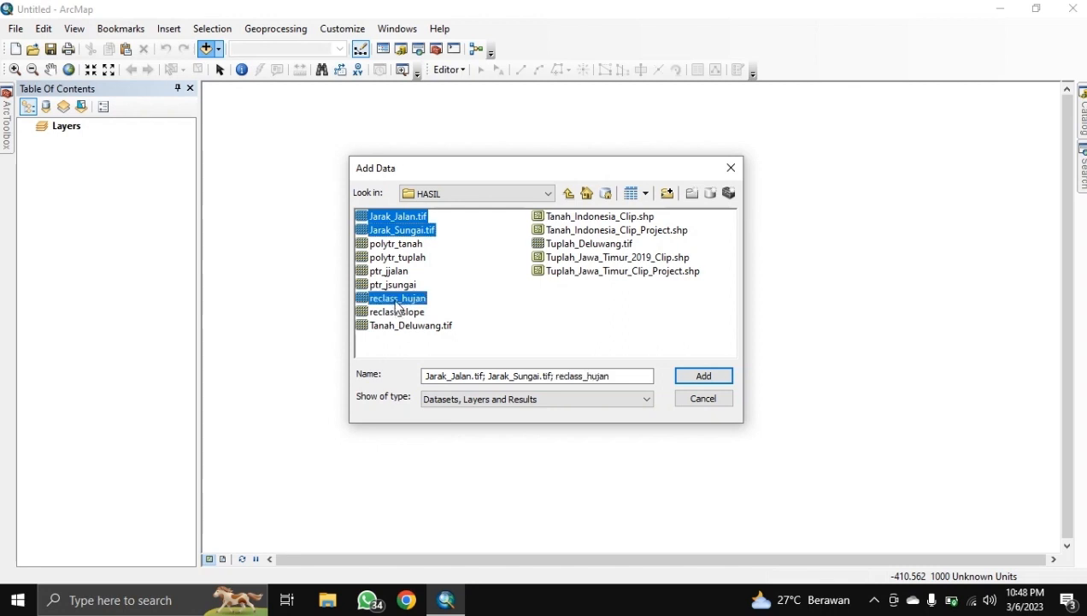
ctrl+click(400, 312)
ctrl+click(413, 326)
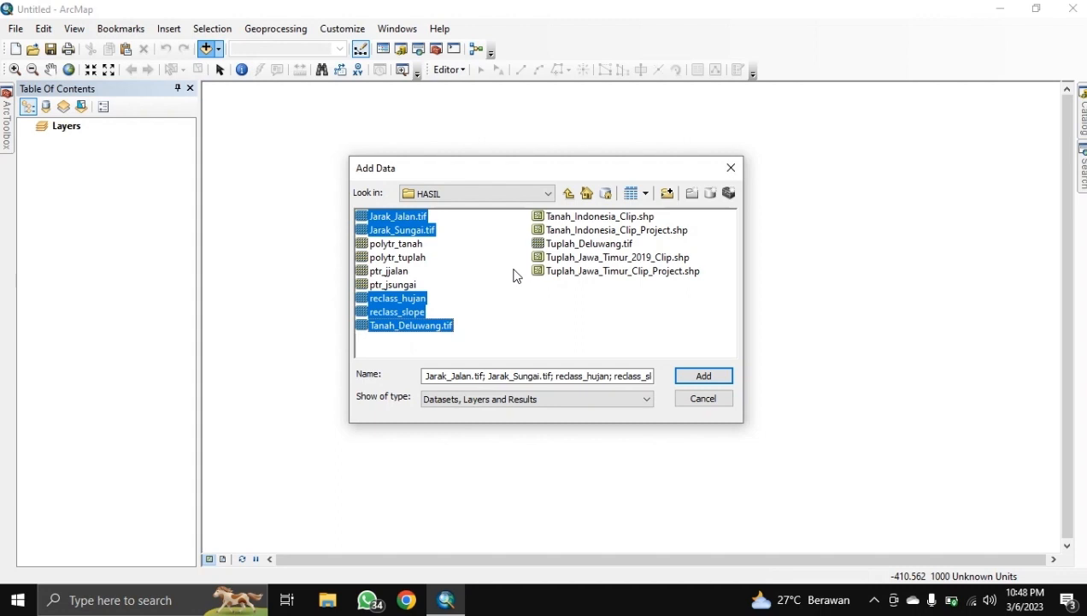
ctrl+click(553, 245)
click(699, 374)
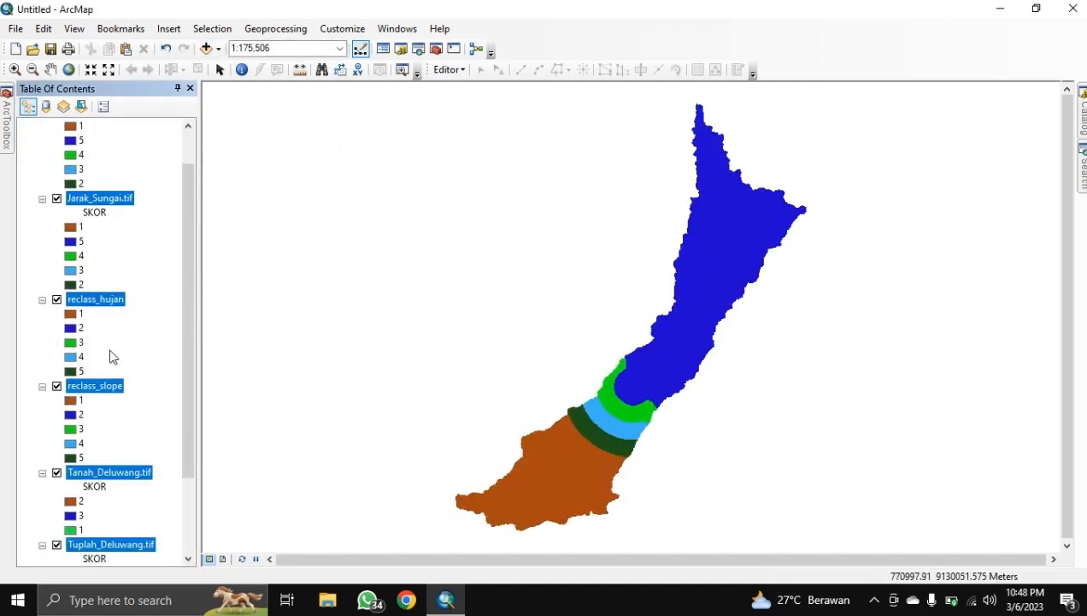
Step: Collapse all six raster legends and select the Layers data frame
click(42, 140)
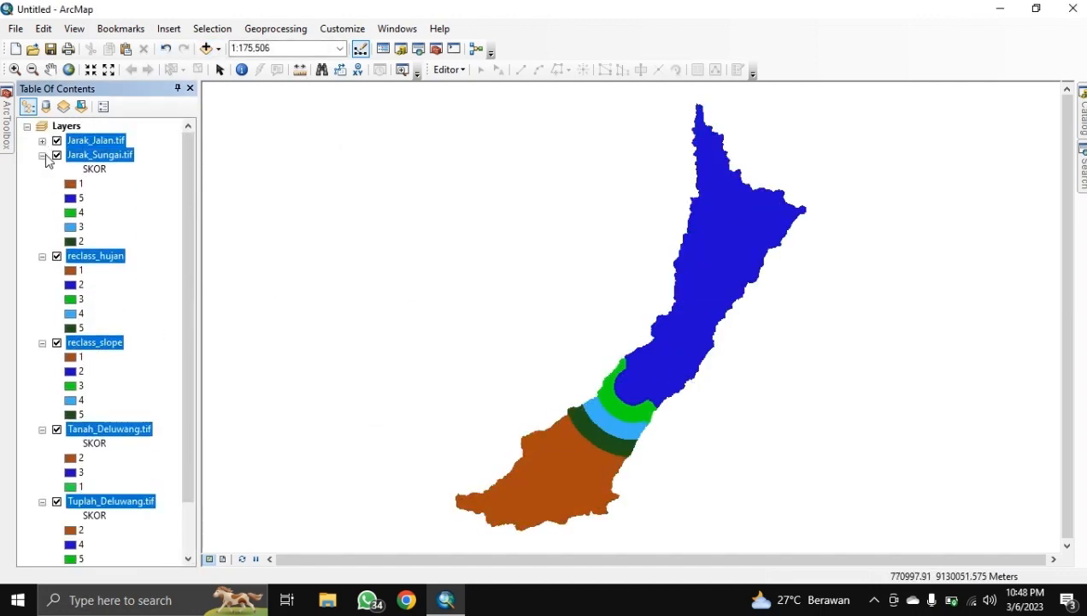
click(42, 154)
click(41, 169)
click(42, 184)
click(42, 198)
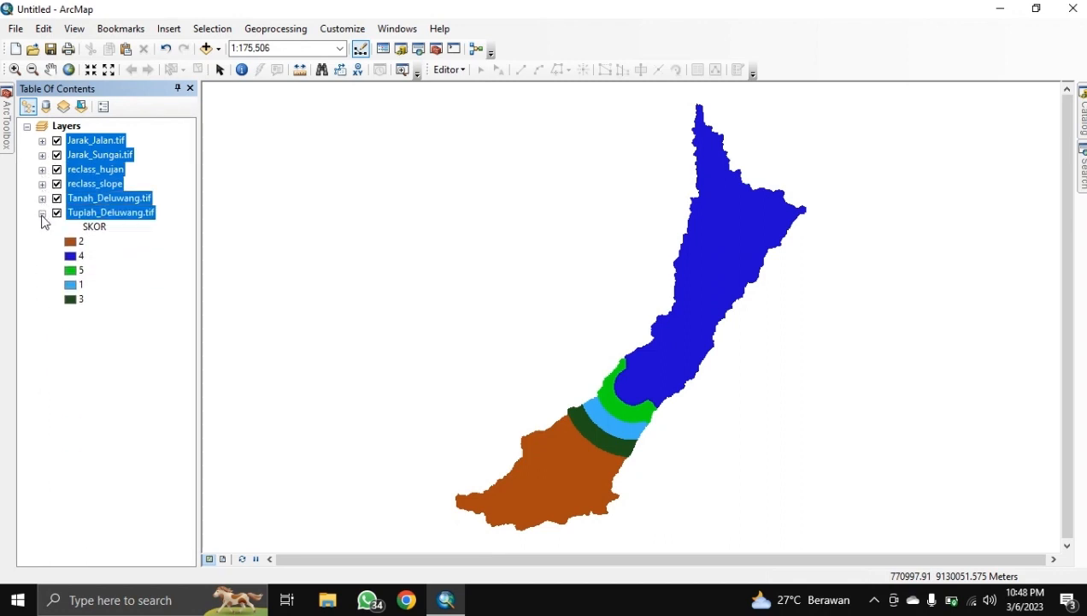
click(42, 213)
click(94, 205)
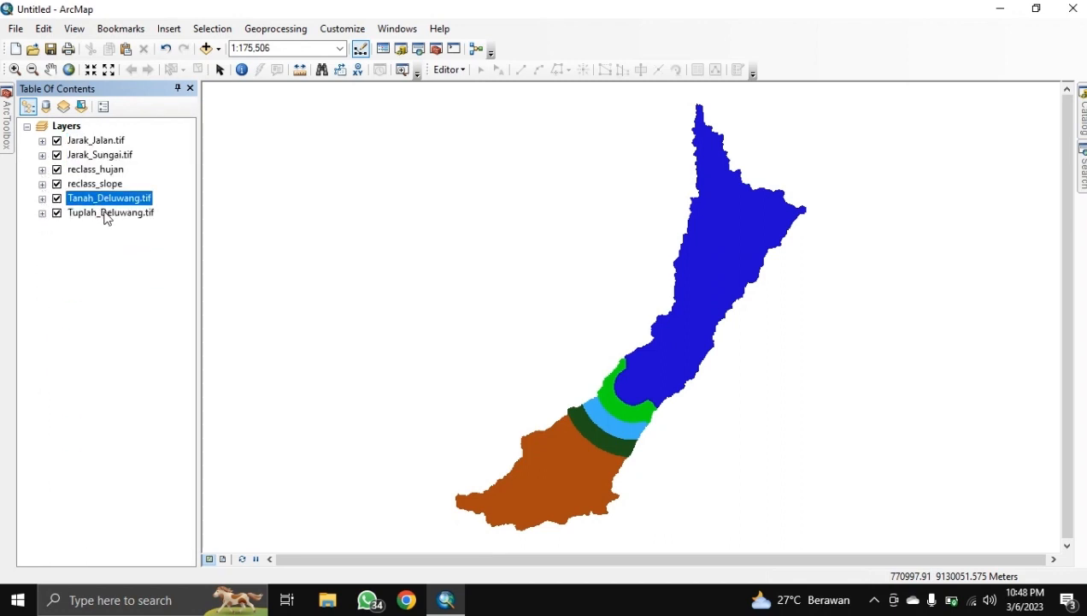
click(73, 129)
click(1081, 167)
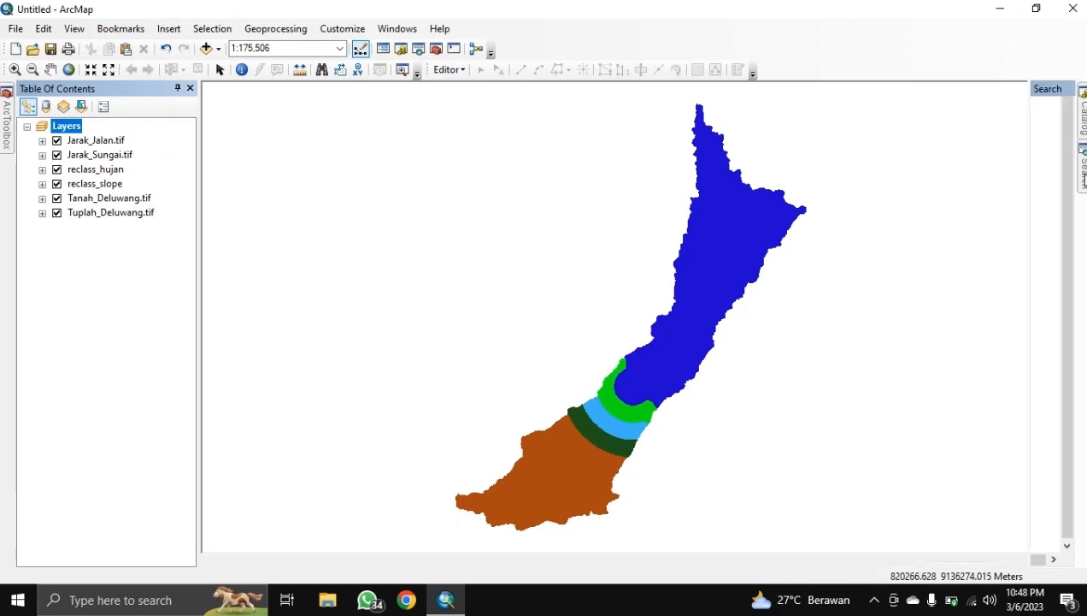
Step: Search 'raster calculator' and open the Spatial Analyst Raster Calculator tool
drag(957, 154, 782, 176)
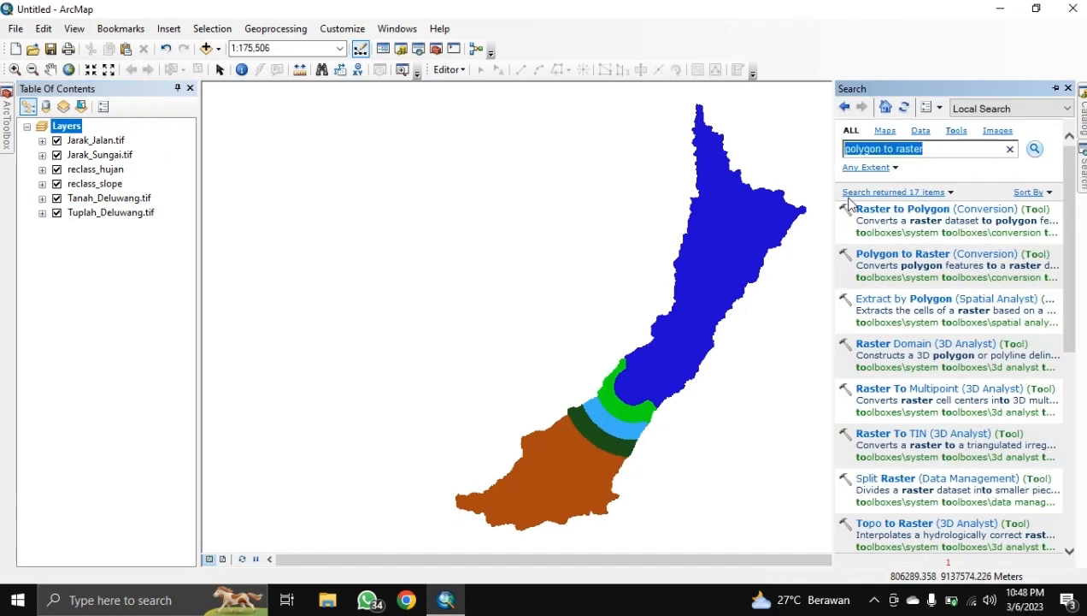
text(raster)
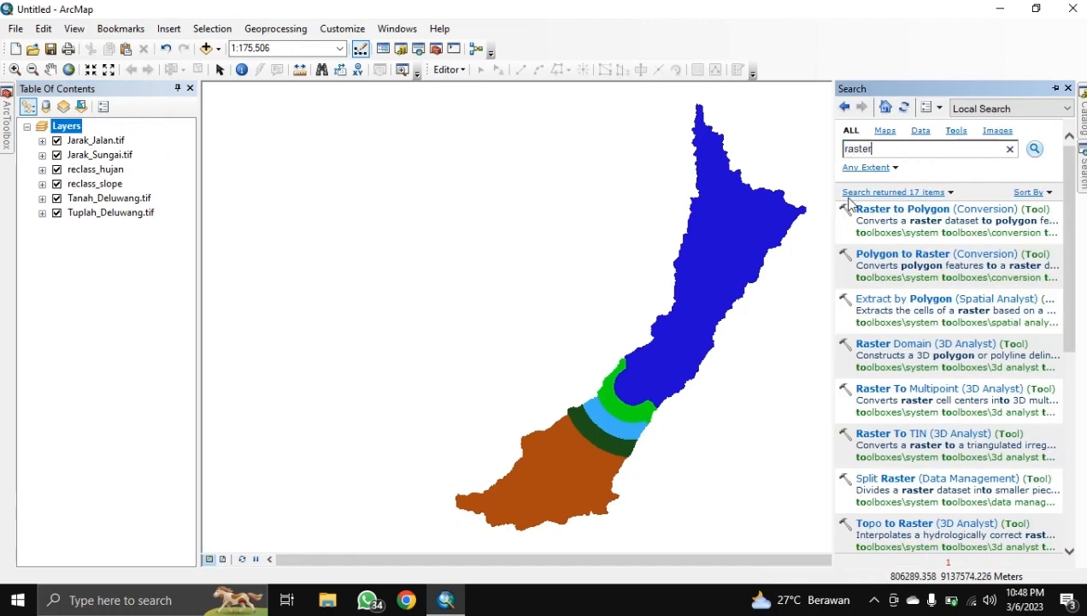
text( calculat)
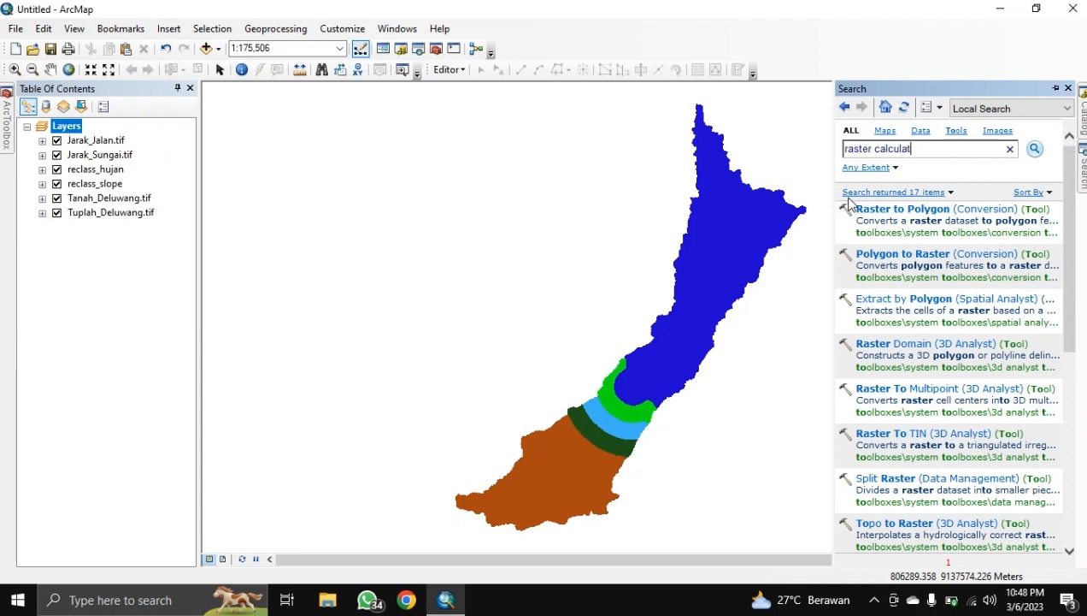
text(or)
key(Return)
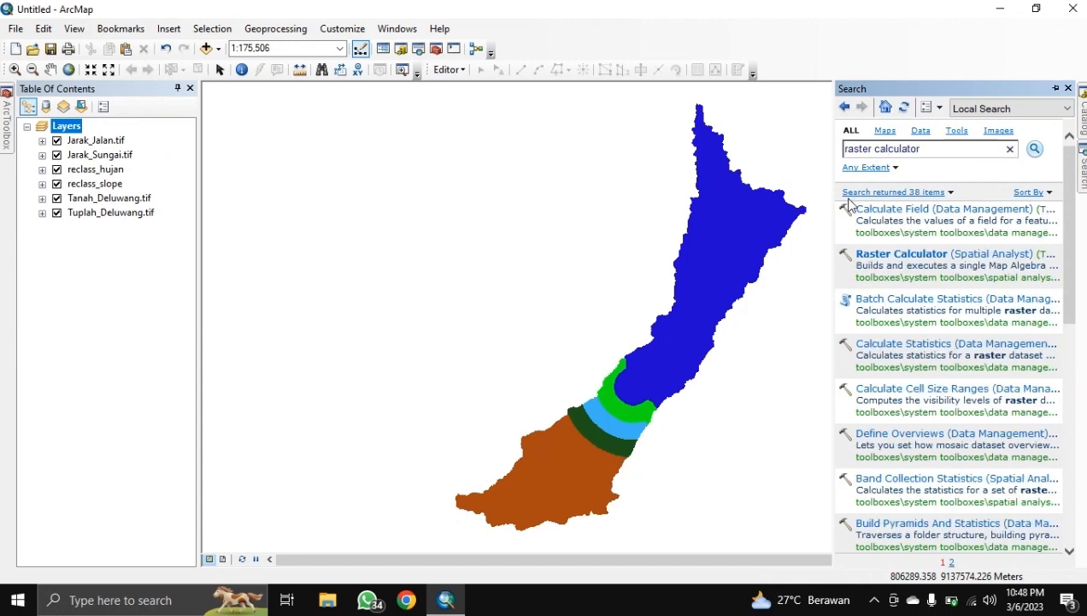
click(880, 255)
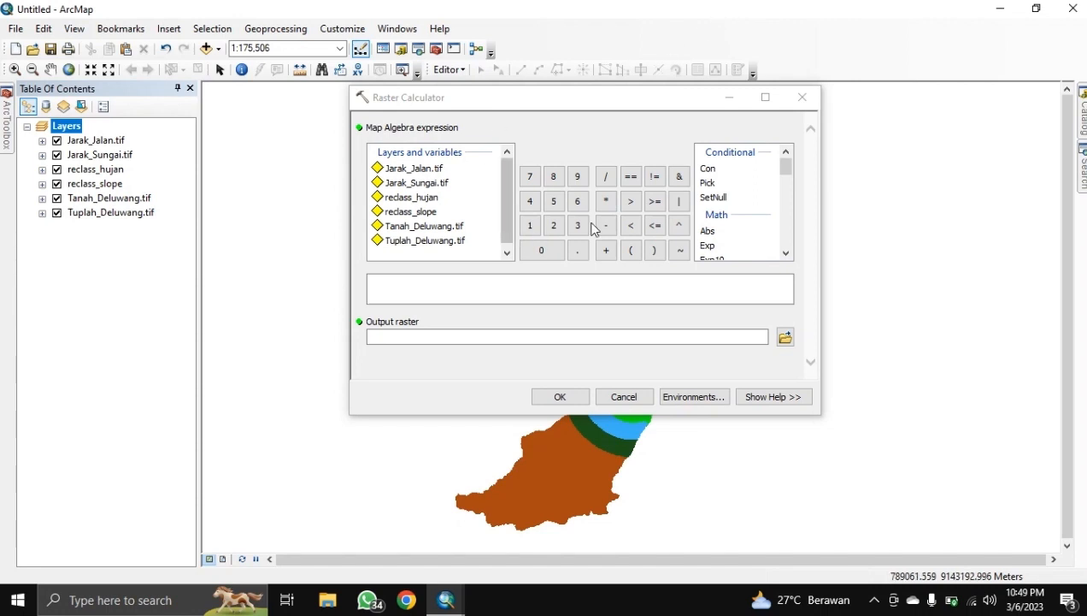
Step: Enter the bracketed first term: reclass_slope multiplied by 0.30
click(630, 251)
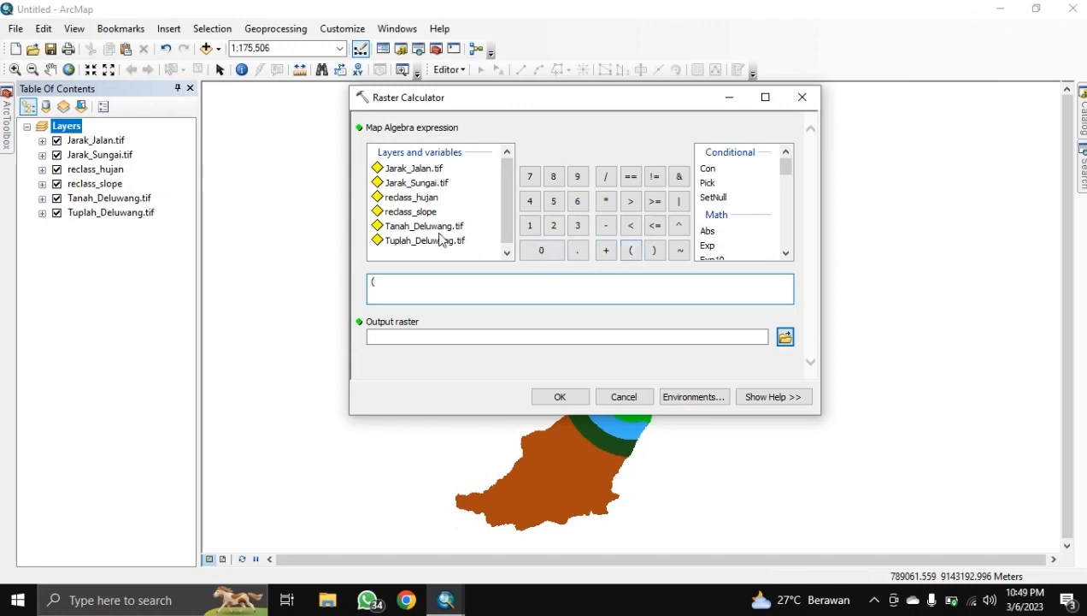
click(413, 215)
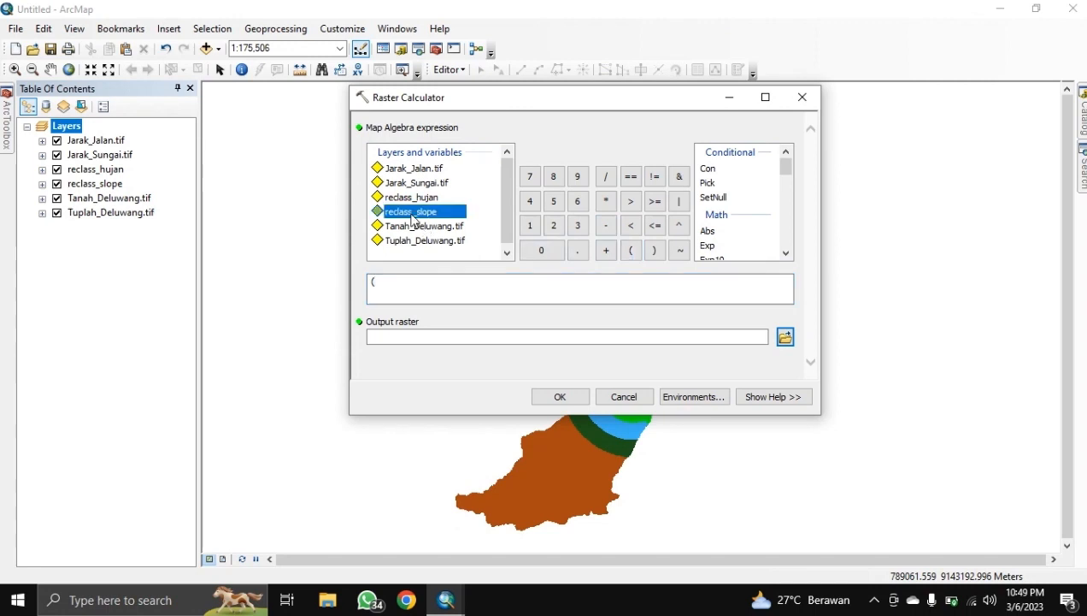
double_click(413, 220)
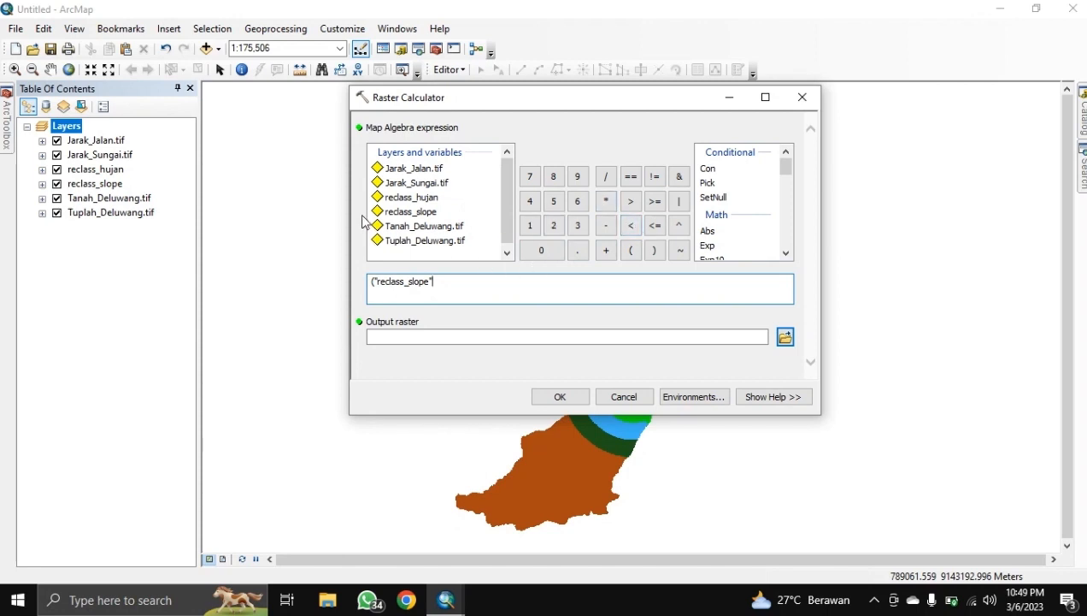
click(607, 201)
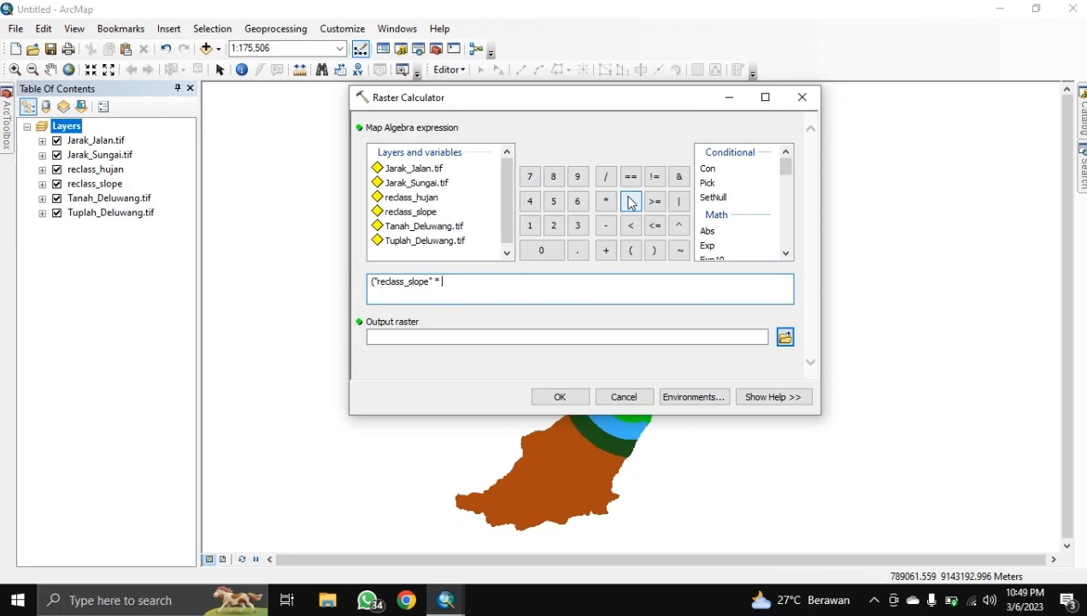
click(544, 248)
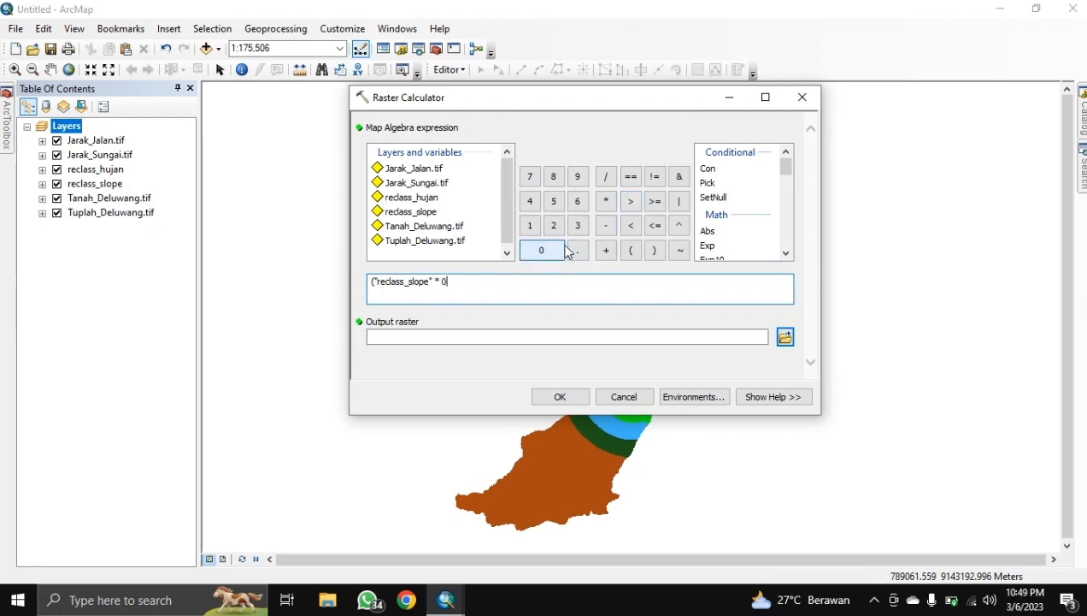
click(575, 251)
click(556, 253)
click(654, 251)
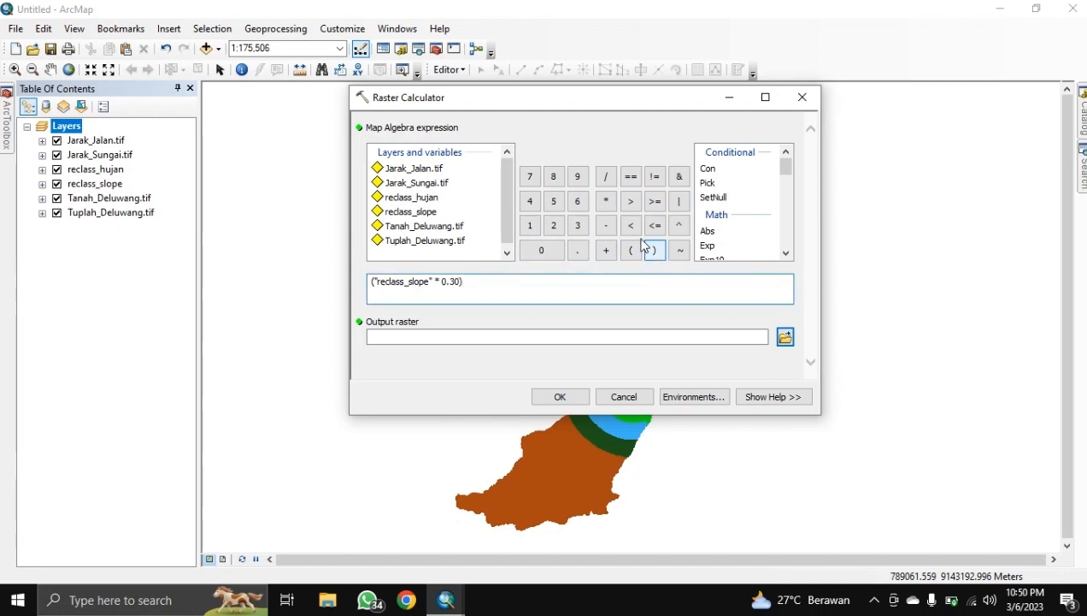
Step: Add the reclass_hujan term weighted by 0.15
click(606, 249)
click(629, 250)
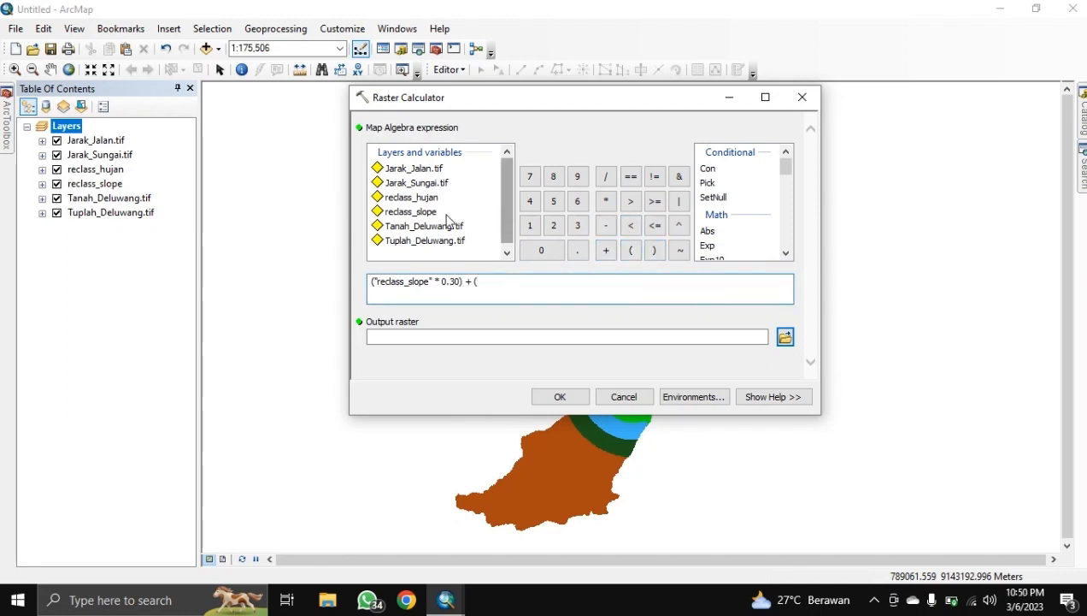
click(411, 200)
double_click(412, 207)
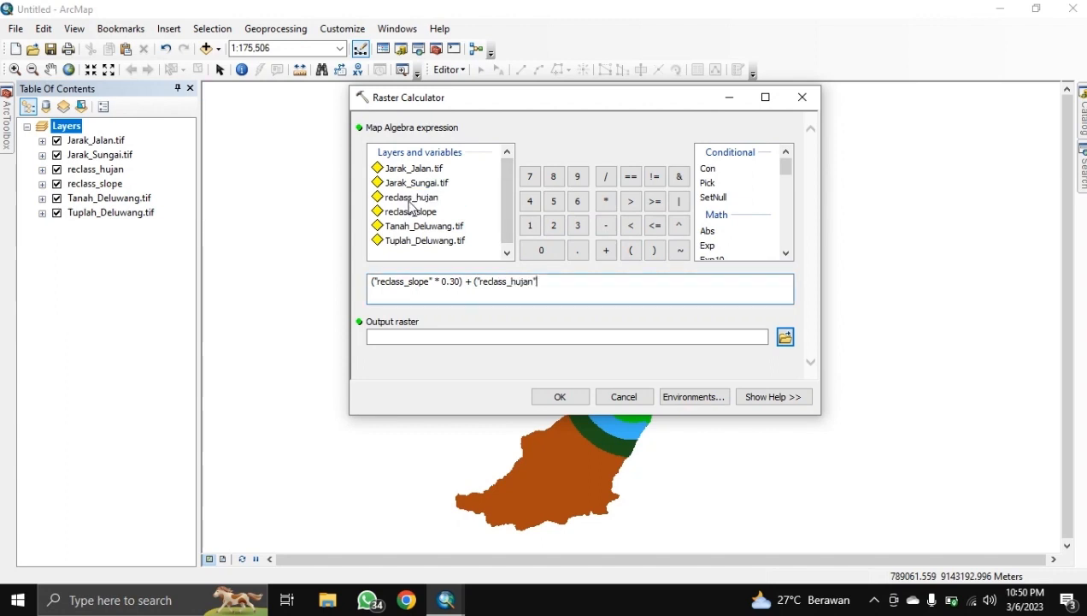
click(607, 201)
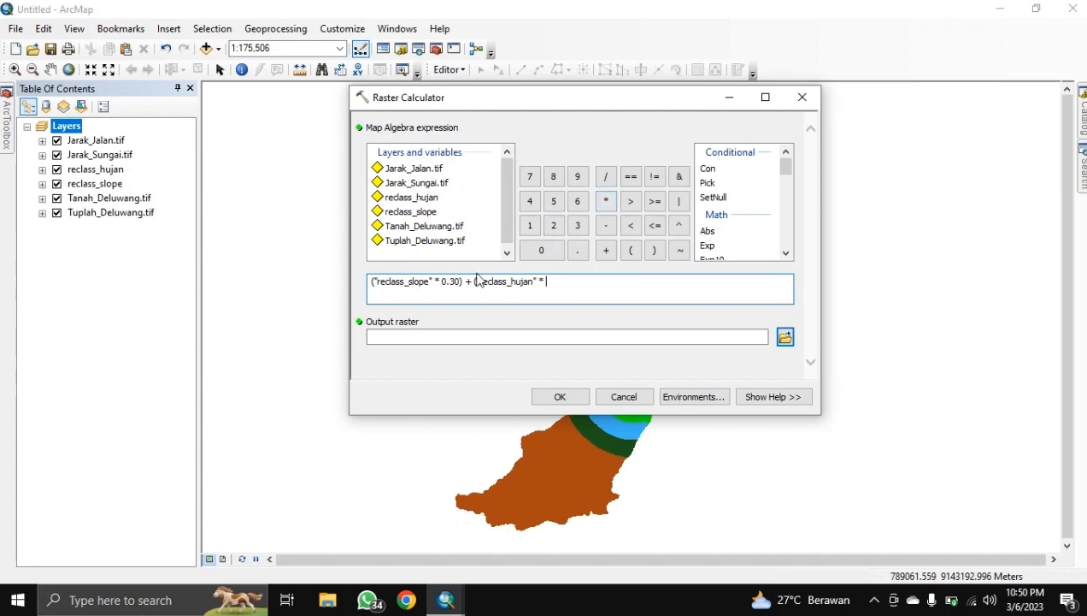
click(539, 255)
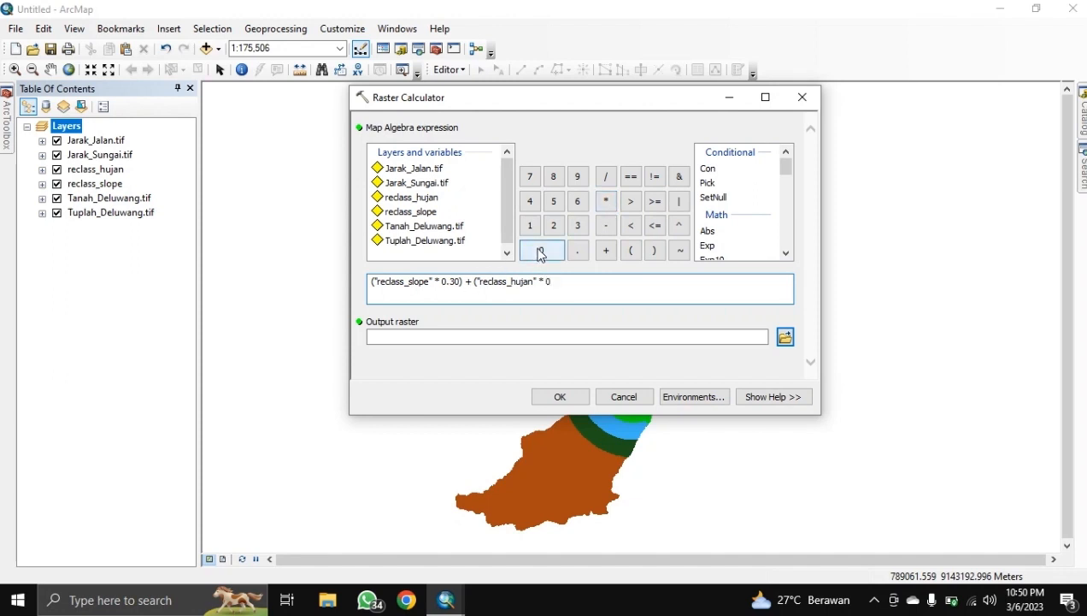
click(578, 255)
text(15)
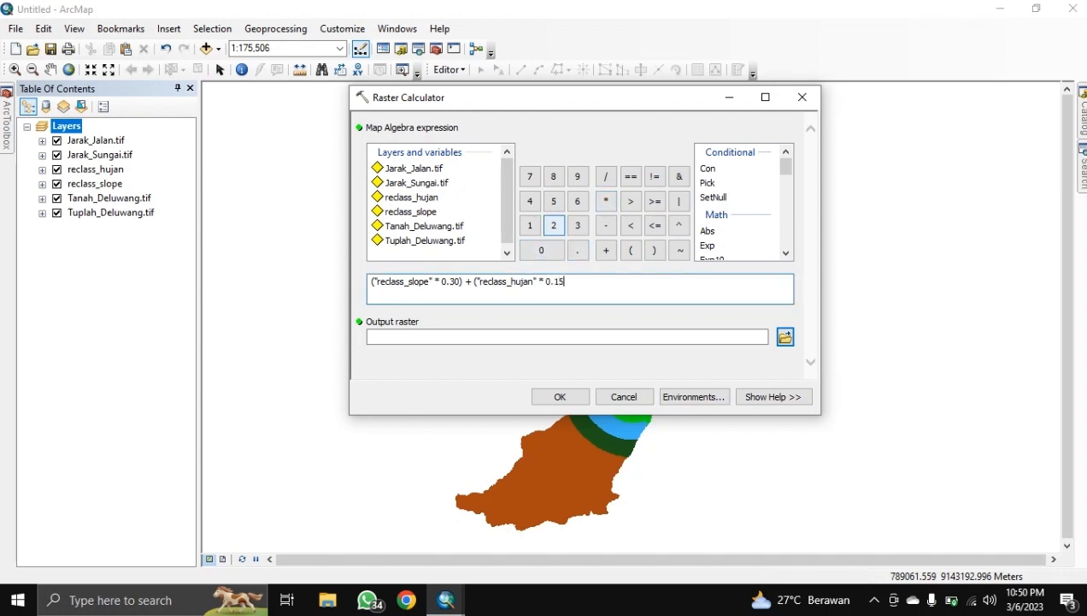
click(655, 251)
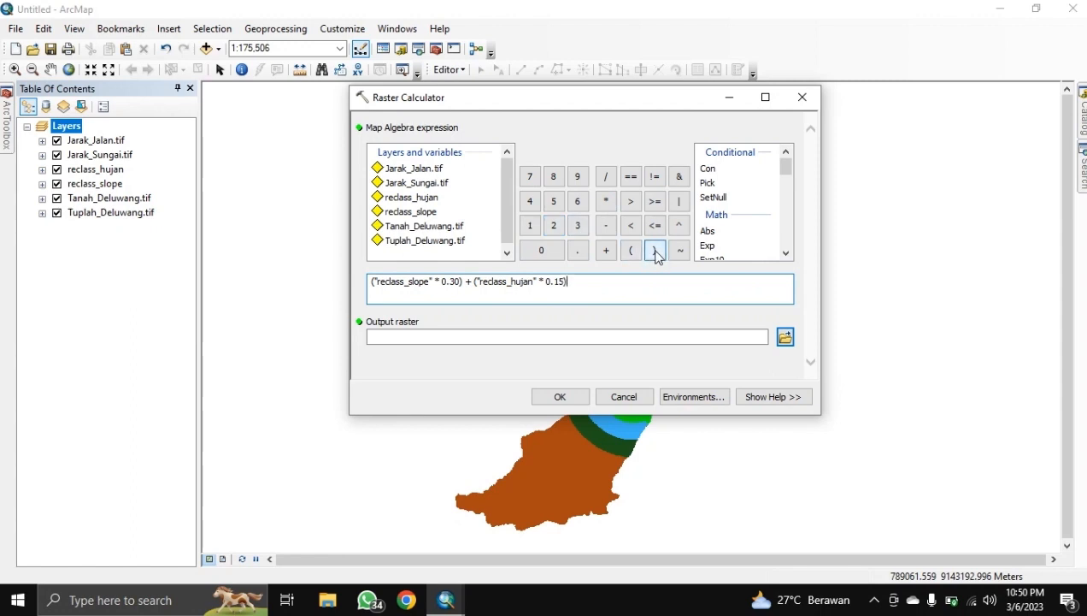
Step: Add the Tuplah_Deluwang.tif term weighted by 0.25
click(608, 254)
click(630, 252)
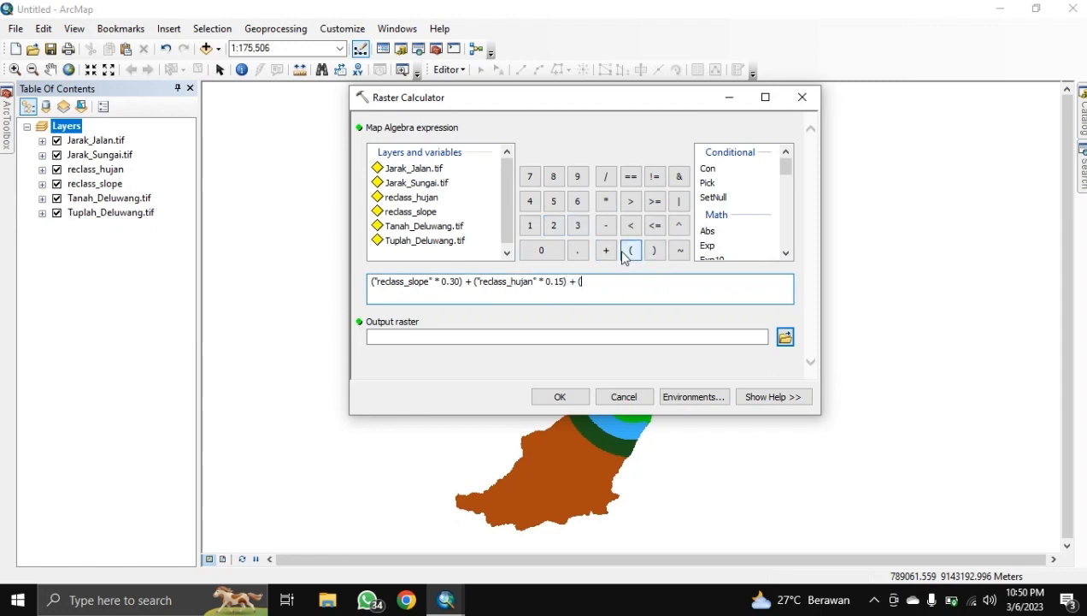
double_click(400, 242)
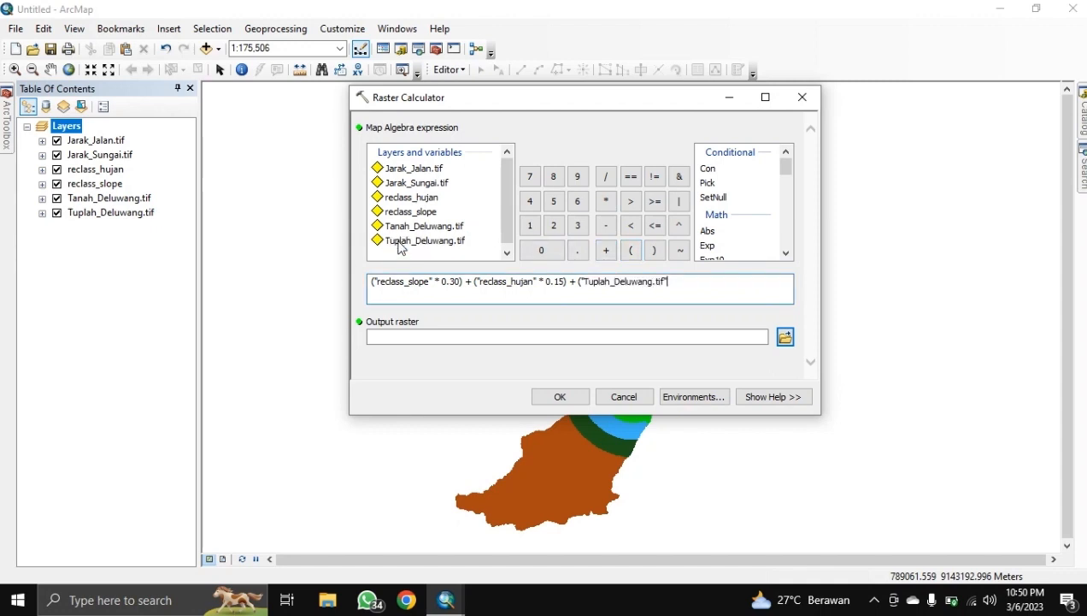
click(606, 202)
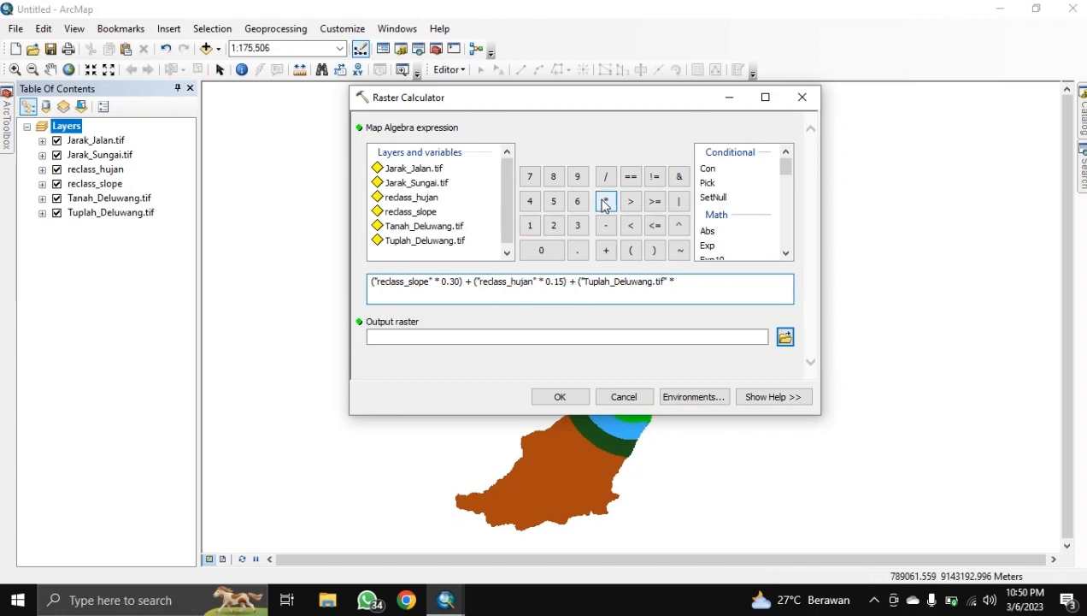
click(555, 253)
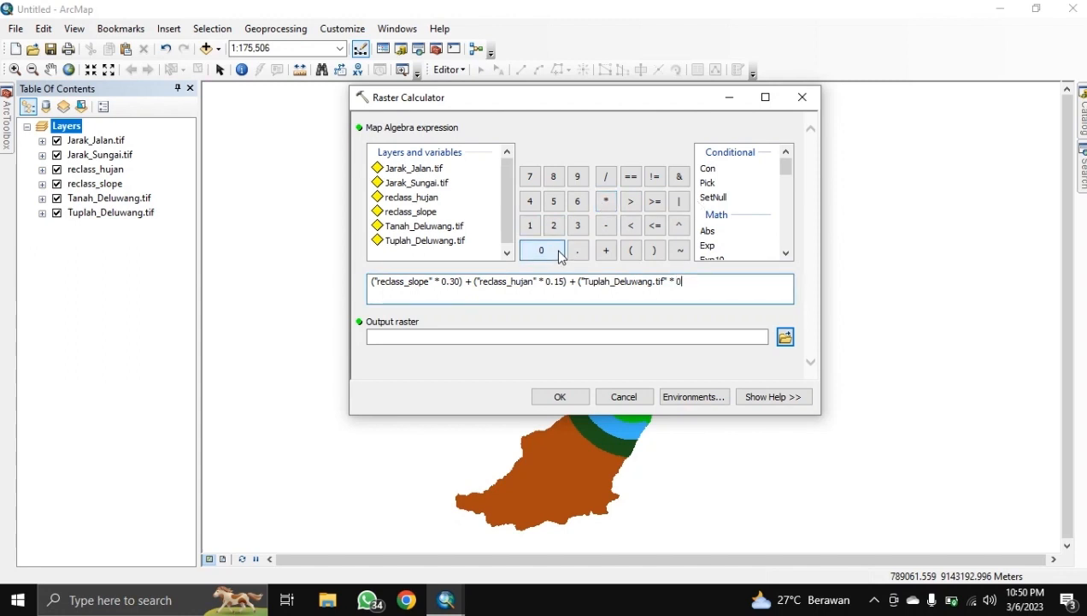
click(578, 251)
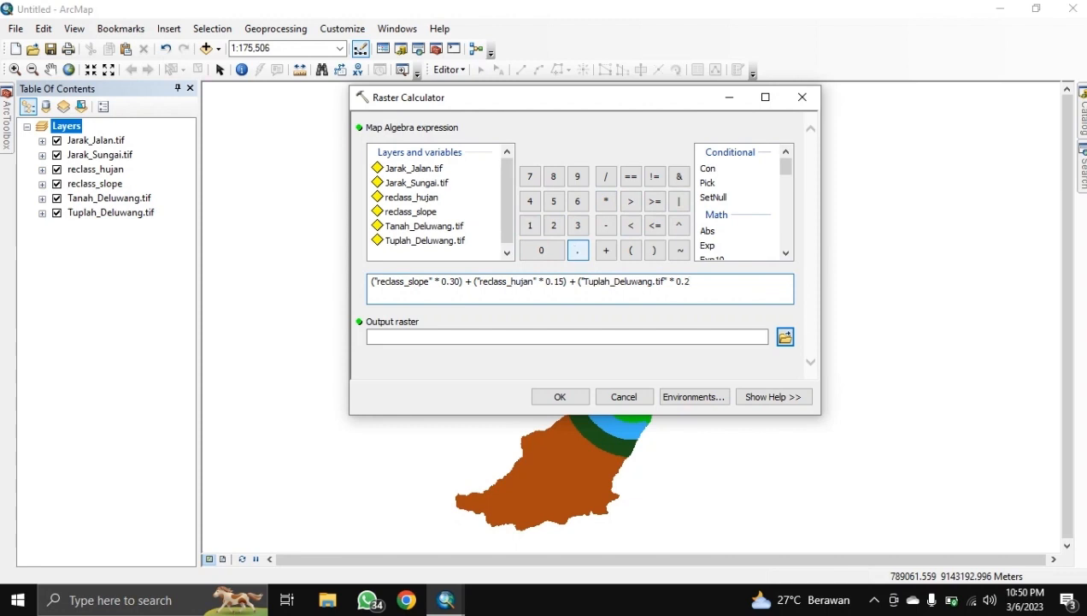
text(25)
click(654, 249)
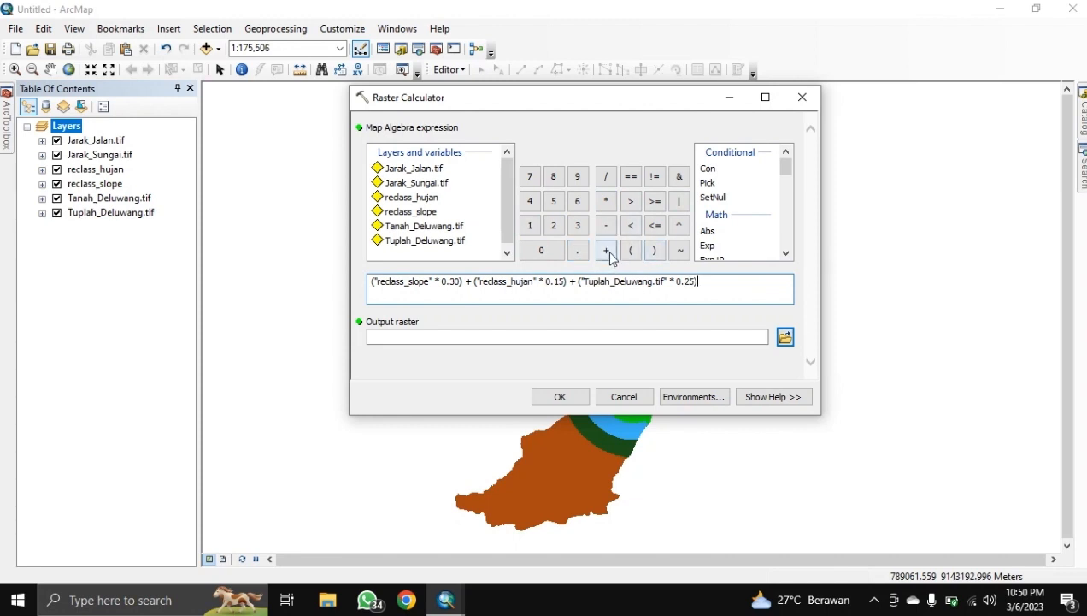
Step: Add the Tanah_Deluwang.tif term weighted by 0.15
click(605, 250)
click(633, 250)
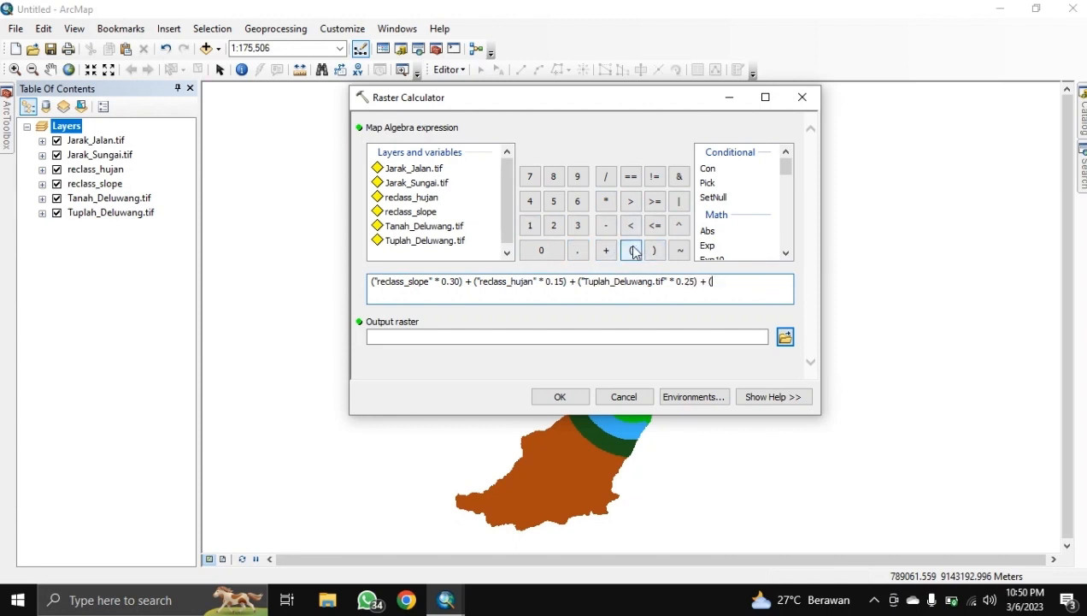
double_click(433, 229)
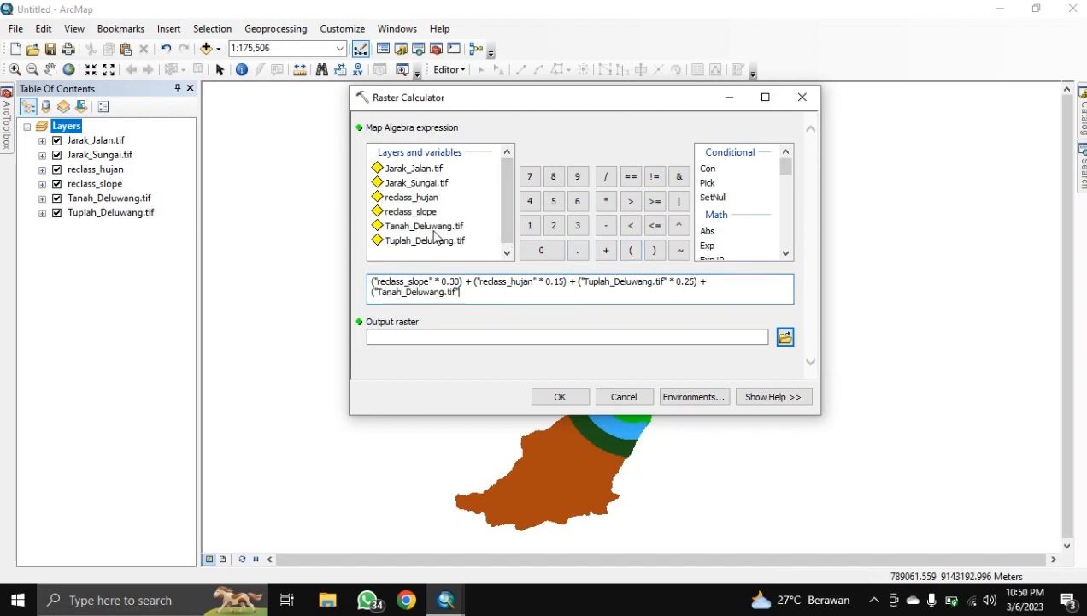
click(607, 205)
click(559, 250)
click(581, 252)
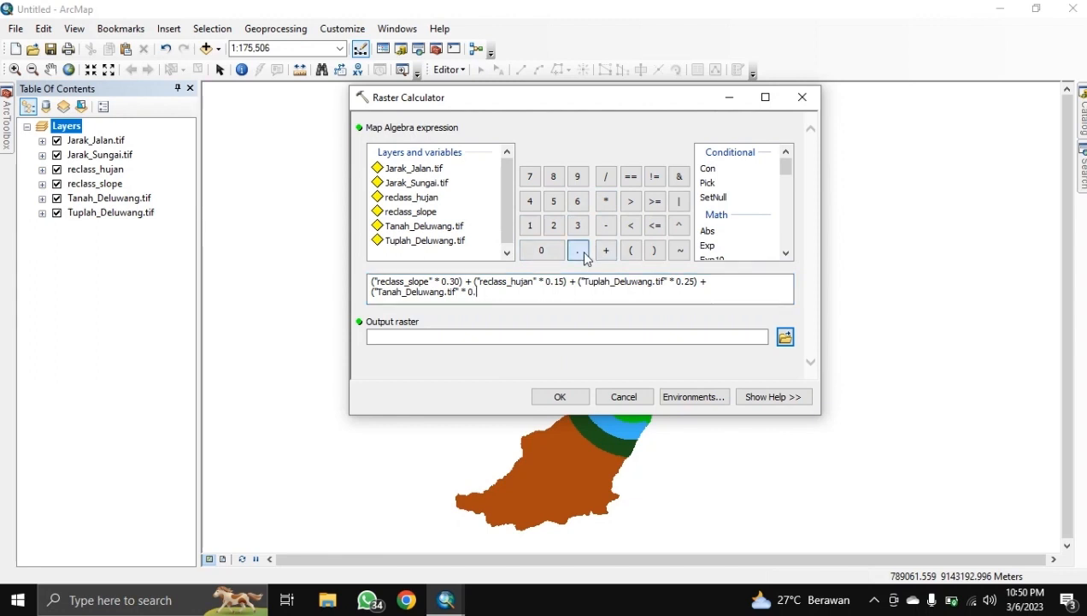
text(15)
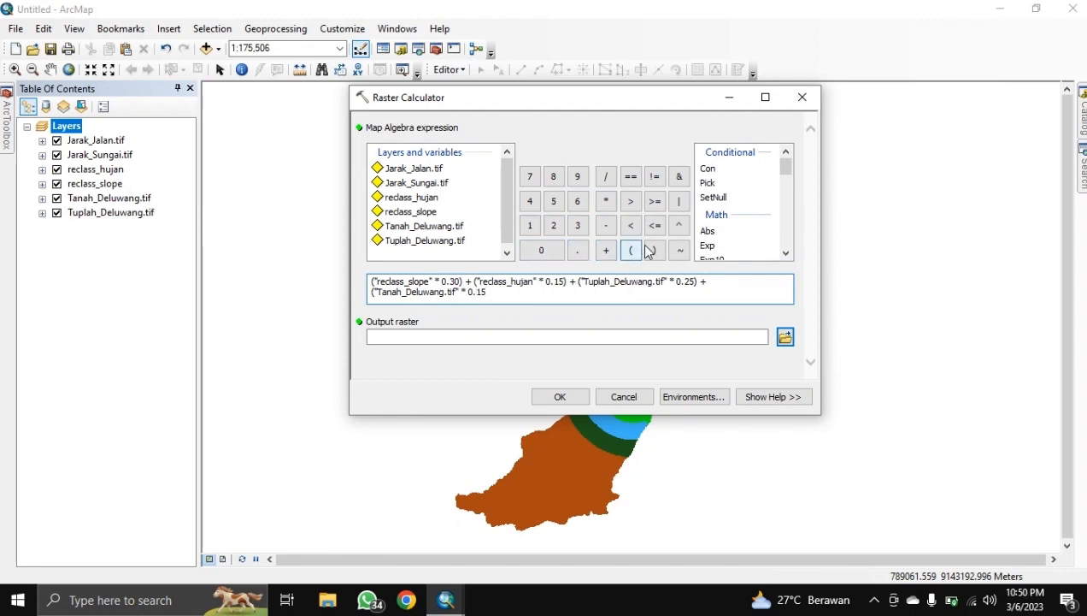
click(652, 251)
Step: Add the Jarak_Sungai.tif term weighted by 0.10
click(606, 249)
click(631, 251)
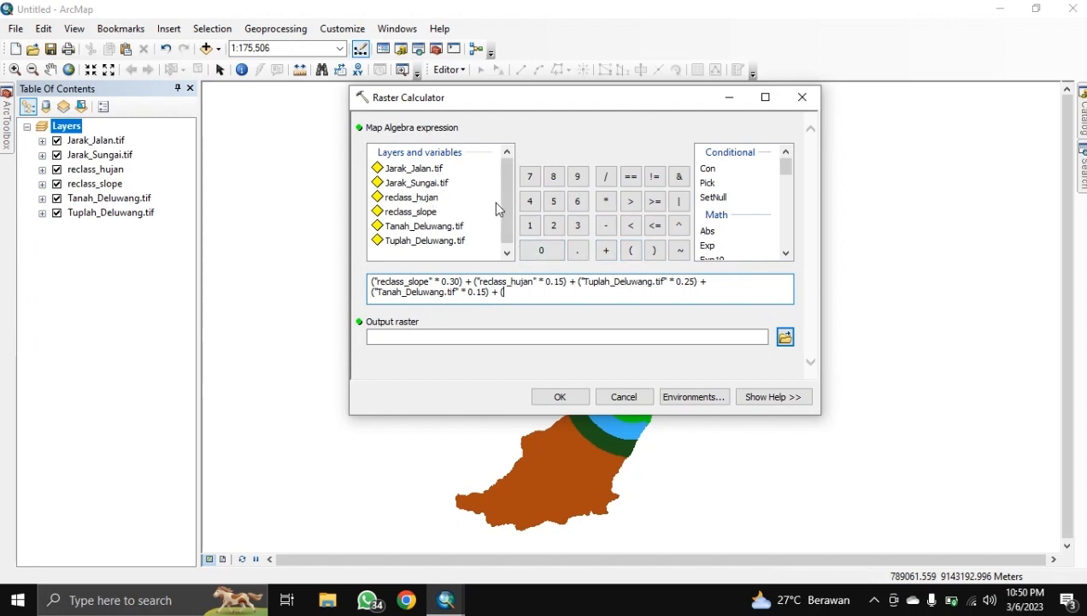
double_click(413, 183)
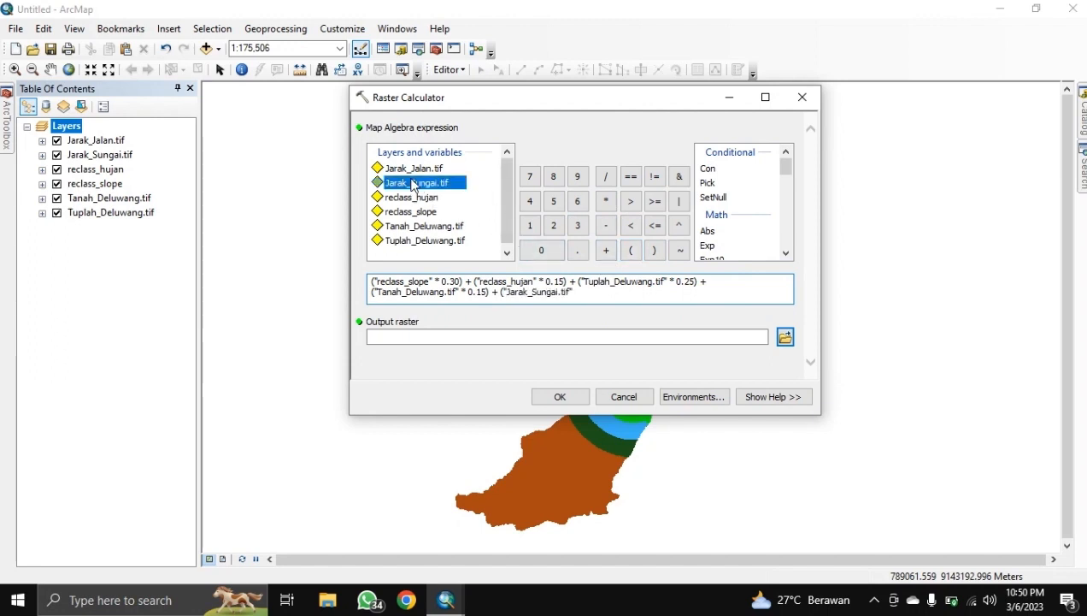
click(606, 202)
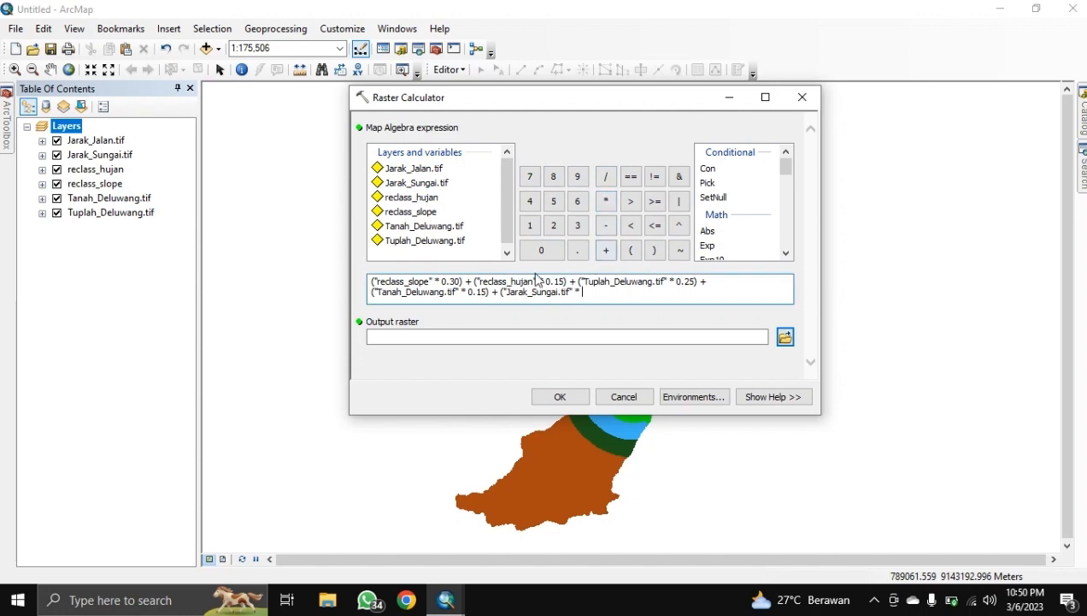
click(550, 253)
click(578, 255)
text(10)
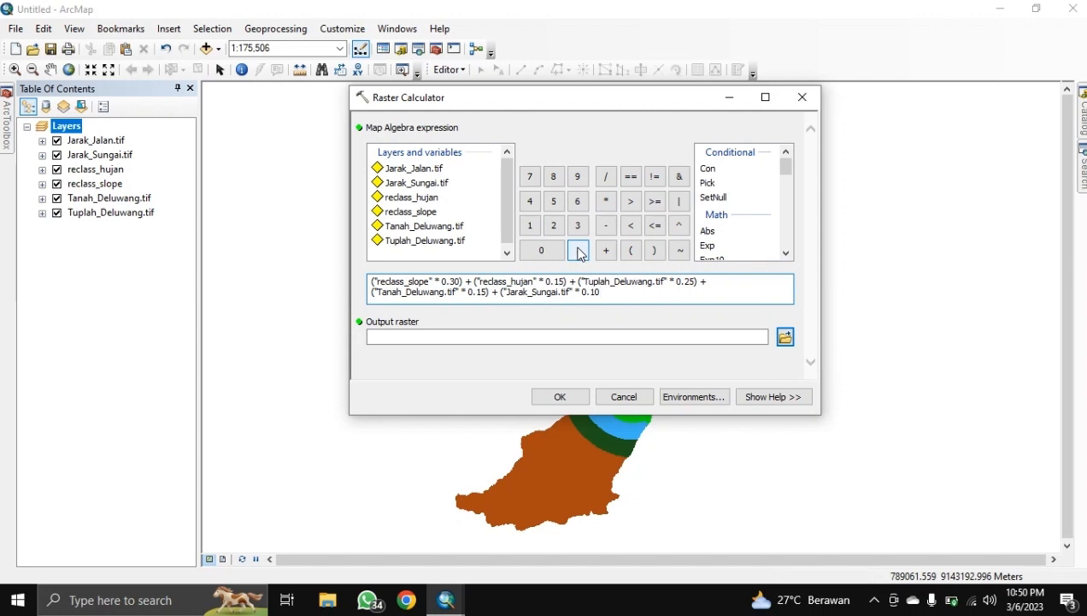
click(654, 250)
Step: Add the final Jarak_Jalan.tif term weighted by 0.05
click(606, 250)
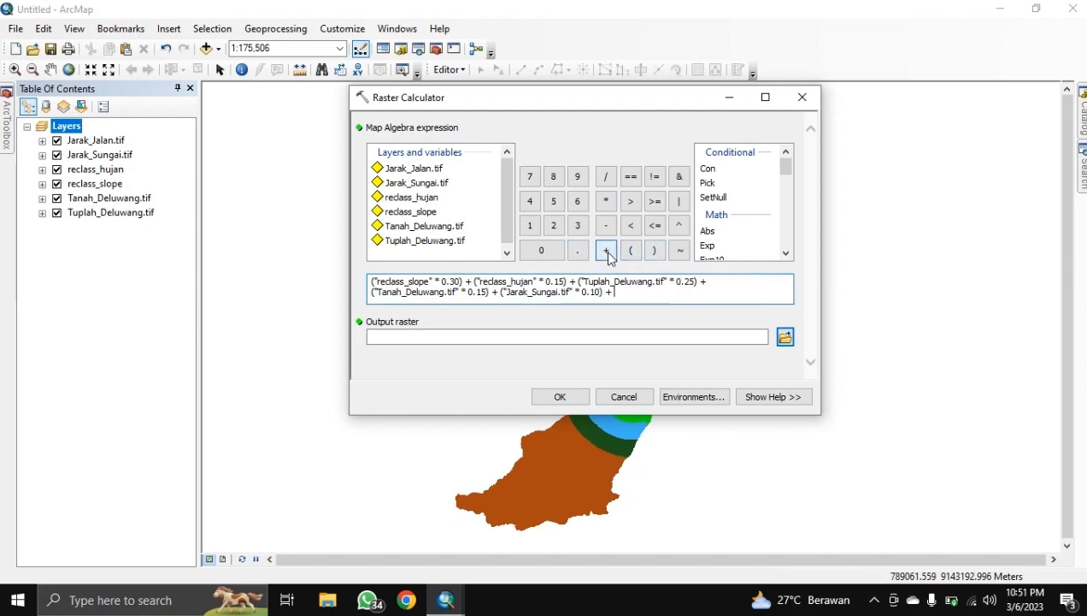
click(629, 251)
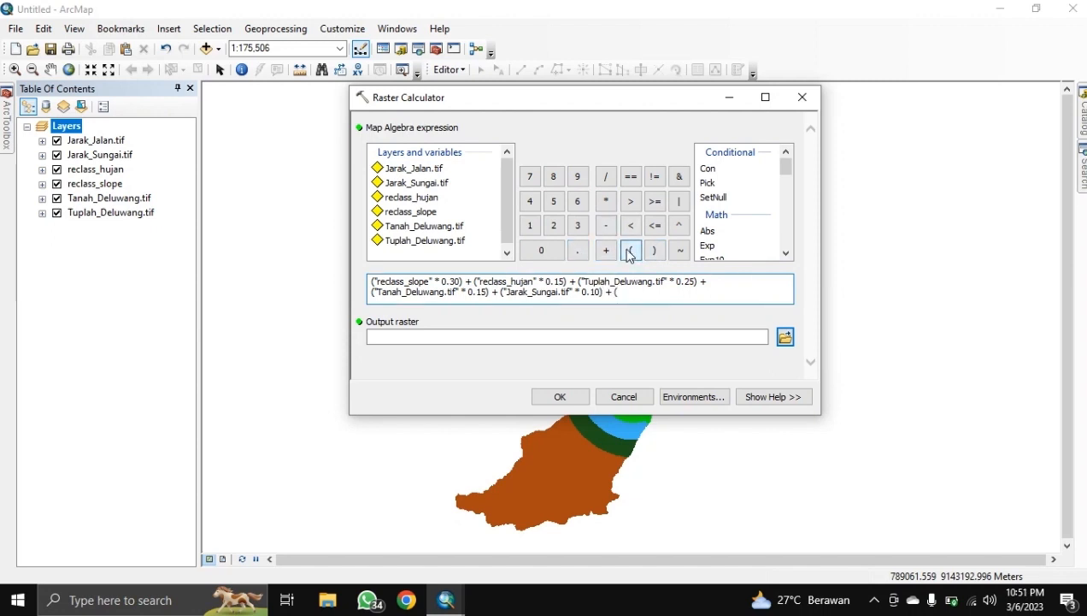
double_click(426, 169)
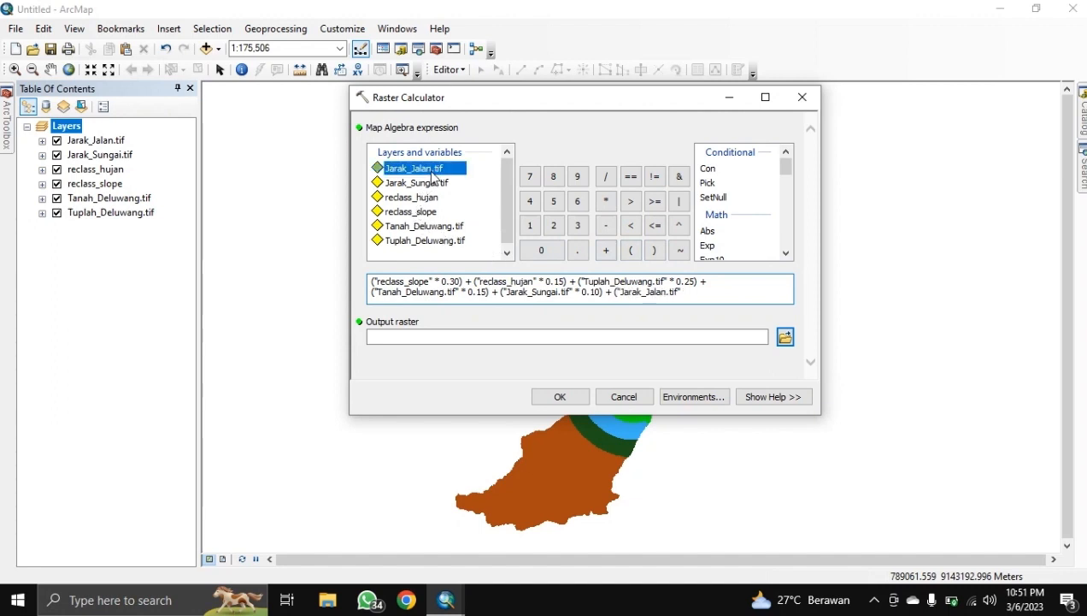
click(604, 203)
text(0)
click(578, 249)
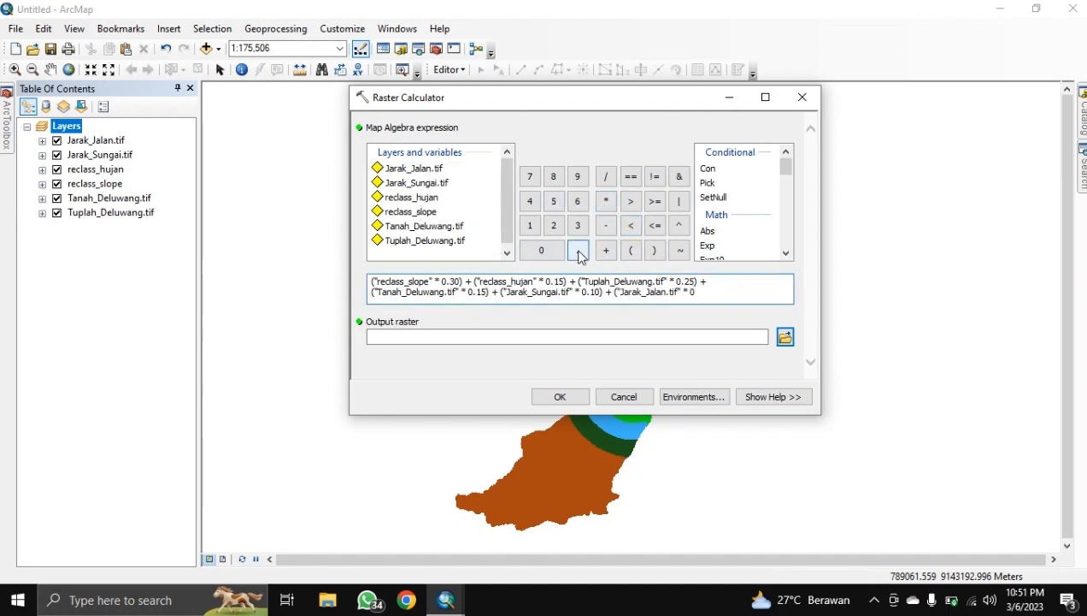
text(05)
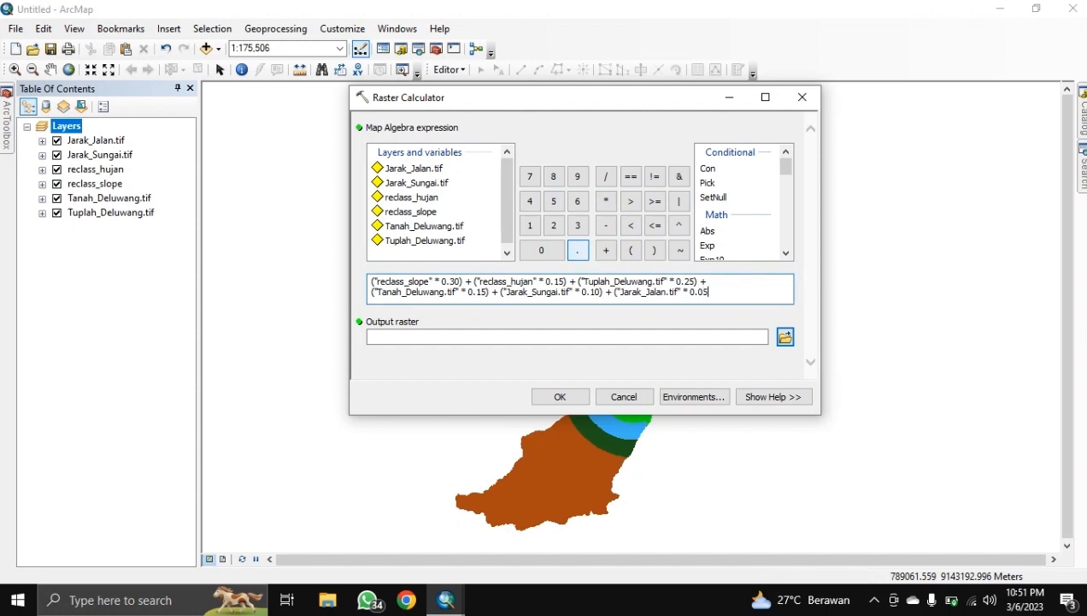
click(654, 250)
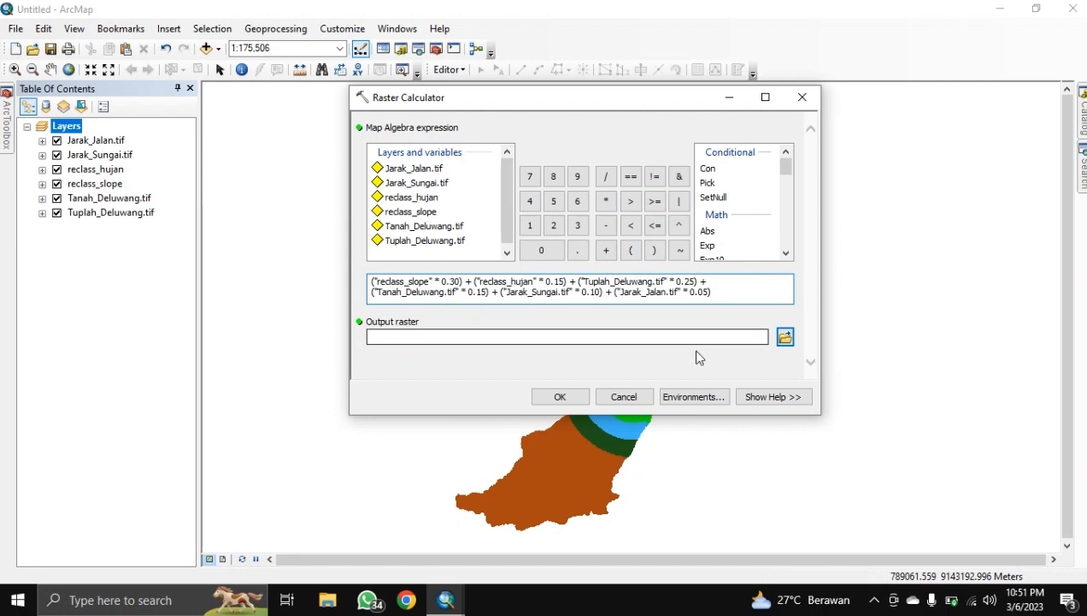
Step: Name the output raster Gbg_Deluw in HASIL and run the weighted calculation
click(788, 339)
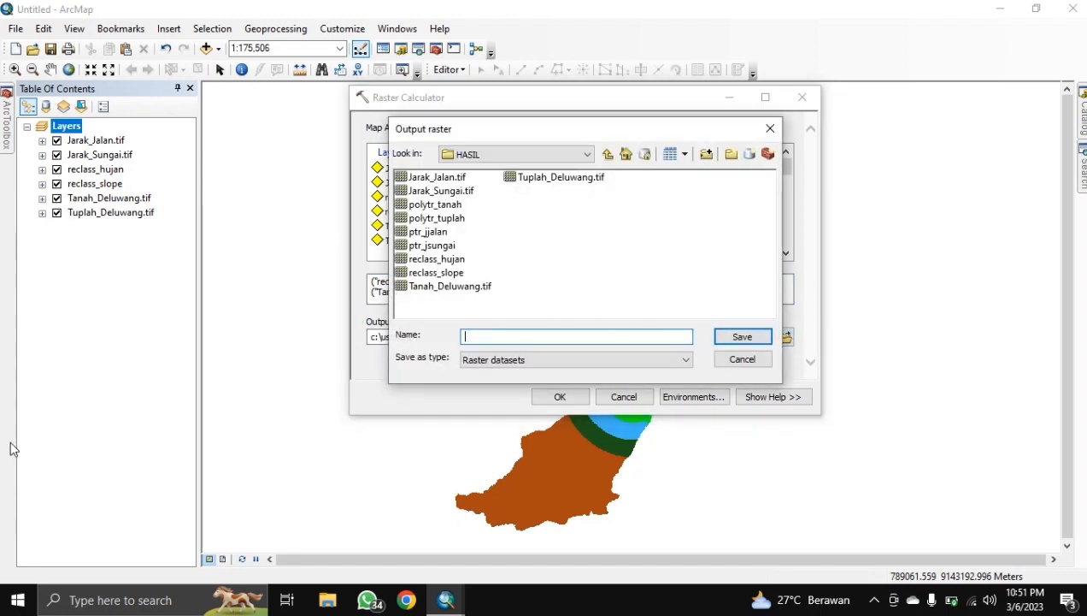
text(gabung_deluwang)
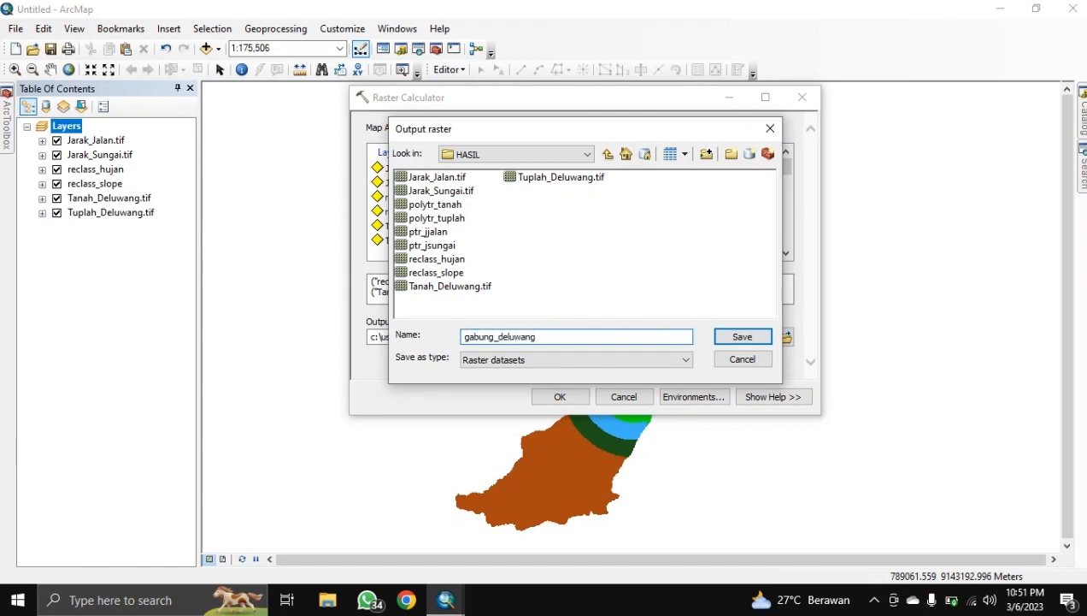
key(Return)
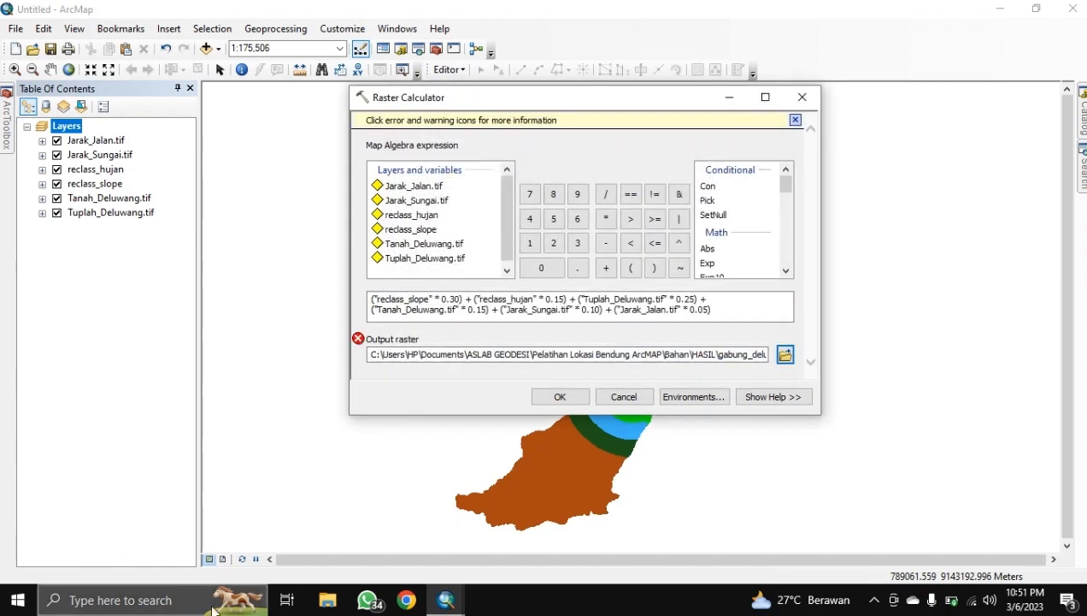
click(358, 338)
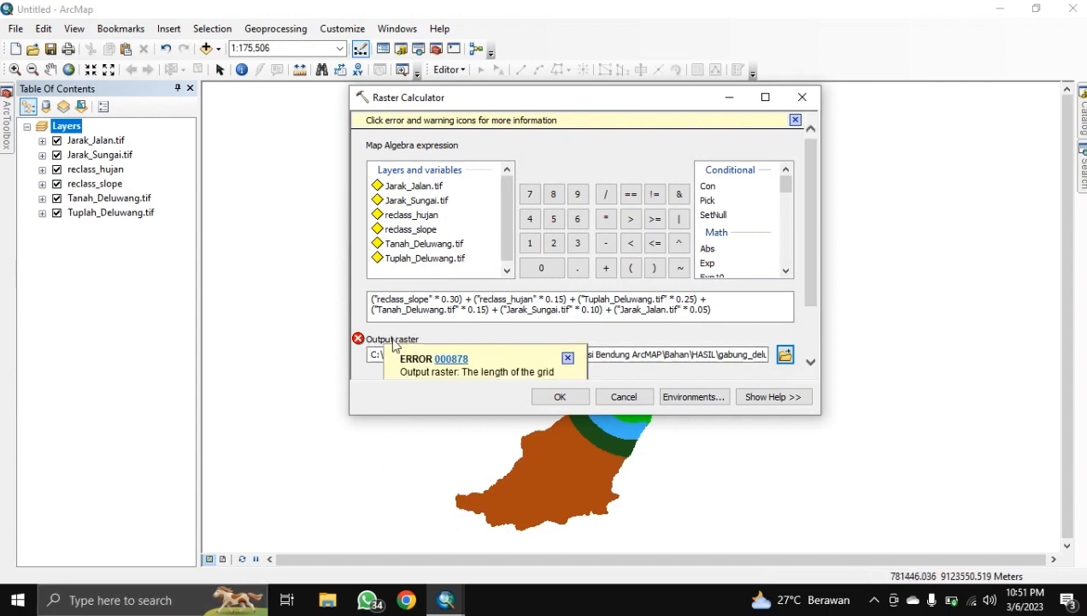
scroll(581, 329, down, 2)
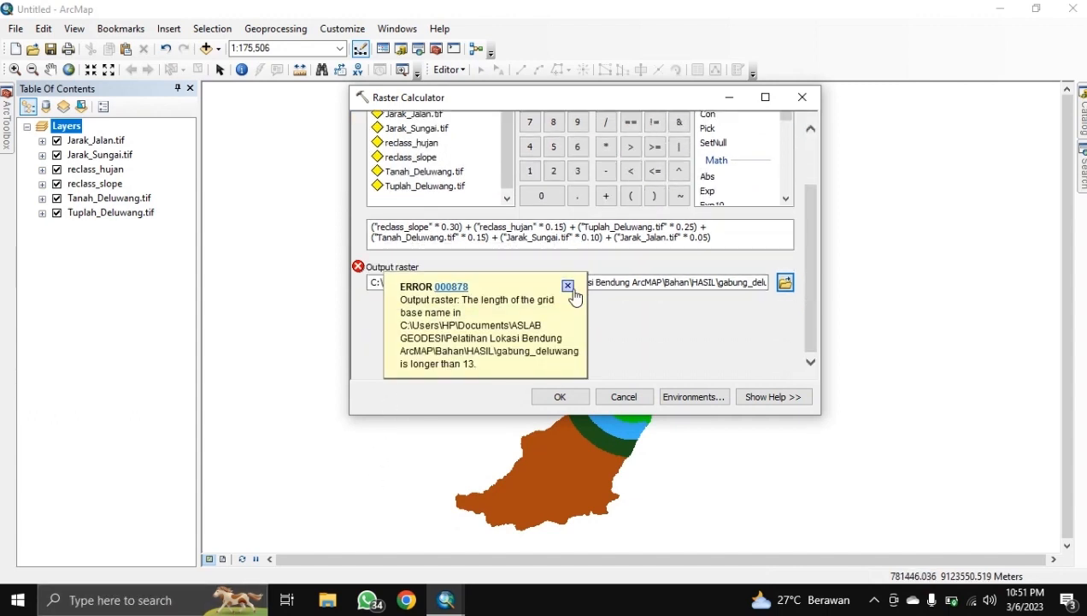
click(784, 283)
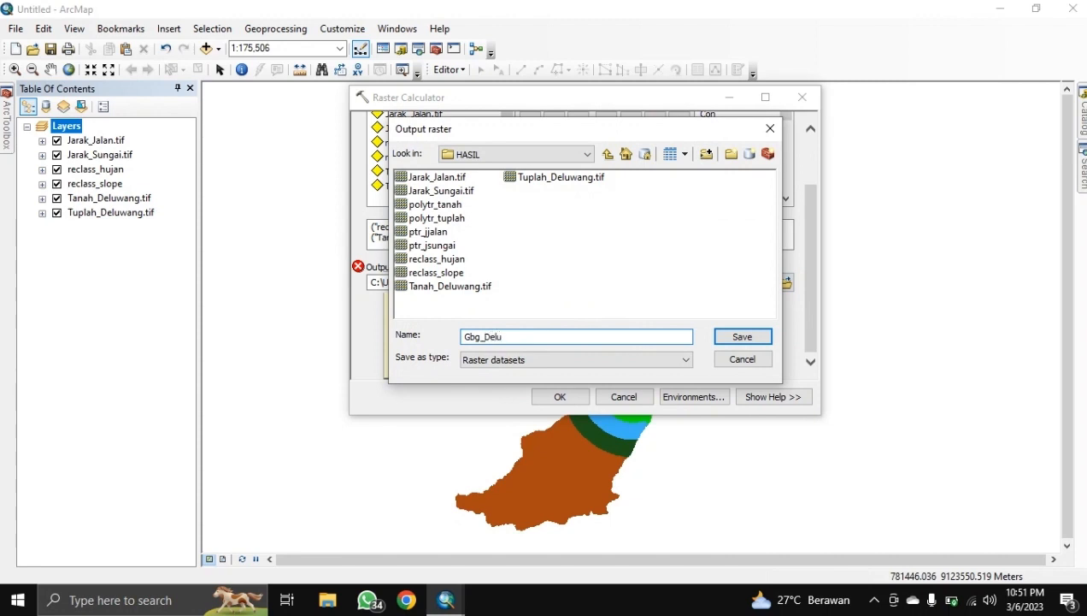
click(741, 336)
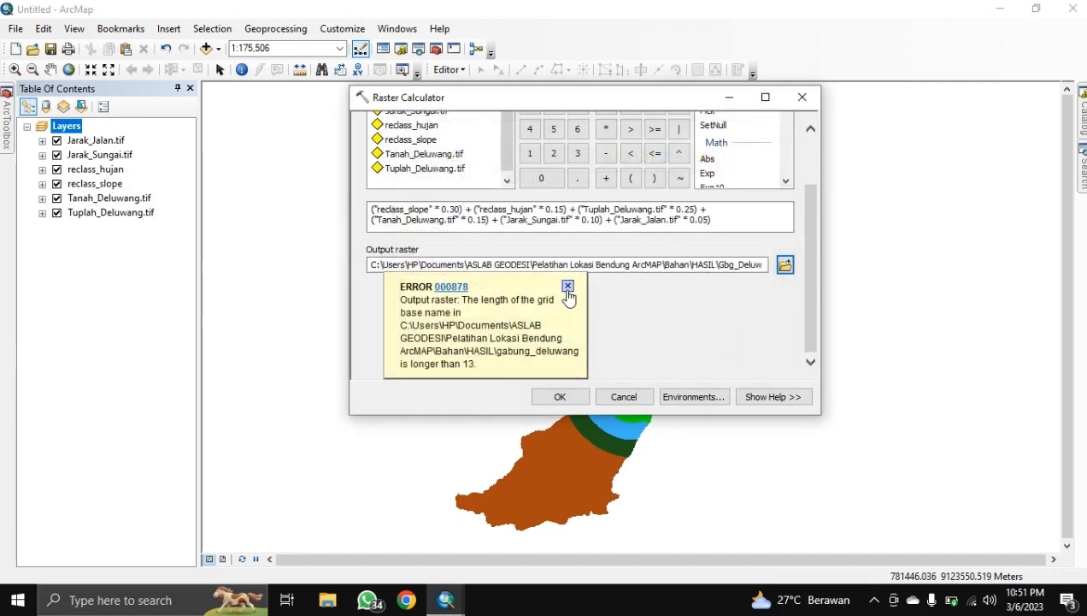
click(568, 287)
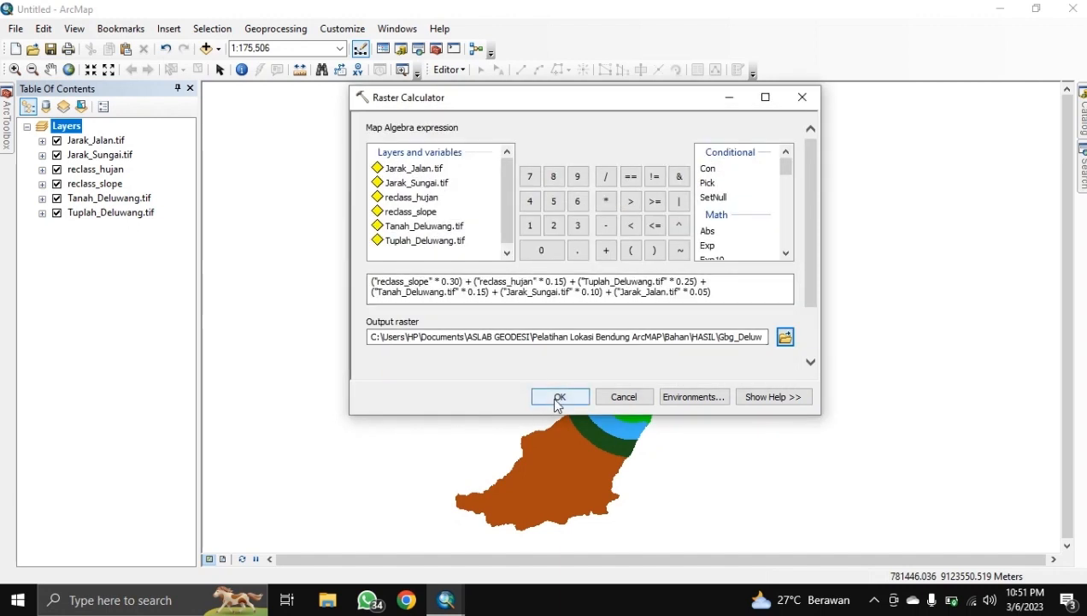
click(555, 398)
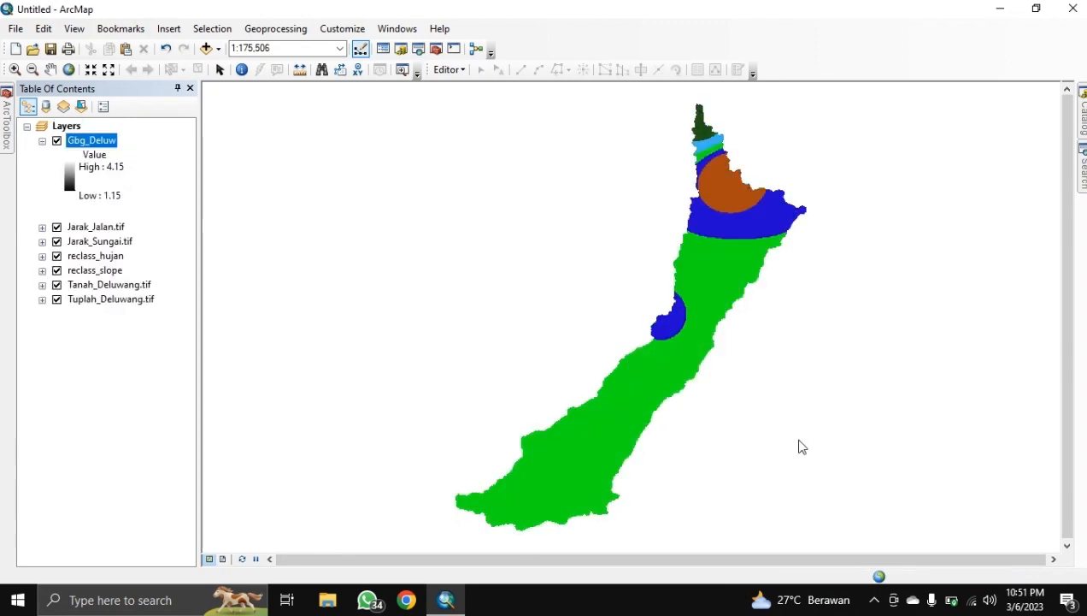
Step: Hide Jarak_Jalan, Jarak_Sungai, reclass_hujan, reclass_slope, Tanah_Deluwang and Tuplah_Deluwang layers
click(57, 226)
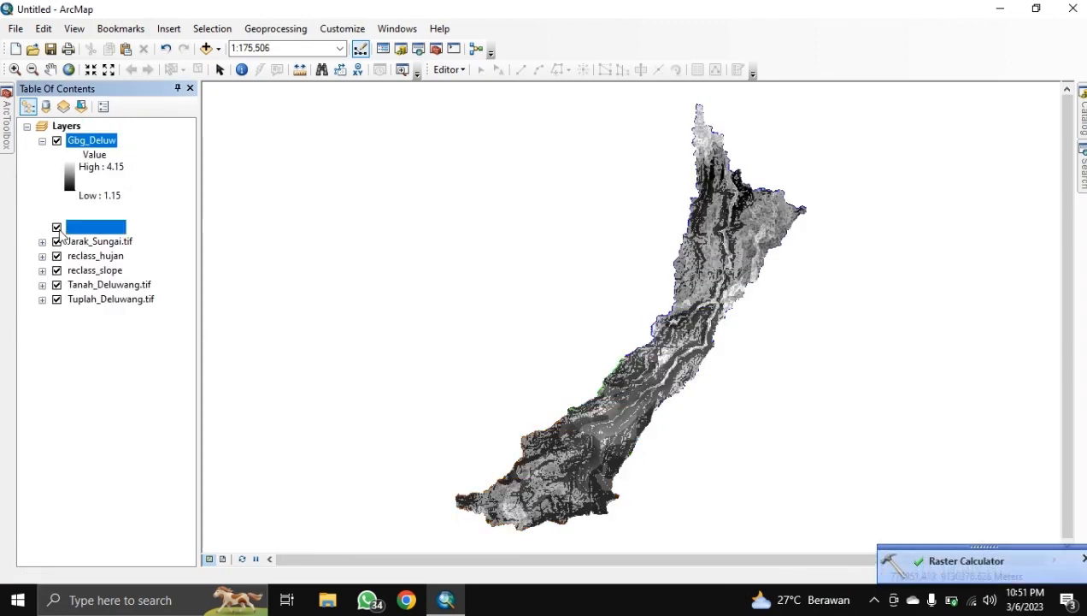
click(57, 241)
click(57, 256)
click(56, 271)
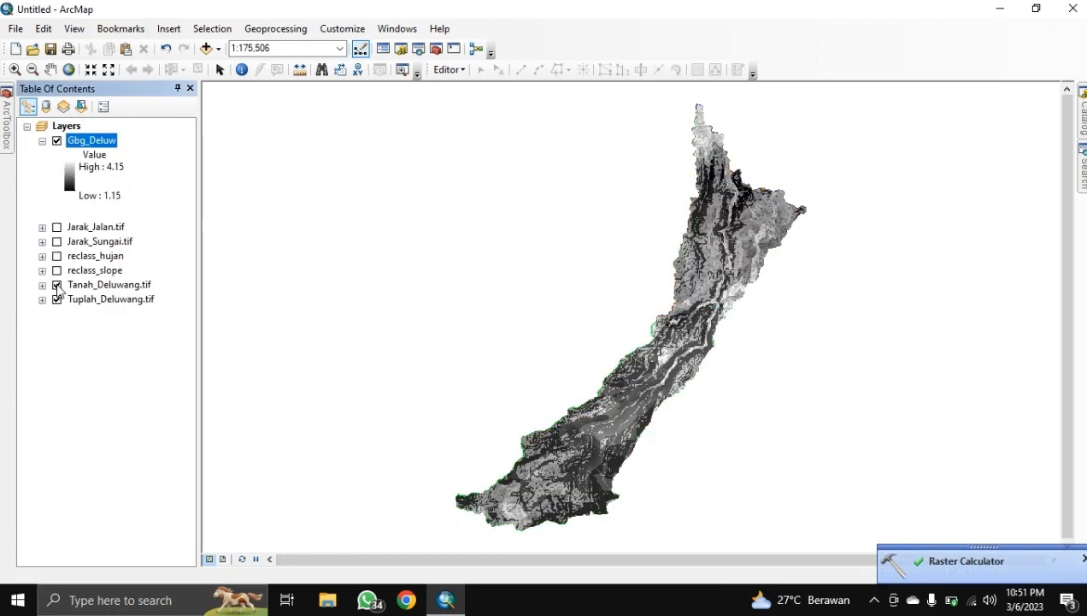
click(56, 284)
click(57, 299)
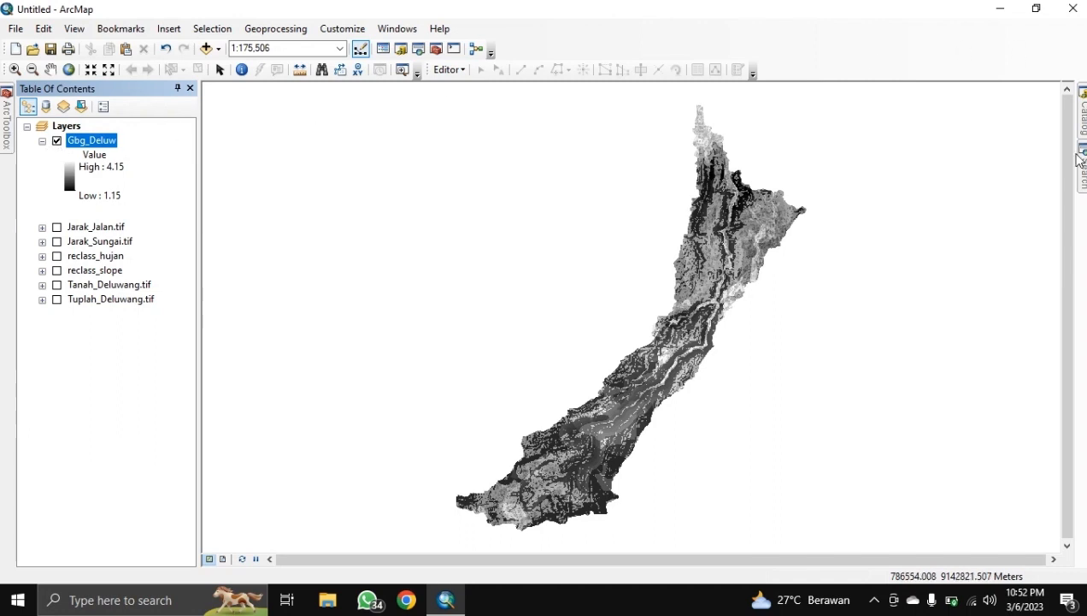
click(1080, 159)
Step: Open the Spatial Analyst Reclassify tool with Gbg_Deluw as input raster
click(961, 151)
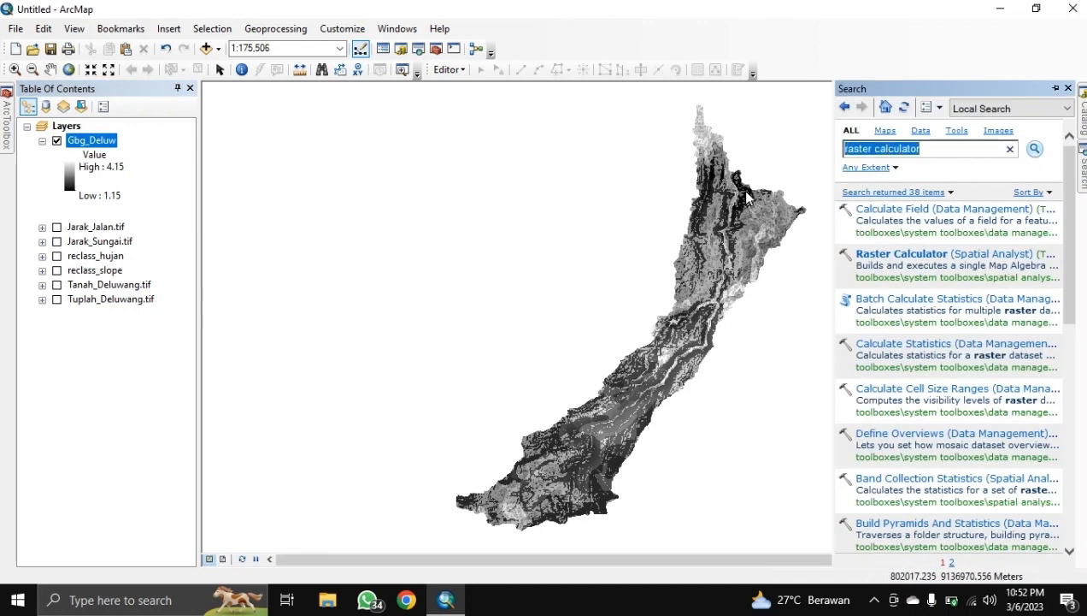
text(reclassify)
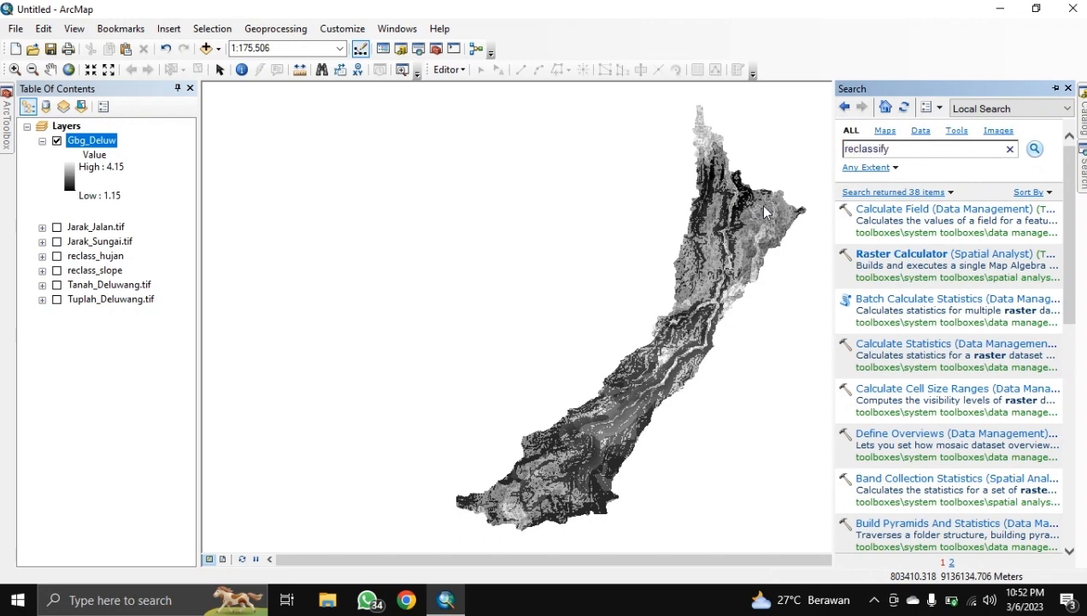
key(Return)
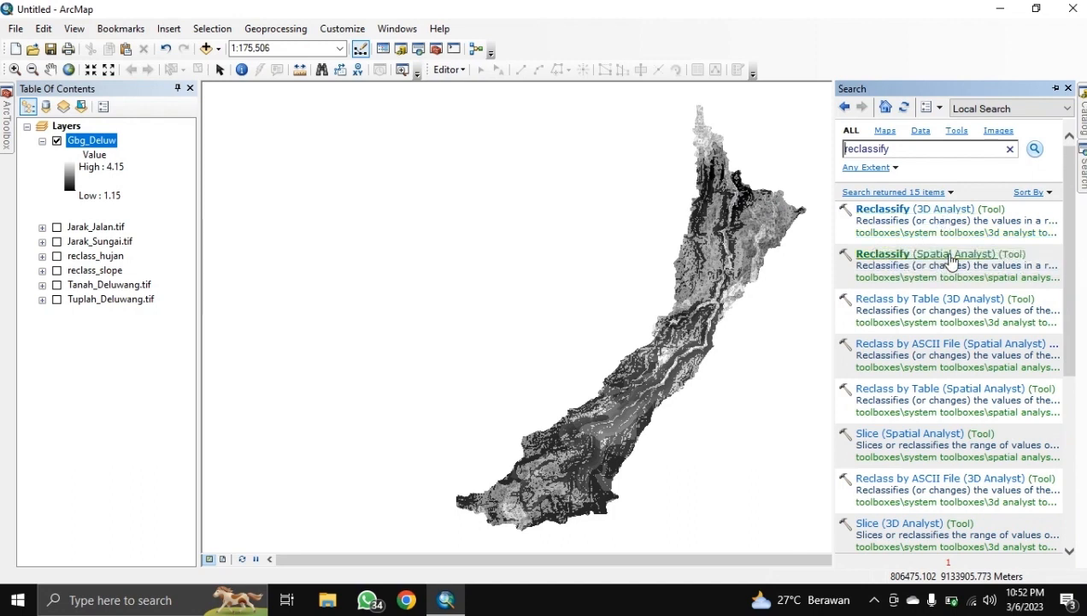
click(950, 257)
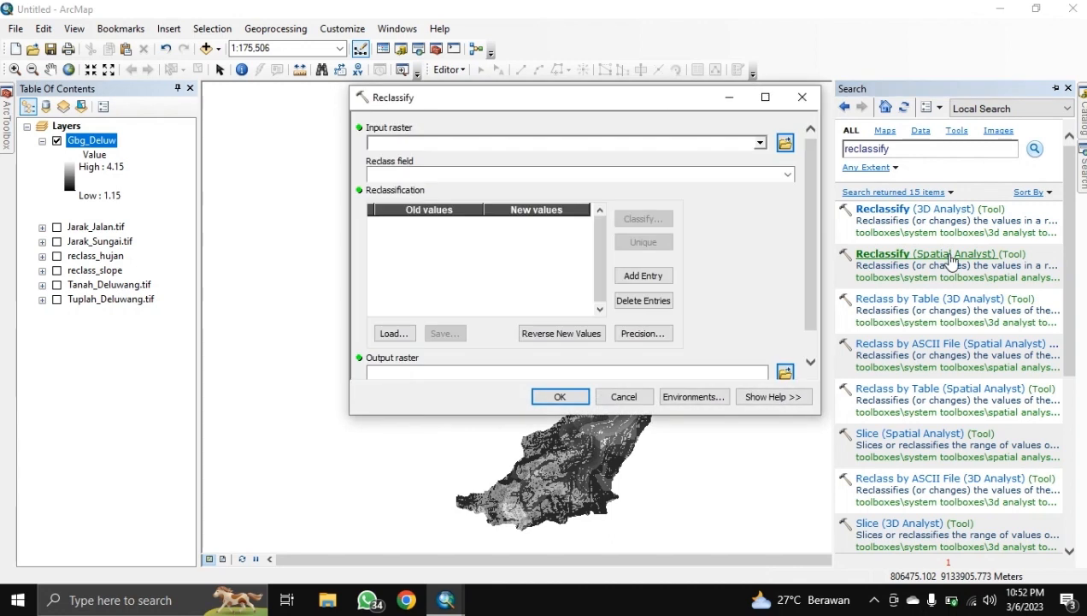
click(760, 143)
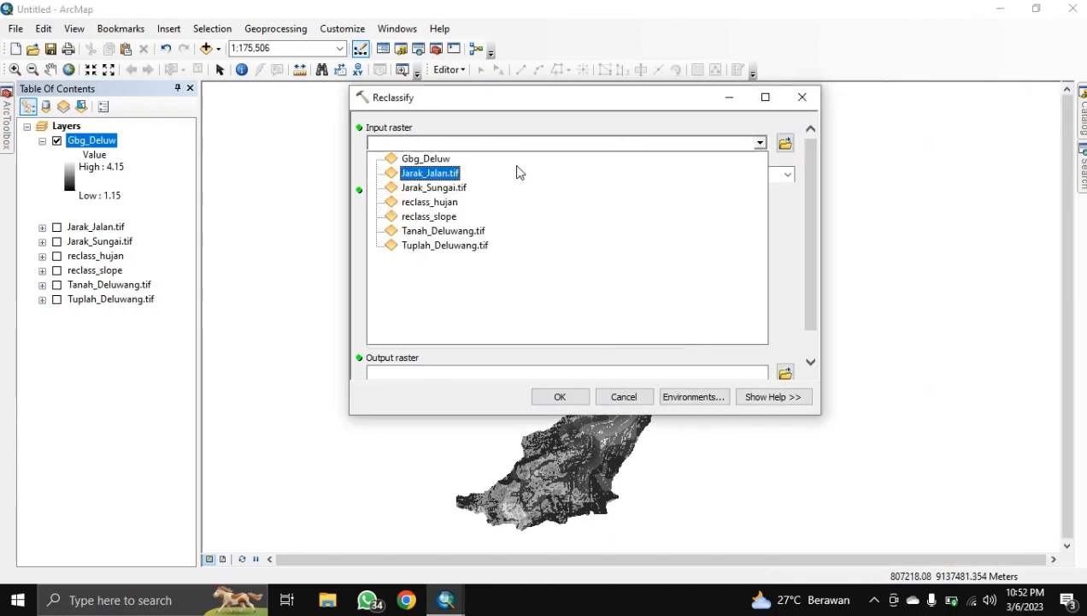
click(407, 157)
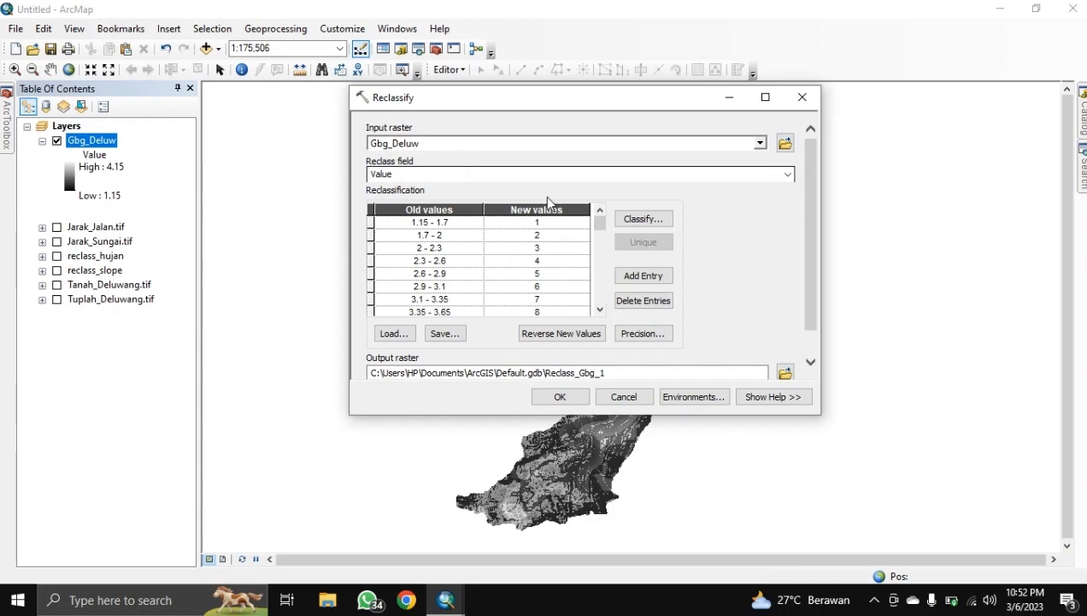
Step: Classify the Gbg_Deluw values into 5 natural-break classes
click(650, 219)
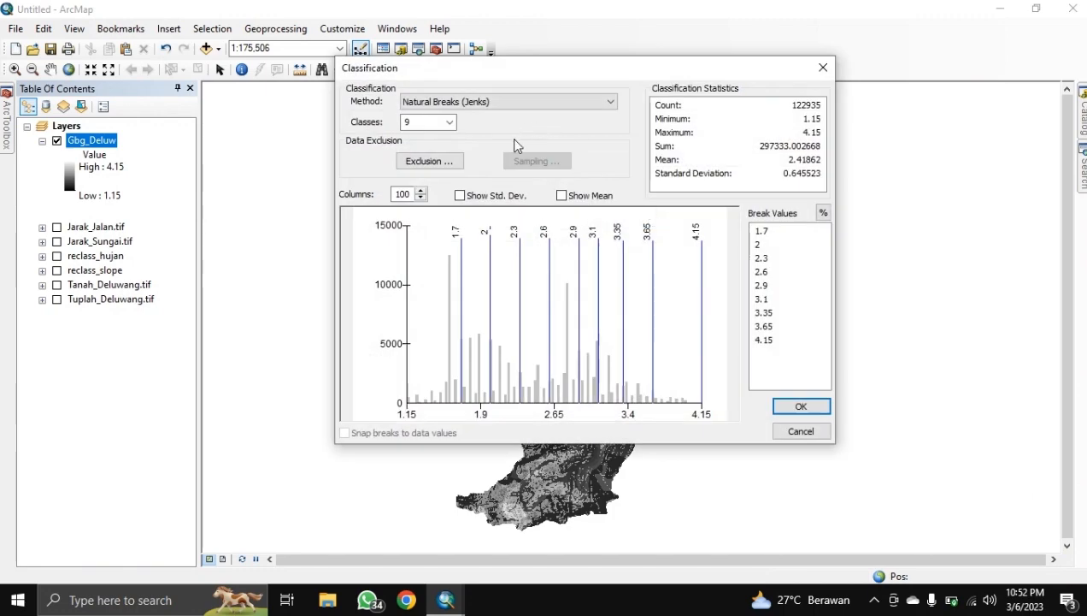
click(415, 122)
click(415, 159)
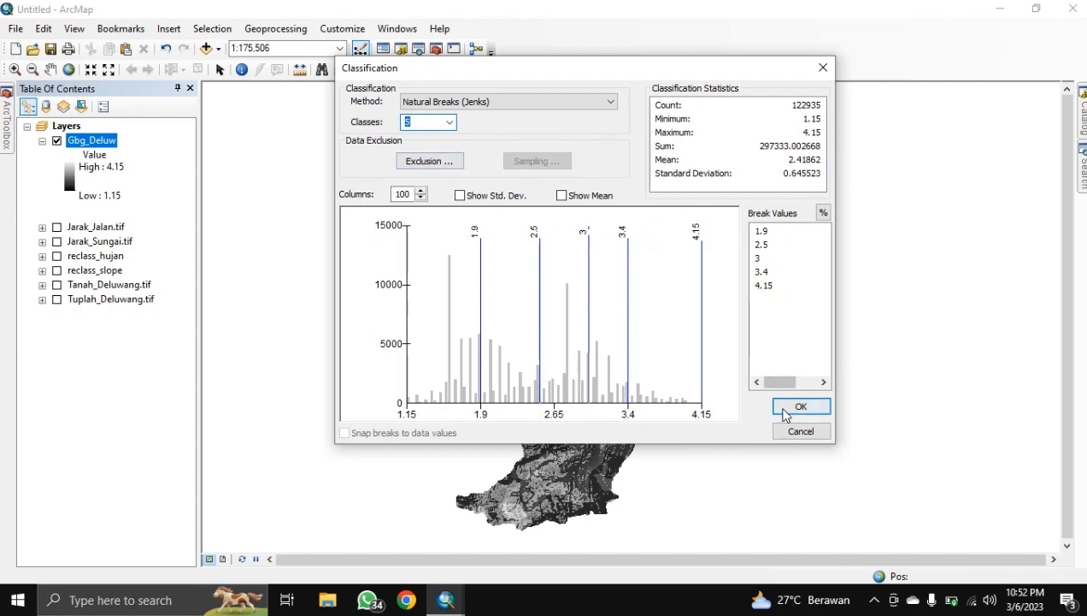
click(785, 410)
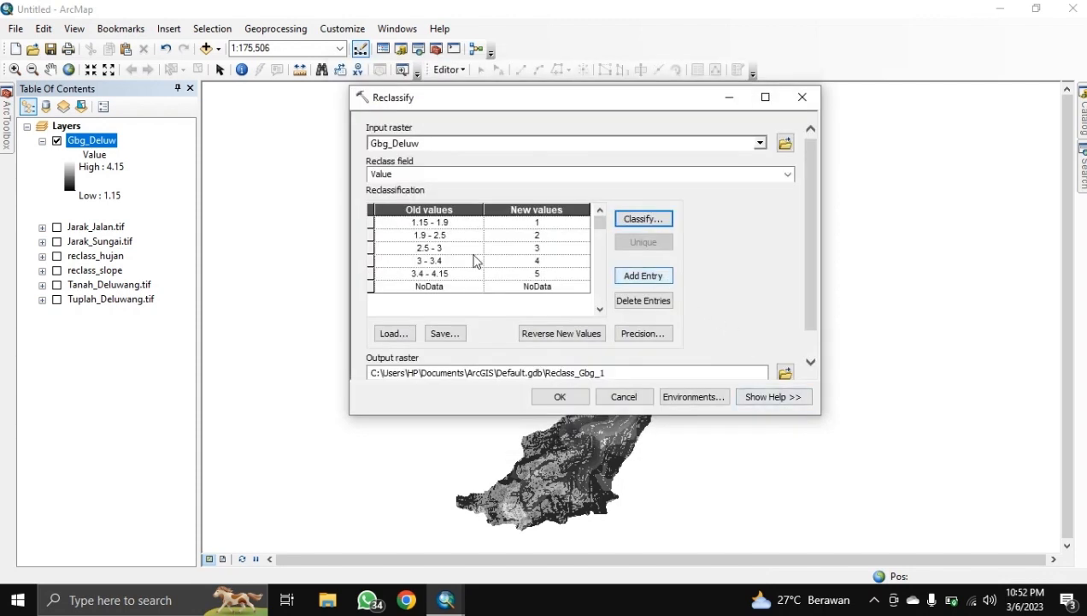
Step: Save the output as Reclass_Gbg in HASIL and run the reclassification
scroll(622, 342, down, 1)
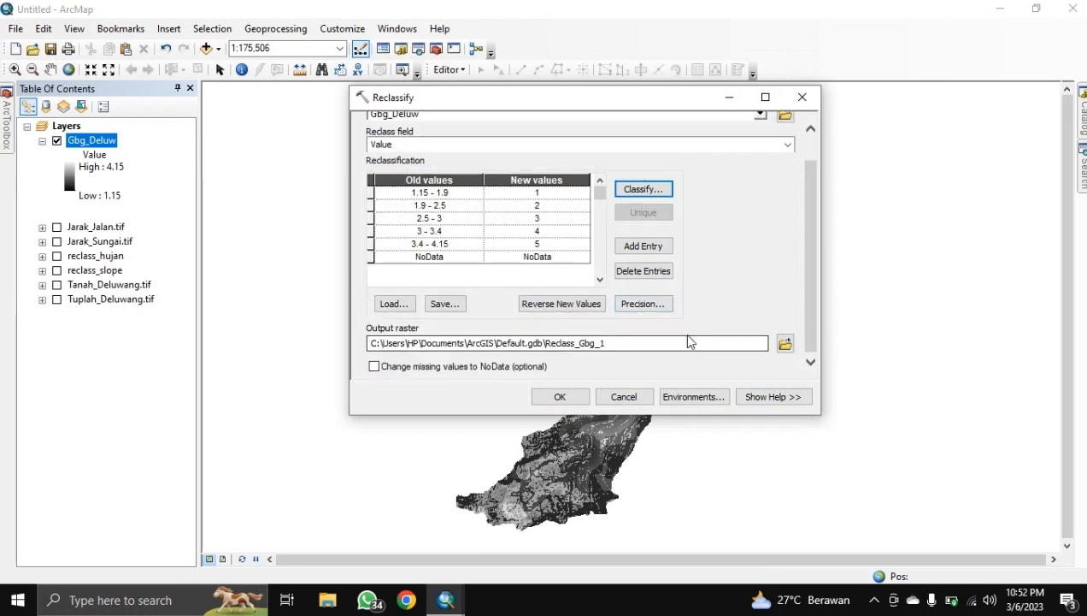
drag(689, 342, 542, 367)
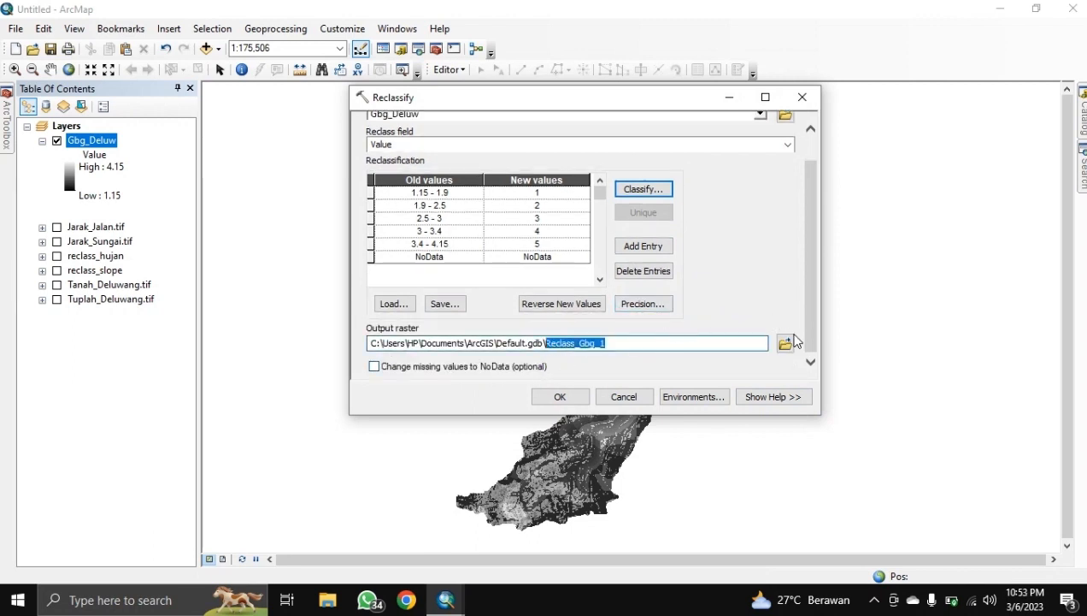
click(785, 343)
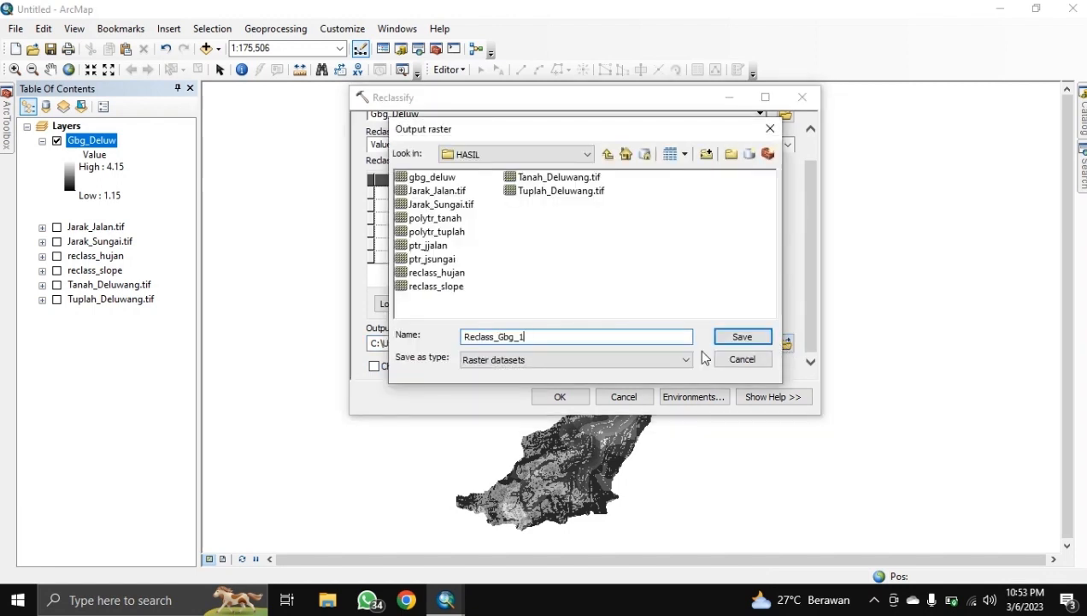
key(BackSpace)
key(BackSpace)
key(BackSpace)
click(736, 338)
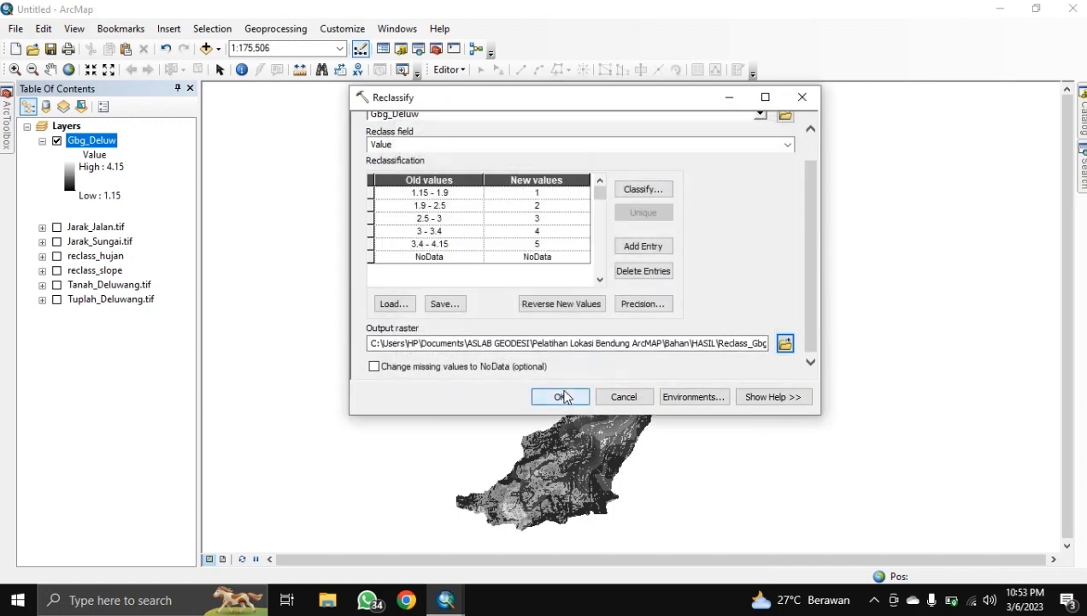
click(561, 397)
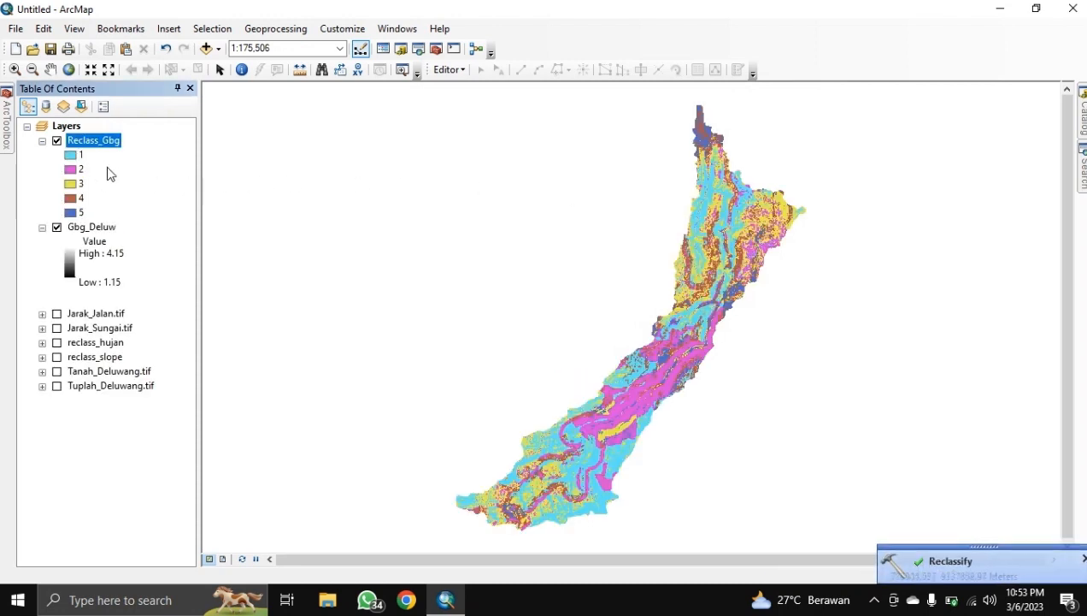
Step: Hide Gbg_Deluw and add Sungai.shp from the Bahan folder
click(70, 227)
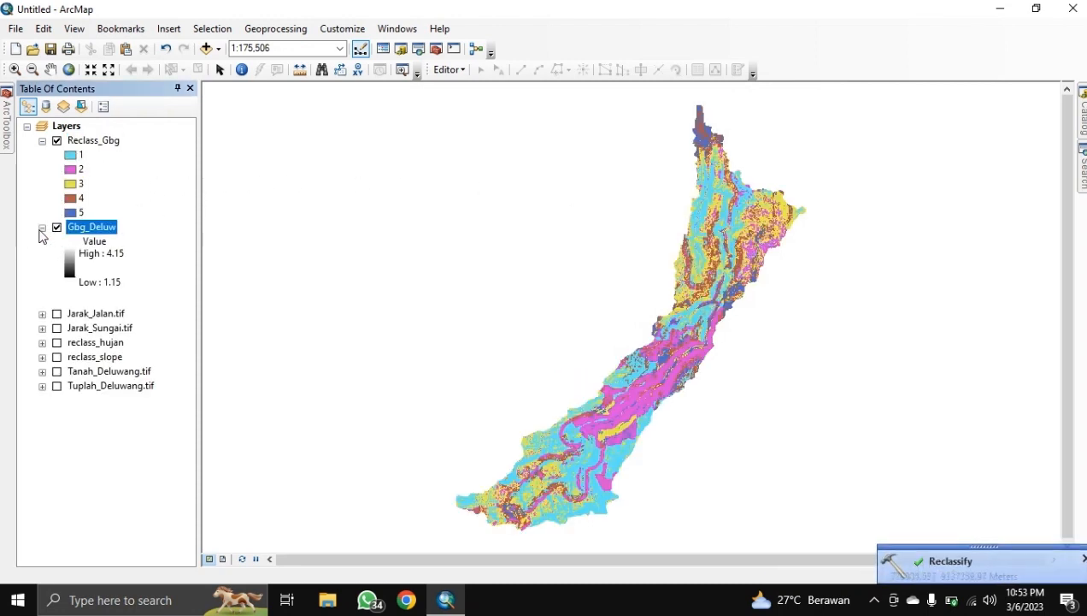
click(42, 228)
click(57, 227)
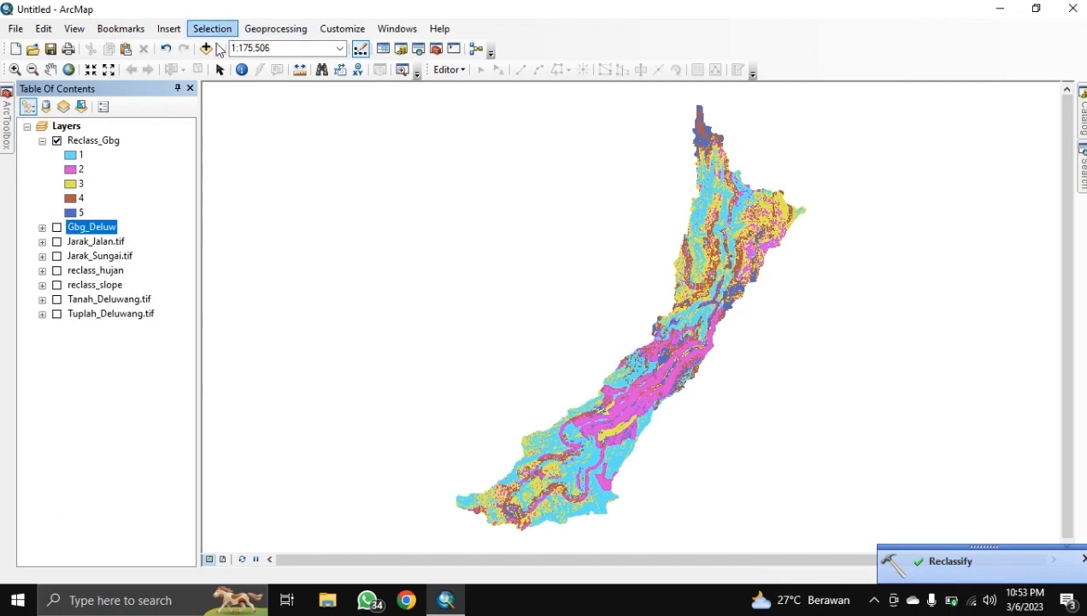
click(206, 48)
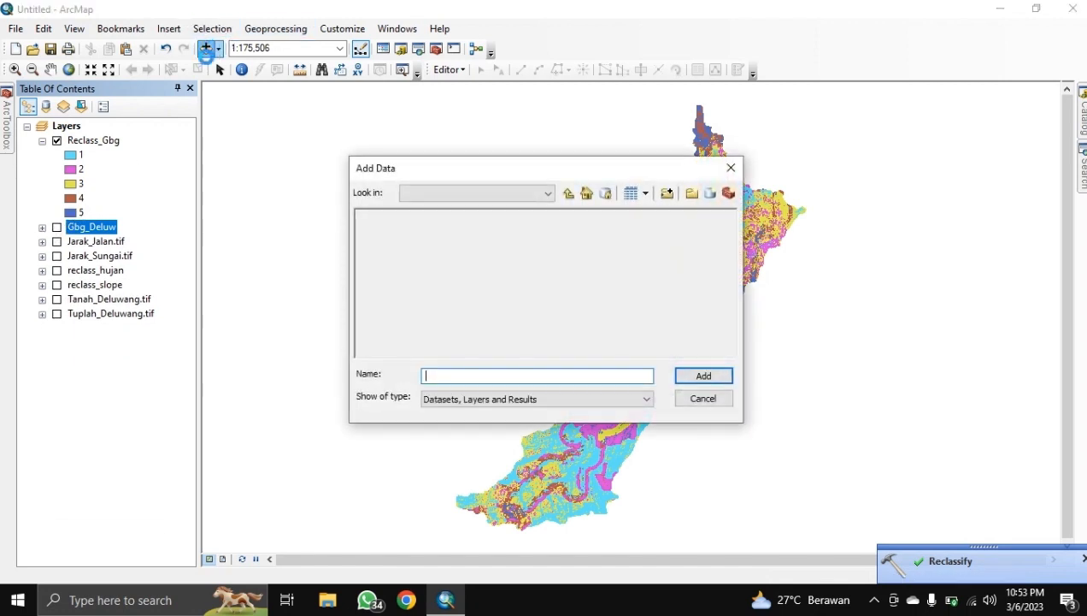
click(568, 194)
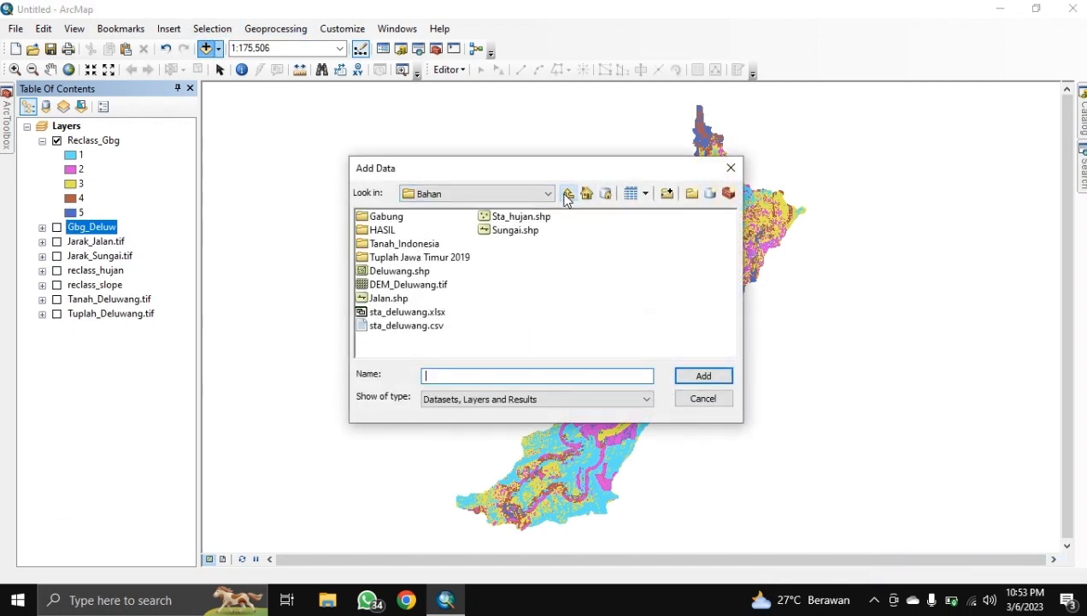
click(506, 231)
click(702, 376)
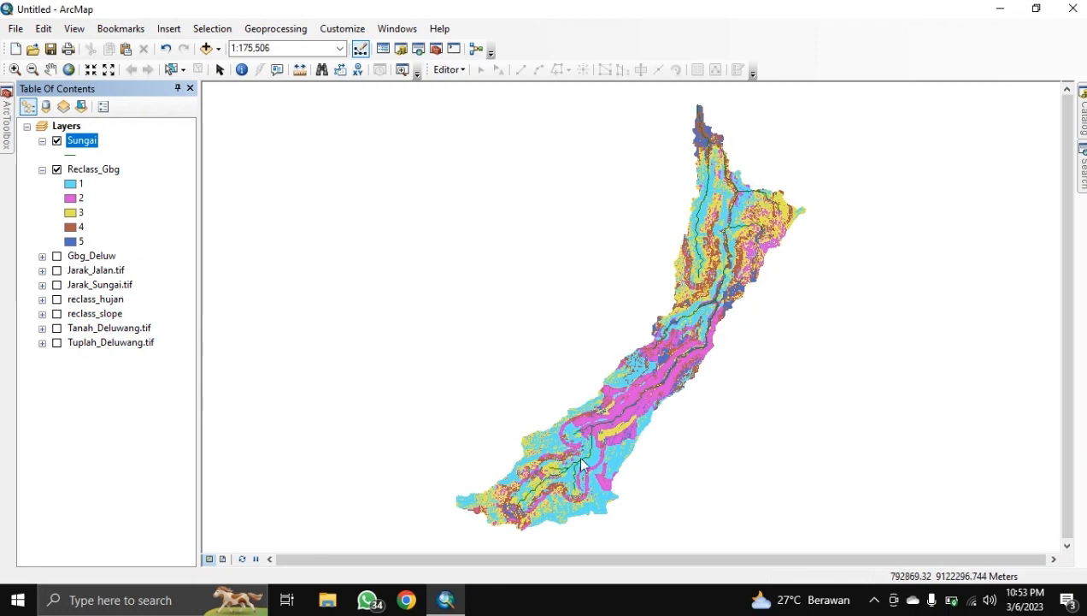
Step: Style the Sungai lines with the River symbol at width 2
click(76, 154)
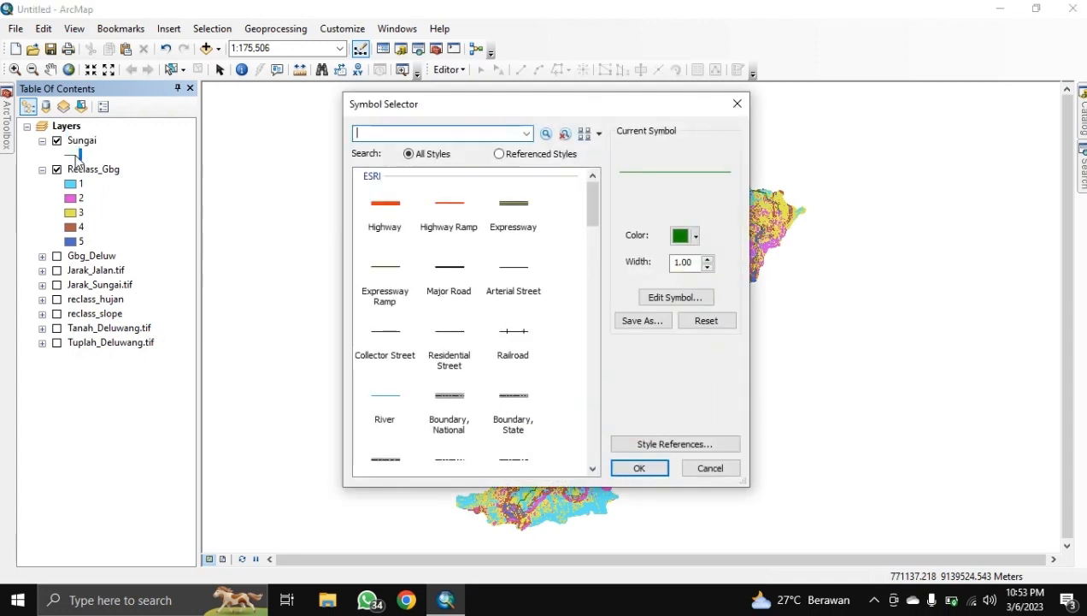
click(384, 402)
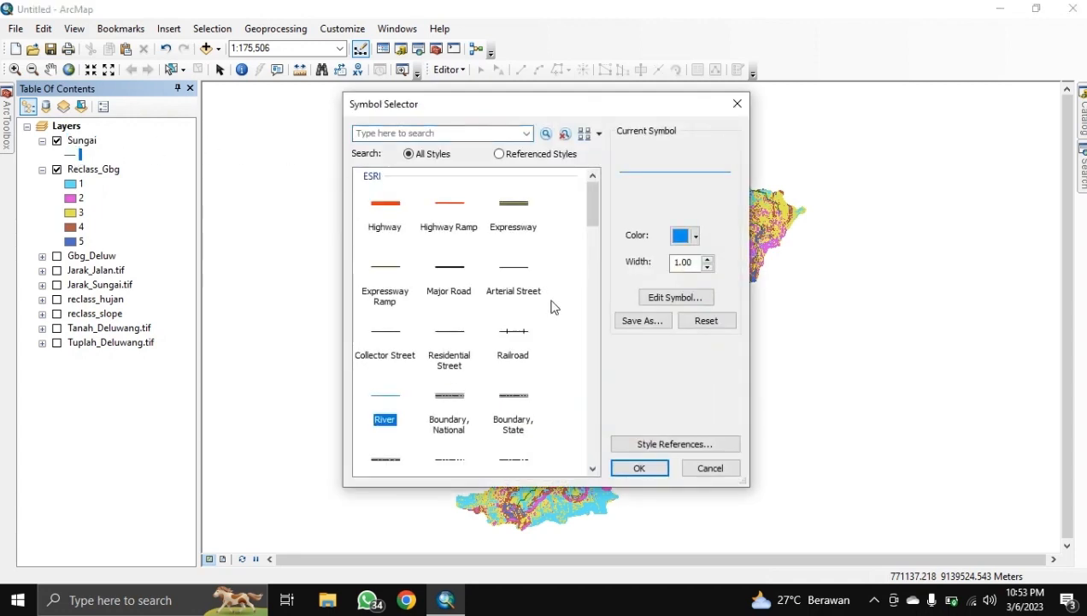
click(707, 259)
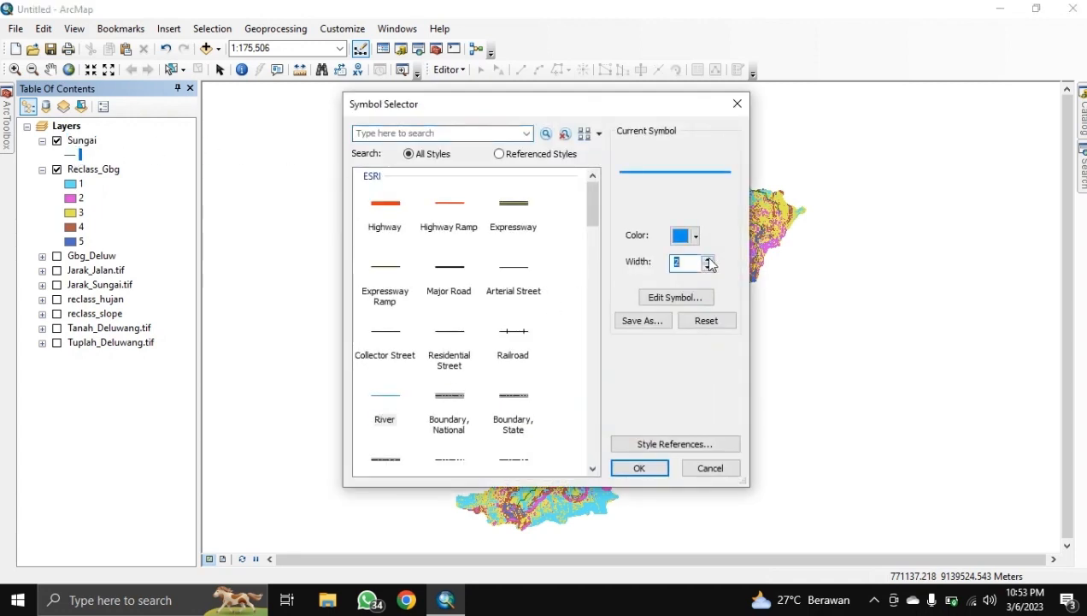
click(641, 468)
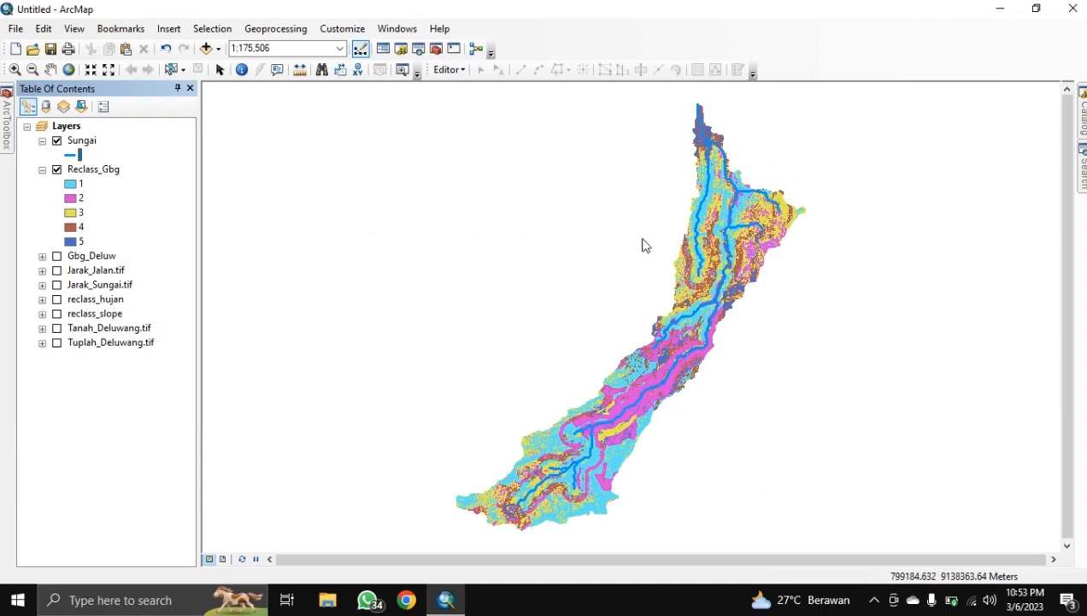
Step: Apply a green-to-red colour scheme to Reclass_Gbg's five classes in Symbology
right_click(89, 176)
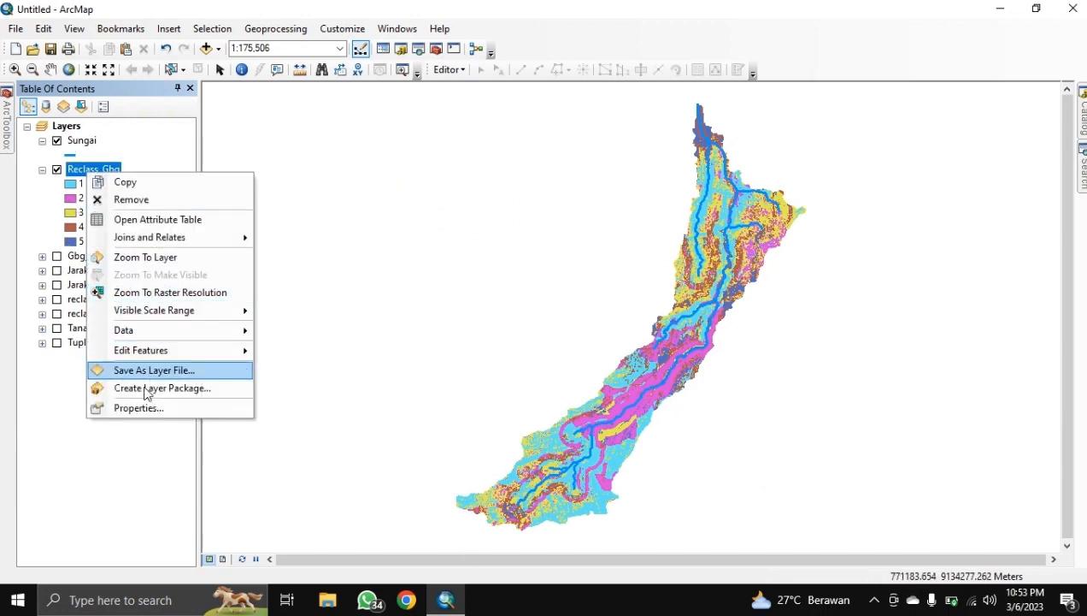
click(132, 408)
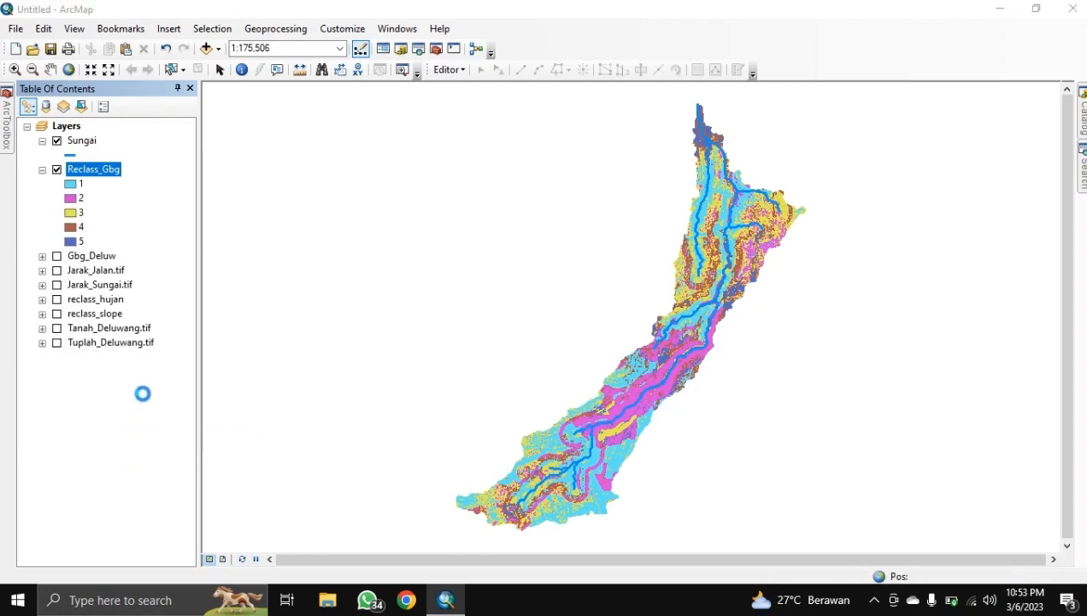
click(518, 115)
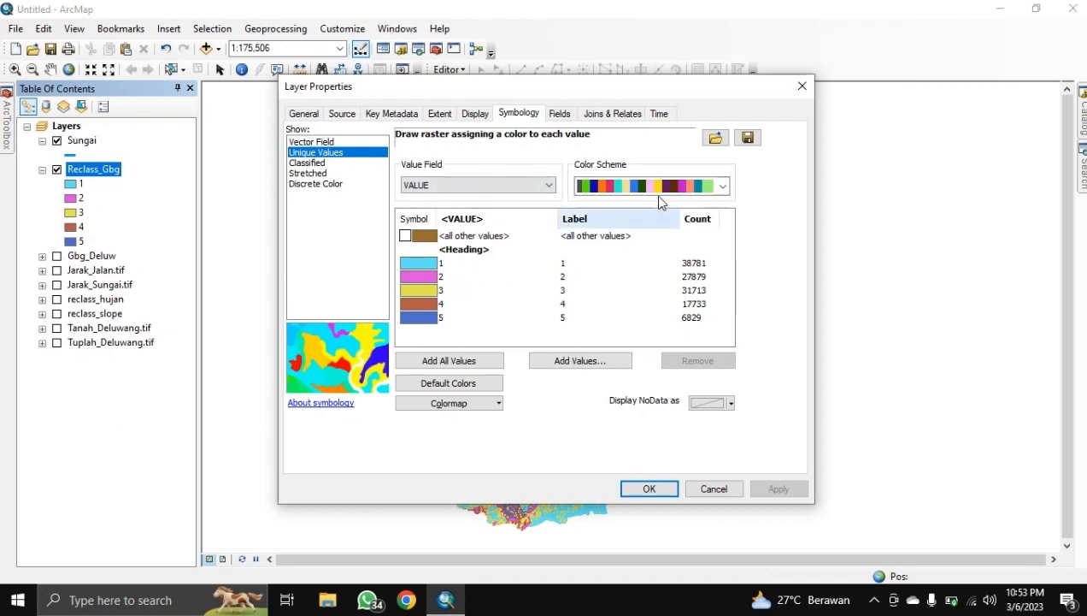
click(723, 186)
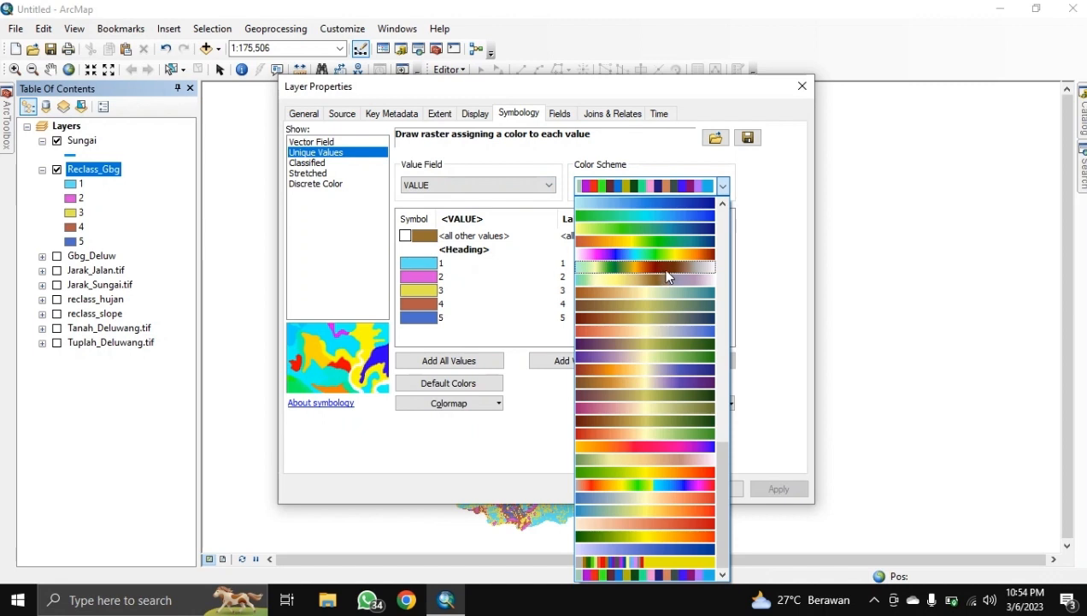
click(643, 530)
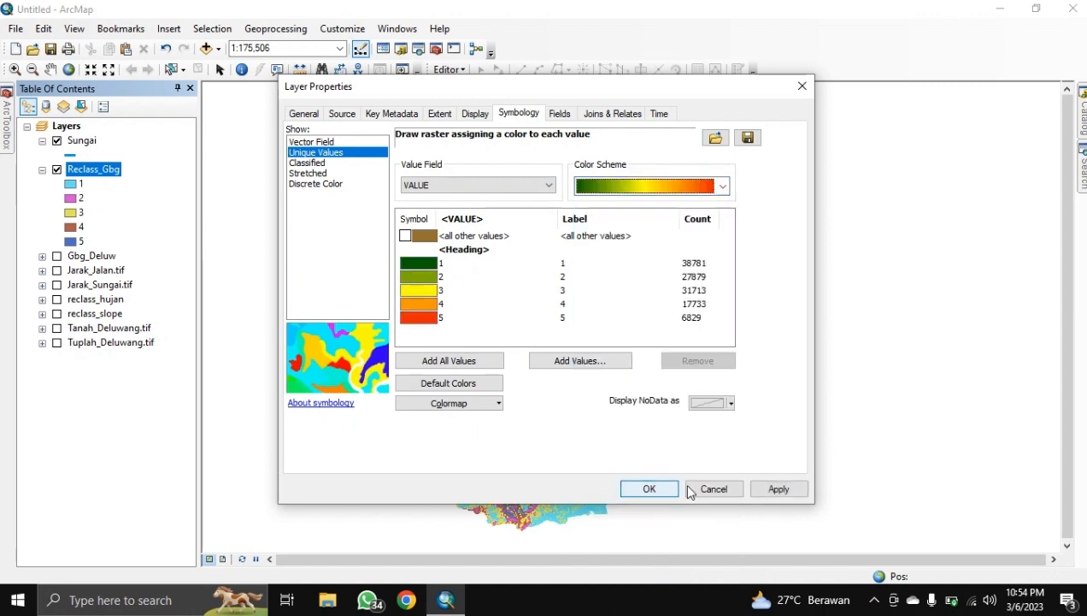
click(769, 489)
click(655, 490)
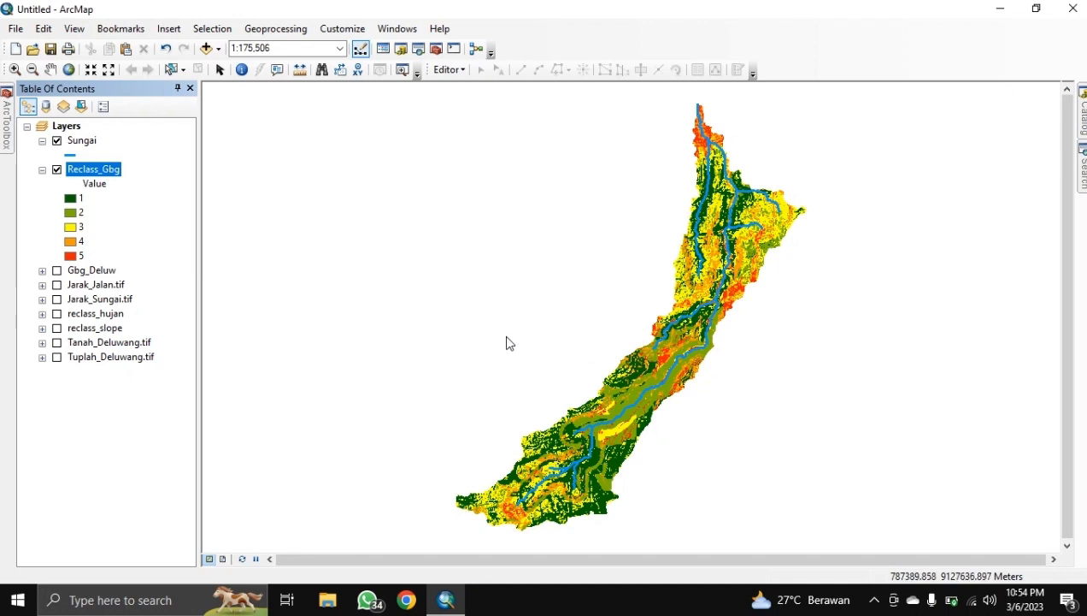
scroll(740, 255, up, 3)
scroll(744, 248, up, 3)
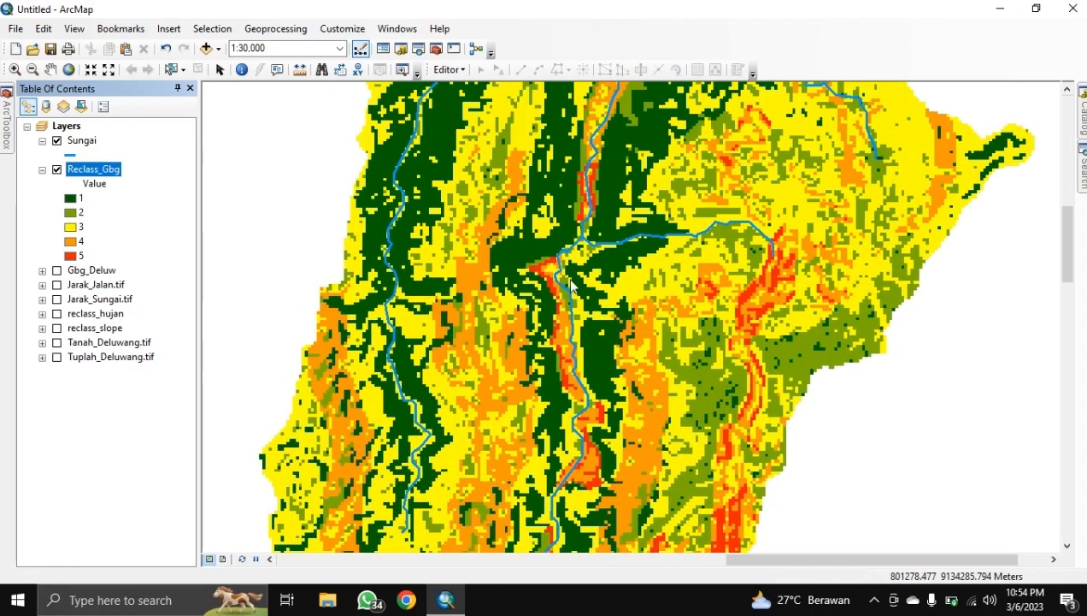
drag(582, 232, 509, 456)
drag(549, 272, 509, 415)
drag(452, 243, 500, 383)
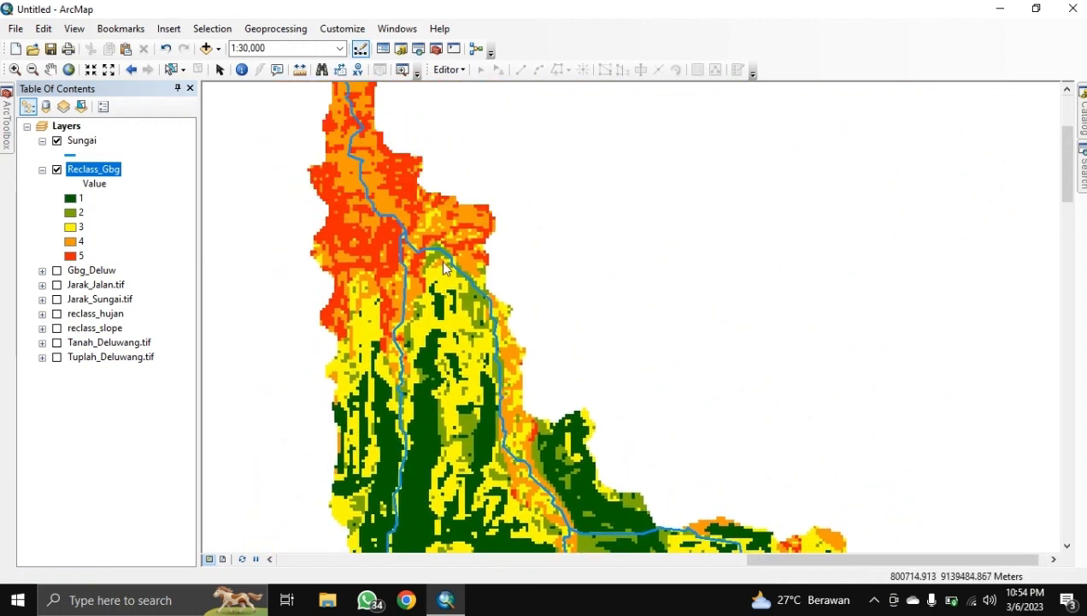
drag(450, 265, 509, 307)
drag(538, 438, 525, 315)
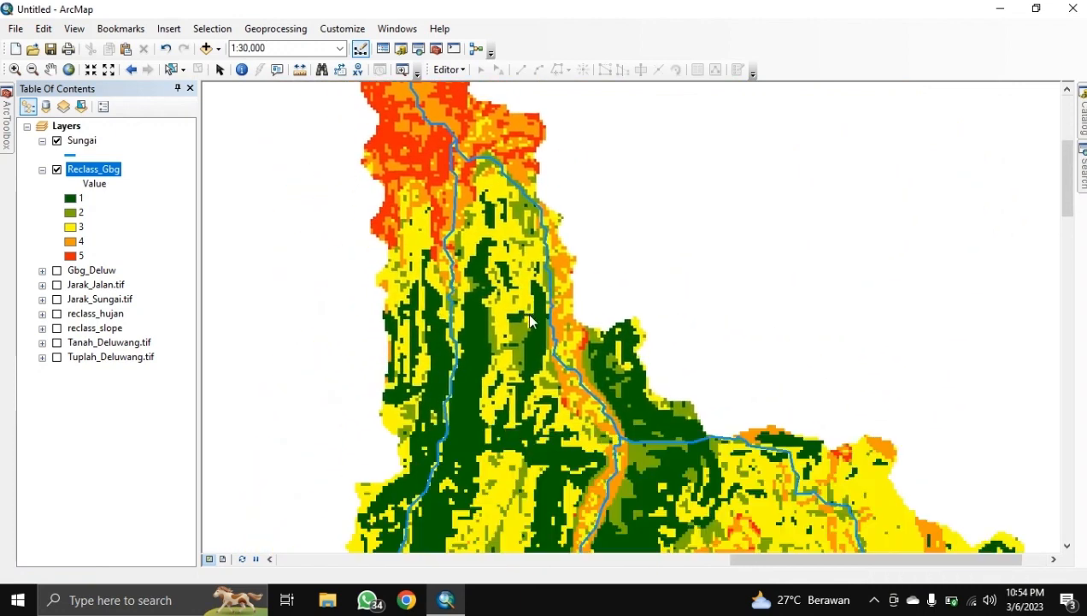
drag(528, 421, 627, 318)
scroll(566, 368, down, 1)
scroll(567, 370, up, 3)
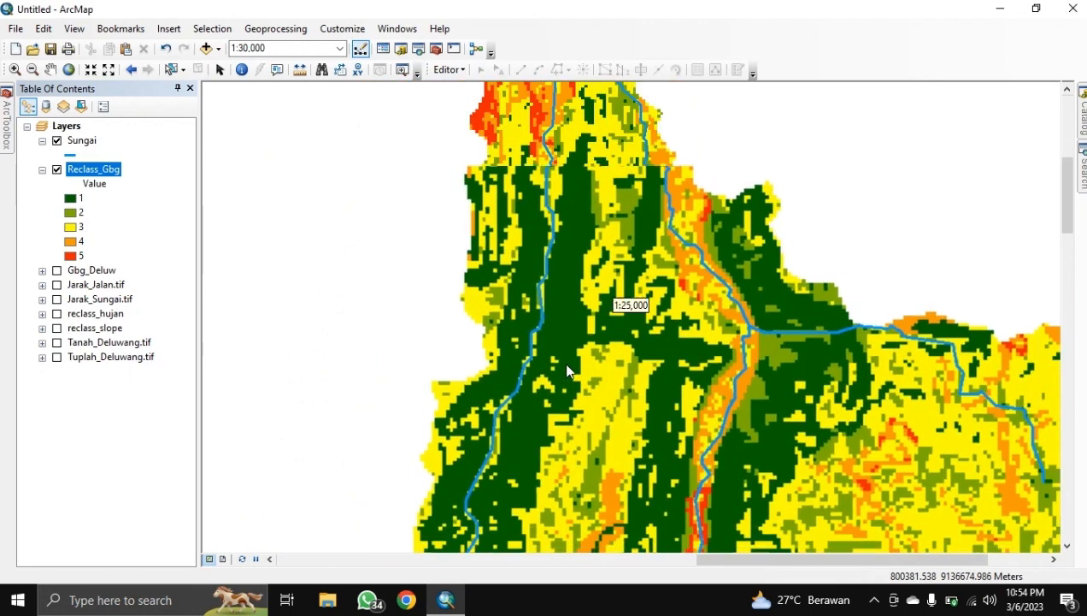
scroll(567, 369, up, 2)
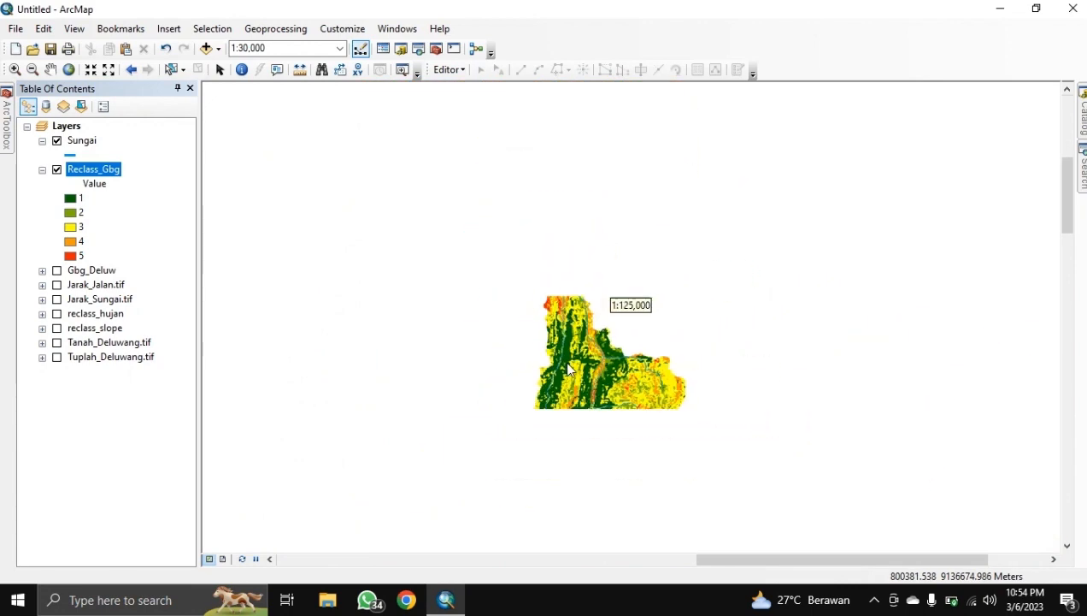
drag(594, 409, 605, 274)
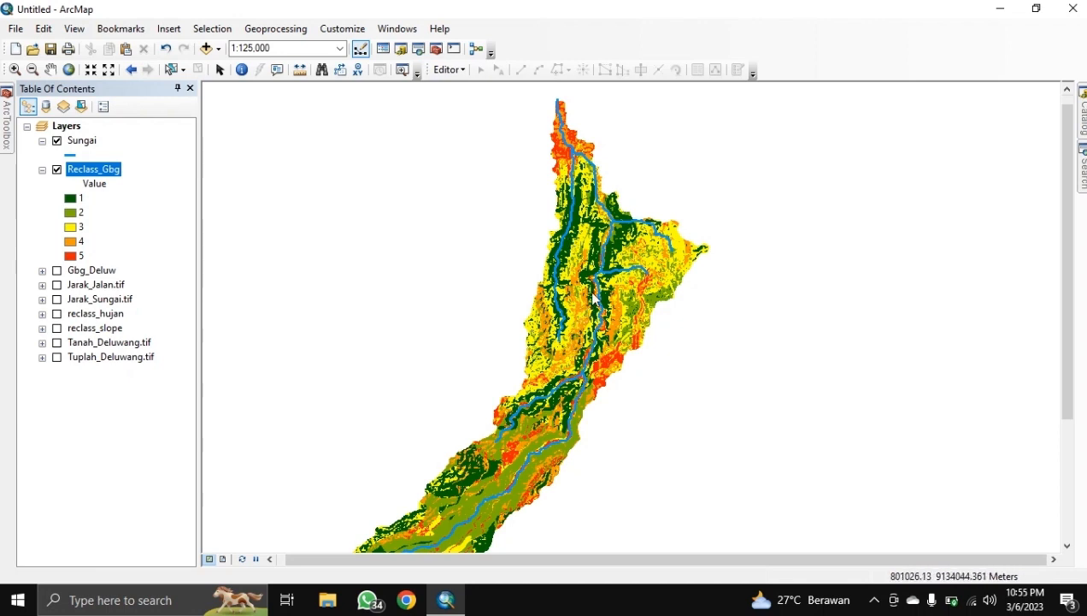
click(56, 141)
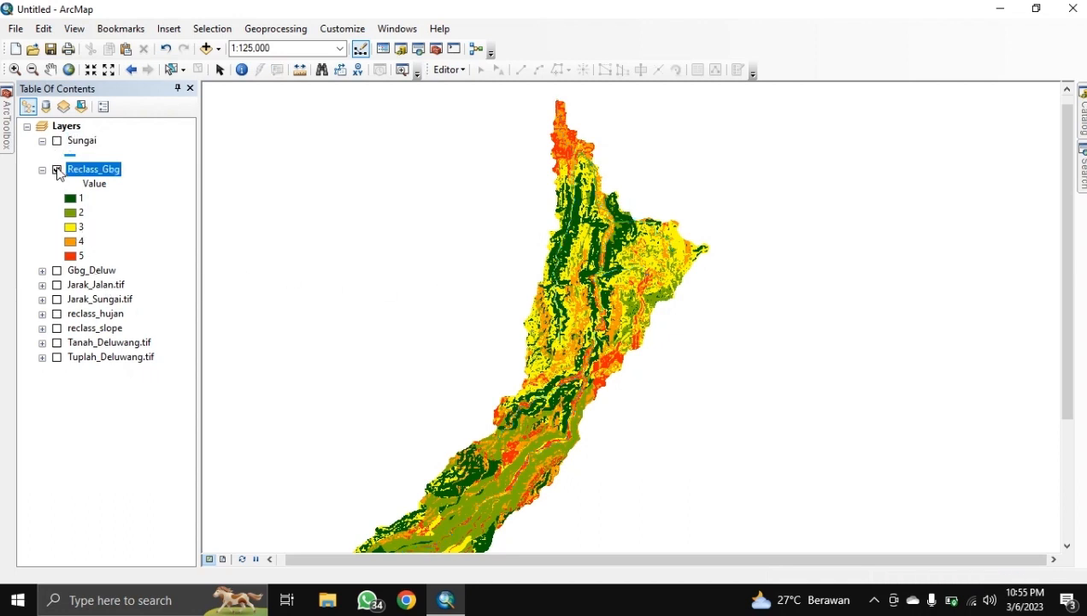
click(57, 141)
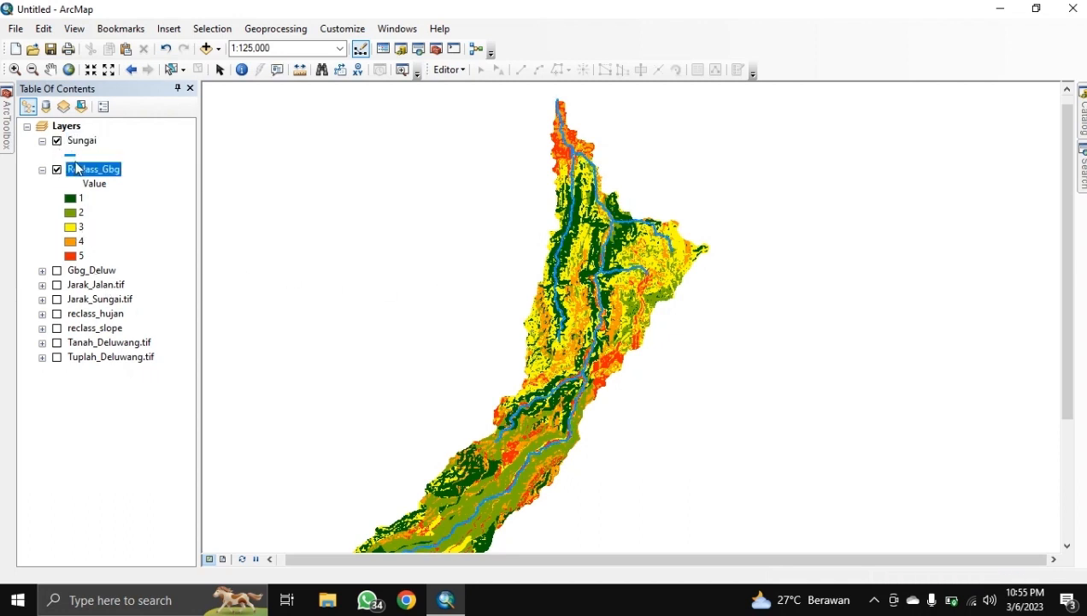
right_click(76, 168)
click(107, 246)
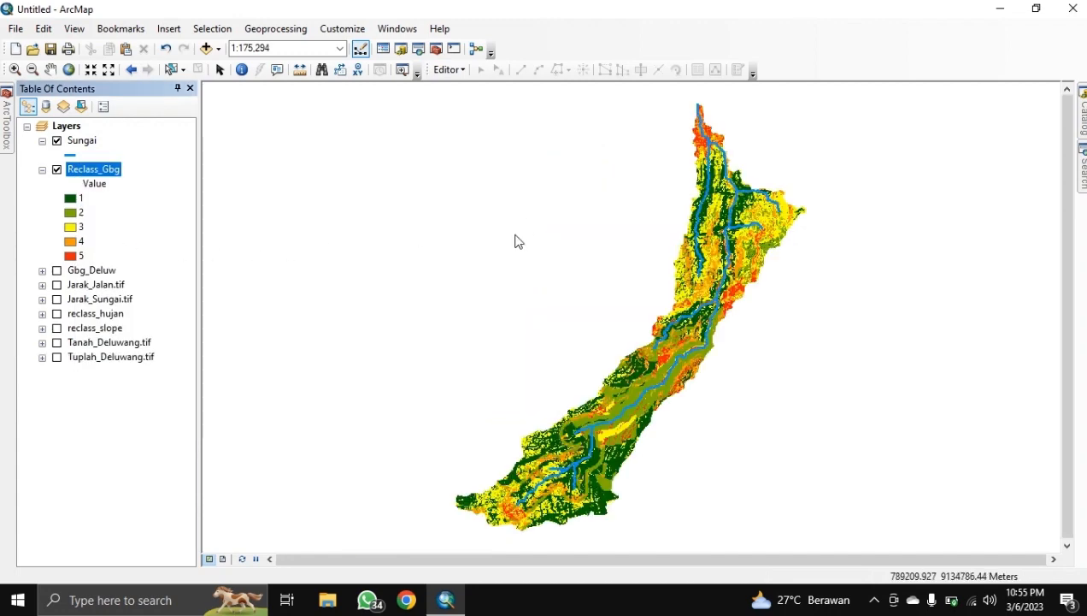
Step: Open Raster to Polygon with Reclass_Gbg as input and VALUE as the field
click(1082, 167)
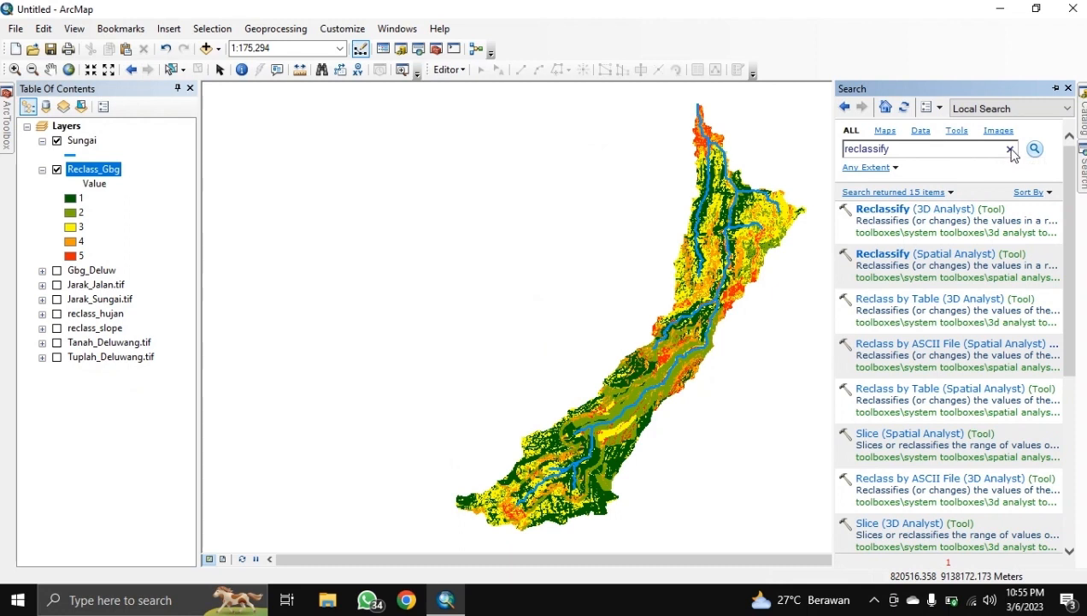
drag(939, 146, 796, 179)
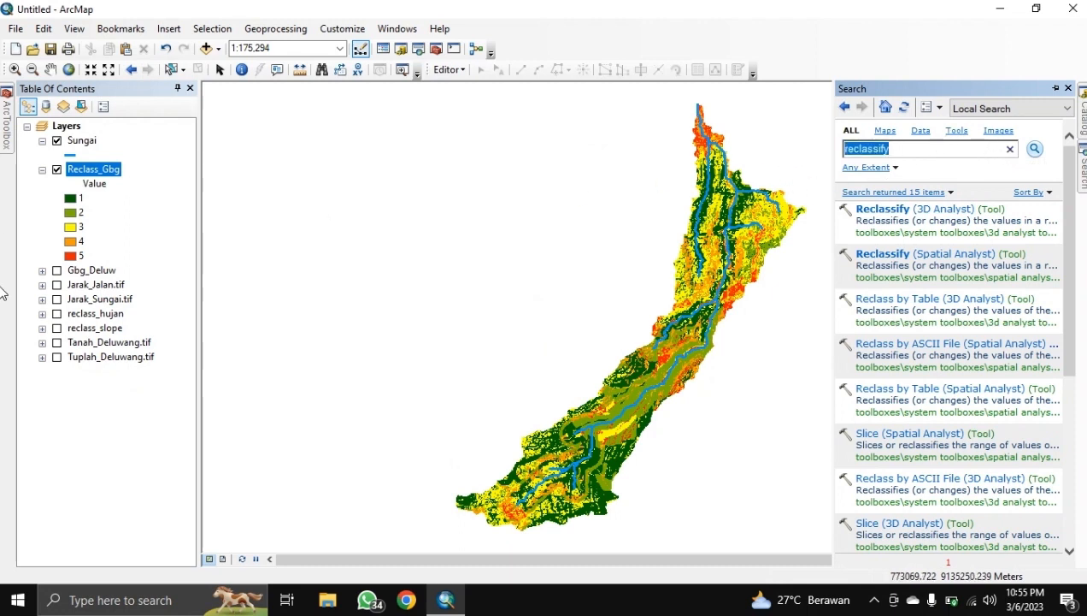
text(raster to polygon)
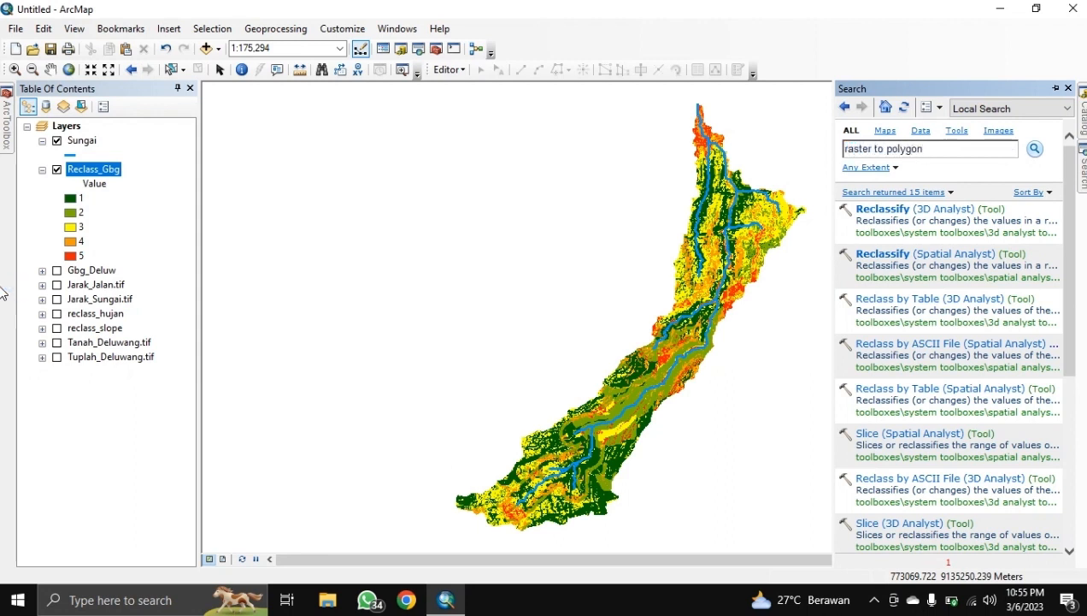
key(Return)
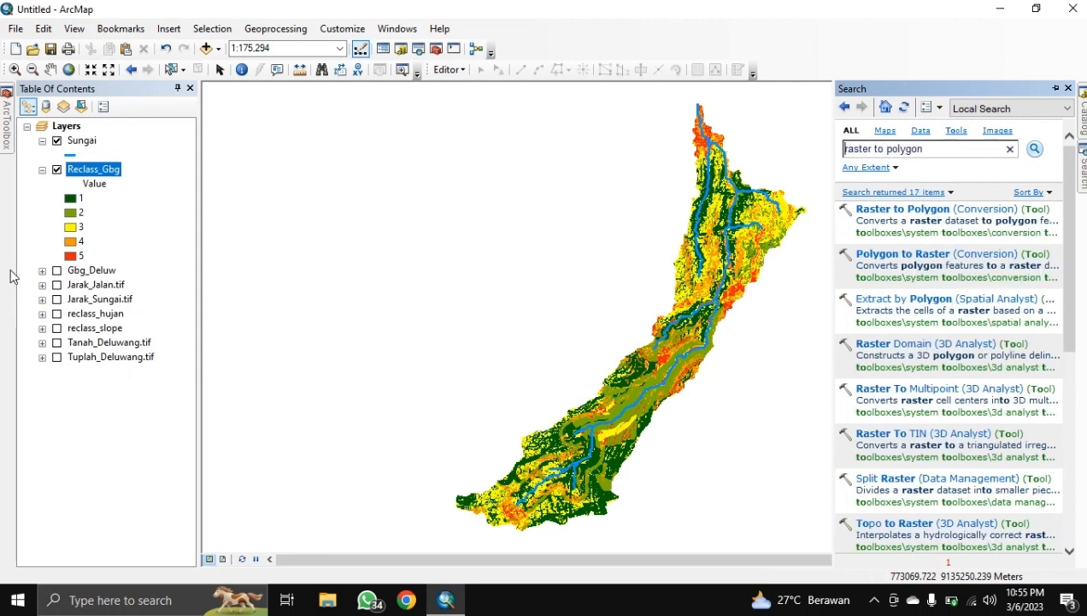
click(889, 209)
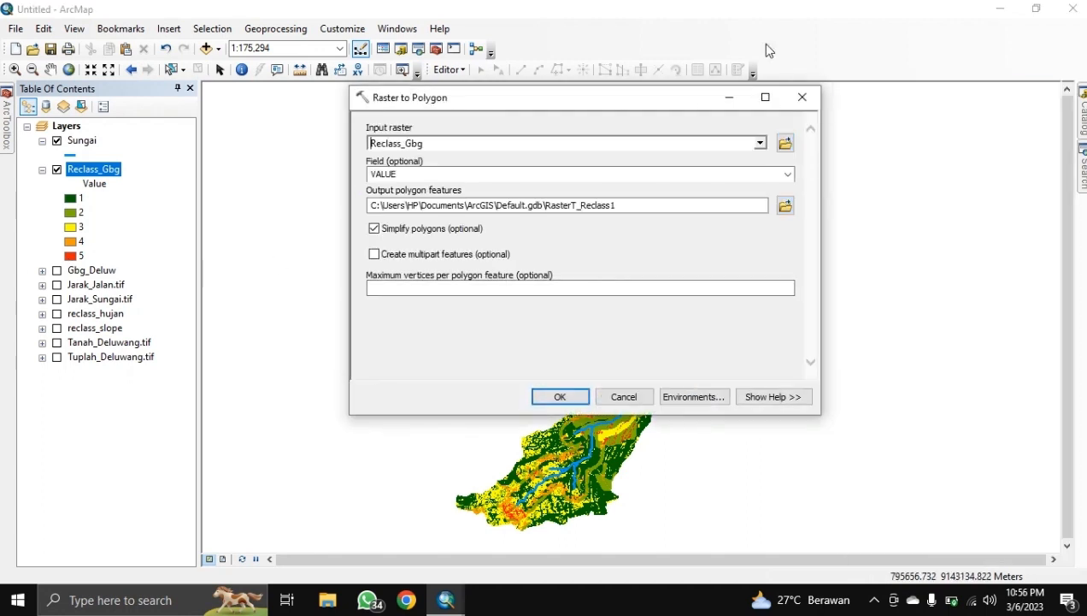
click(760, 143)
click(444, 161)
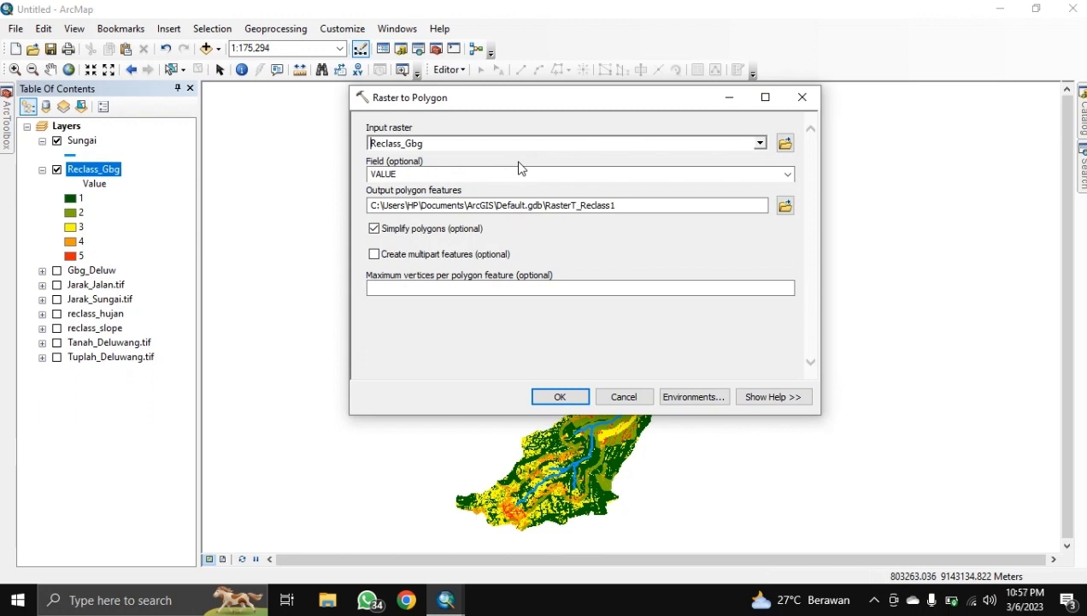
click(786, 174)
click(787, 177)
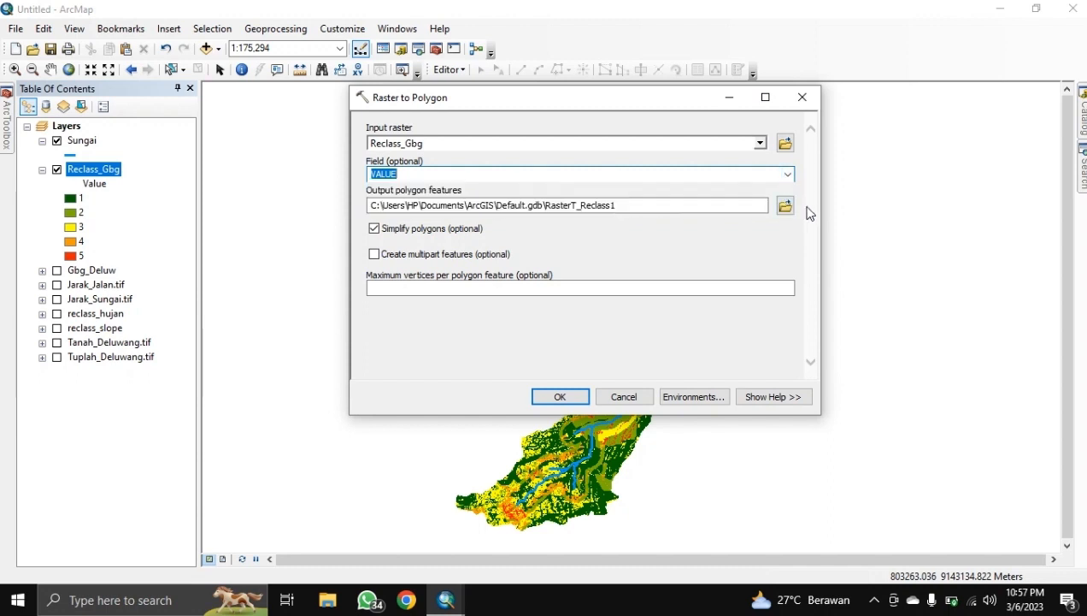
Step: Save the output as RasterTP_Deluwang in HASIL and run the conversion
click(785, 206)
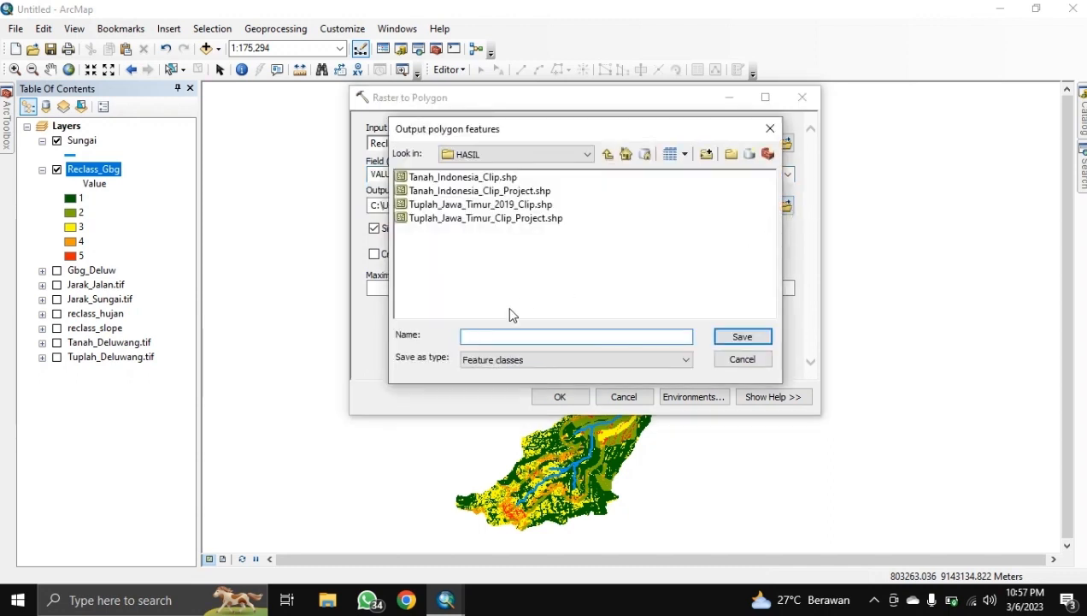
click(506, 336)
text(R)
text(asterTP_Deluwang)
key(Return)
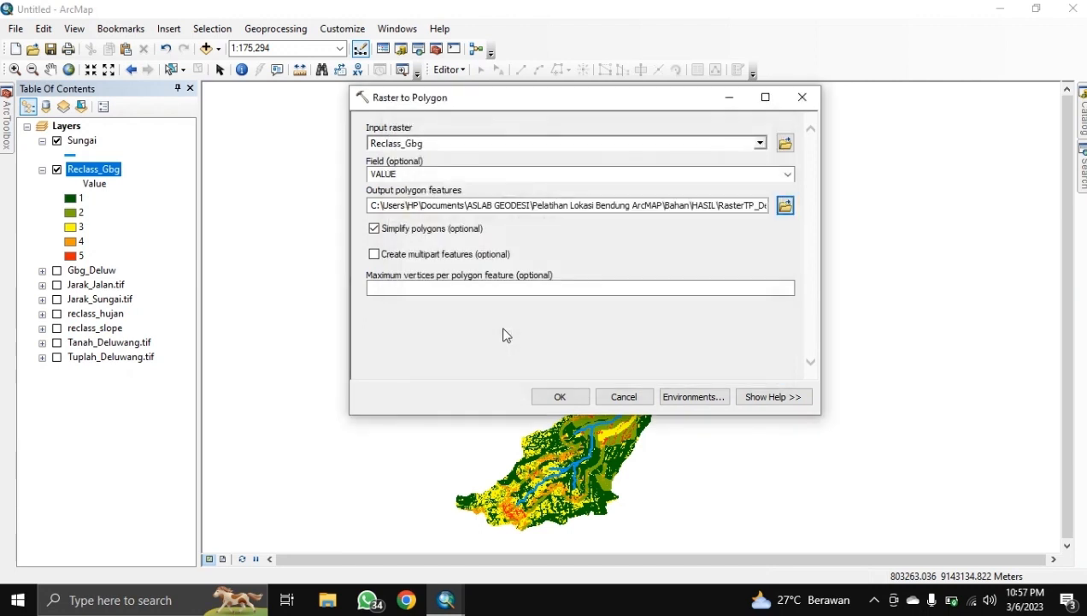
click(560, 399)
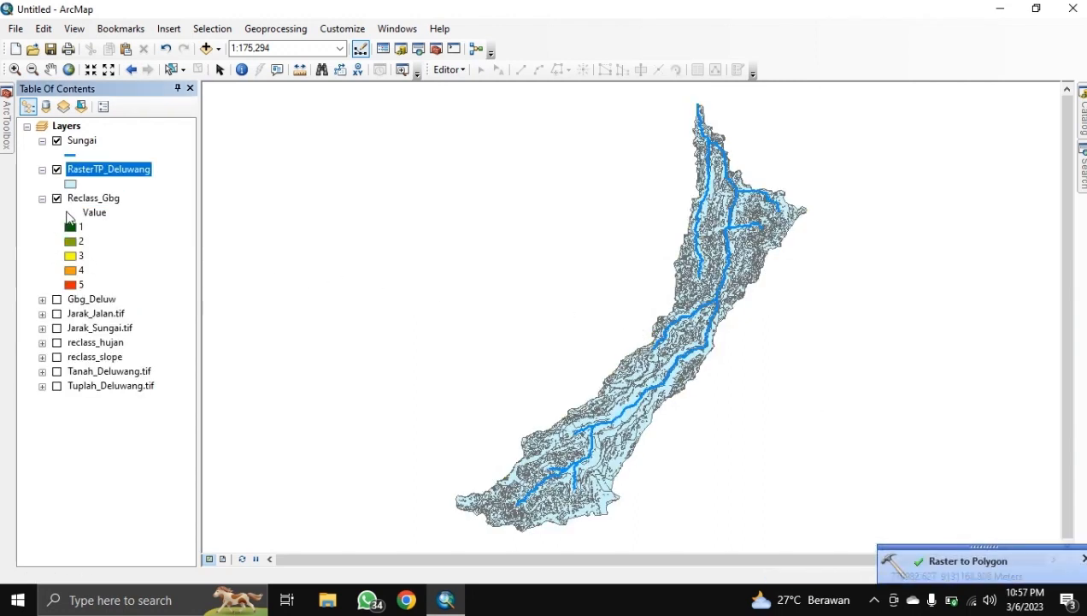
Step: Hide Reclass_Gbg and open the RasterTP_Deluwang attribute table
click(56, 198)
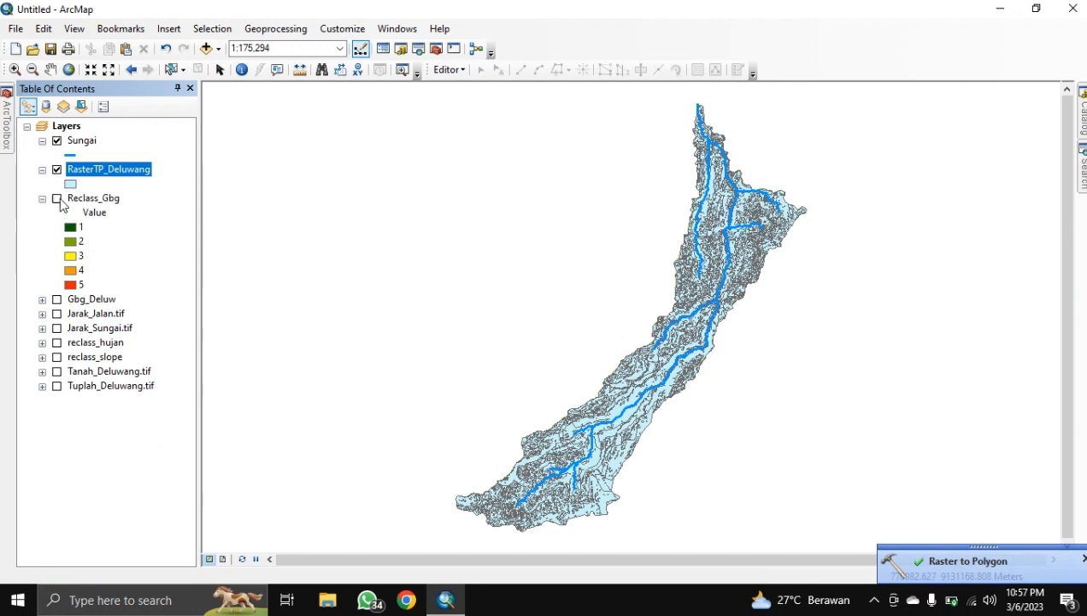
right_click(114, 171)
click(150, 216)
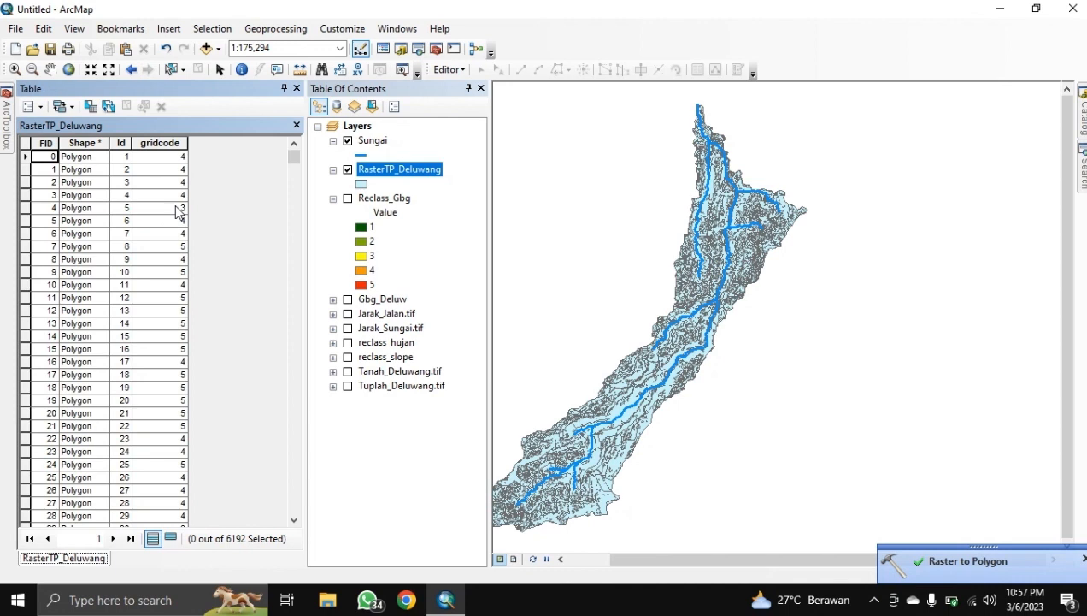
scroll(177, 212, down, 13)
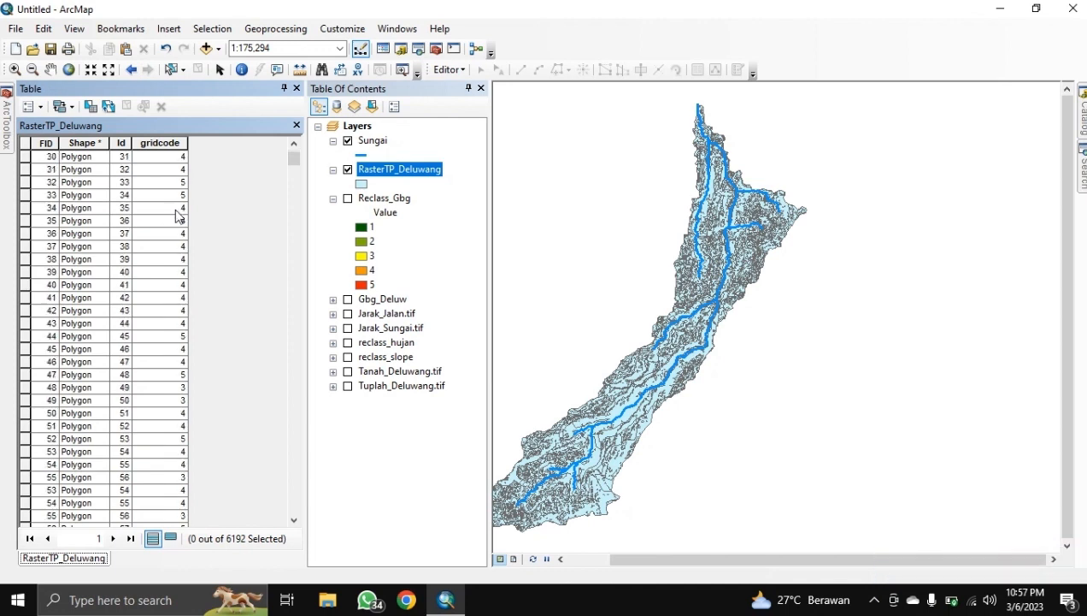
scroll(177, 214, down, 7)
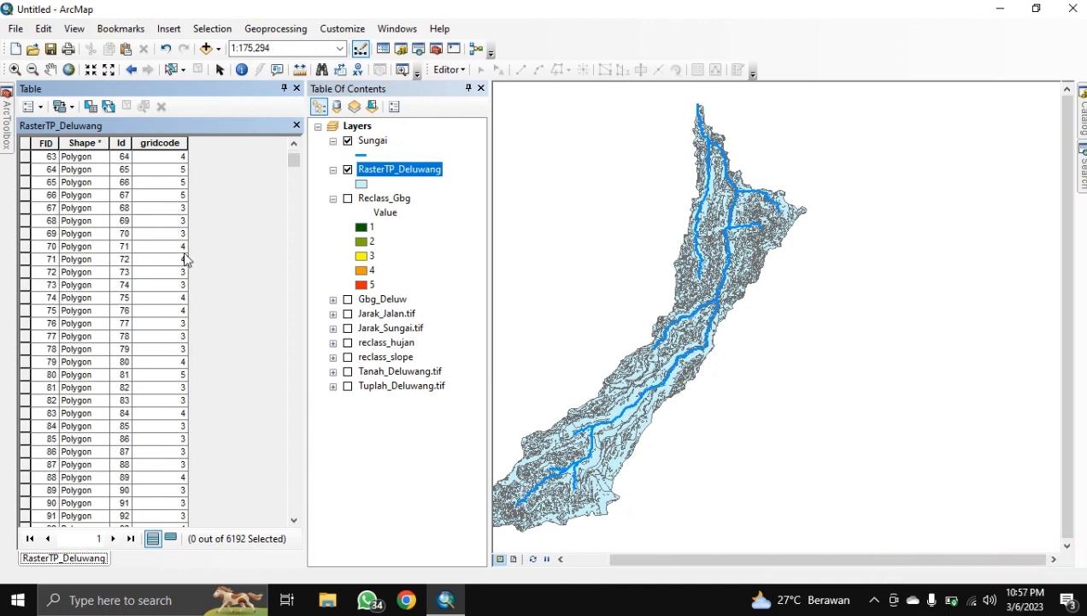
scroll(191, 246, up, 20)
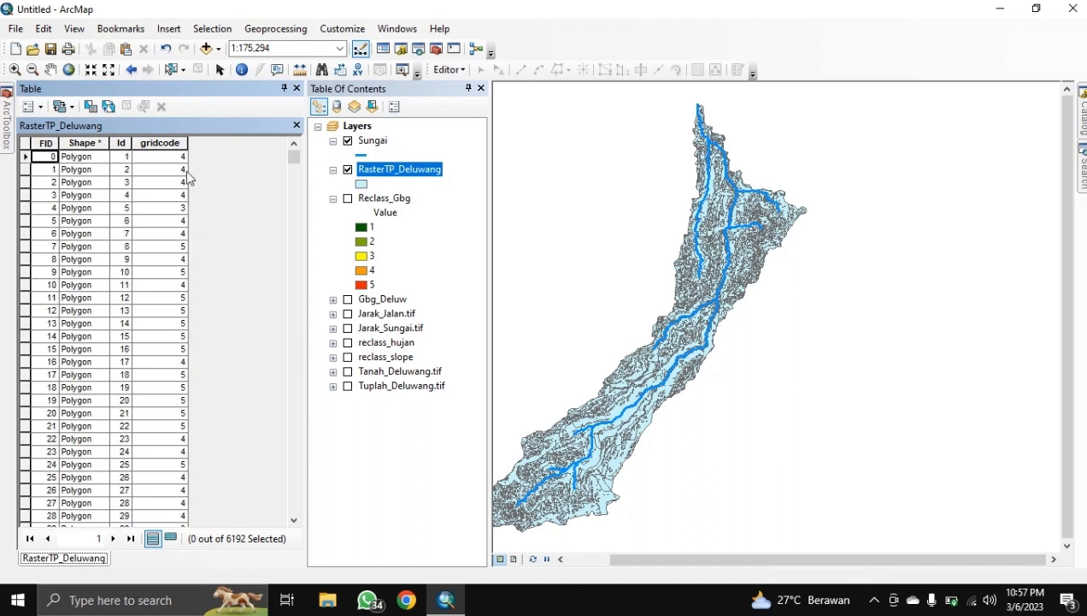
Step: Sort the table by gridcode descending so class 5 polygons come first
double_click(163, 145)
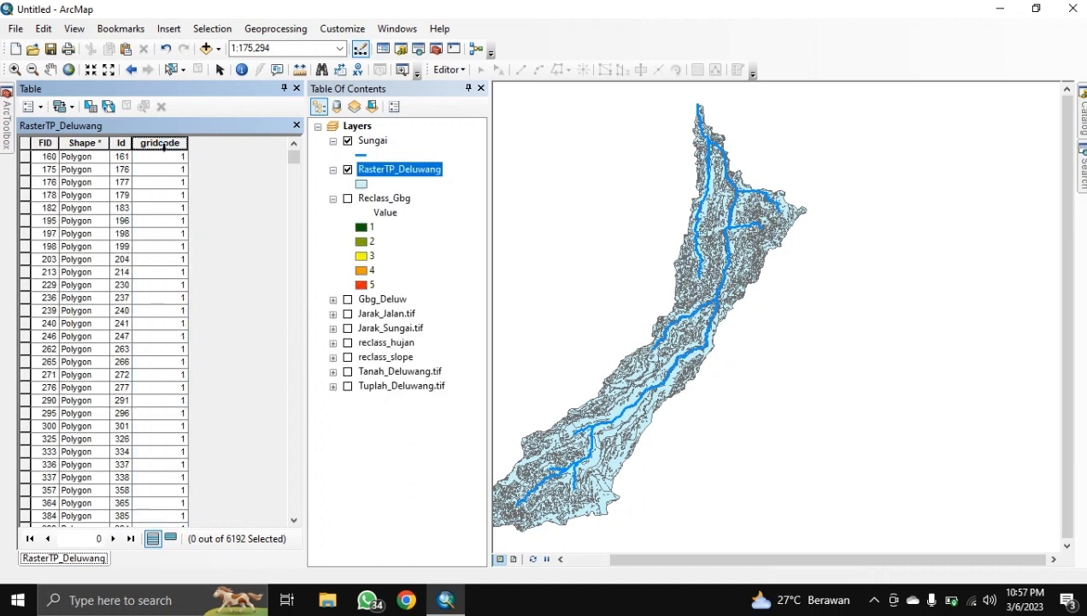
scroll(143, 253, down, 20)
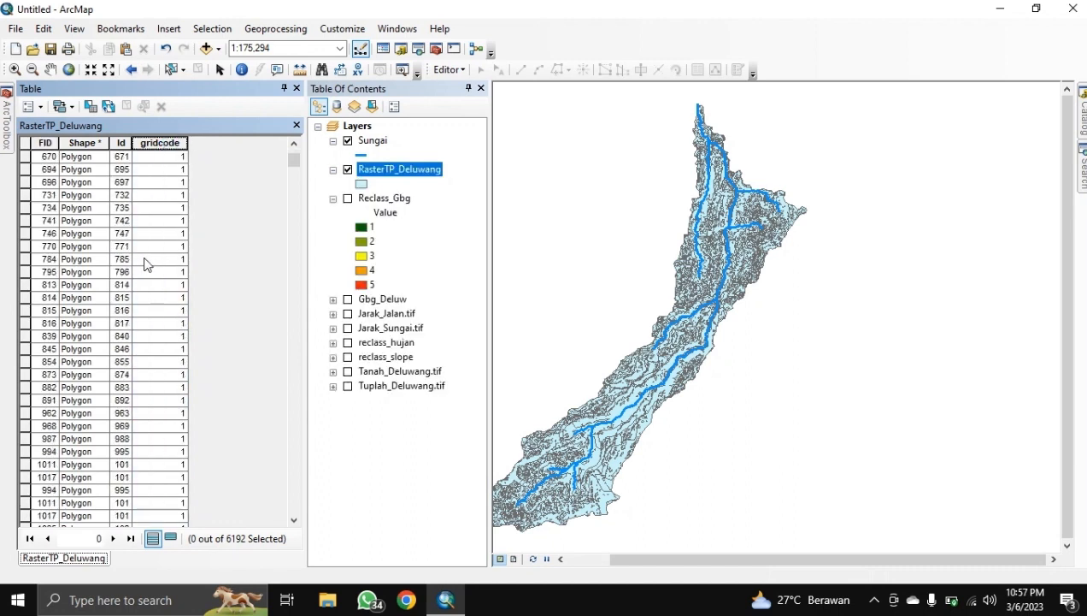
scroll(146, 261, down, 20)
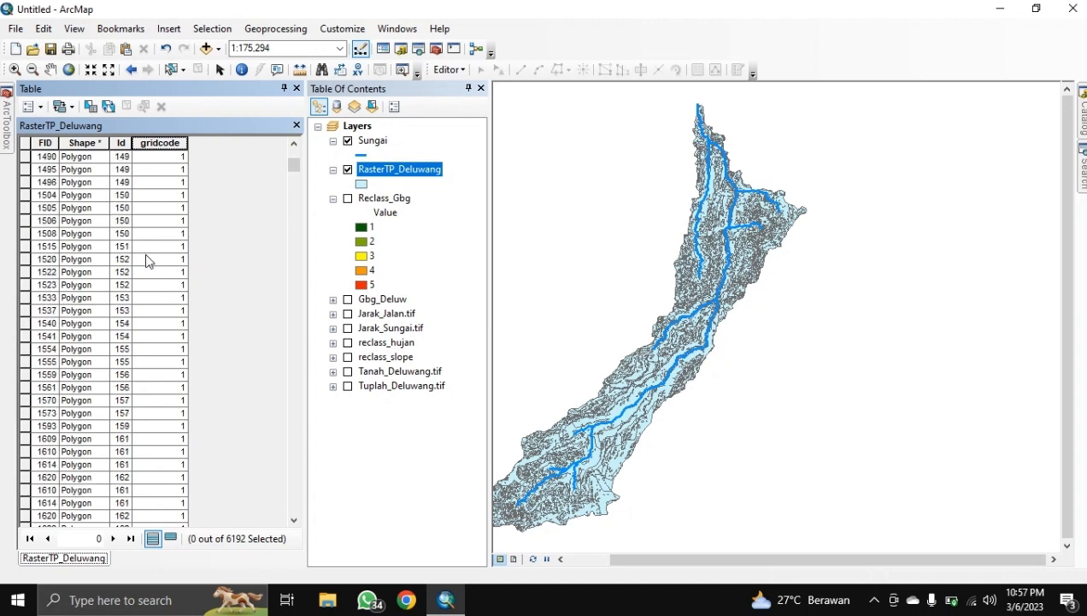
scroll(149, 259, down, 11)
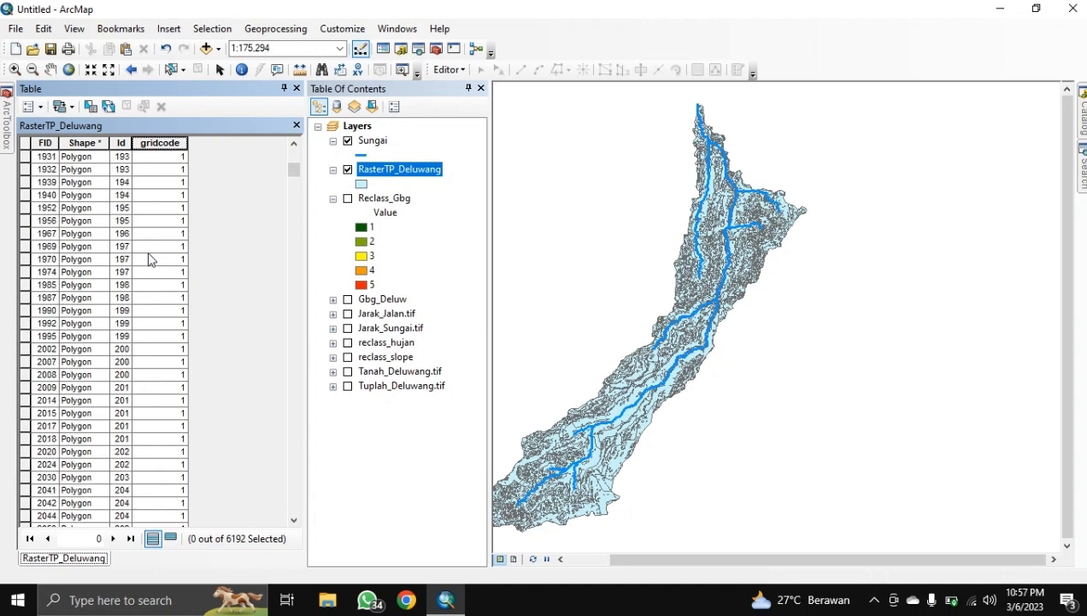
scroll(151, 258, down, 8)
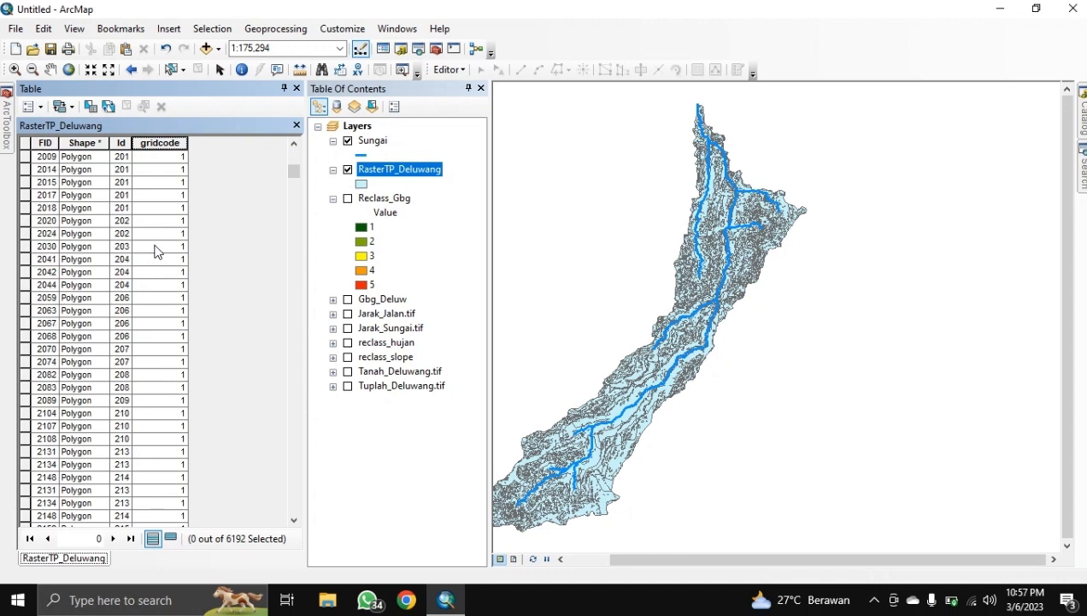
scroll(151, 257, down, 4)
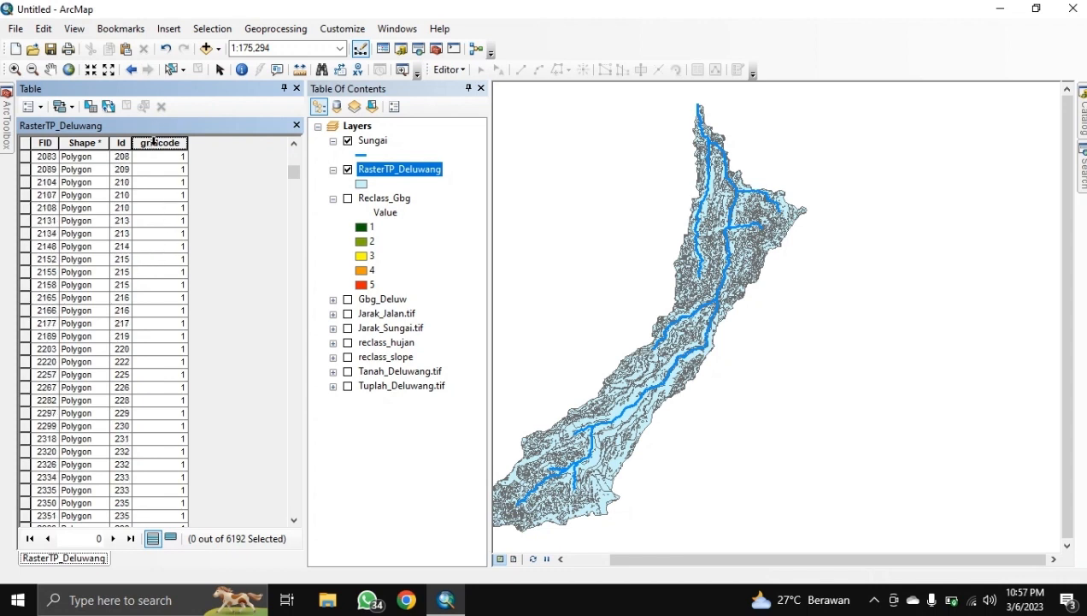
click(153, 142)
double_click(153, 143)
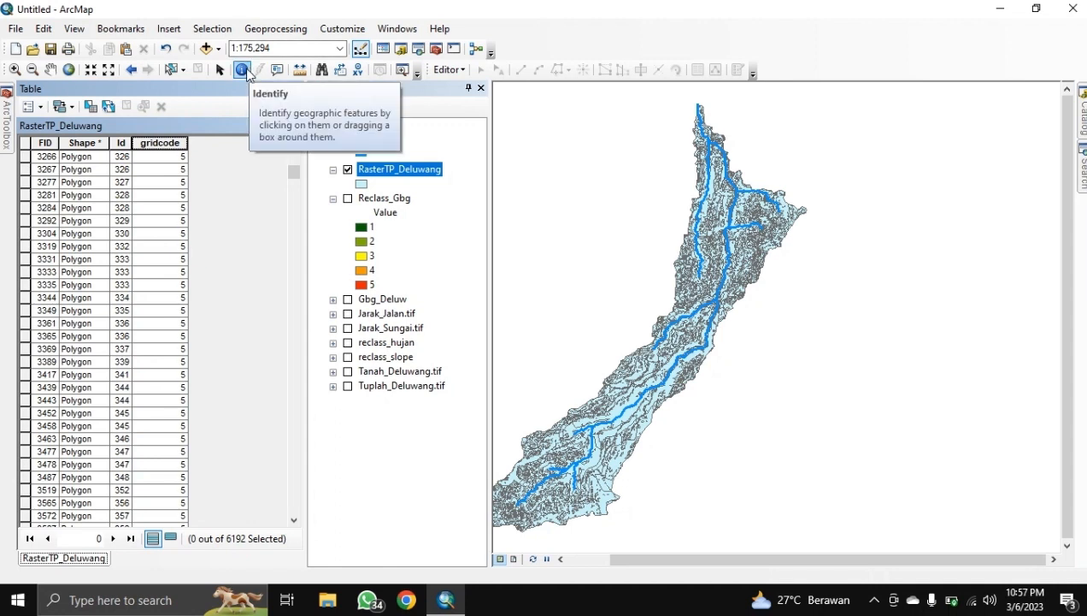
Step: Dissolve RasterTP_Deluwang by gridcode into RasterTP_Deluwang_Dissolve
click(298, 33)
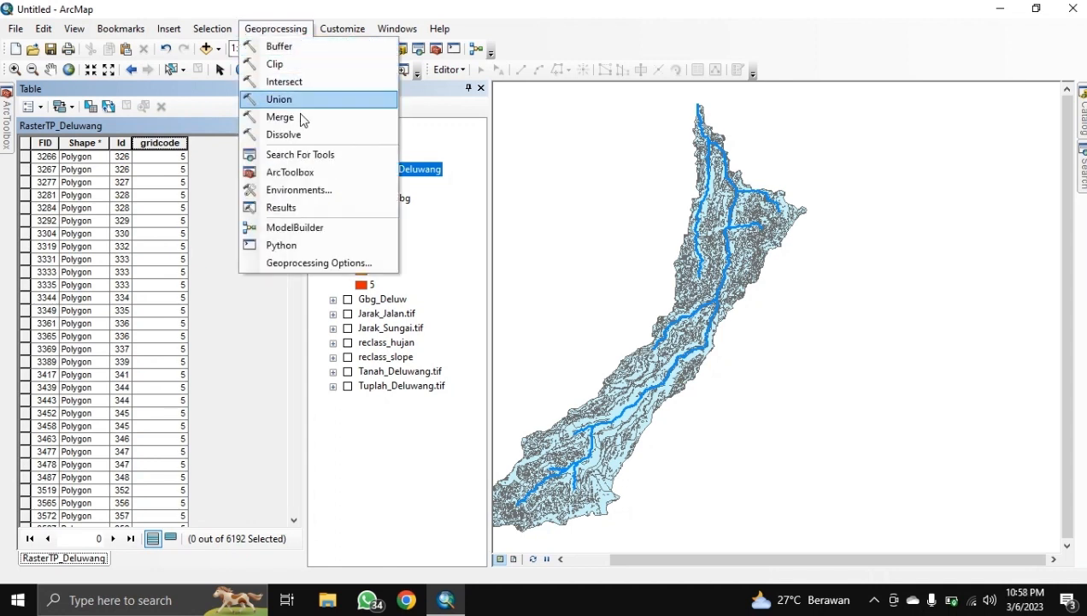
click(297, 130)
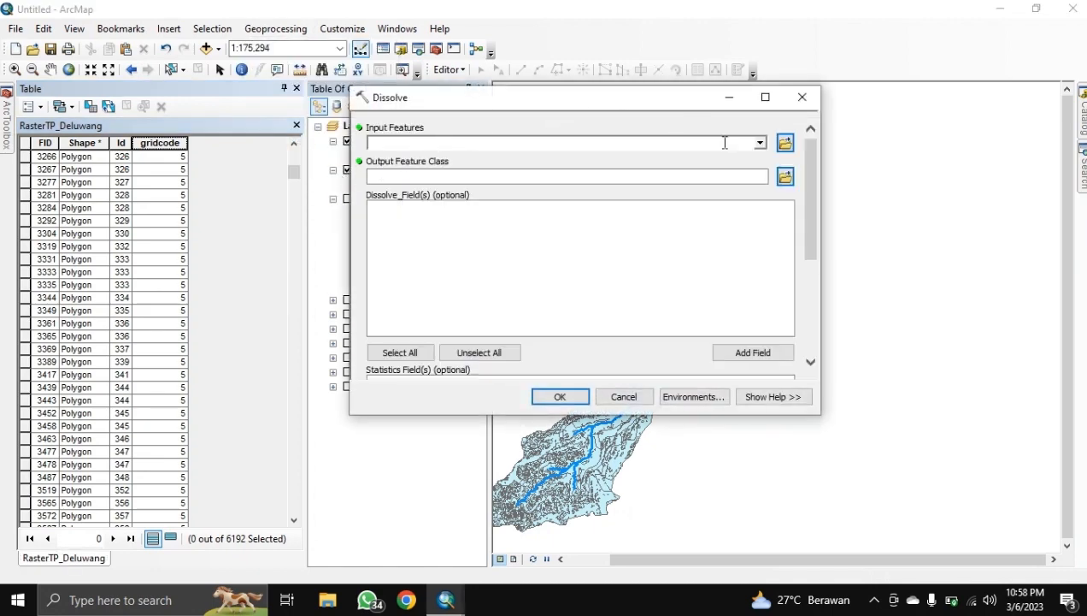
click(761, 143)
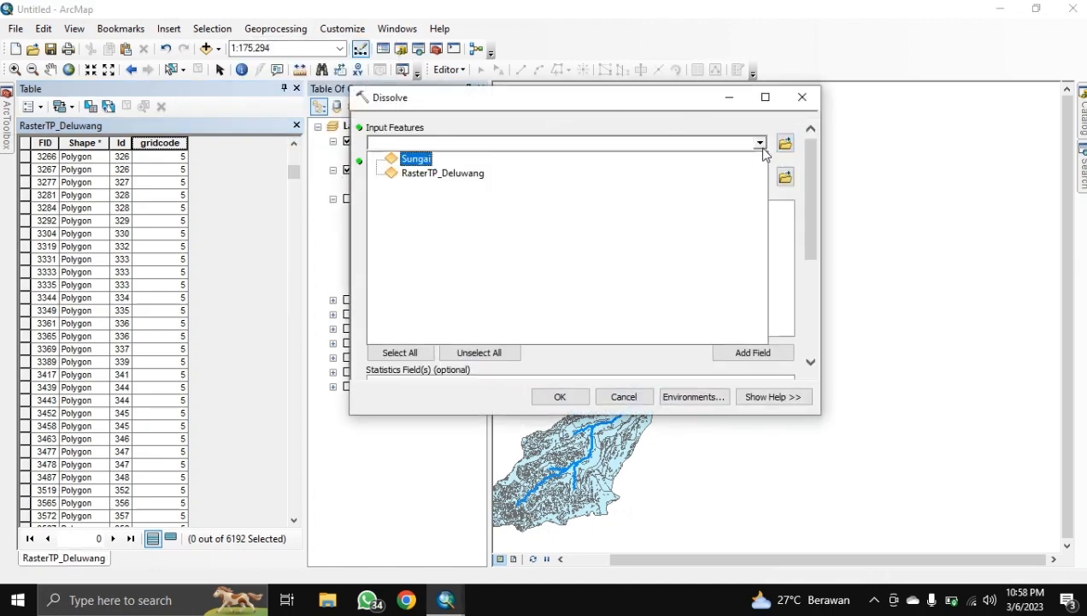
click(462, 173)
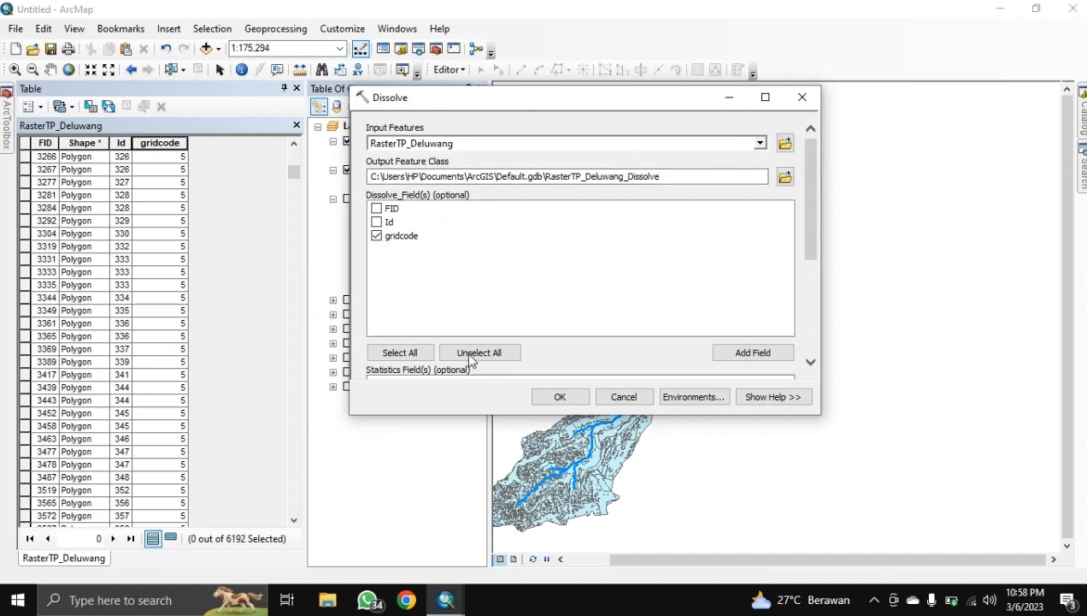
click(560, 397)
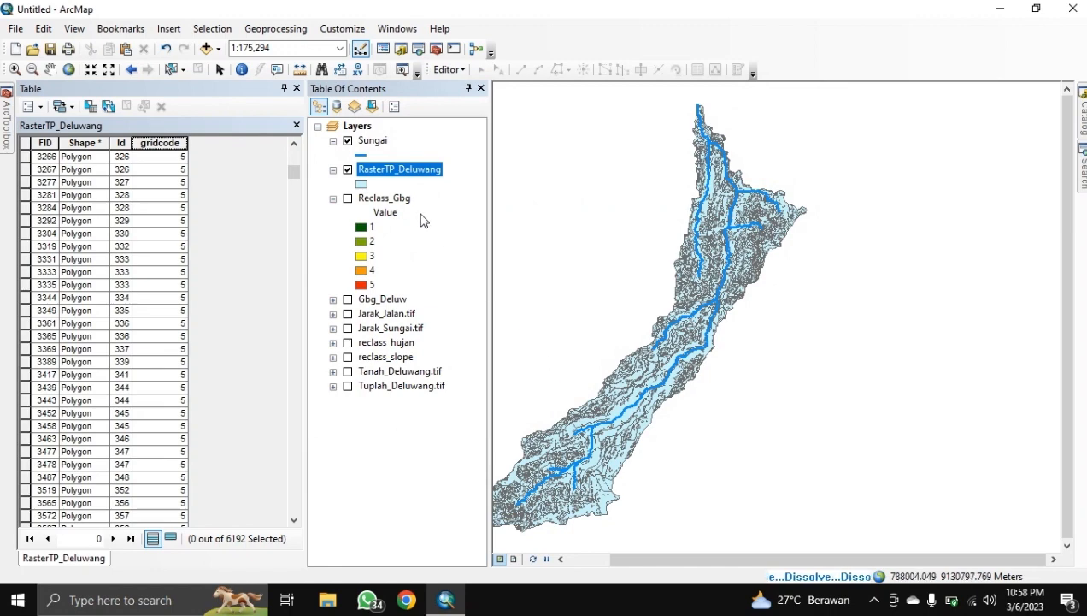
Step: Open the RasterTP_Deluwang_Dissolve attribute table showing five polygons
right_click(386, 169)
click(423, 214)
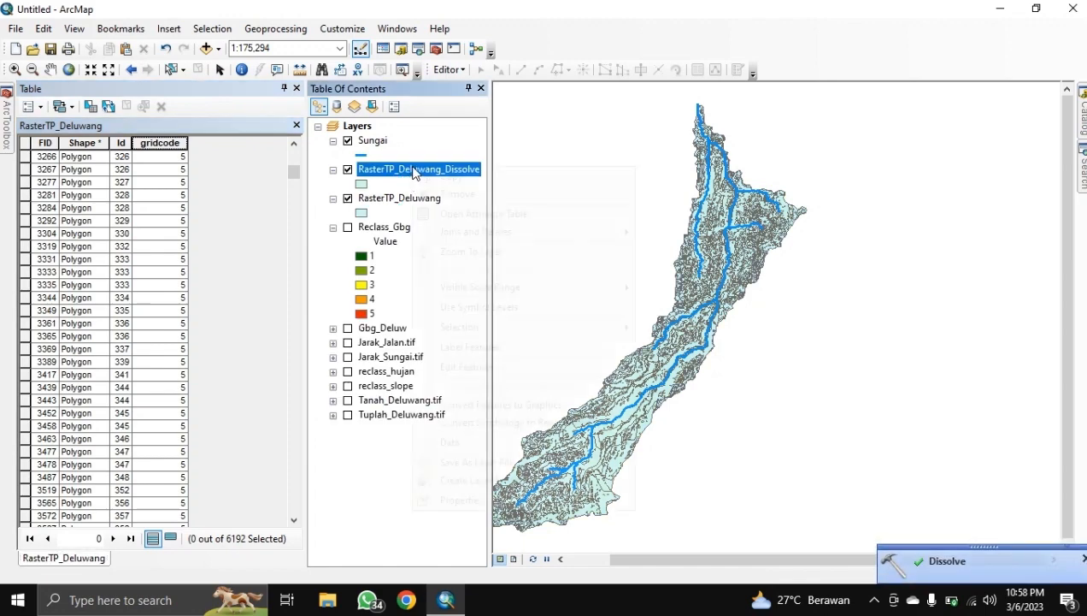
right_click(414, 171)
click(448, 216)
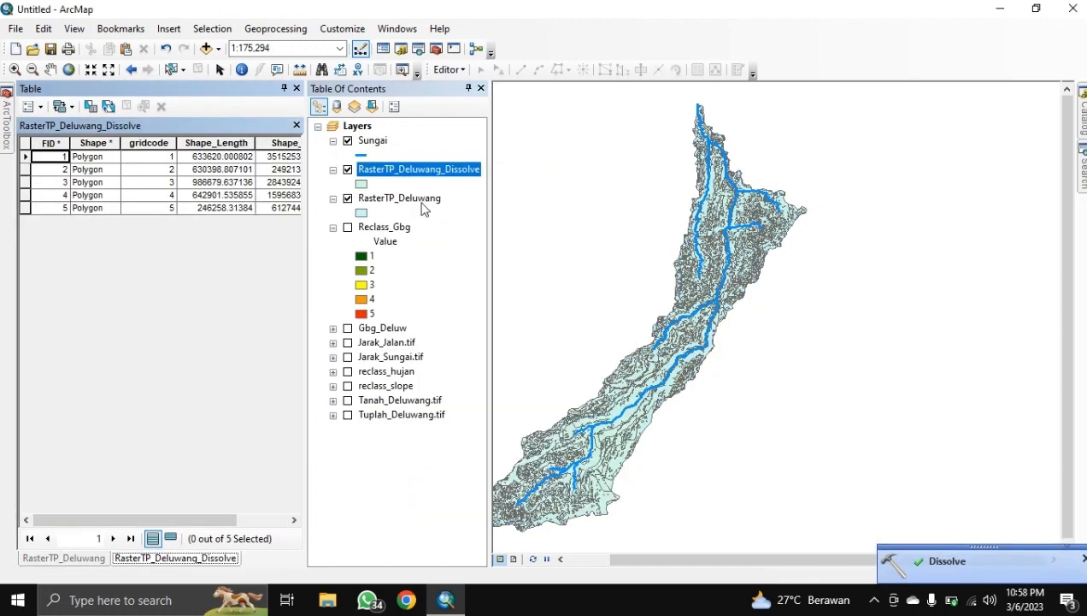
mouse_move(109, 516)
mouse_down()
mouse_move(183, 504)
mouse_move(96, 511)
mouse_up()
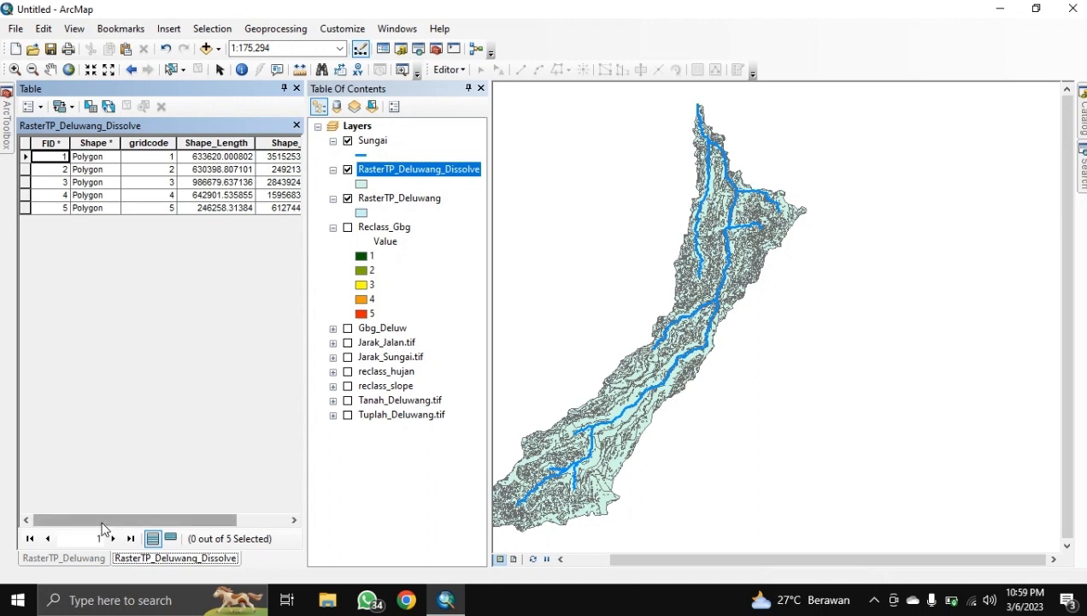
drag(102, 519, 151, 519)
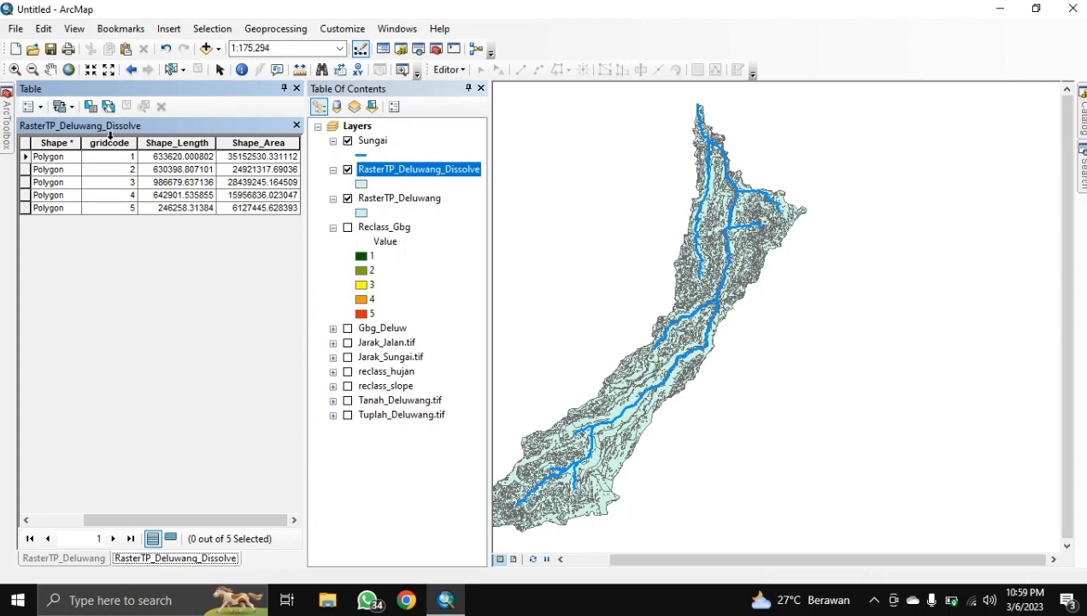
Step: Add a Double field named Luas_Ha to the RasterTP_Deluwang_Dissolve attribute table
click(38, 108)
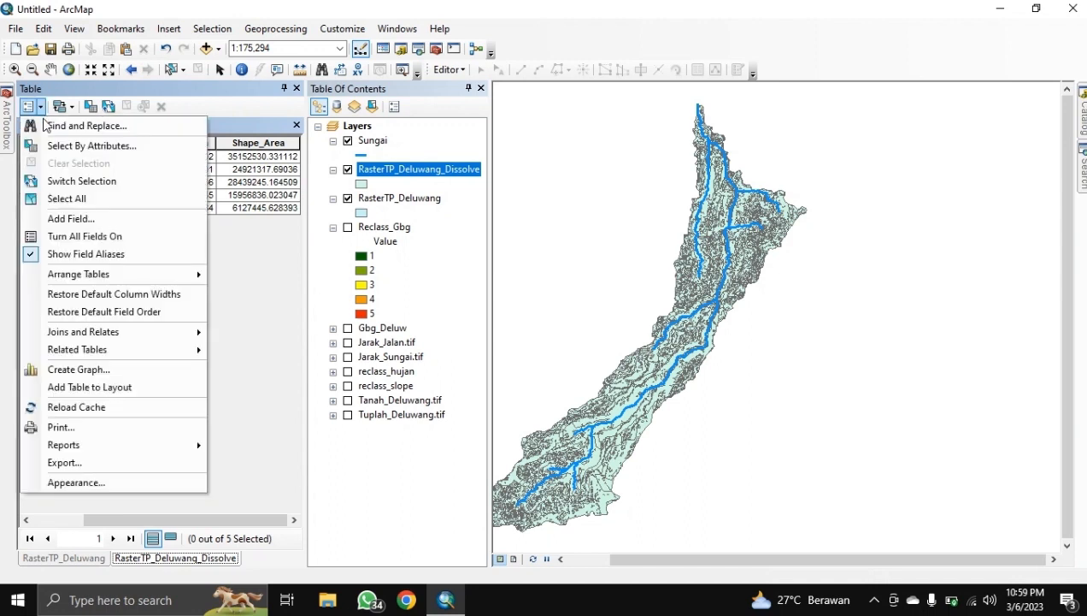
click(44, 216)
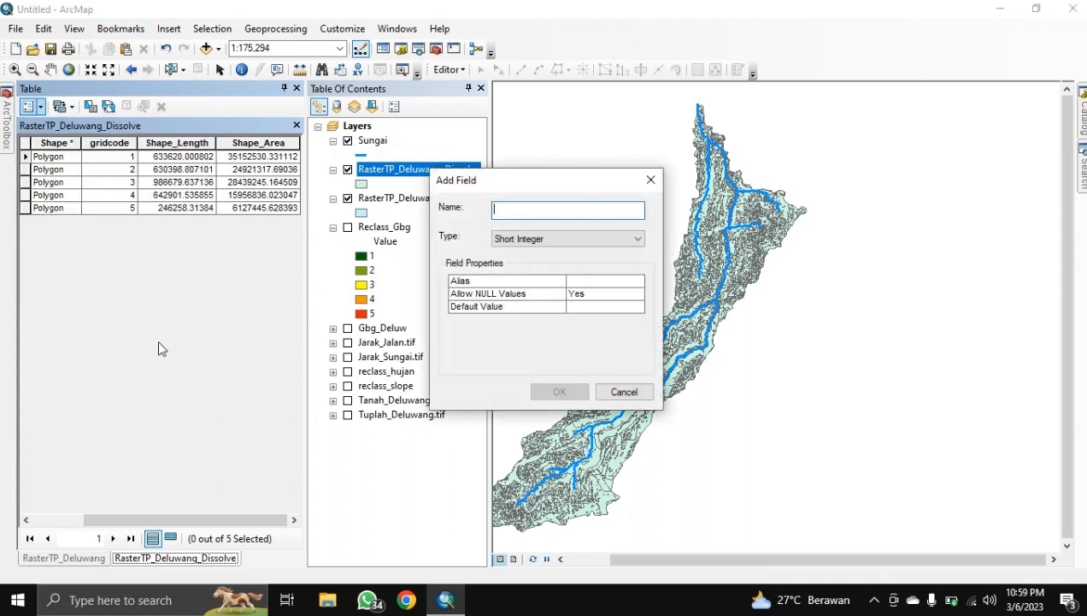
text(LUa)
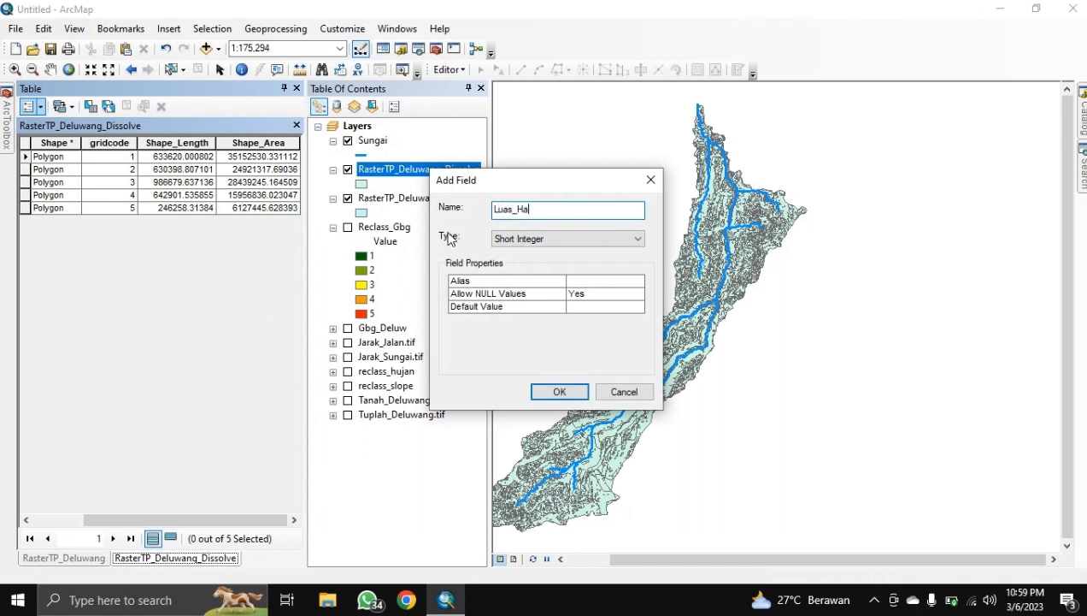
click(507, 239)
click(523, 285)
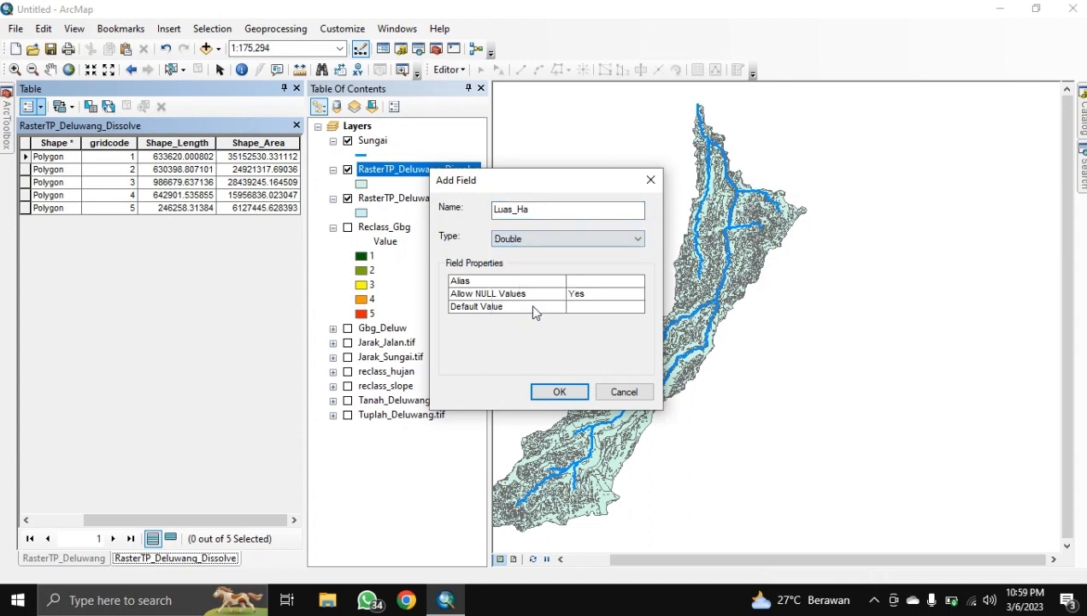
click(560, 390)
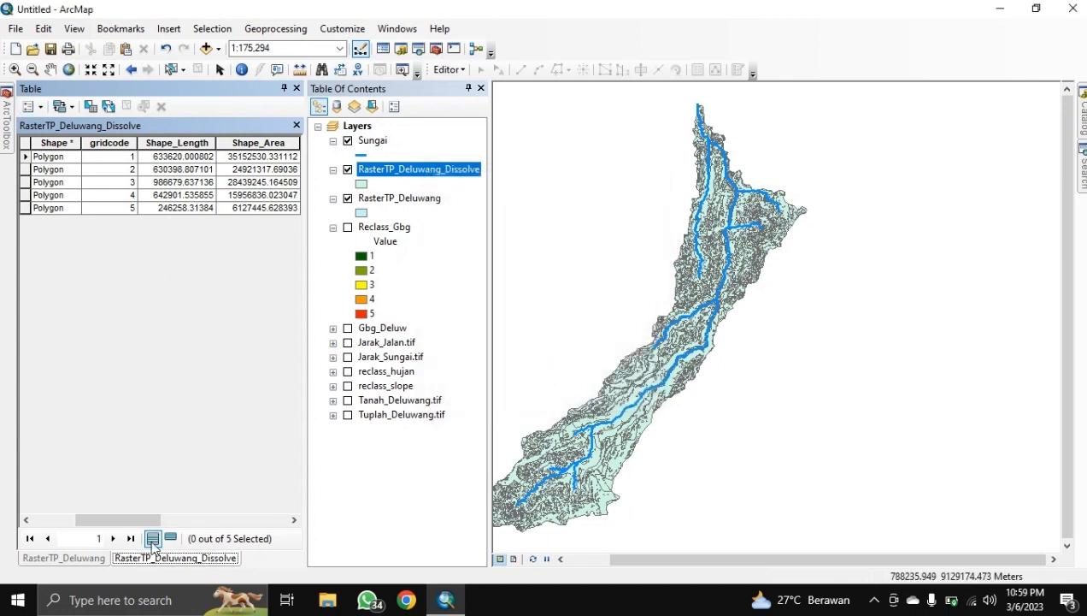
click(262, 518)
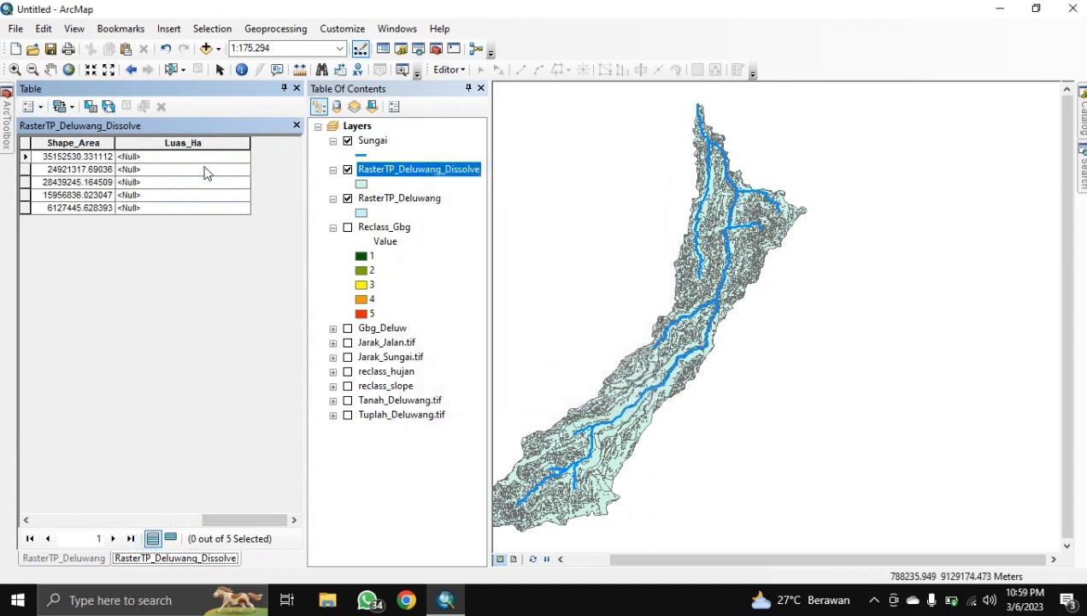
Step: Fill Luas_Ha with each polygon's area in hectares (612.744563 to 3515.253033) using Calculate Geometry
click(215, 142)
right_click(216, 144)
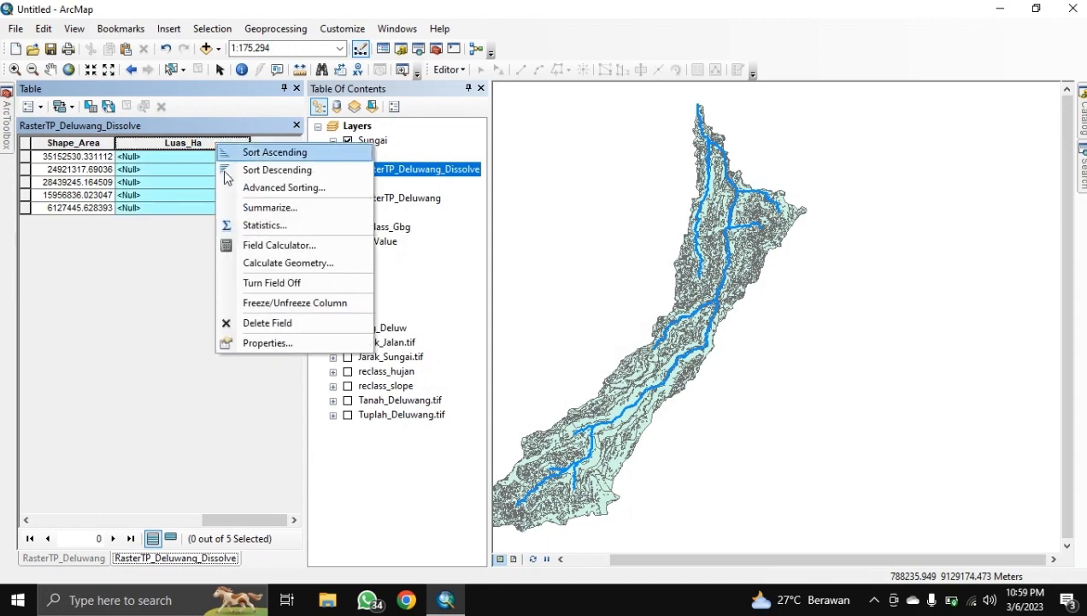
click(249, 263)
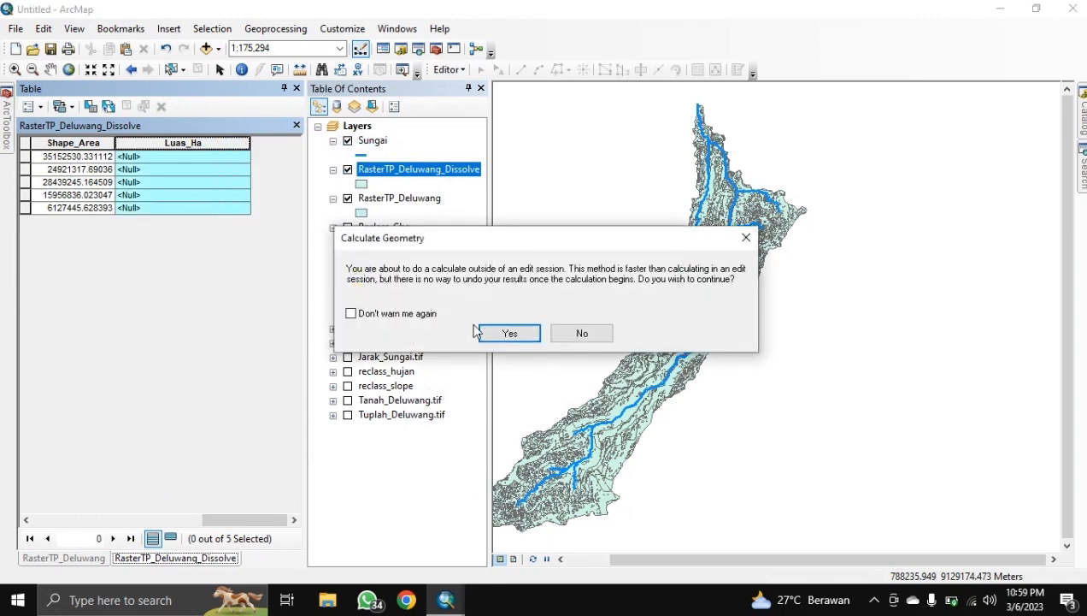
click(494, 332)
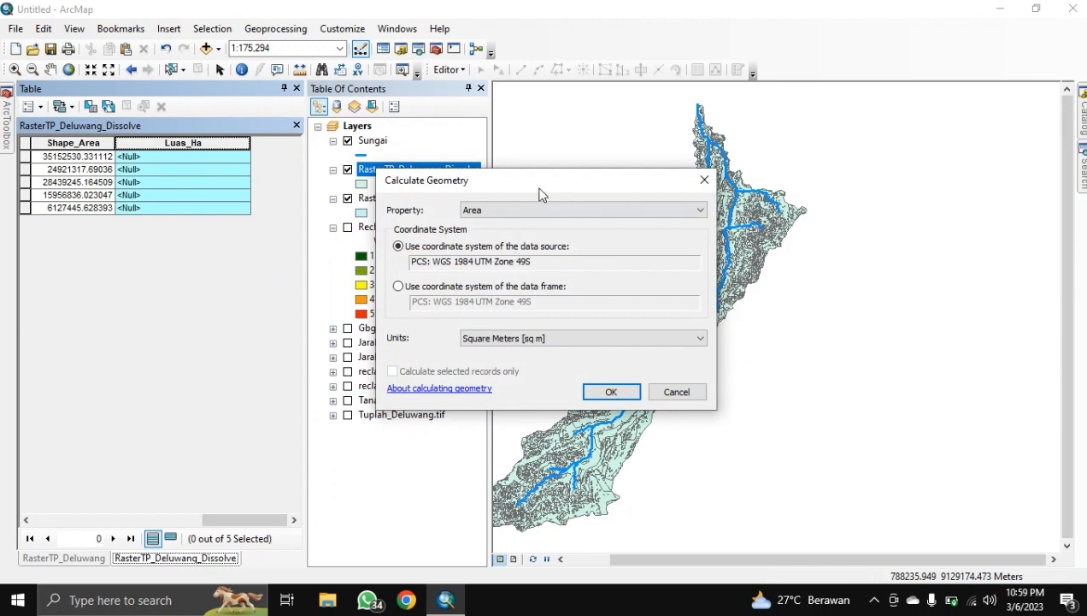
click(517, 338)
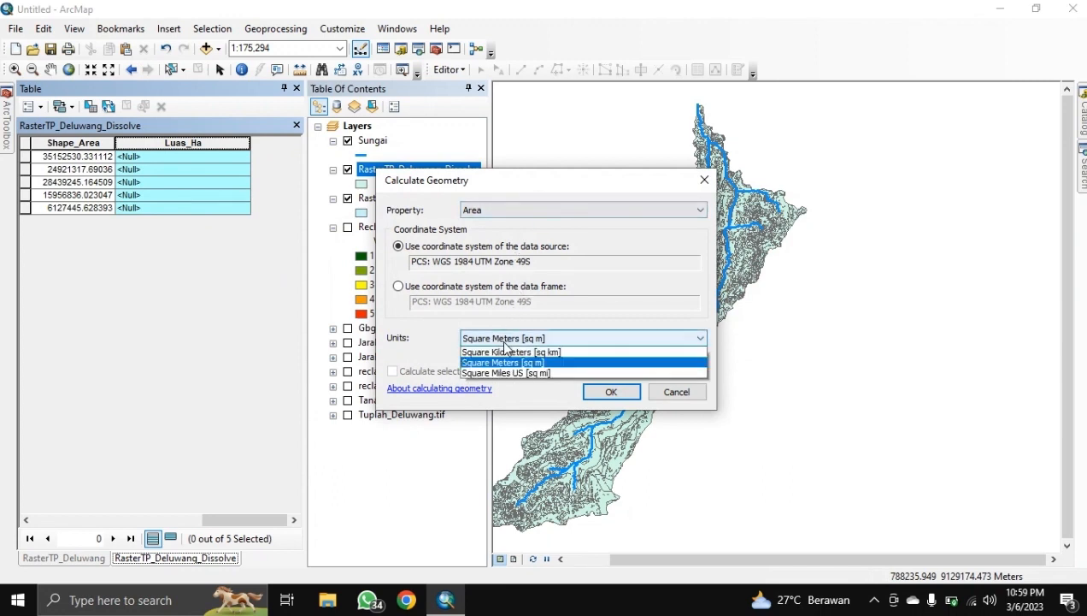
click(498, 366)
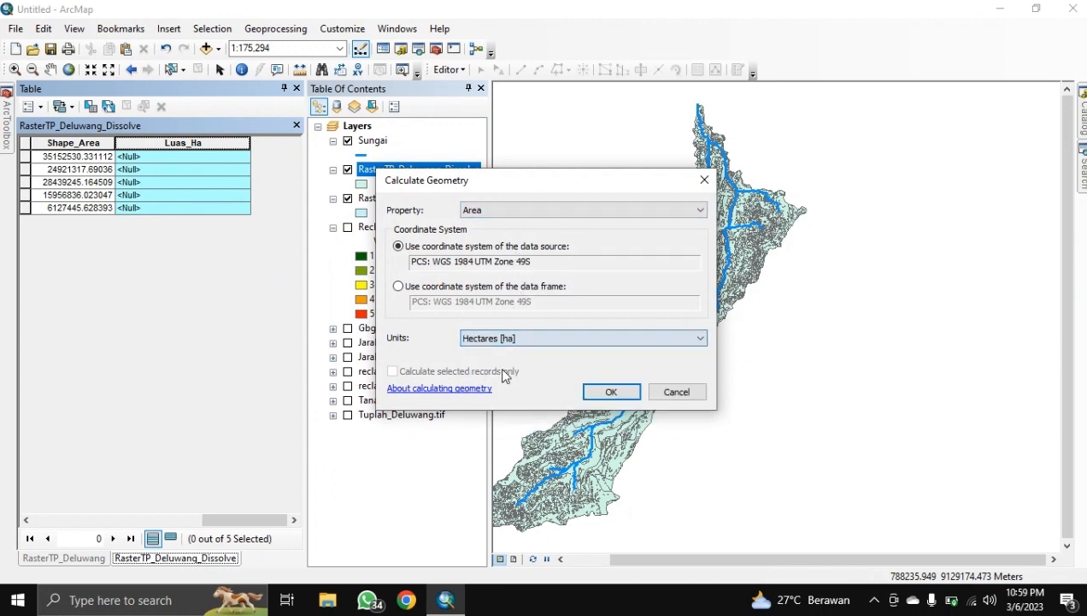
click(611, 391)
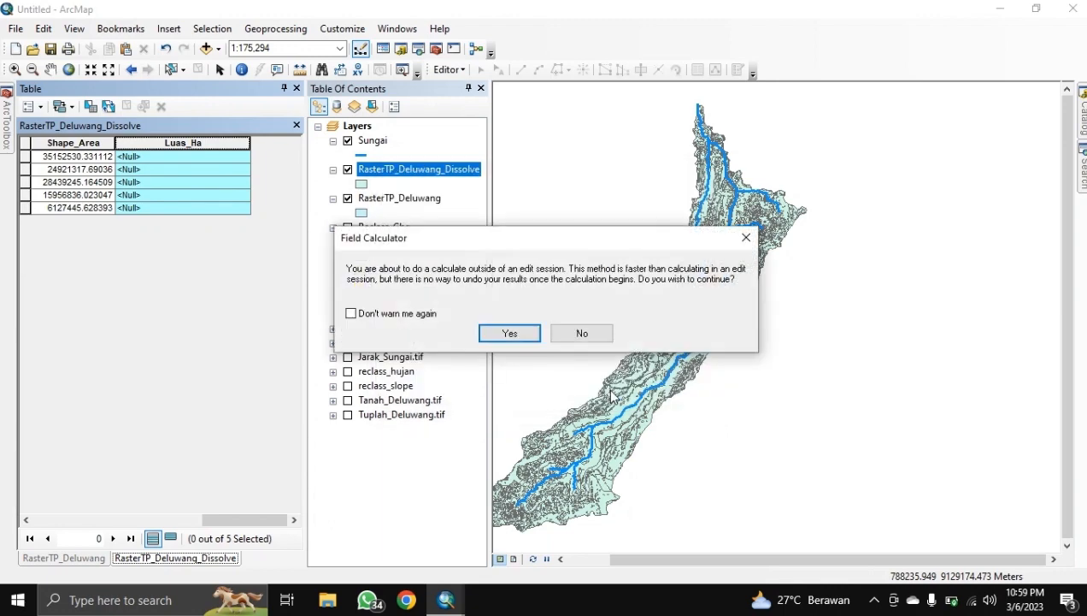
click(518, 338)
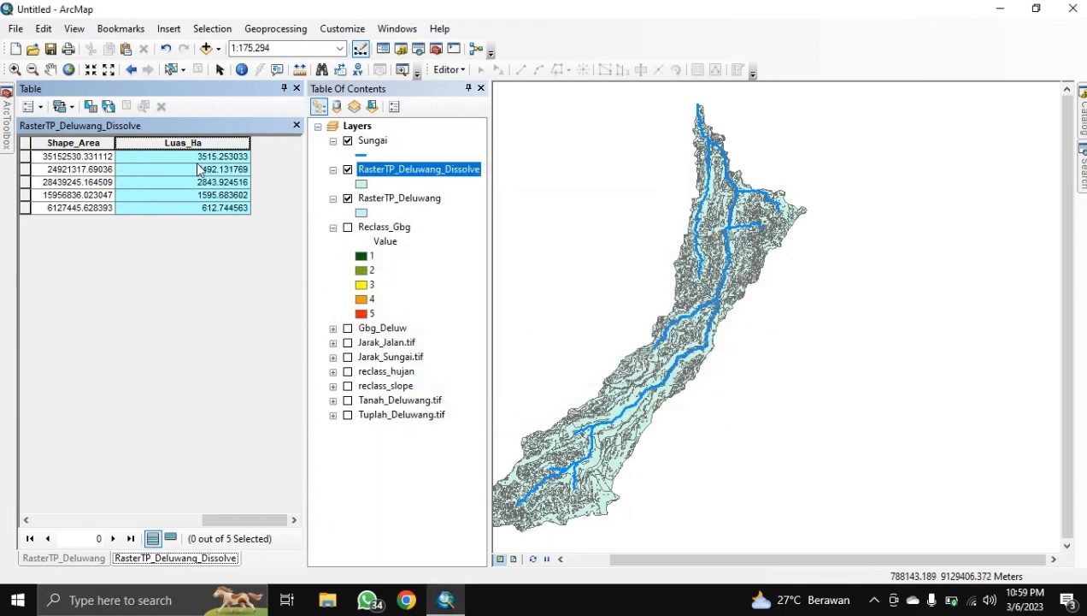
drag(251, 139, 188, 167)
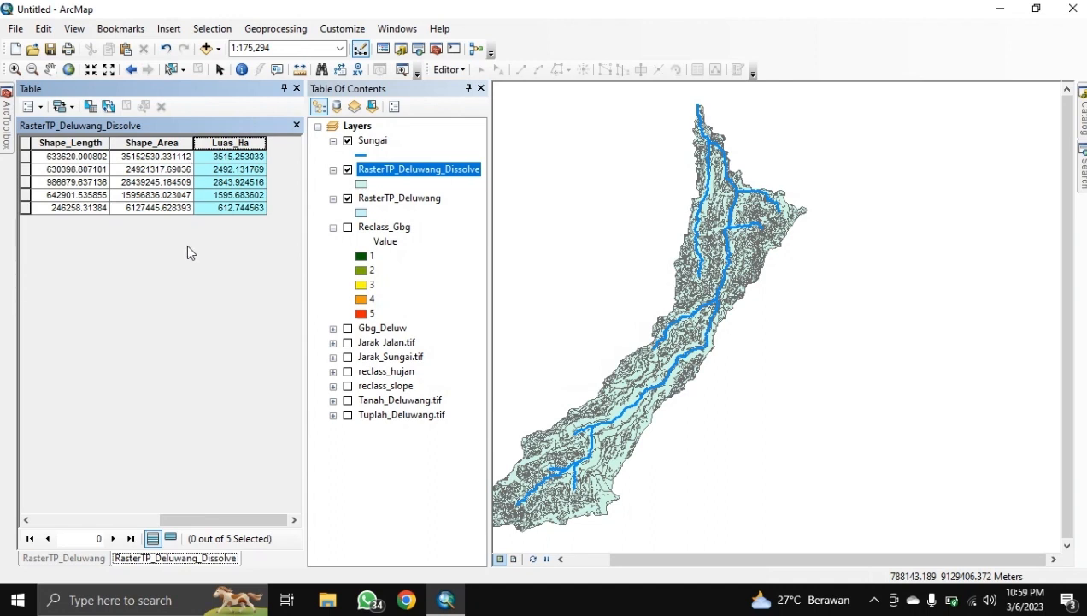
click(224, 208)
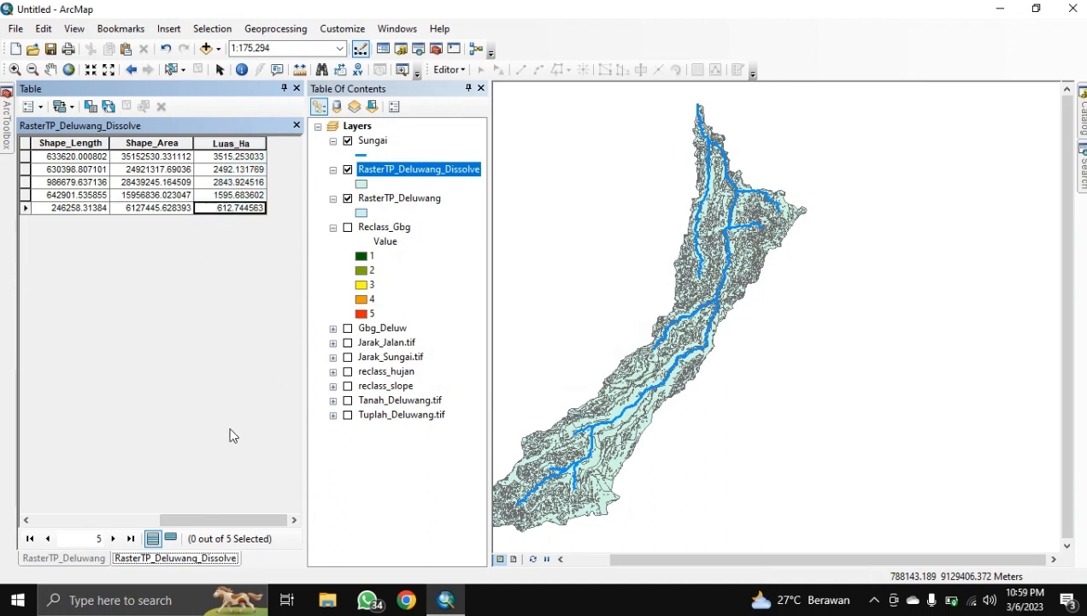
drag(182, 523, 139, 523)
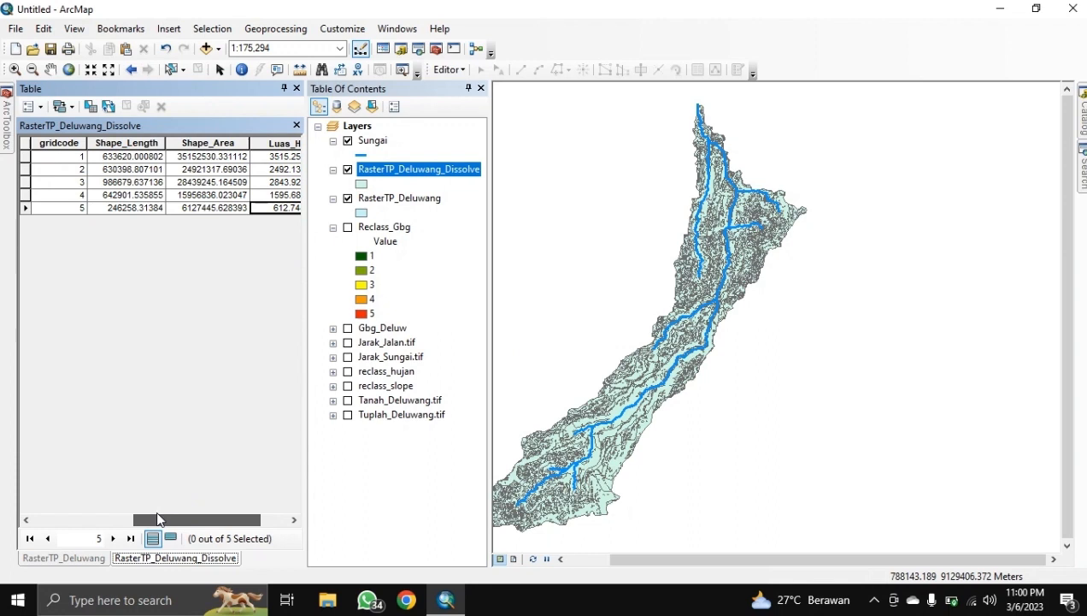
click(25, 207)
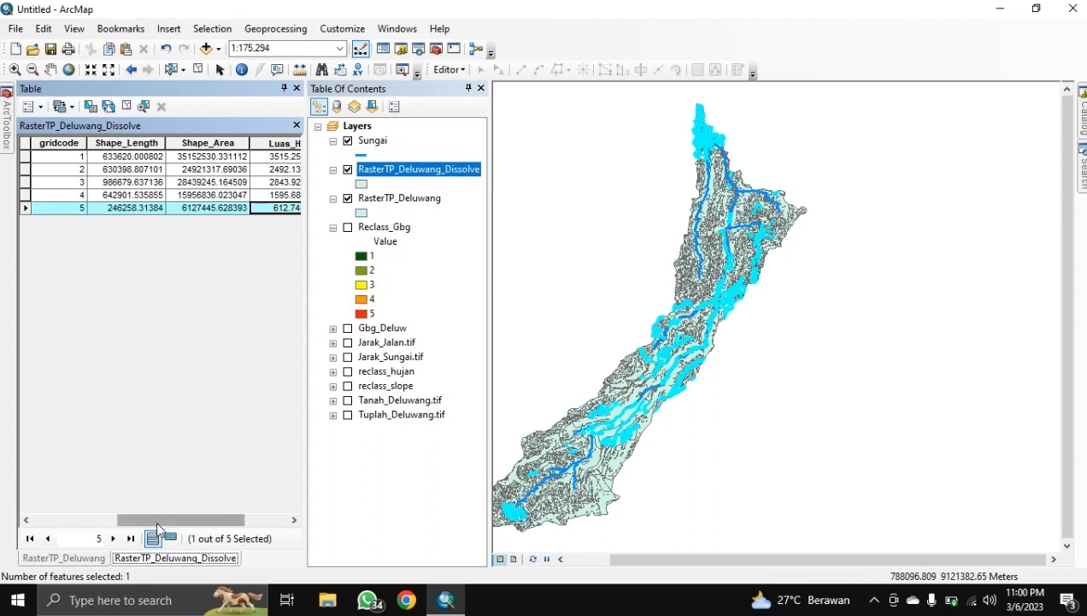
drag(156, 519, 203, 522)
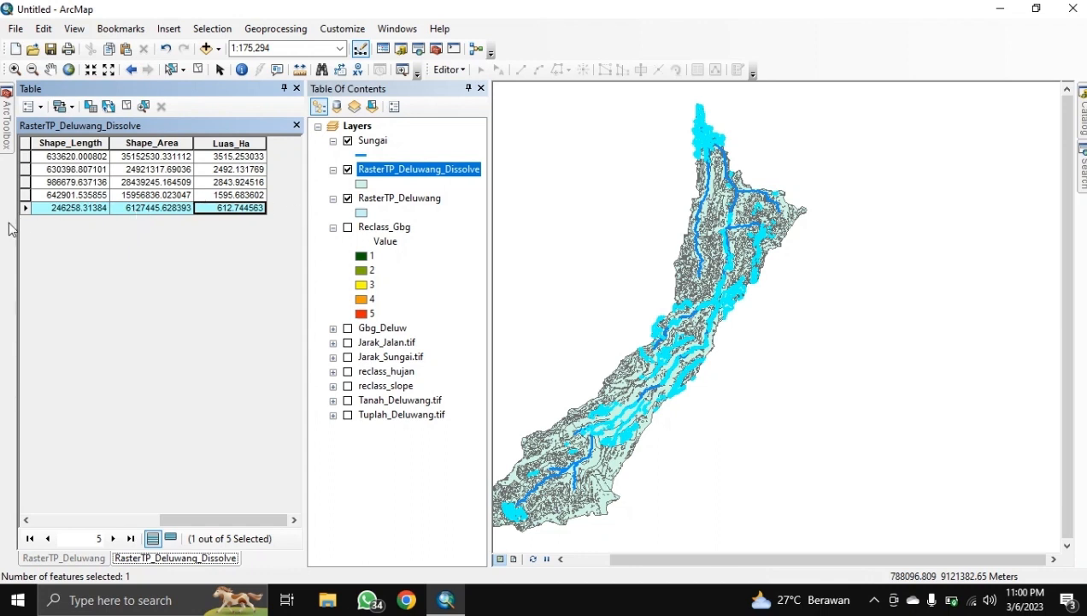
click(197, 70)
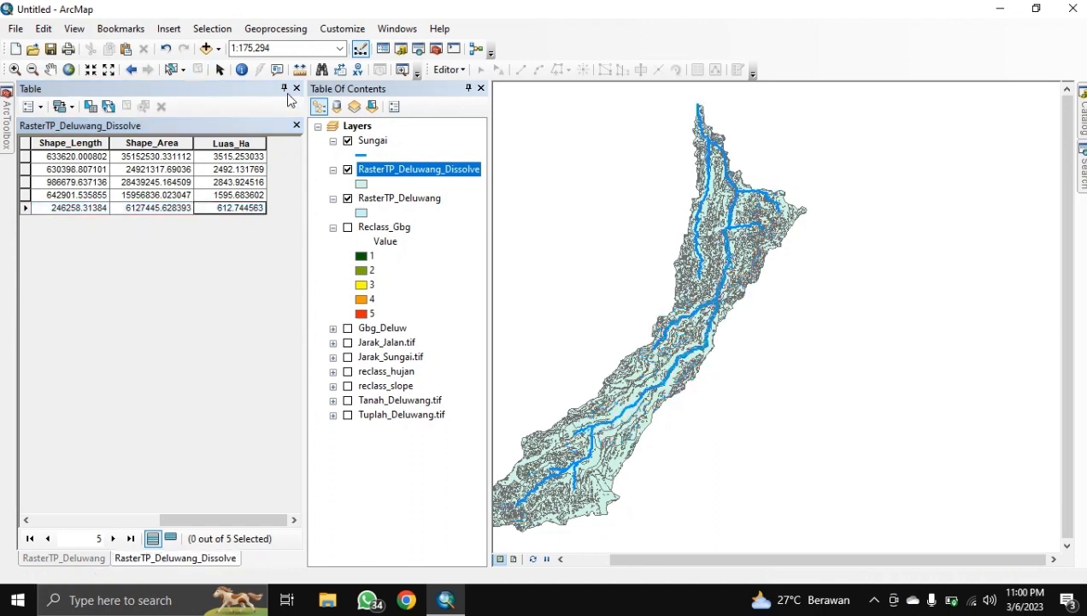
Step: Close the table and hide the dissolved and original layers to view Reclass_Gbg zoomed in
click(297, 88)
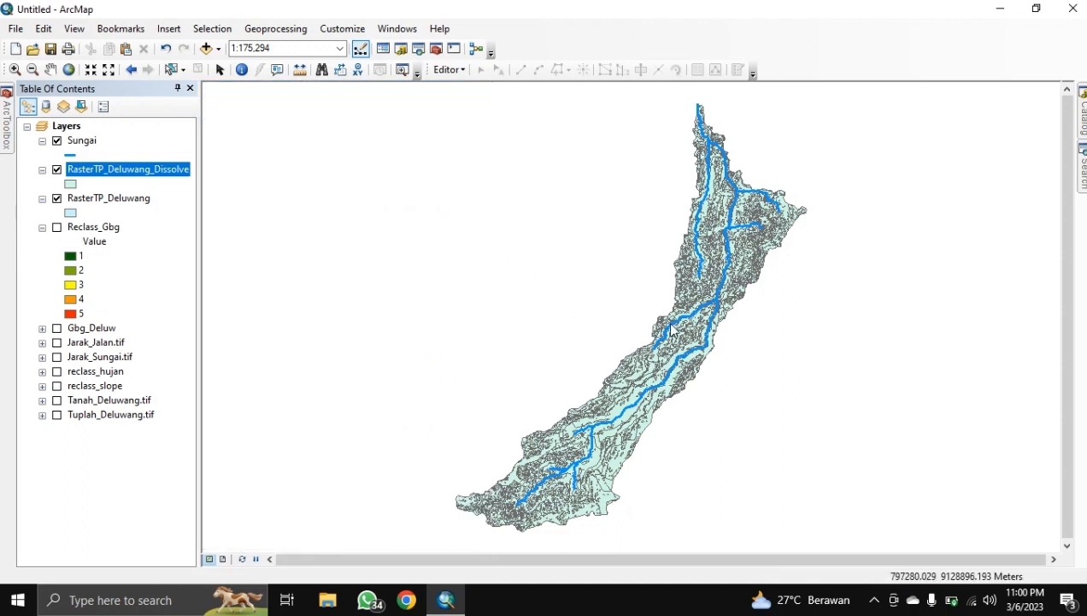
drag(693, 326, 651, 336)
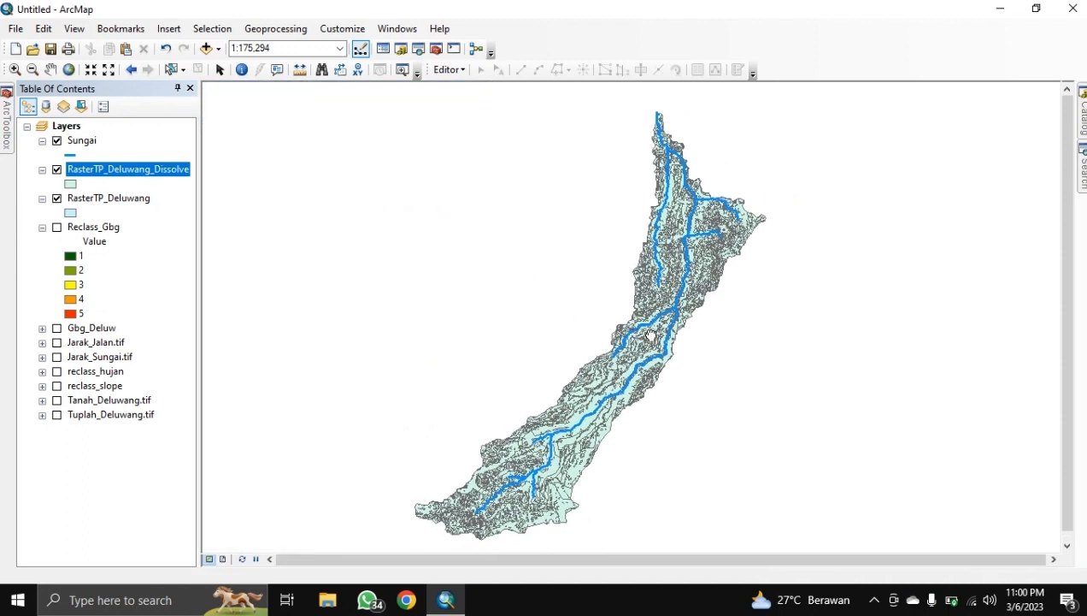
click(56, 169)
click(56, 226)
click(57, 198)
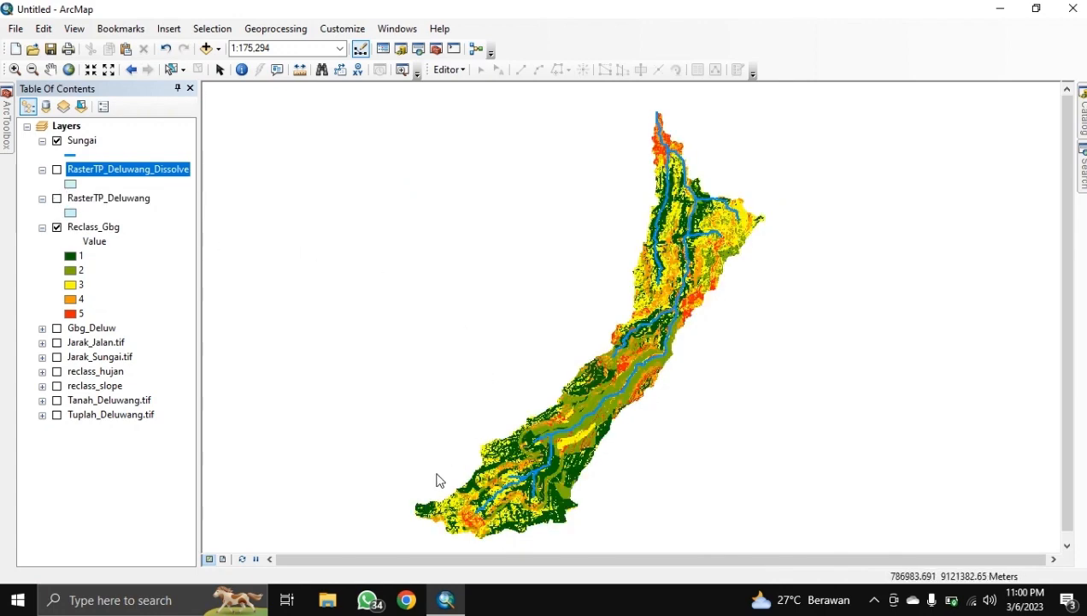
scroll(650, 315, up, 4)
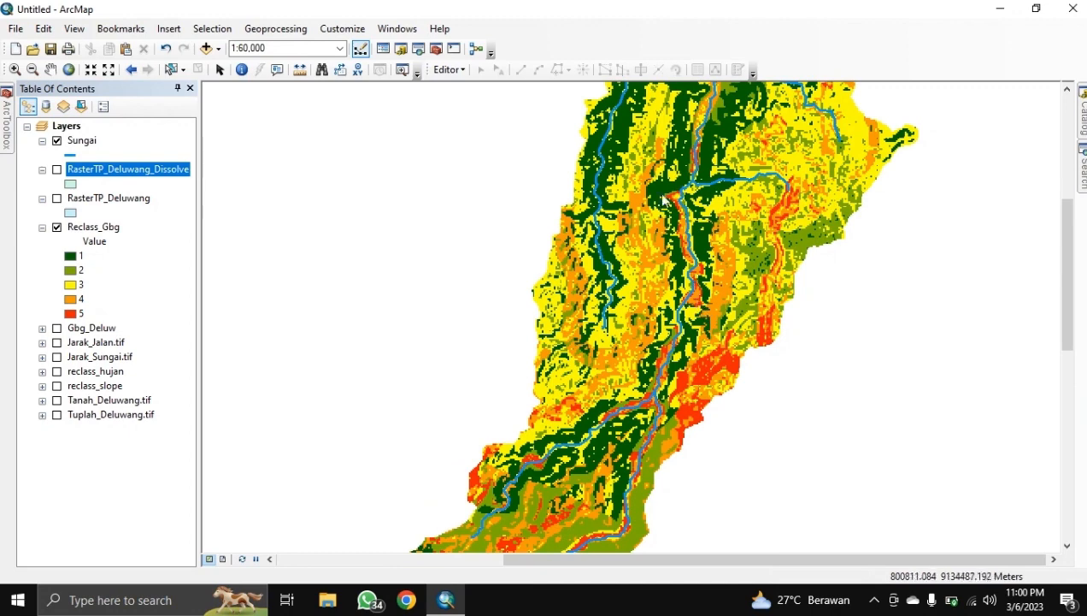
drag(682, 169, 643, 283)
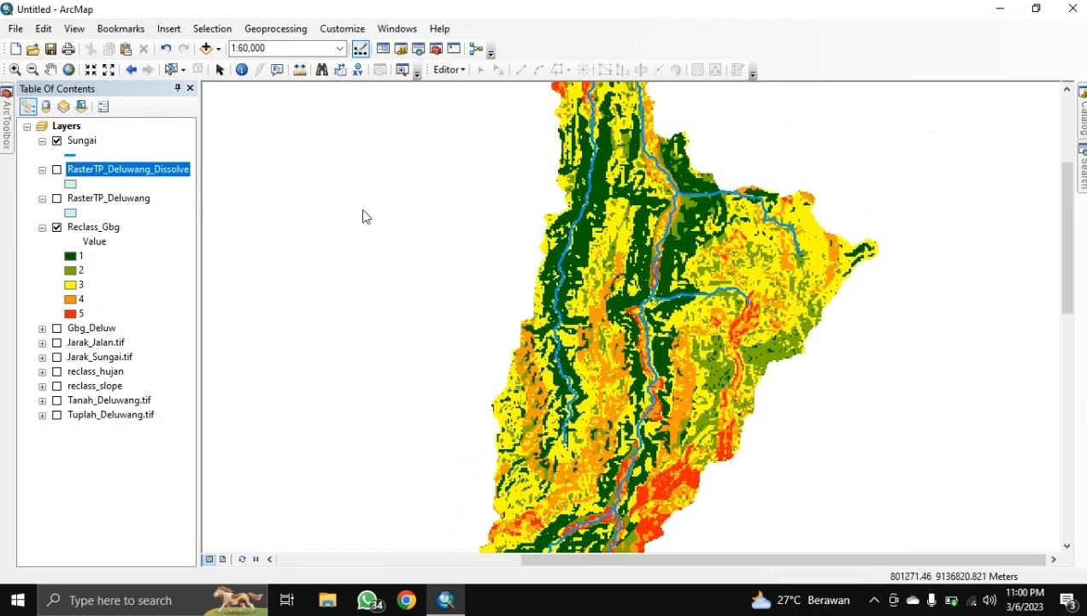
Step: Hide Reclass_Gbg, show RasterTP_Deluwang_Dissolve again, and reopen its attribute table
click(58, 227)
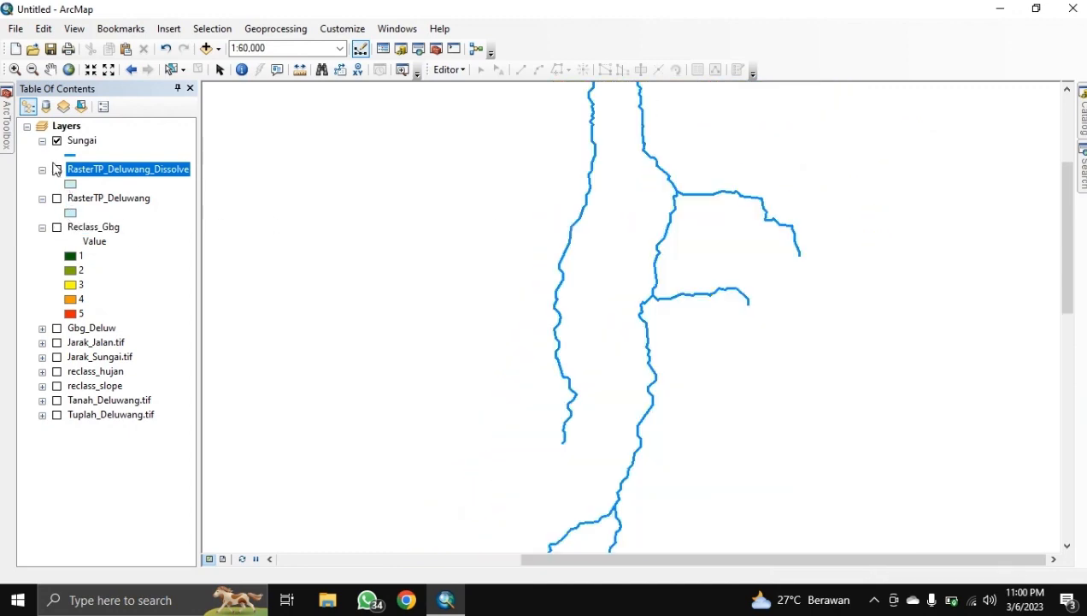
click(57, 169)
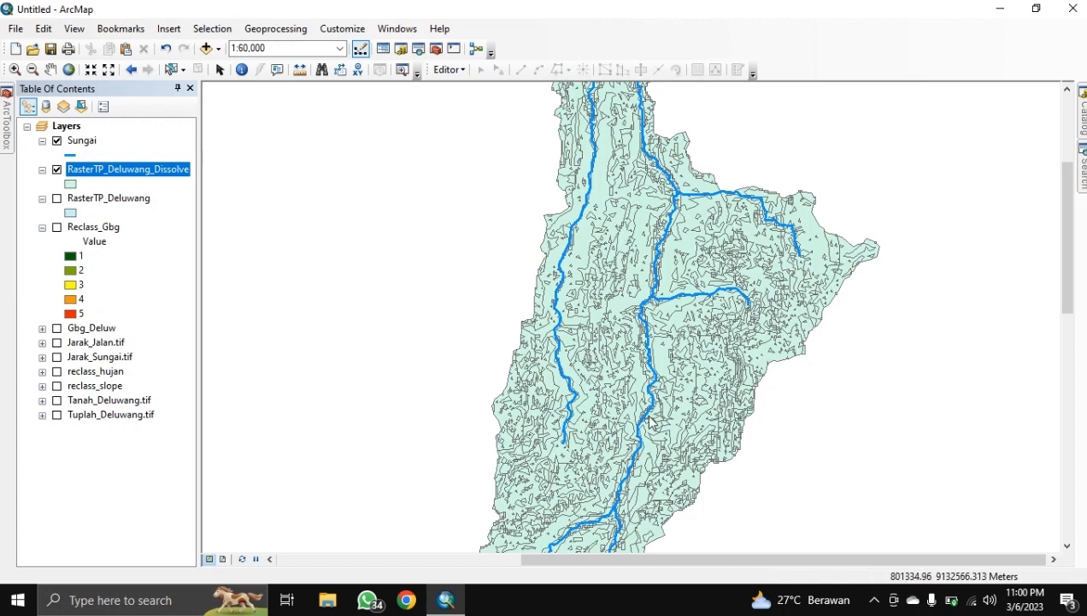
drag(650, 410, 661, 348)
right_click(101, 176)
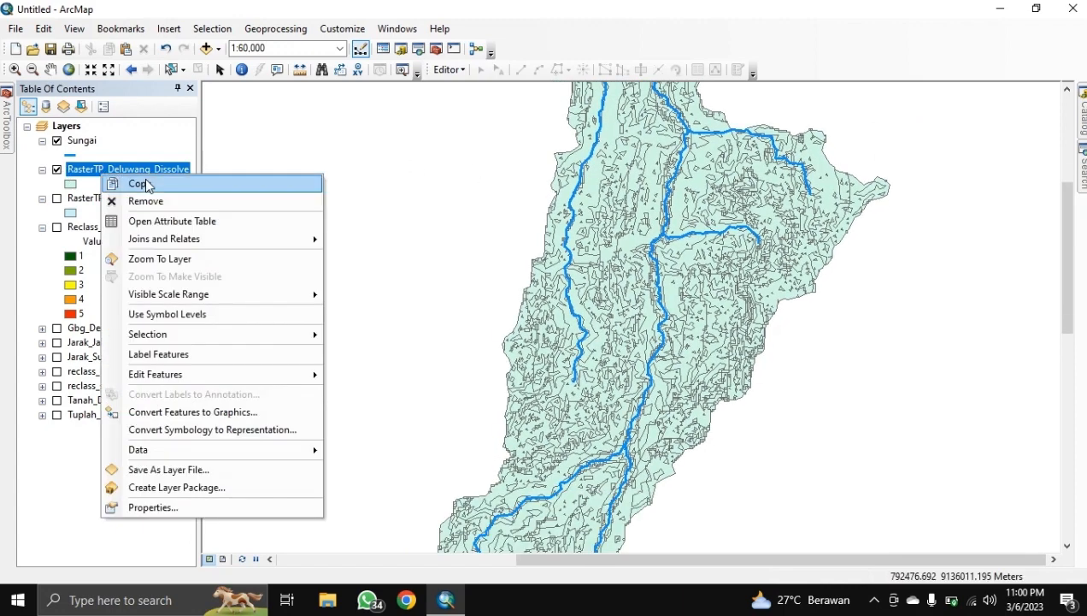
click(162, 220)
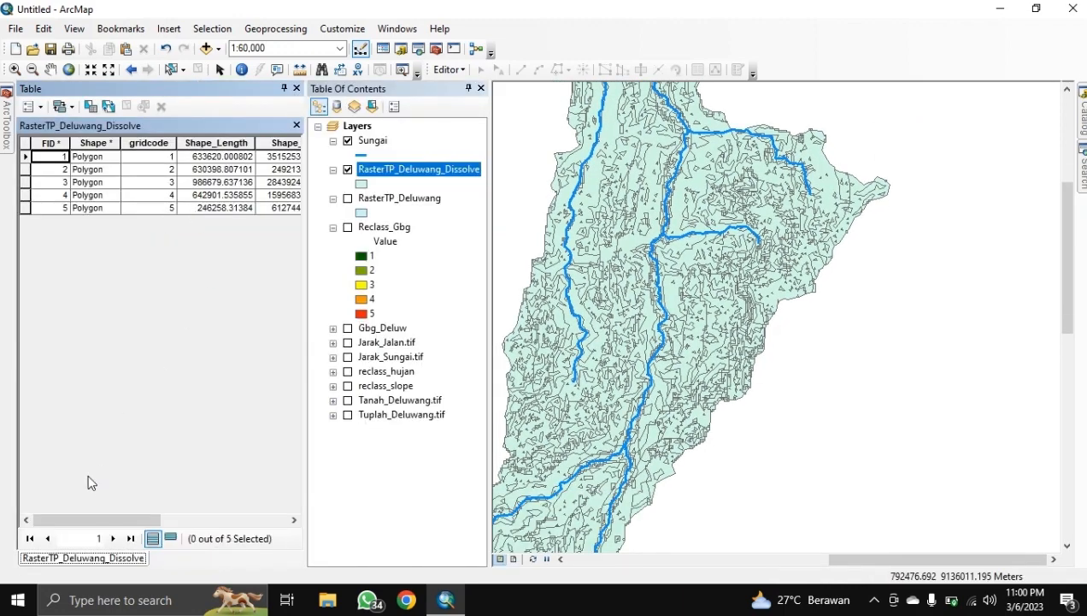